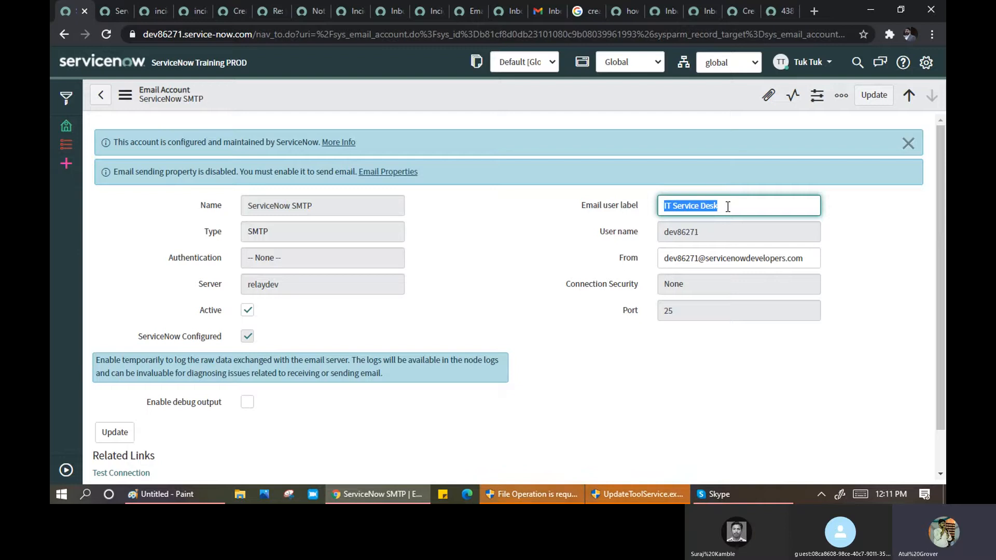
- Highlight the IT Service Desk Email user label and From sender address, then bring up the All navigator
drag(726, 206, 663, 214)
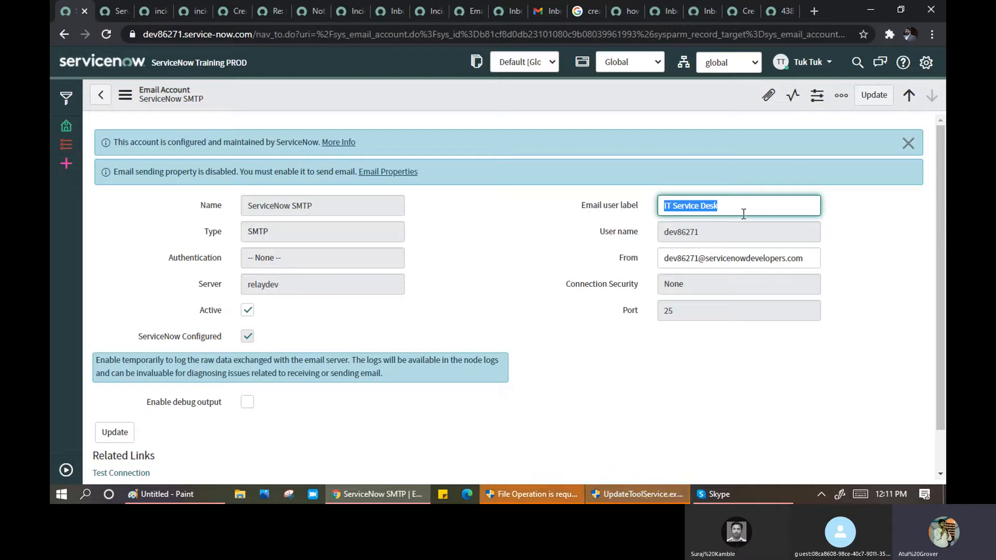
drag(733, 205, 655, 198)
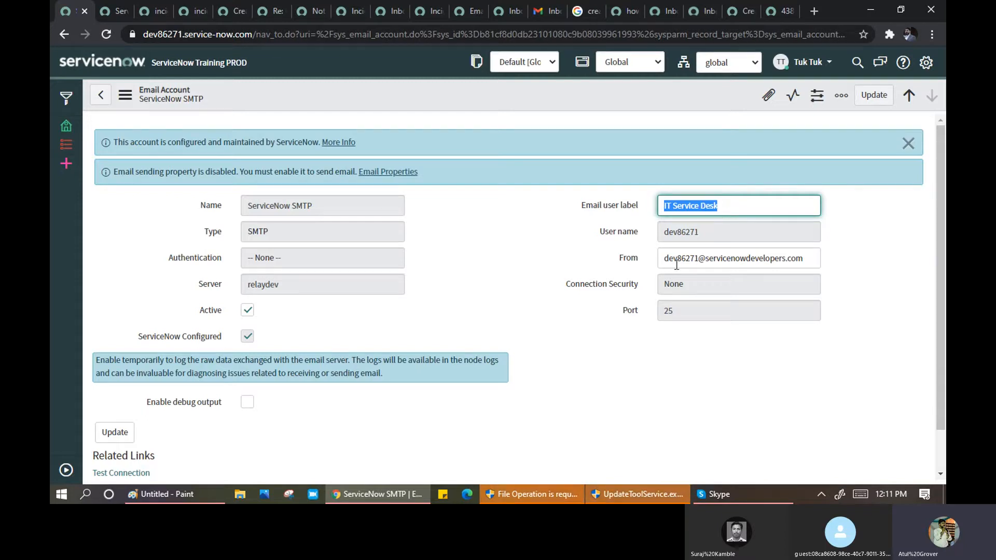
drag(662, 256, 809, 259)
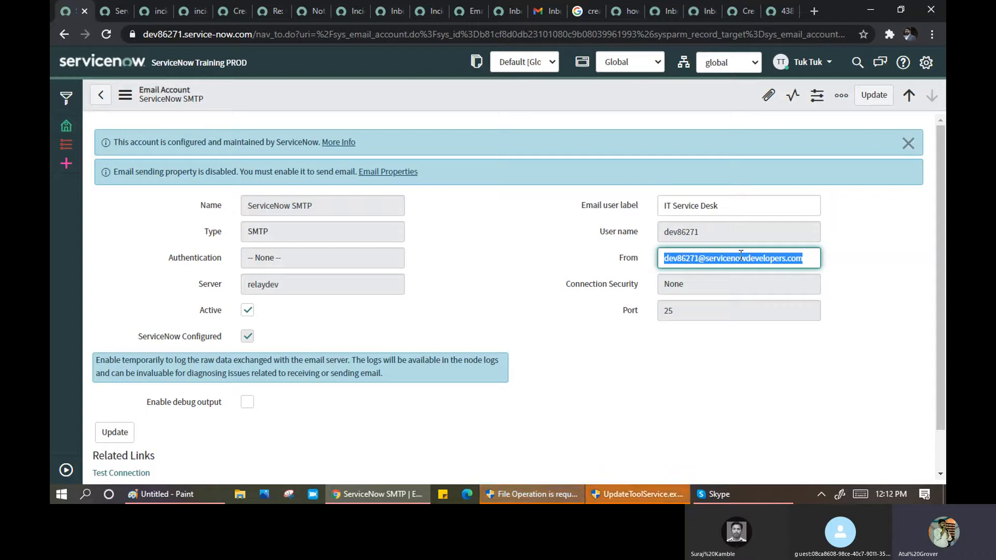
click(725, 261)
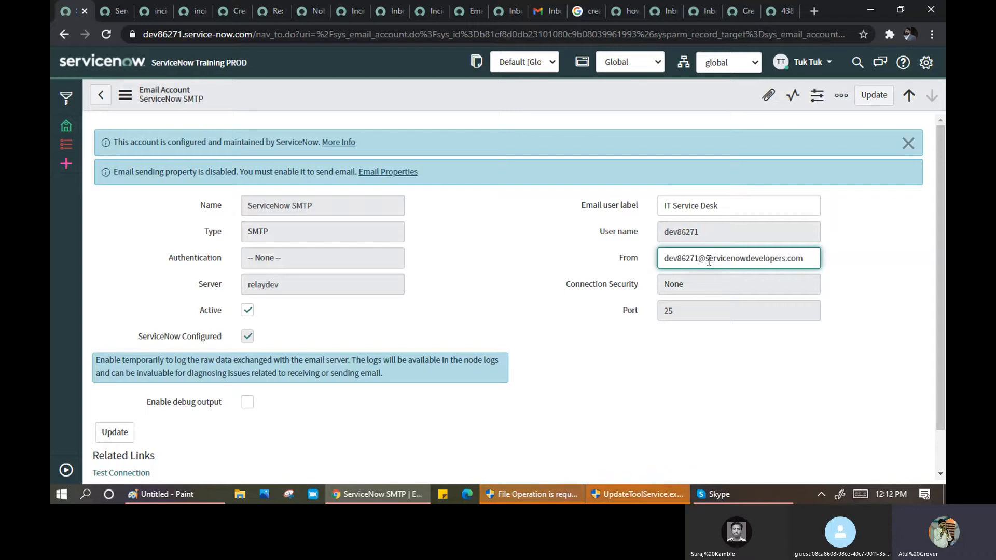
drag(723, 262, 784, 261)
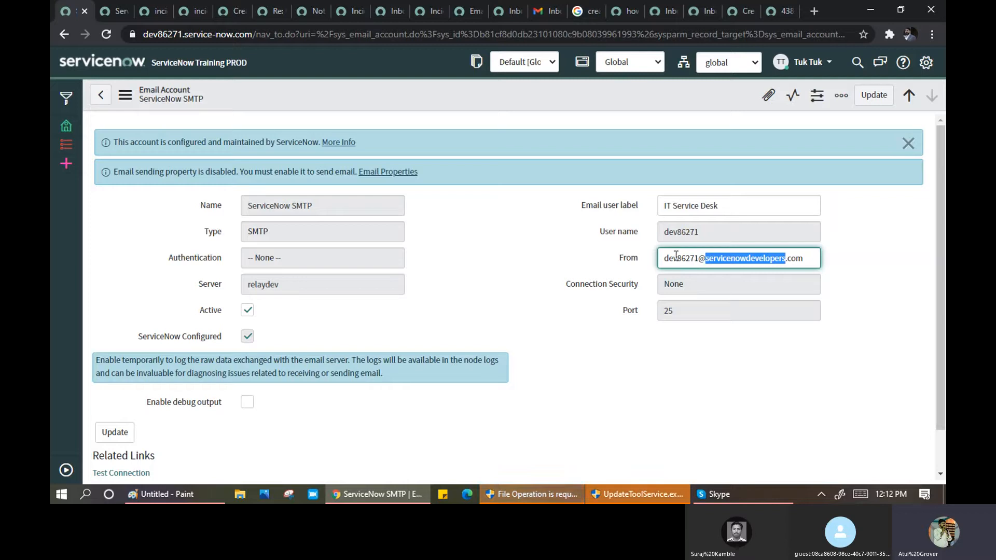
click(502, 246)
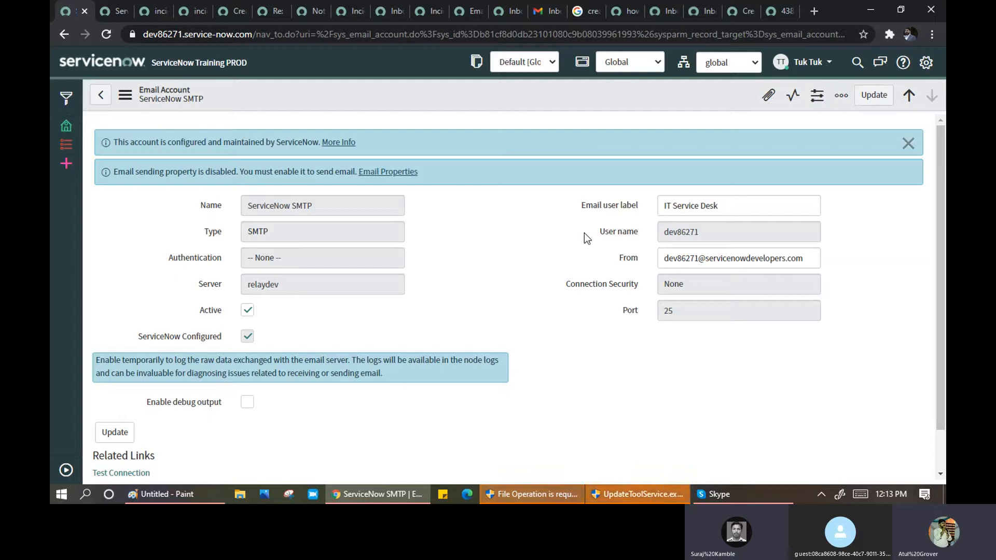
triple_click(747, 203)
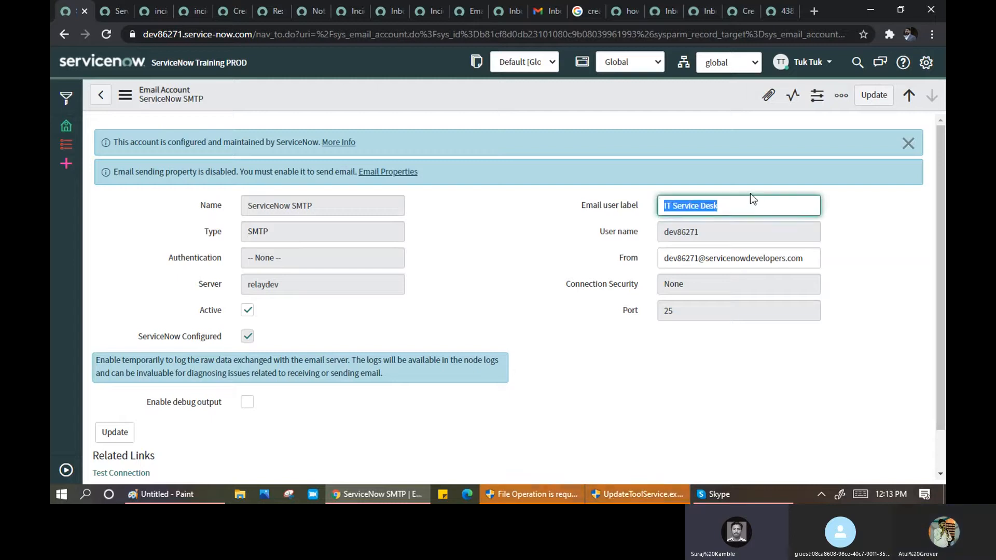
drag(804, 258, 643, 260)
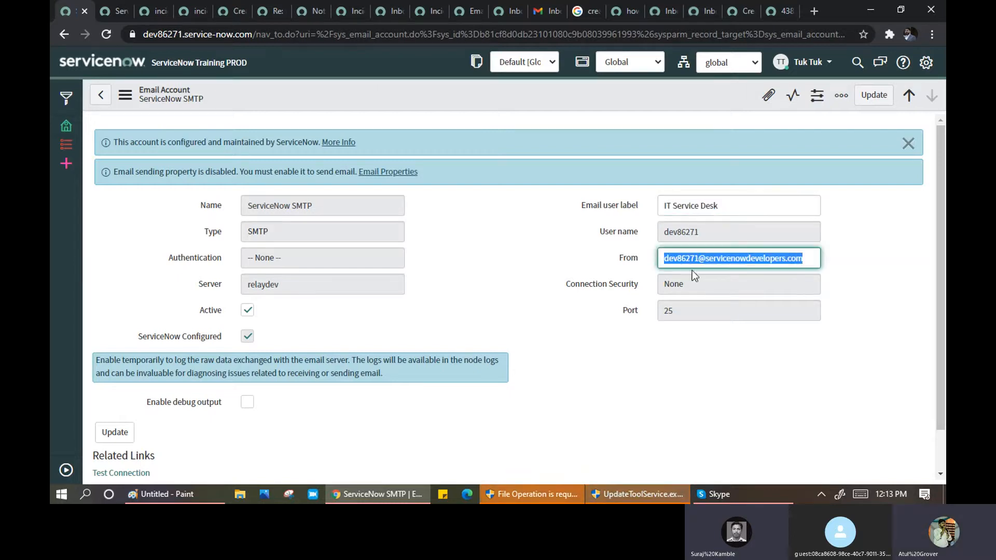
drag(664, 205, 732, 202)
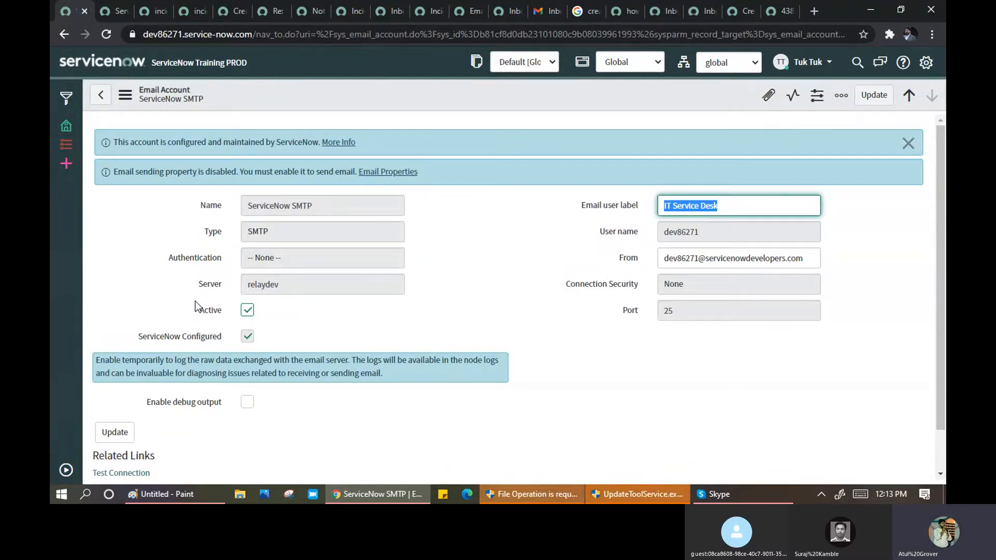
click(66, 470)
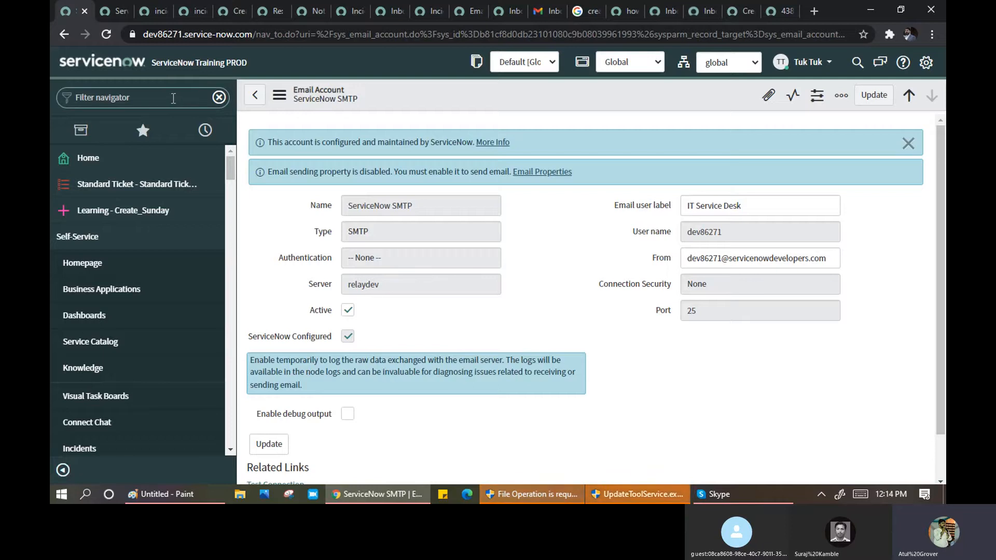
- Filter the navigator for 'email pr' and open System Properties > Email Properties in a new tab
click(173, 98)
text(email pr)
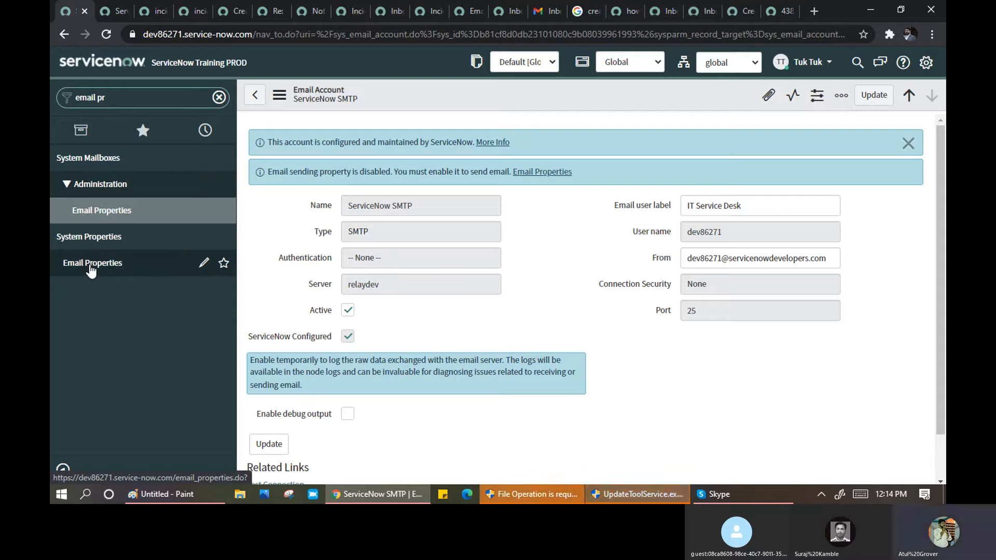
click(91, 269)
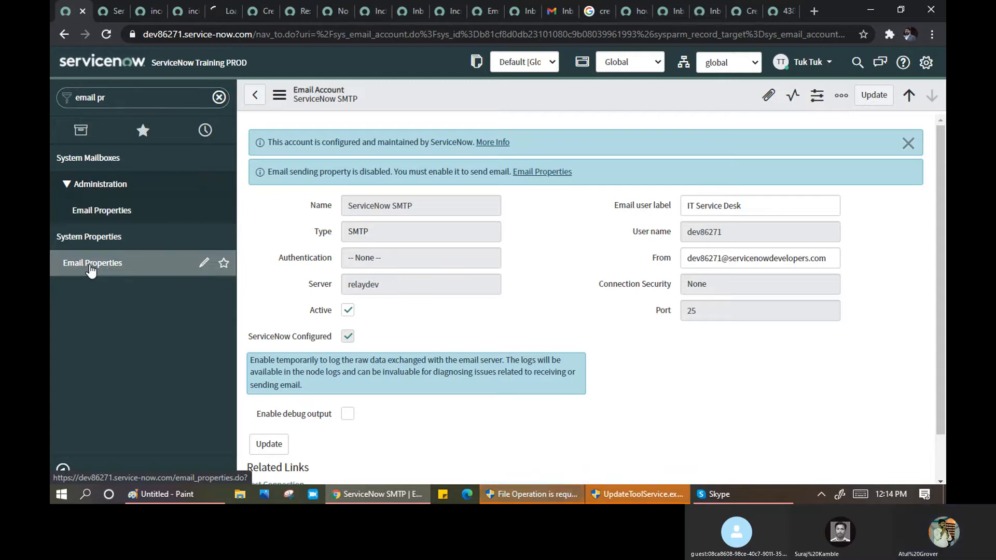
click(216, 16)
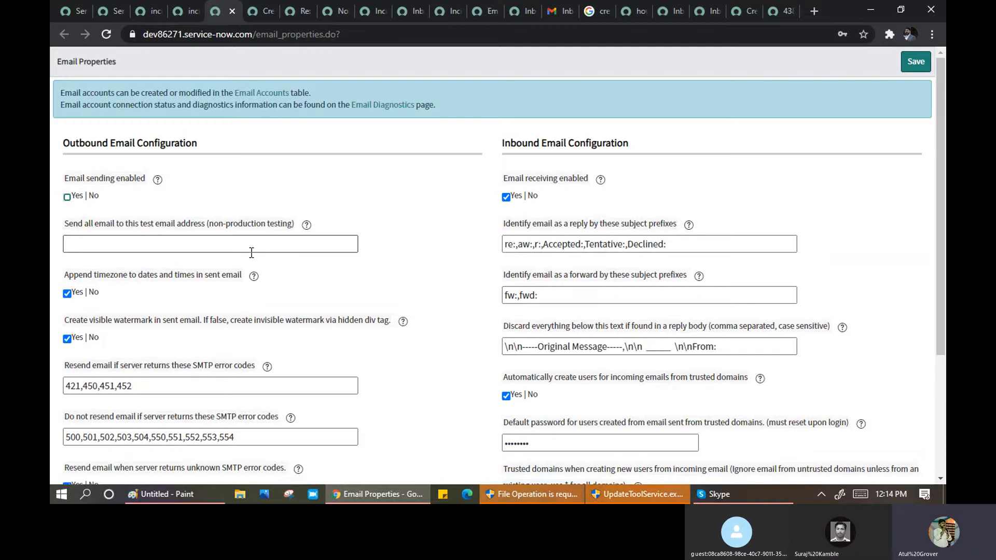
drag(63, 143, 204, 147)
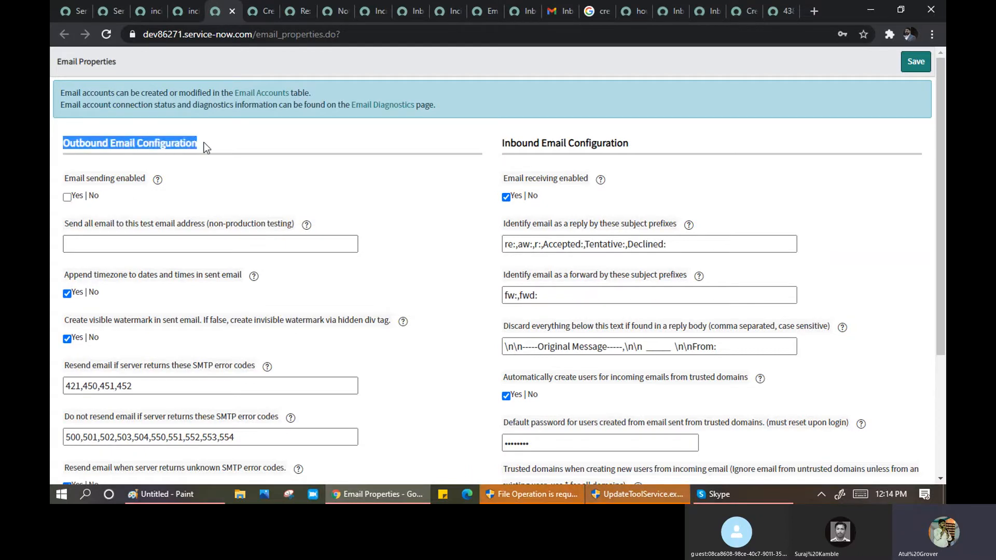
drag(501, 143, 629, 140)
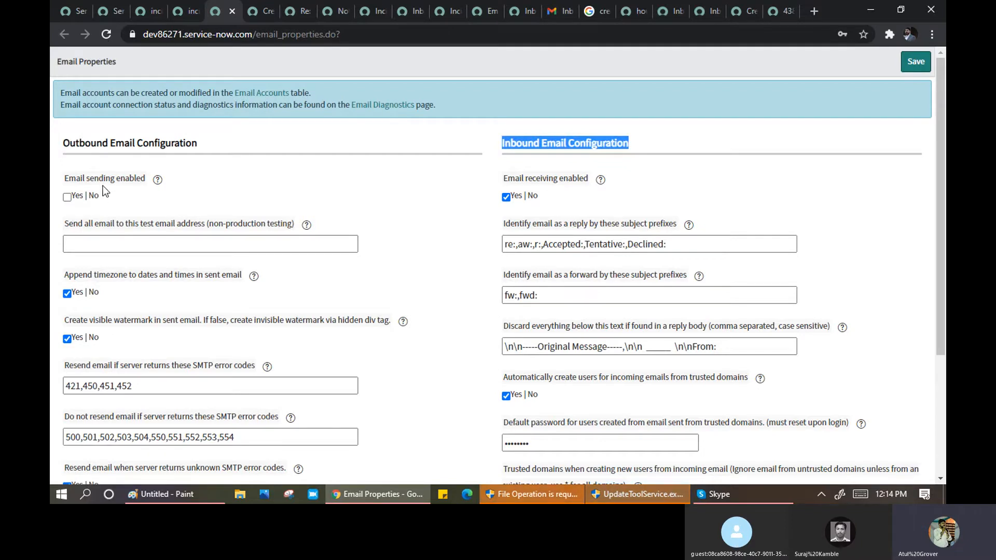
click(64, 11)
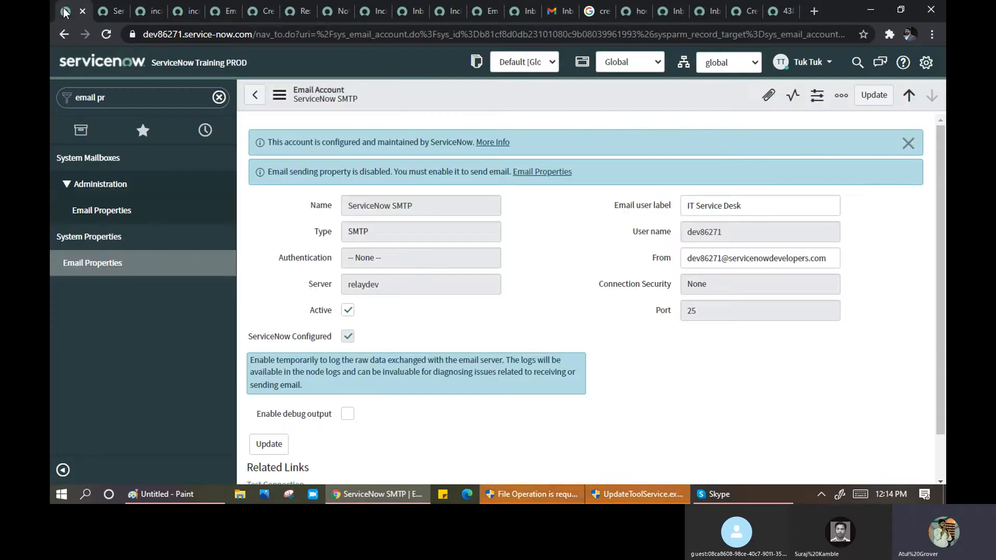
drag(280, 172, 390, 168)
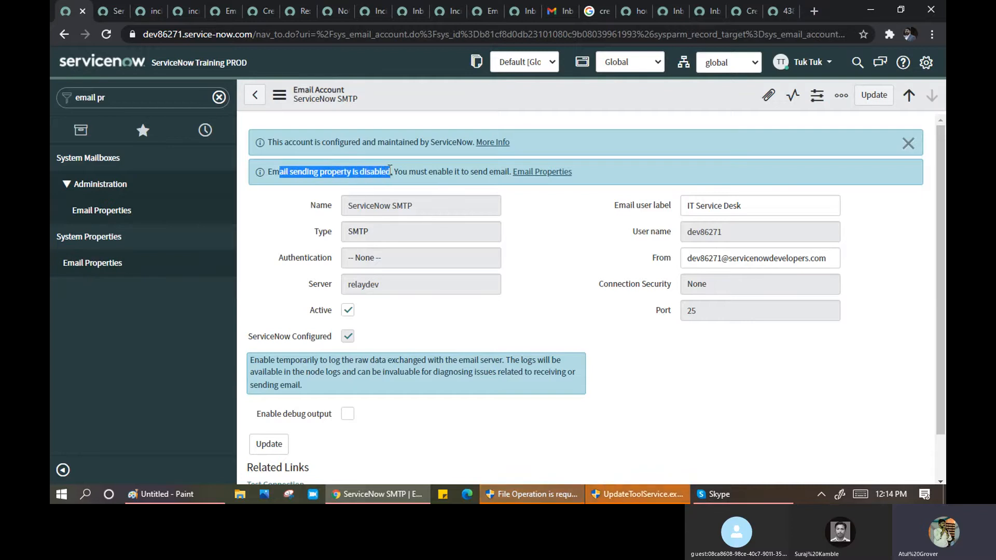
click(111, 12)
click(149, 7)
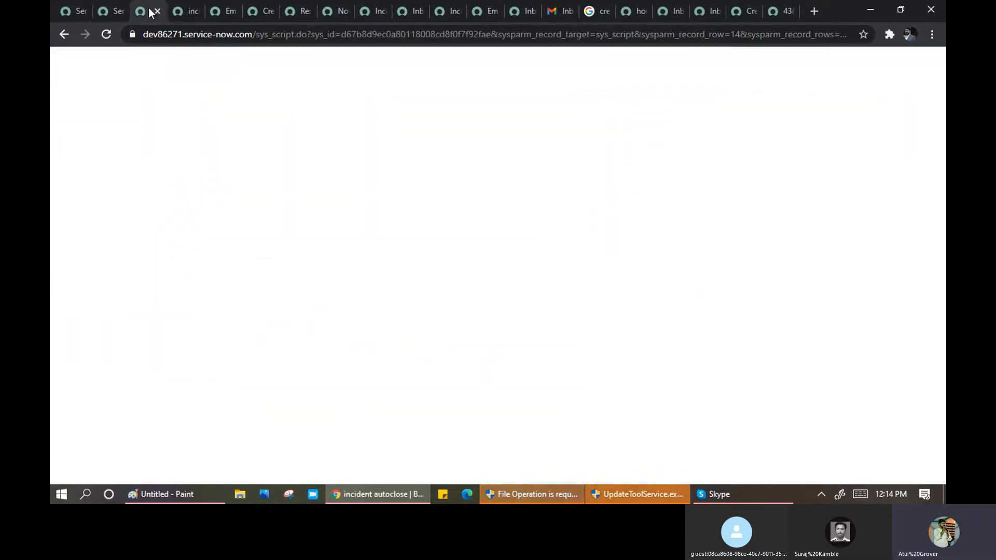
click(113, 13)
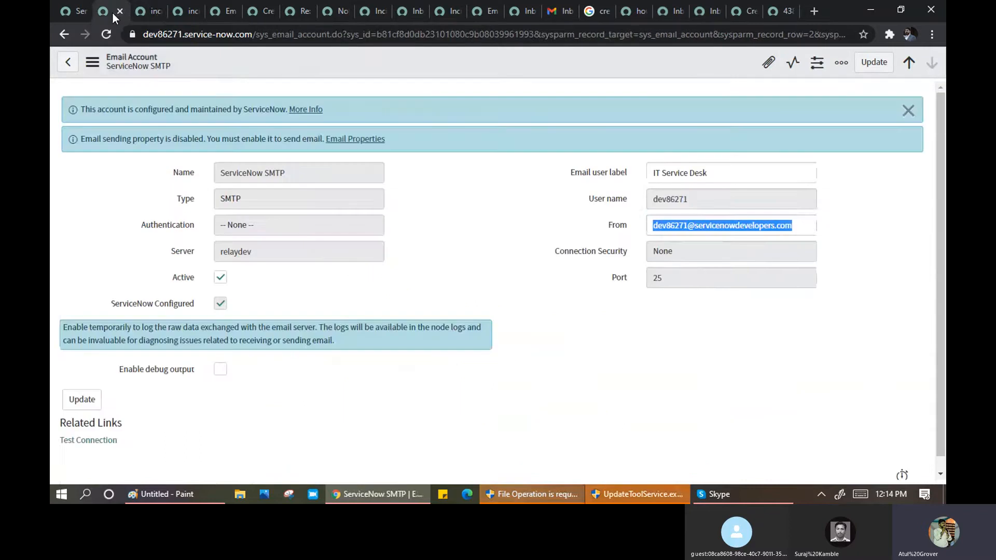
click(71, 15)
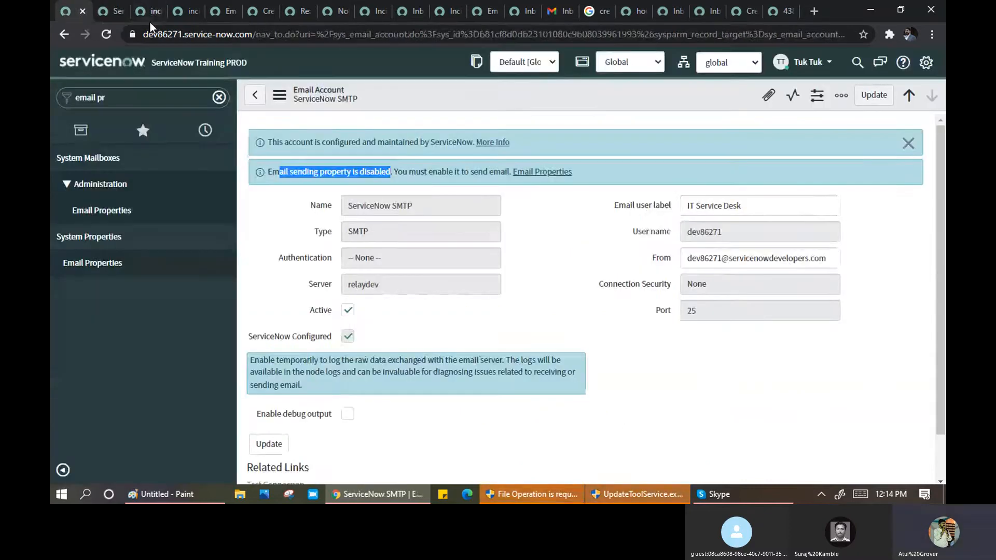
click(191, 12)
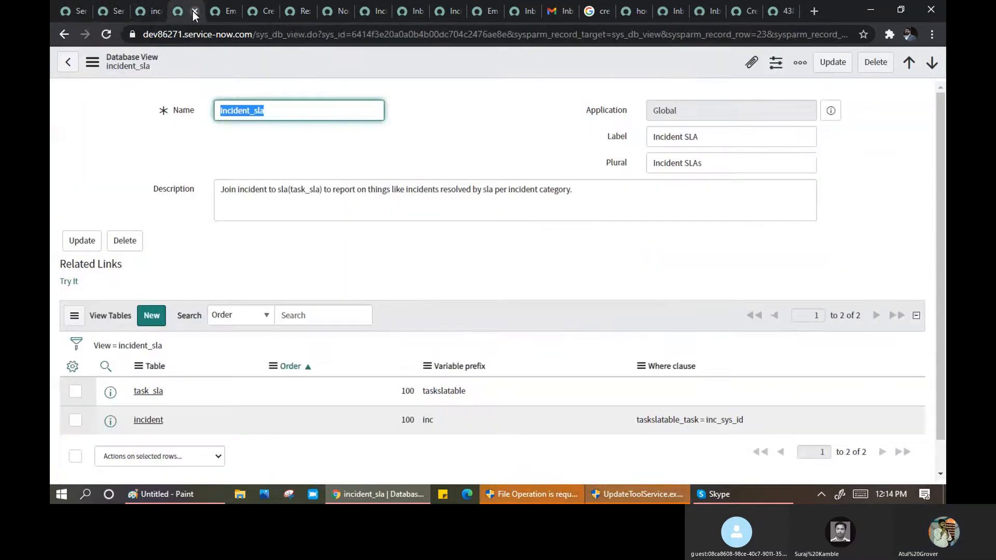
click(227, 14)
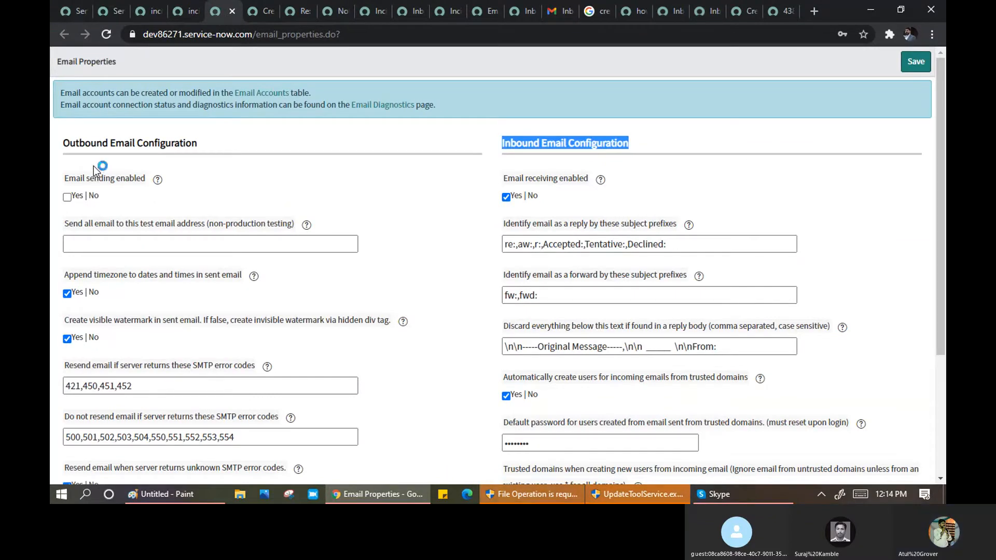
click(66, 147)
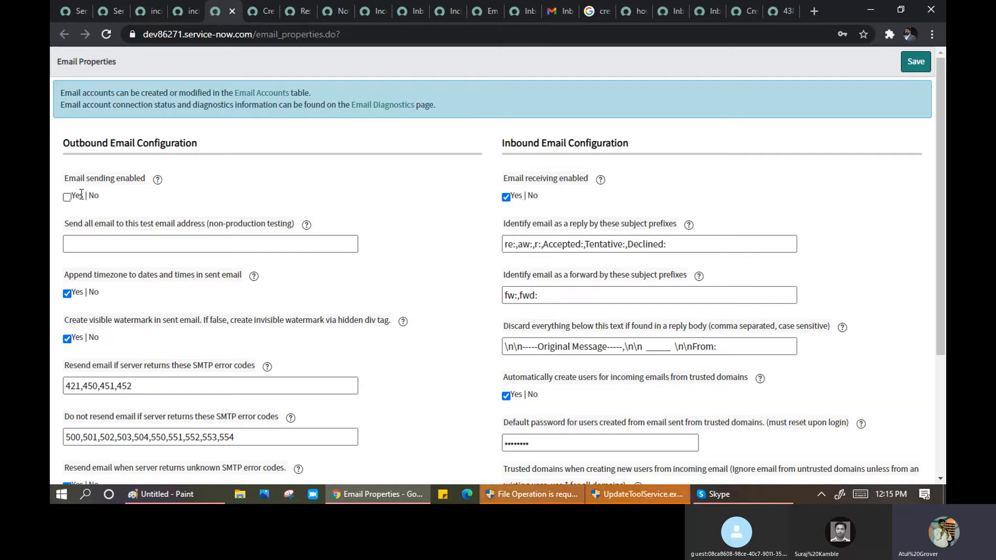
- On the Email Properties tab, tick Yes for Email sending enabled and save
click(553, 12)
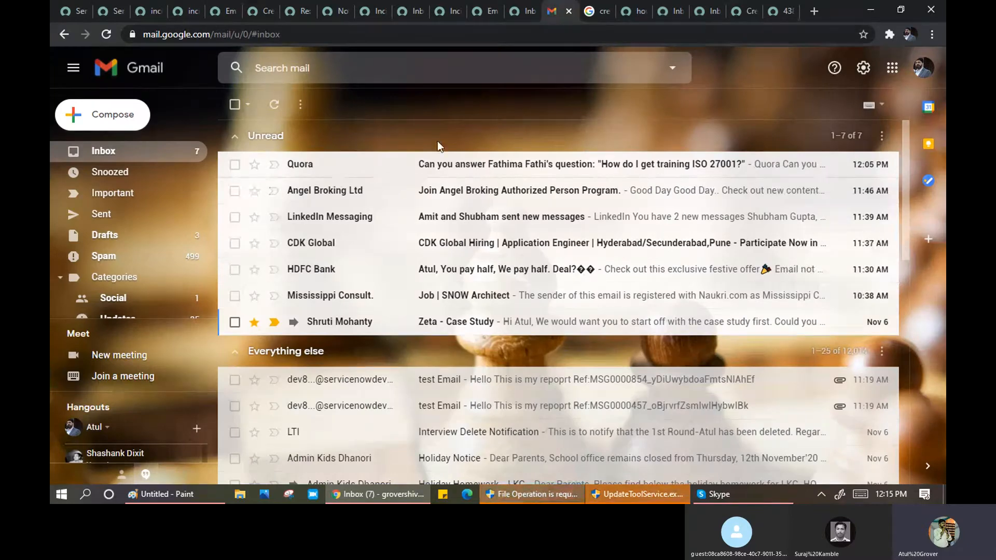
click(109, 13)
click(147, 13)
click(180, 14)
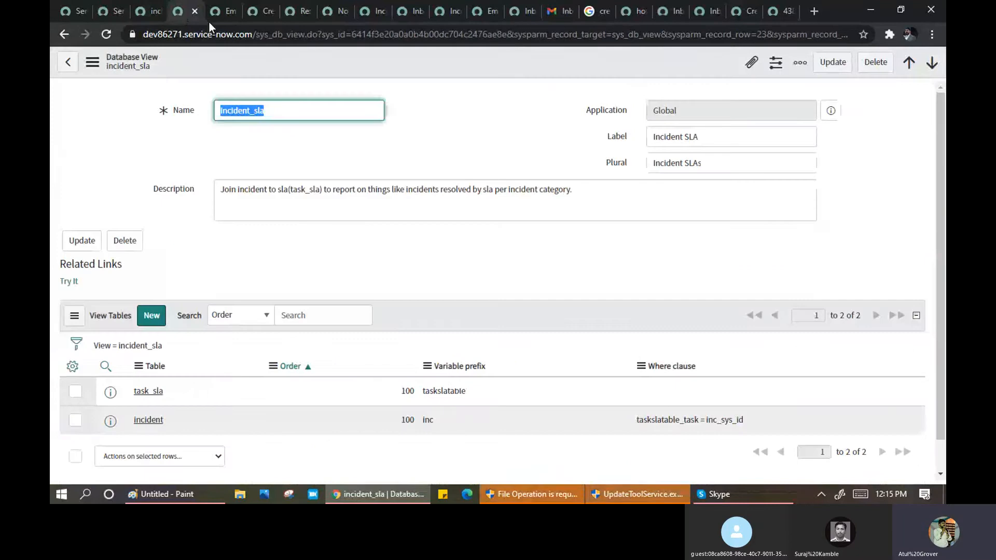
click(223, 11)
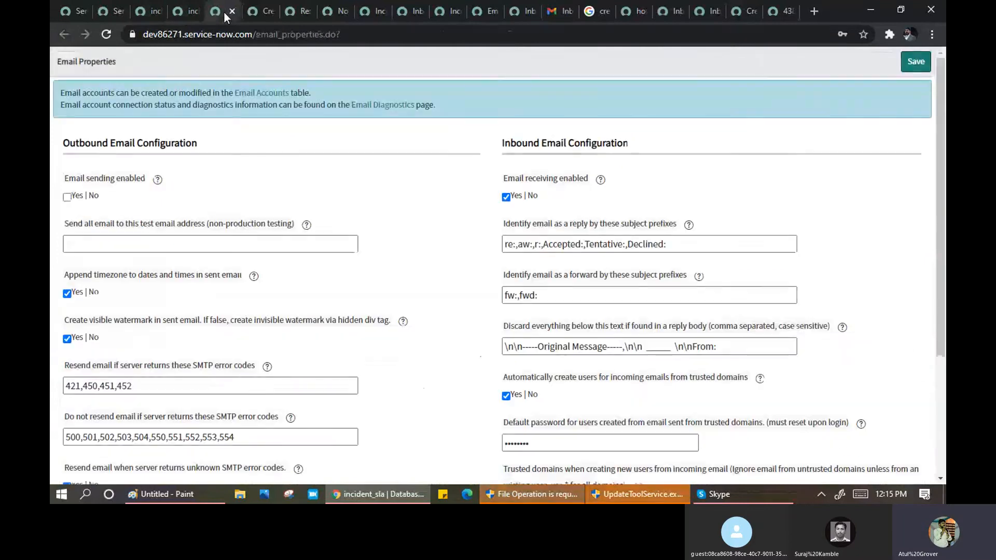
click(67, 198)
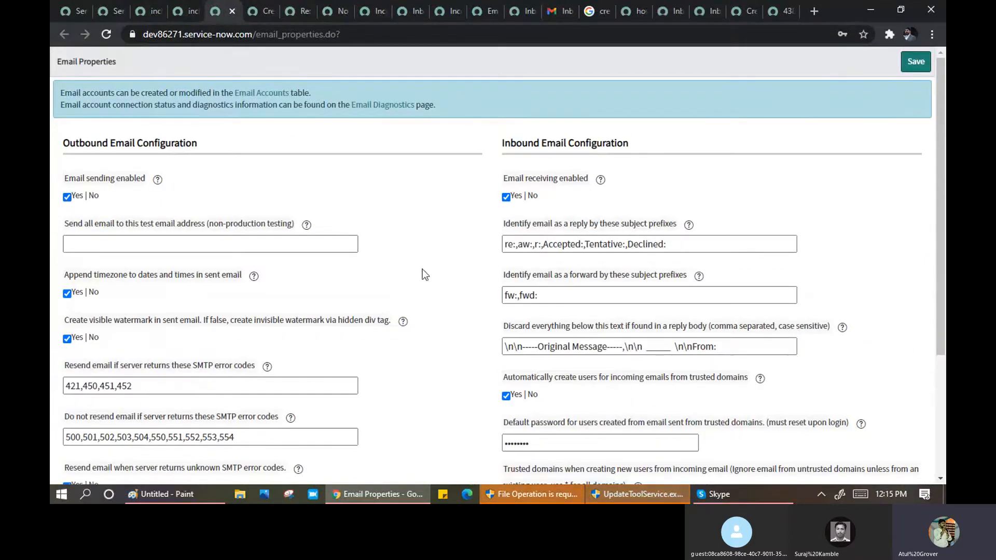
click(915, 65)
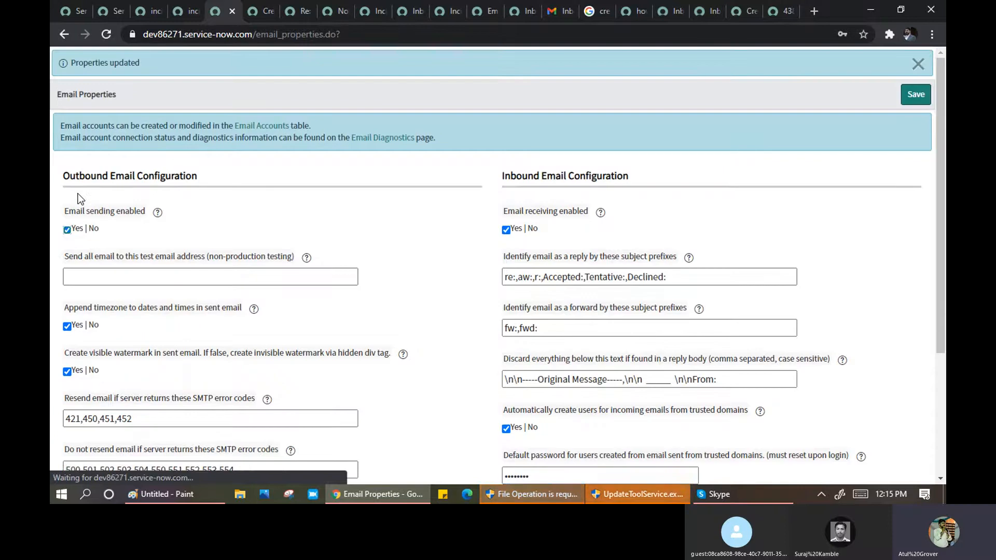
- Open the MSG0000860 test email in Gmail and inspect its IT Service Desk reply-to address
click(559, 14)
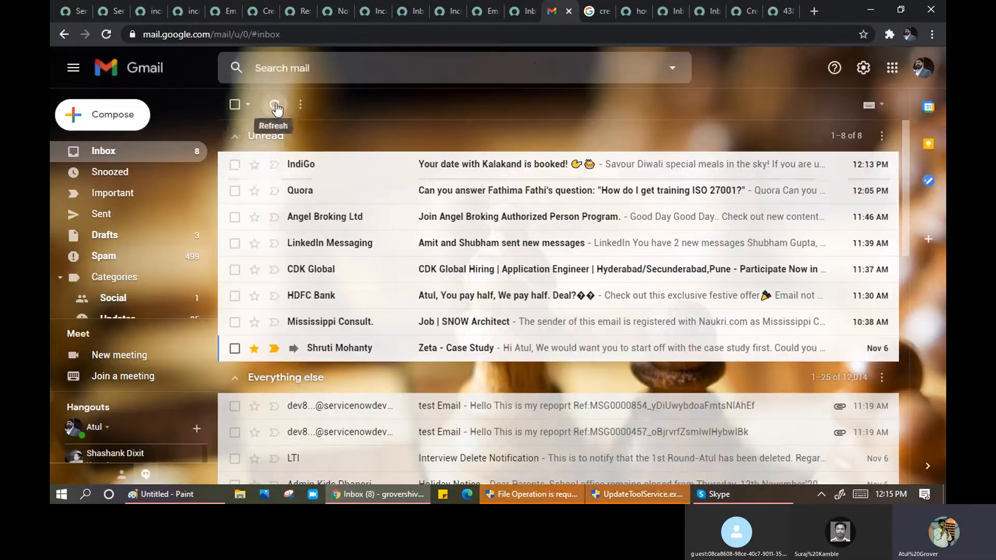
click(275, 108)
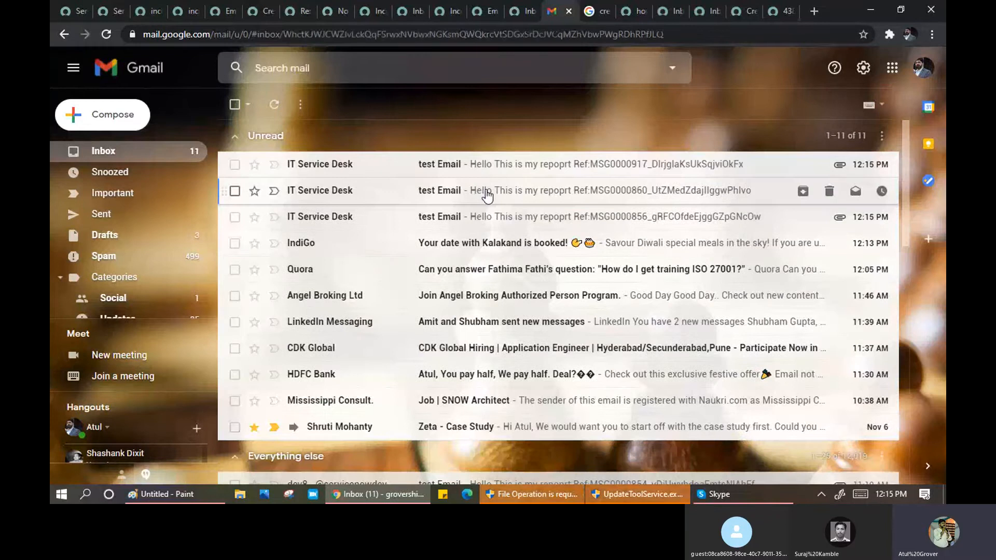
click(486, 196)
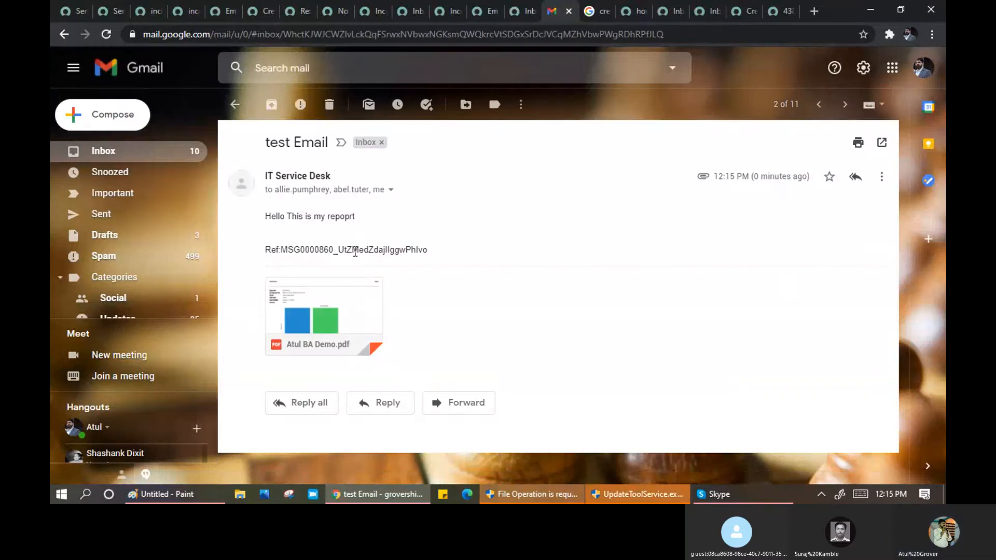
click(391, 191)
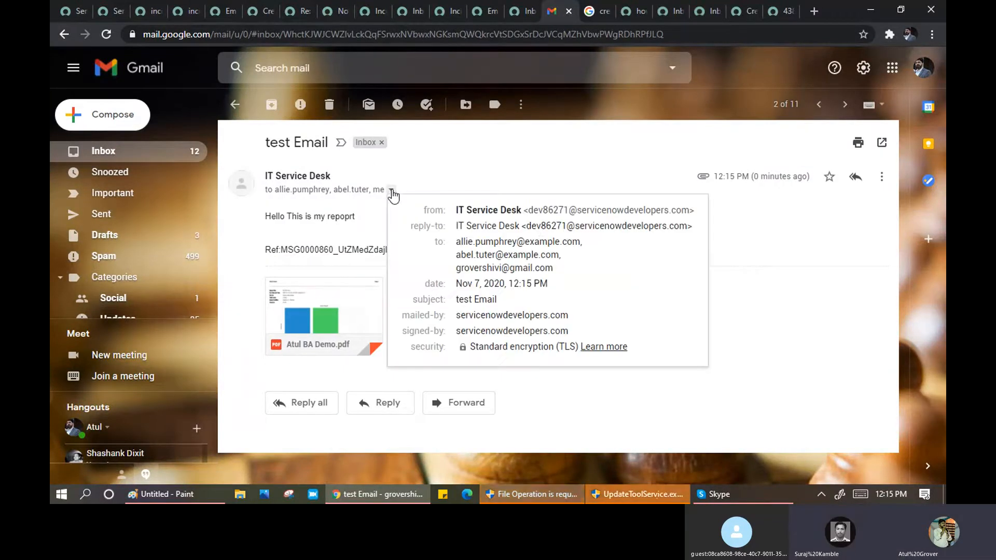
double_click(545, 226)
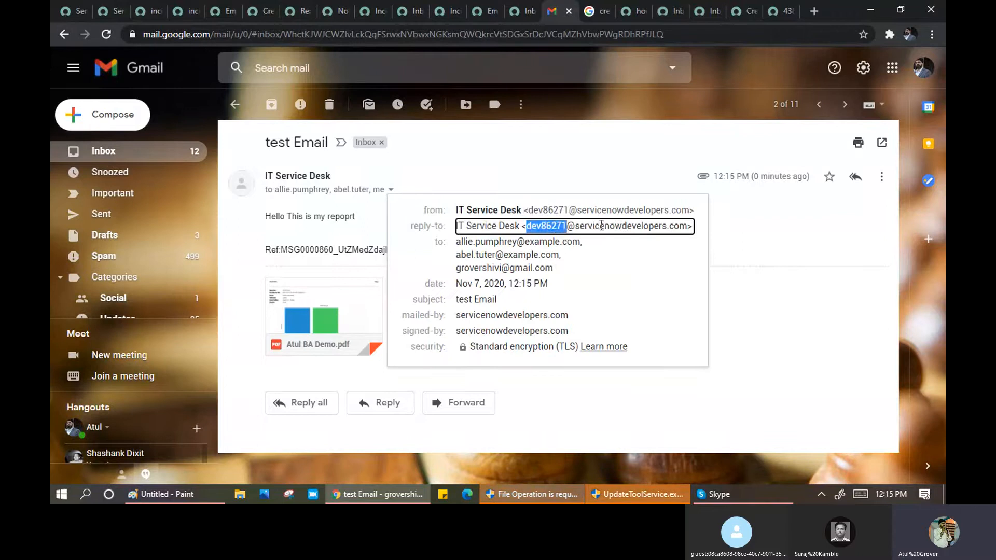
drag(601, 224, 687, 225)
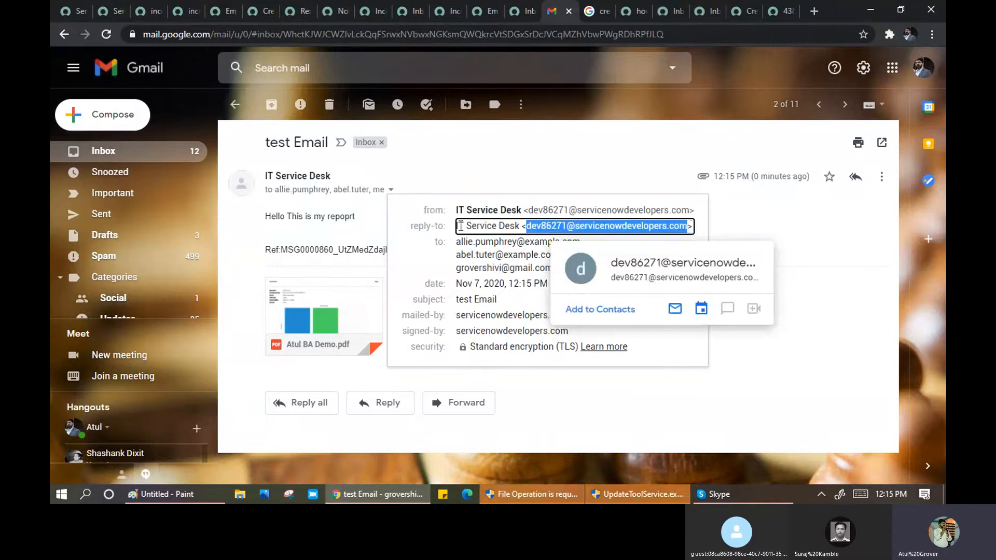
drag(458, 227, 521, 228)
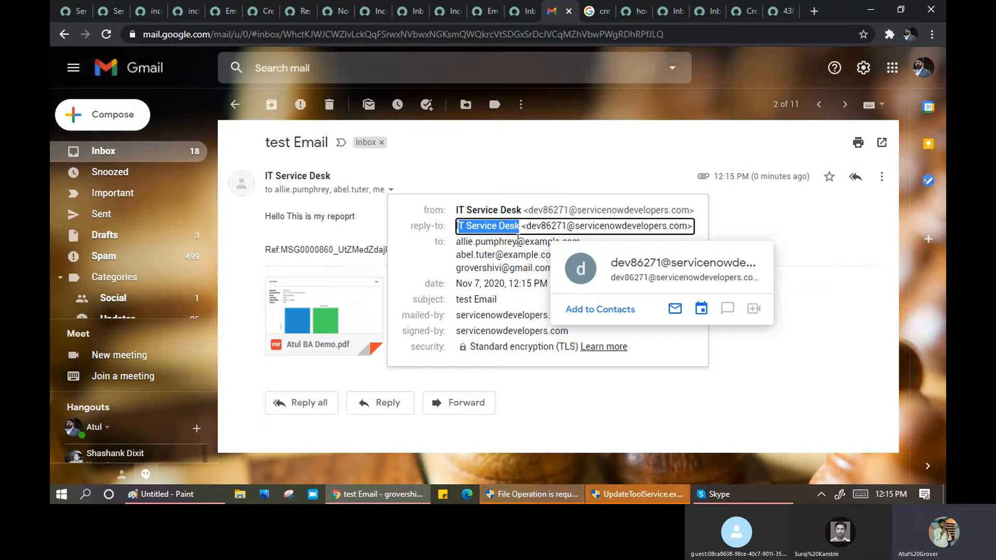
- Open the Incident INC0010037 notification email from the inbox and read it
click(97, 155)
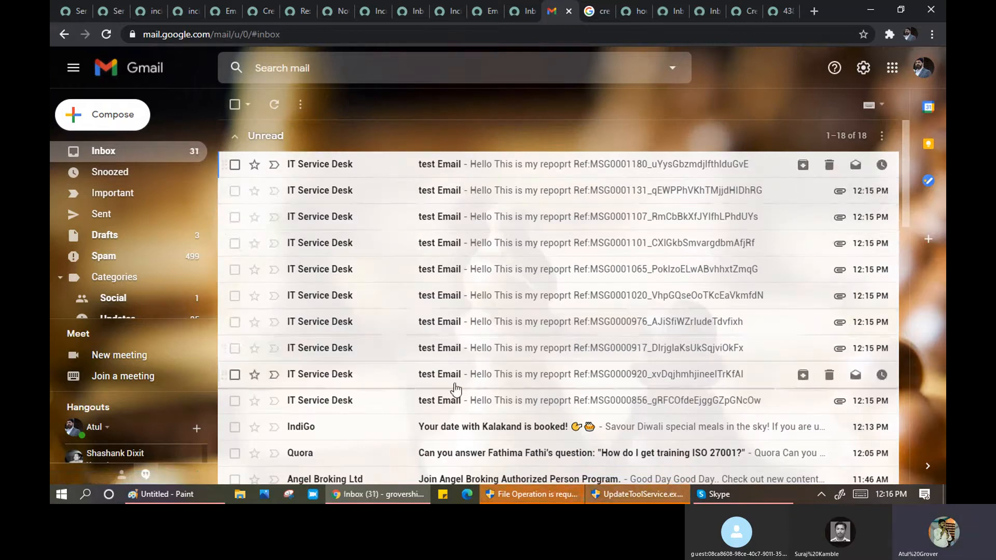
scroll(469, 272, down, 3)
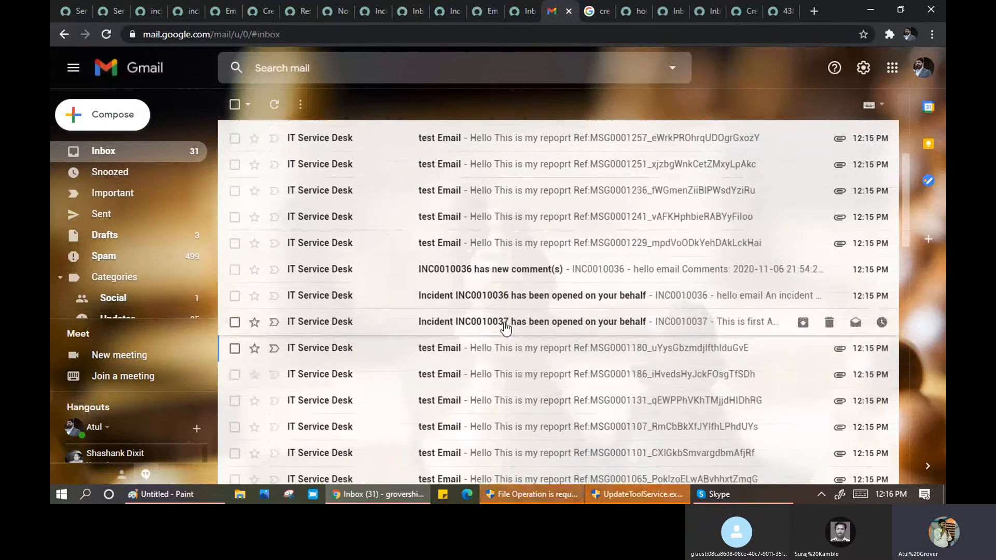
click(506, 328)
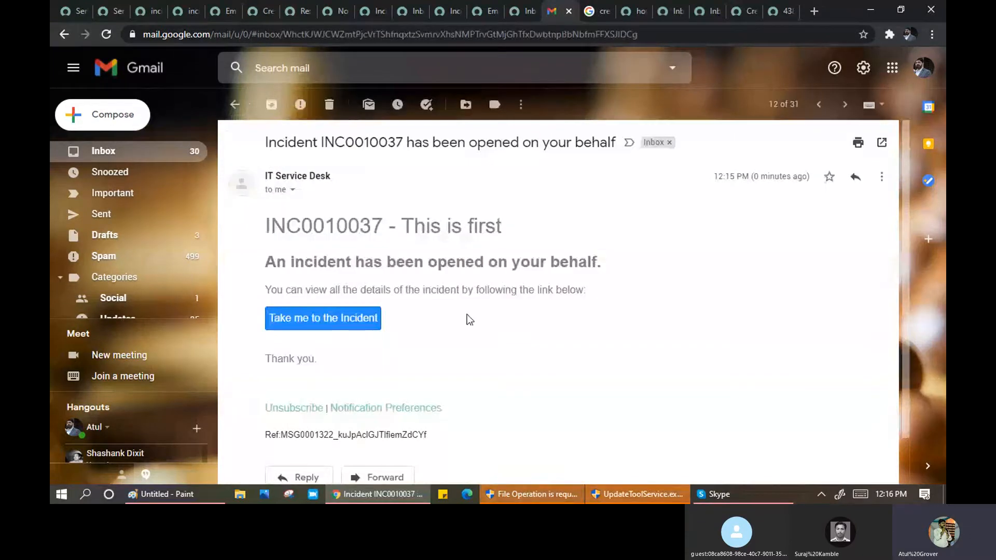
scroll(386, 257, down, 1)
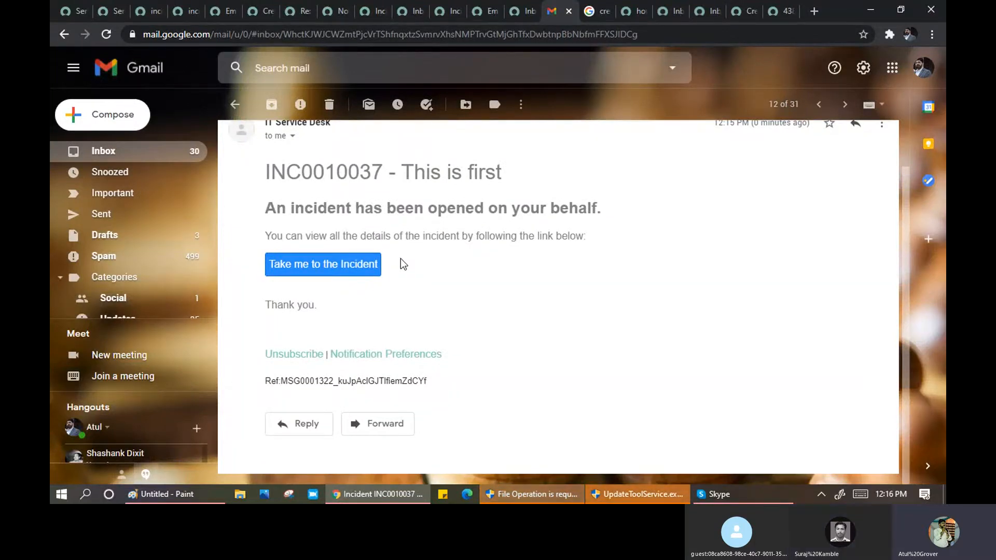
- Cycle through the ServiceNow tabs to the Email Properties page and scroll through its settings
click(108, 12)
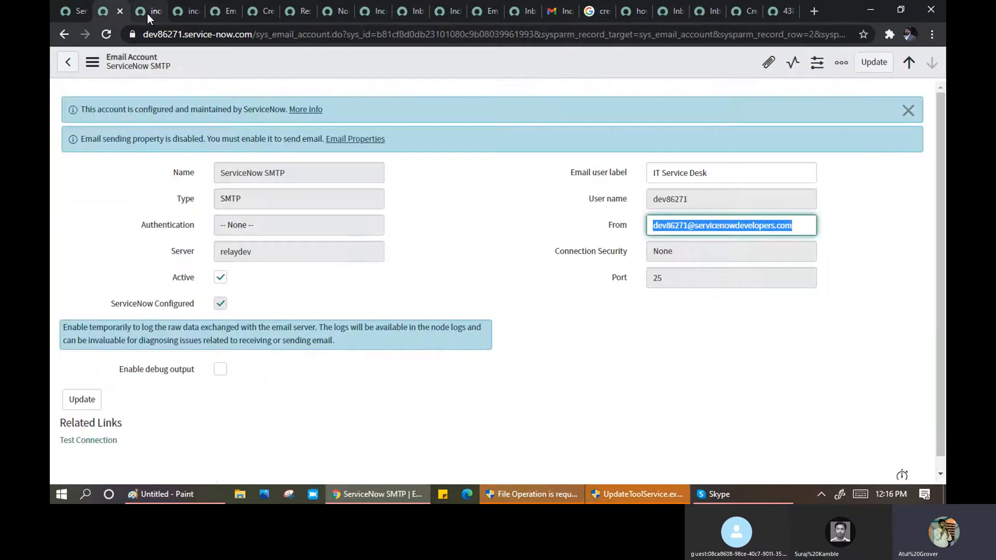
click(146, 13)
click(179, 14)
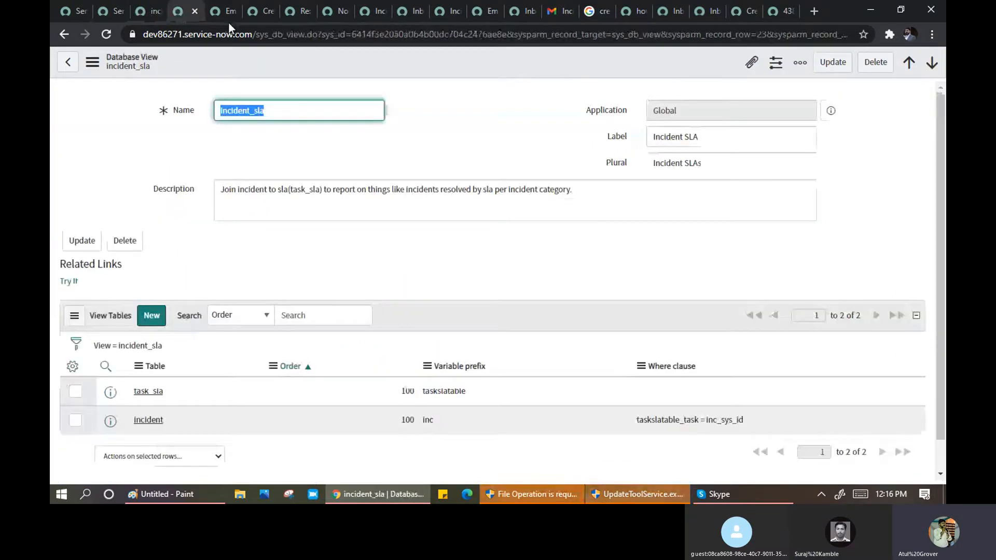
click(217, 14)
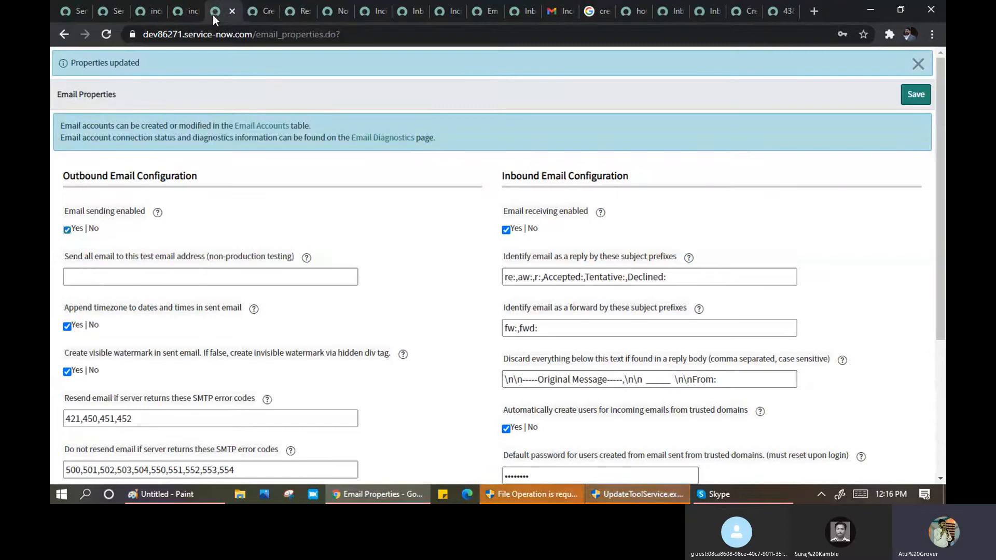
scroll(259, 228, down, 1)
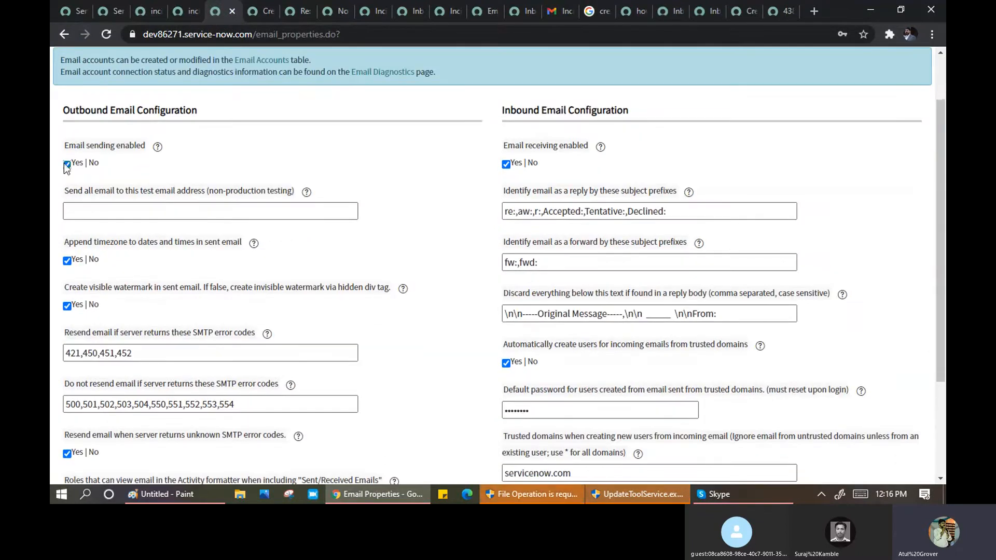
- Untick Yes under Email sending enabled and save the Email Properties
click(68, 165)
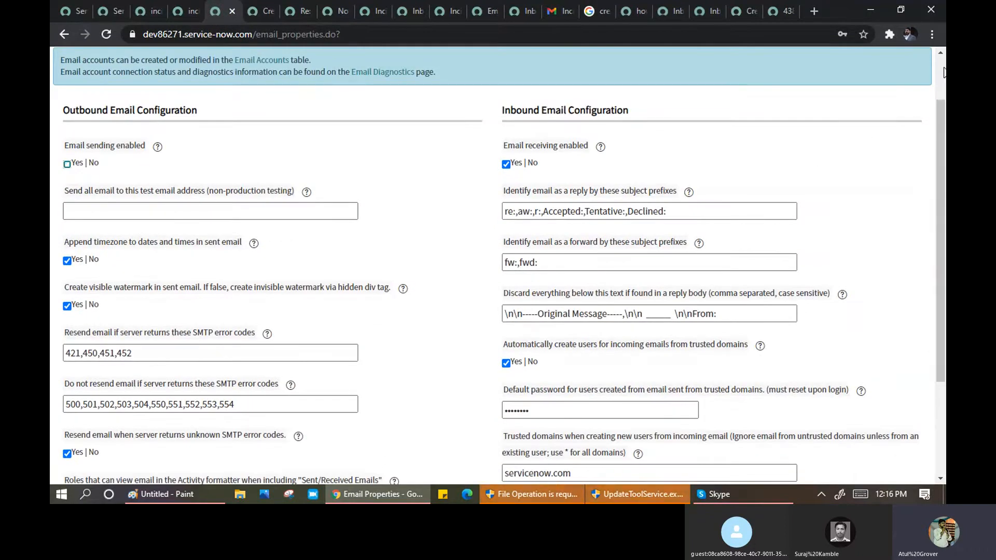
scroll(910, 111, up, 1)
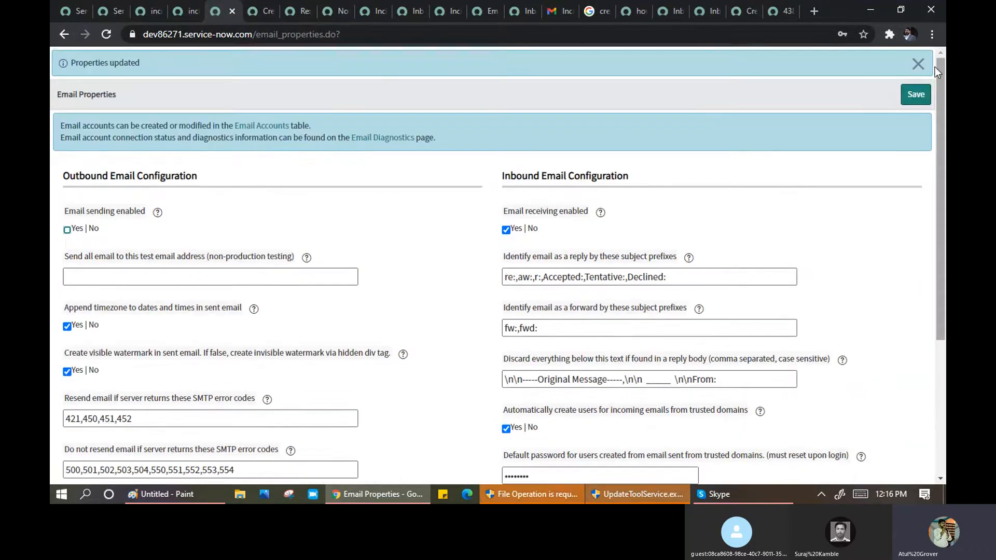
click(916, 97)
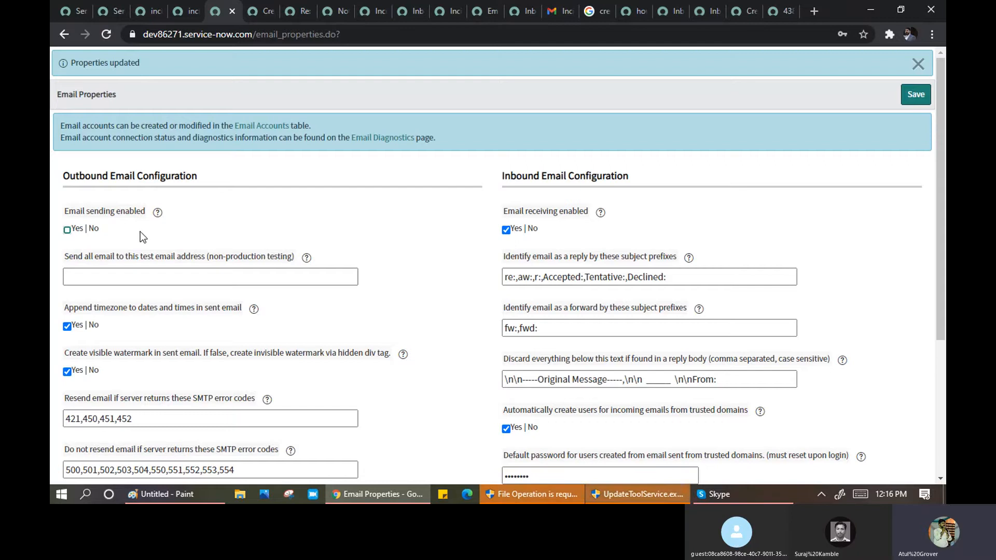
- Inspect the blank test email address field and the visible watermark setting
click(89, 280)
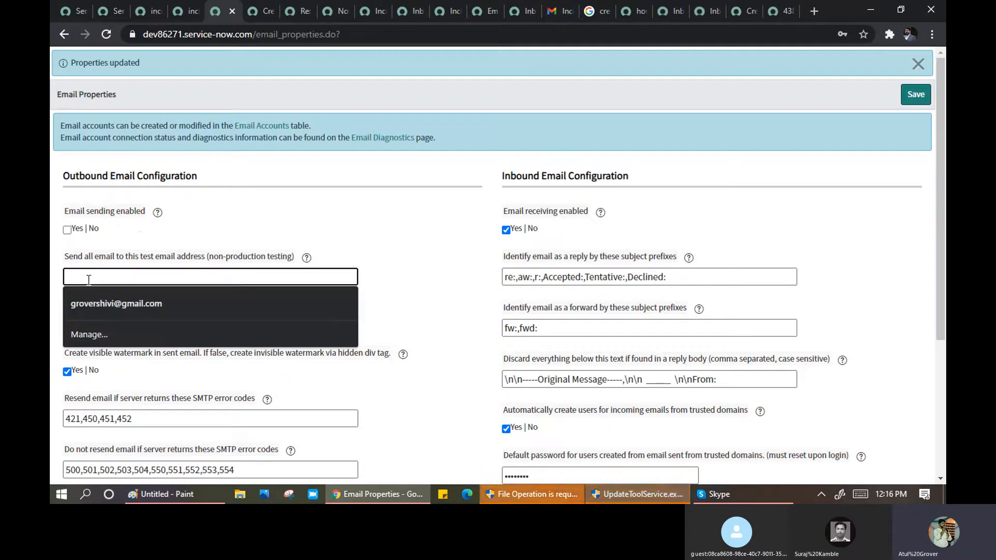
click(400, 229)
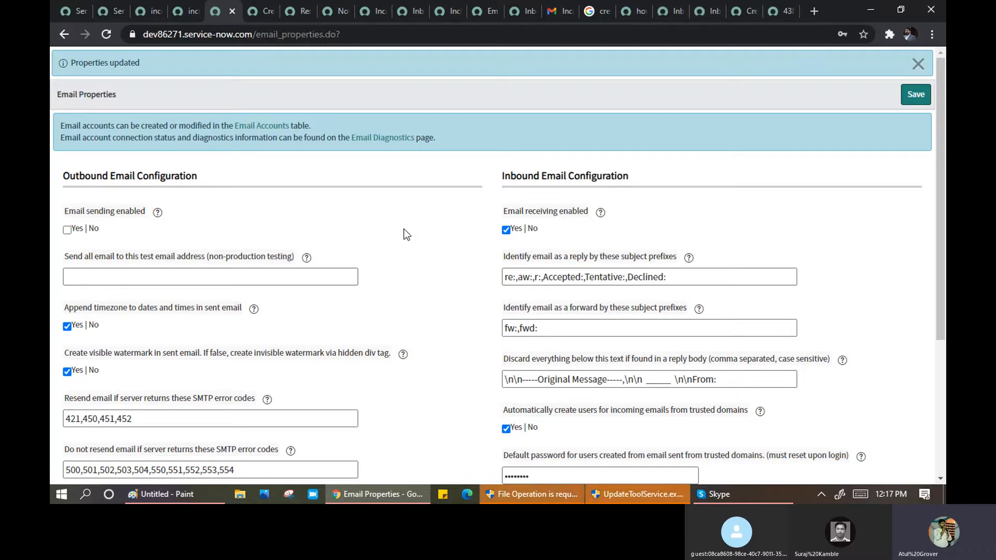
scroll(312, 254, down, 1)
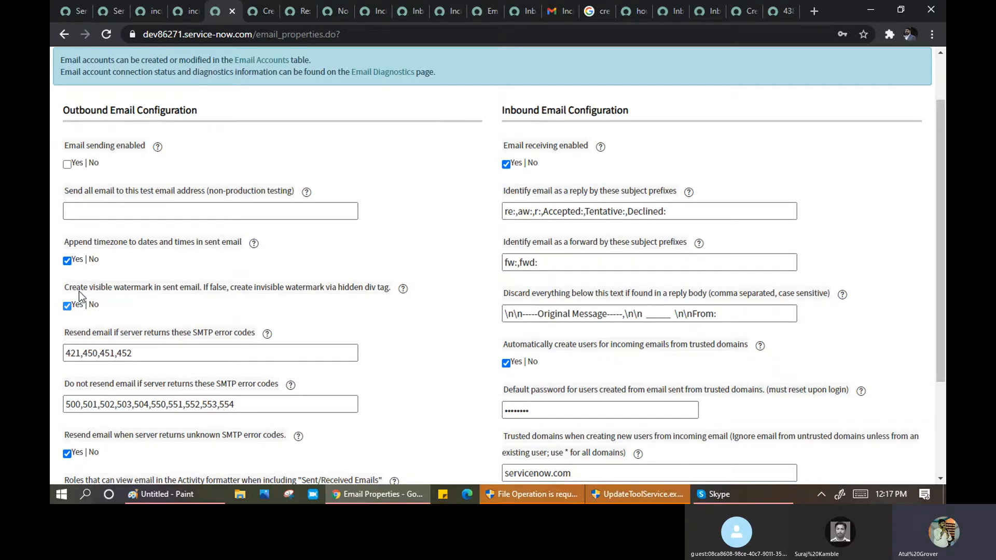
drag(79, 291, 202, 296)
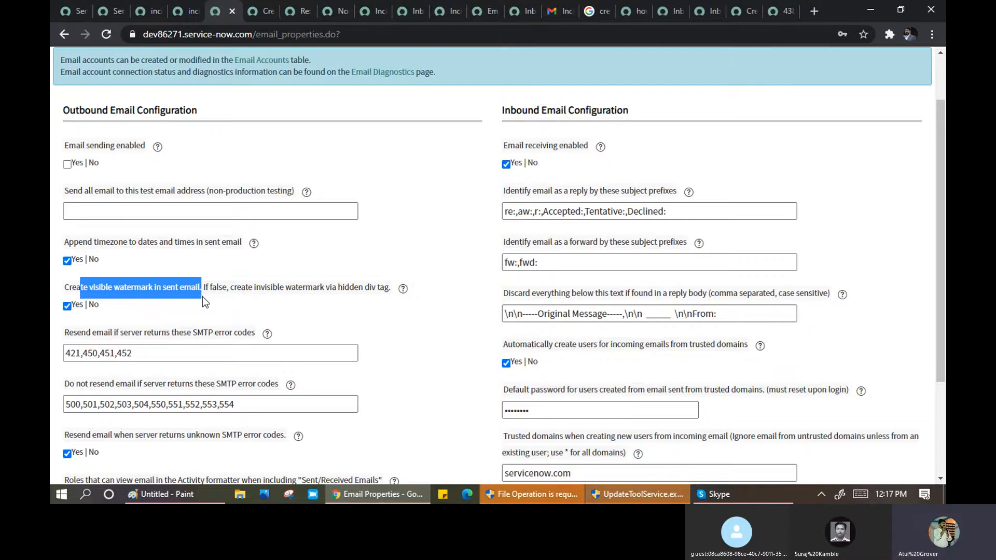
click(555, 11)
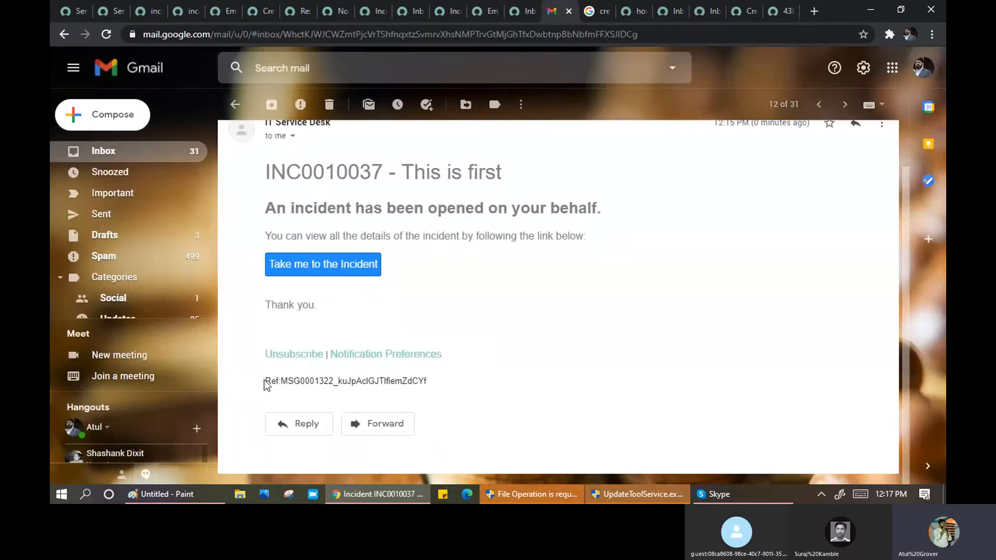
drag(426, 381, 266, 366)
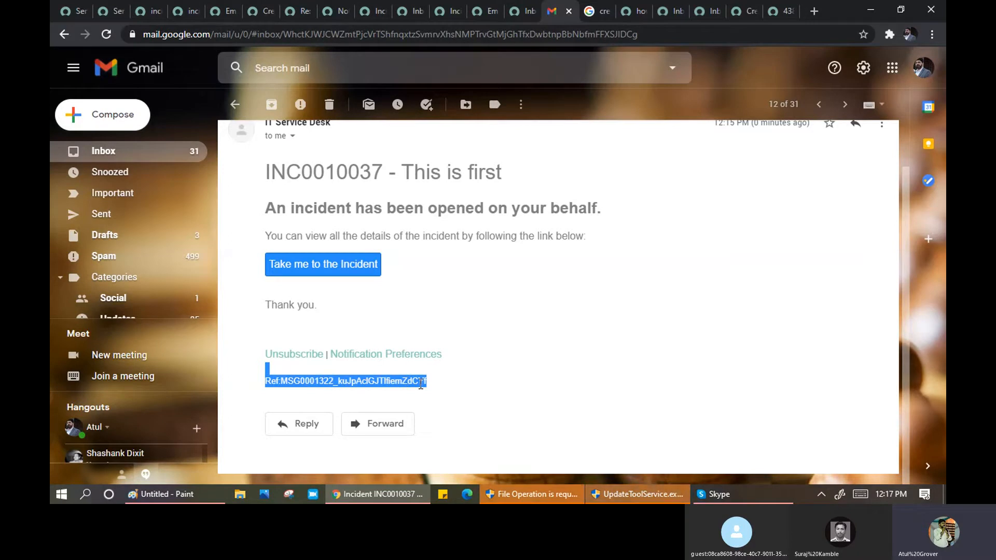
scroll(557, 259, up, 1)
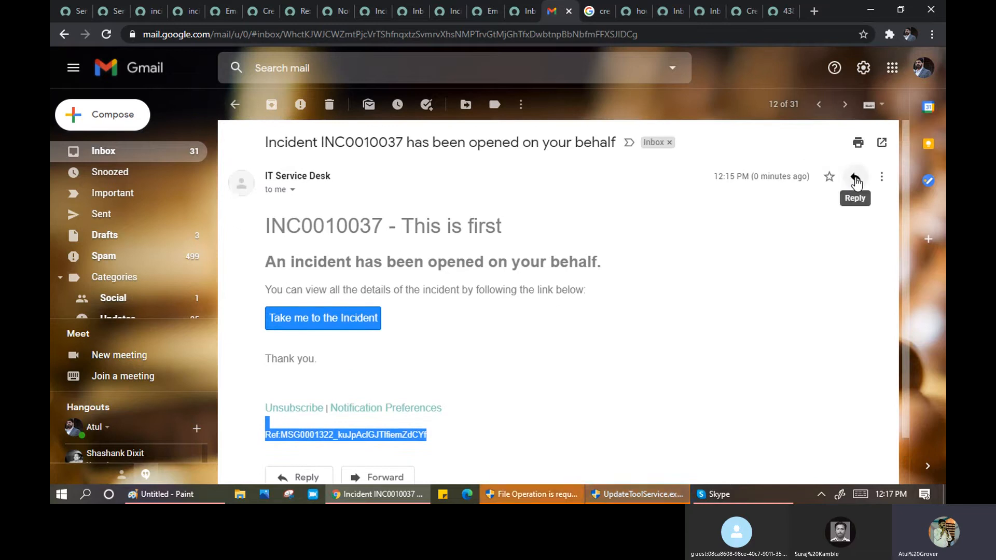
scroll(464, 381, down, 1)
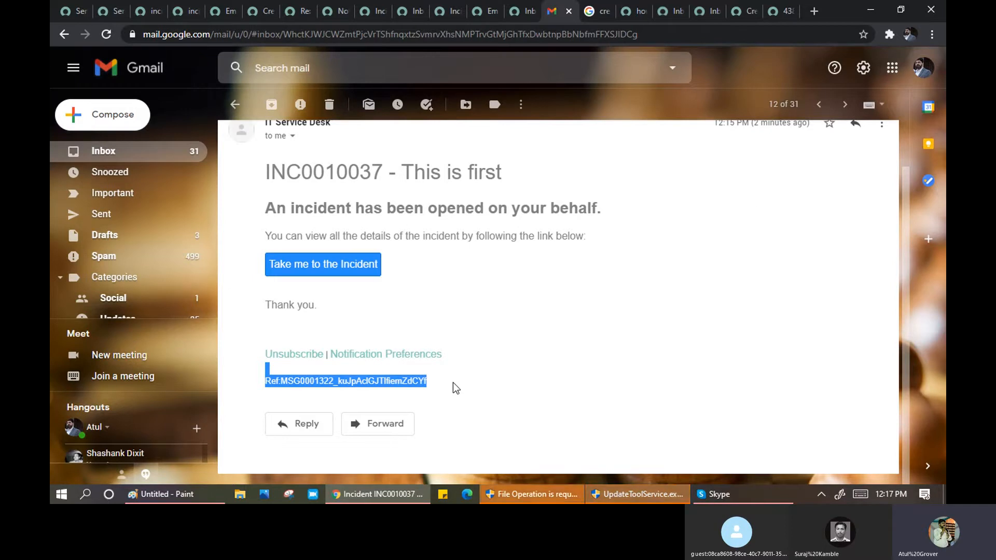
drag(420, 382, 324, 382)
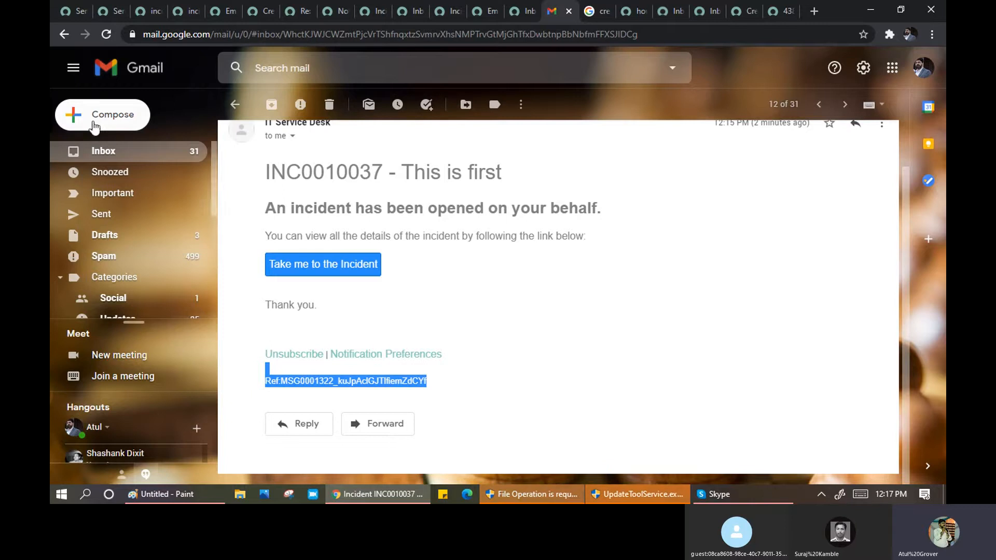
click(139, 11)
- Review the SMTP resend and do-not-resend error code fields on Email Properties
click(184, 11)
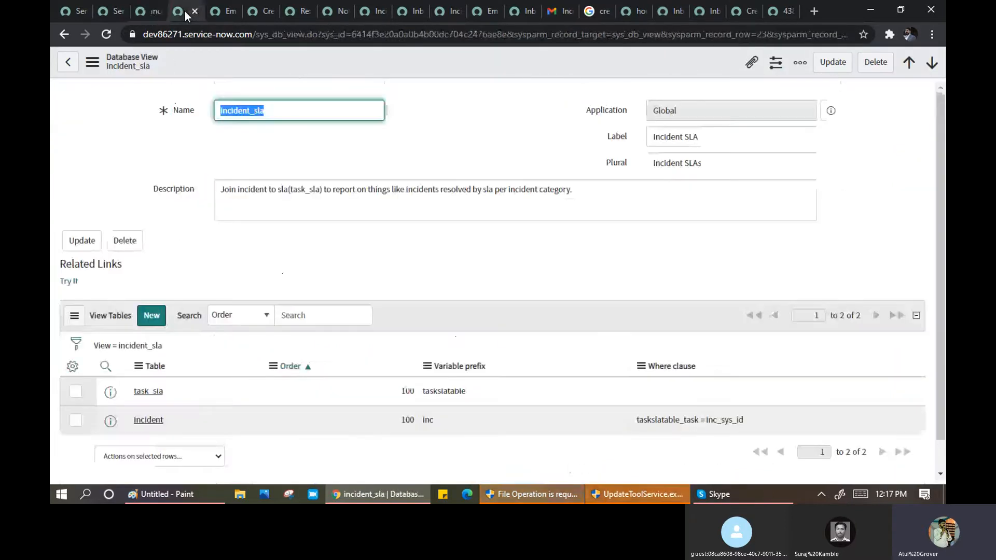
click(222, 16)
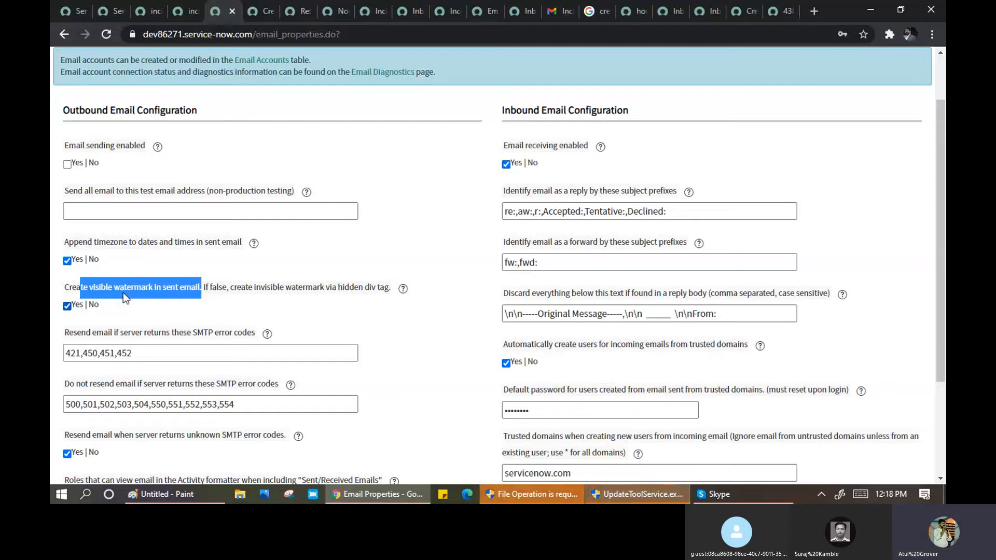
scroll(123, 293, down, 1)
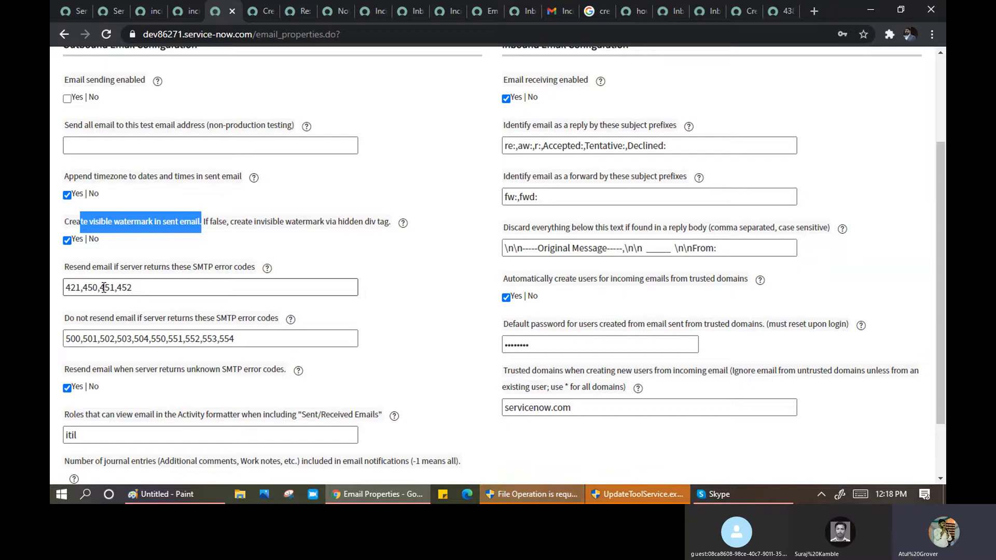
drag(142, 287, 54, 292)
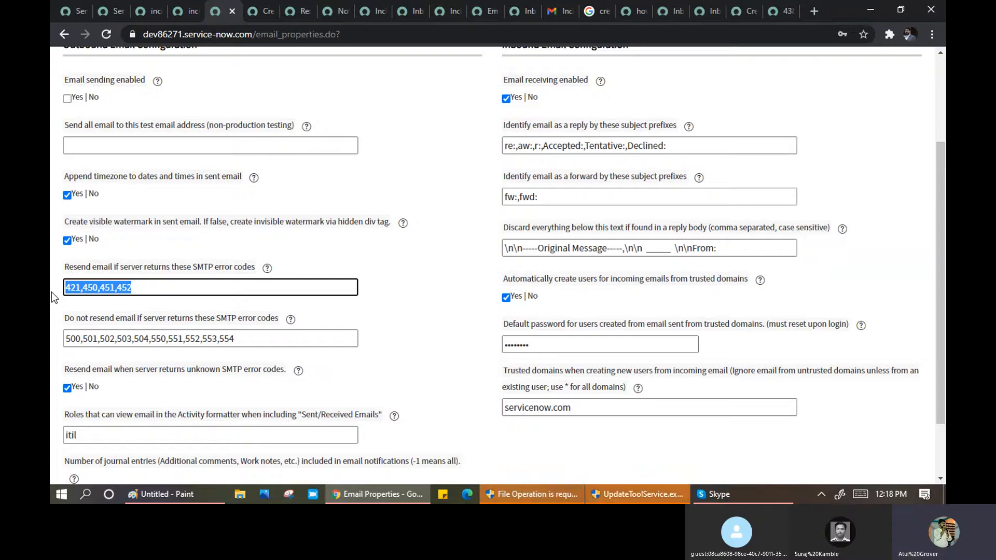
scroll(94, 312, down, 1)
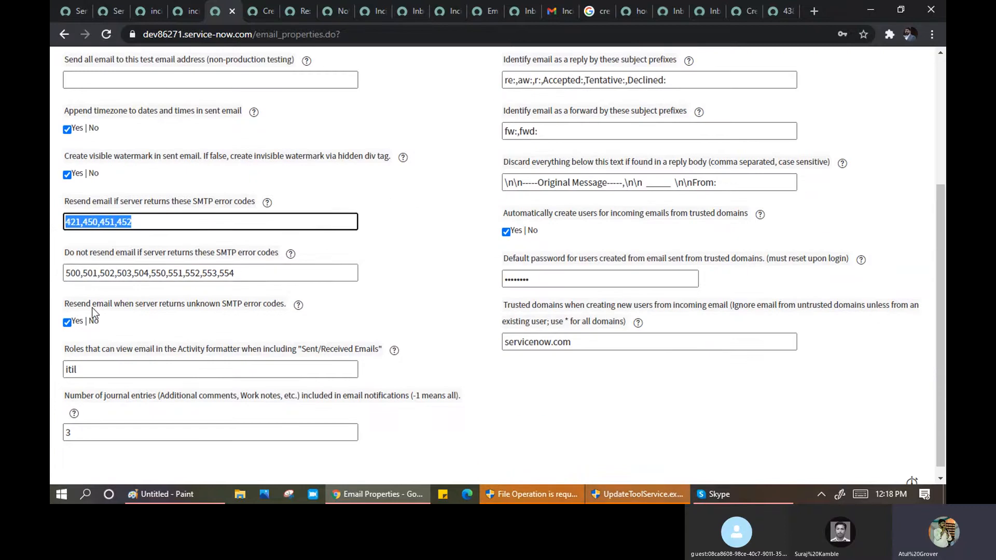
click(119, 272)
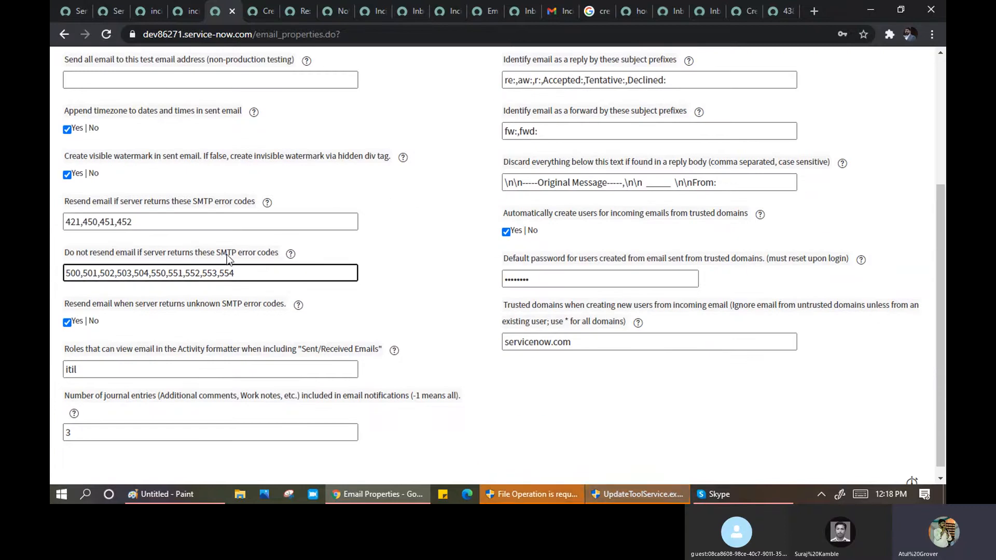
drag(236, 273, 52, 280)
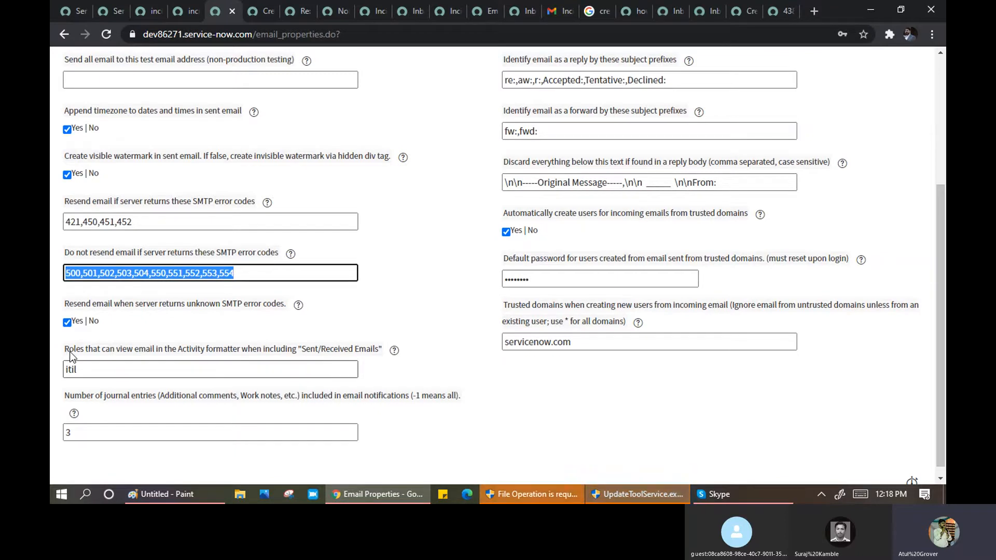
- Replace itil with admin in the email-viewing Roles field
click(86, 370)
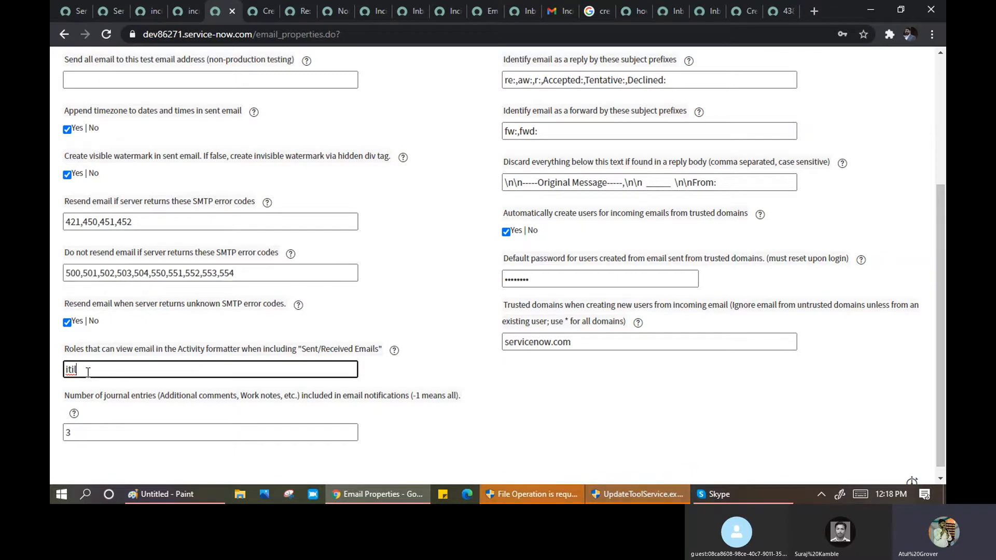
key(BackSpace)
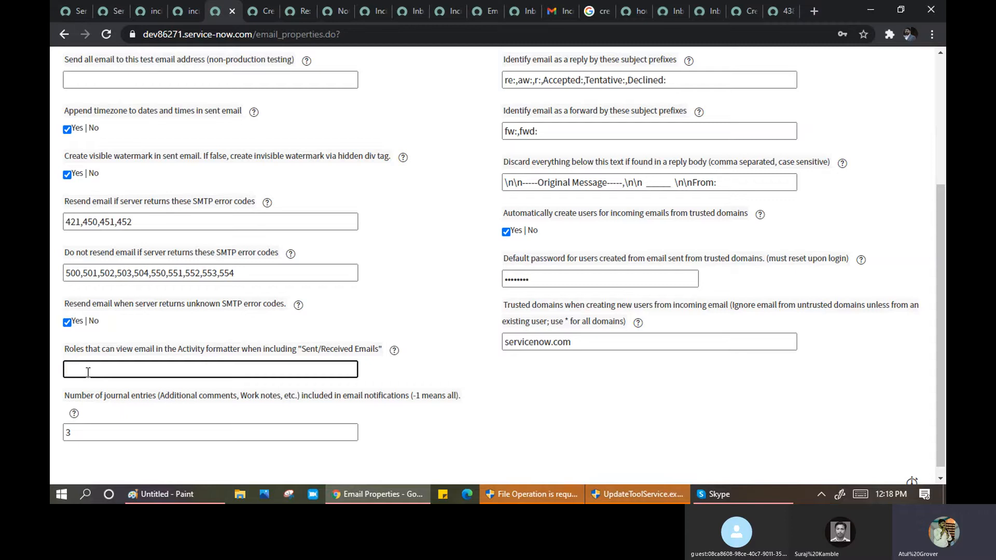
text(admin)
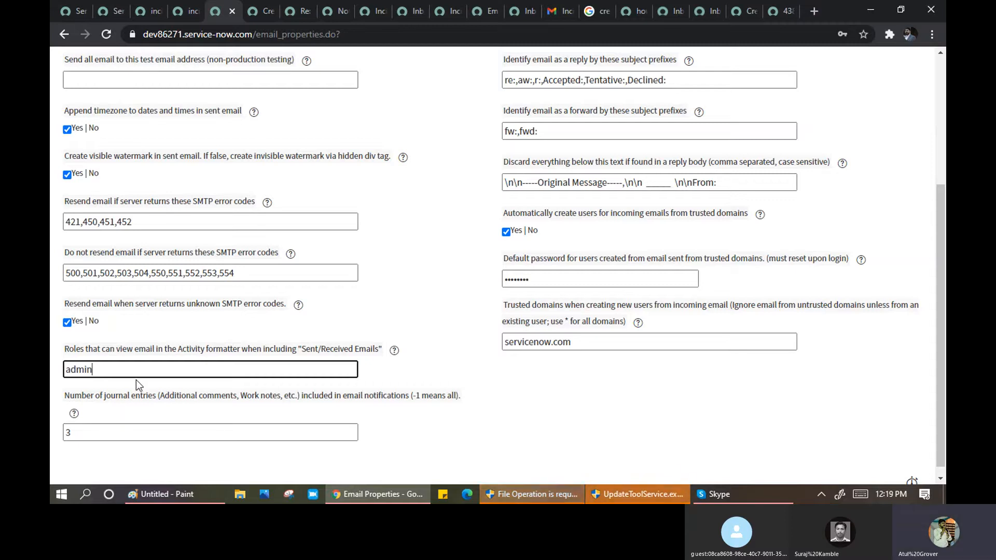
click(371, 11)
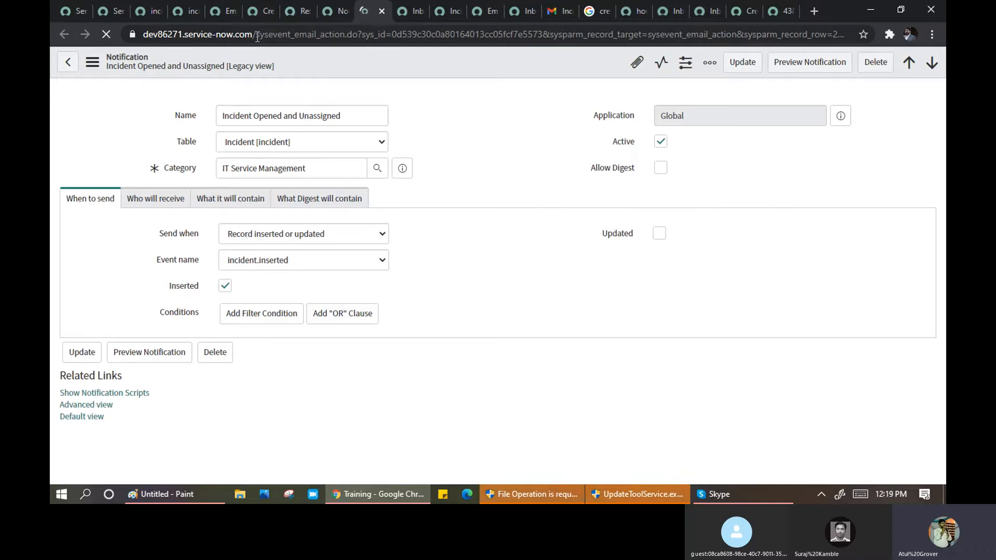
- Load incident_list.do via the address bar and open incident INC0010037
drag(258, 34, 910, 72)
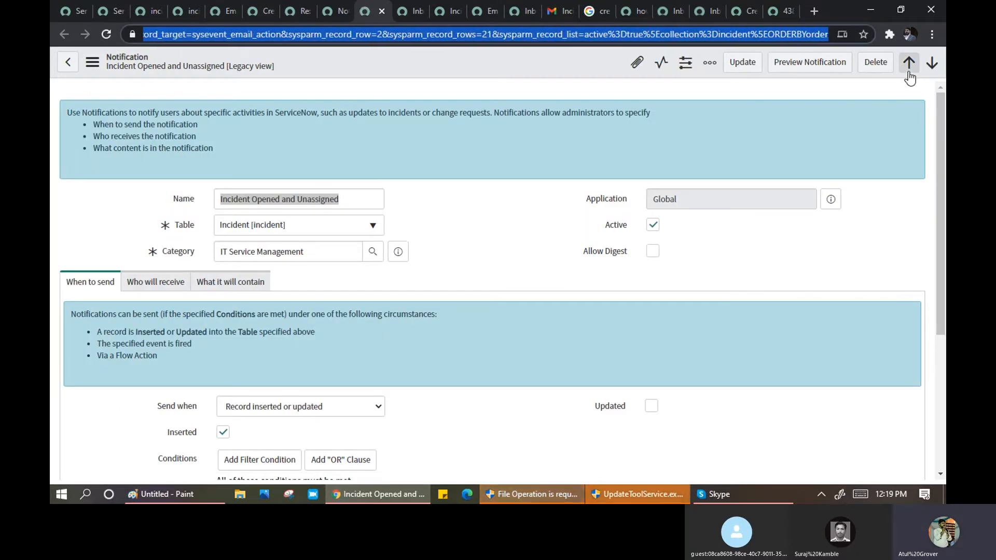
text(https://dev86271.service-now.com/inc)
text(iden)
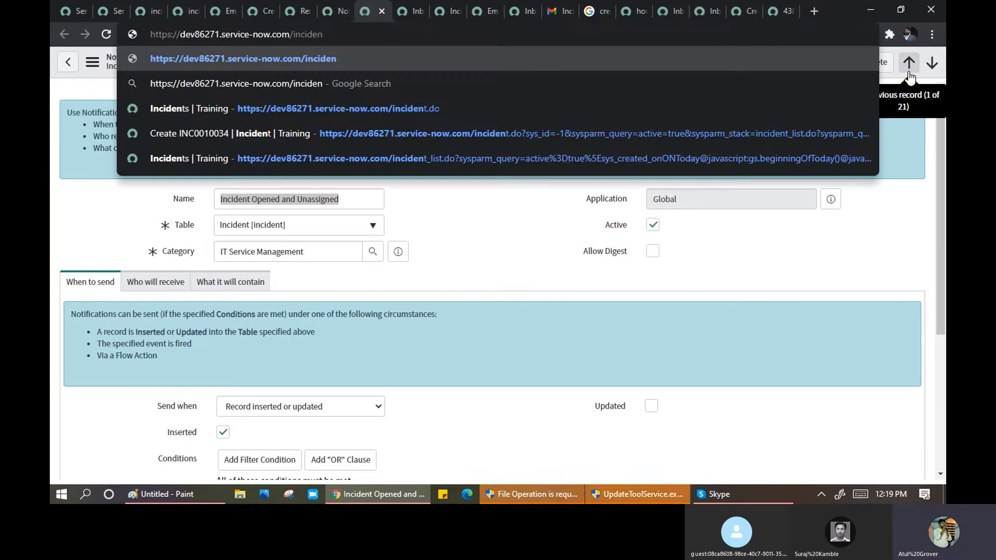
text(t_list.do)
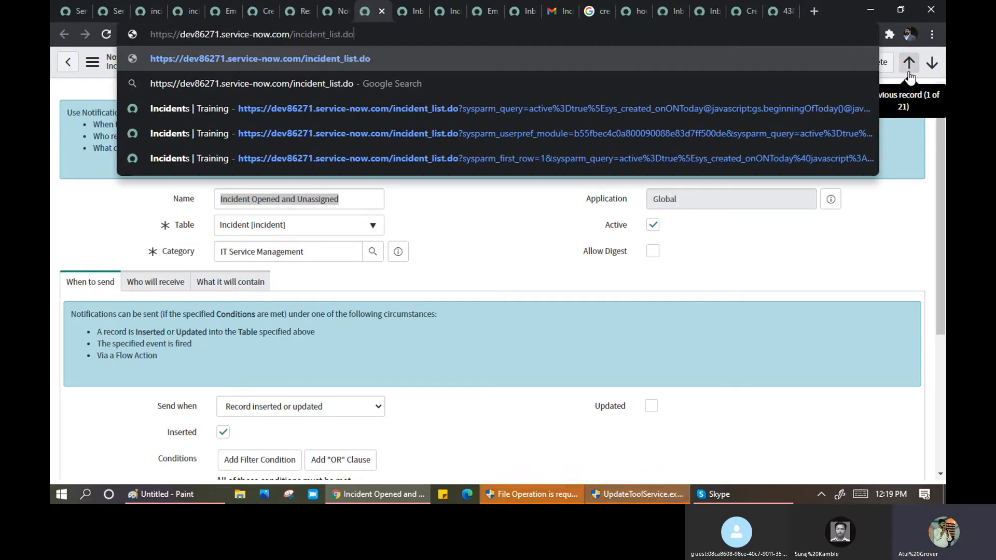
key(Return)
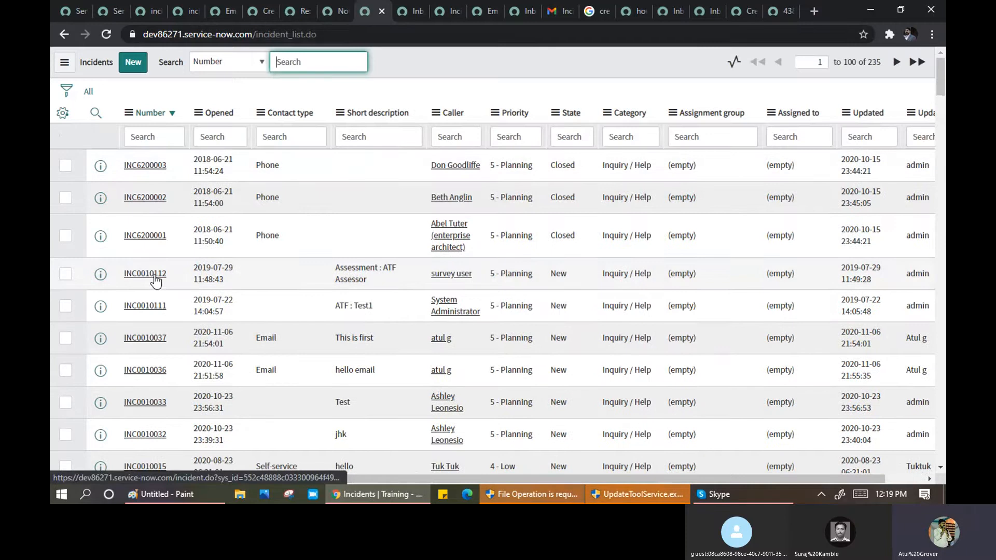
click(144, 343)
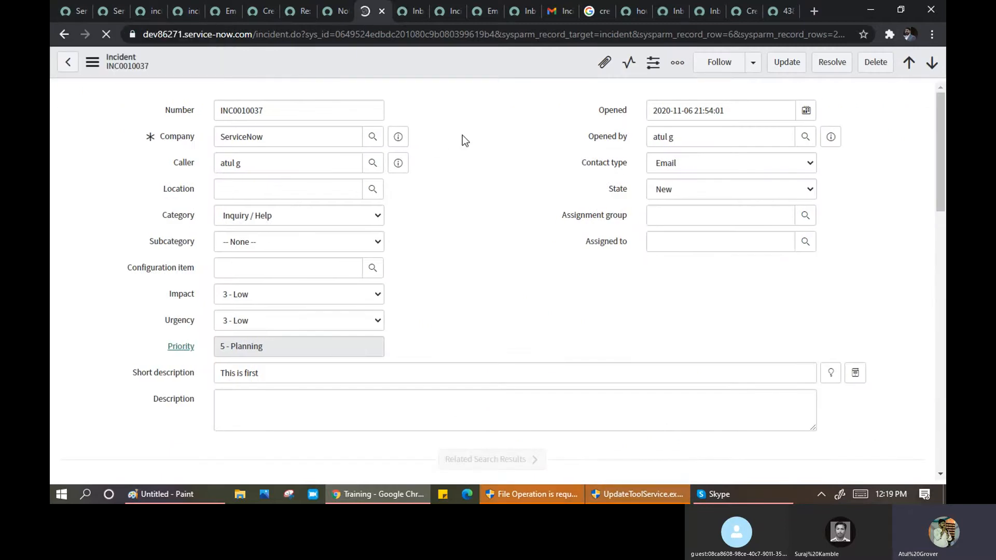
- Show the sent email's details in INC0010037's Activities
scroll(464, 139, down, 4)
scroll(464, 139, down, 5)
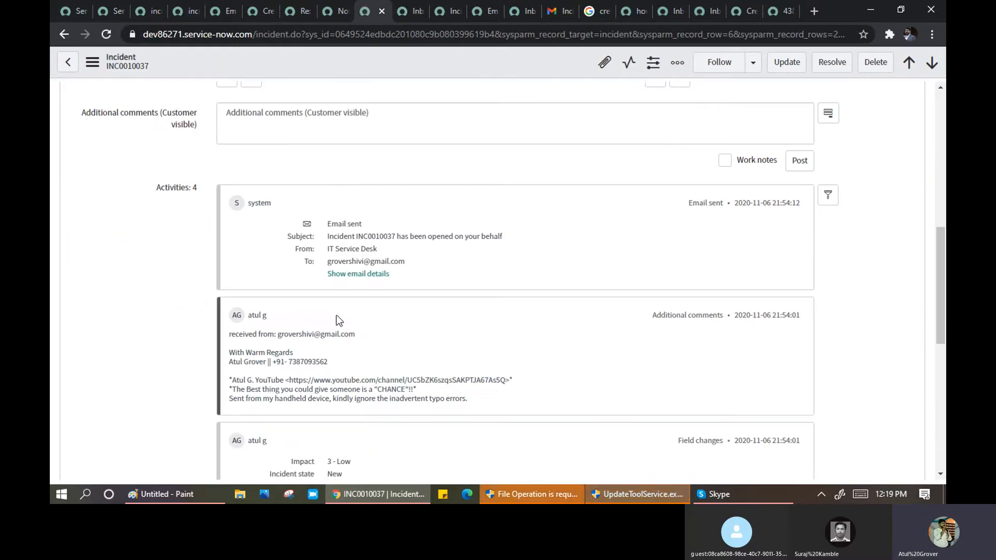
click(373, 275)
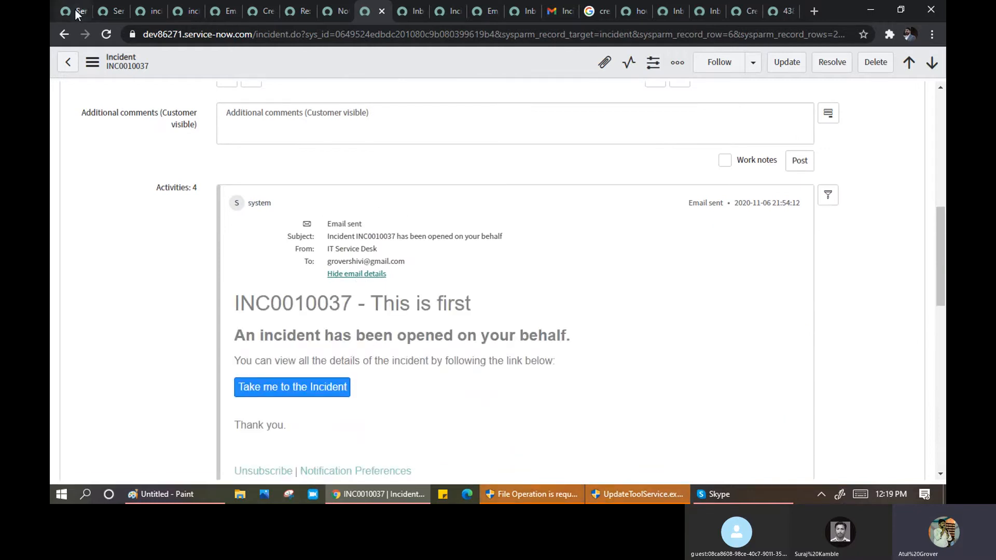
click(145, 11)
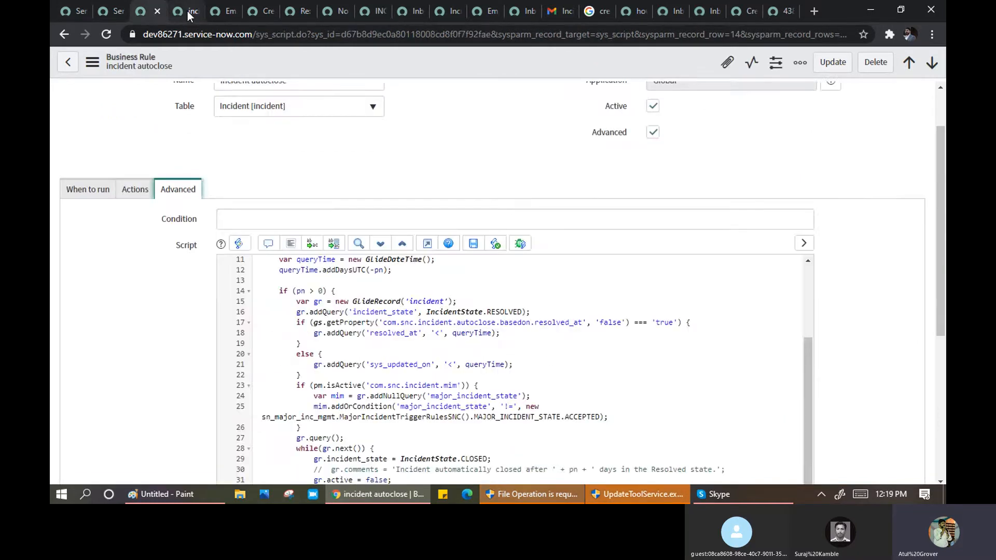
click(189, 12)
click(224, 11)
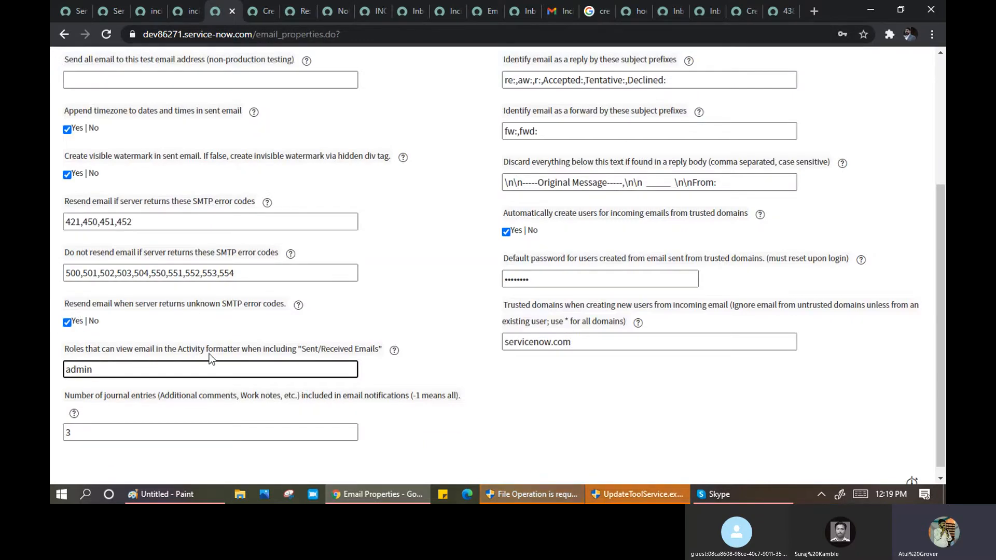
- Show the received email's details on INC0010037, then go back to Email Properties
click(369, 11)
scroll(373, 233, down, 3)
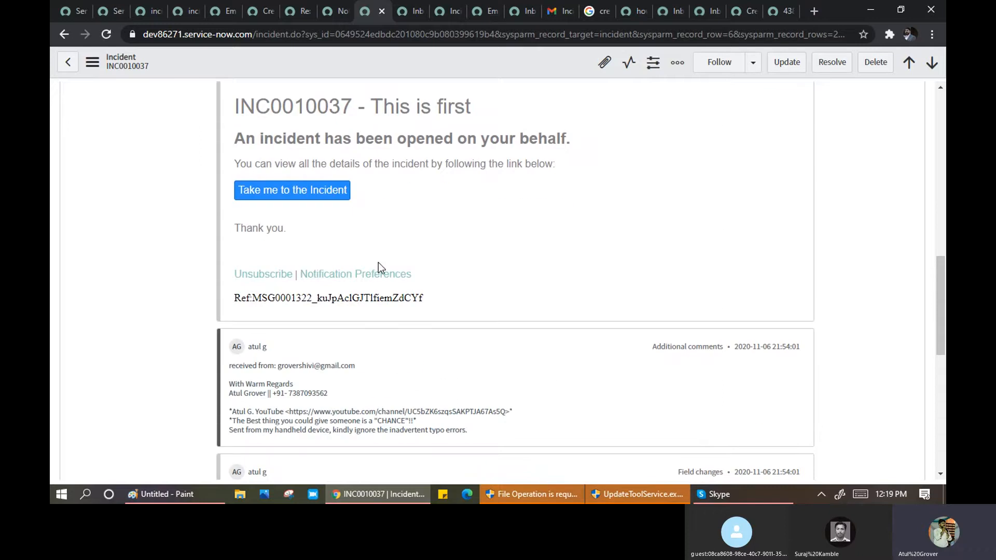
scroll(390, 286, down, 10)
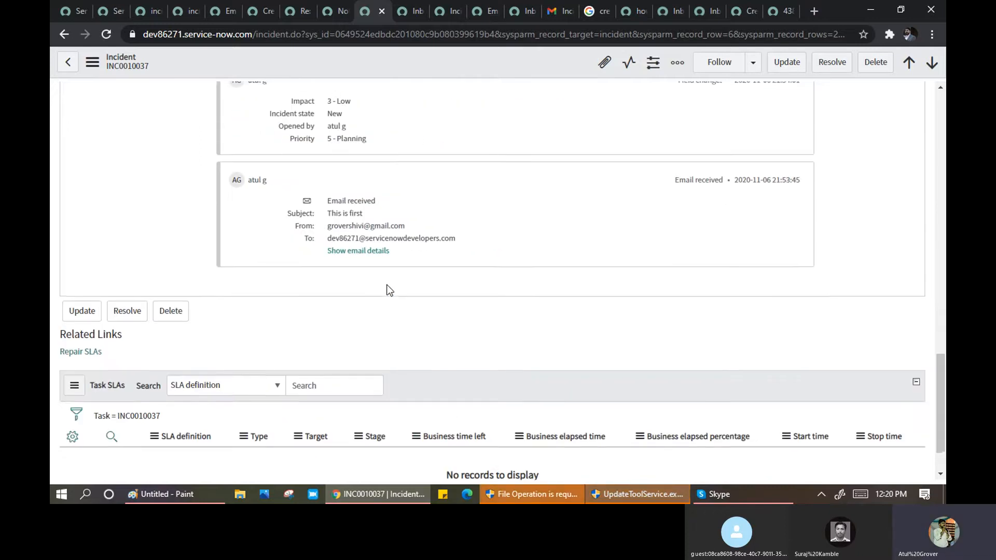
click(361, 249)
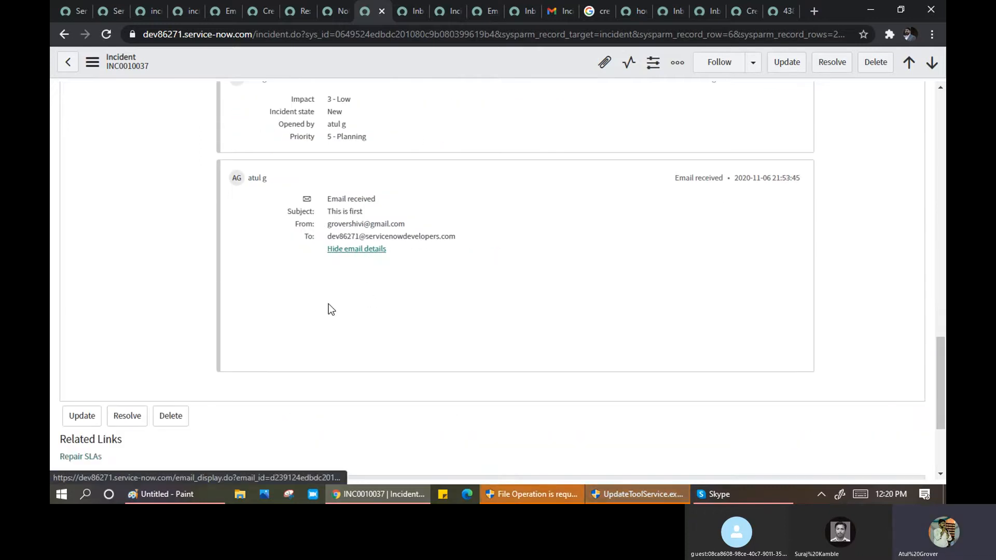
click(223, 11)
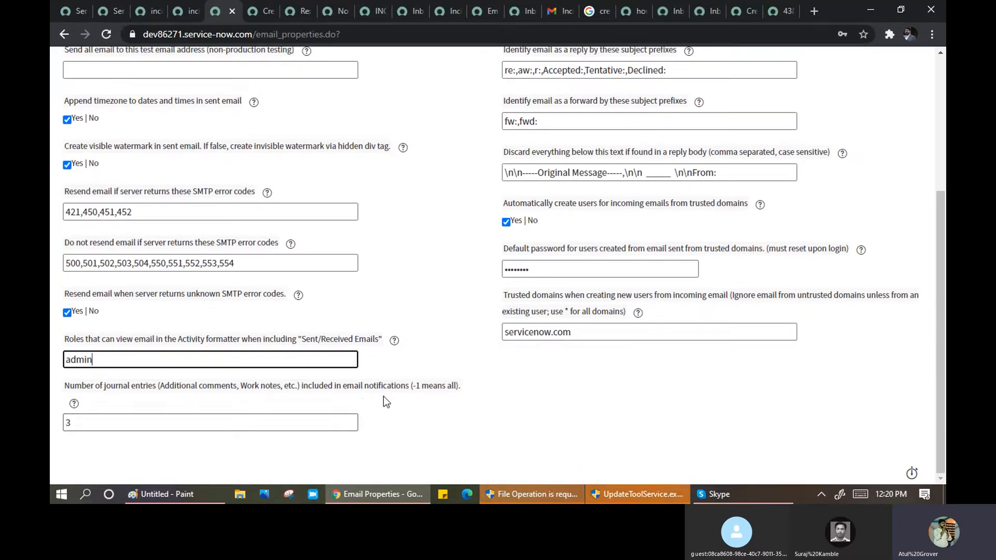
- Save with admin as viewing role, then untick Email receiving enabled and save again
click(103, 423)
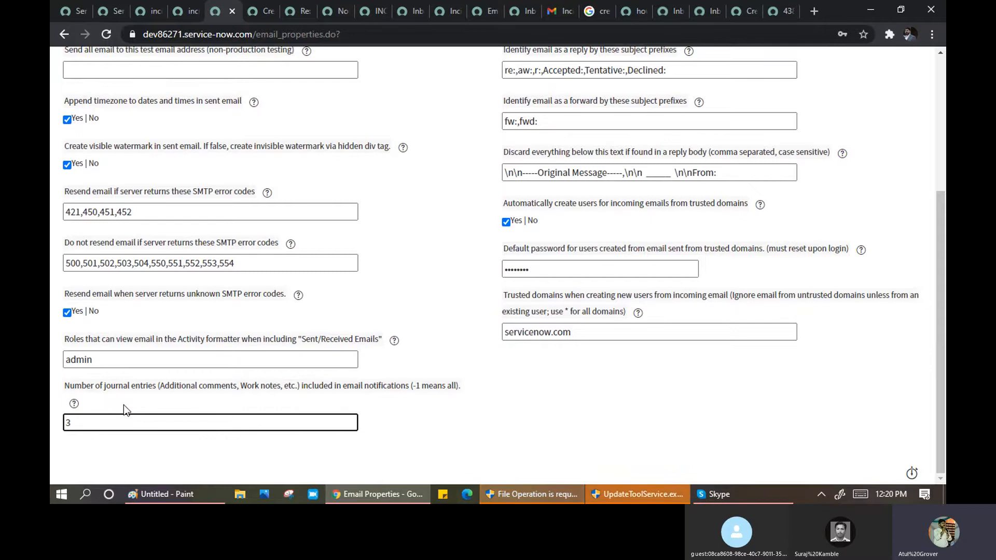
key(Return)
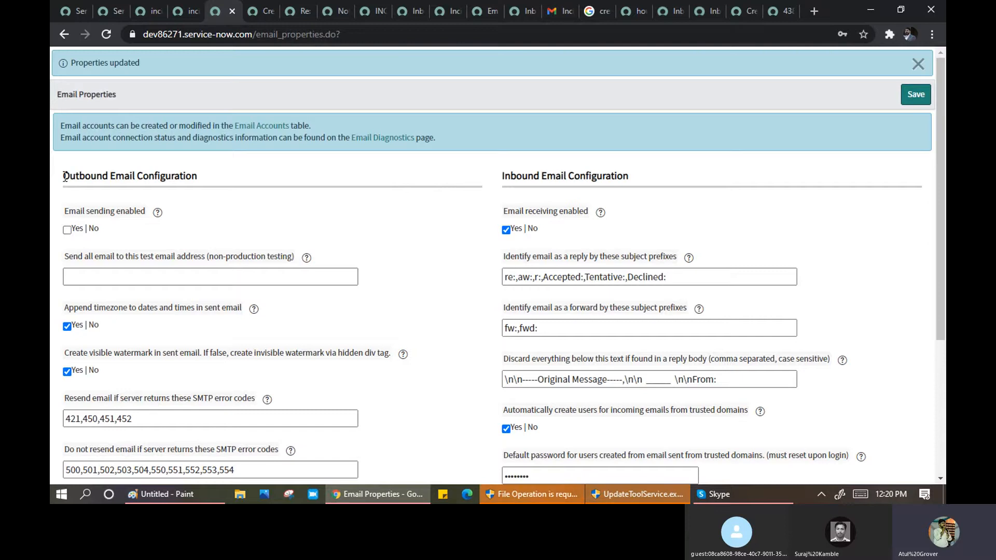
drag(62, 176, 196, 177)
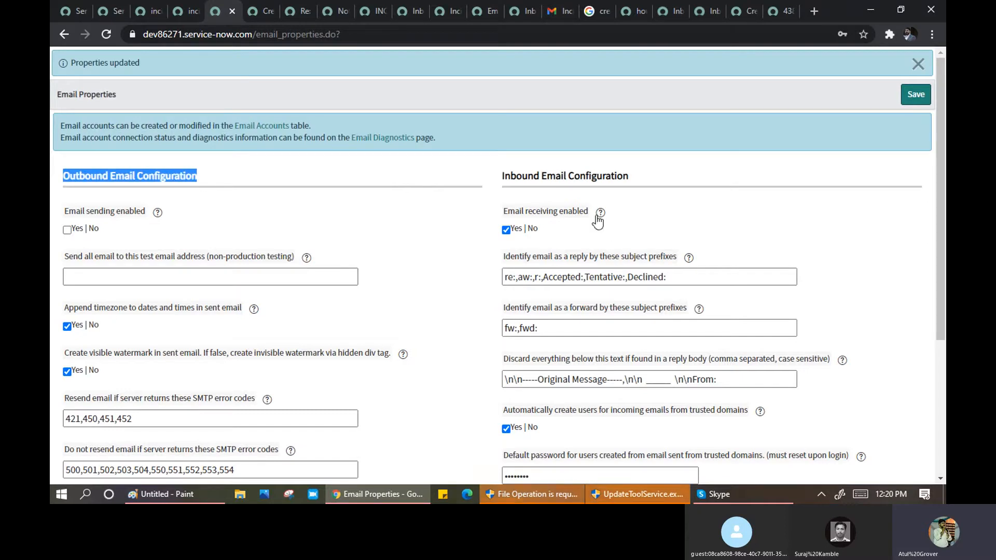
drag(632, 179, 502, 188)
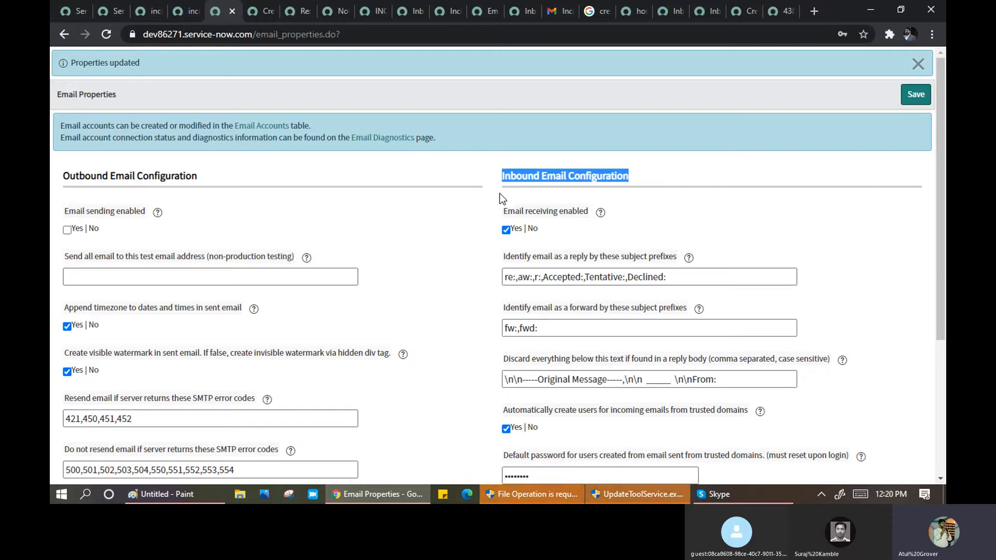
click(505, 230)
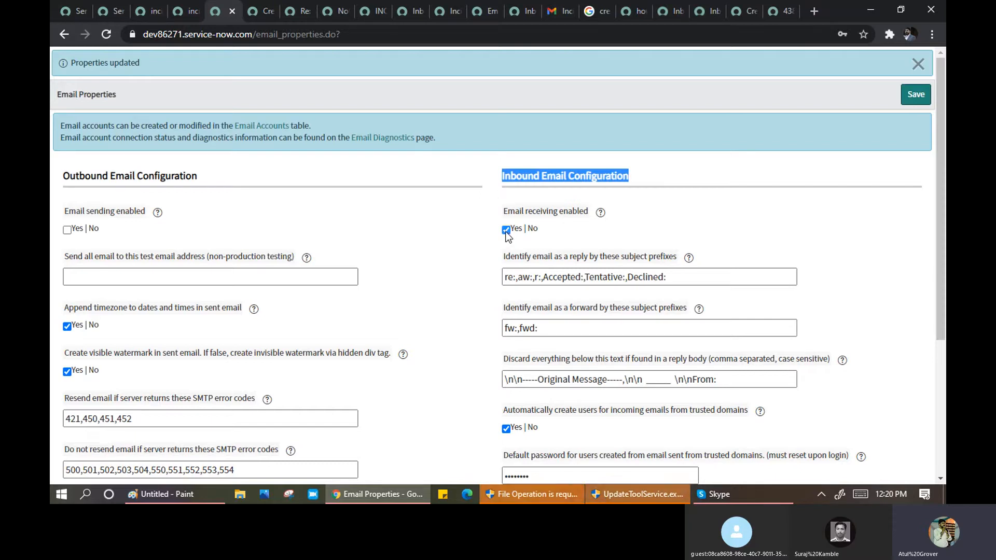
click(915, 96)
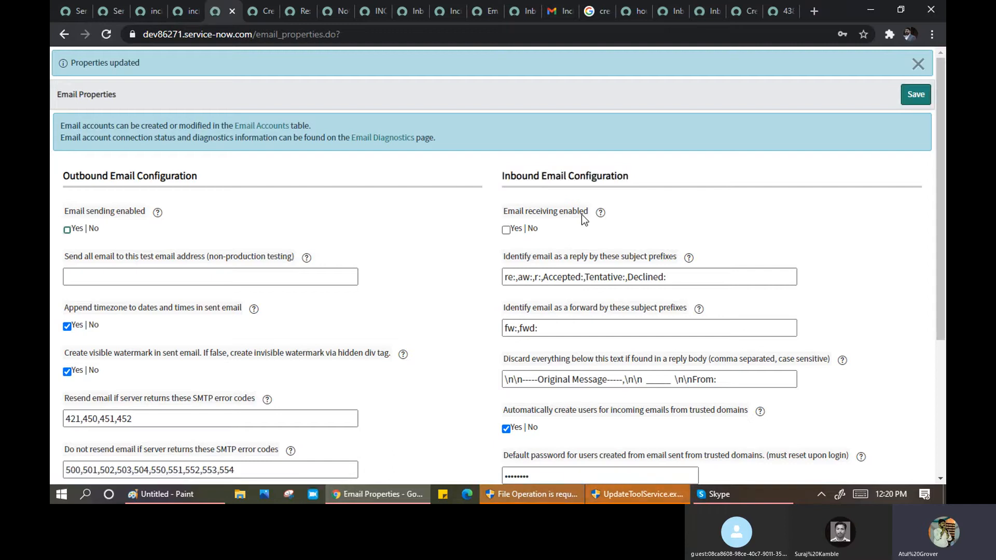
- Compose and send a Gmail test email titled 'My Servicenow Training' to the instance's dev mail address
click(558, 15)
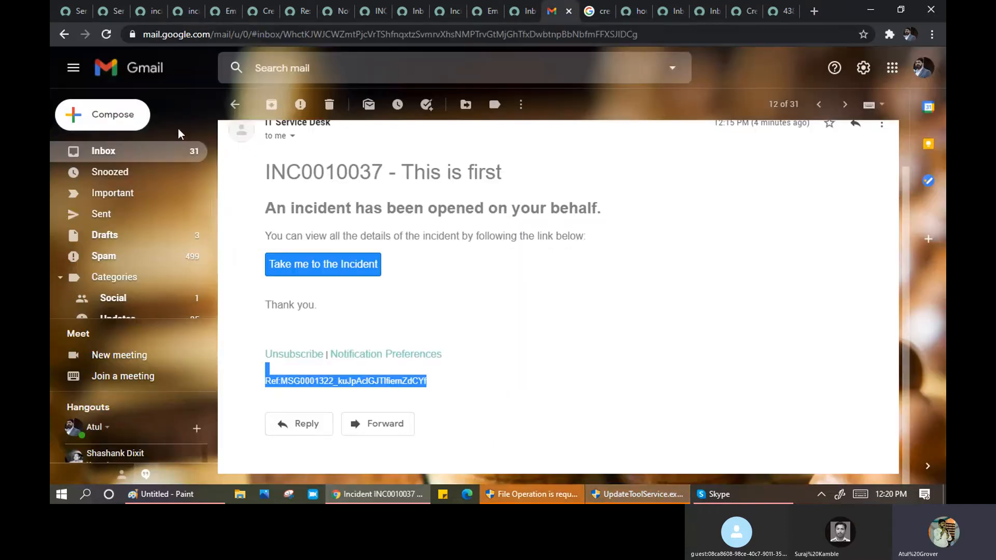
click(109, 119)
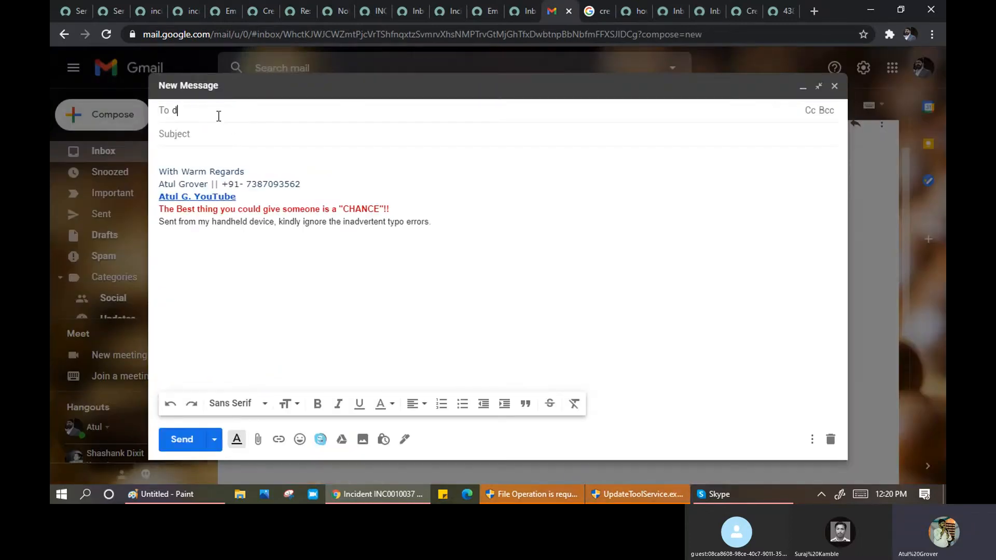
text(dev)
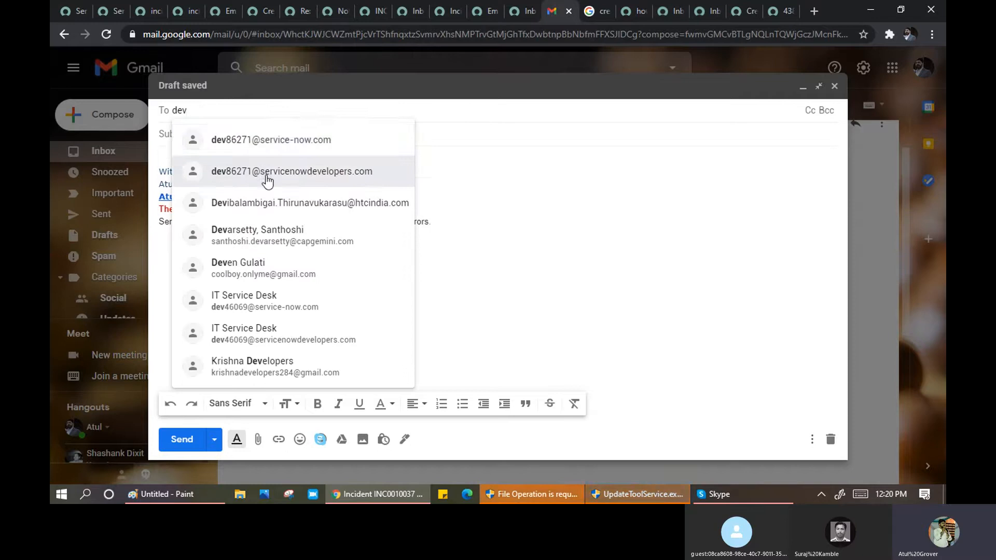
click(267, 179)
click(225, 139)
text(My )
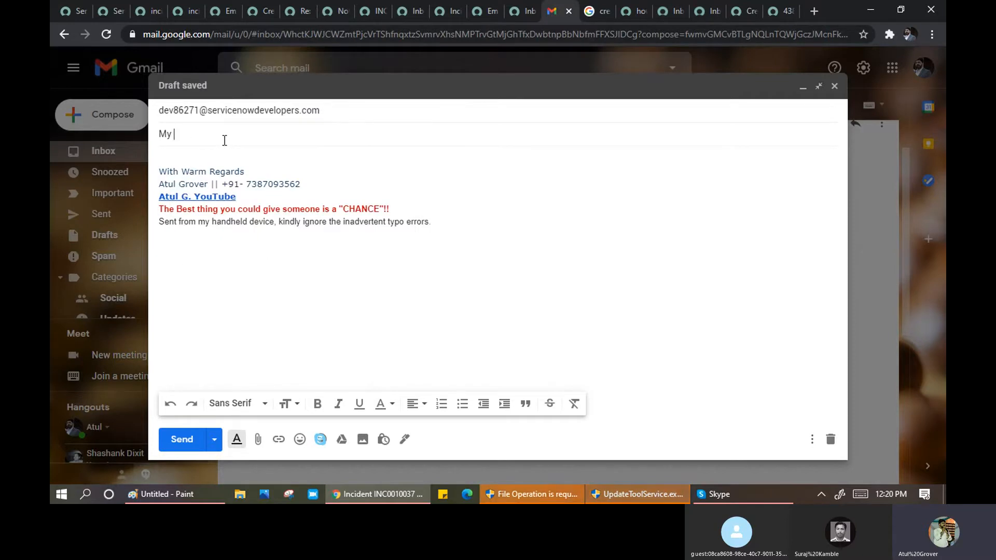
text(Serviceno)
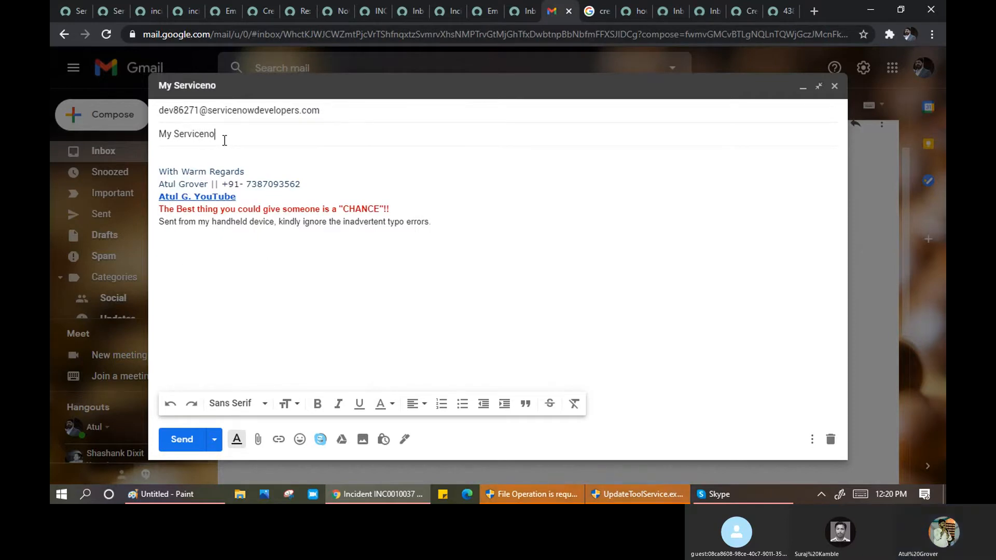
text(w Training)
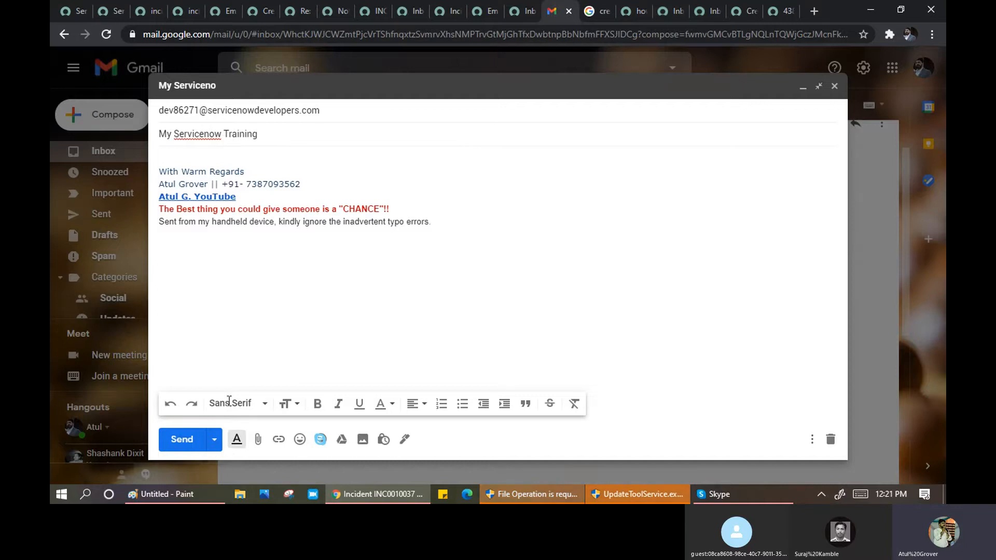
click(182, 439)
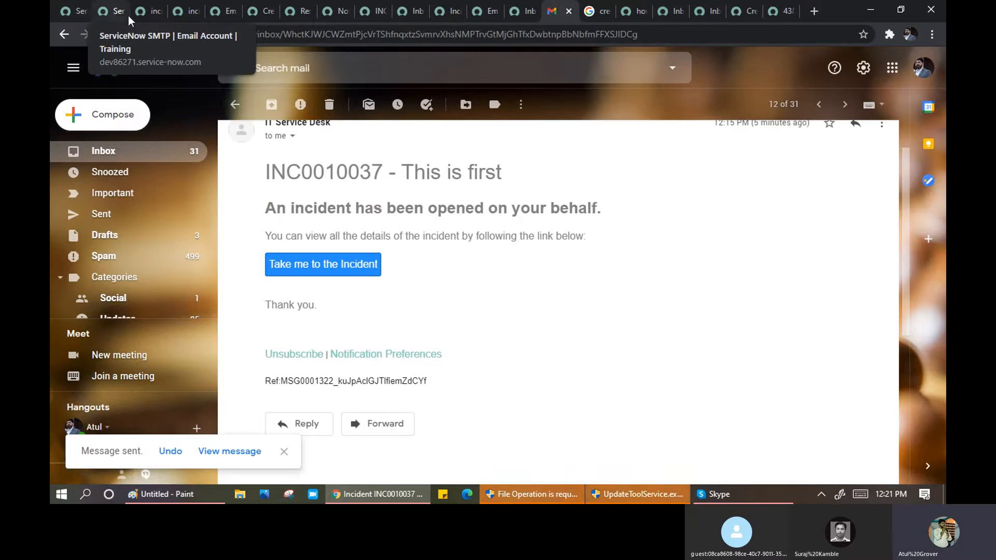
- Set 'Email receiving enabled' to Yes in Email Properties and save, then return to the Gmail incident email
click(228, 13)
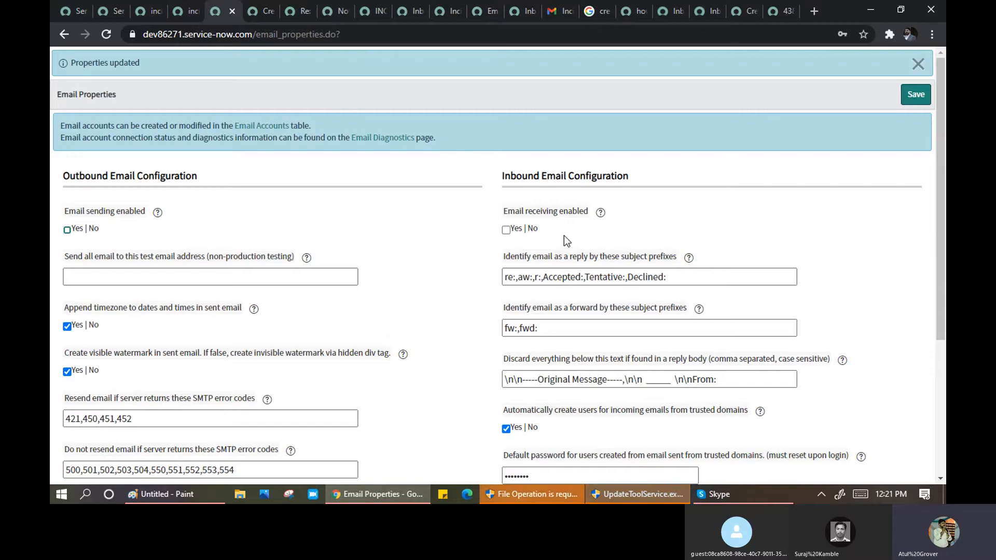
click(506, 231)
click(915, 95)
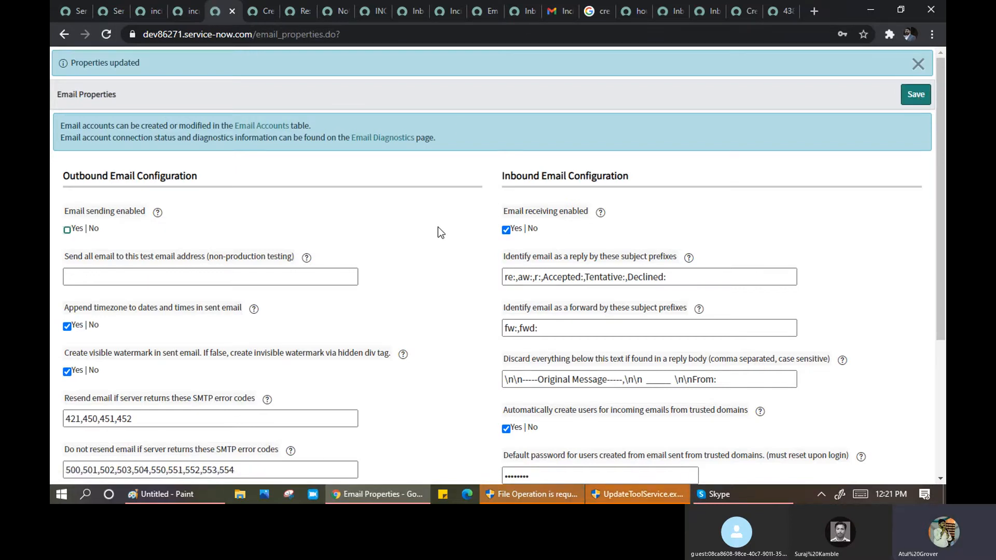
scroll(438, 228, down, 1)
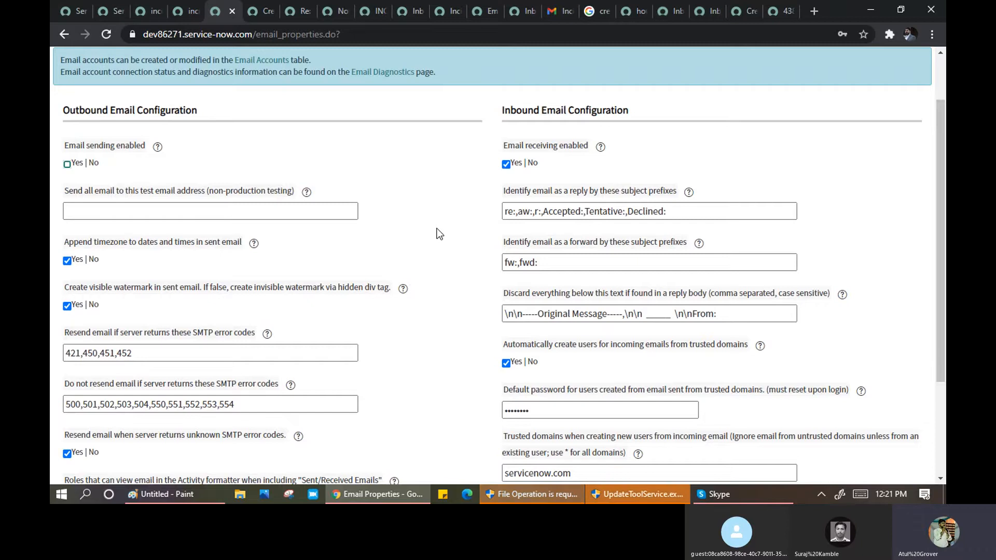
click(557, 11)
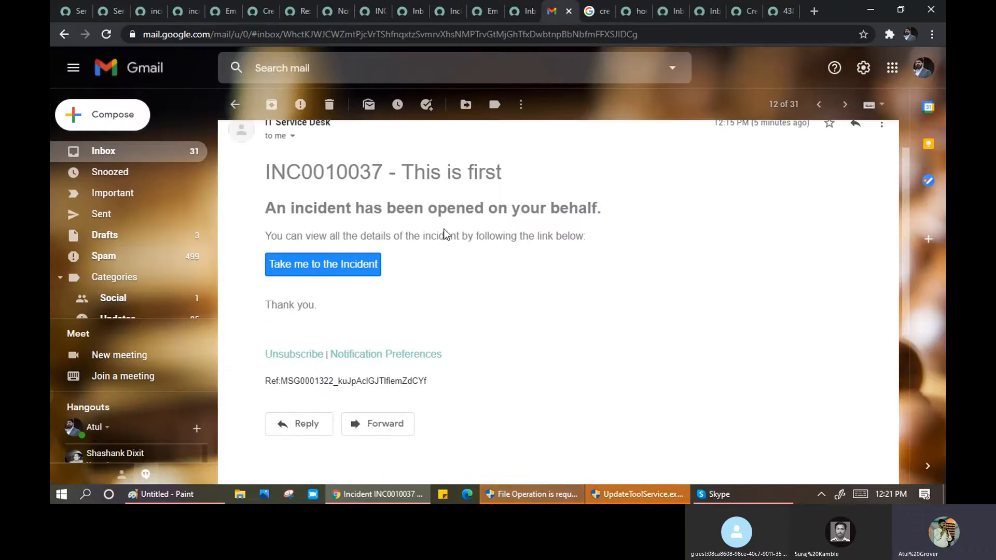
- Start a pop-out reply to the INC0010037 email and select the Re: subject prefix
scroll(443, 233, up, 1)
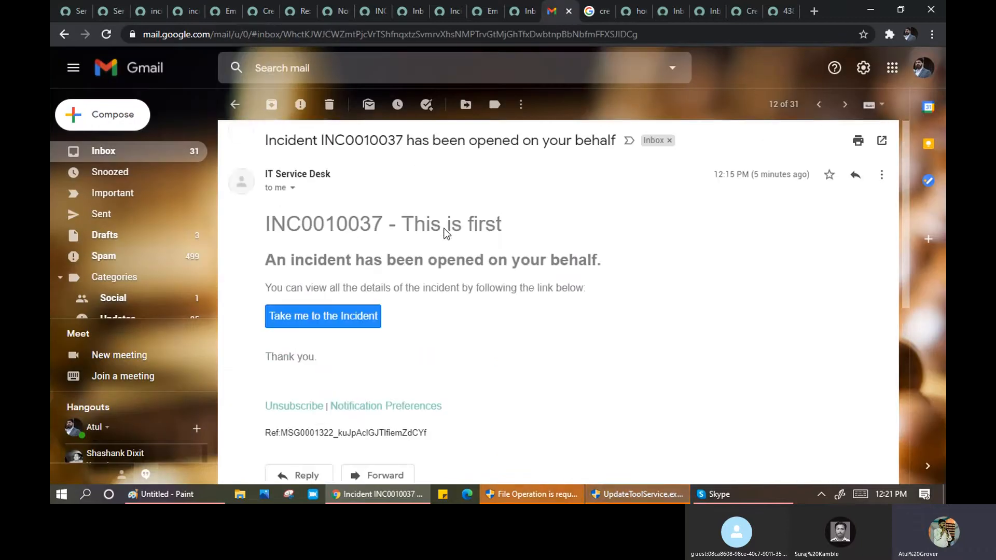
click(853, 178)
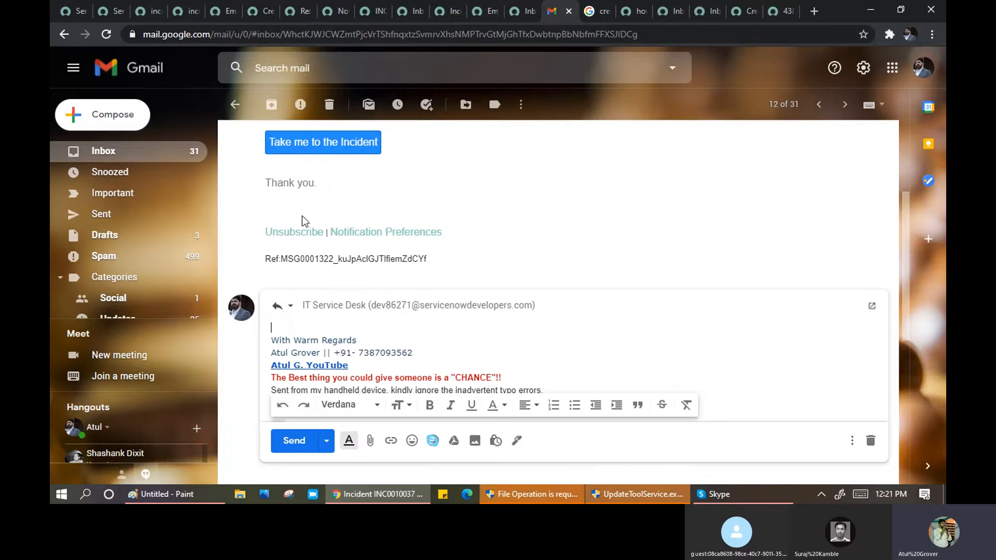
click(283, 306)
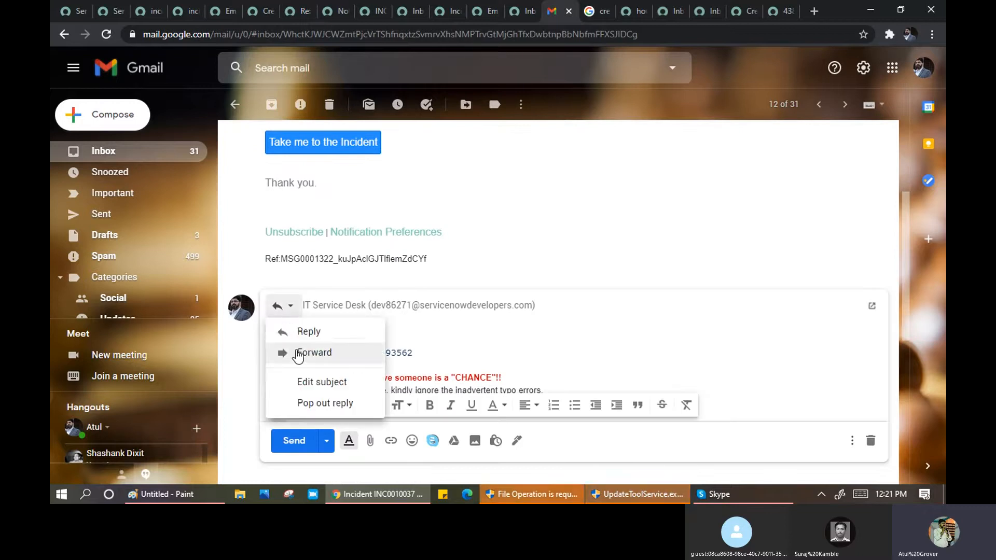
click(307, 382)
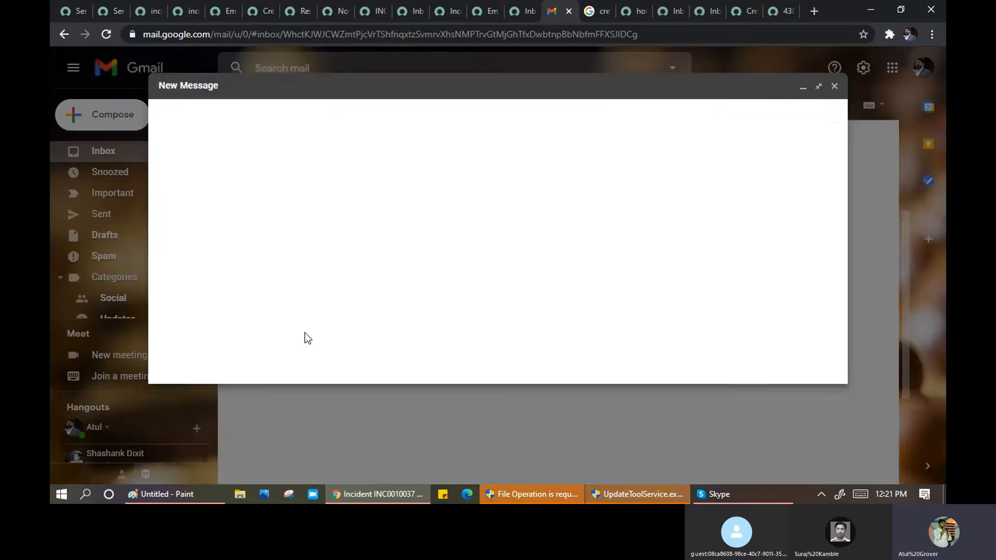
click(173, 135)
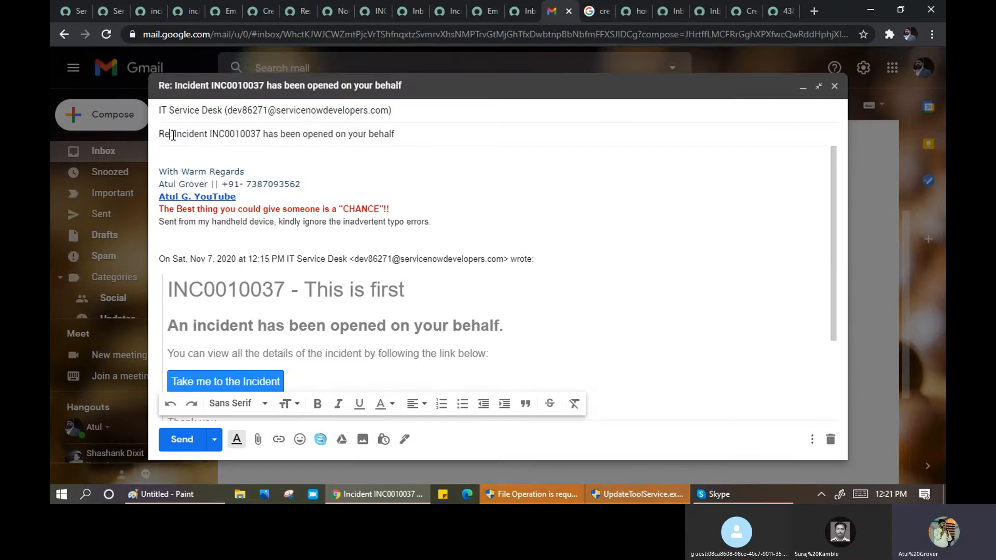
drag(173, 135, 159, 135)
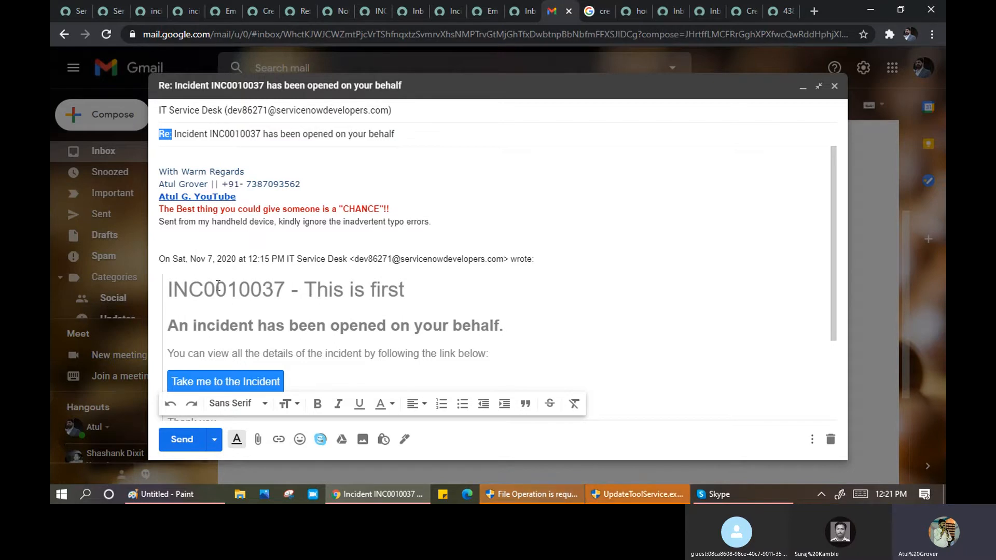
- After checking ServiceNow's reply prefix setting, send the reply with body 'welcome back in gang'
click(220, 11)
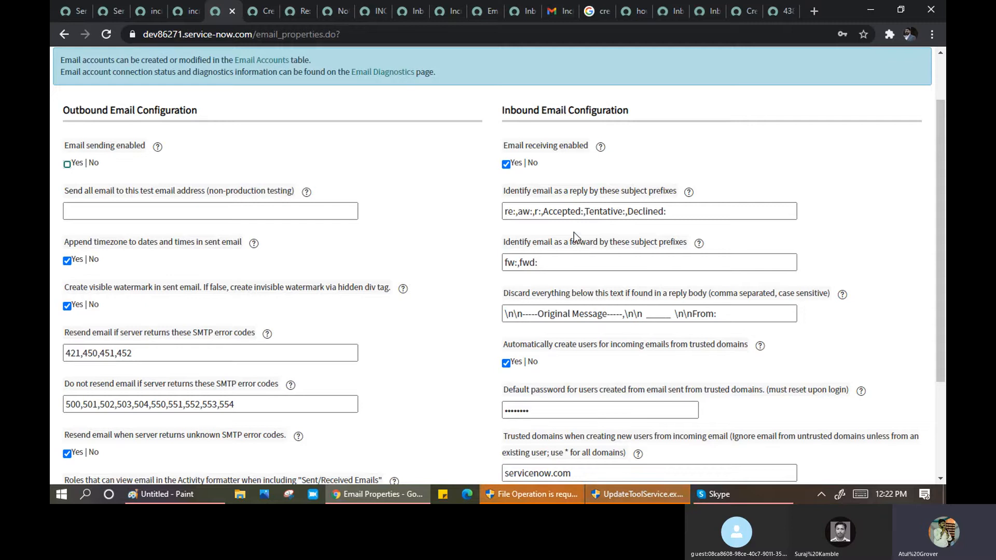
click(565, 11)
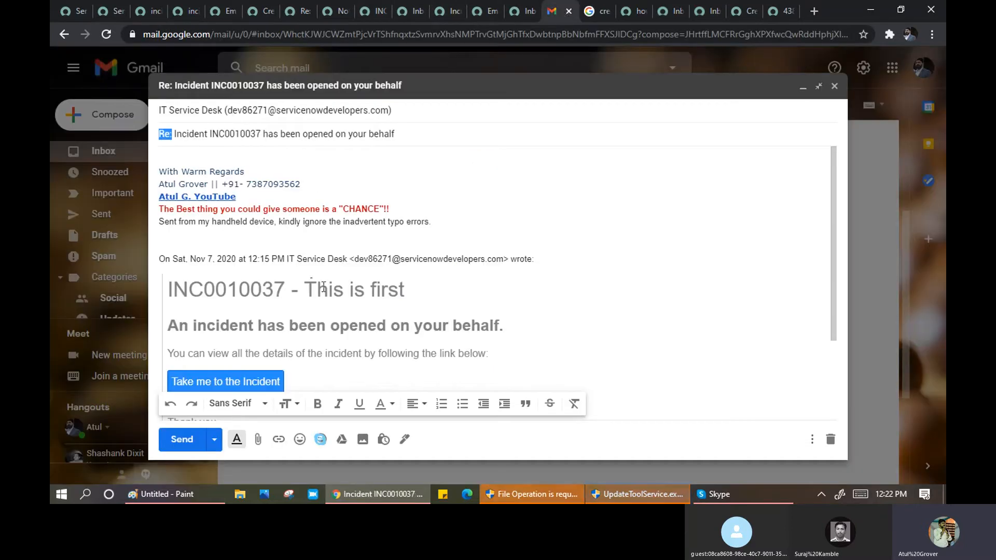
click(211, 151)
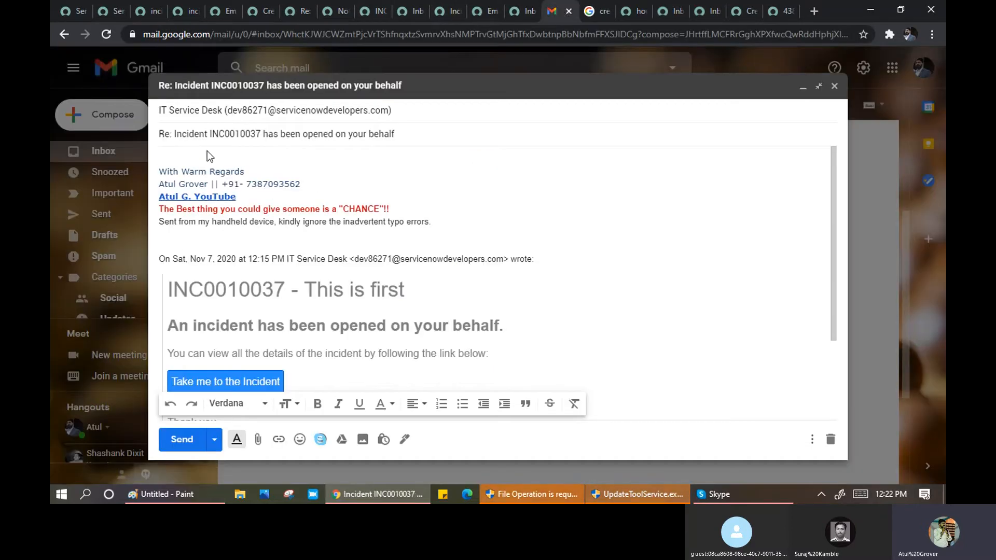
text(welcome b)
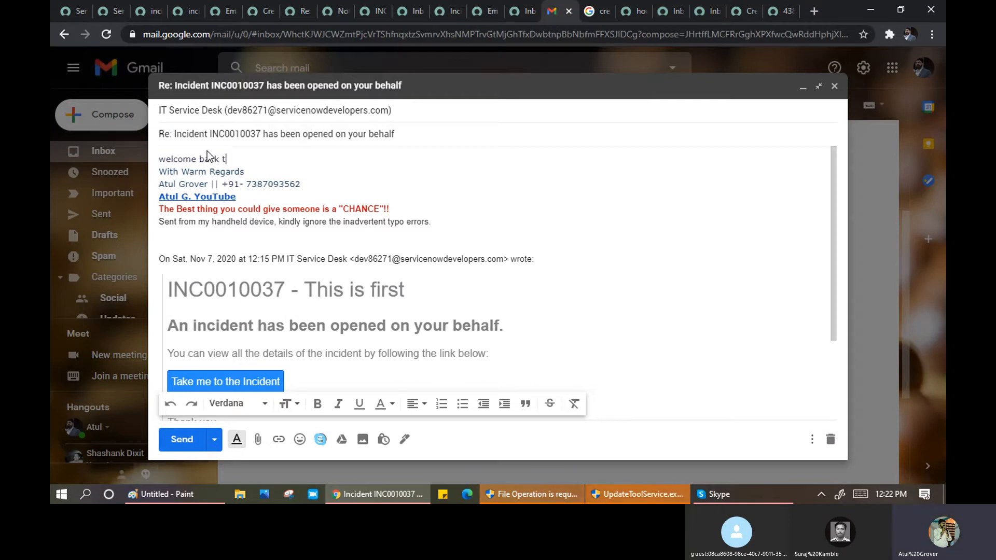
text(ack in gang)
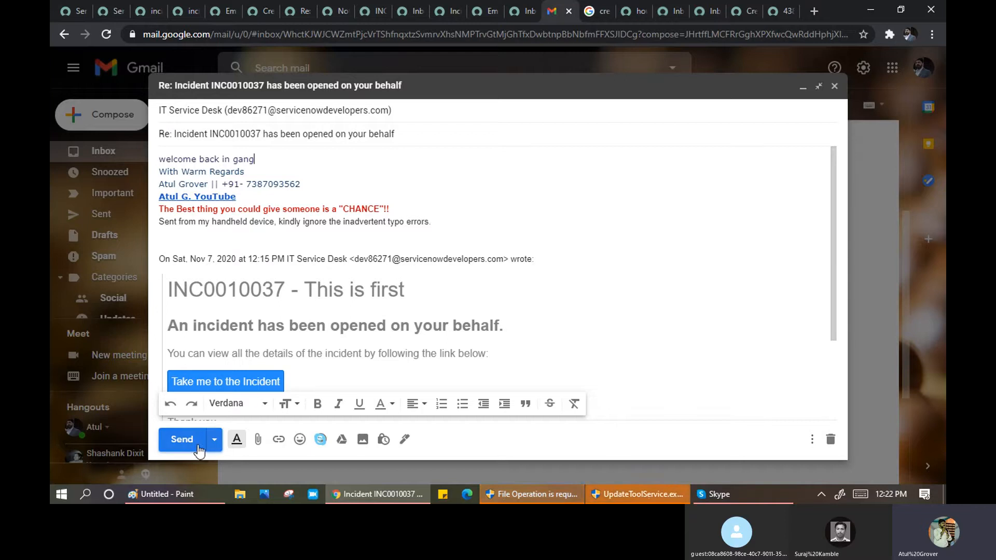
click(182, 441)
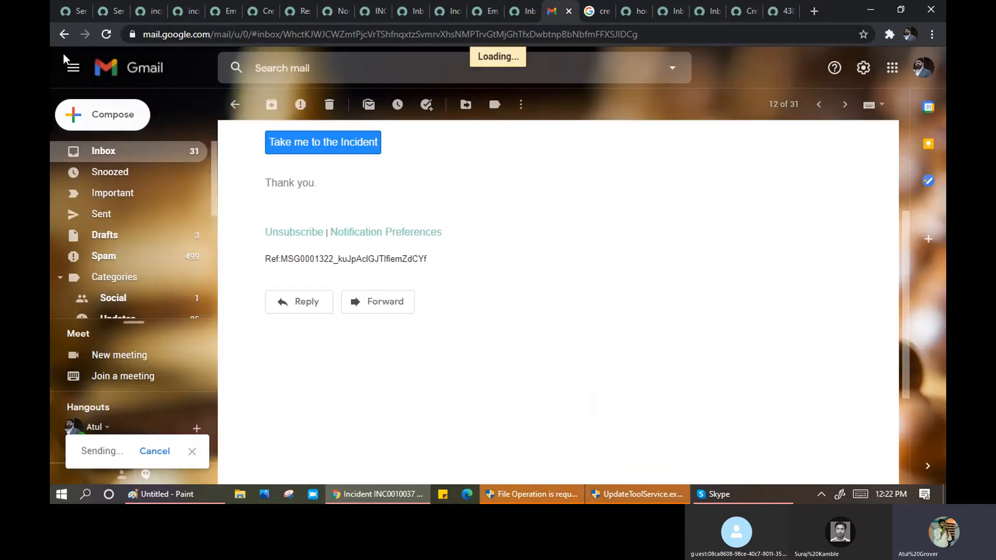
click(222, 15)
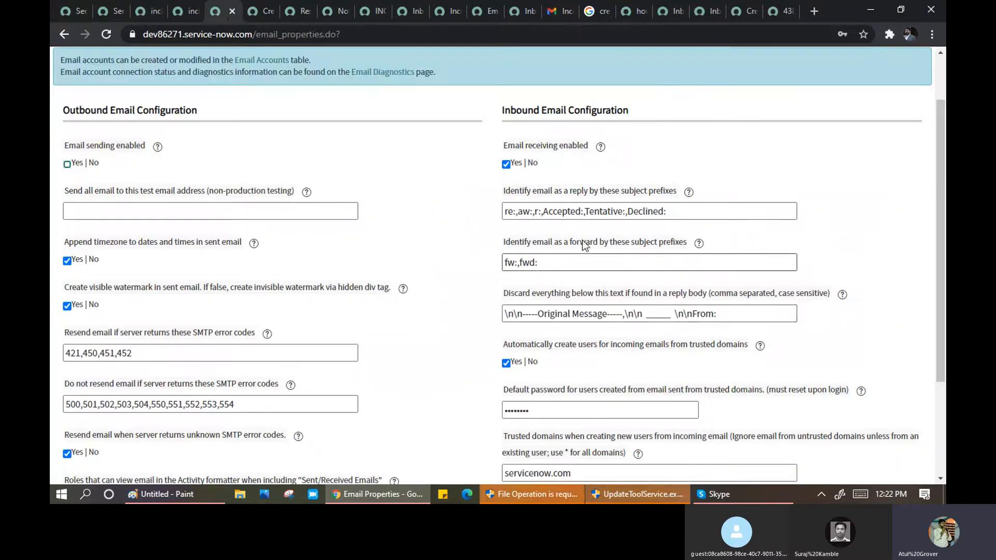
drag(674, 212, 502, 211)
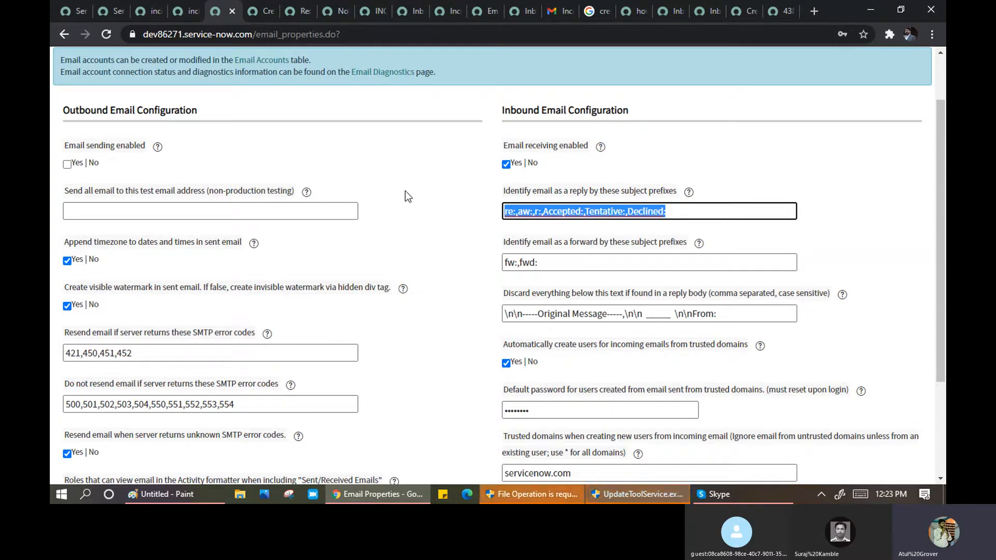
scroll(451, 244, down, 1)
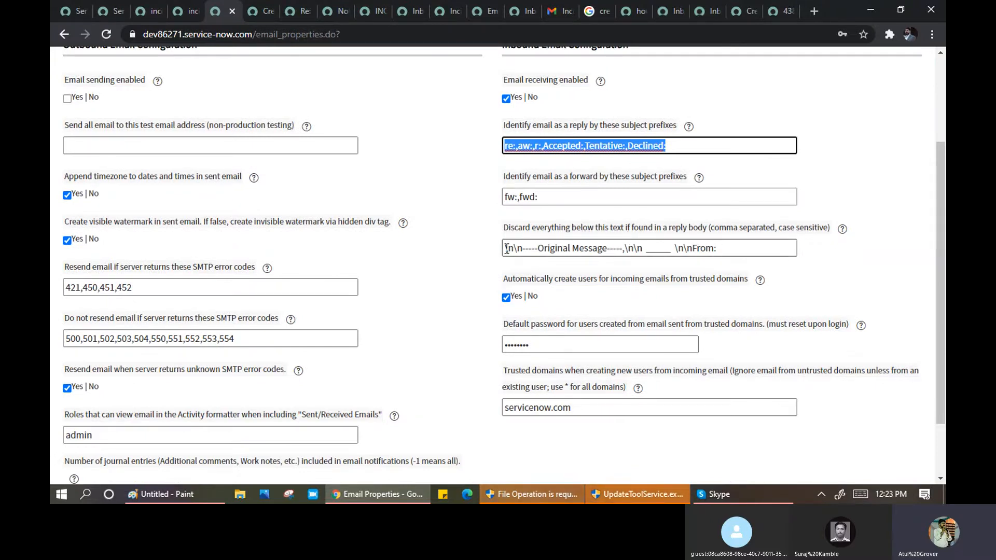
drag(505, 247, 722, 248)
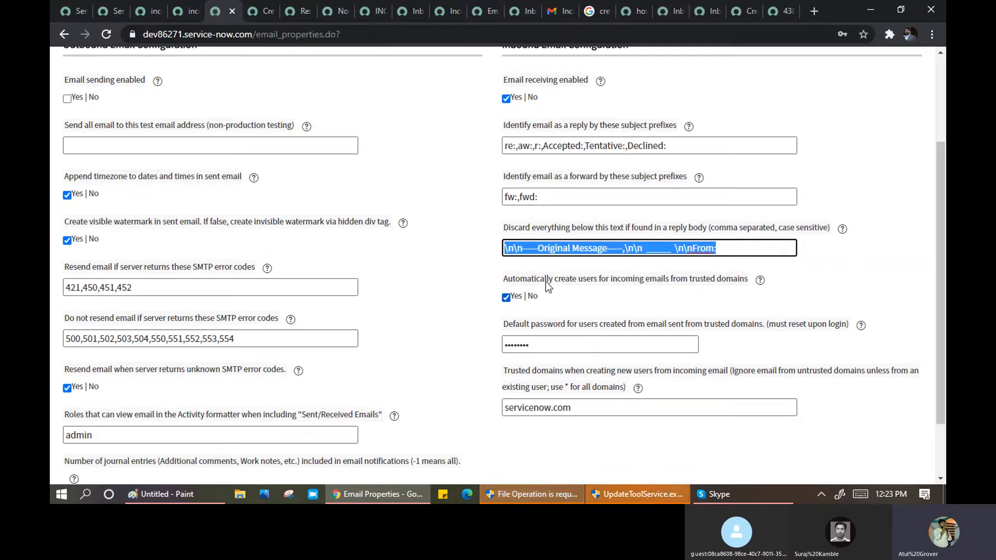
drag(504, 282, 745, 283)
click(751, 304)
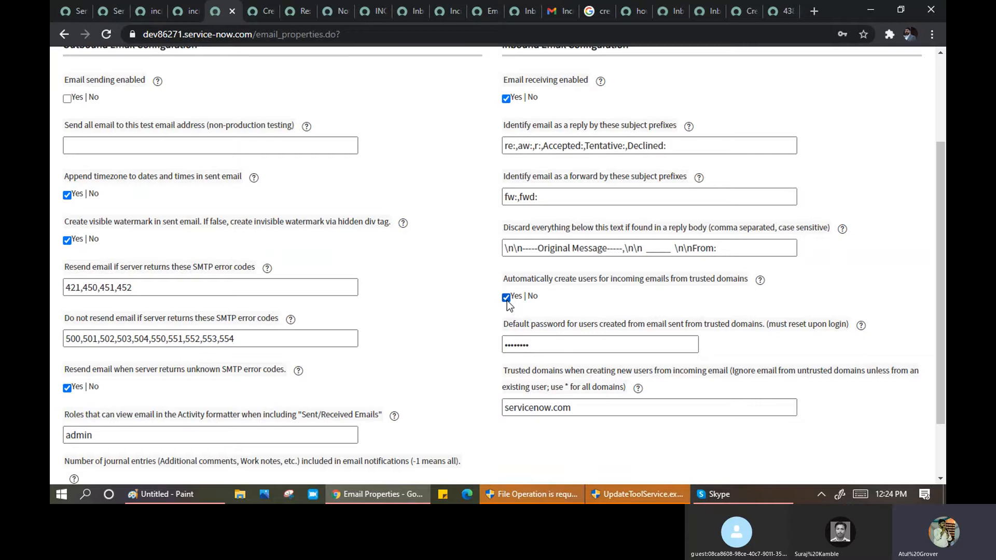
- Untick automatic user creation for trusted-domain emails and select the servicenow.com trusted domains value
click(506, 300)
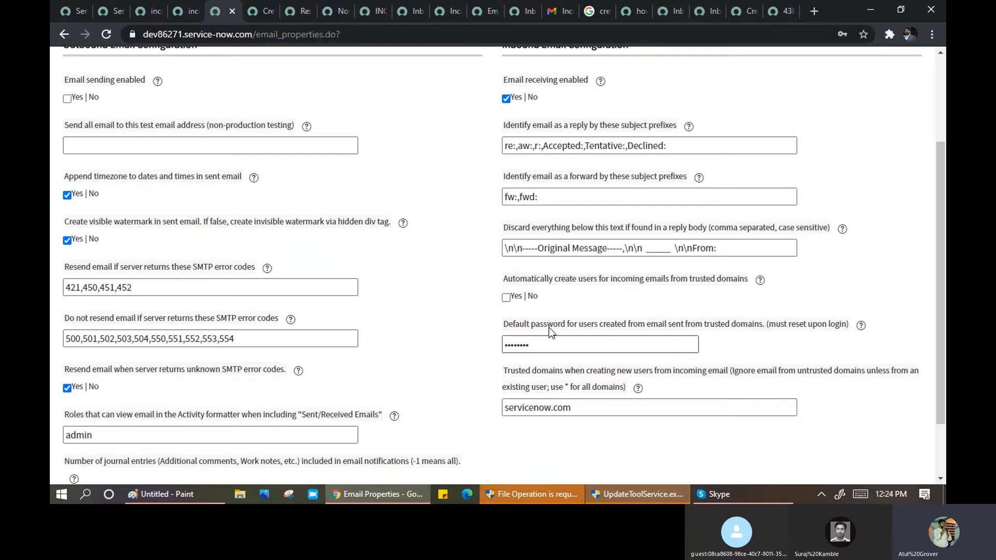
key(Tab)
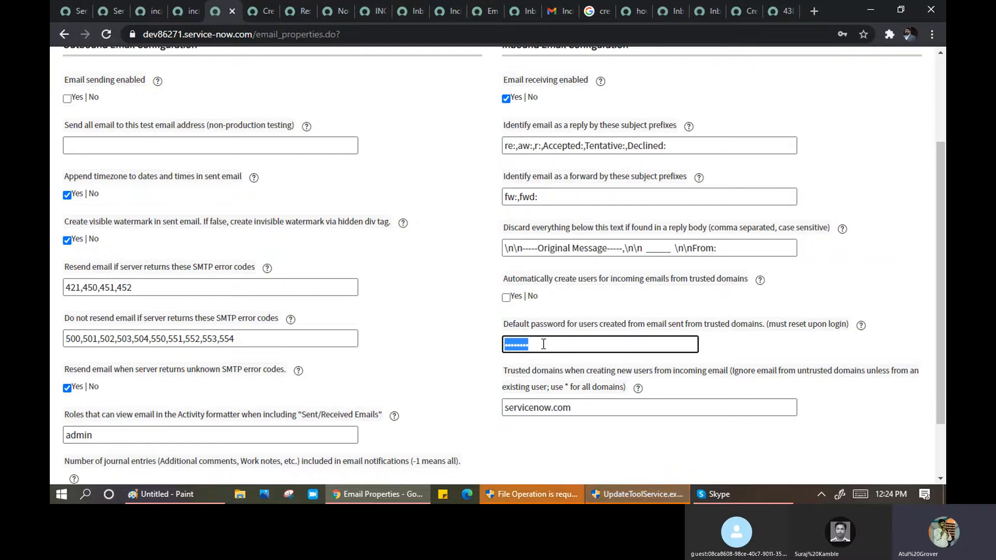
scroll(579, 373, down, 1)
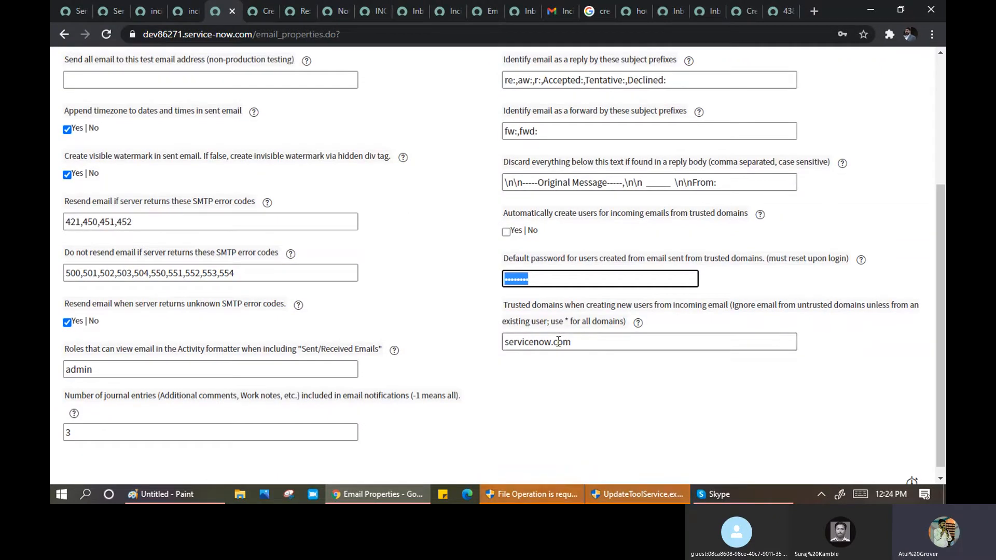
click(585, 338)
drag(584, 338, 501, 342)
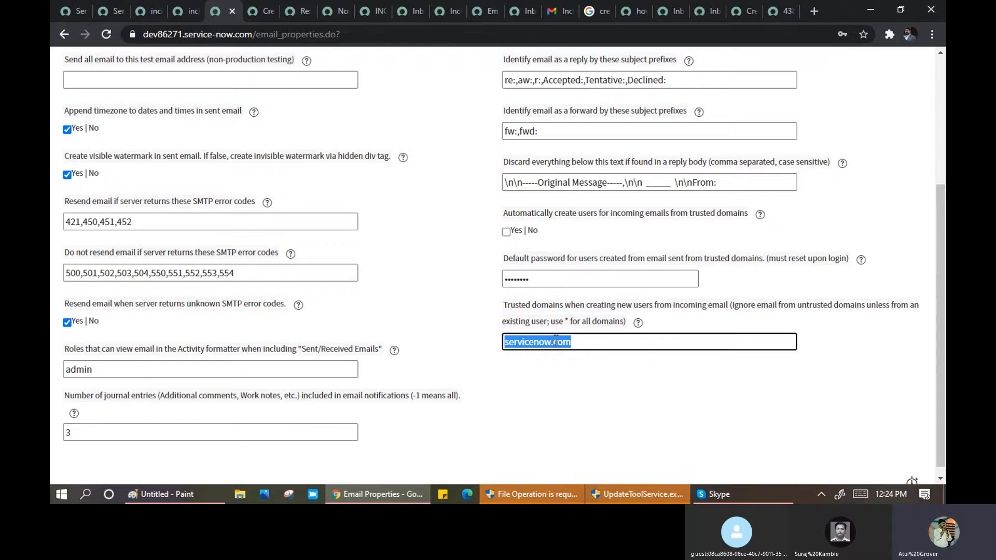
- Switch to Gmail to view the INC0010037 'This is first' incident-opened notification
scroll(446, 297, up, 4)
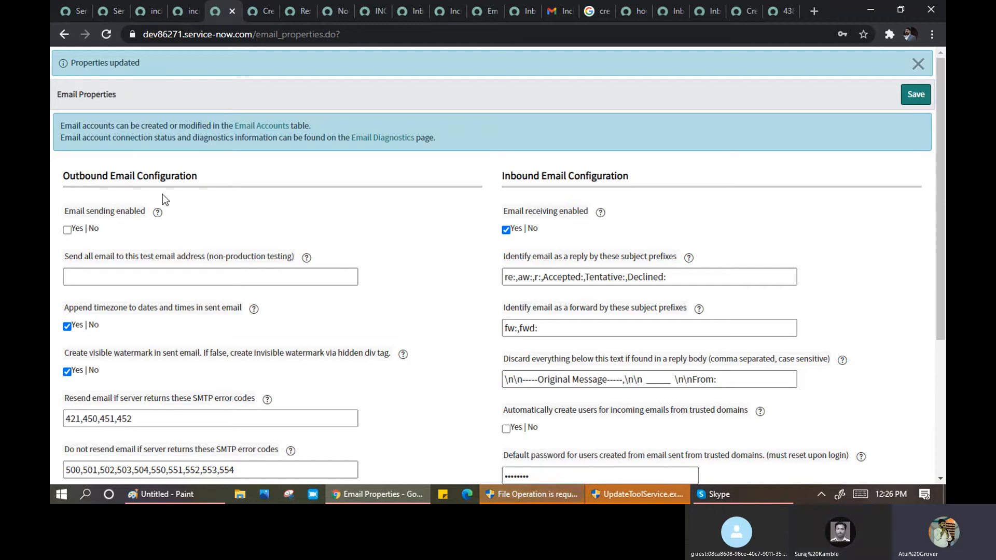
click(553, 14)
scroll(527, 253, up, 3)
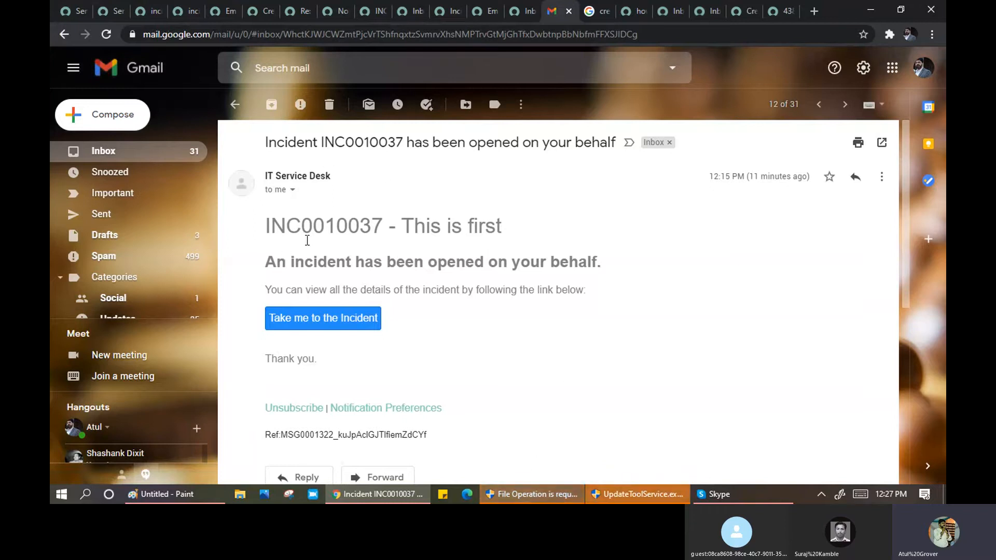
drag(266, 261, 607, 271)
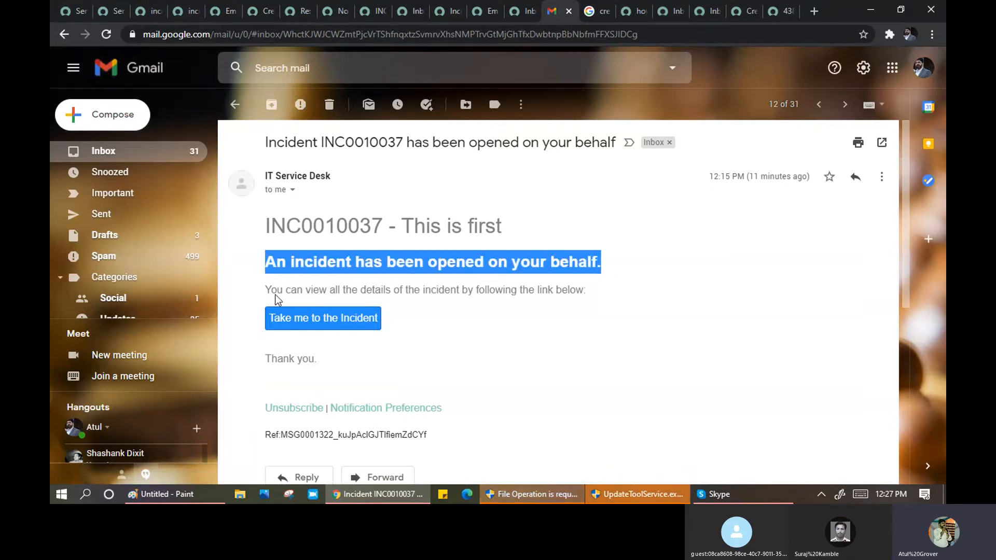
drag(267, 289, 468, 303)
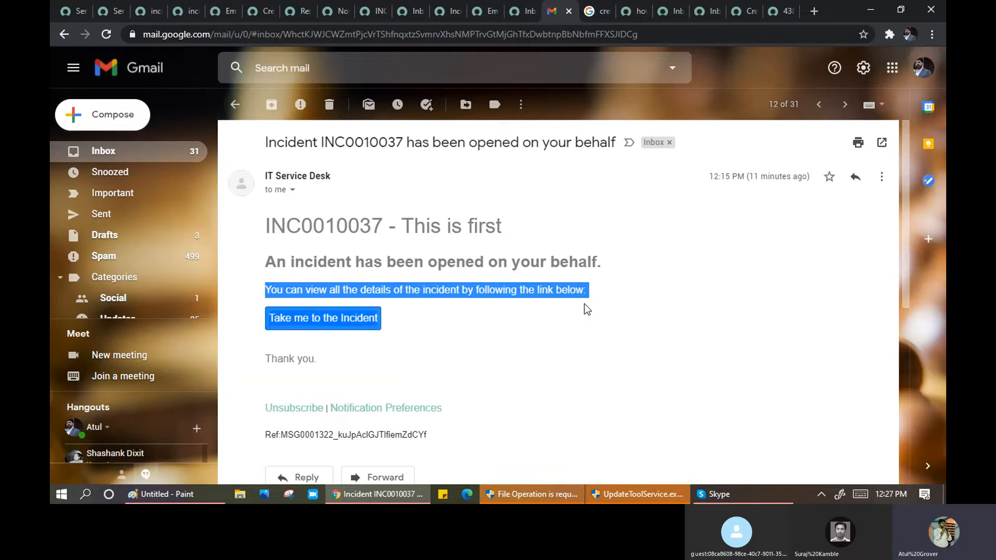
click(492, 328)
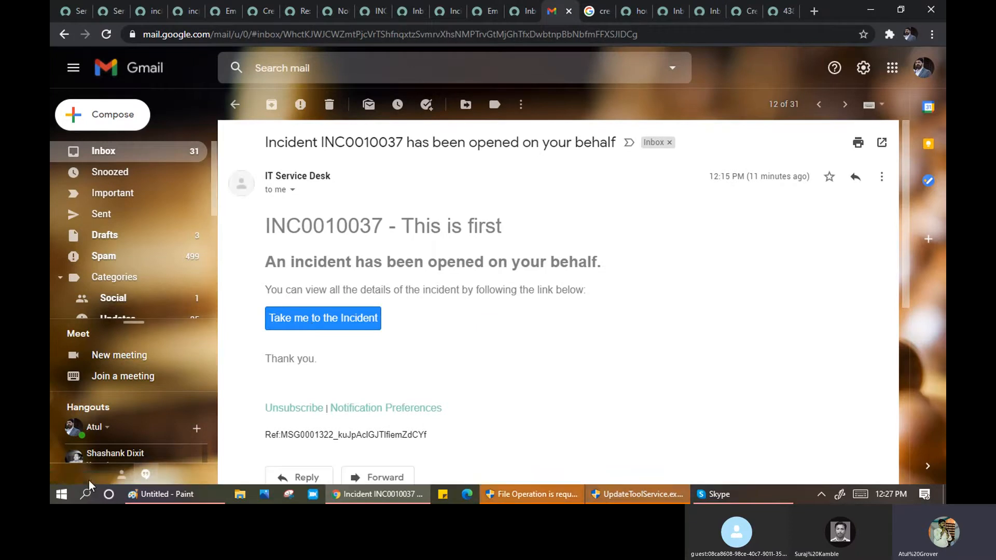
- Open the INC0010037 incident from the email link and locate the 'welcome back in gang' comment
click(299, 330)
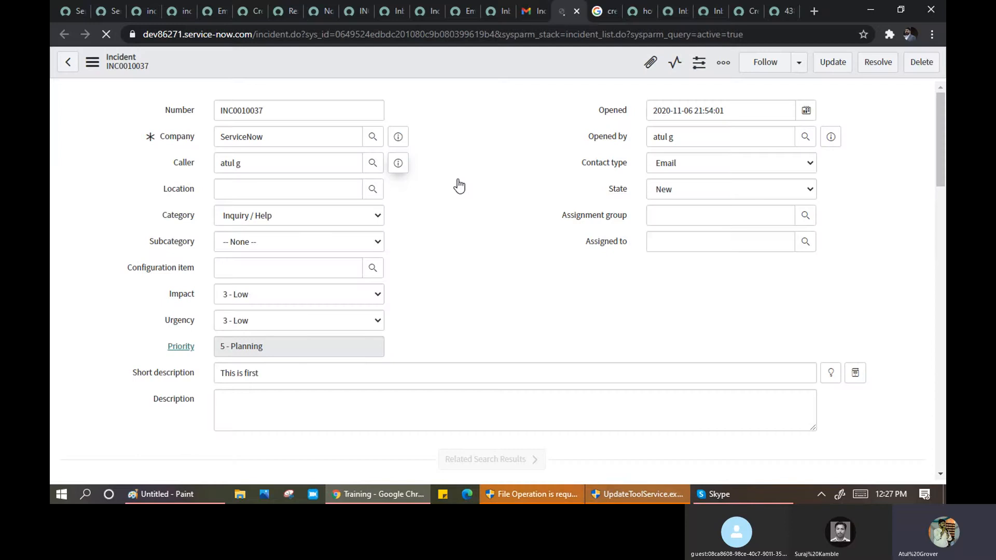
scroll(460, 235, down, 1)
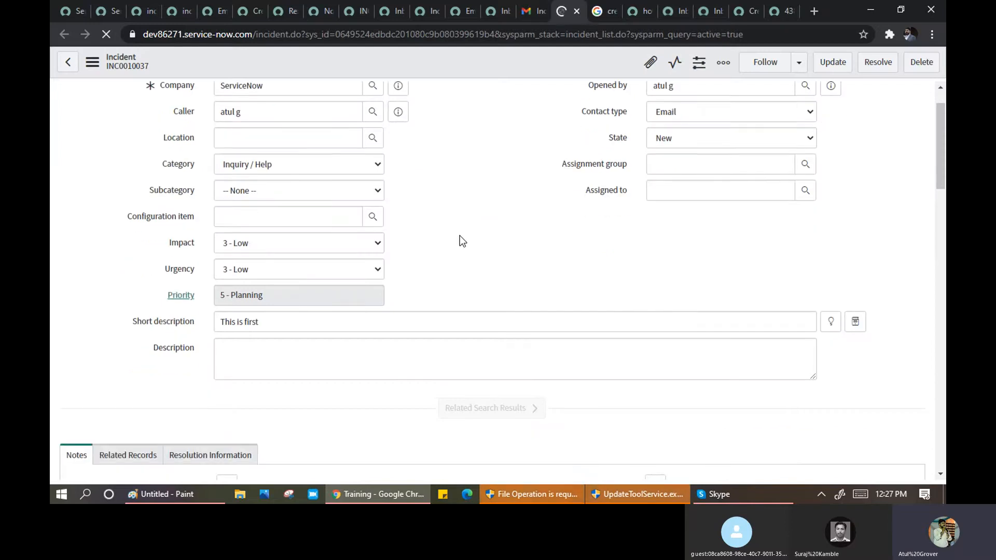
scroll(460, 235, down, 10)
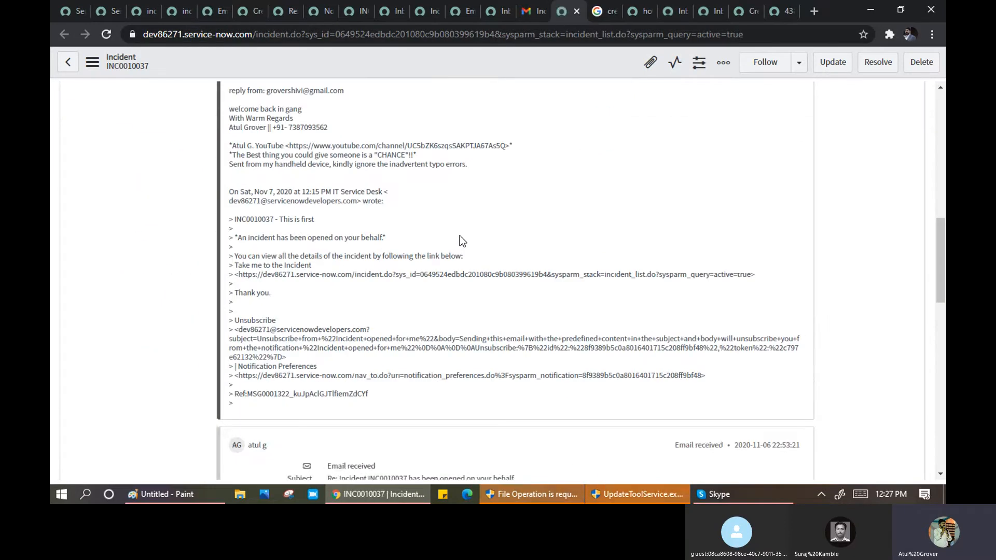
scroll(460, 236, up, 4)
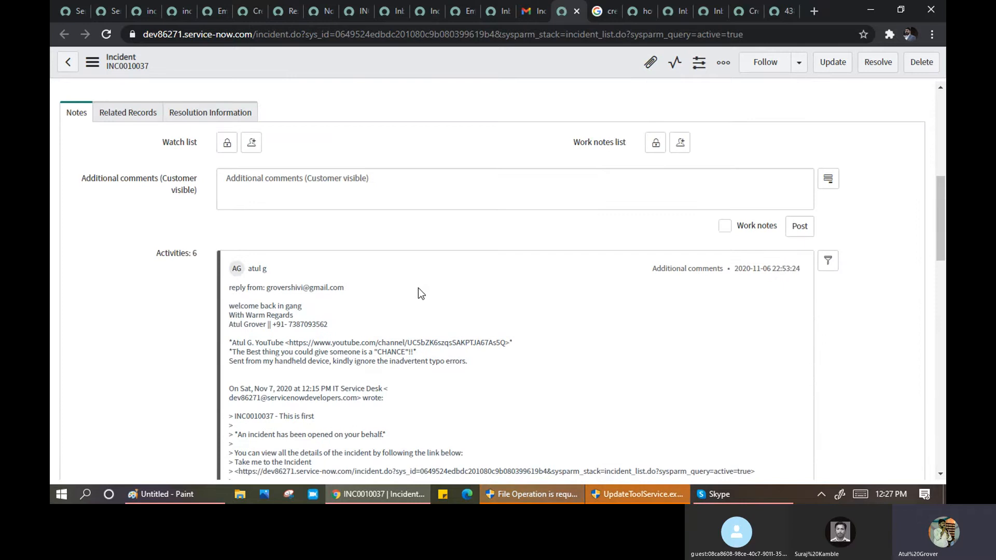
scroll(418, 288, down, 1)
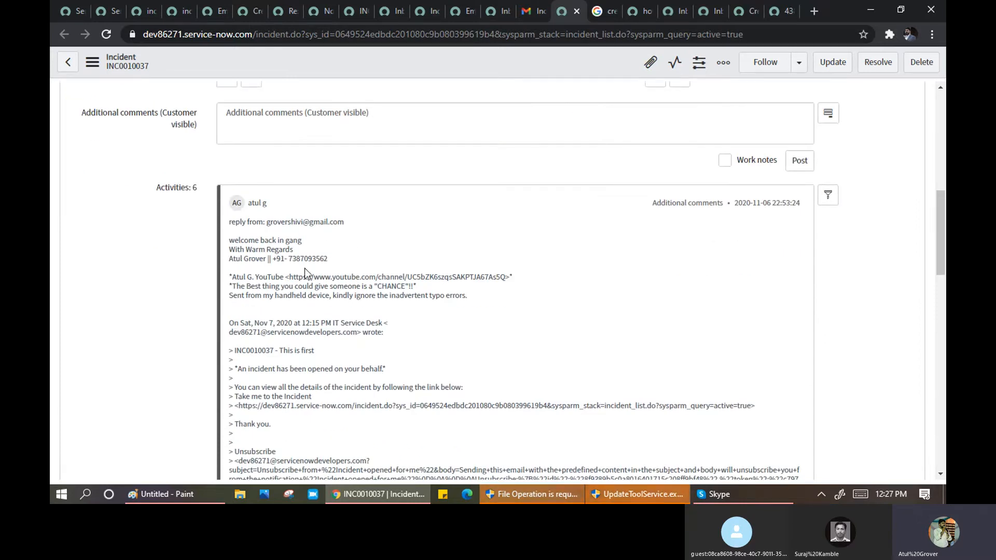
drag(232, 240, 305, 239)
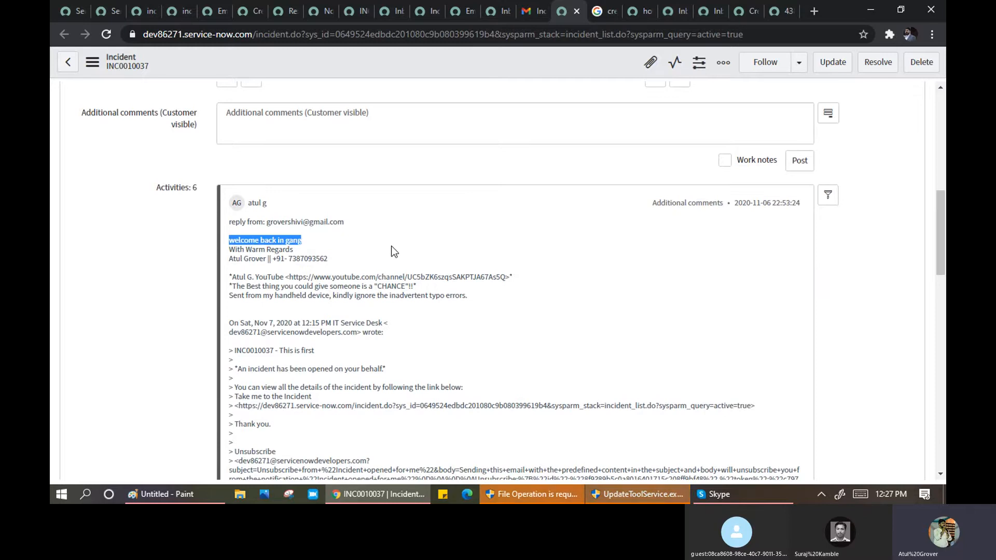
- Show the received email's details in Activities, review the 'welcome back in gang' reply, then return to Gmail
scroll(391, 247, down, 7)
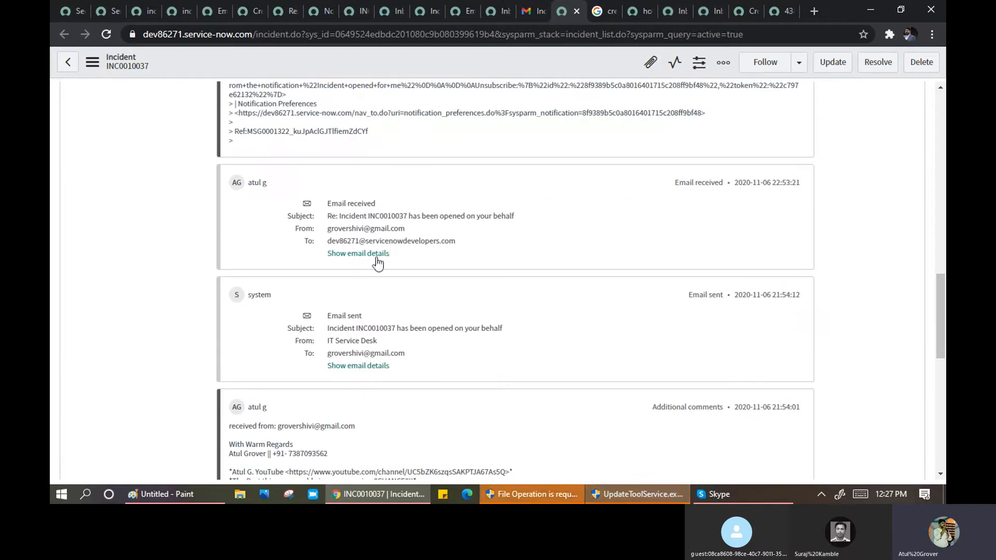
click(350, 254)
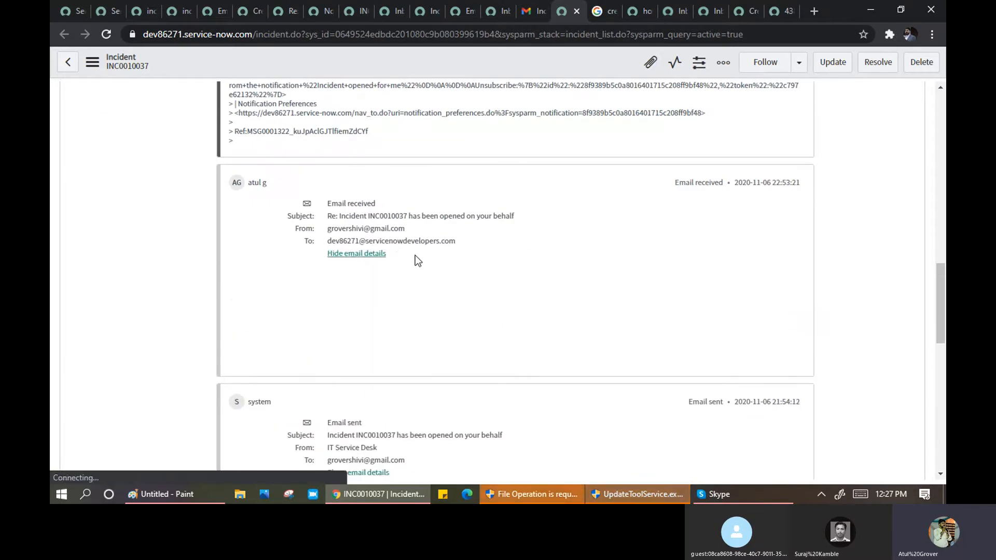
scroll(397, 258, down, 3)
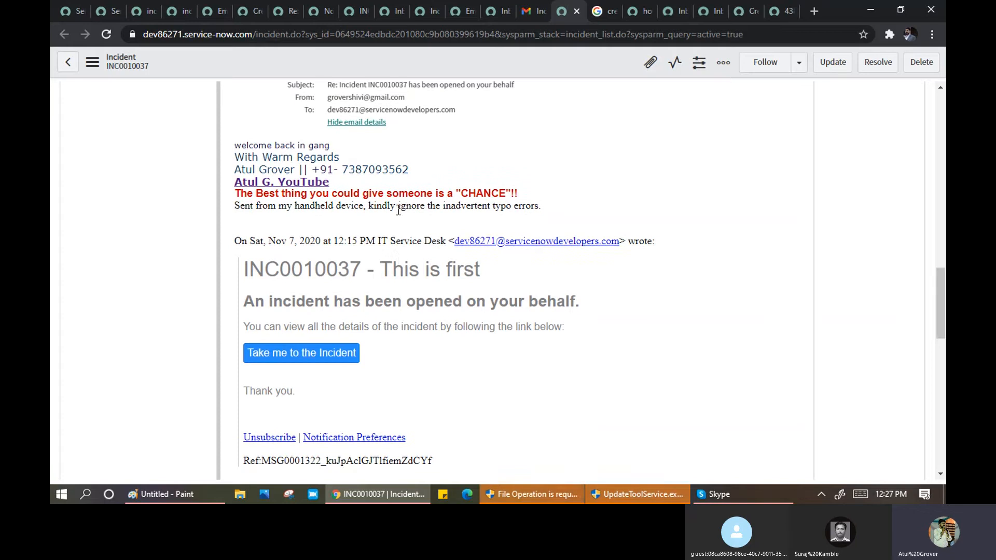
drag(340, 148, 234, 145)
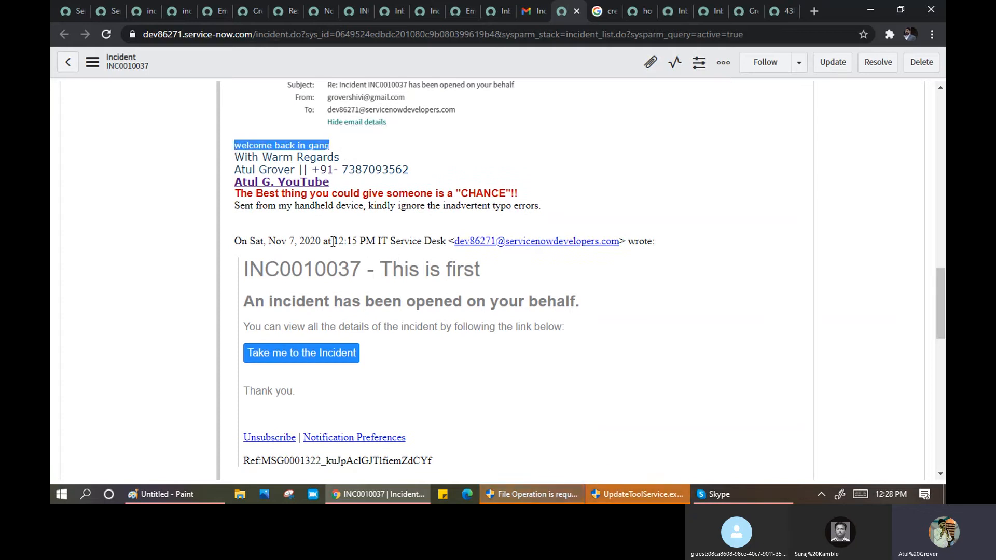
scroll(333, 242, down, 15)
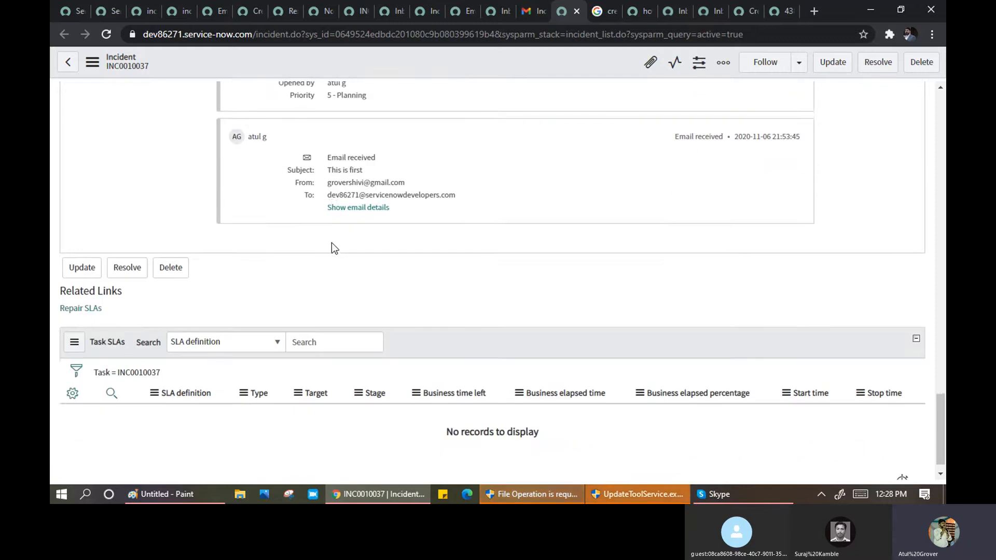
scroll(333, 248, up, 20)
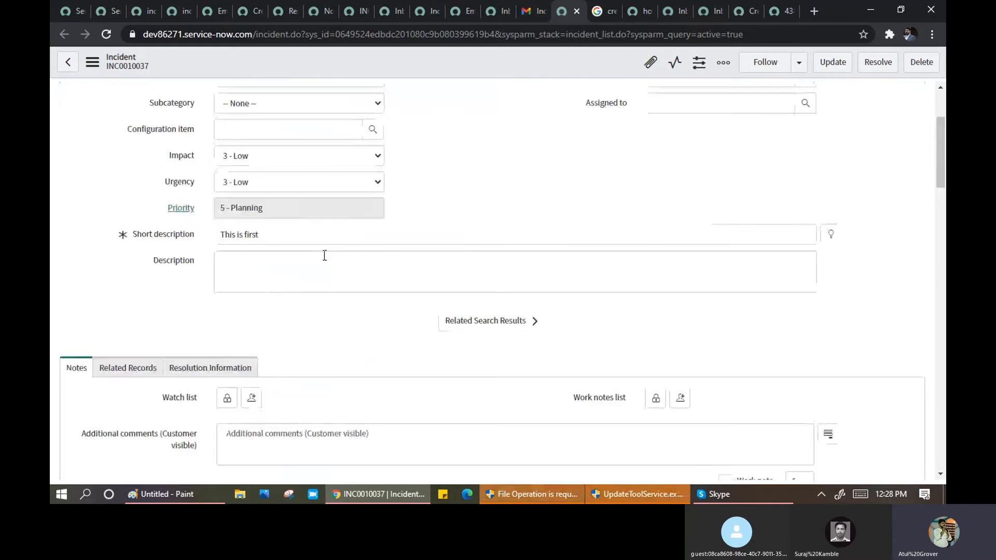
scroll(325, 283, down, 3)
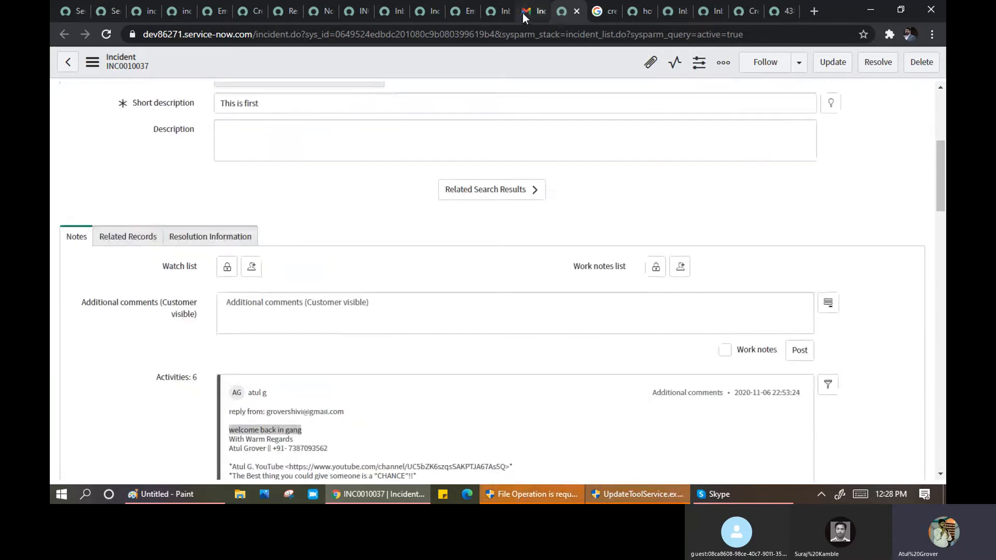
click(522, 13)
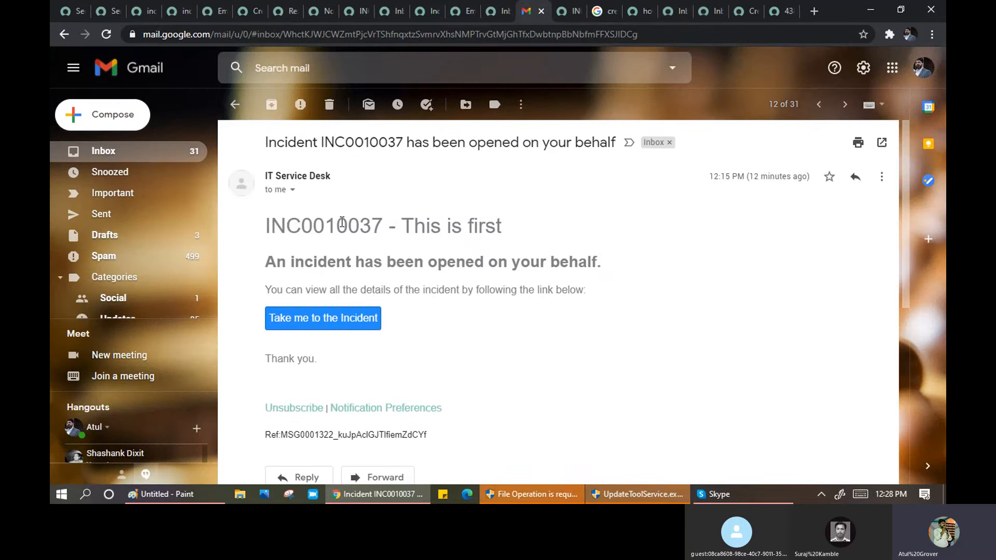
- Filter the ServiceNow navigator for 'notifications' and open Email > Notifications in a new tab
click(70, 12)
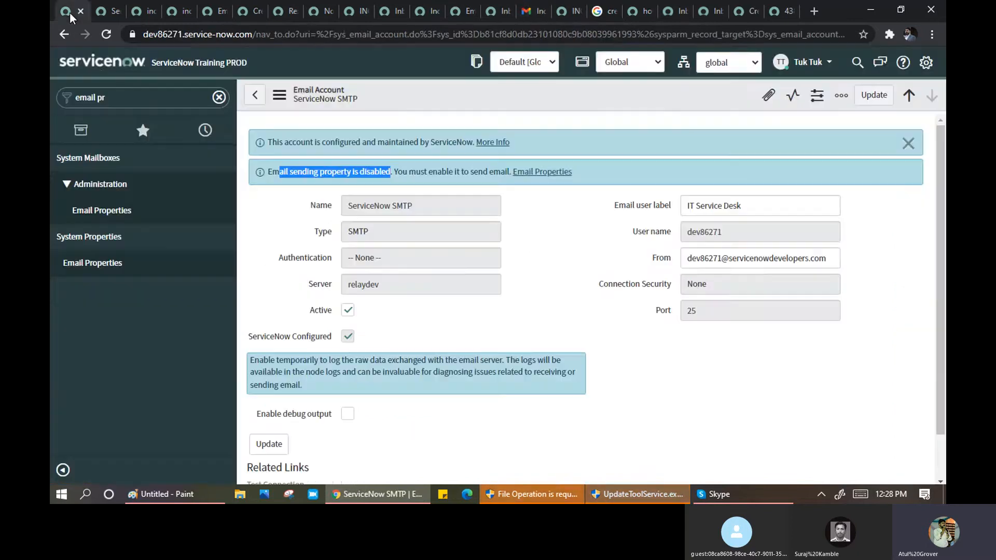
click(140, 93)
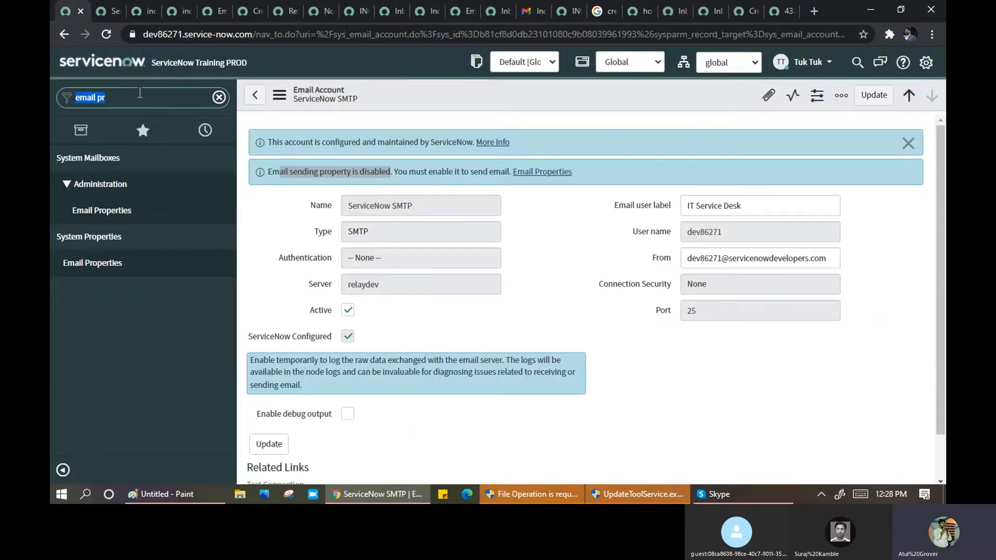
text(notificat)
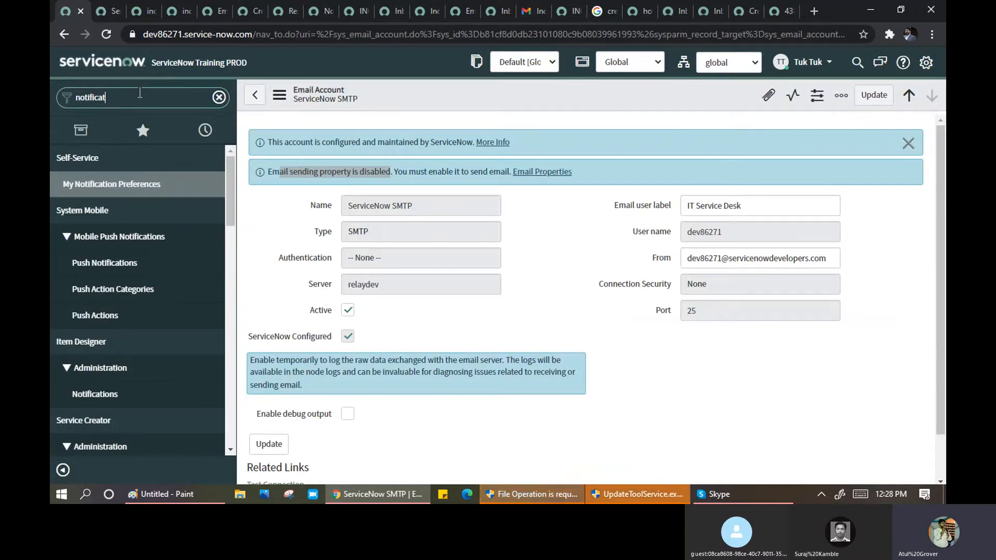
text(ions)
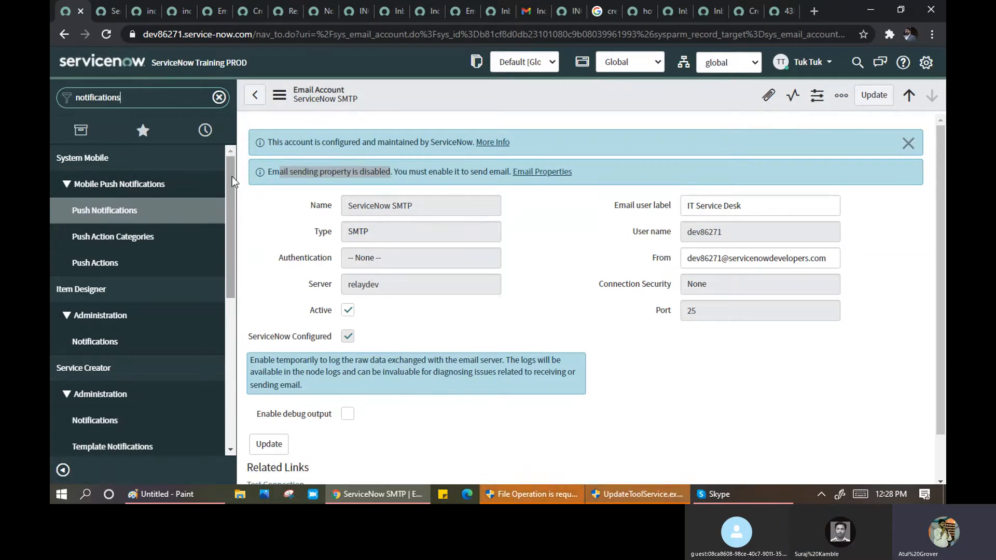
drag(232, 182, 231, 313)
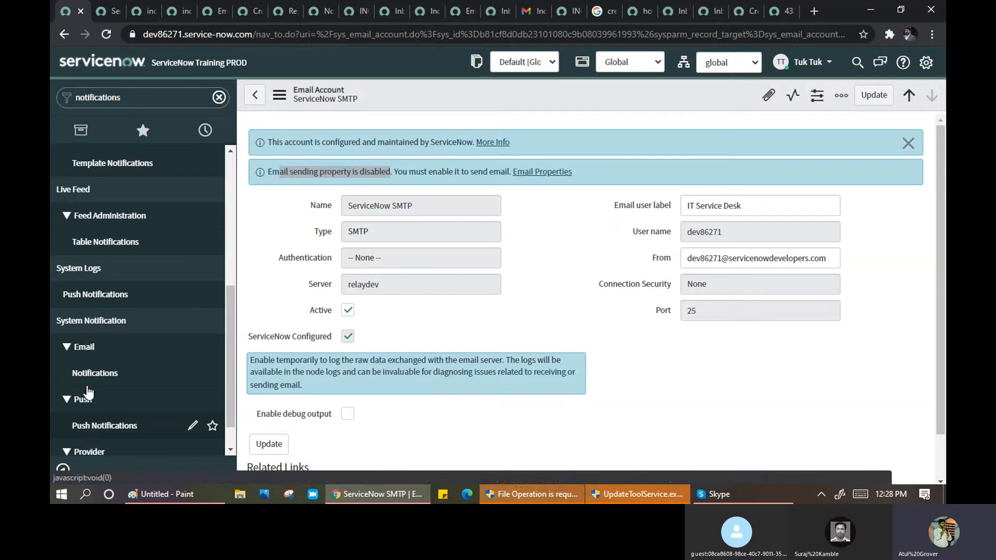
middle_click(87, 378)
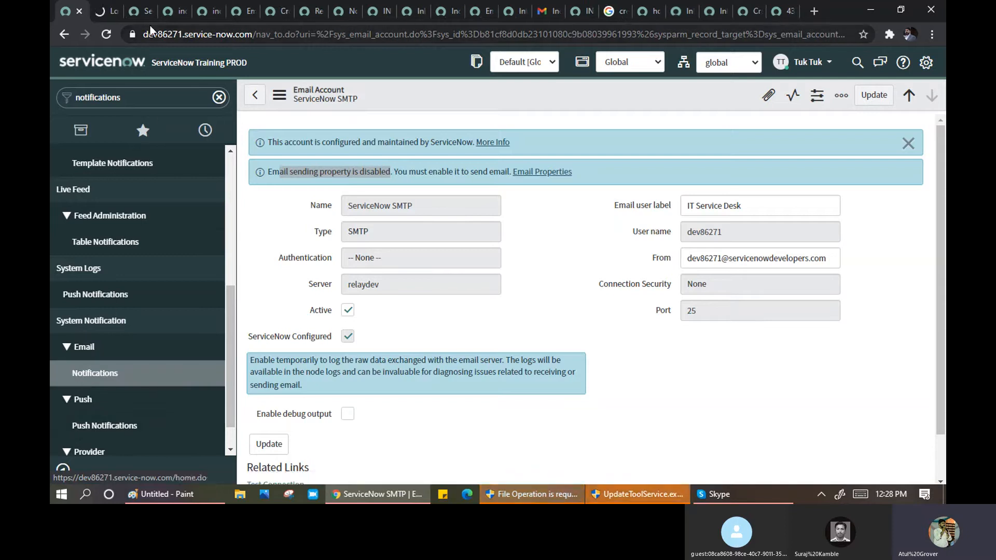
- Close the leftover SMTP, incident, email action and property tabs, then go to the Notifications list
click(151, 11)
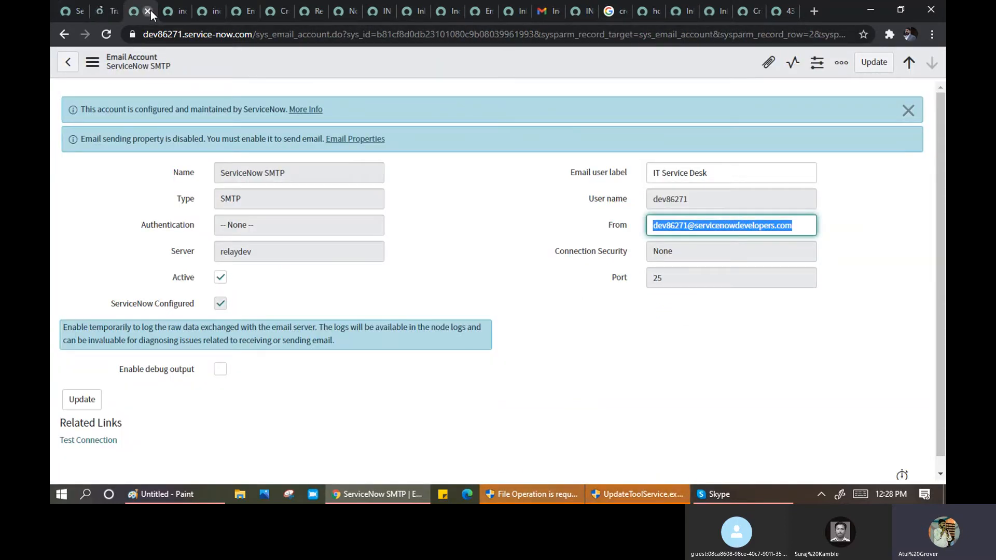
click(151, 11)
click(150, 10)
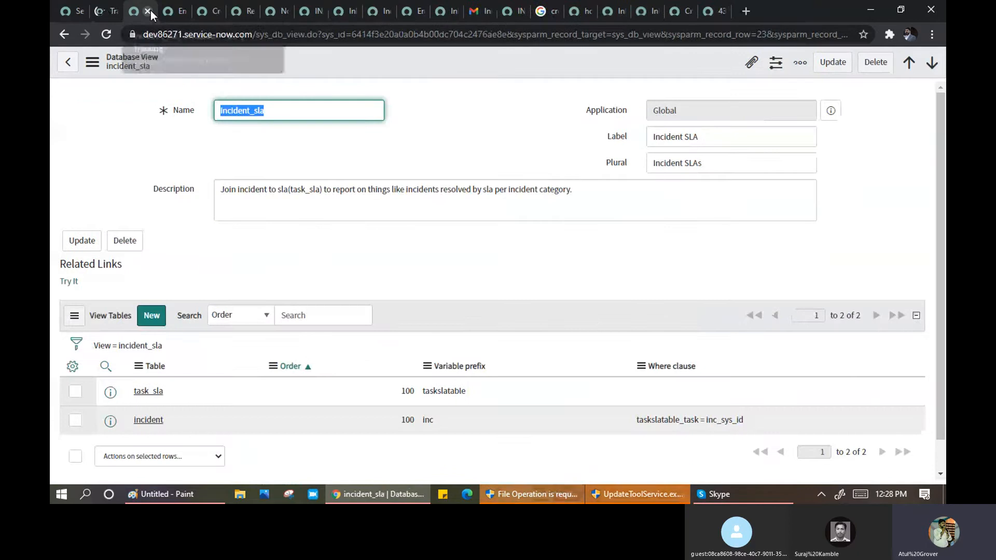
click(150, 10)
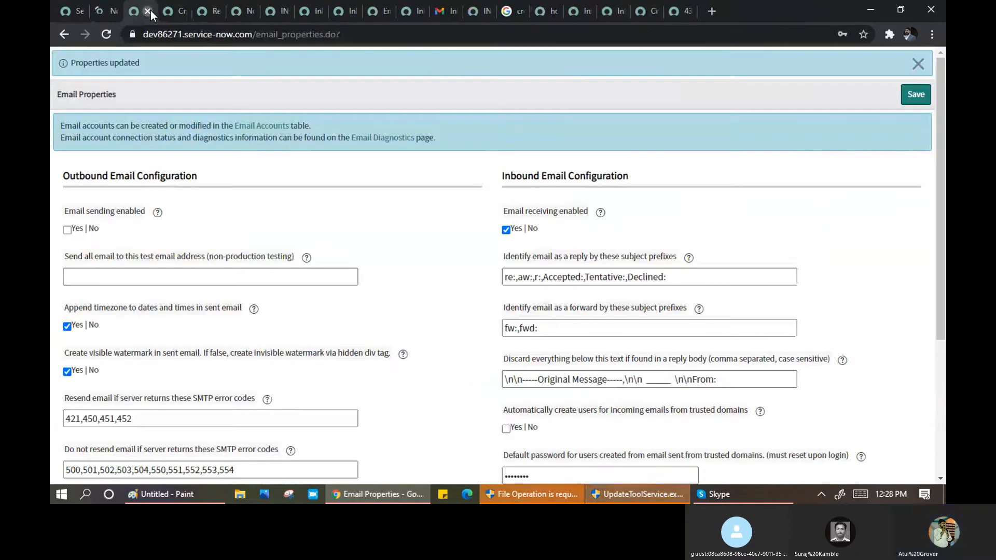
click(151, 10)
click(150, 11)
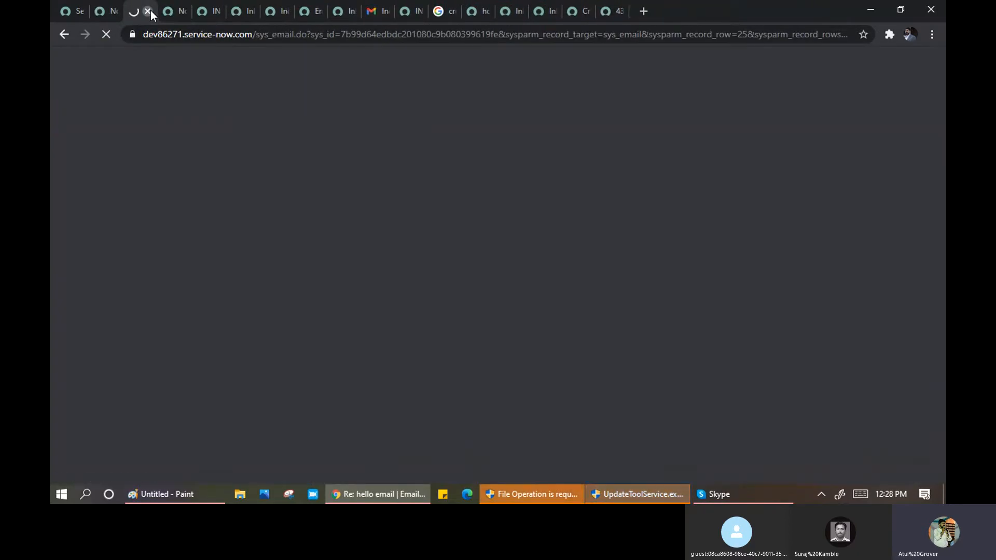
click(150, 11)
click(151, 10)
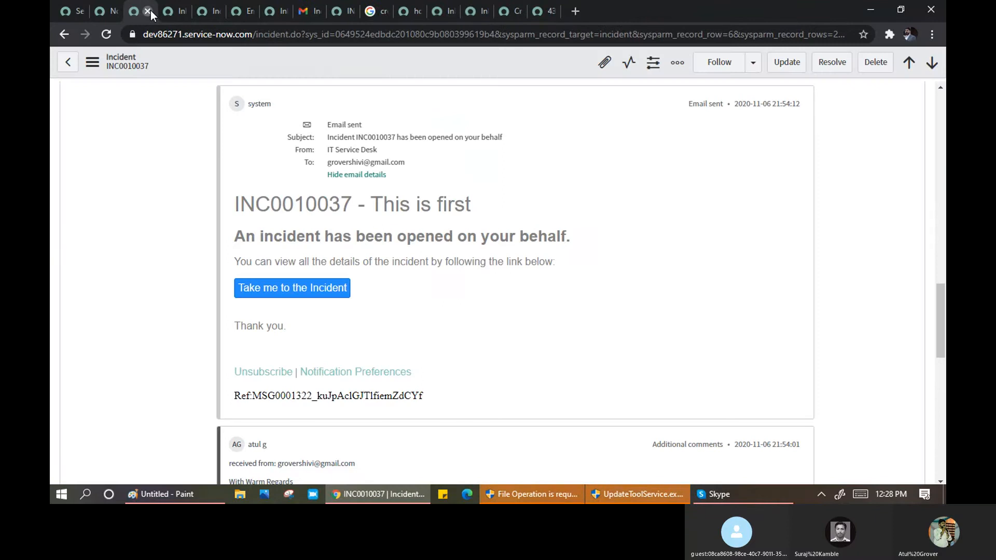
click(150, 11)
click(150, 10)
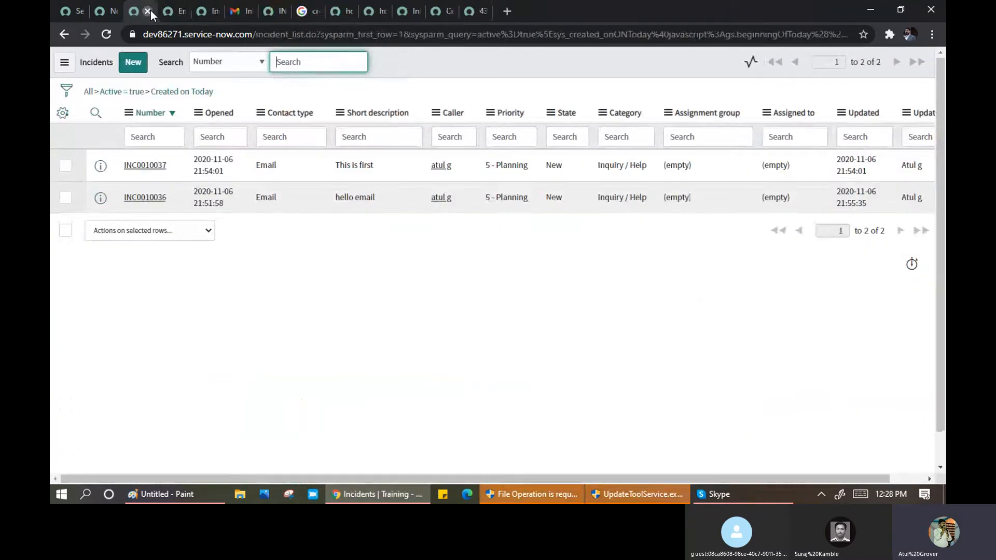
click(150, 10)
click(150, 10)
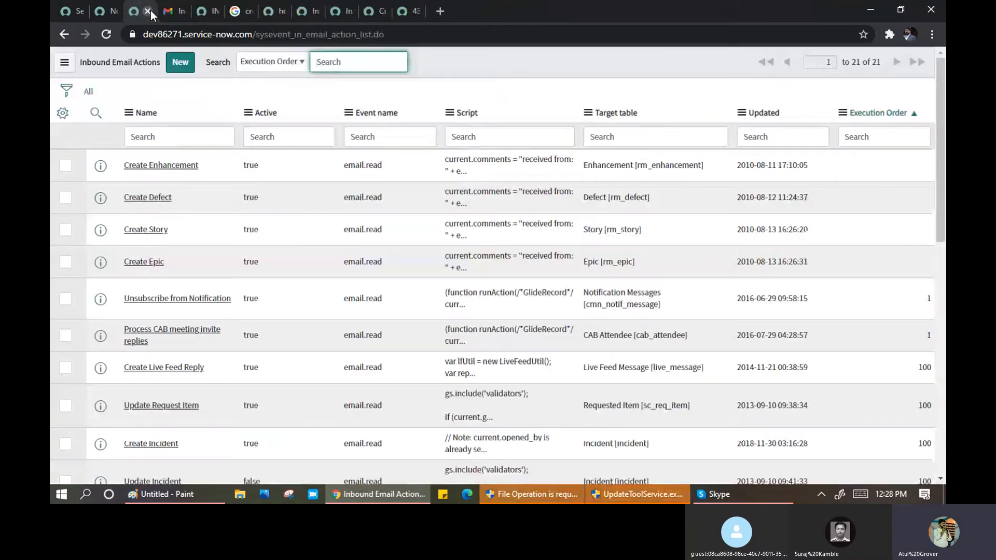
click(150, 10)
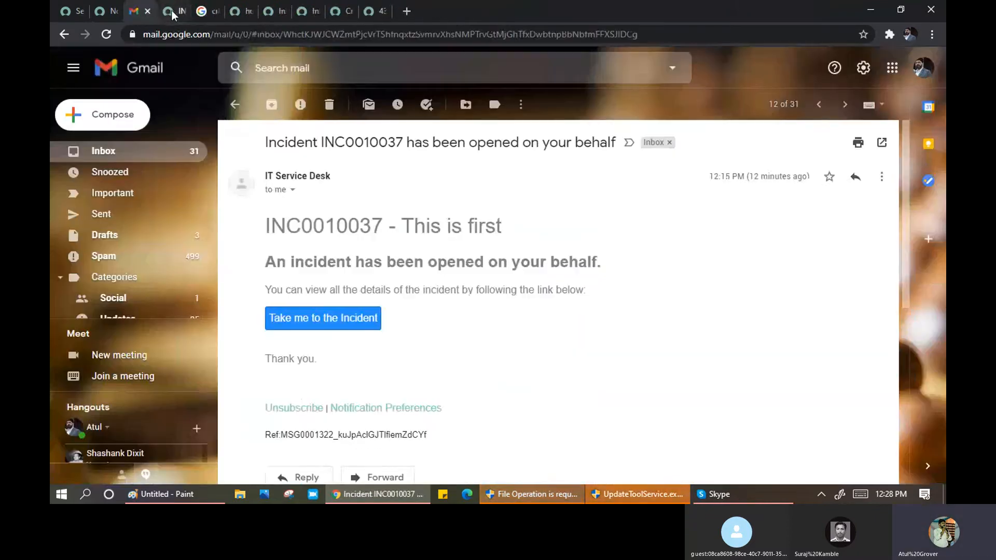
click(106, 14)
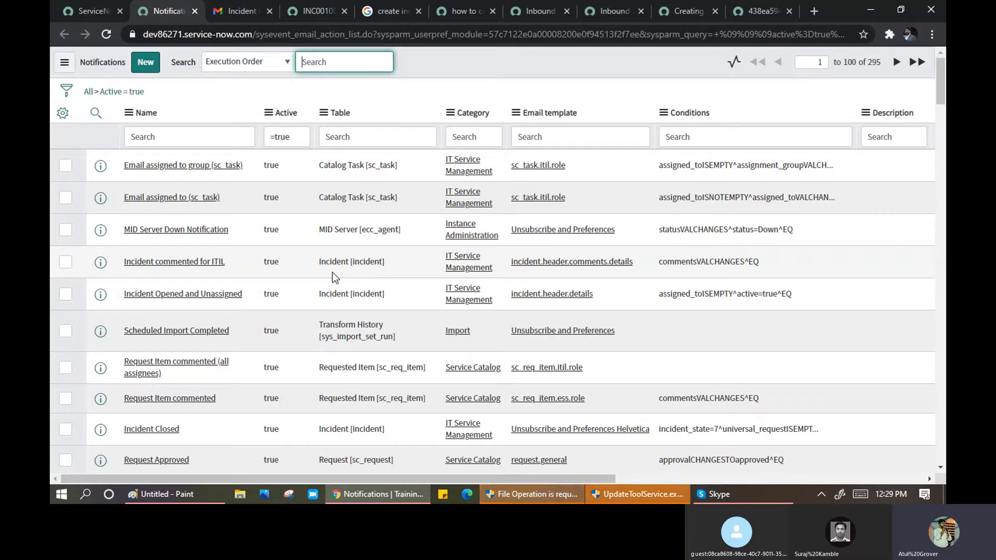
- Group the Notifications list by Table and expand the 'Table: incident (21)' group
click(323, 113)
click(360, 166)
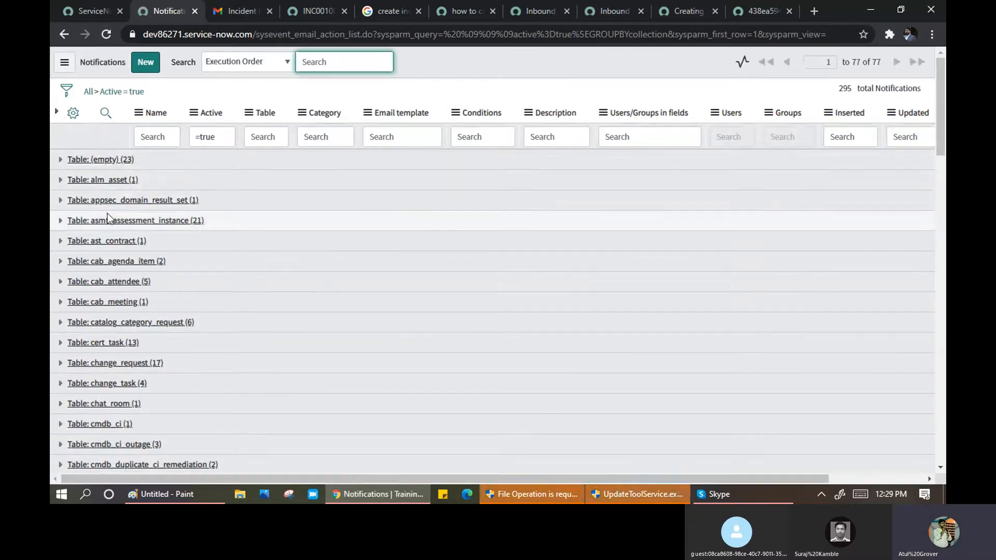
scroll(107, 217, down, 5)
scroll(107, 218, down, 1)
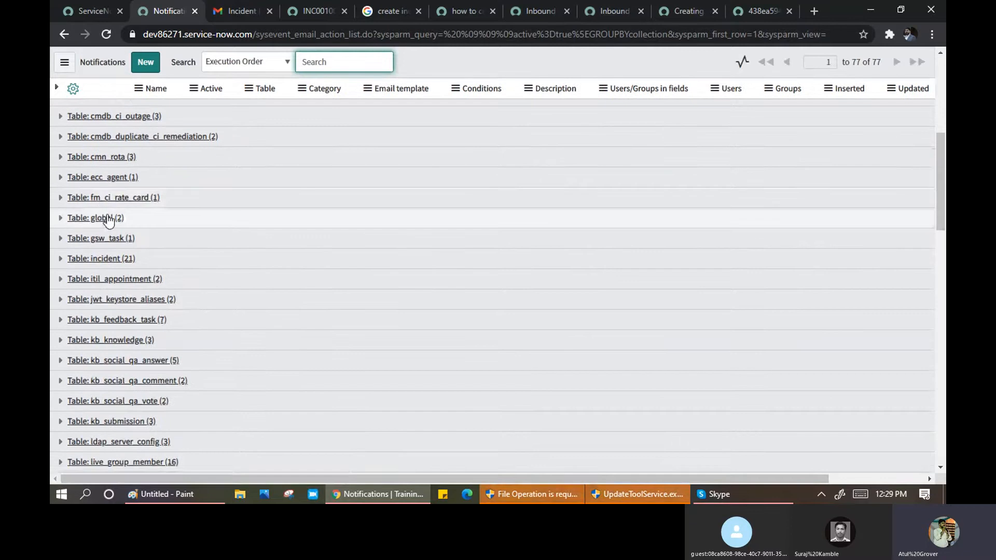
click(60, 260)
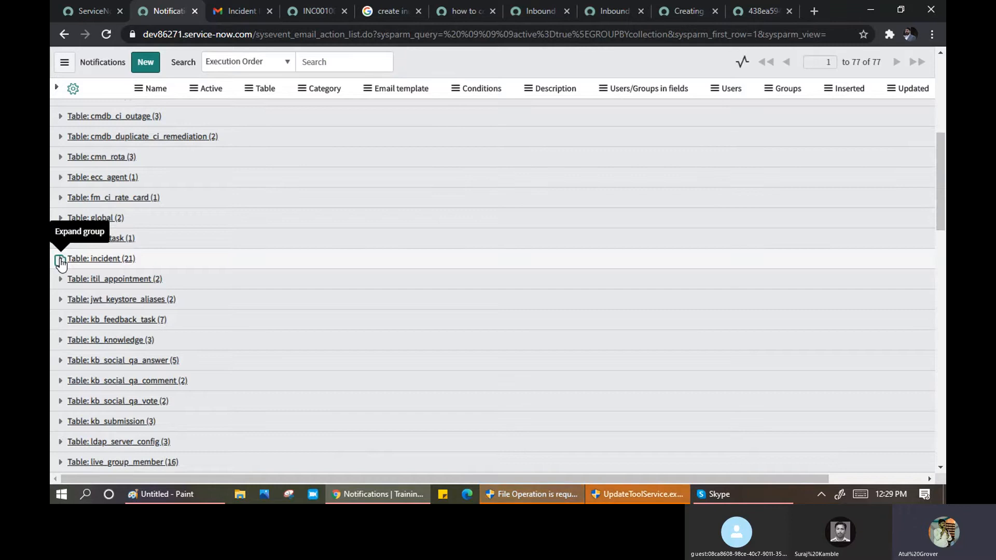
scroll(251, 271, down, 1)
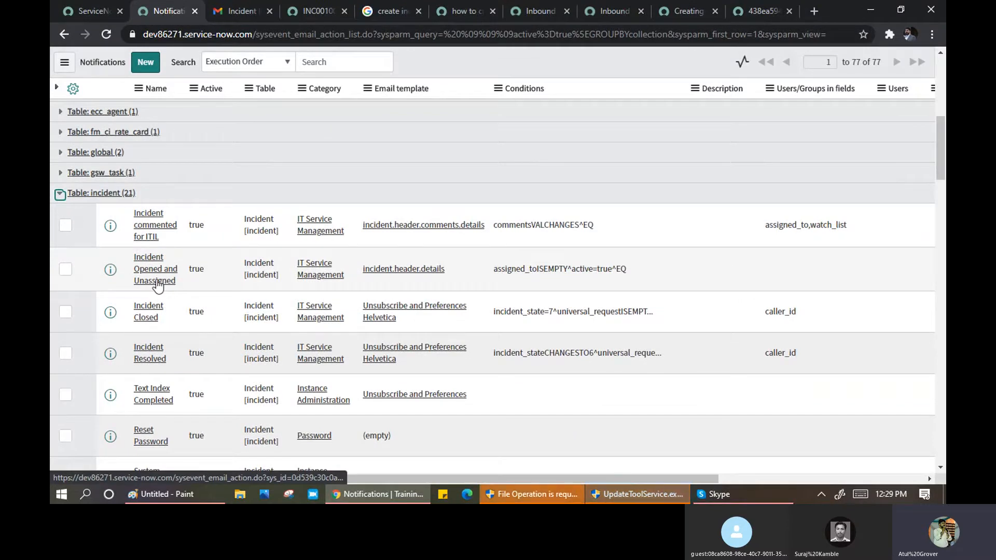
- Compare the Gmail email heading against the incident notifications, scrolling and searching the page for 'beh'
click(225, 11)
drag(300, 263, 545, 254)
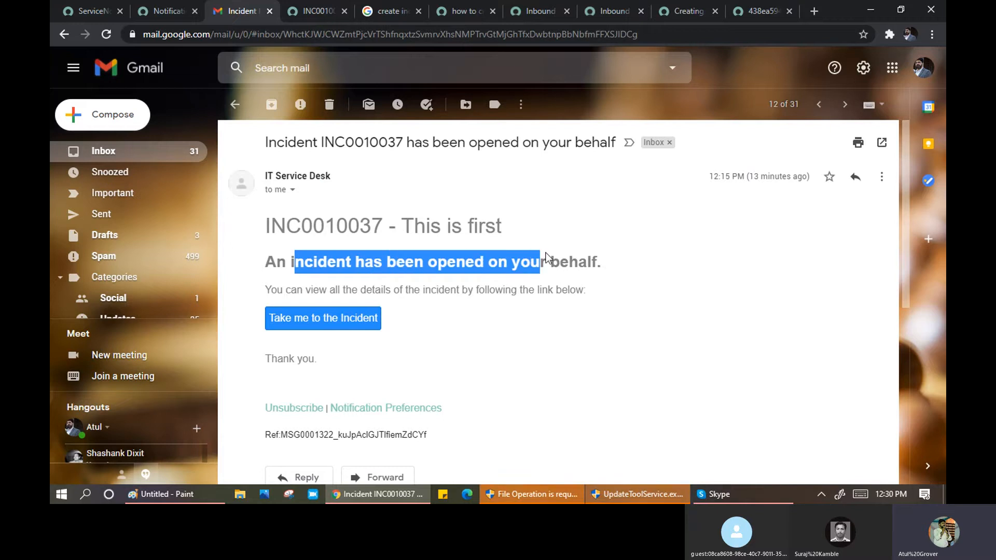
click(164, 11)
scroll(192, 312, down, 3)
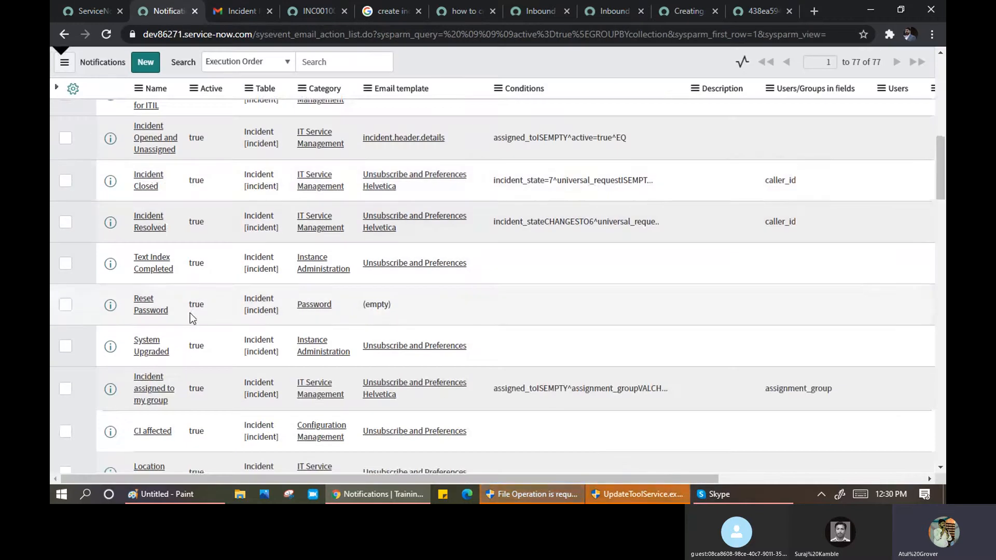
scroll(189, 313, down, 1)
scroll(189, 313, down, 2)
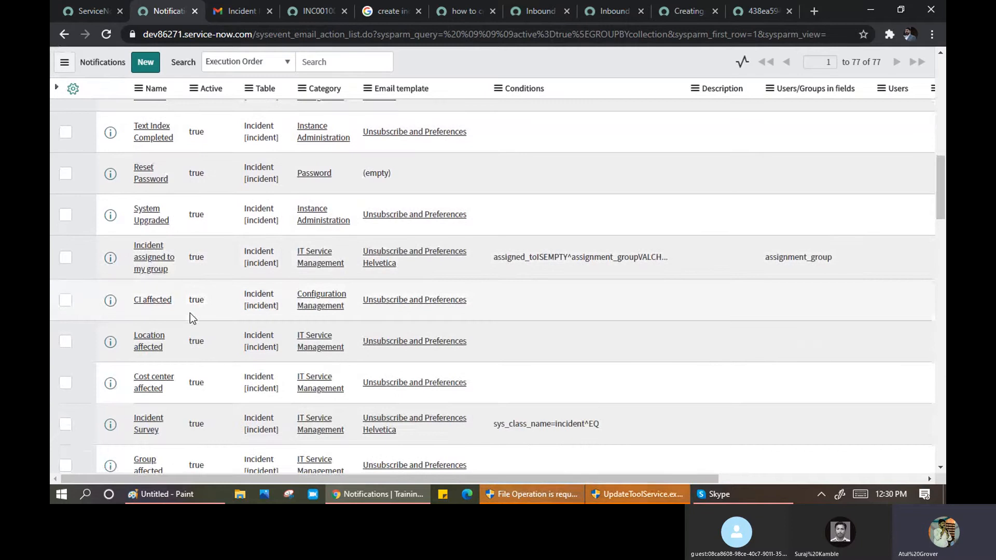
scroll(190, 312, down, 1)
scroll(191, 312, down, 2)
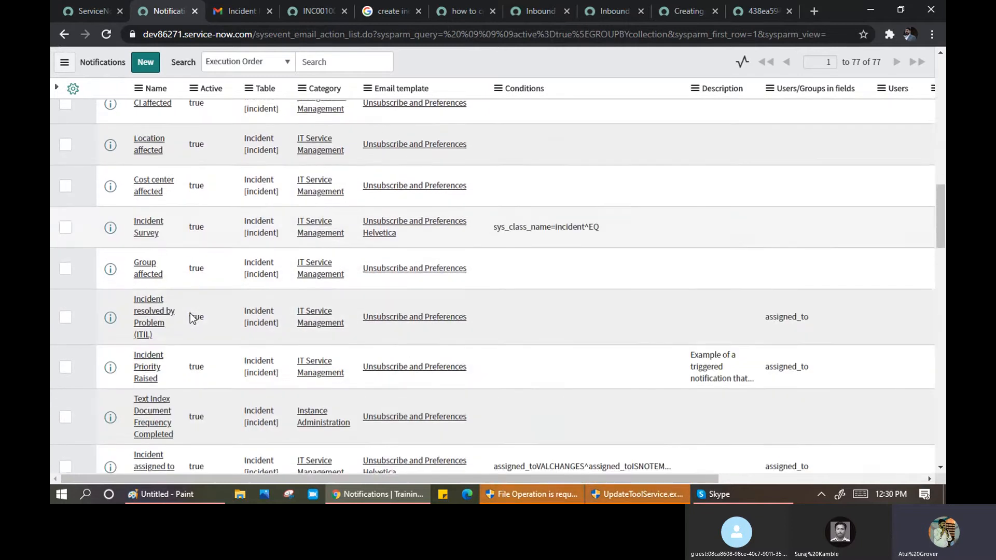
scroll(191, 312, down, 1)
scroll(191, 313, down, 1)
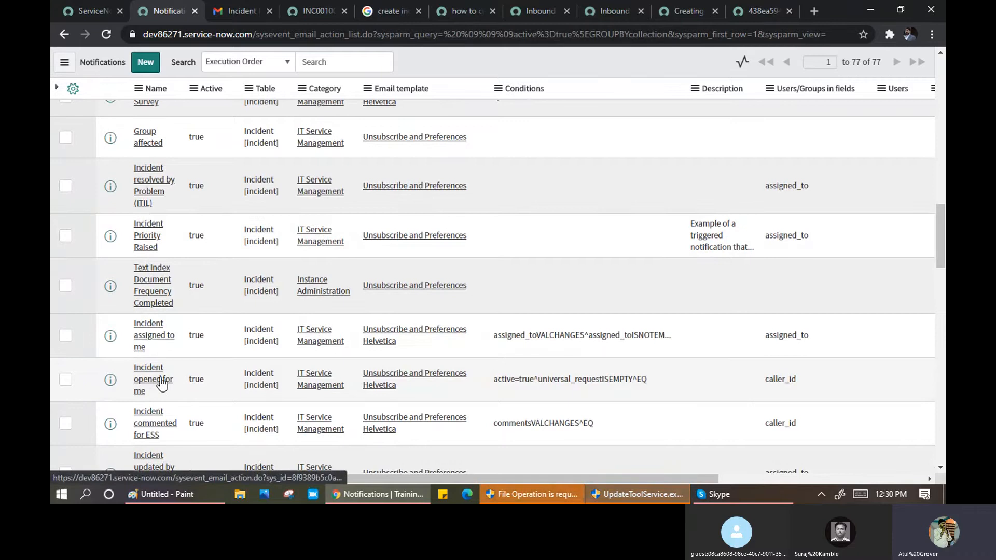
scroll(159, 371, down, 1)
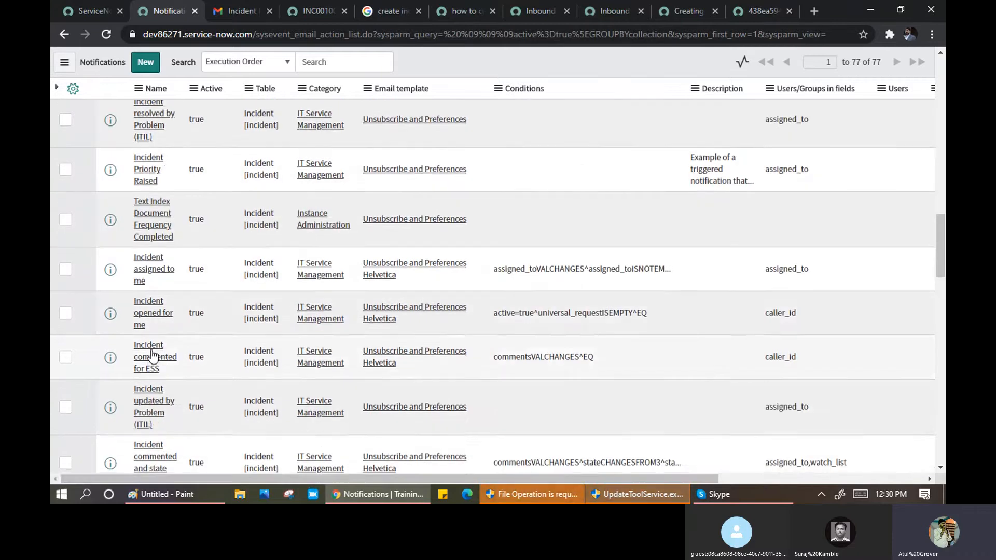
scroll(155, 360, down, 1)
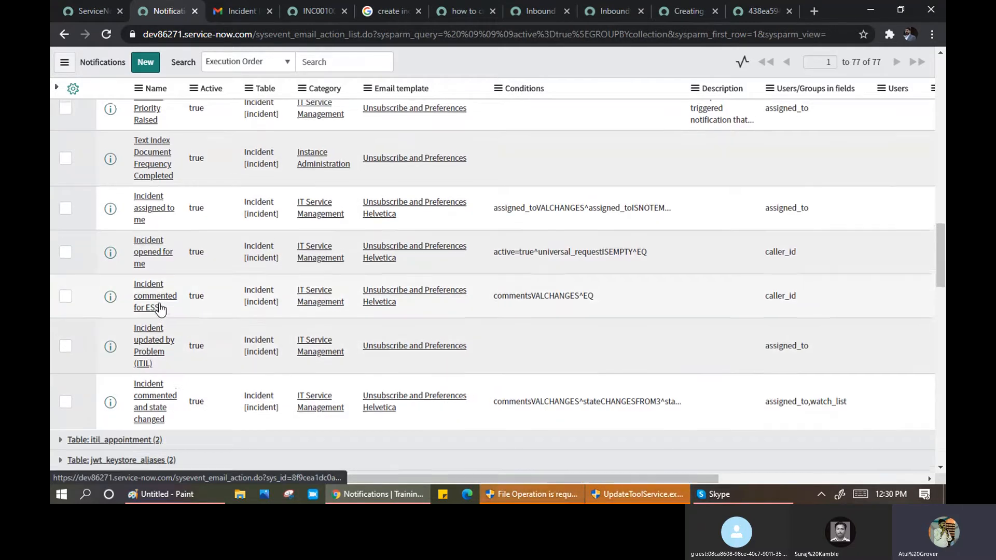
scroll(158, 322, up, 2)
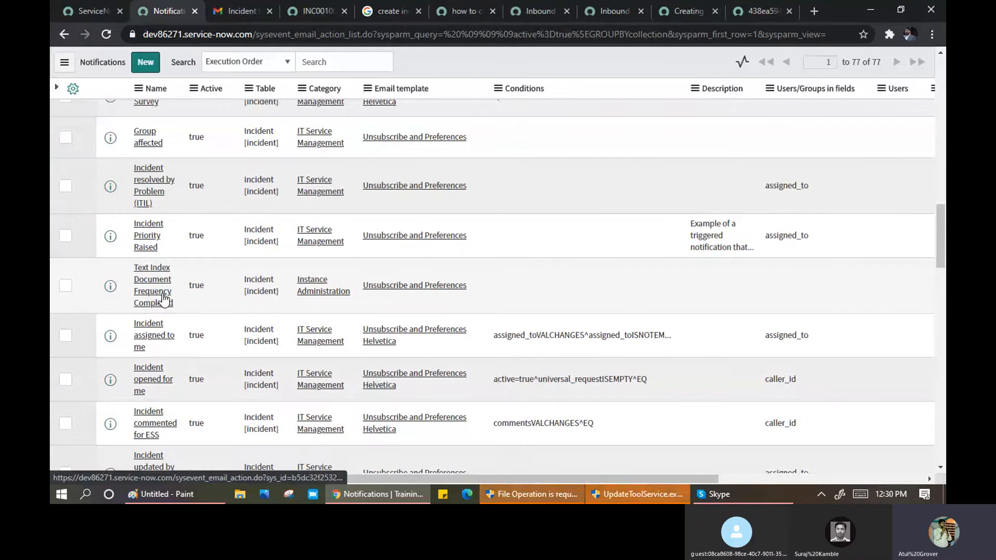
scroll(164, 298, up, 3)
scroll(164, 297, up, 2)
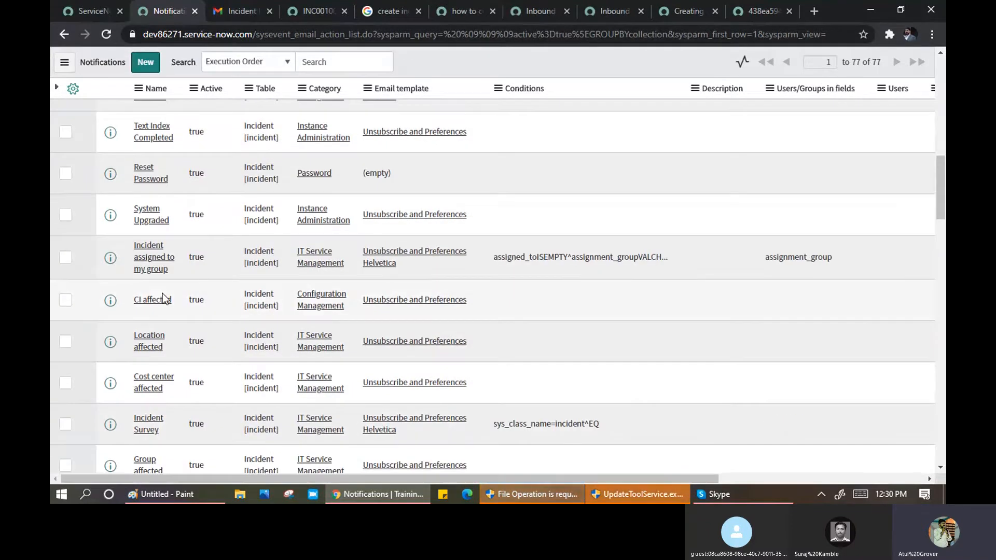
key(ctrl+f)
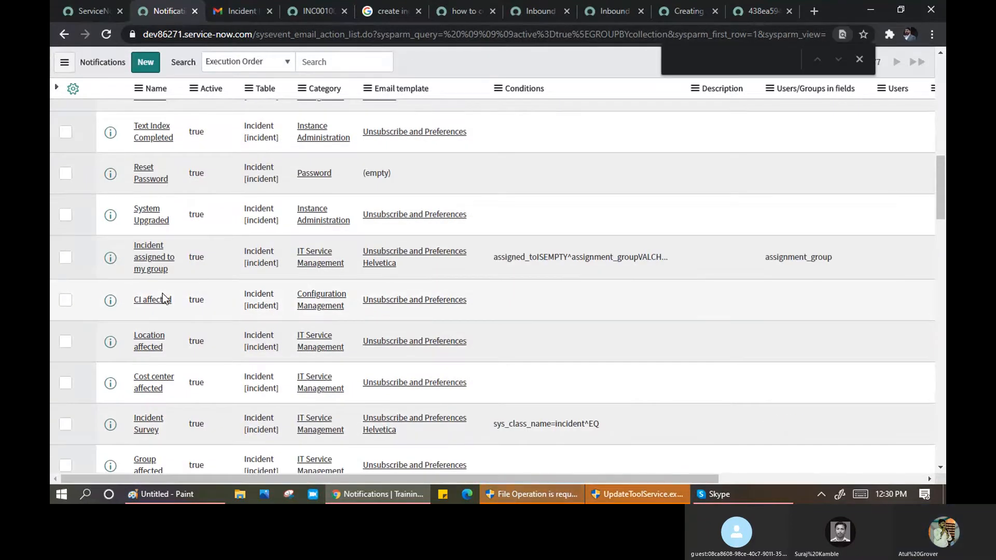
text(beha)
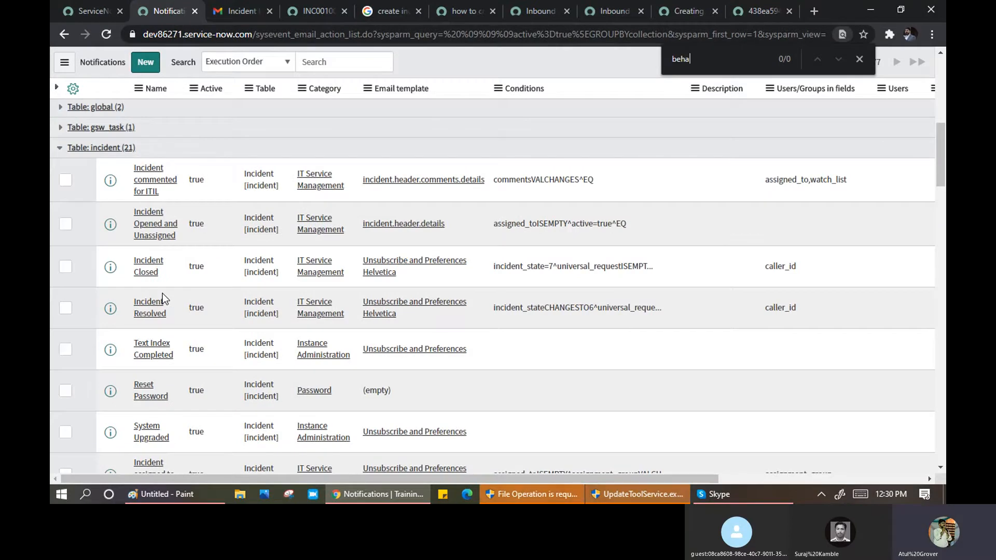
click(857, 61)
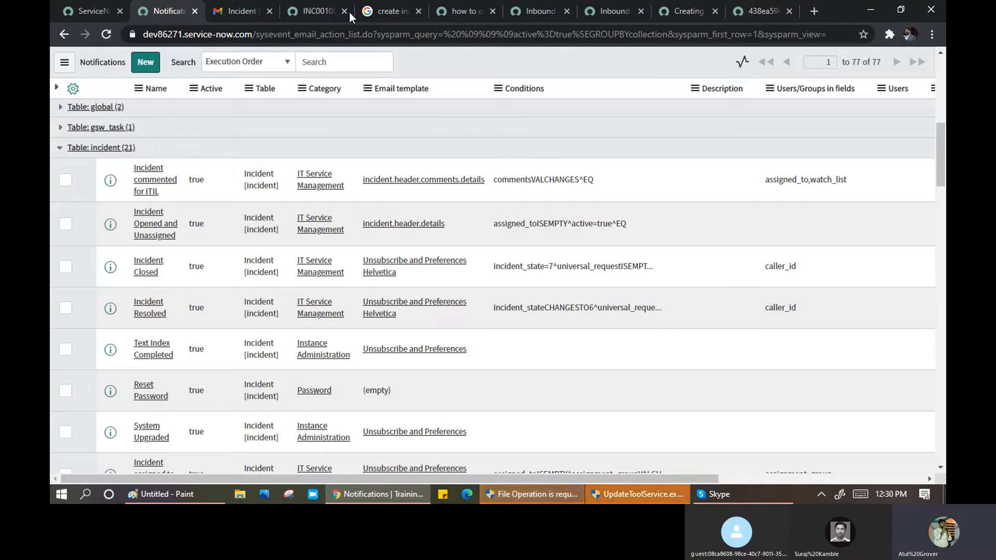
- Open the 'Incident opened for me' notification in a new tab
click(236, 16)
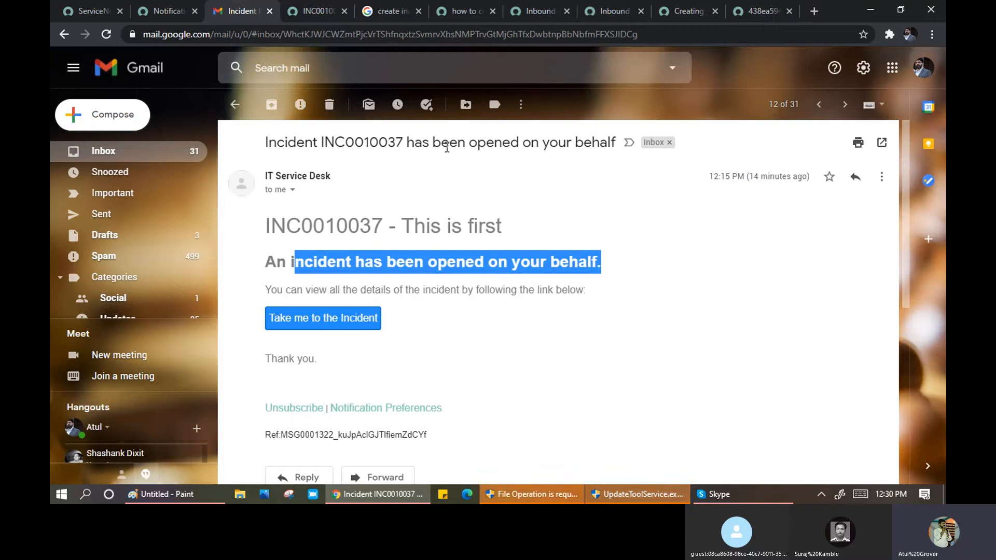
click(171, 11)
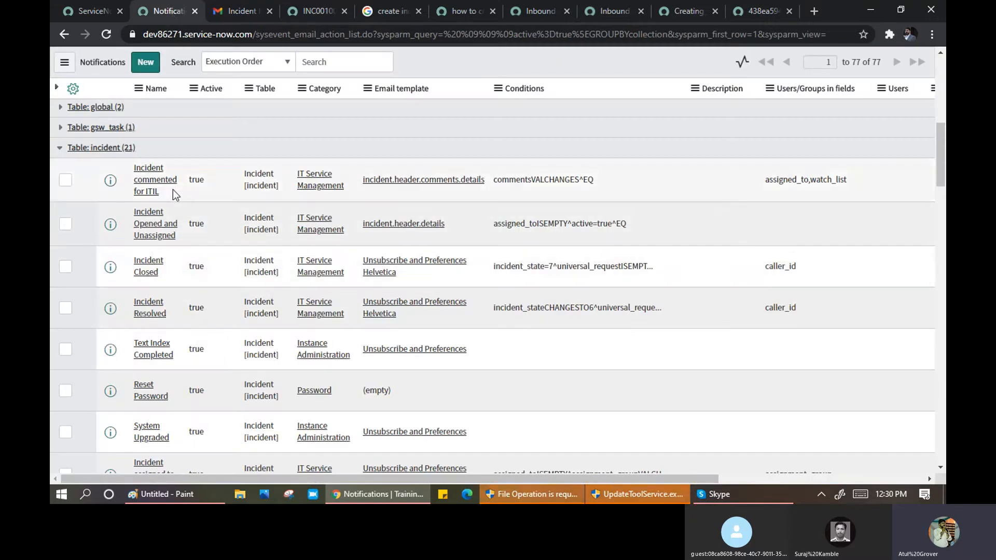
scroll(173, 191, down, 2)
scroll(173, 202, down, 1)
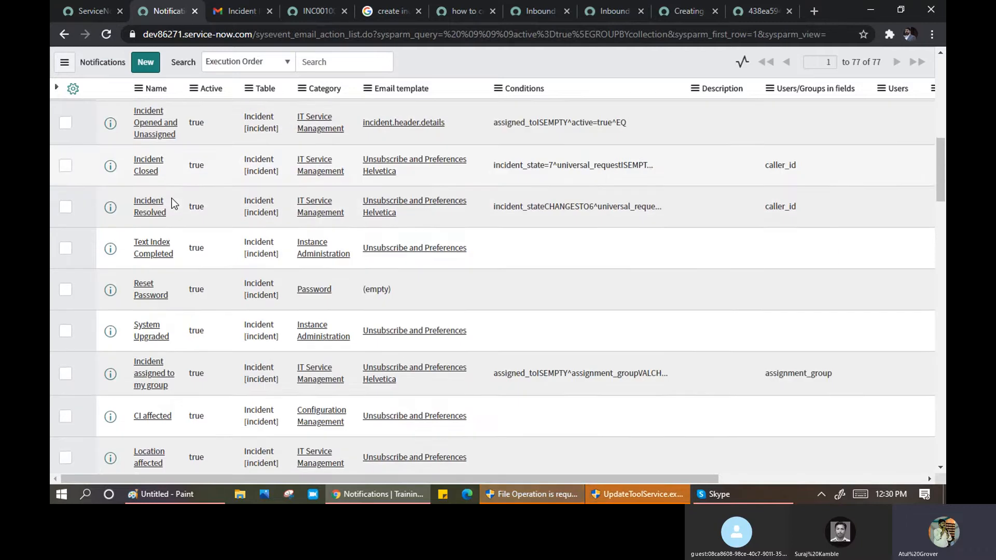
scroll(172, 236, down, 3)
scroll(172, 236, down, 3)
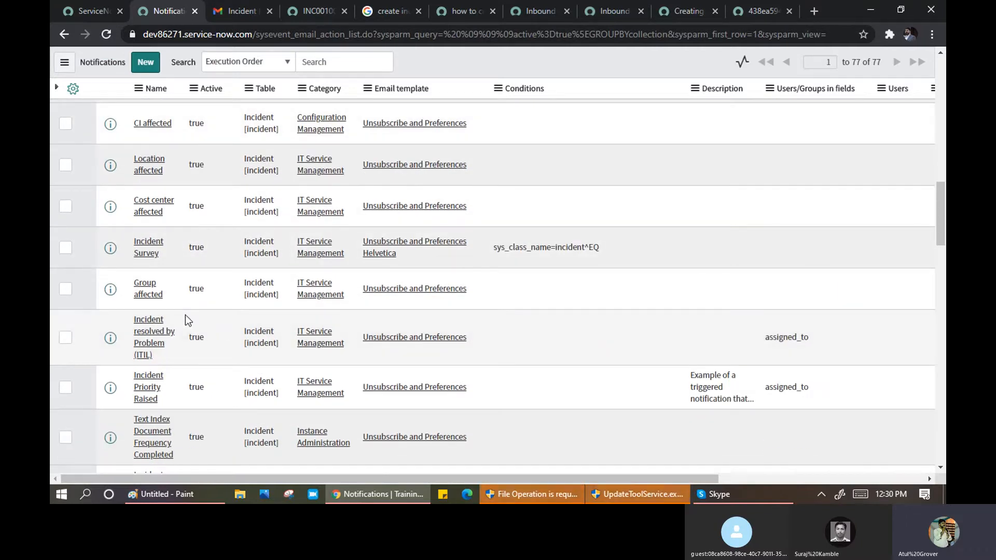
scroll(185, 315, down, 4)
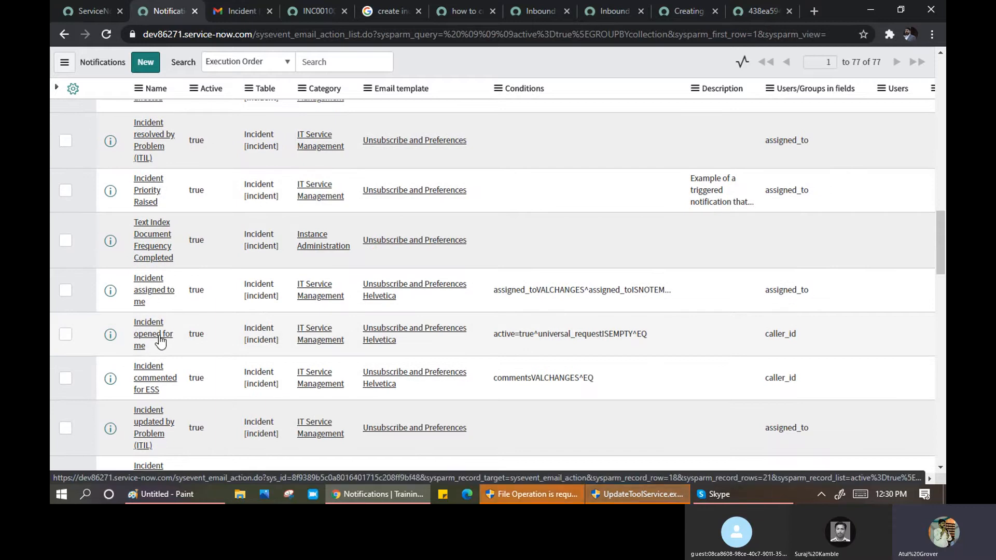
middle_click(160, 340)
- Read the new notification record's help banner, then bring up the incident email in Gmail
click(225, 9)
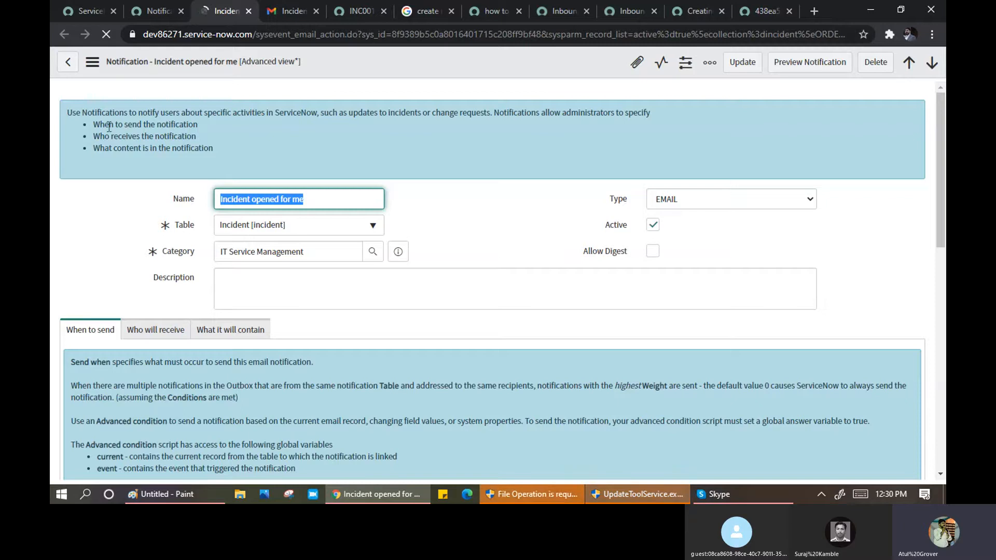
drag(94, 125, 140, 137)
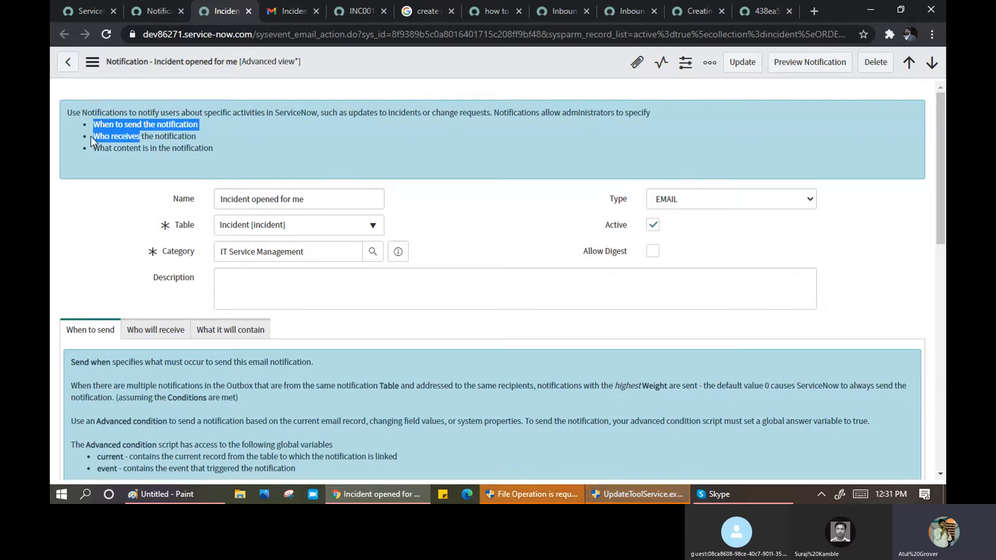
click(98, 152)
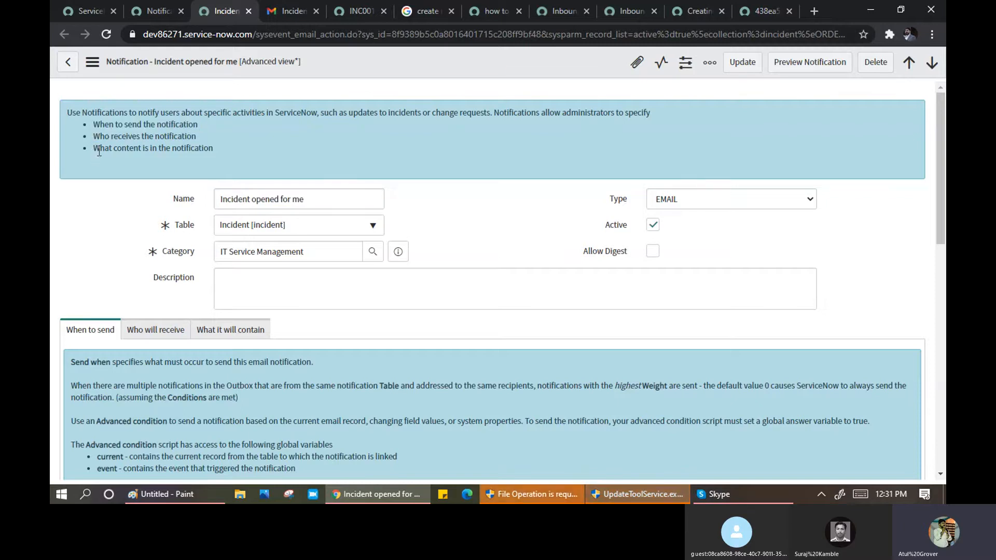
drag(99, 152, 139, 146)
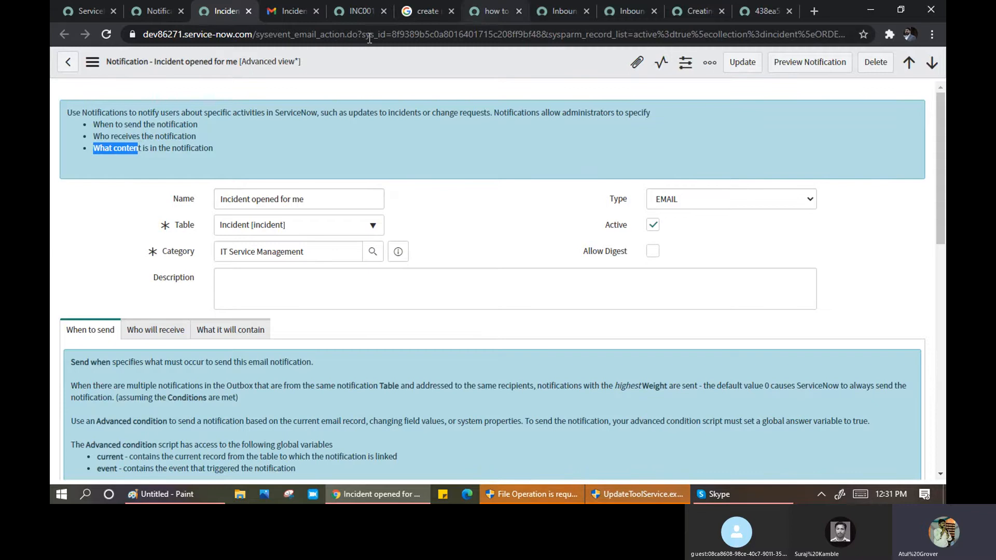
click(288, 14)
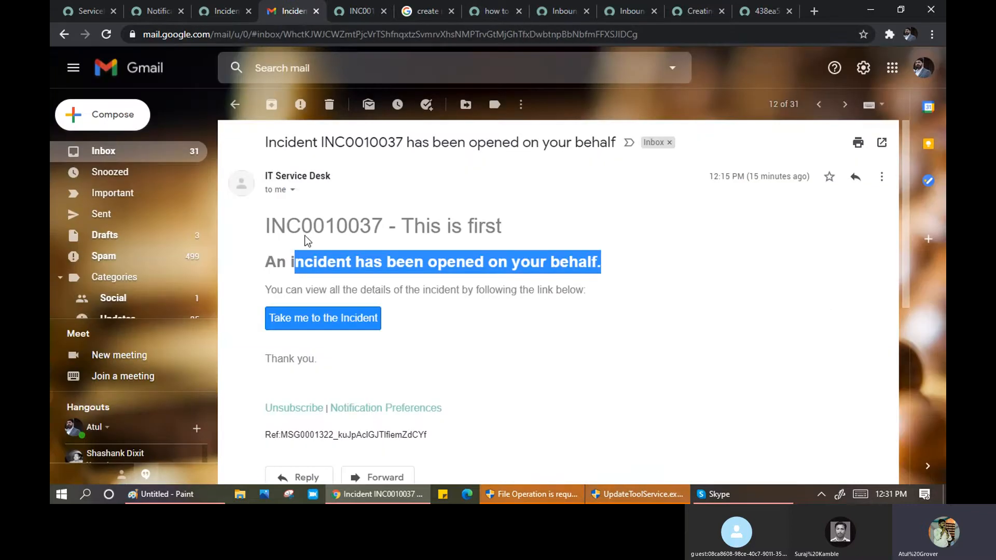
- Check the INC0010037 email's subject and recipient address in the sender details popup
click(293, 189)
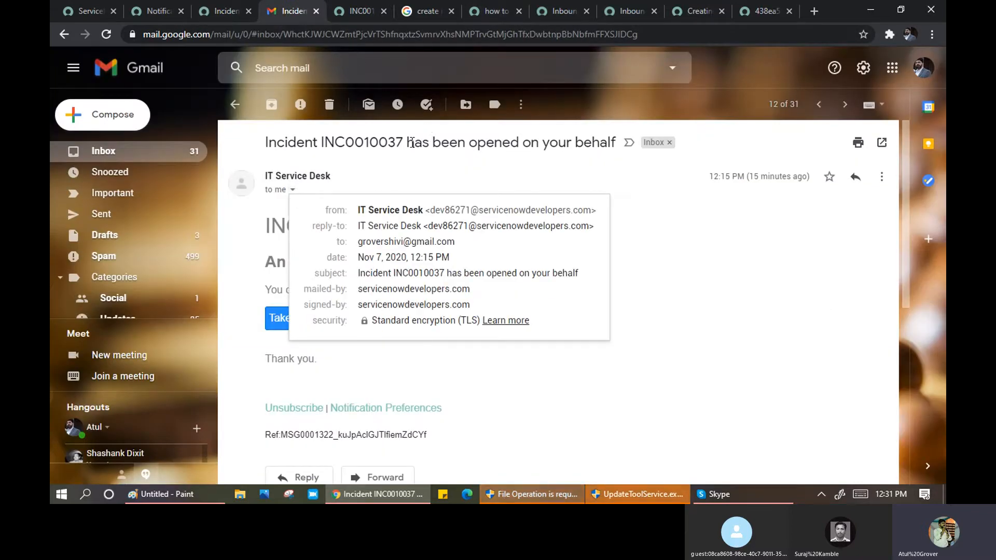
drag(406, 142, 543, 133)
drag(603, 141, 617, 149)
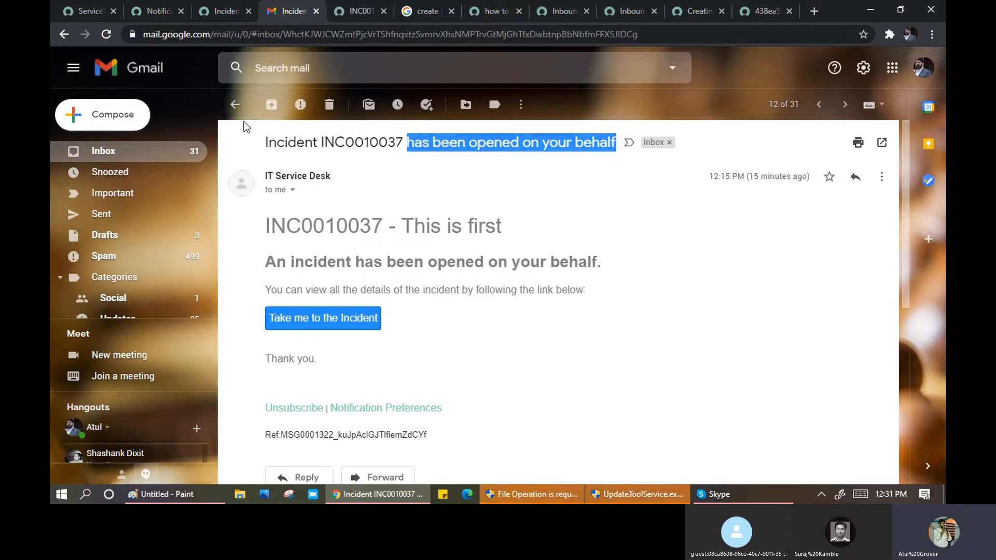
click(218, 11)
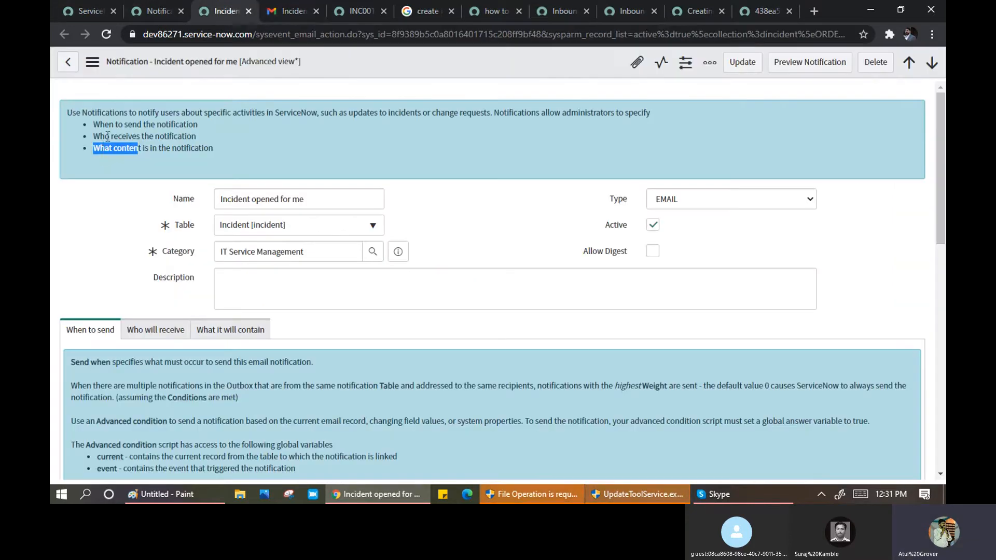
click(297, 10)
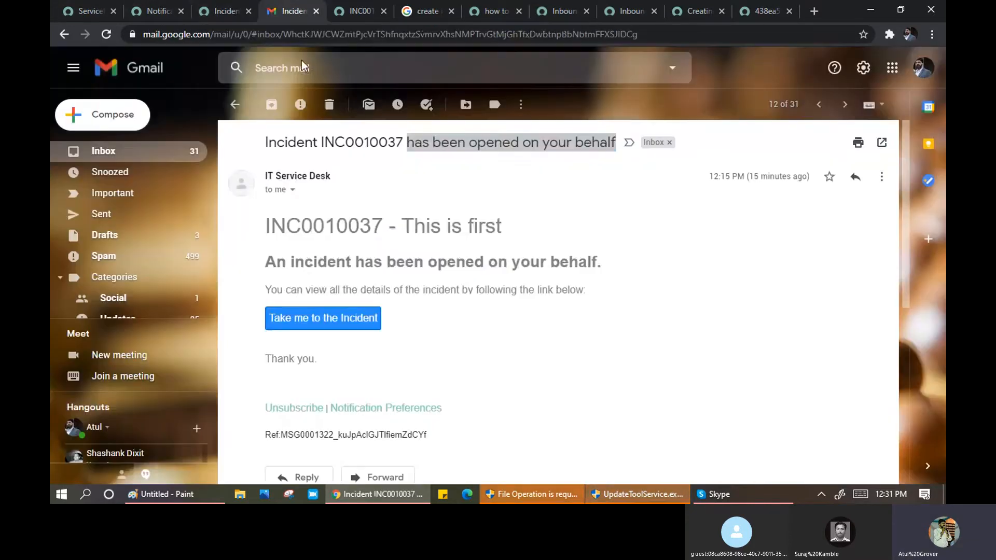
click(293, 190)
drag(357, 241, 448, 239)
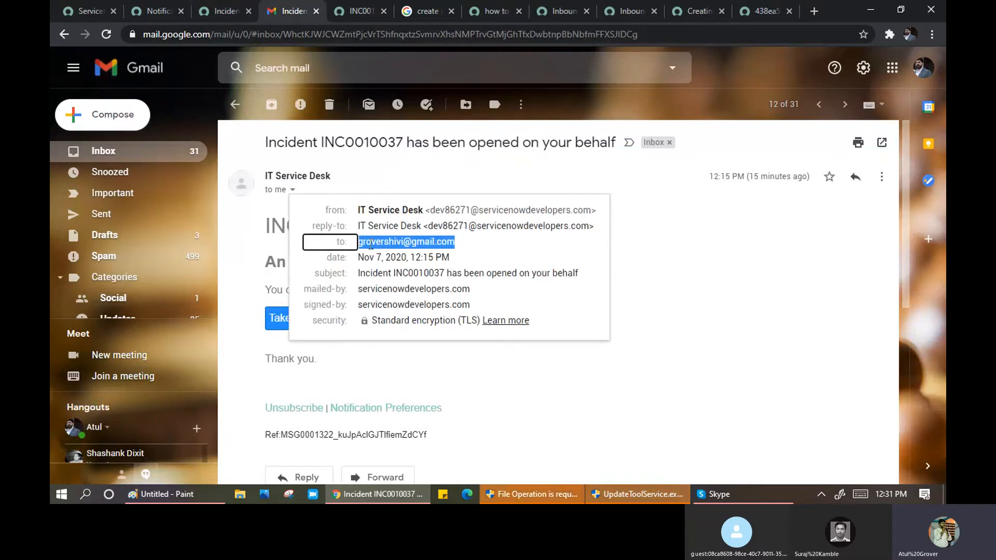
click(525, 395)
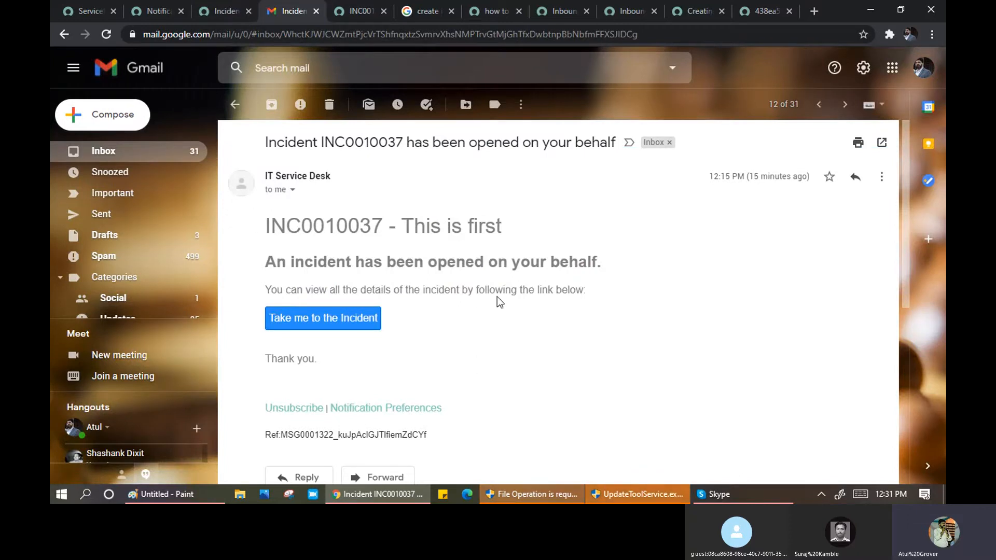
click(224, 13)
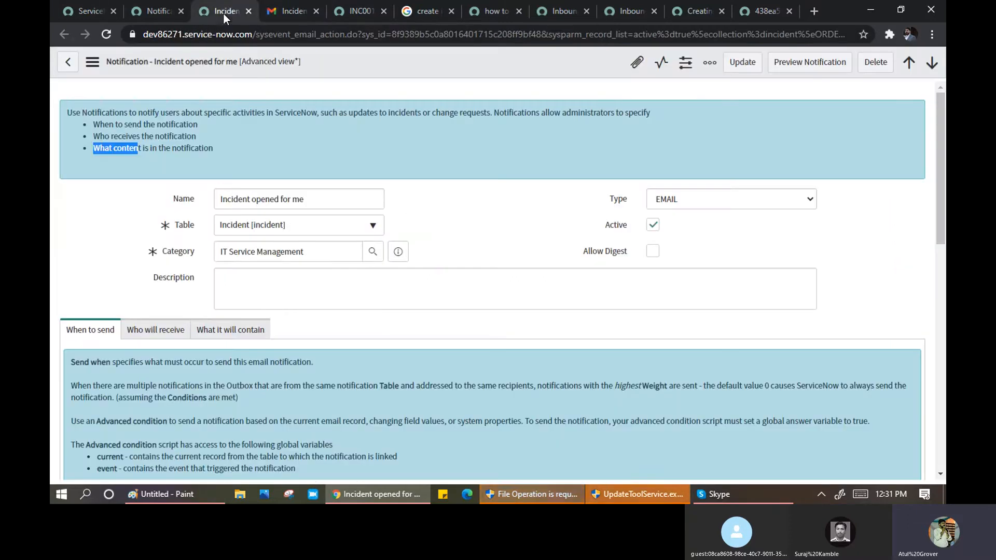
click(476, 205)
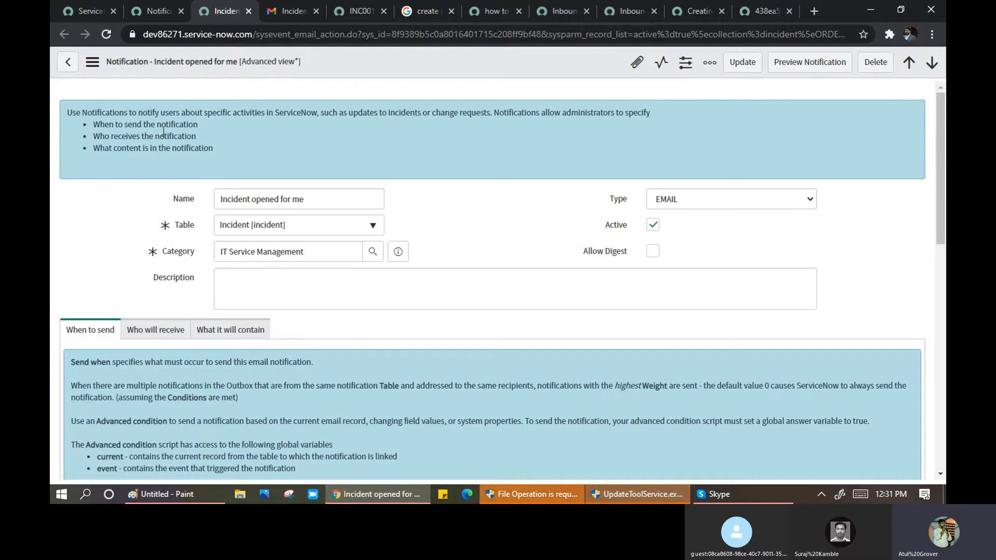
drag(136, 112, 317, 119)
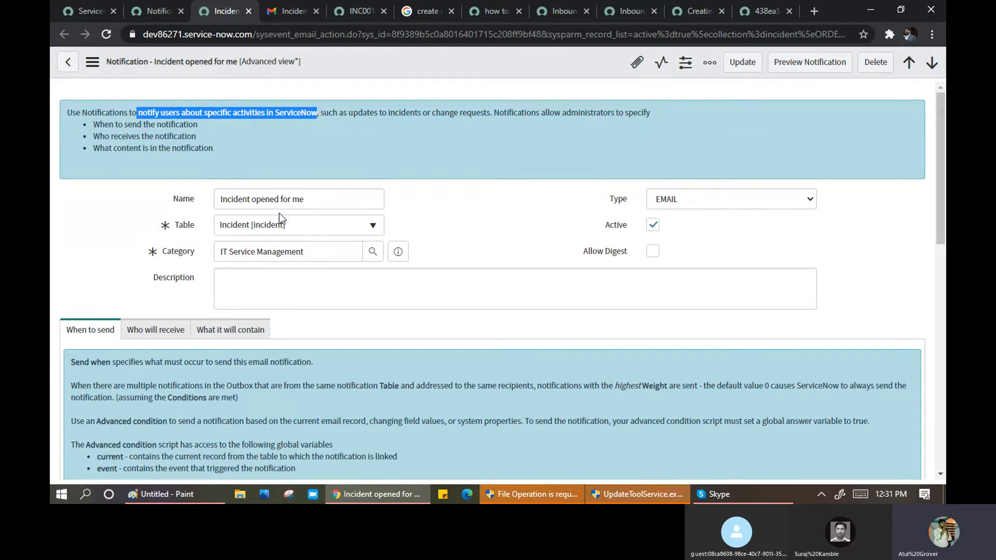
click(344, 113)
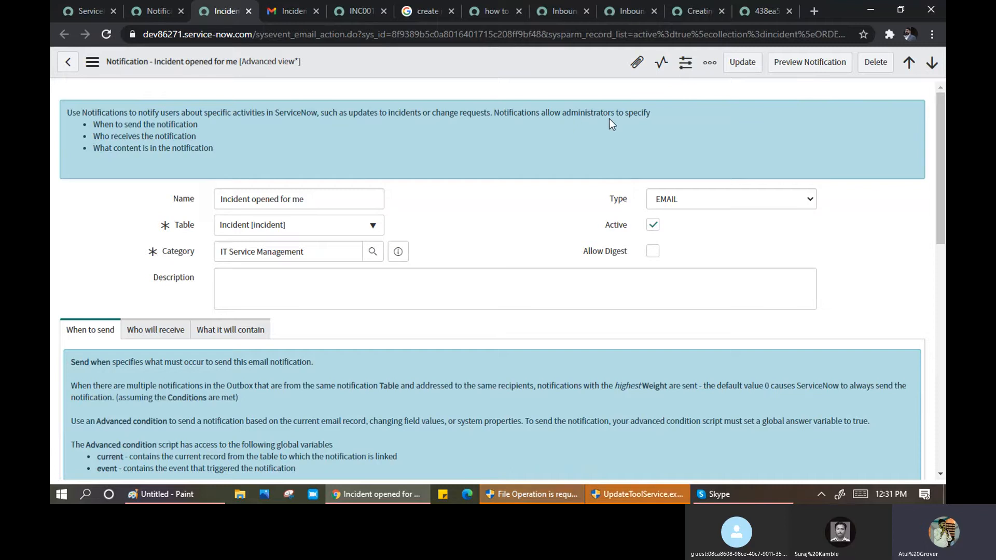
drag(91, 122, 196, 136)
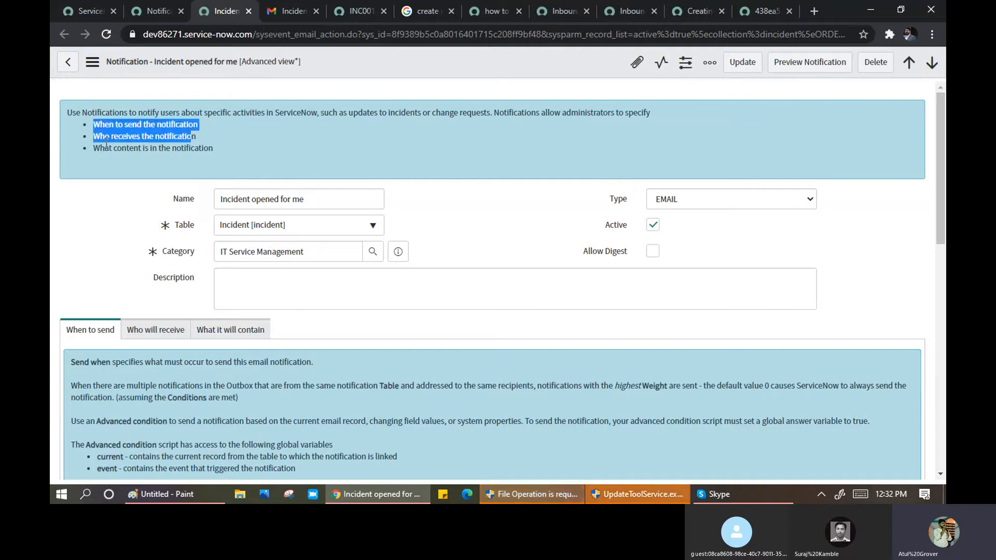
click(99, 139)
drag(94, 137, 209, 133)
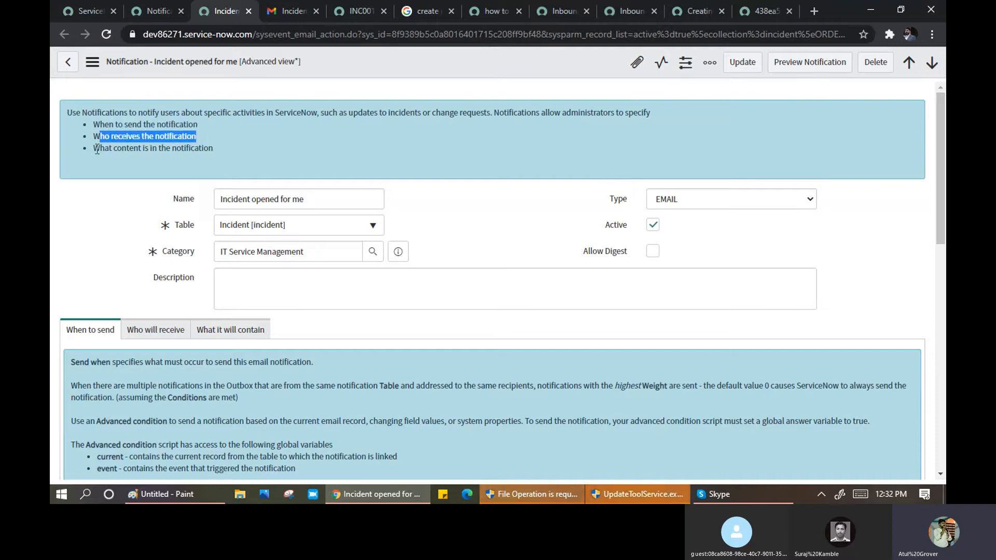
drag(93, 149, 141, 154)
click(141, 154)
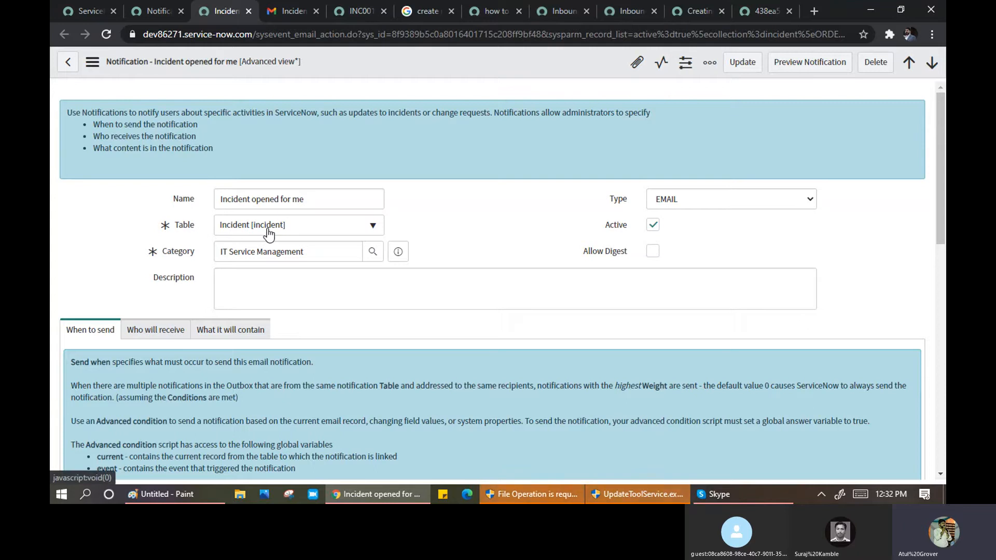
drag(194, 251, 162, 249)
click(163, 249)
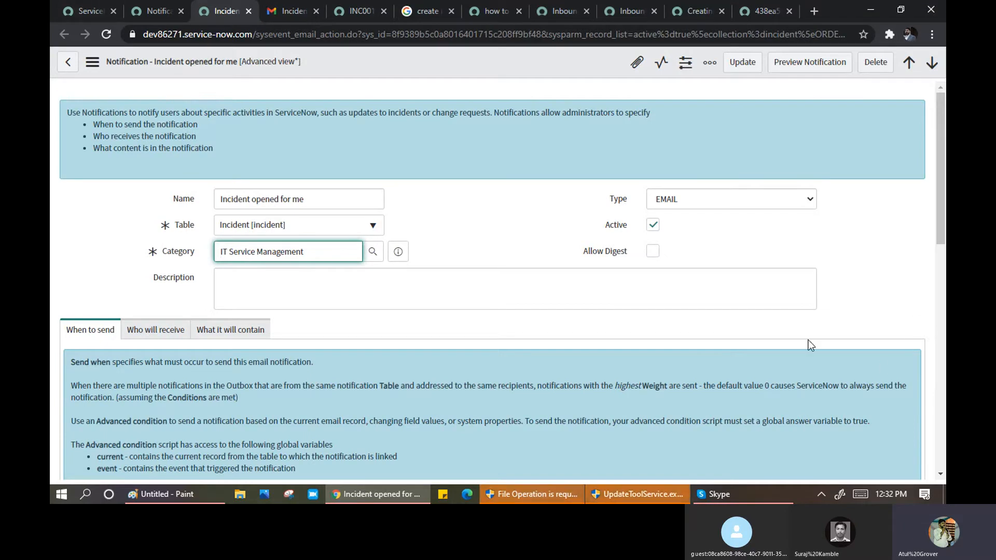
click(764, 193)
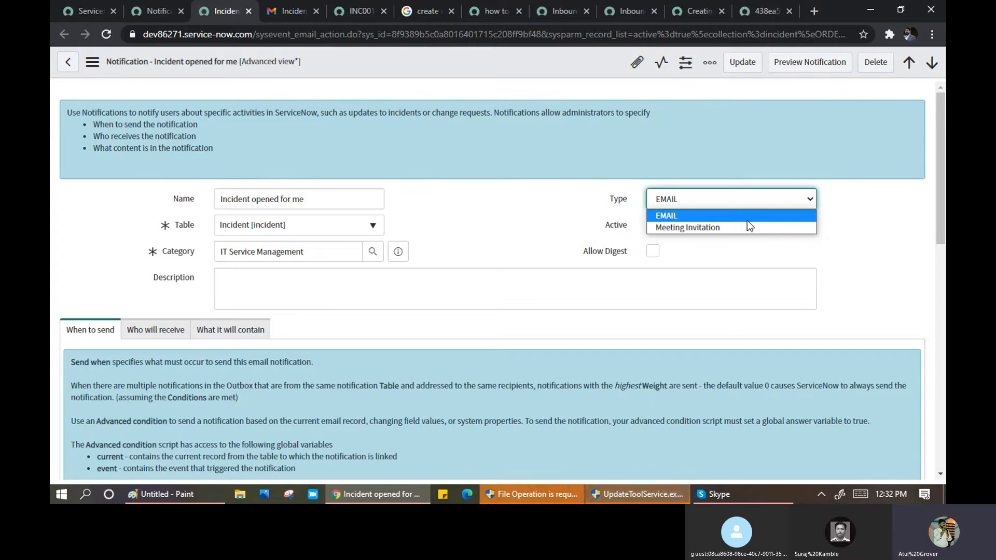
click(497, 210)
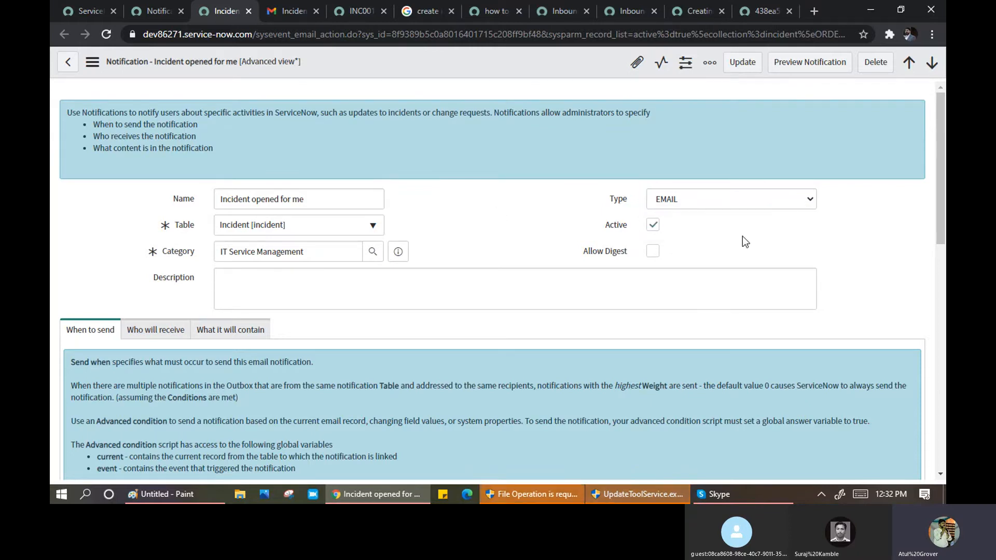
click(730, 201)
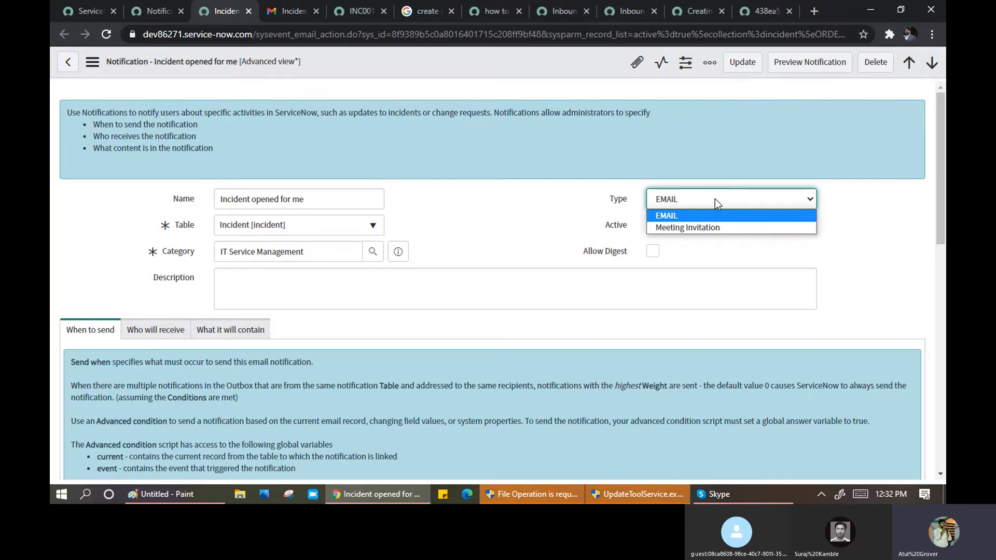
click(449, 225)
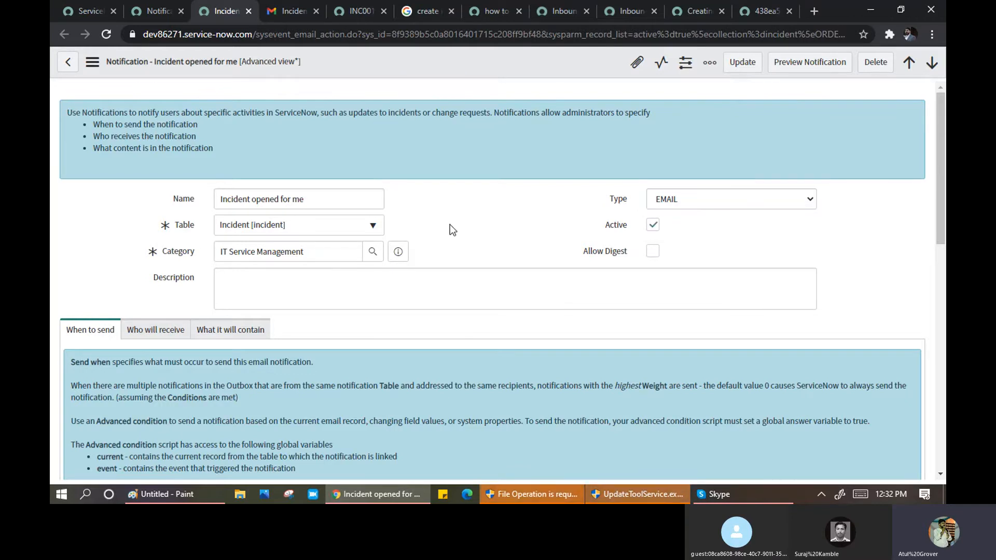
scroll(449, 225, down, 3)
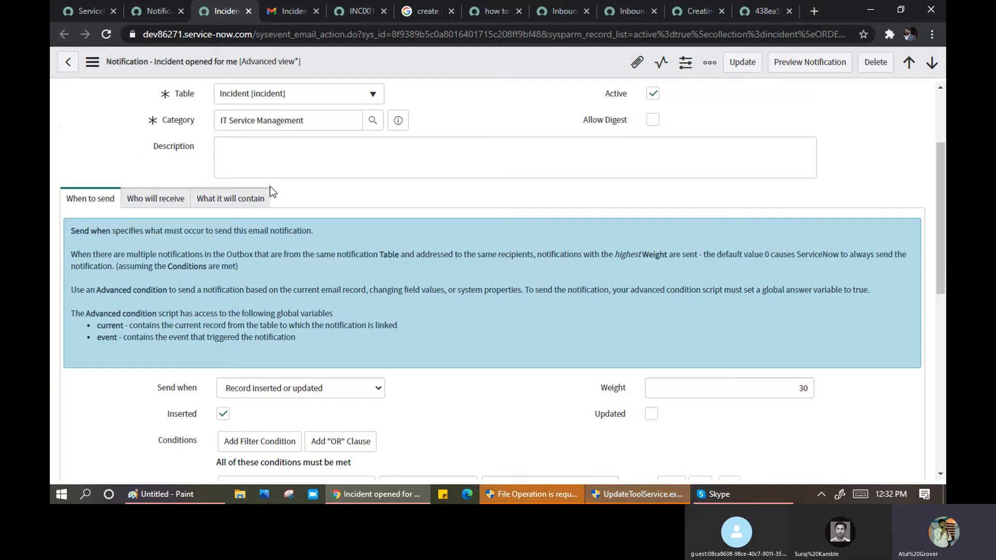
scroll(270, 187, down, 2)
scroll(210, 215, up, 1)
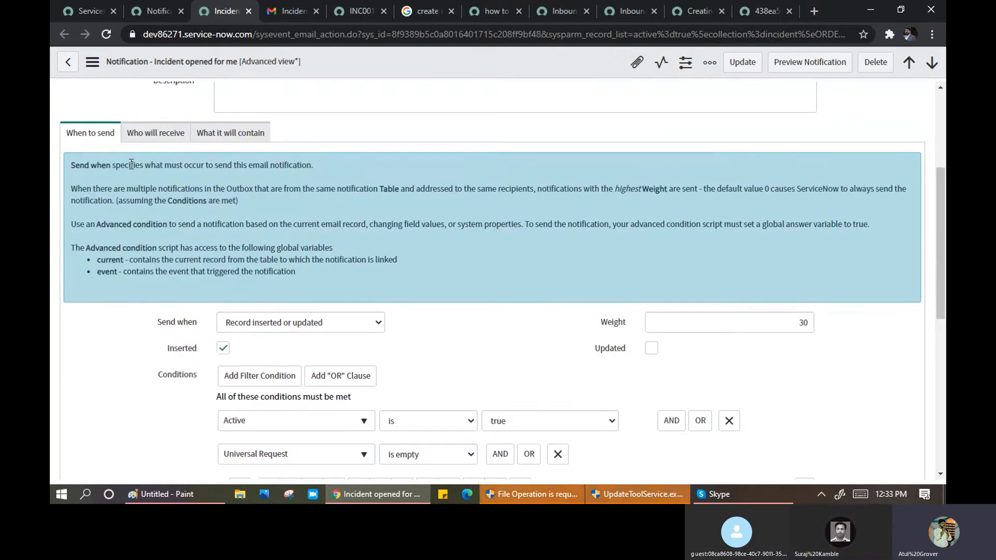
drag(131, 164, 318, 169)
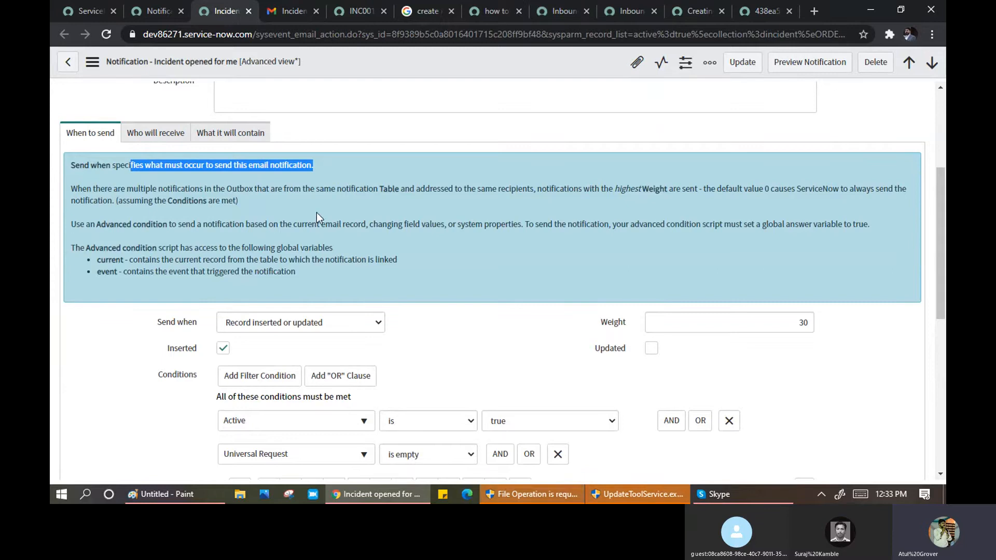
scroll(316, 214, down, 1)
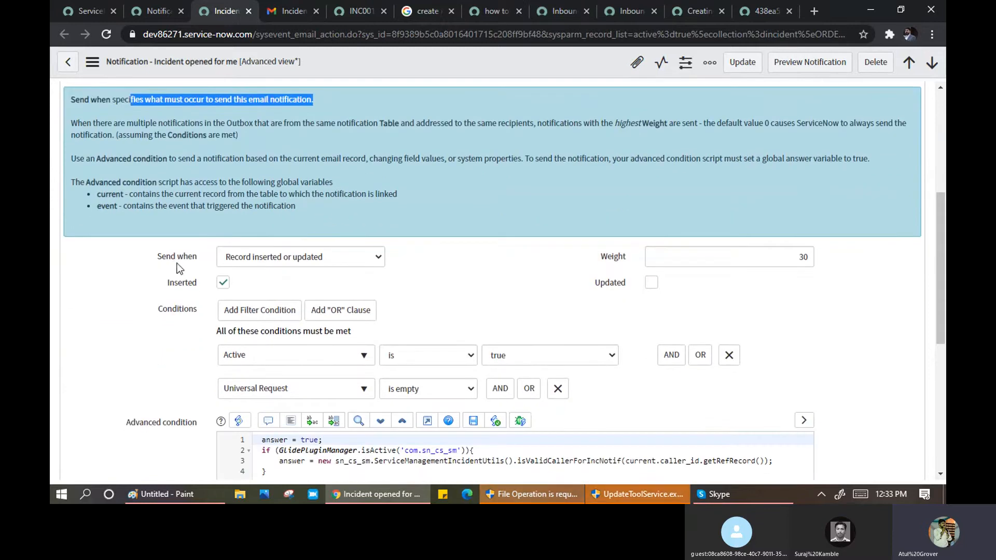
scroll(223, 173, up, 4)
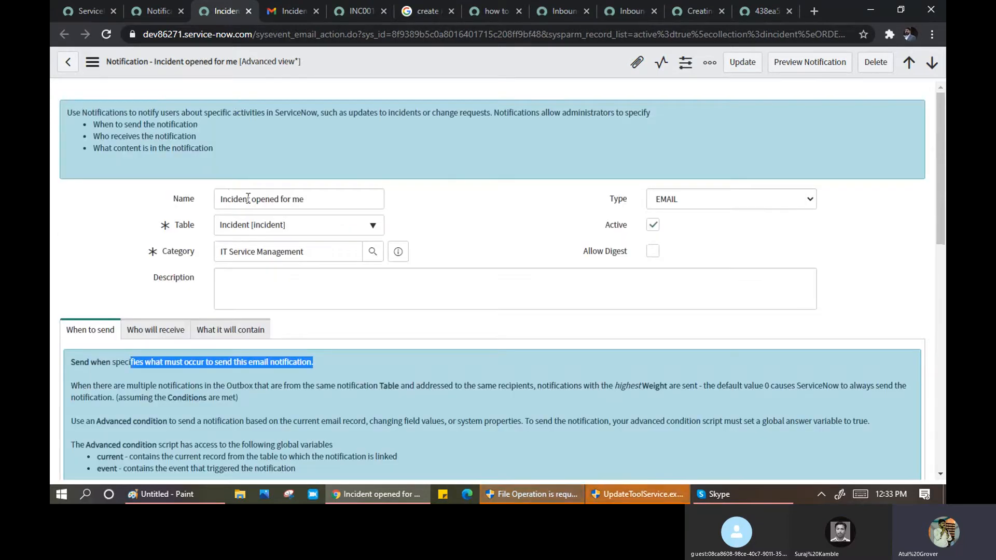
scroll(251, 223, down, 8)
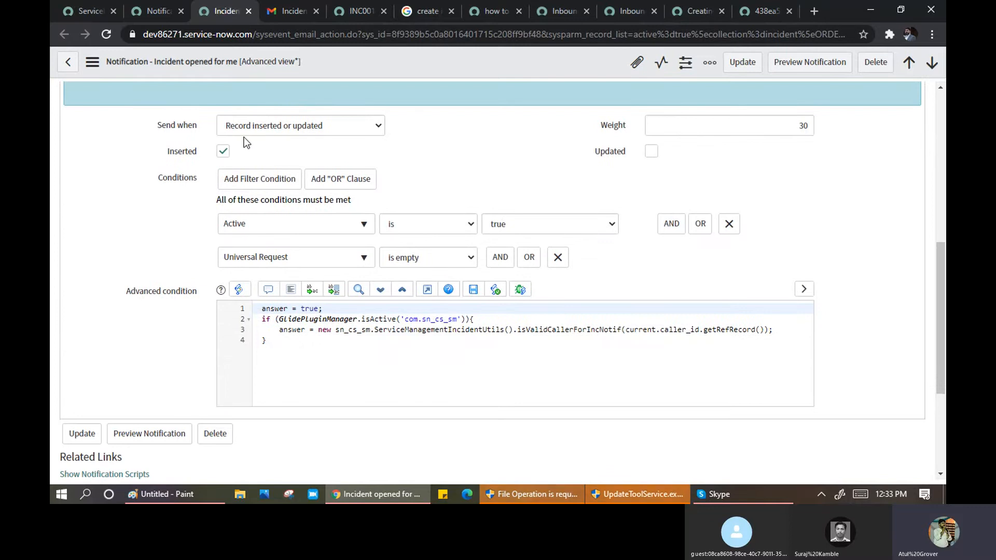
click(280, 130)
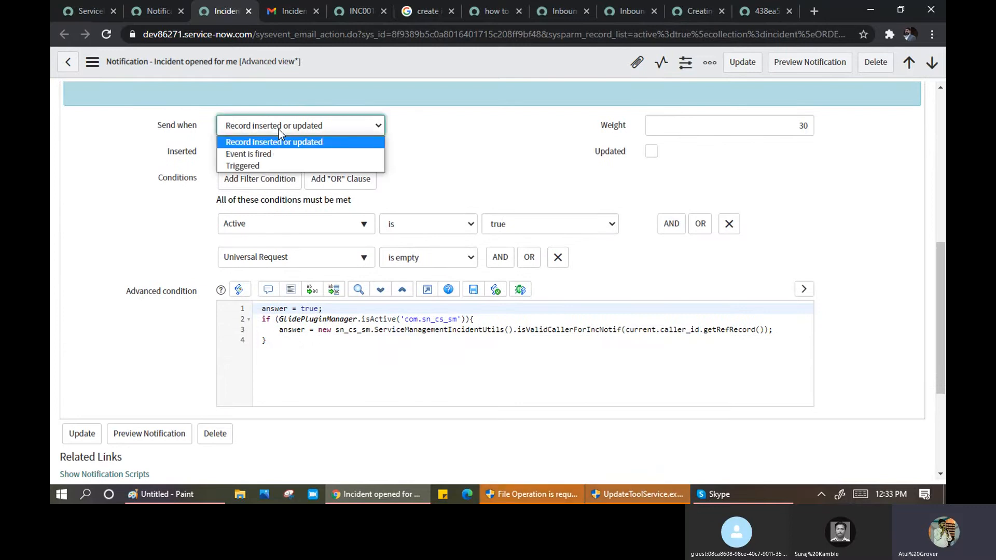
click(280, 136)
click(467, 154)
scroll(460, 158, up, 4)
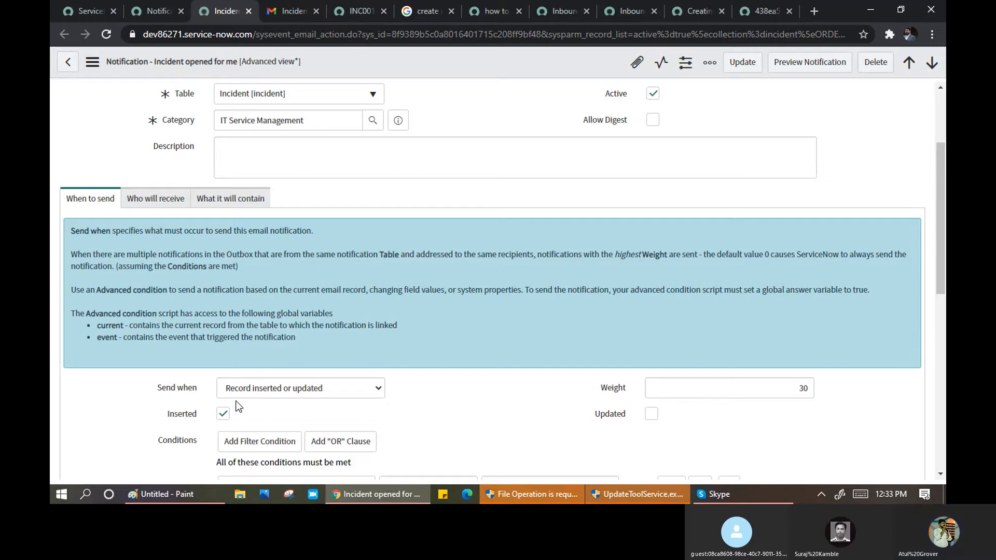
scroll(238, 389, down, 3)
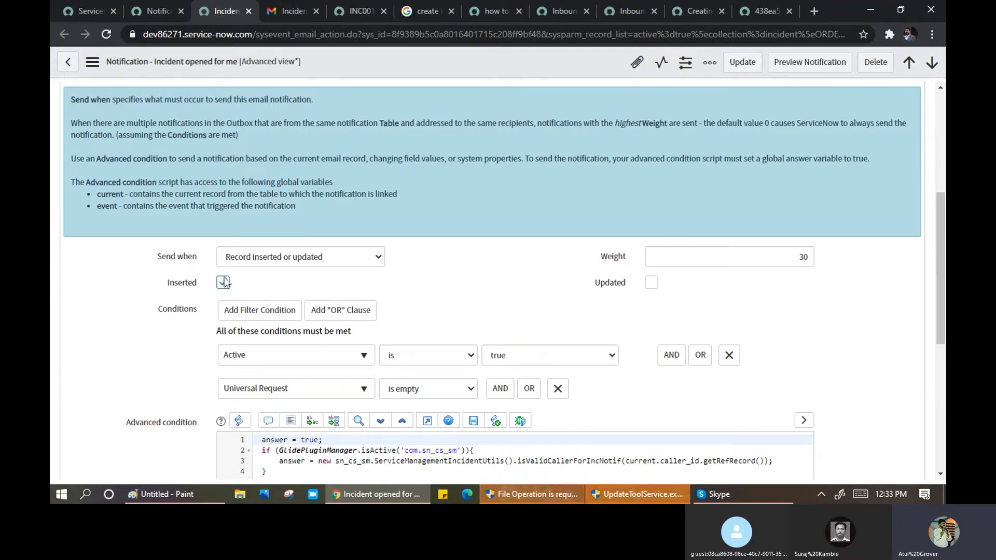
click(245, 262)
click(299, 272)
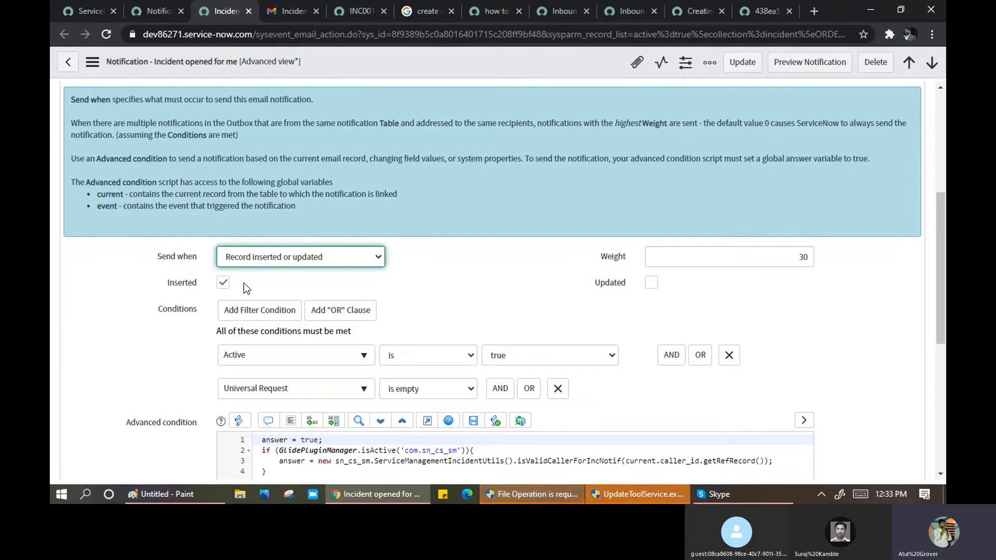
click(652, 286)
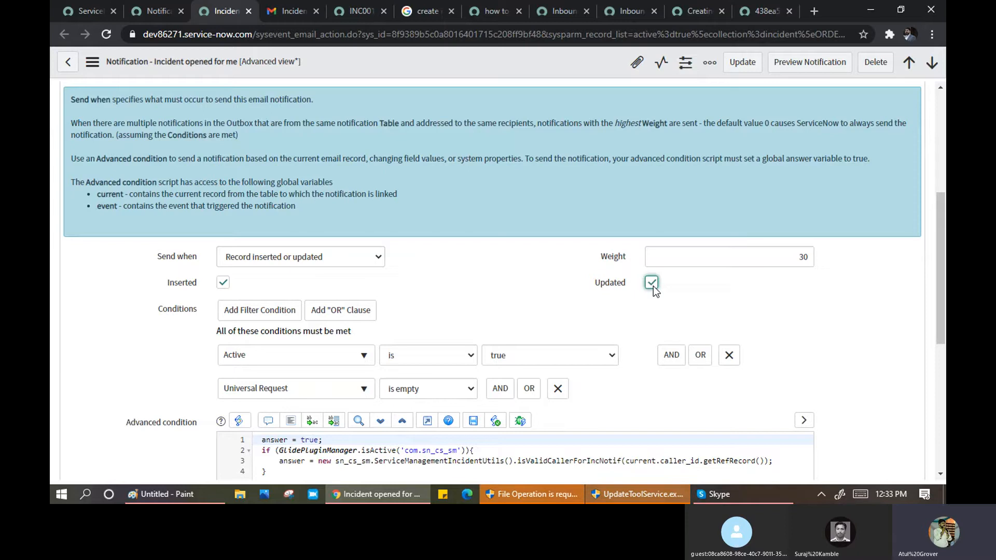
click(648, 285)
scroll(202, 295, down, 1)
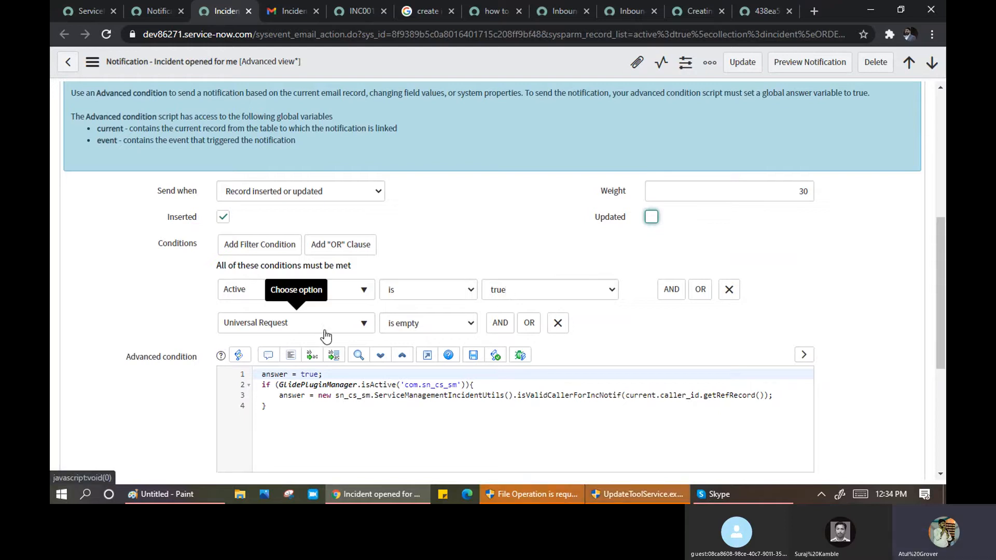
click(363, 323)
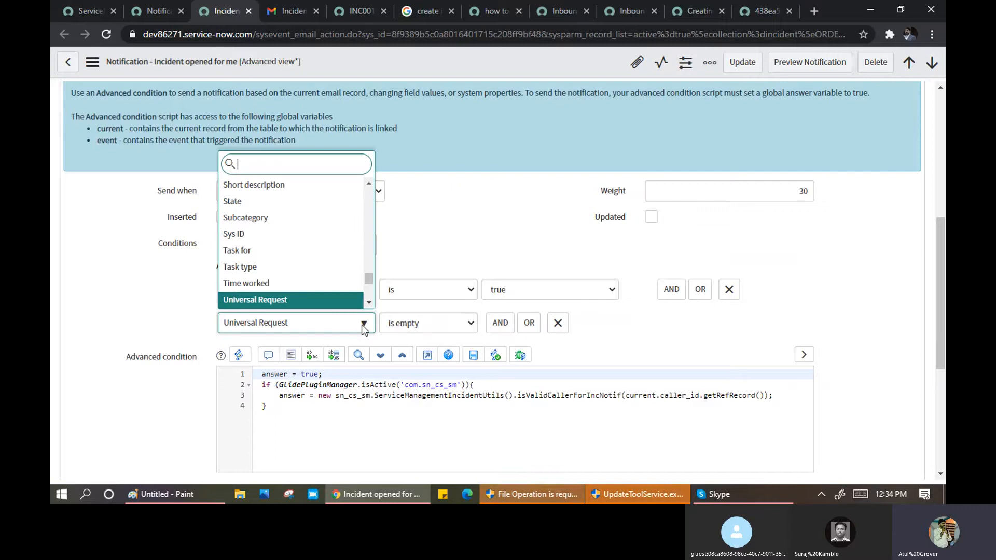
click(193, 301)
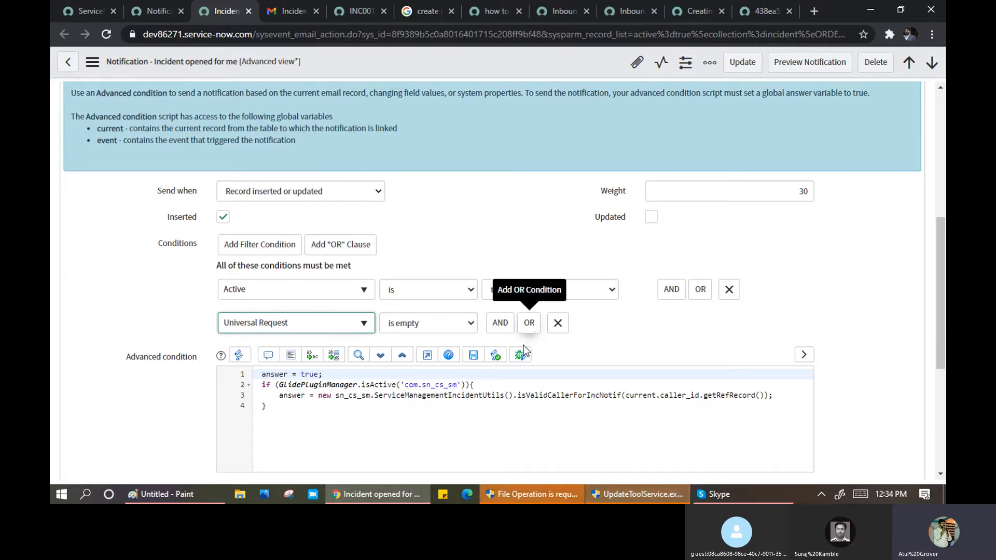
scroll(439, 373, down, 3)
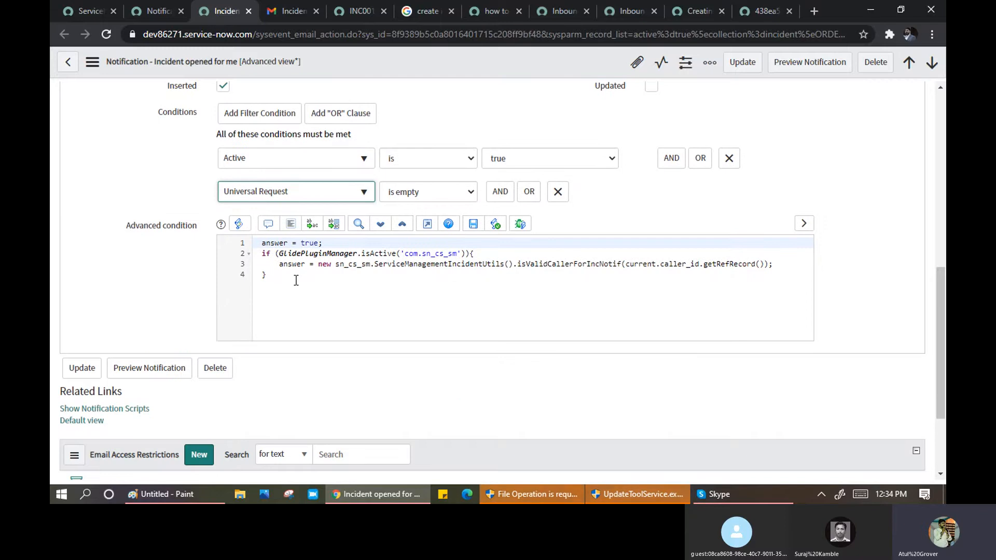
drag(280, 276, 255, 248)
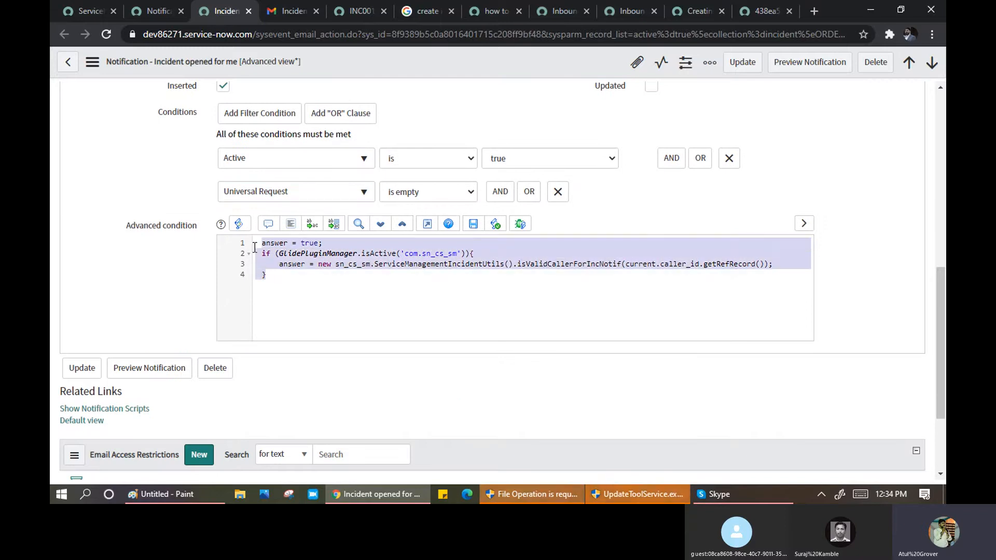
click(294, 295)
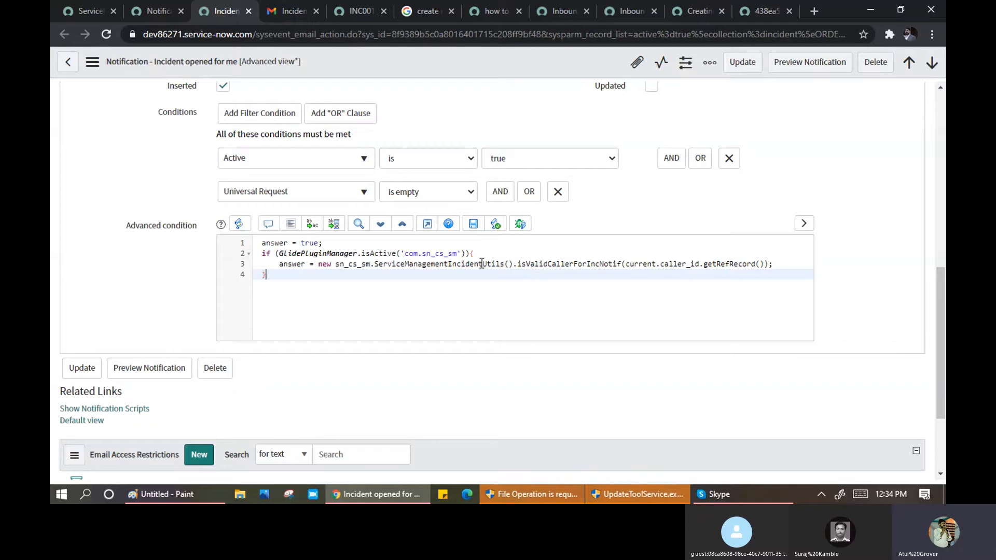
drag(415, 263, 463, 268)
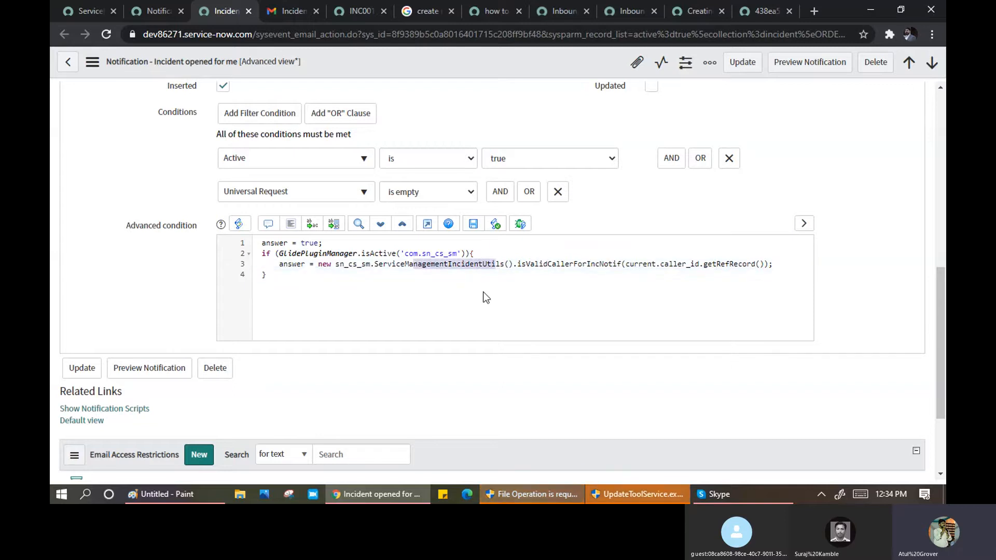
scroll(454, 308, up, 3)
scroll(452, 308, up, 2)
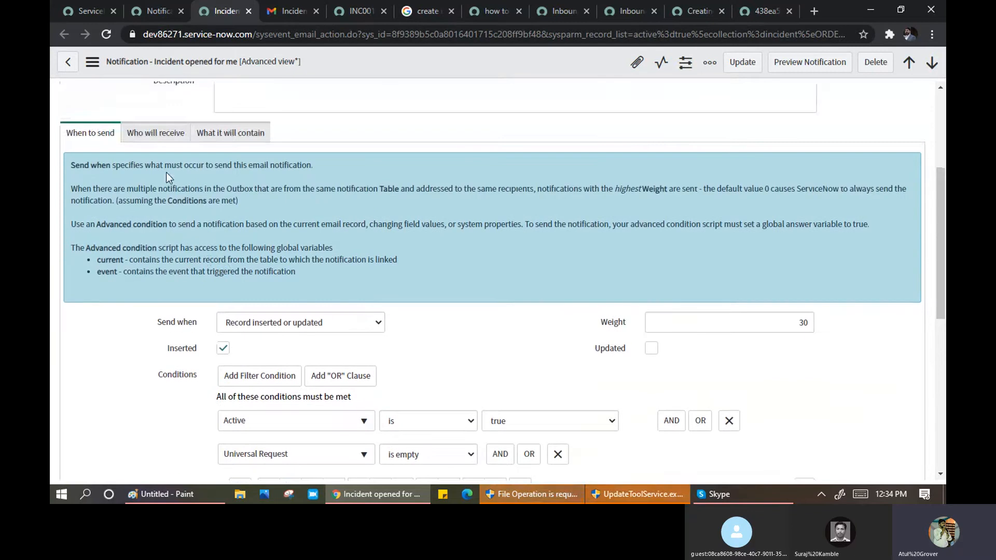
- Check the recipients tab, then preview incident INC0010037's Caller record and email address
click(155, 132)
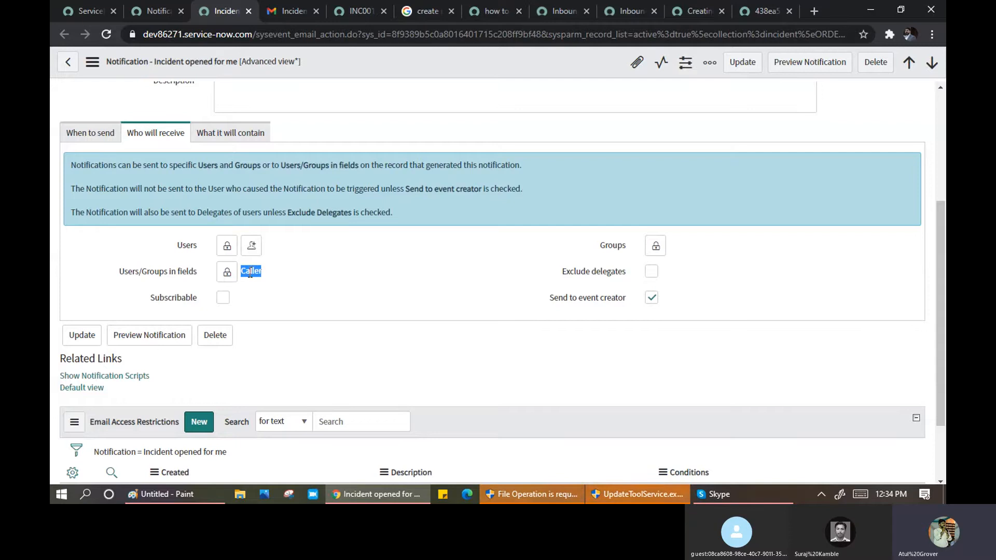
scroll(242, 271, up, 3)
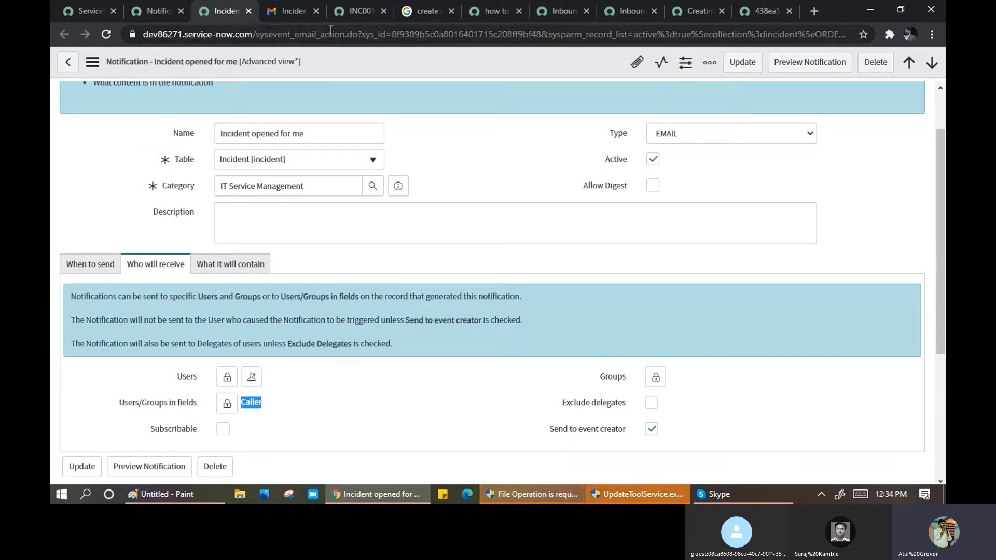
click(360, 12)
scroll(298, 201, up, 5)
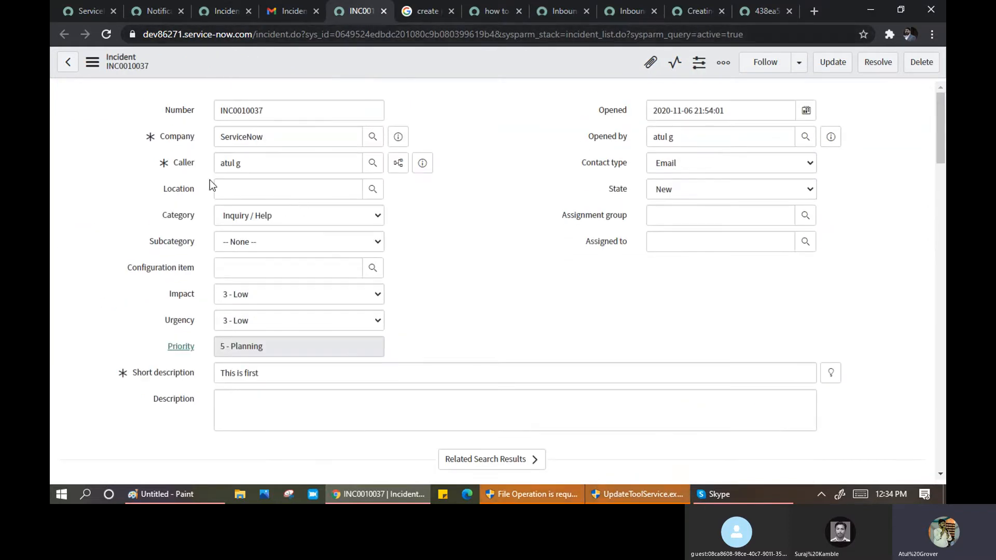
click(167, 158)
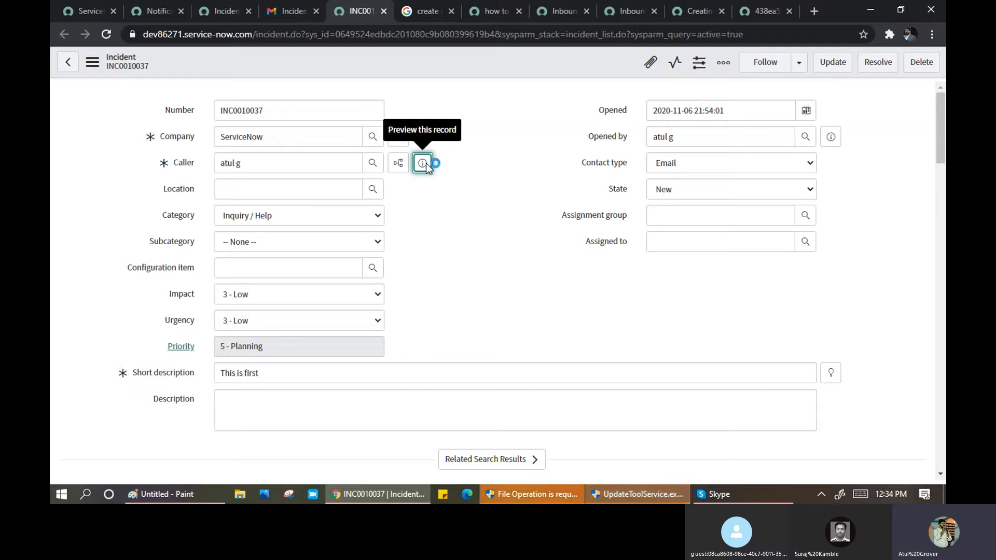
click(423, 164)
drag(597, 248, 524, 251)
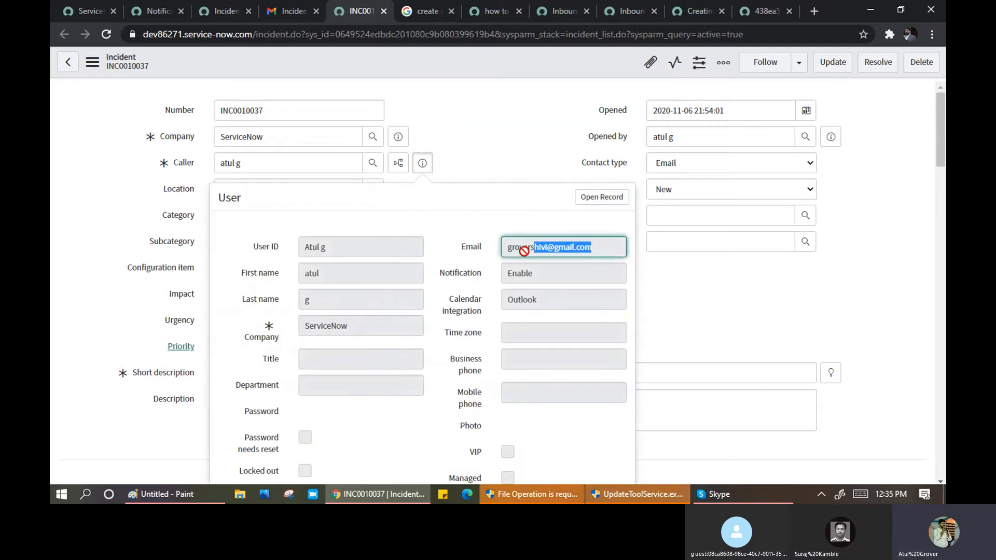
- Return to the Notifications list showing Incident opened for me sent to caller_id
click(211, 12)
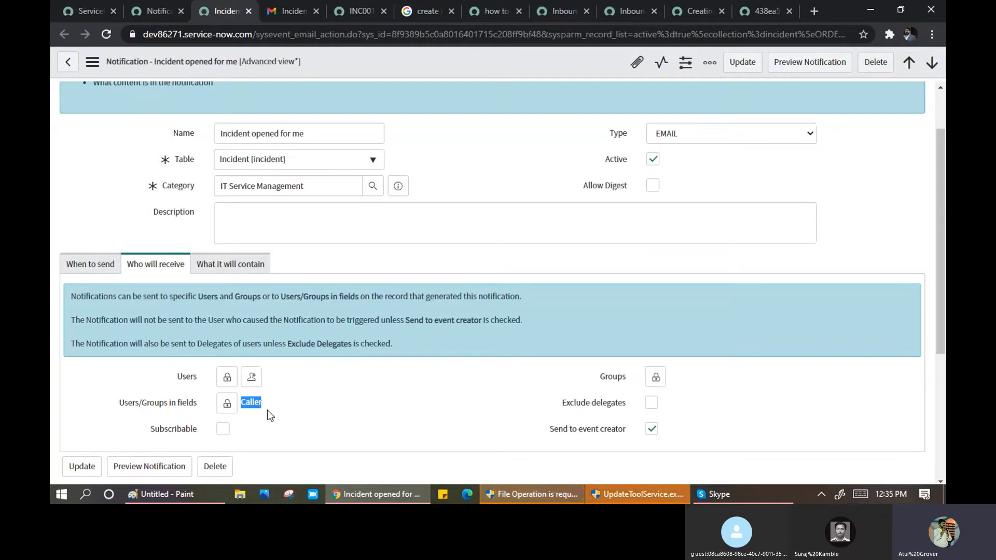
scroll(267, 410, down, 1)
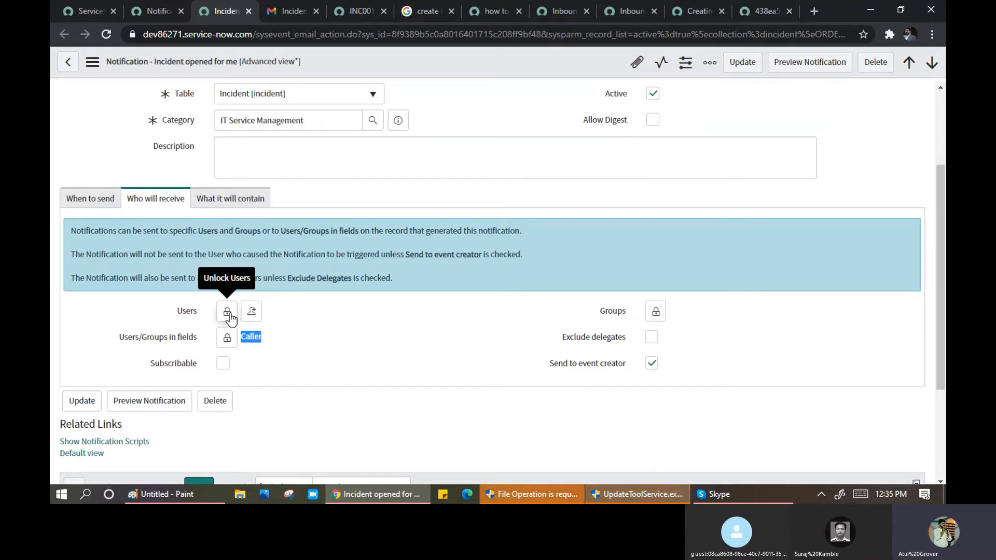
click(153, 12)
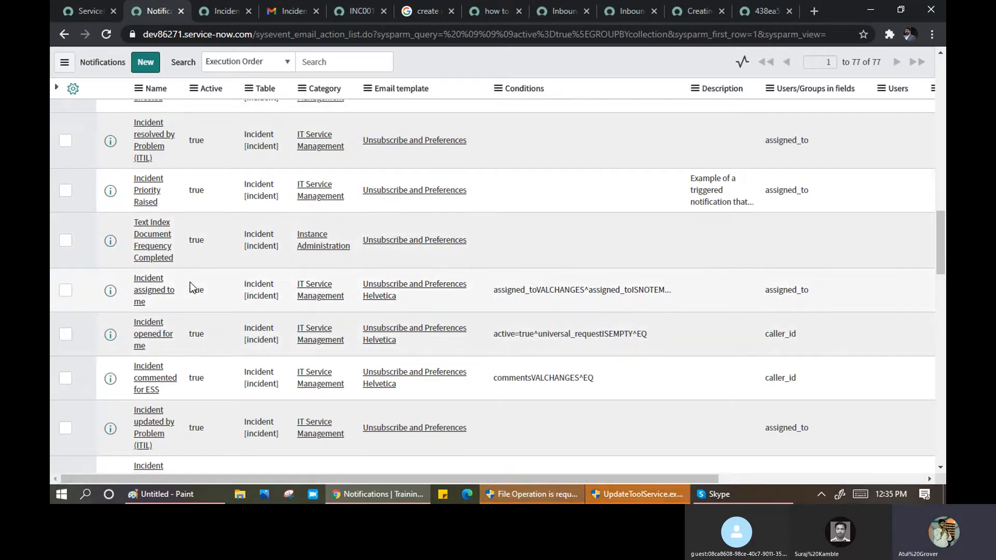
- Find 'Incident assigned to my group' in the Notifications list and open it separately
key(ctrl+f)
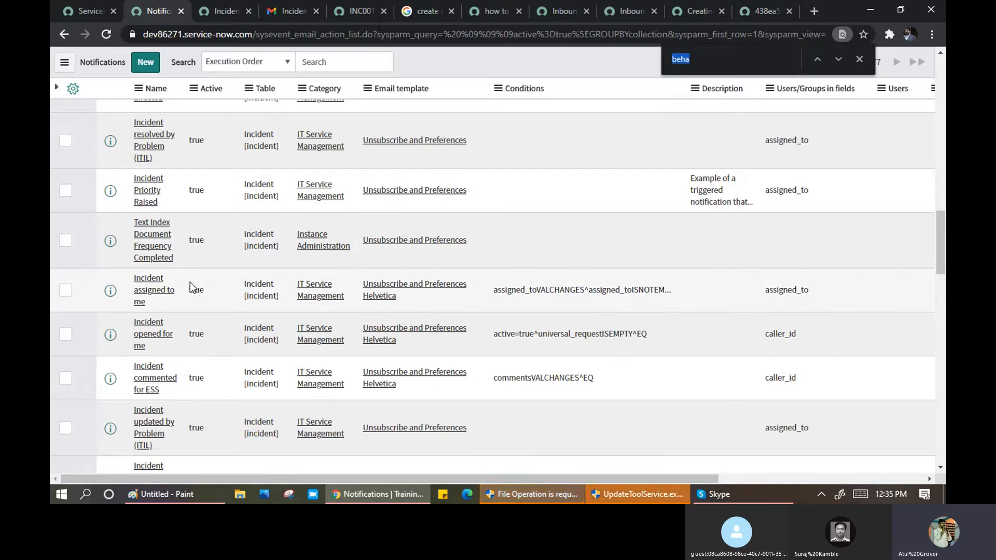
text(grou)
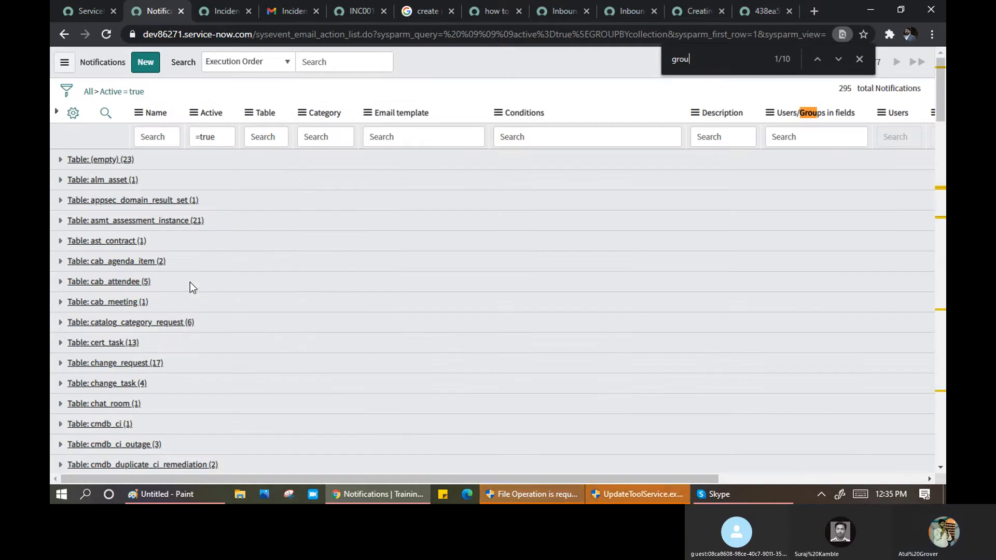
key(Return)
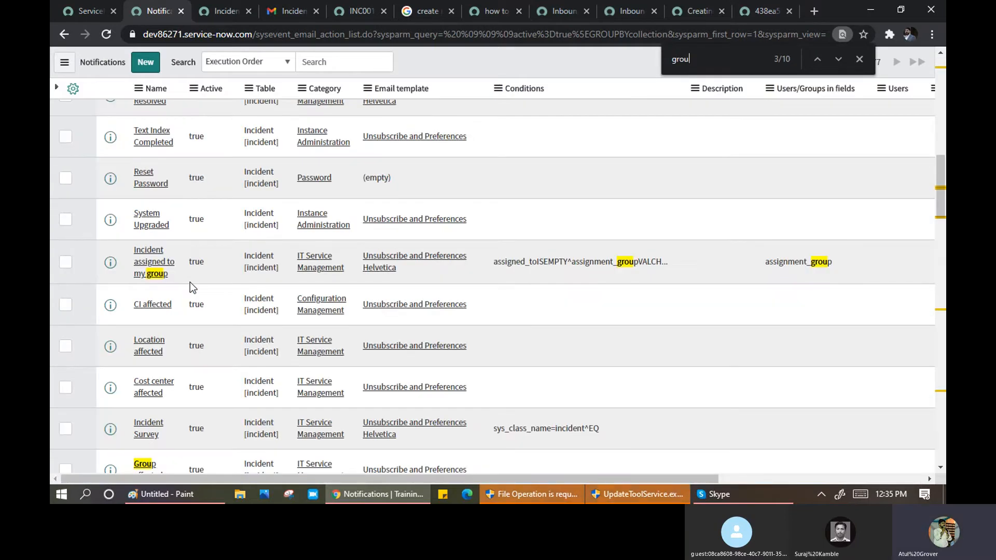
middle_click(153, 267)
click(212, 12)
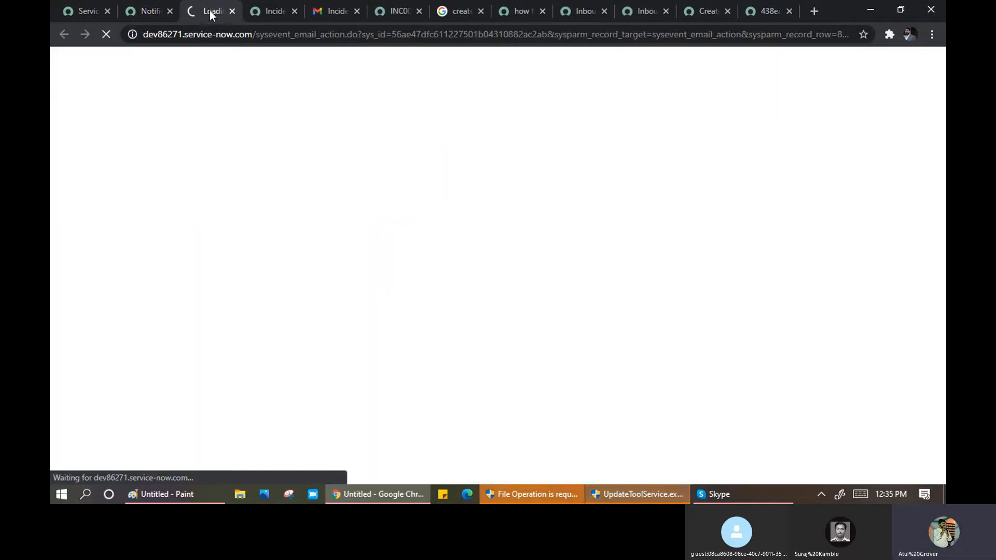
- Filter the navigator for 'assigned to me' and check that notification's Assignment group recipient
click(82, 11)
click(130, 100)
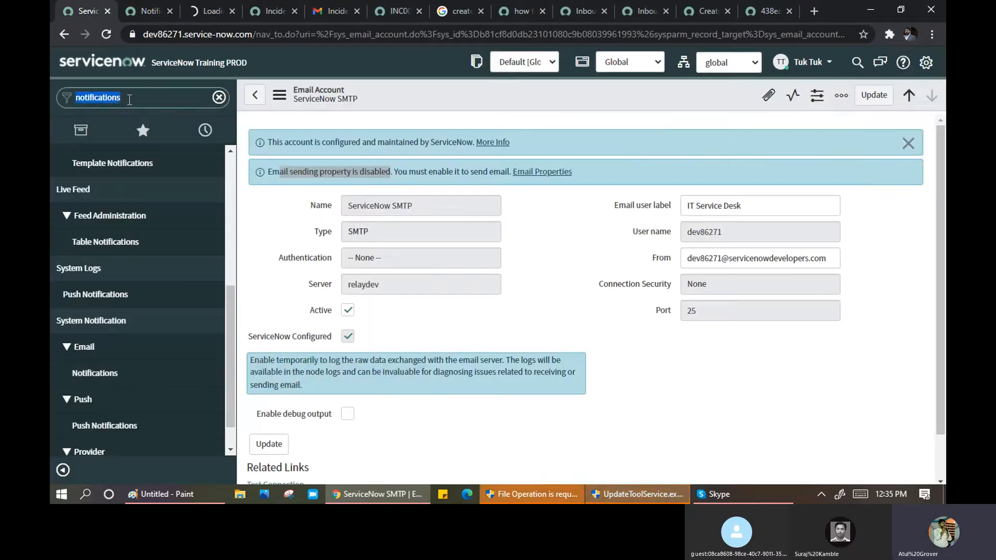
text(a)
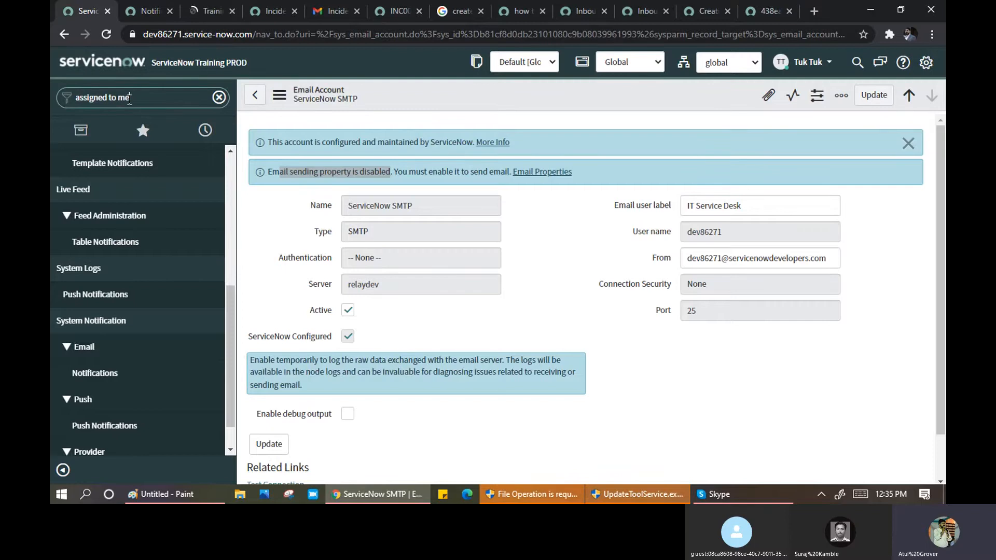
text(ssigned to me)
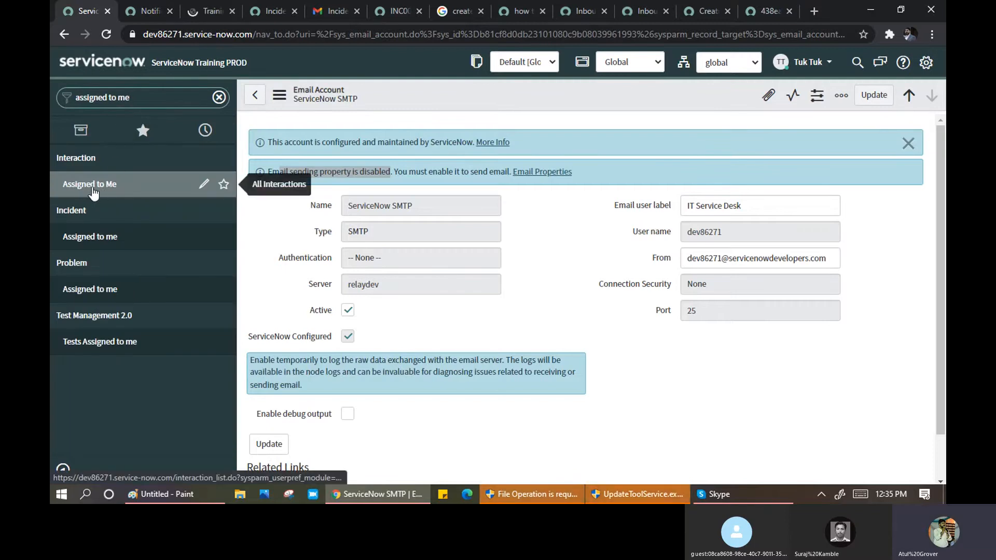
click(207, 14)
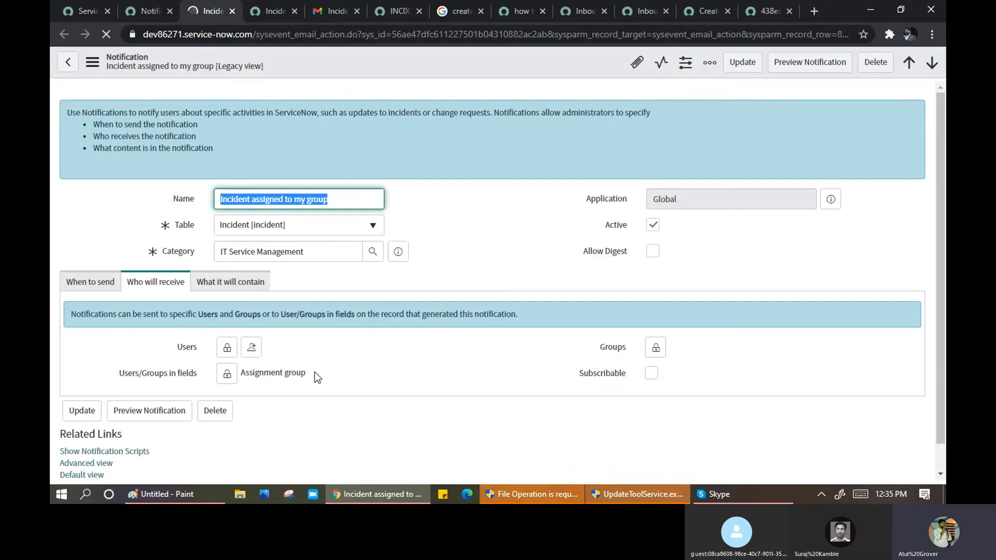
drag(306, 373, 249, 377)
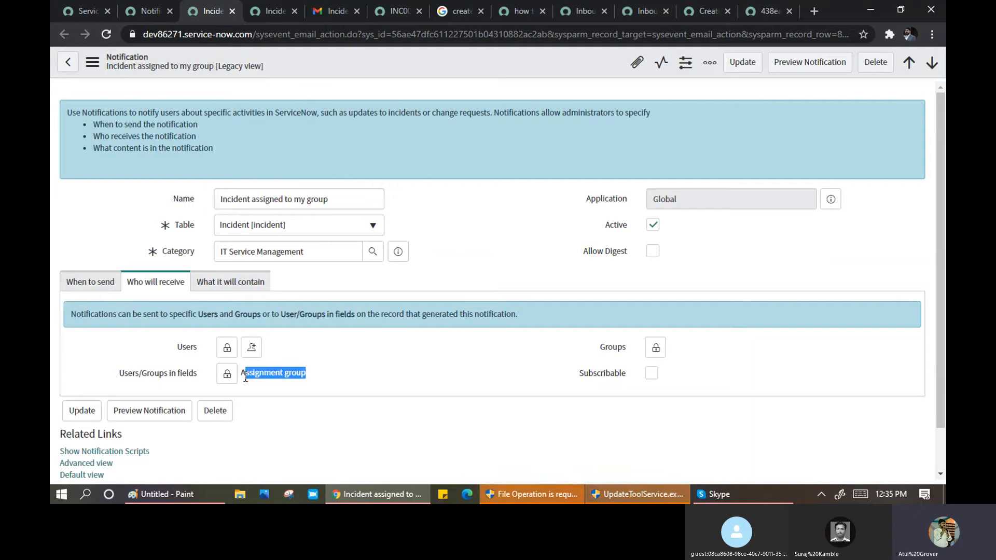
- Close the caller preview on INC0010037 and return to the Incident opened for me notification
click(270, 11)
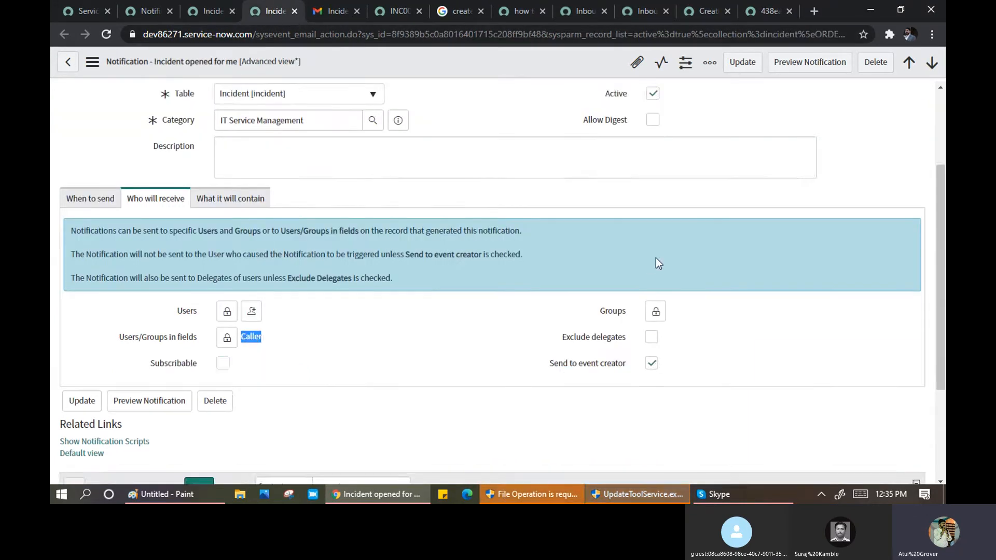
click(382, 13)
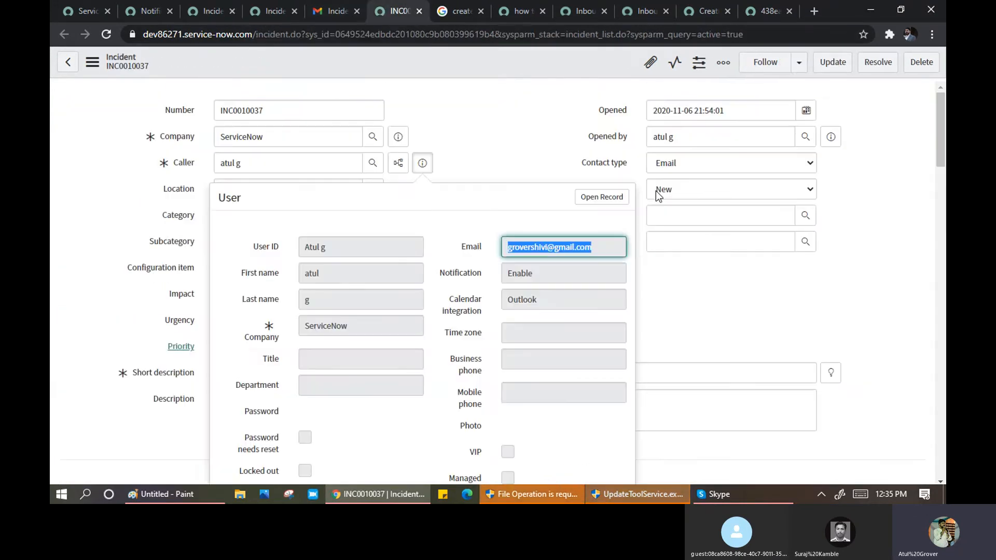
key(Escape)
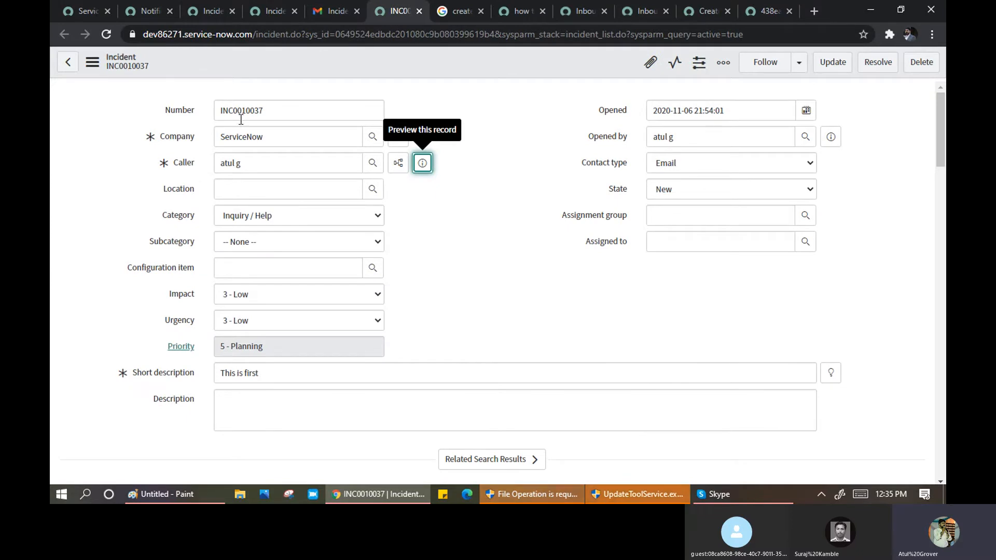
click(148, 11)
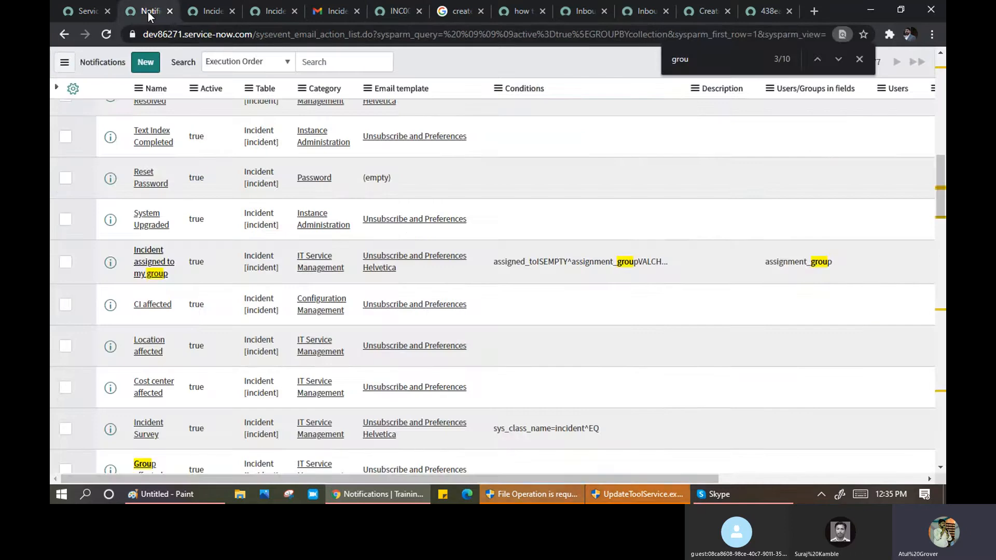
click(212, 11)
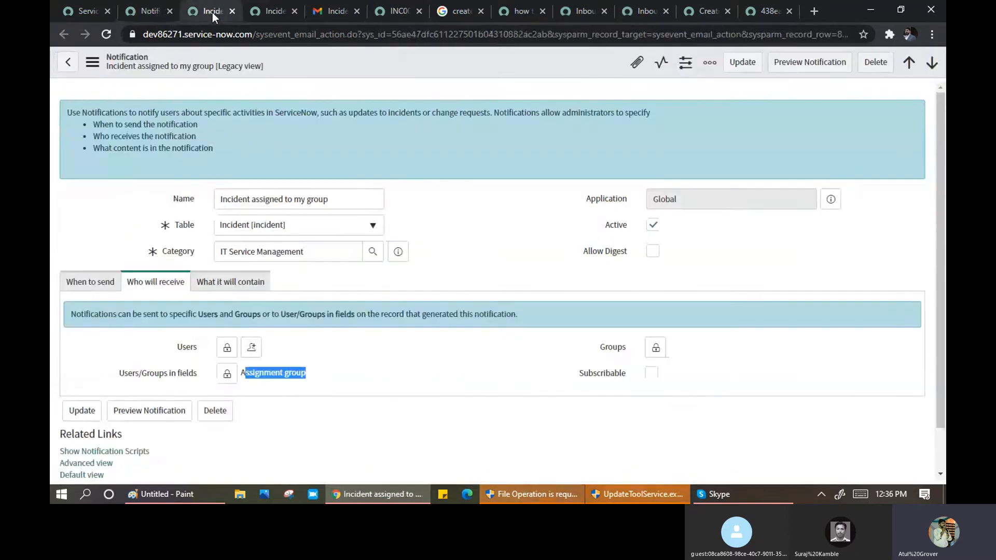
click(272, 11)
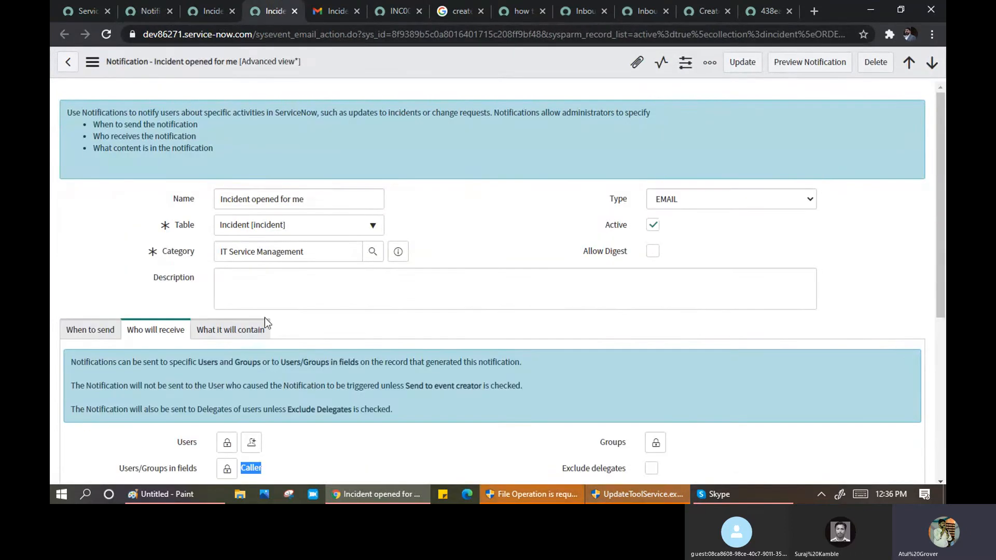
- Keep the email content type as HTML only with attachments left off
click(228, 331)
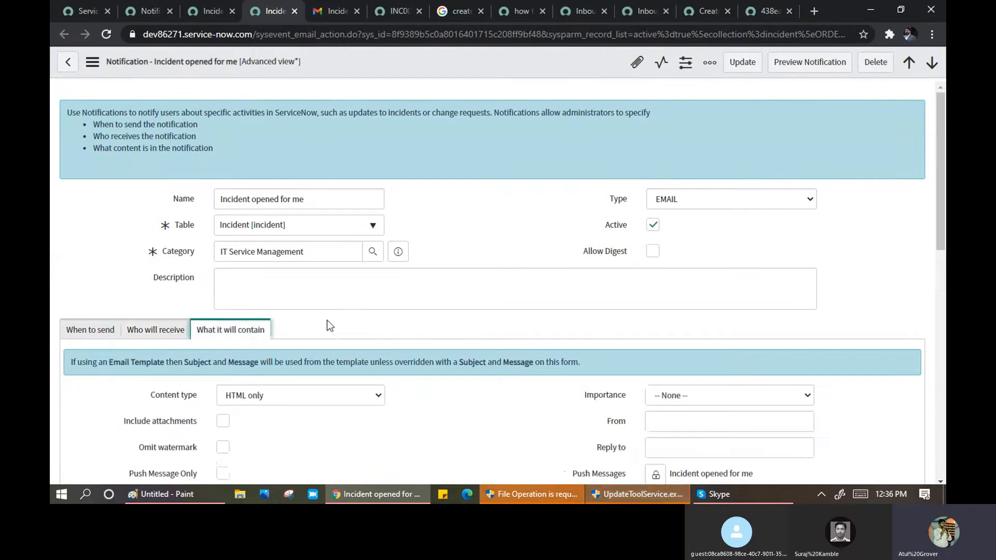
scroll(325, 322, down, 3)
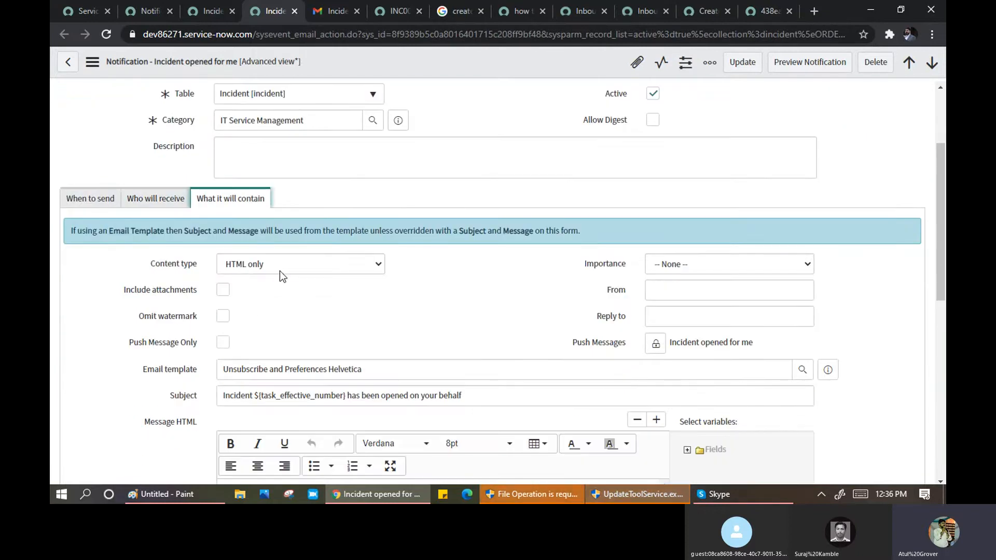
click(279, 270)
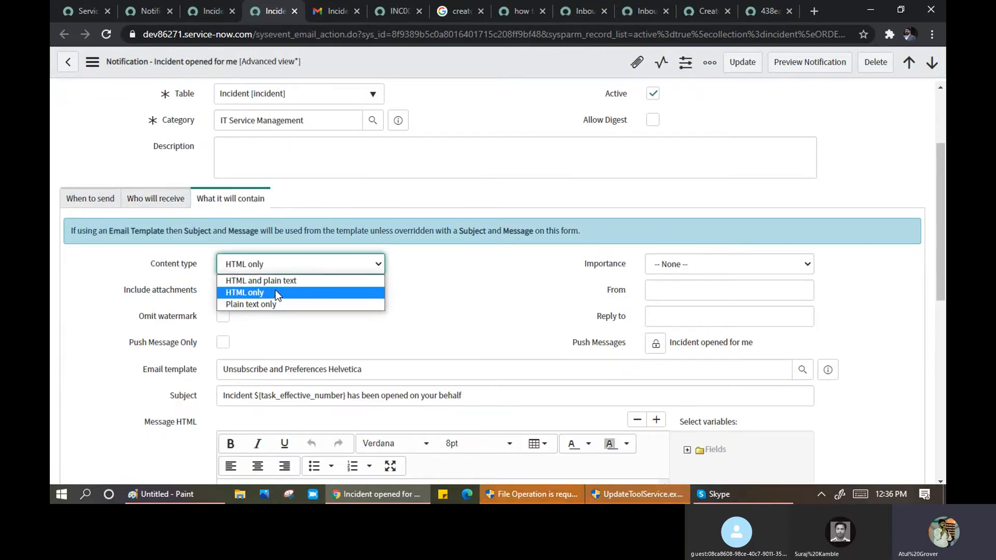
click(272, 294)
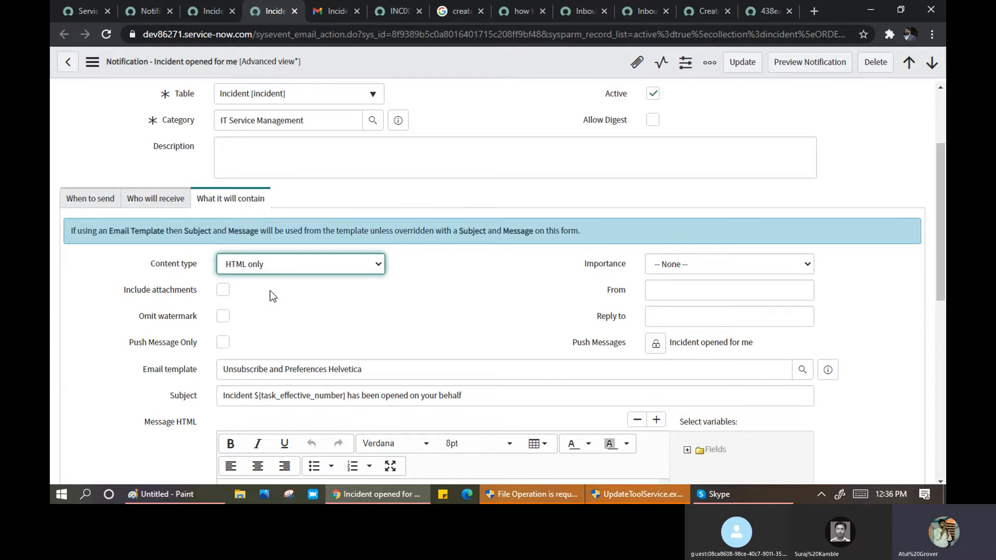
click(225, 291)
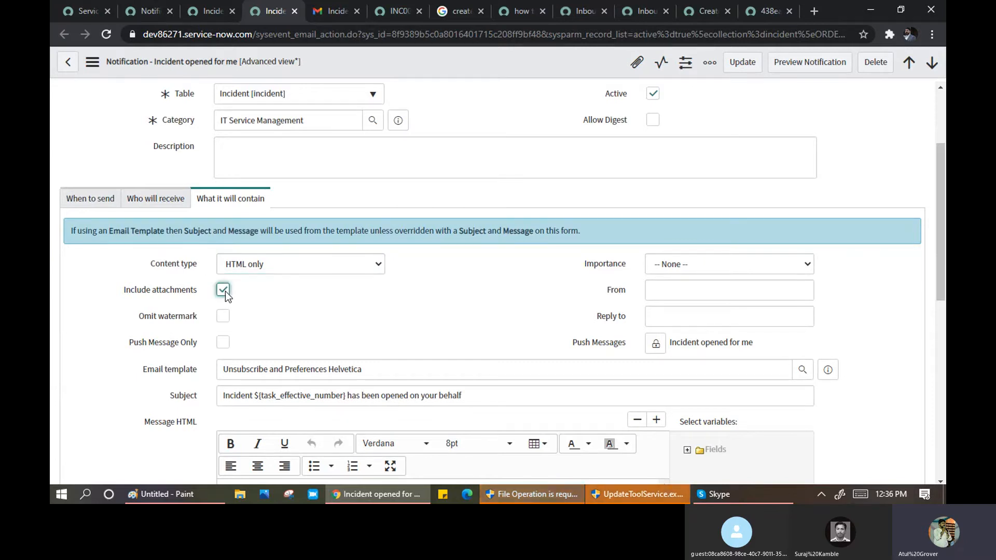
click(225, 290)
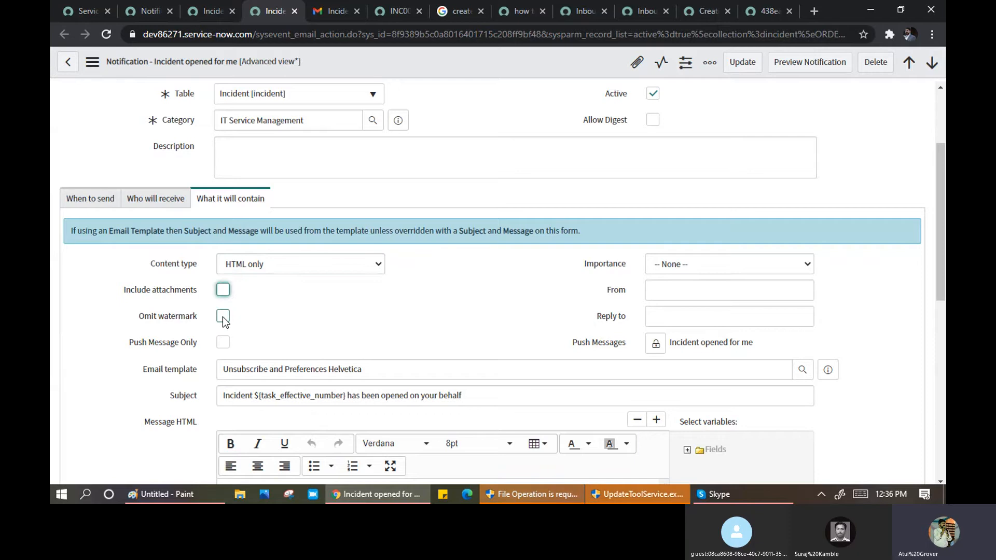
- Review the From, Importance and Reply to fields, email template and subject's incident number variable
click(690, 294)
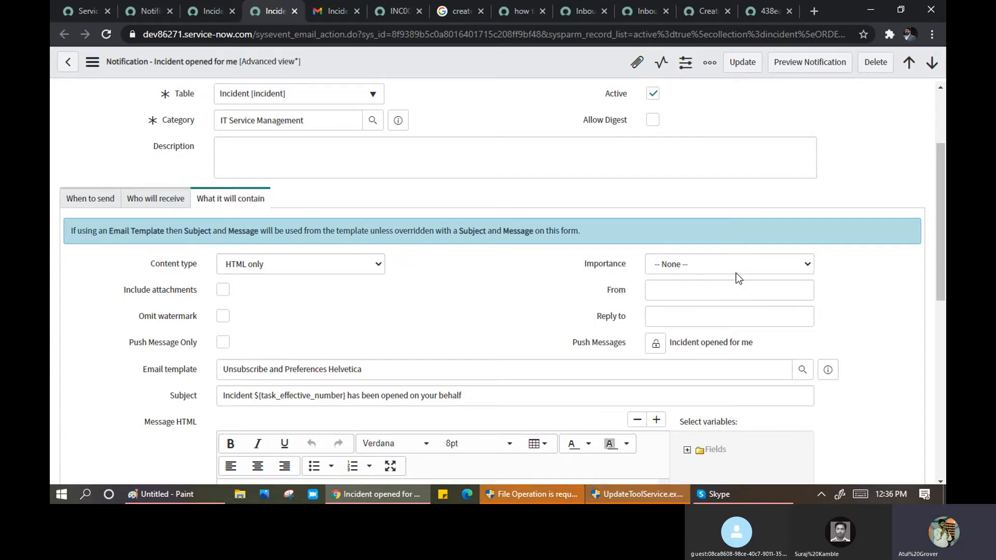
click(725, 263)
key(Tab)
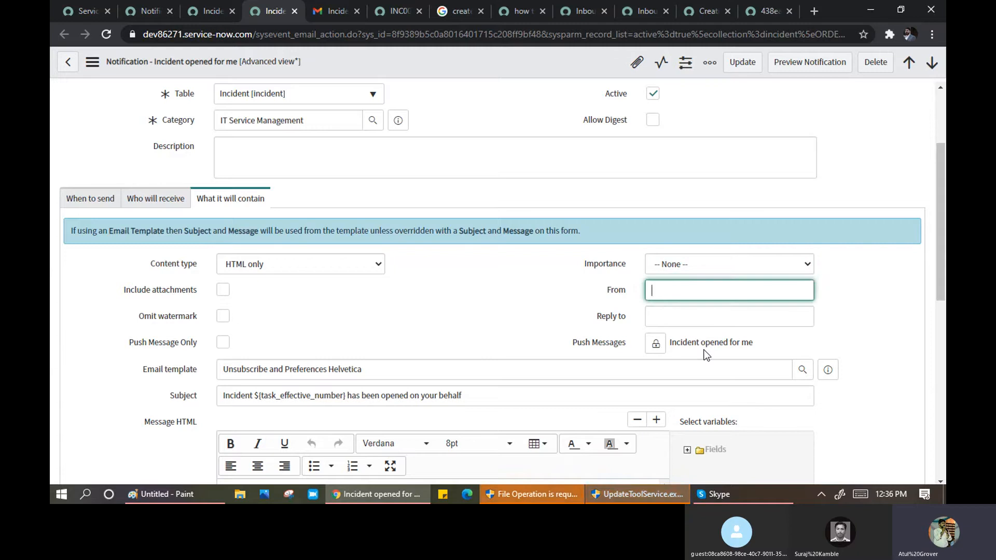
click(687, 317)
key(Escape)
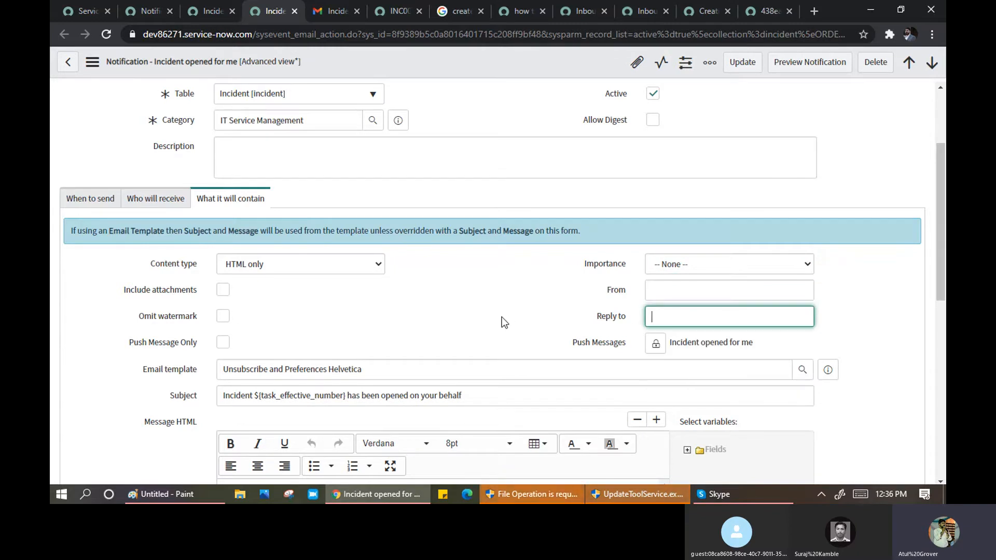
scroll(502, 316, down, 1)
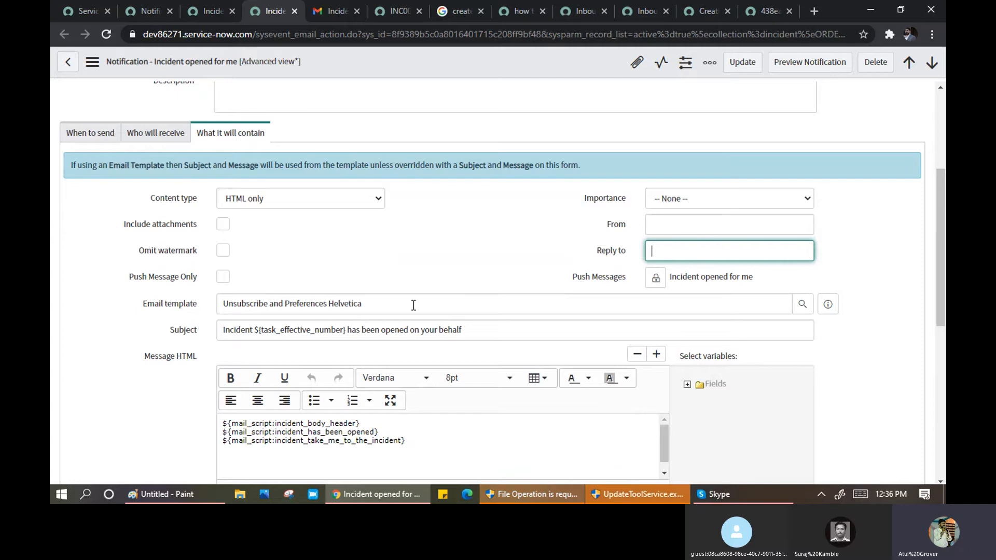
drag(368, 304, 220, 304)
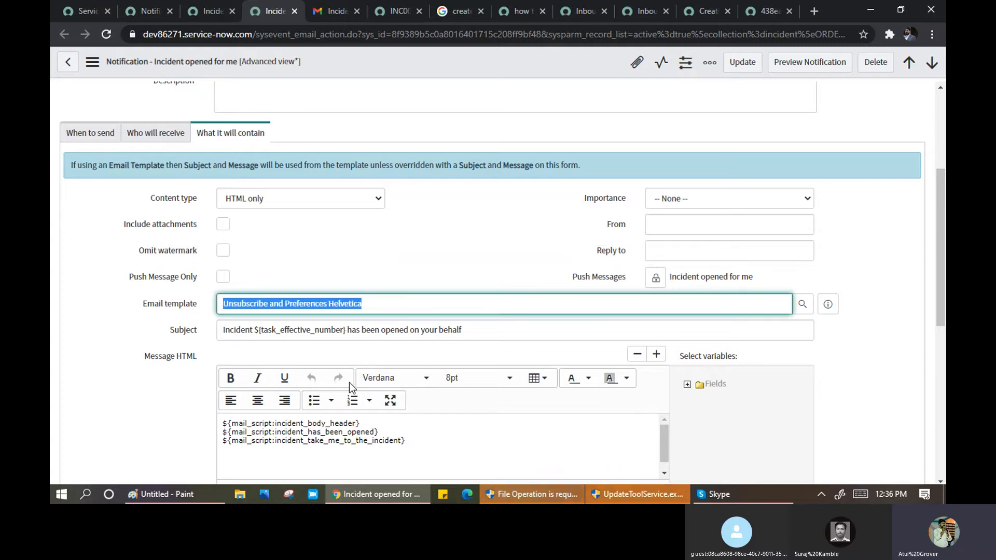
drag(226, 330, 348, 332)
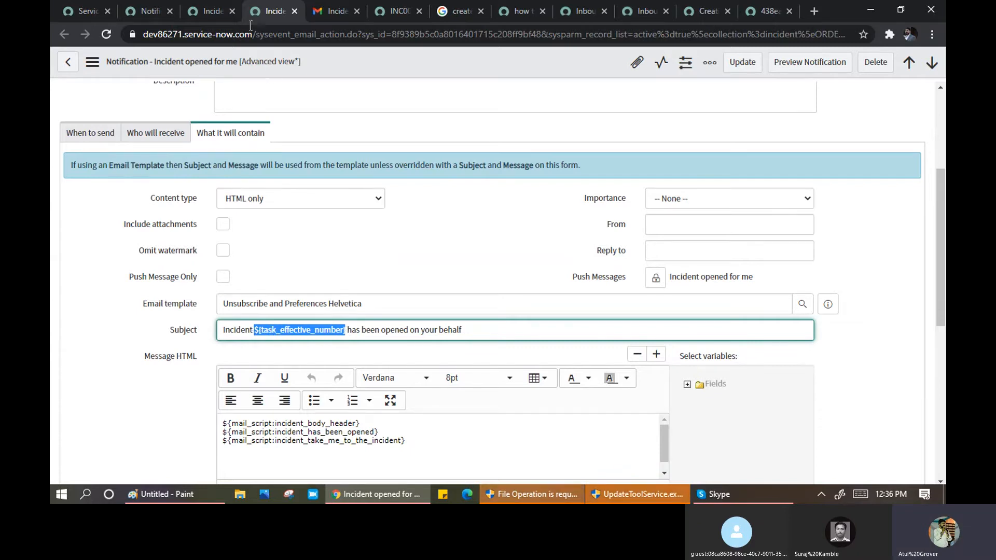
- Compare with the received Gmail email by highlighting INC0010037 in its subject
click(215, 10)
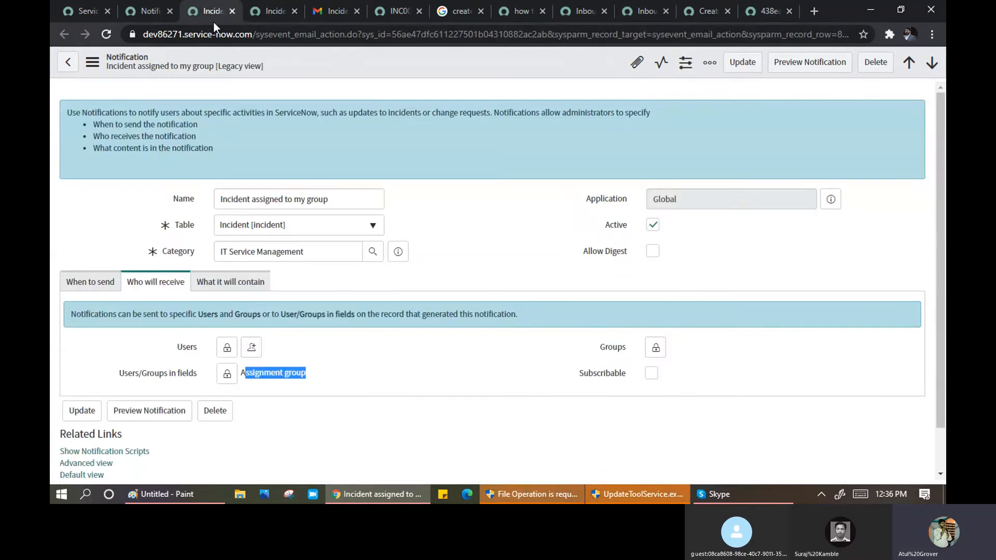
click(395, 11)
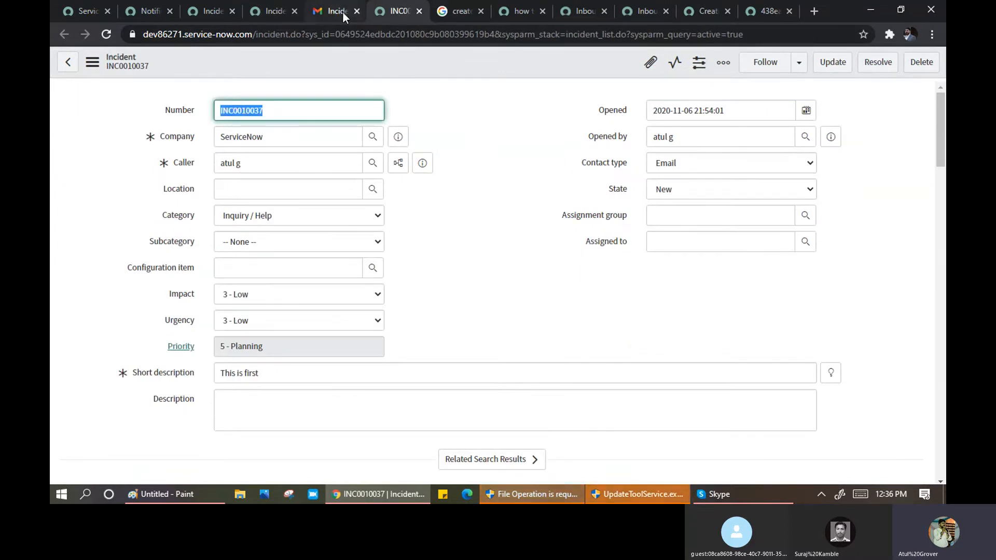
click(325, 12)
double_click(349, 143)
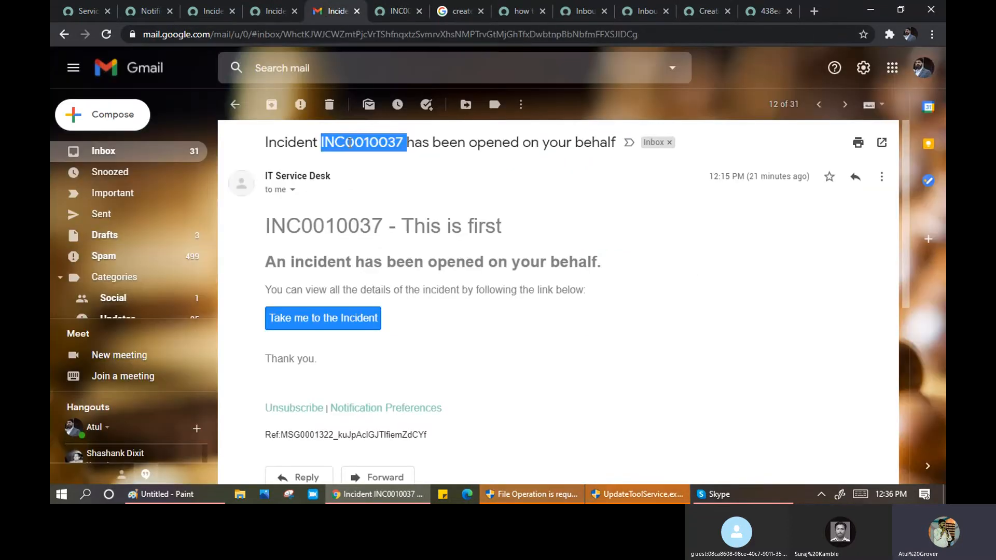
click(291, 143)
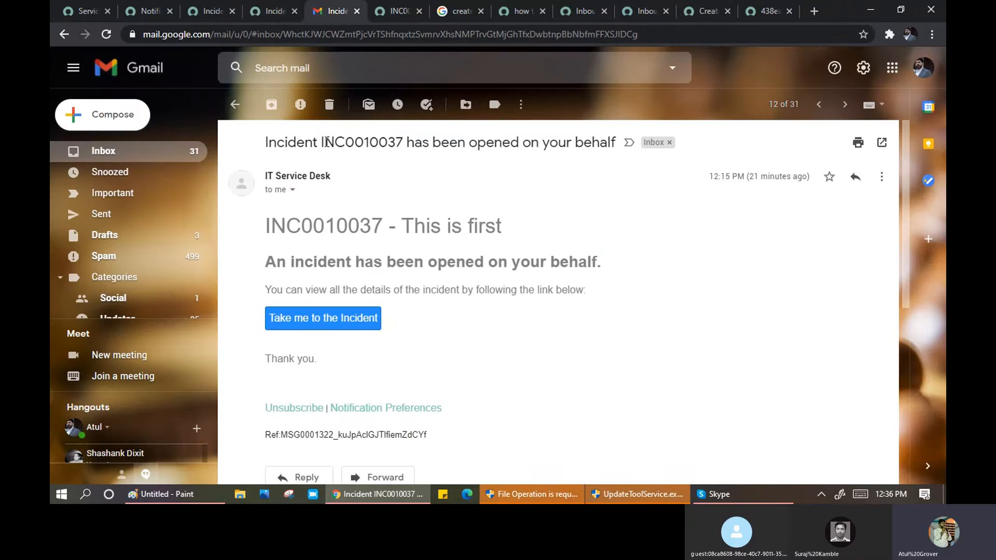
drag(320, 144, 396, 148)
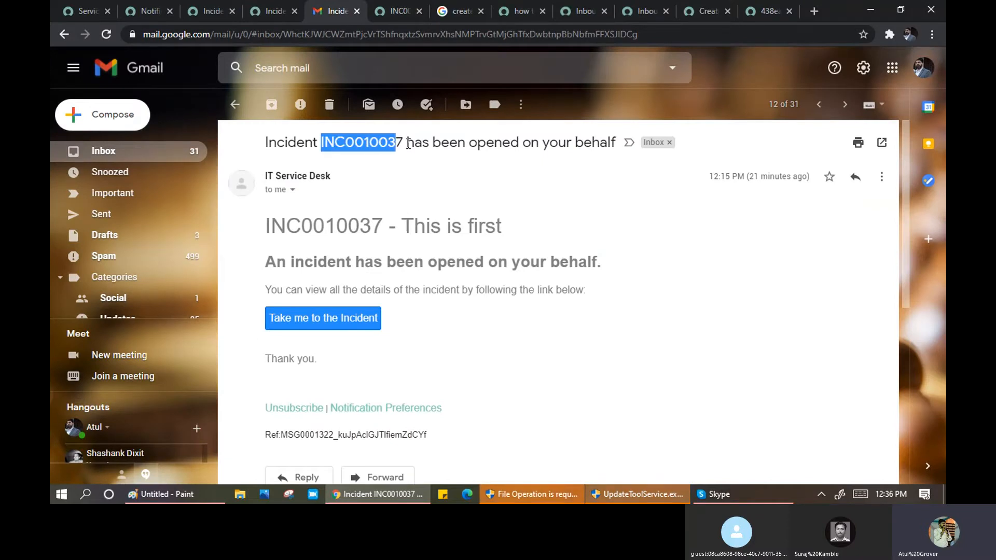
- Check the subject's 'has been opened on your behalf' text and expand the message editor to full screen
click(276, 13)
drag(469, 329, 349, 324)
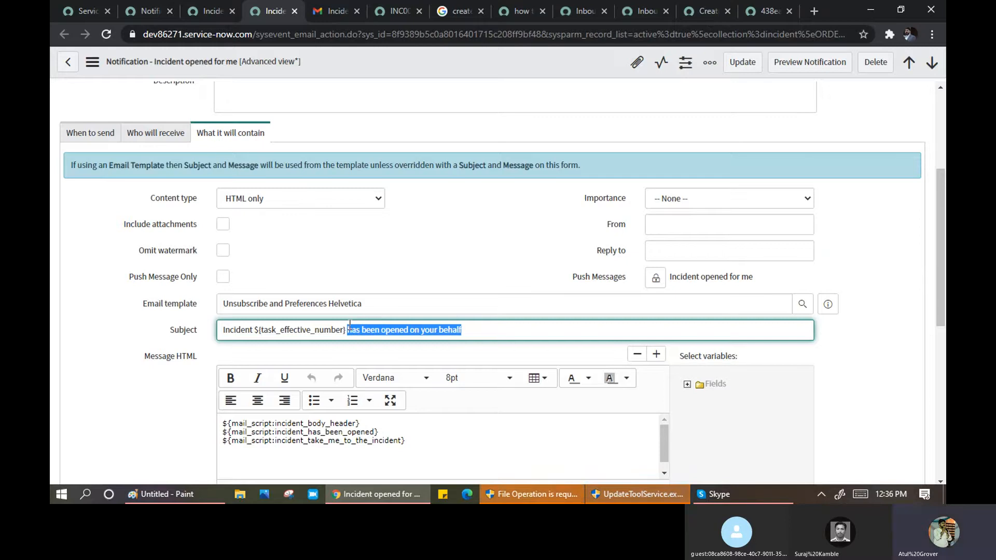
scroll(596, 434, down, 1)
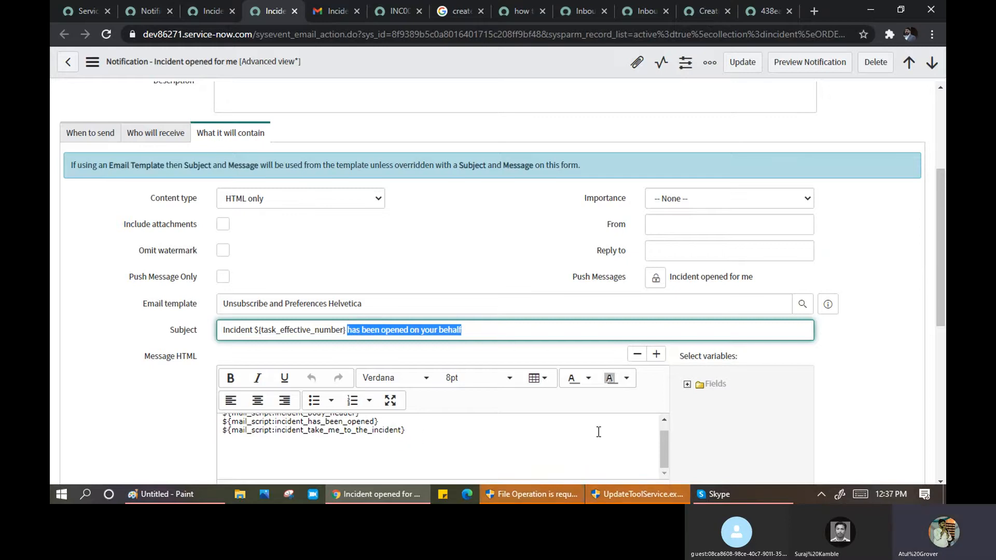
scroll(940, 284, down, 5)
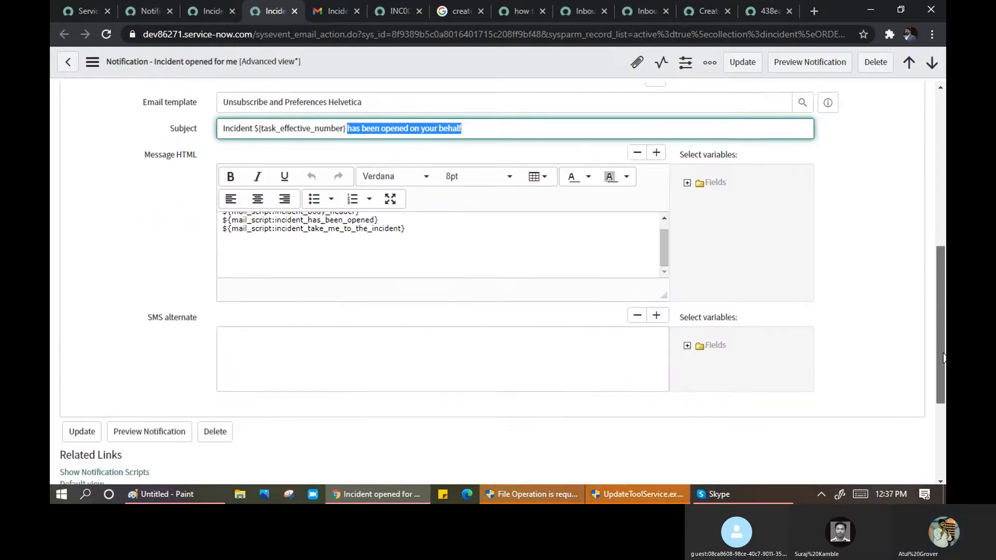
click(390, 152)
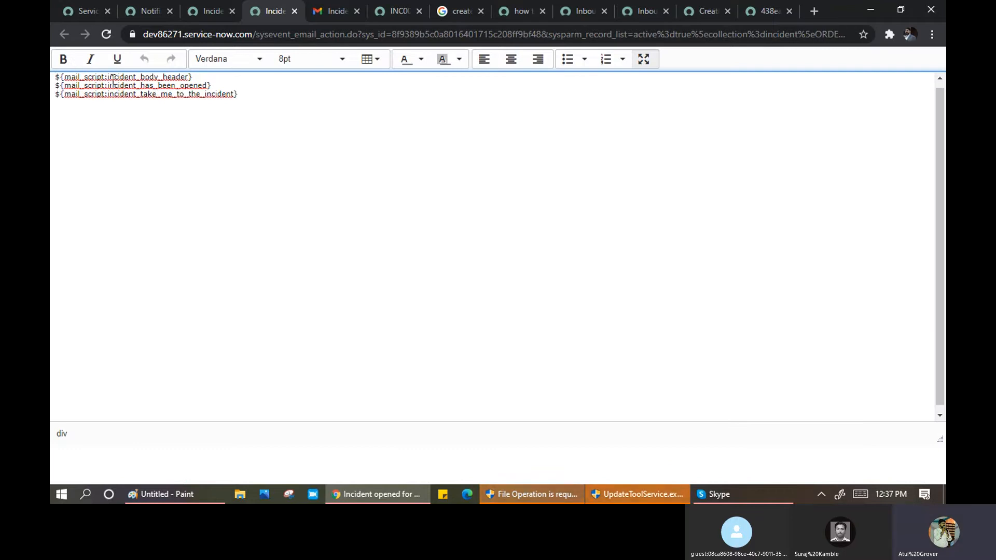
- Compare the Gmail email's heading incident number and body down to the Ref line with the editor
click(392, 10)
click(338, 13)
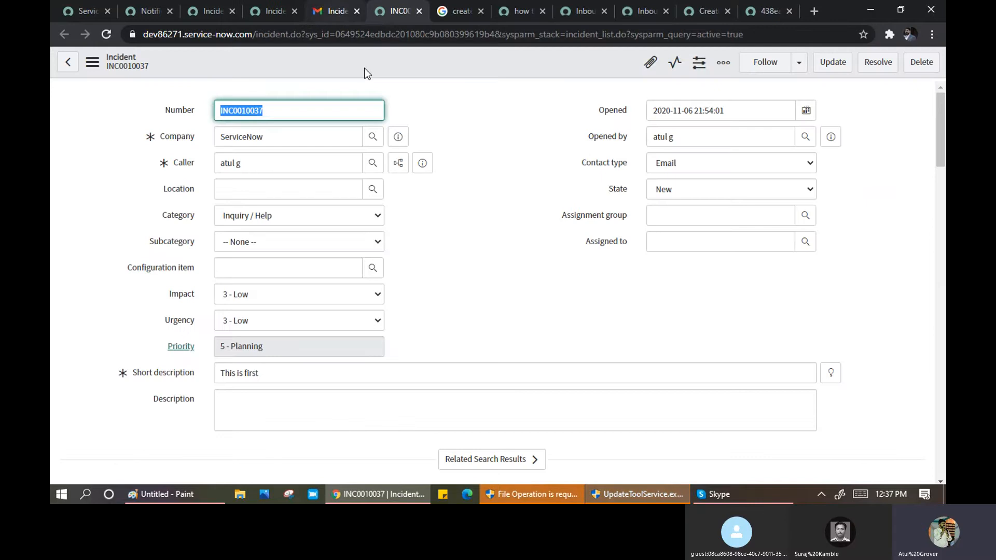
drag(270, 224, 382, 226)
click(276, 12)
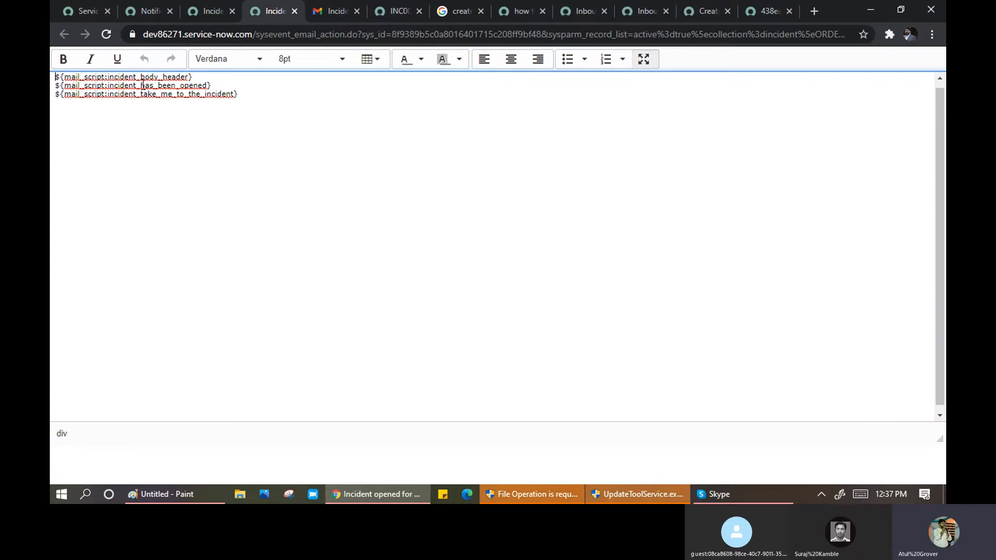
click(332, 15)
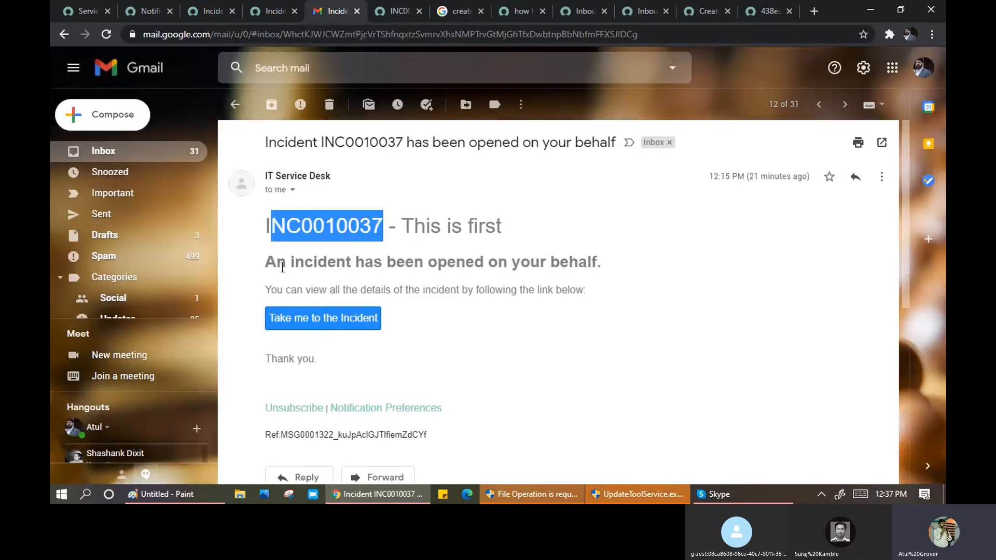
drag(267, 263, 487, 271)
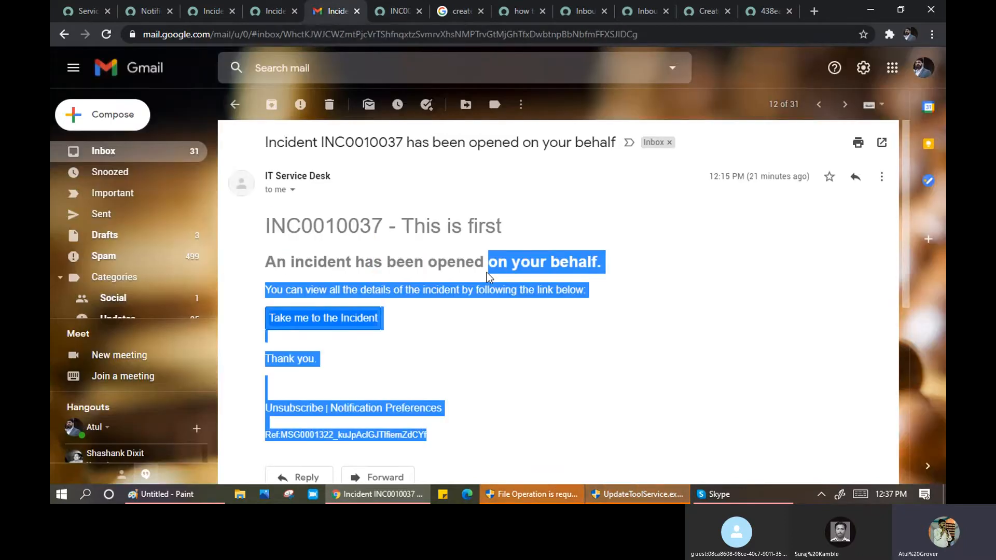
click(272, 11)
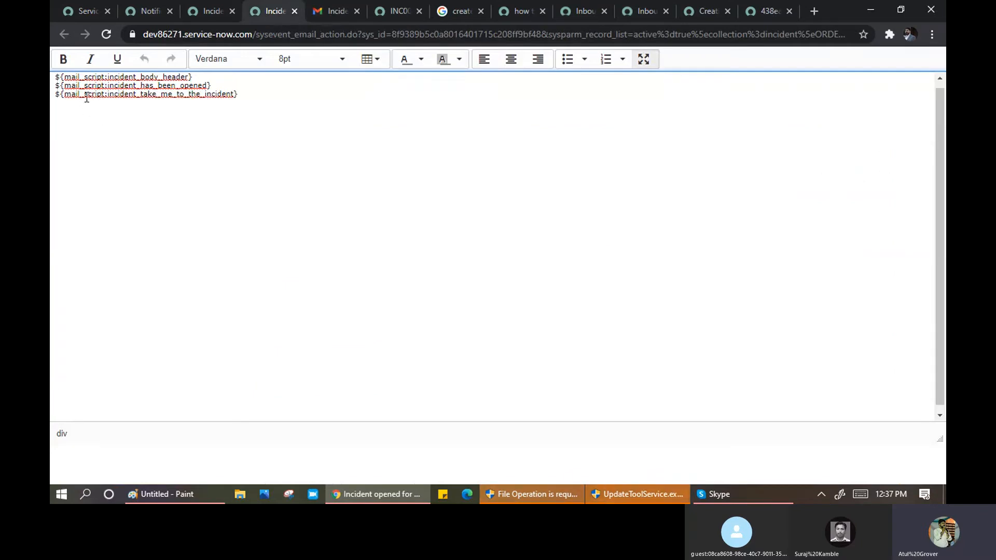
click(330, 13)
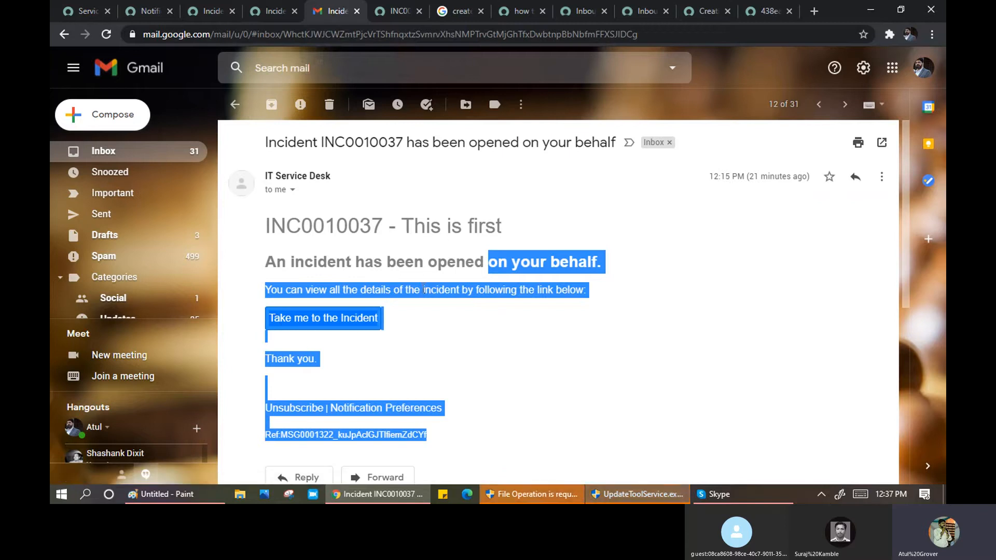
click(382, 359)
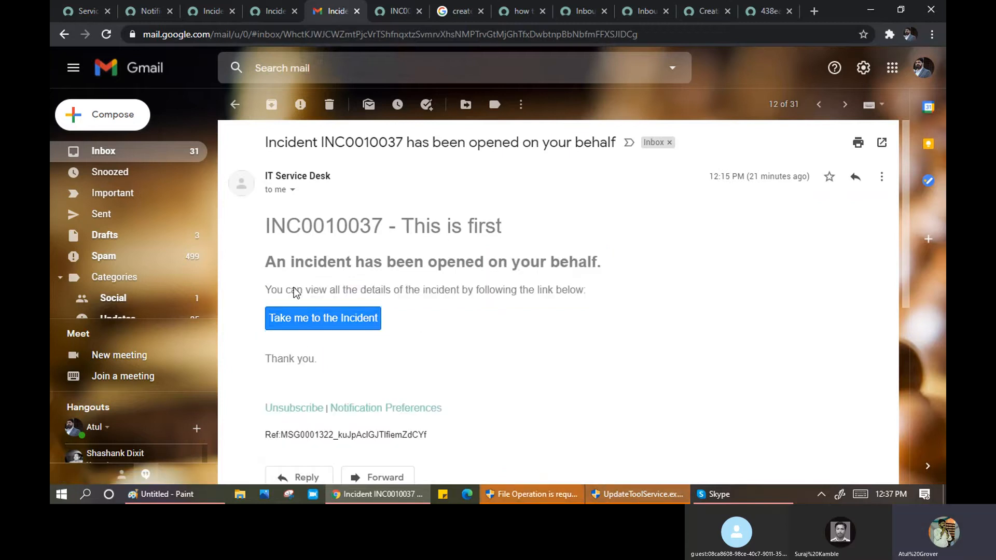
- Select all three mail_script lines in the full-screen message editor
click(270, 12)
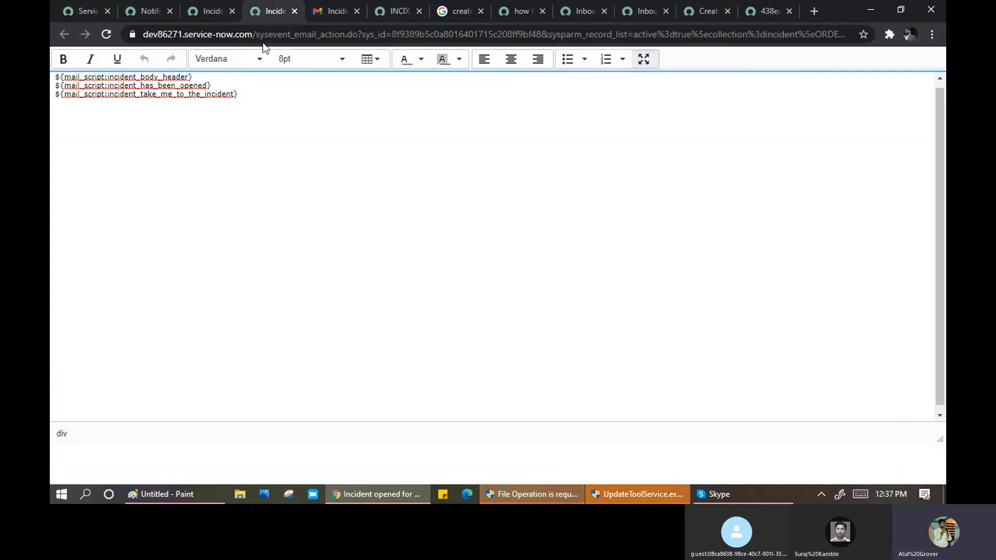
drag(251, 95, 202, 94)
key(ctrl+a)
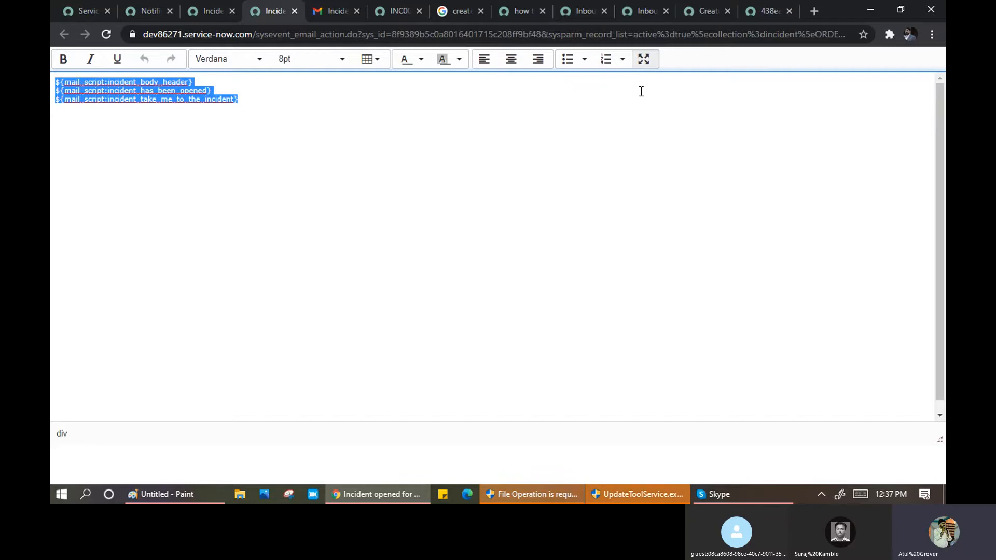
- Replace the mail_script lines with Caller Business phone, City and Created variables
click(643, 59)
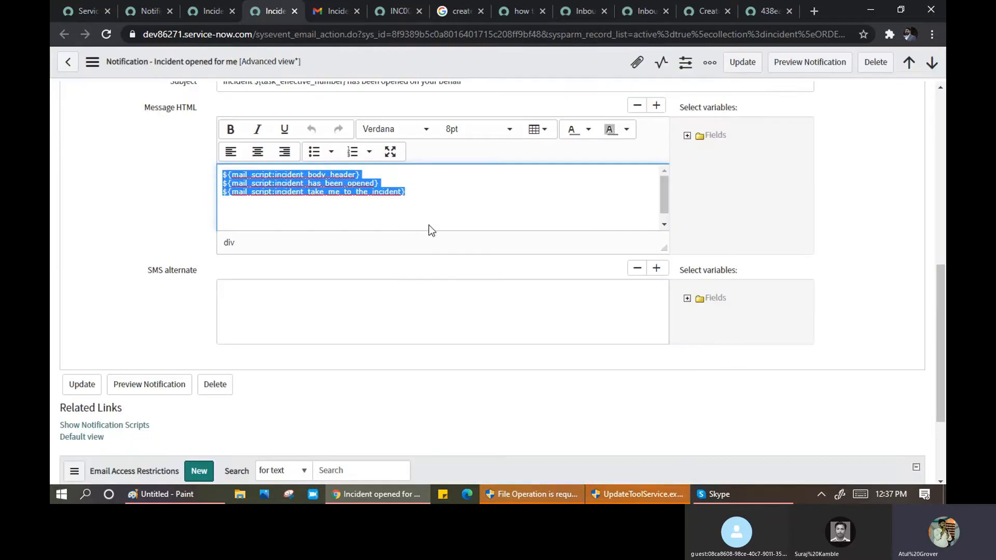
click(686, 136)
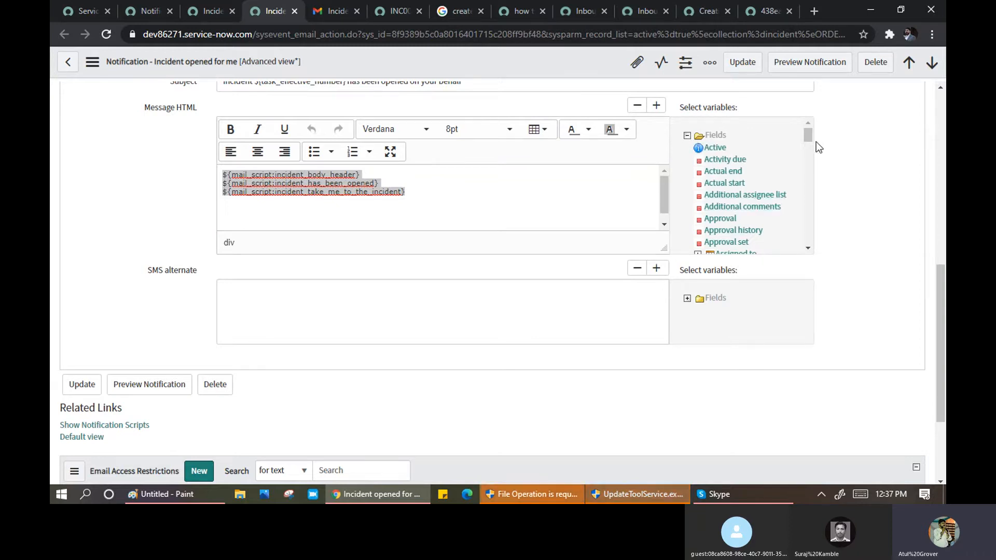
drag(807, 136, 808, 153)
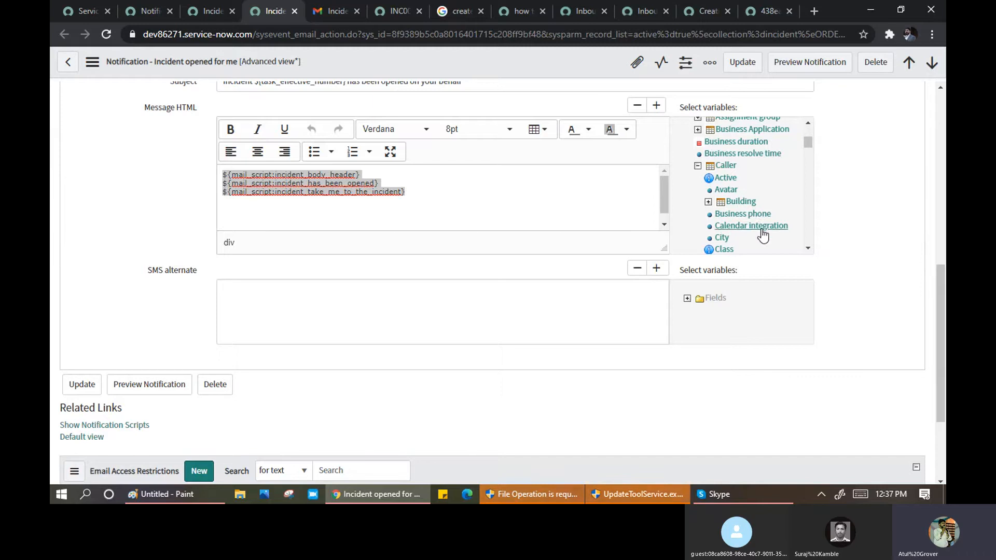
click(757, 218)
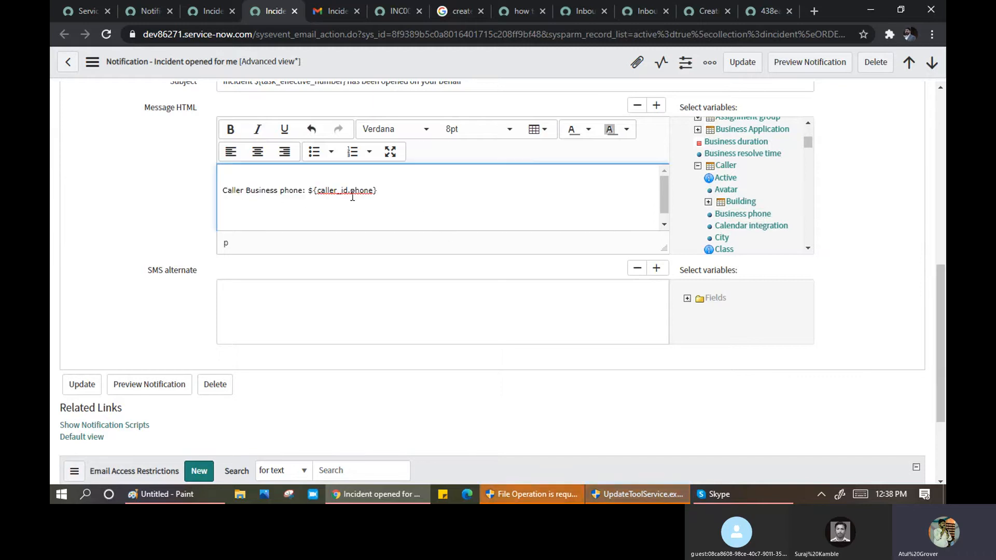
click(725, 239)
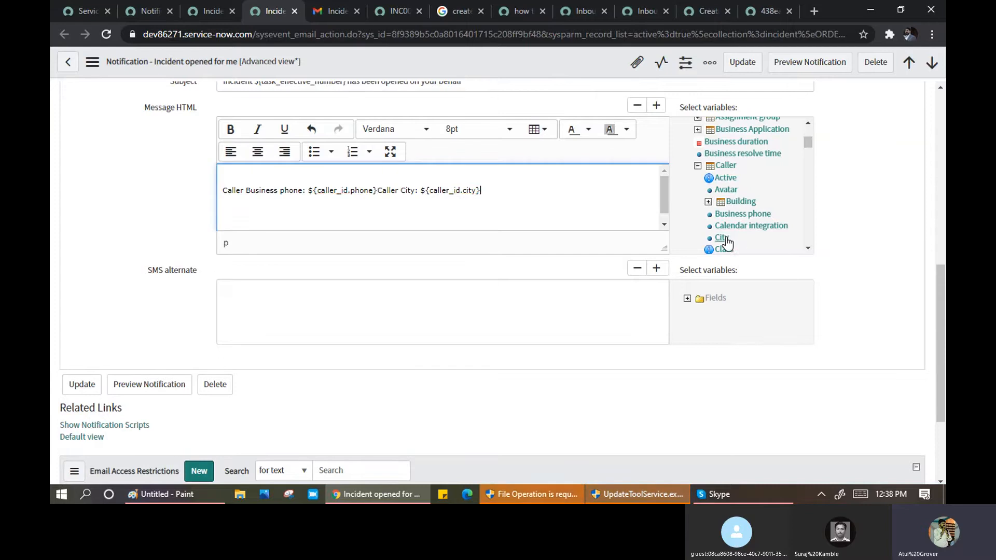
click(807, 247)
click(807, 246)
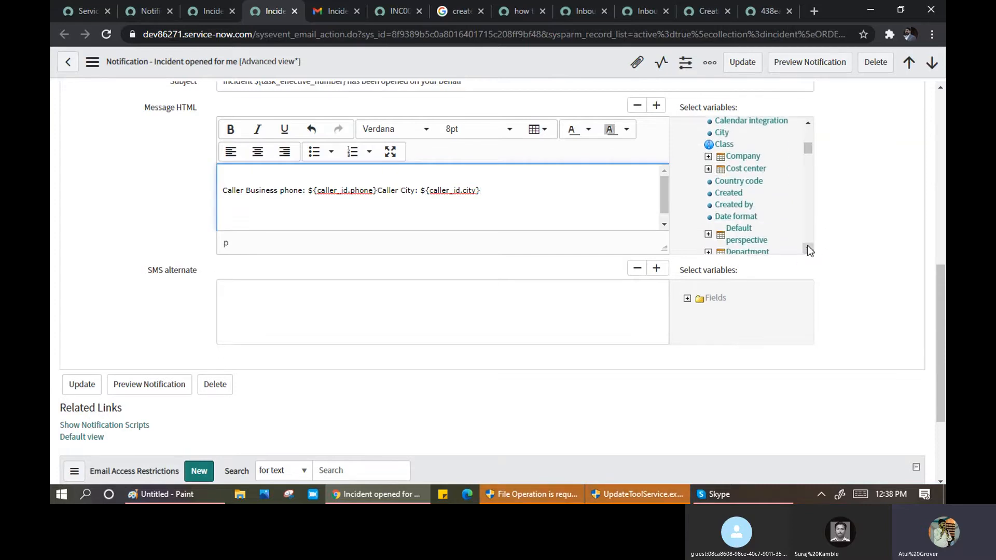
click(728, 193)
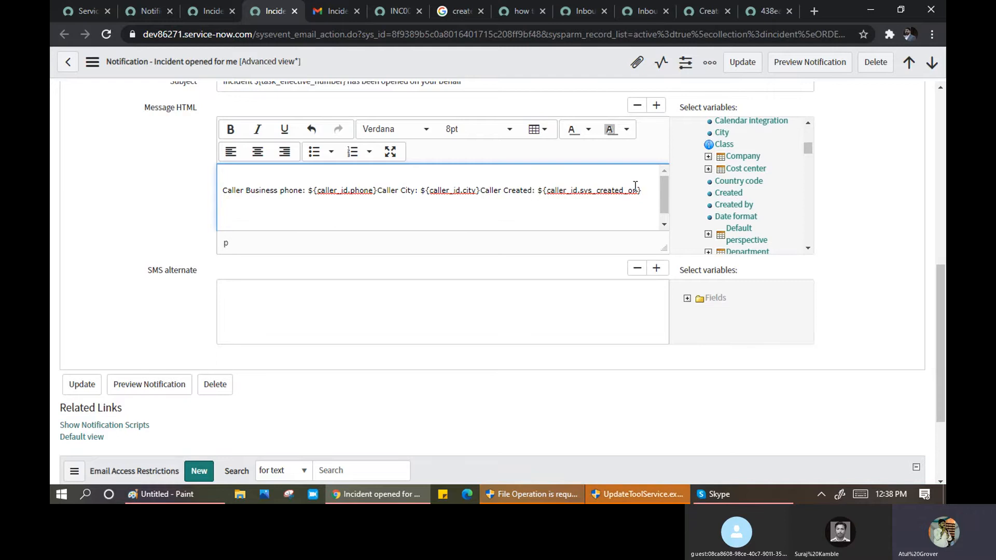
- Add Caller First name and Gender variables on new lines, then save the notification
key(Return)
key(Return)
scroll(657, 195, down, 1)
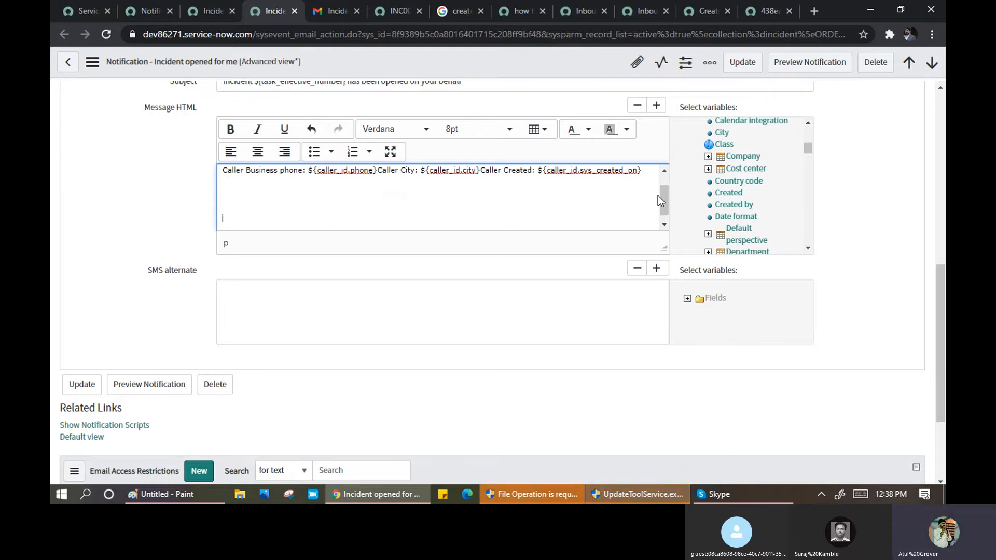
click(807, 249)
click(807, 249)
click(807, 249)
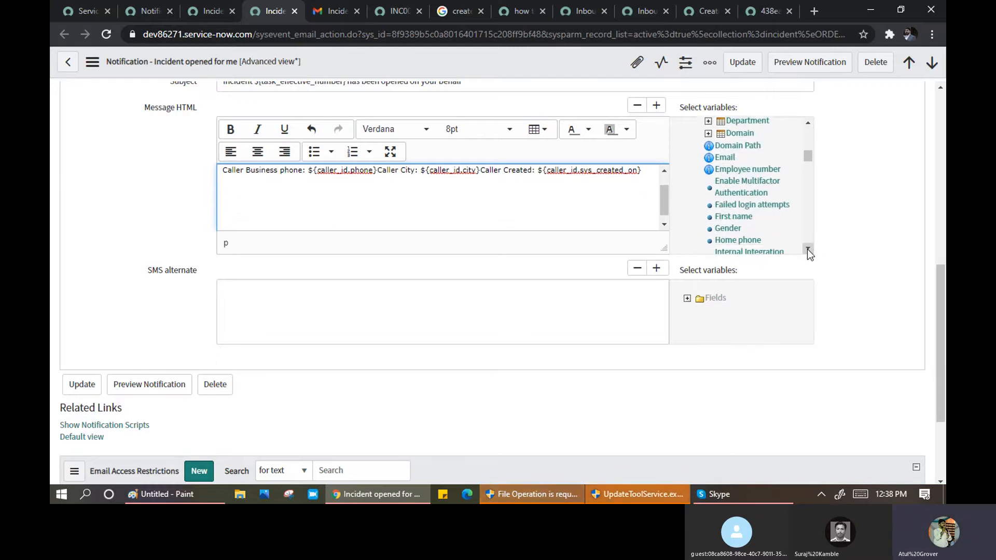
click(807, 249)
click(733, 190)
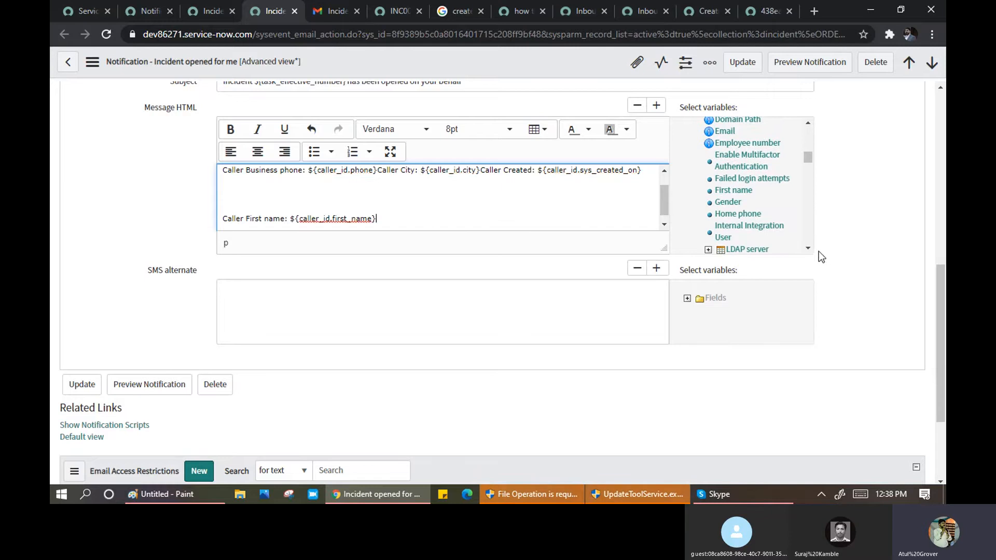
click(492, 218)
key(Return)
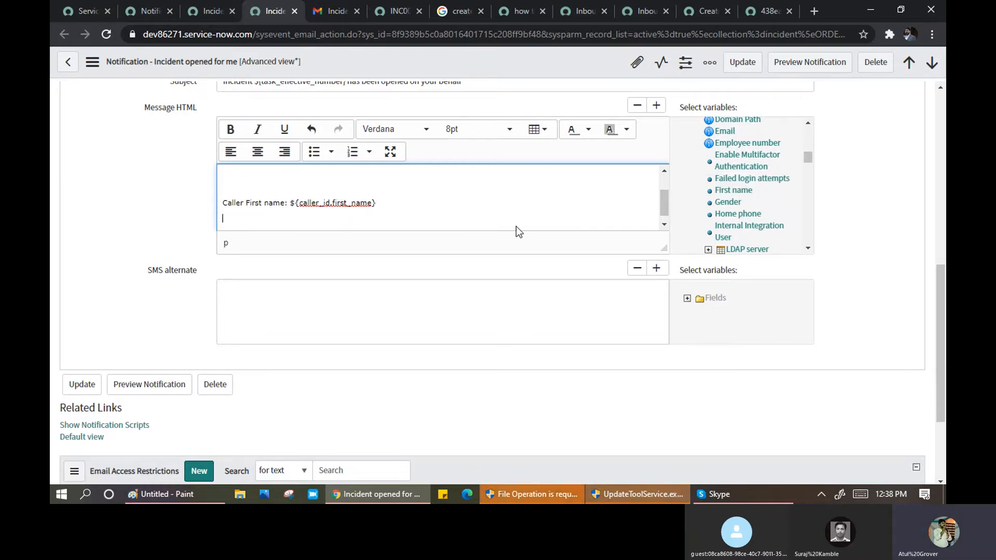
click(728, 201)
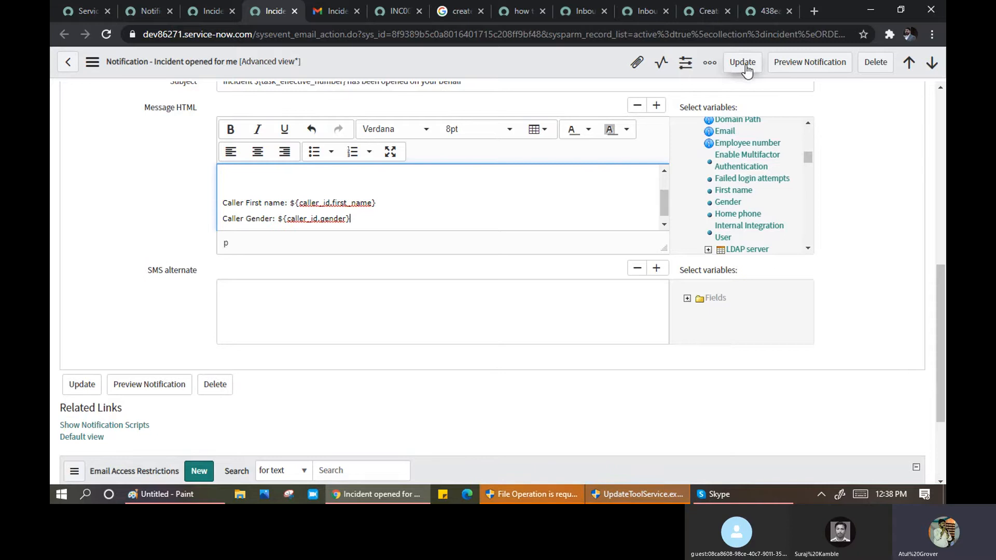
right_click(506, 64)
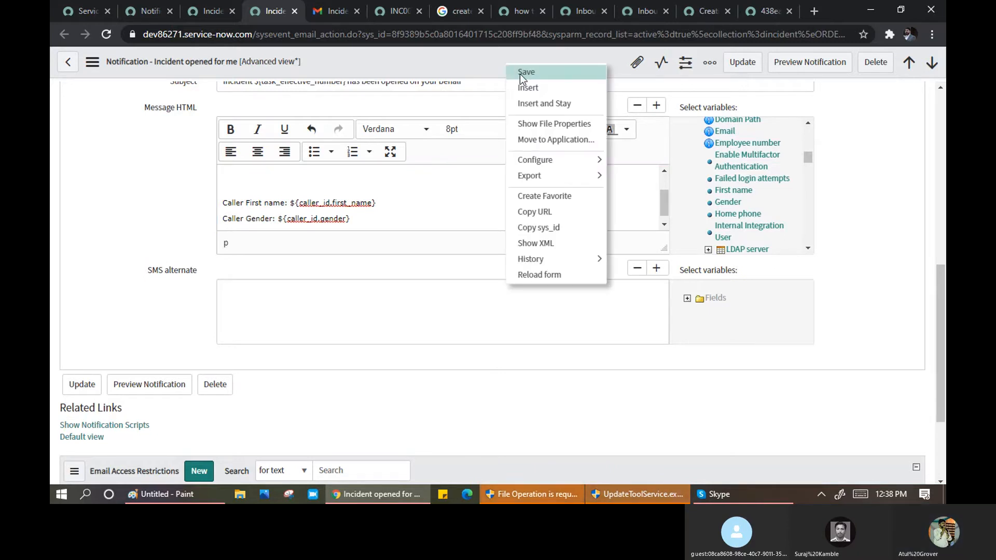
click(520, 73)
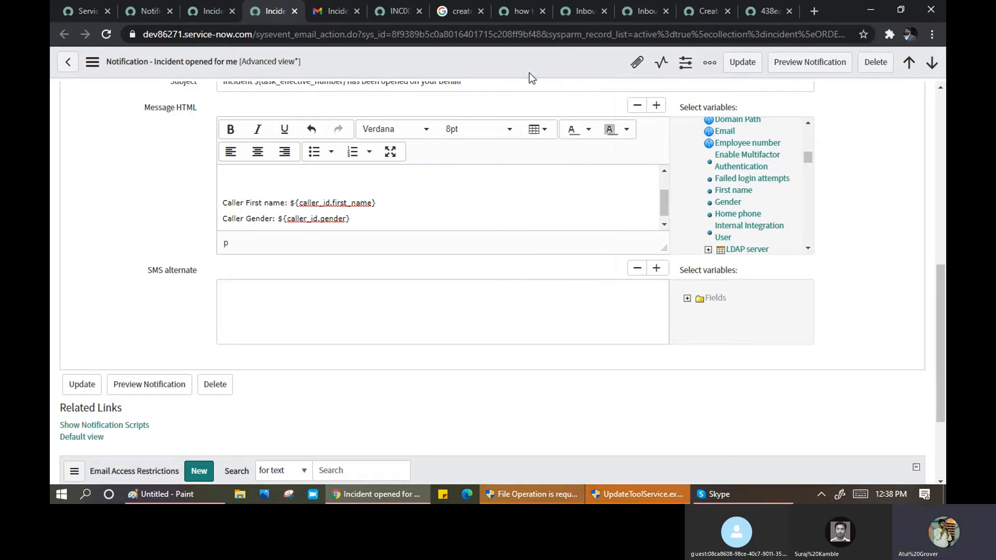
- Send 'Saturday Training Started' to the instance's IT Service Desk address, then refresh the inbox
click(332, 11)
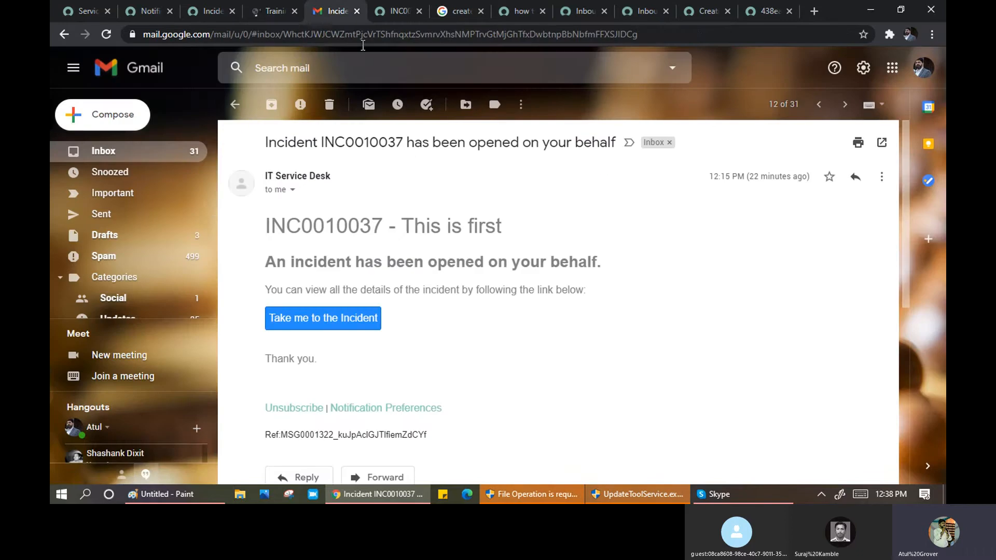
click(92, 116)
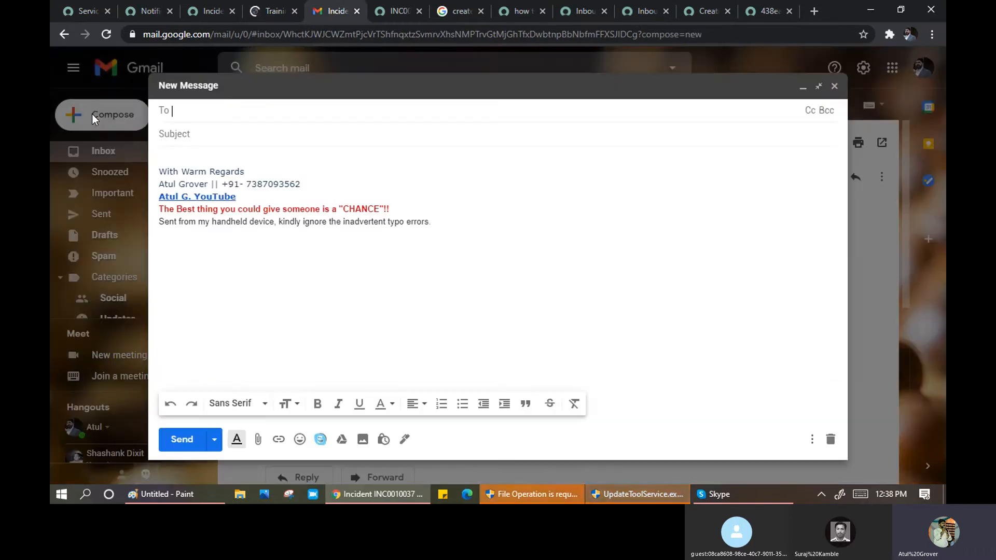
text(dev)
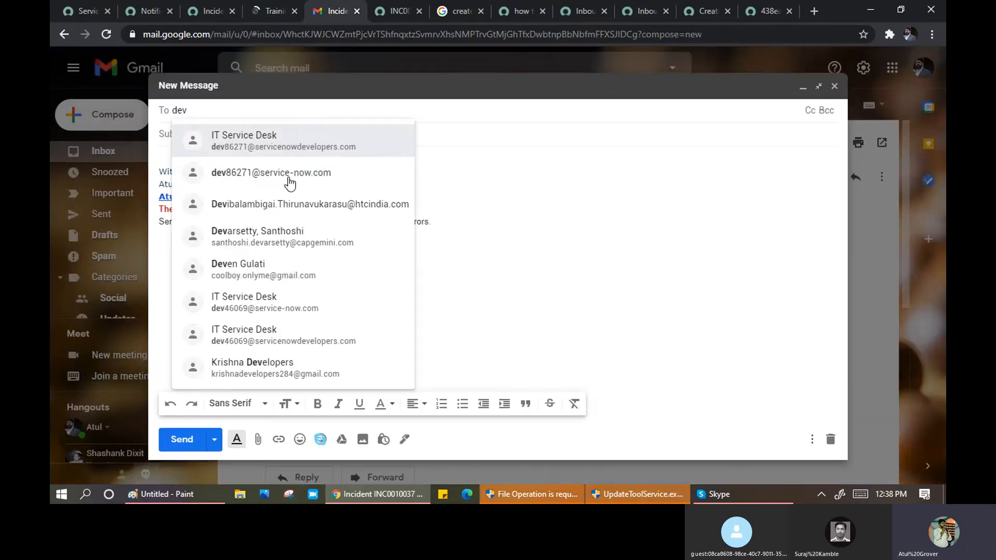
mouse_move(289, 183)
click(186, 130)
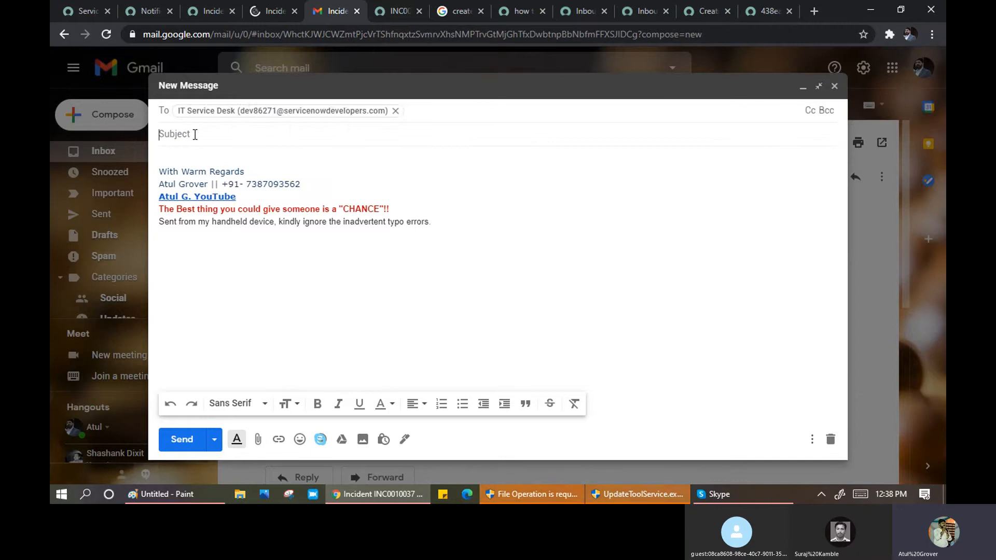
text(Sat)
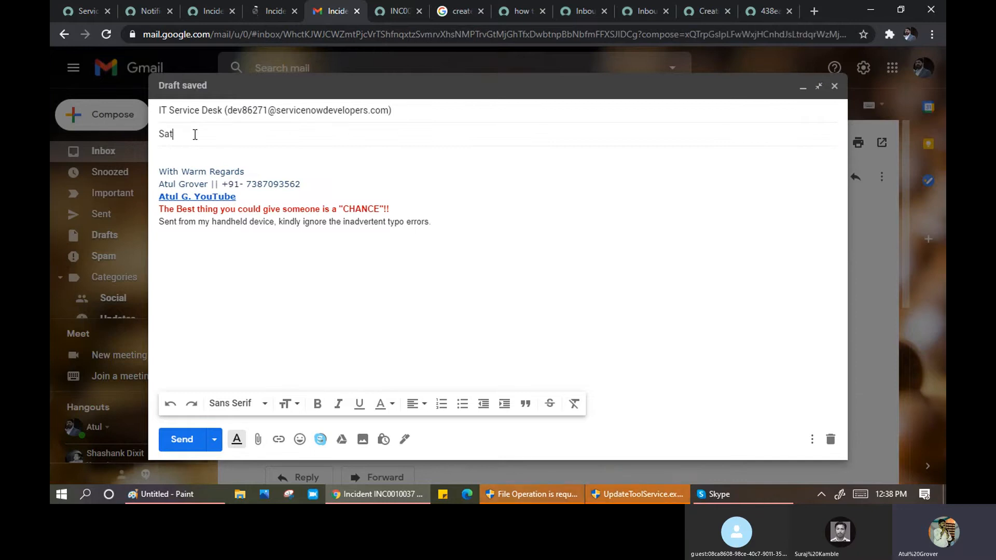
text(urday Training St)
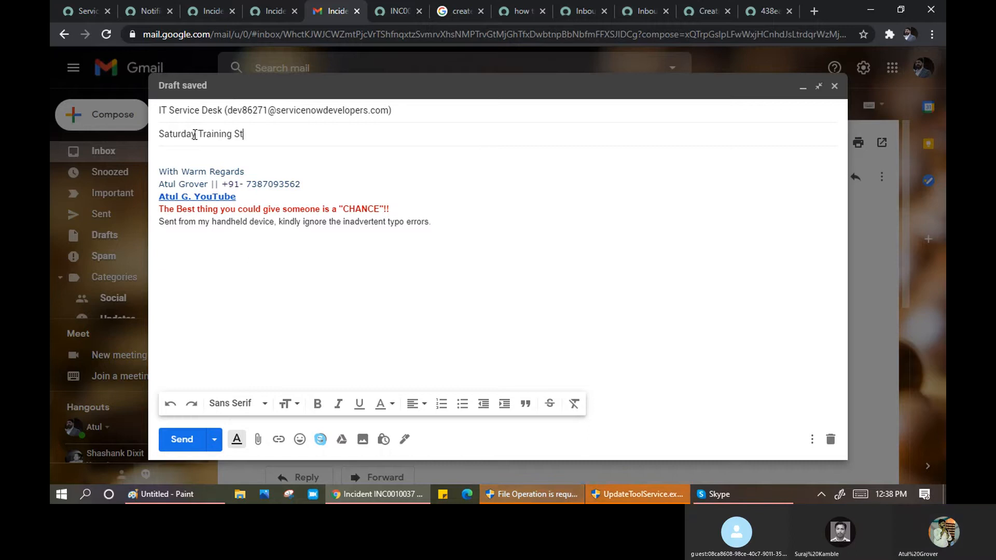
text(arted)
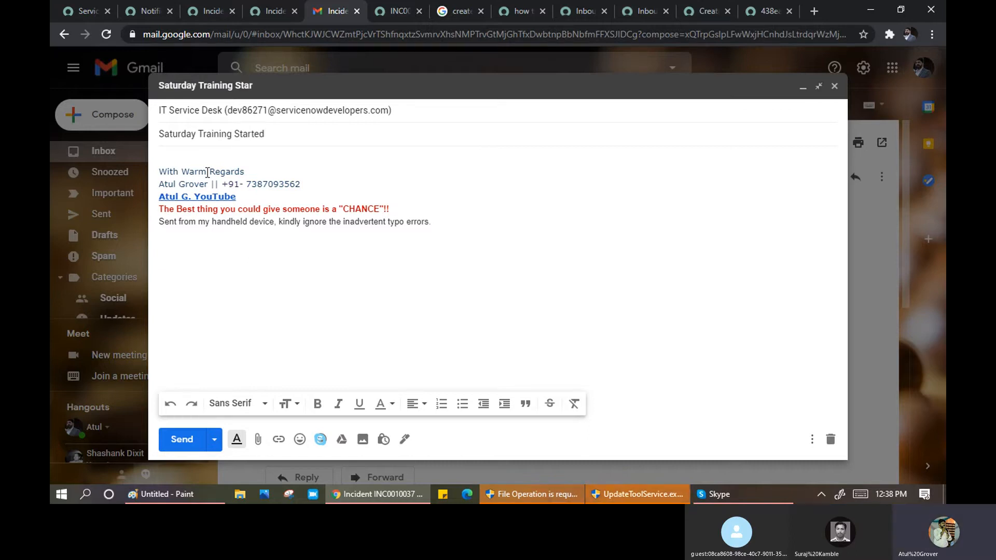
click(186, 444)
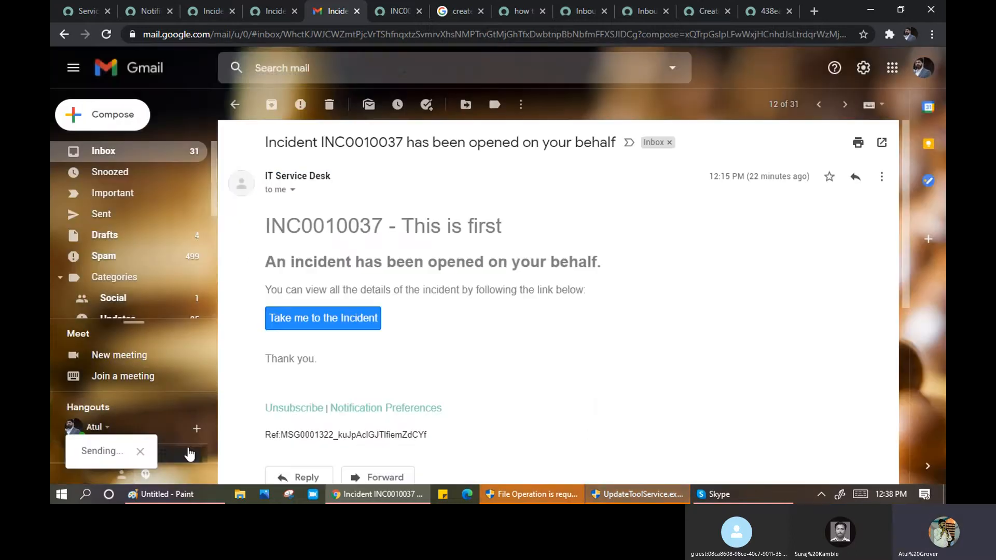
click(102, 157)
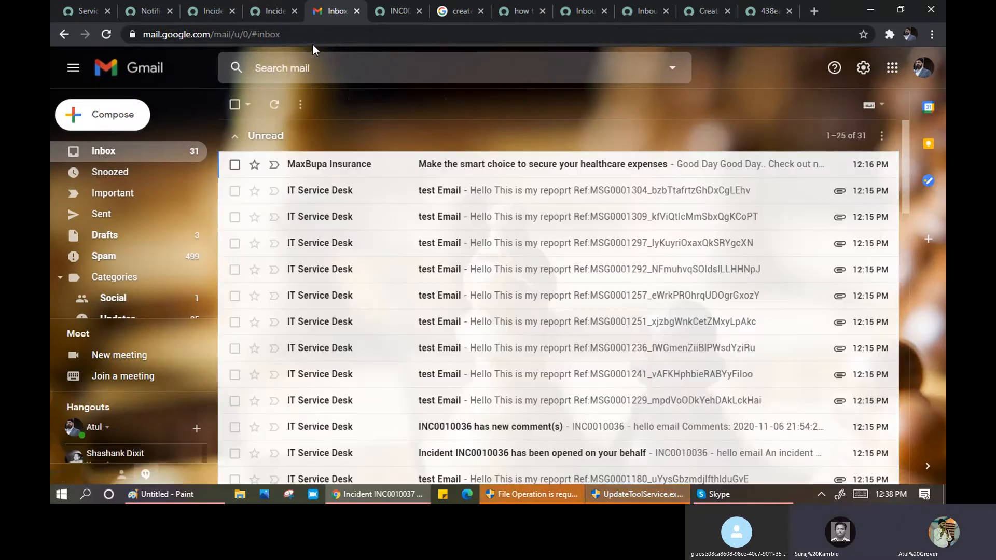
click(276, 112)
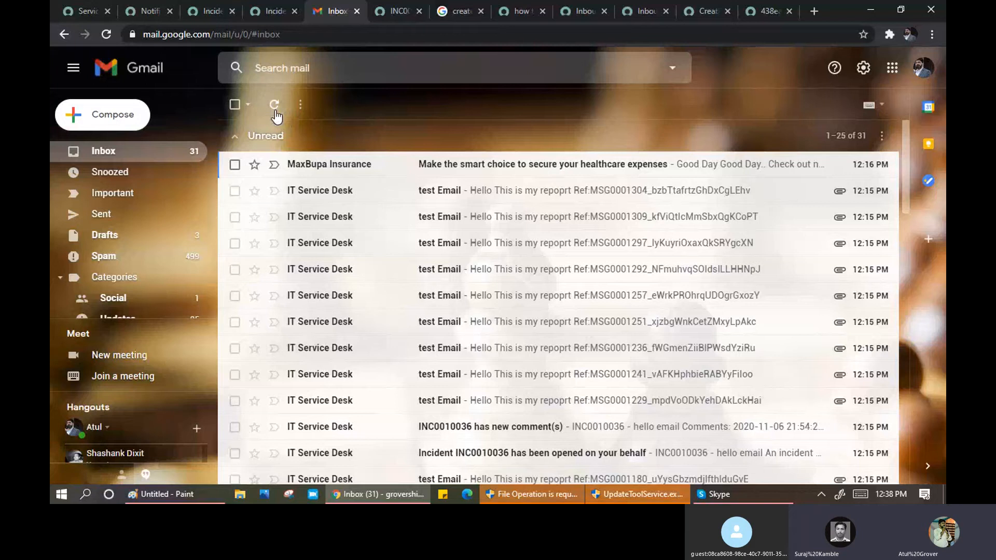
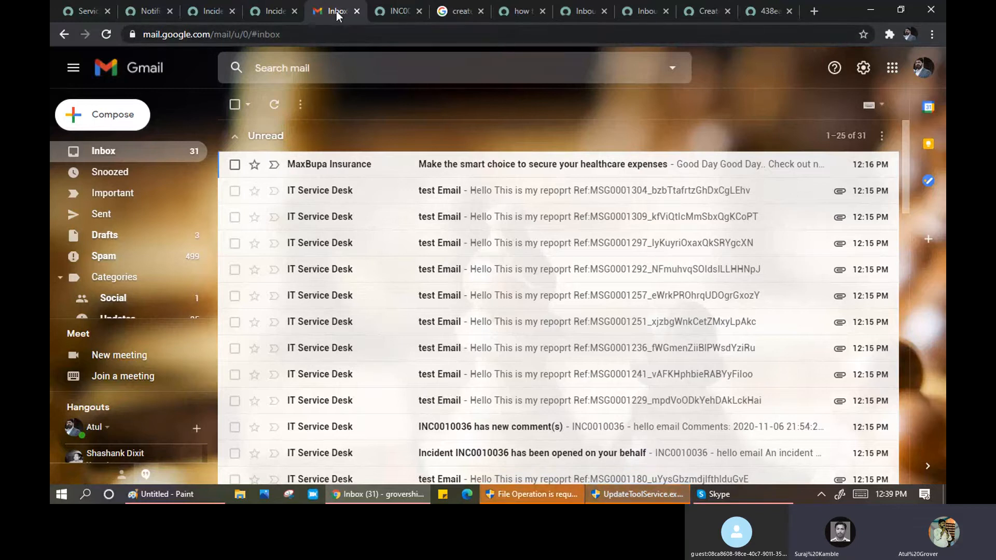
- Change the incident form address to incident_list.do to load the full incident list
click(257, 7)
click(400, 12)
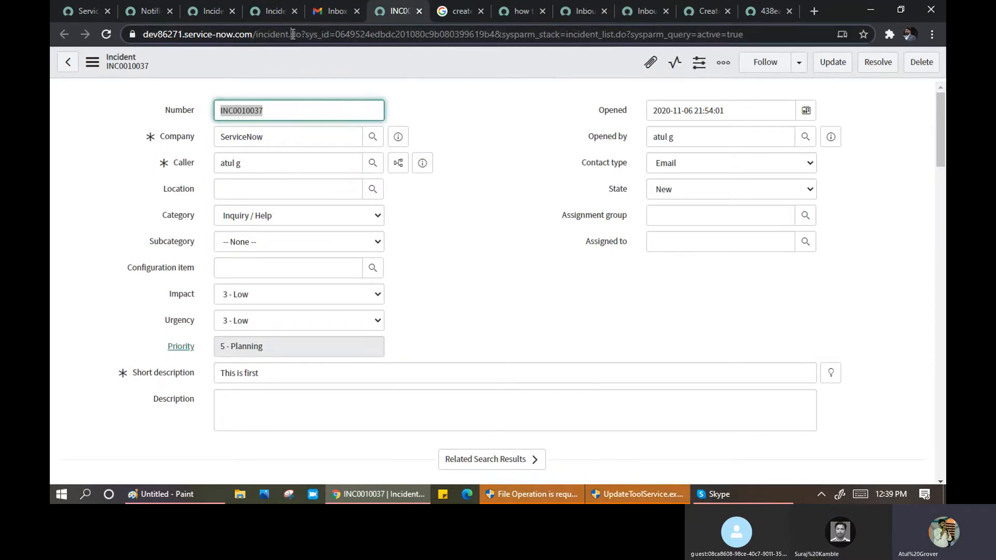
drag(293, 34, 325, 38)
key(shift+End)
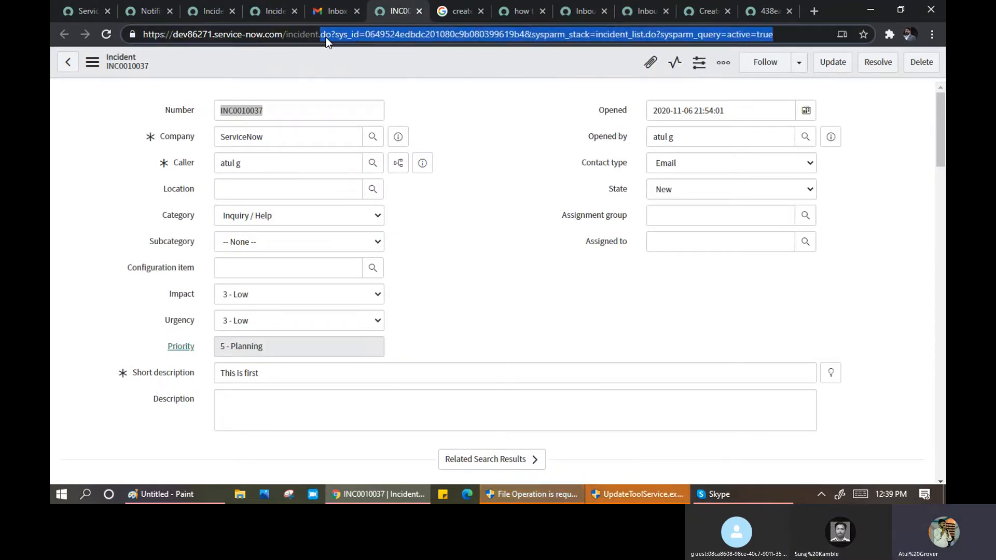
key(BackSpace)
key(BackSpace)
text(_list,d)
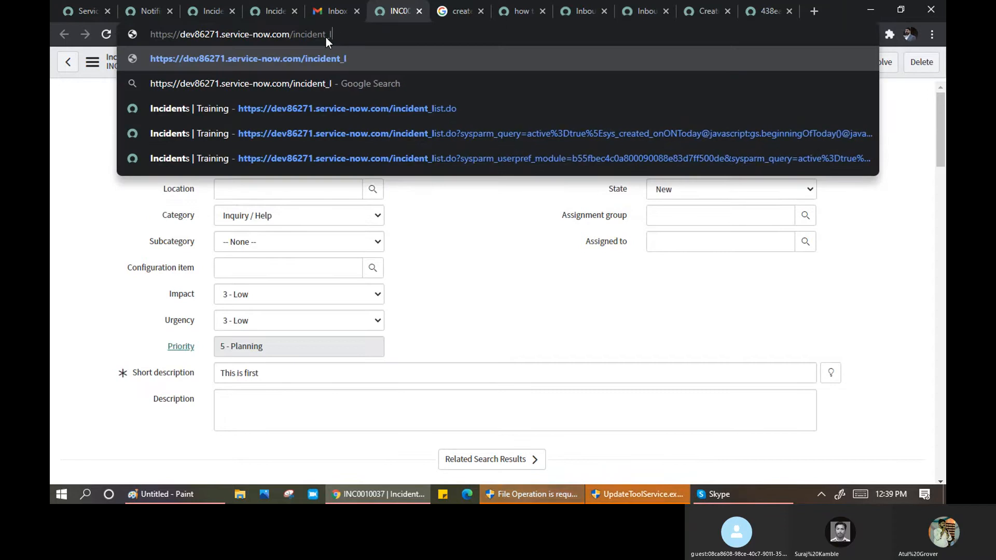
key(BackSpace)
key(BackSpace)
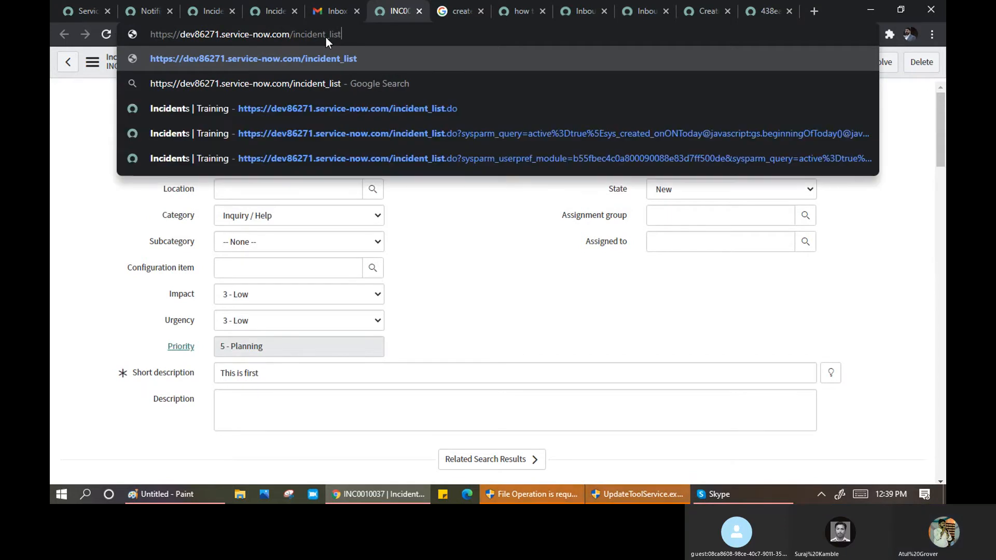
text(.do)
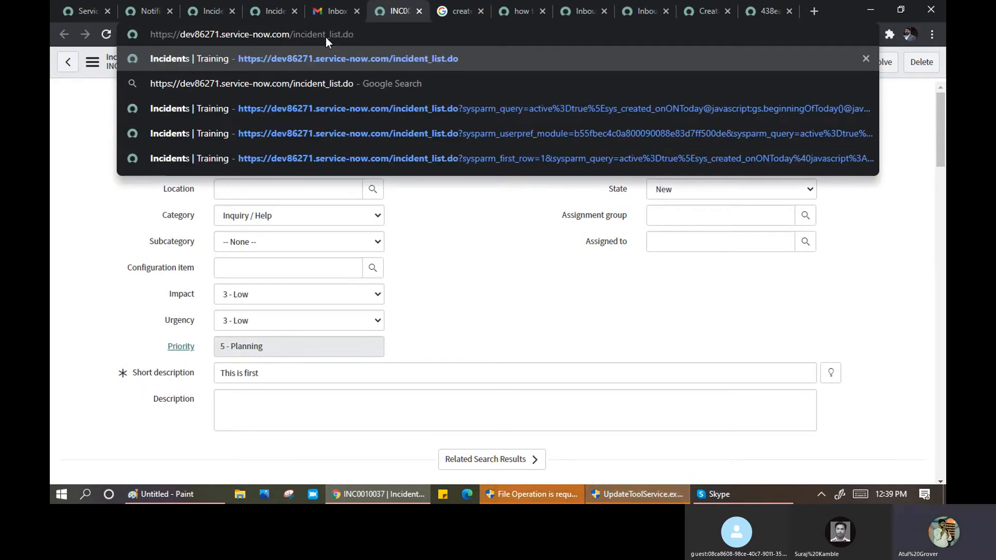
key(Return)
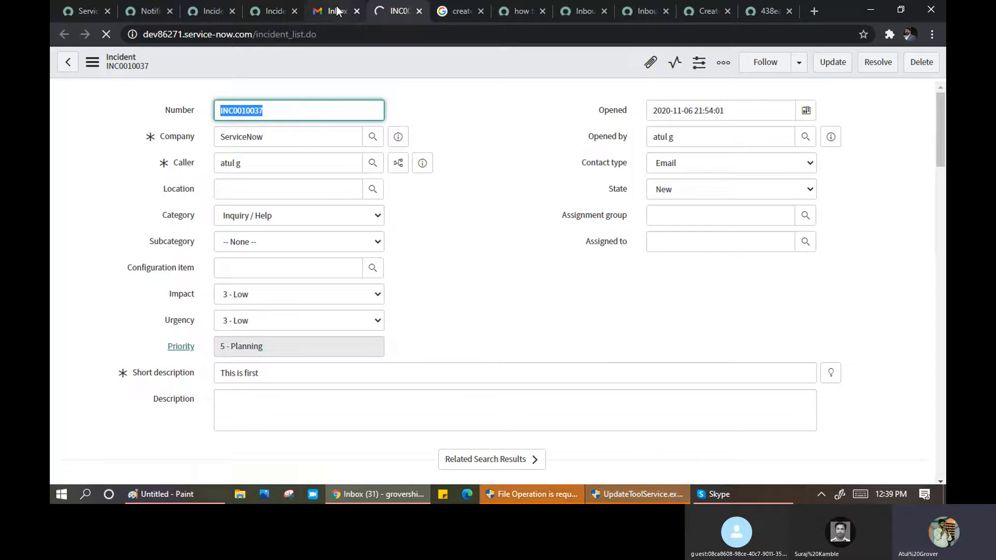
- Refresh the Gmail inbox, then filter the incident list by the caller's name to 4 records
click(340, 13)
click(273, 106)
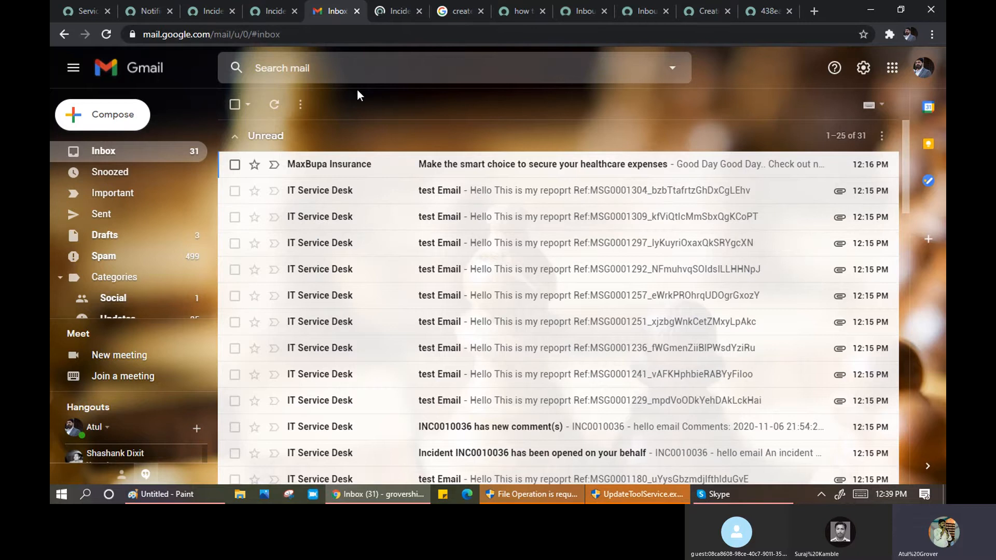
click(399, 12)
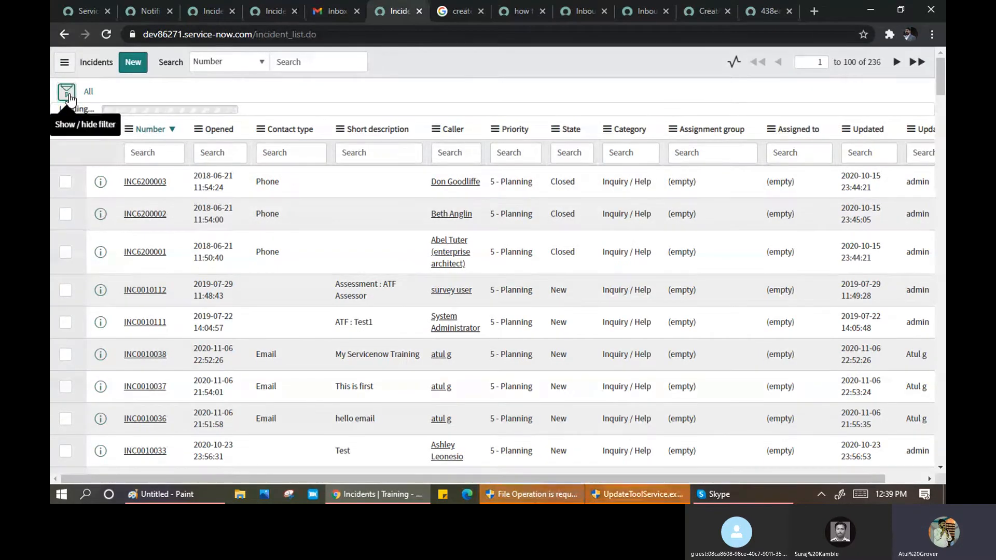
click(66, 93)
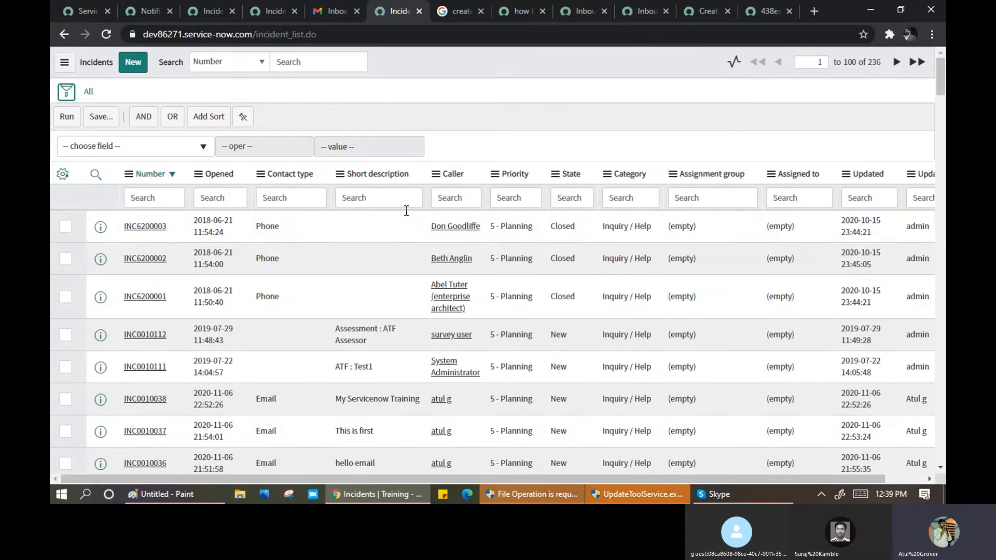
click(448, 199)
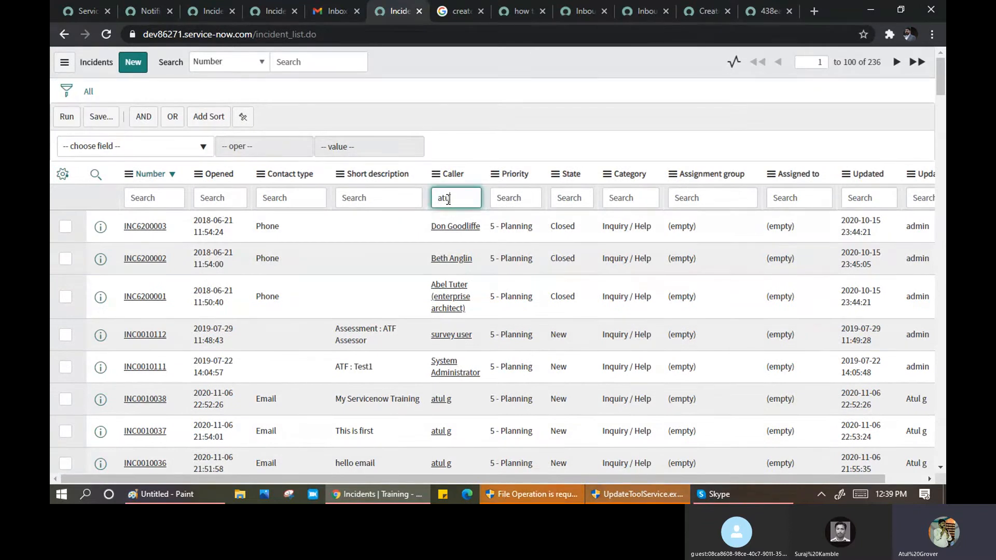
key(Return)
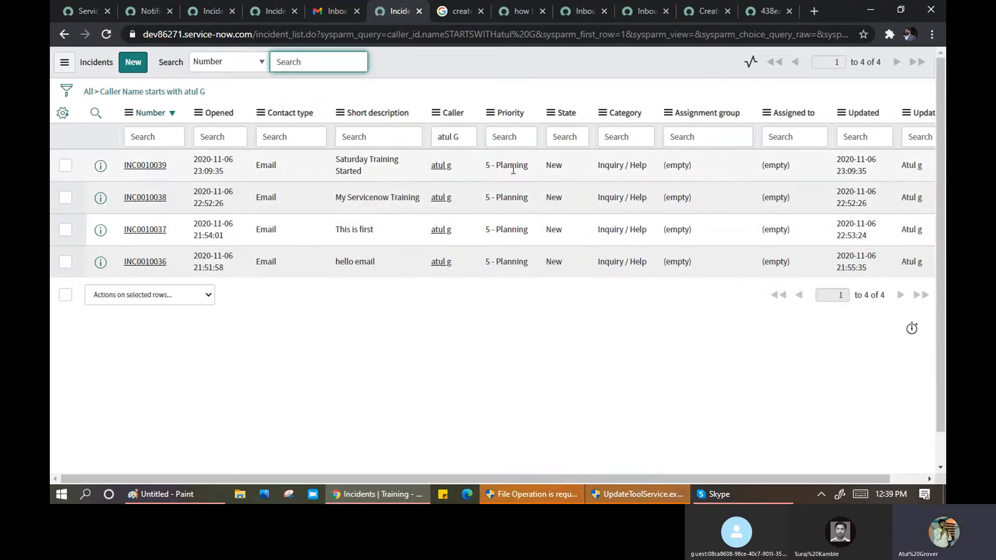
- Open incident INC0010039 and show the received email's details in its activity stream
click(158, 171)
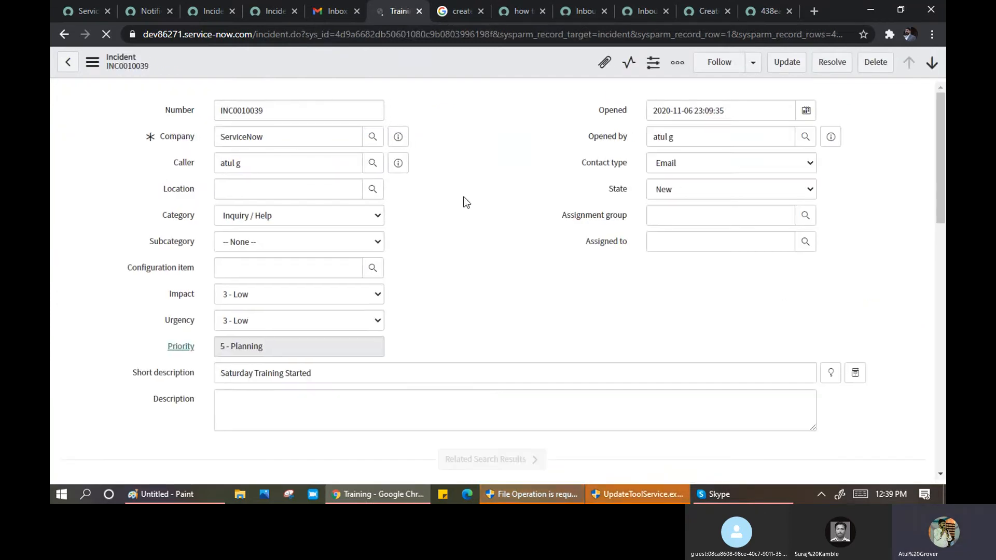
scroll(465, 200, down, 4)
scroll(464, 197, down, 5)
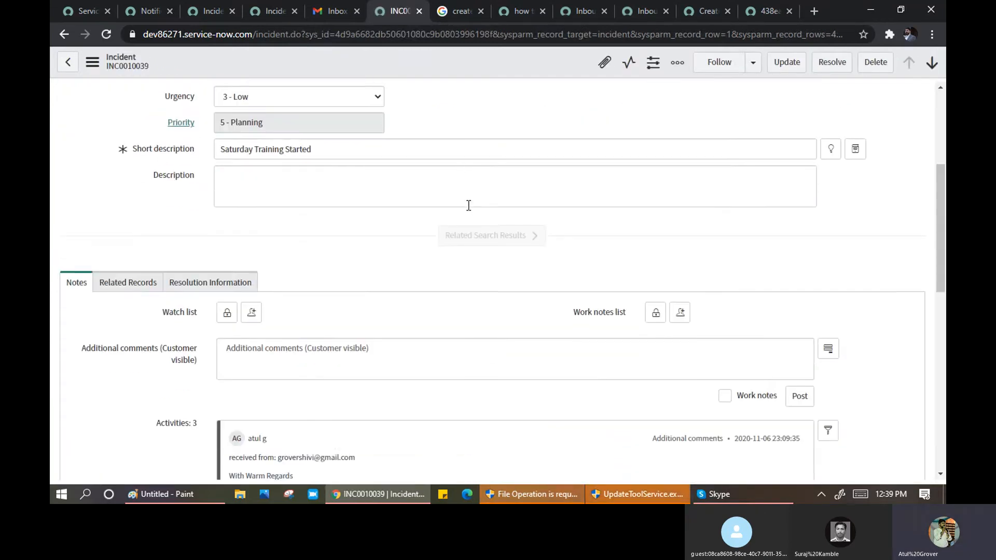
scroll(448, 226, down, 4)
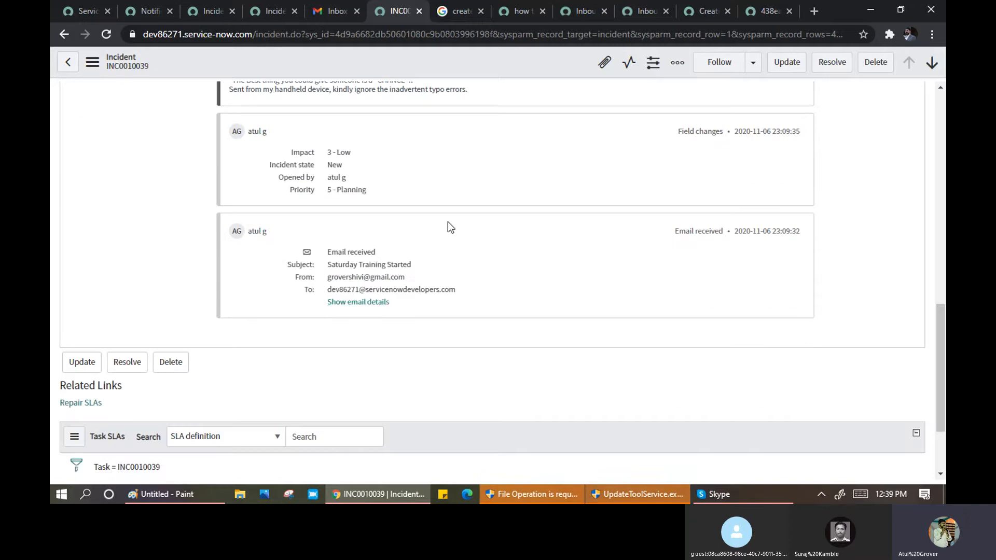
click(372, 307)
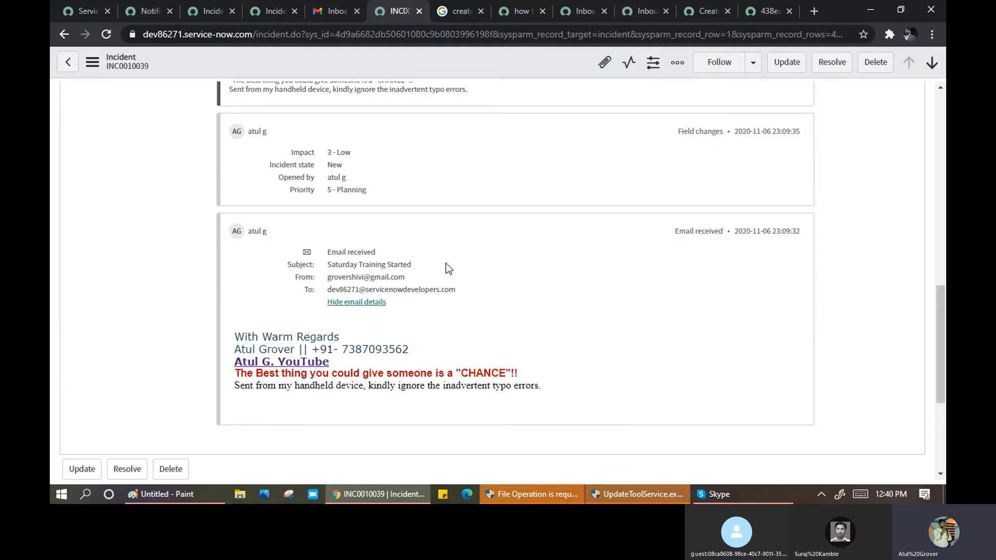
- Reload and skim the Gmail inbox, then return to the top of INC0010039
click(338, 11)
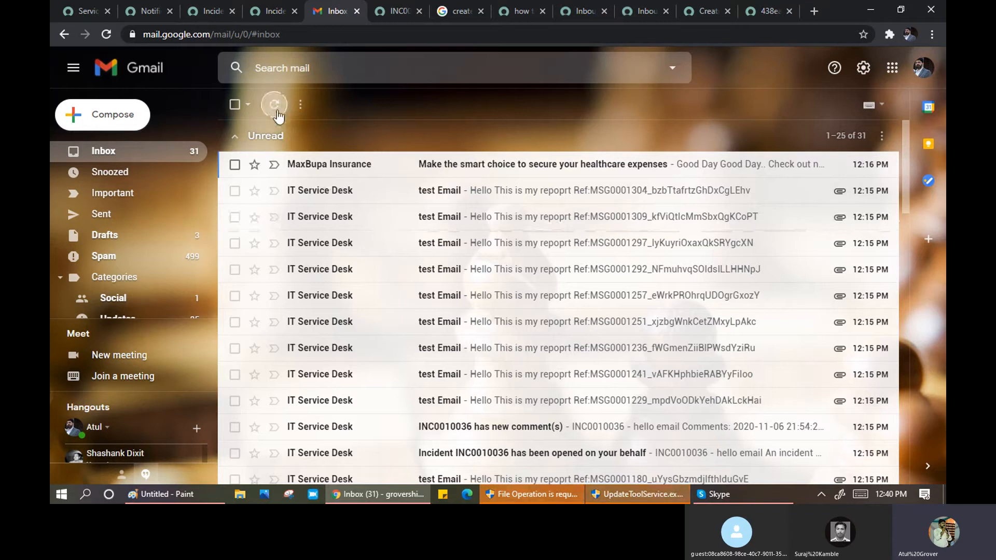
click(106, 34)
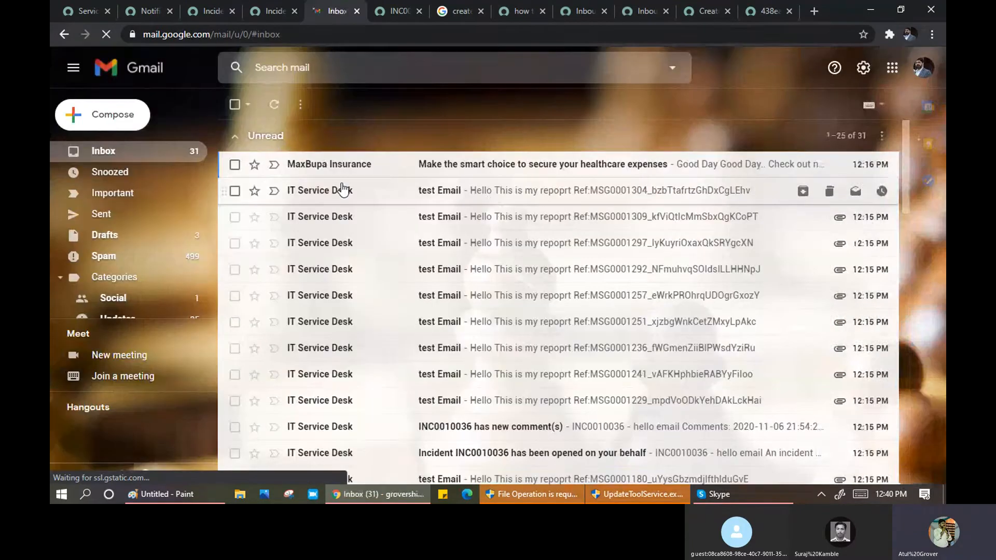
scroll(493, 210, down, 1)
scroll(493, 210, down, 2)
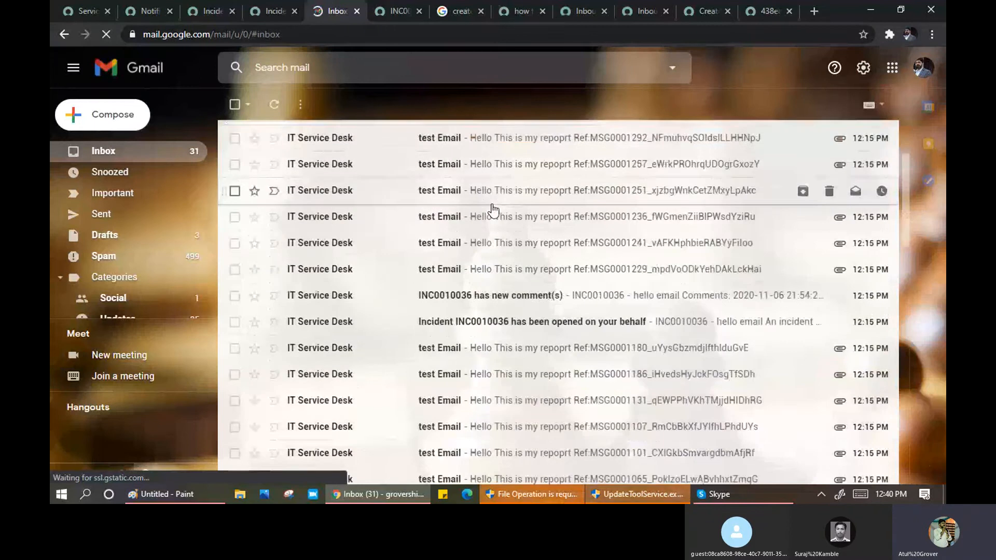
scroll(492, 210, up, 3)
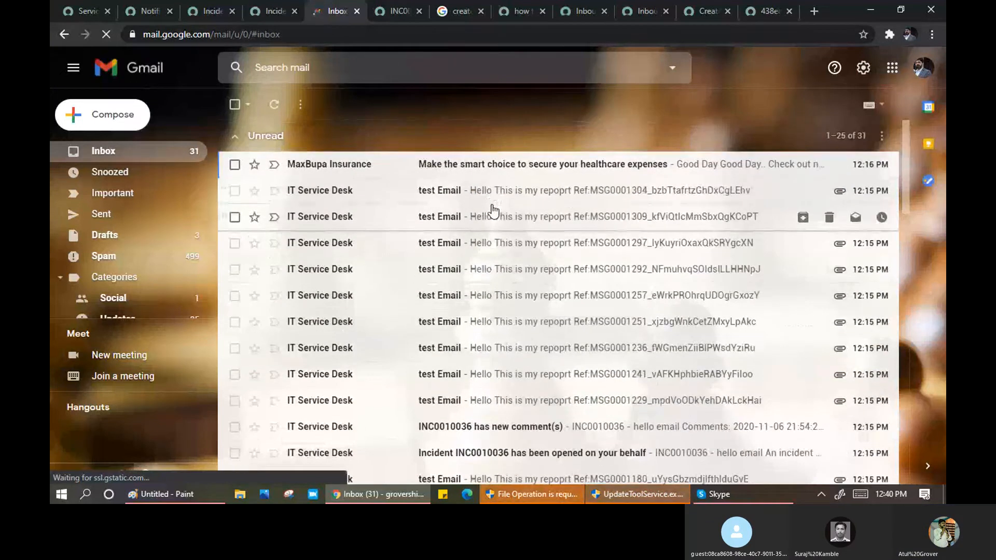
click(402, 10)
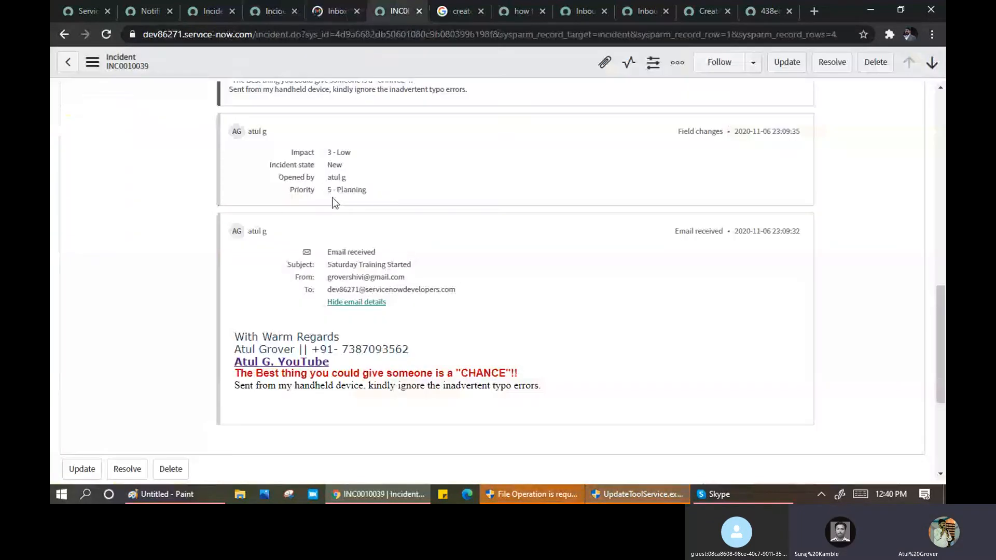
scroll(335, 202, up, 10)
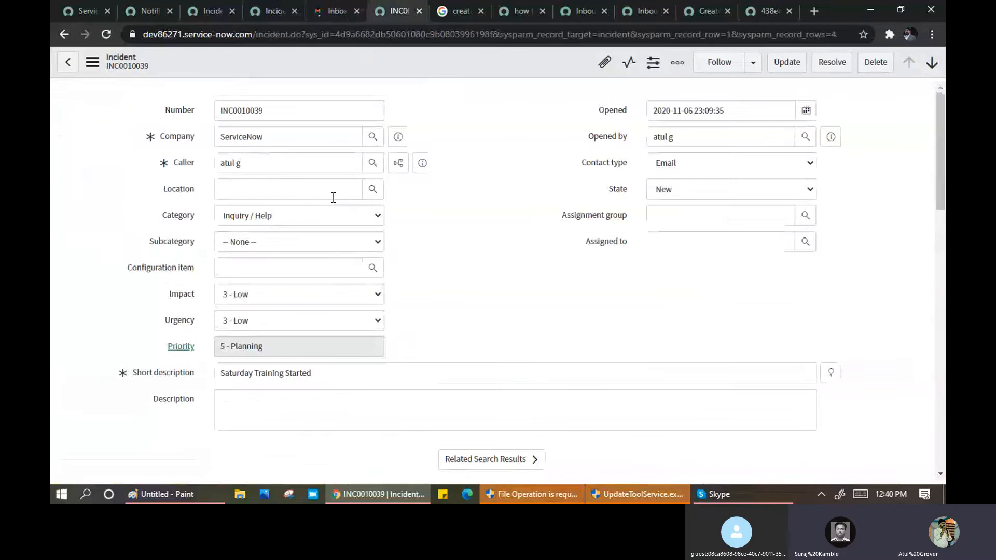
- Filter the navigator for 'email', open Email Properties and save with Email sending enabled set to Yes
click(83, 11)
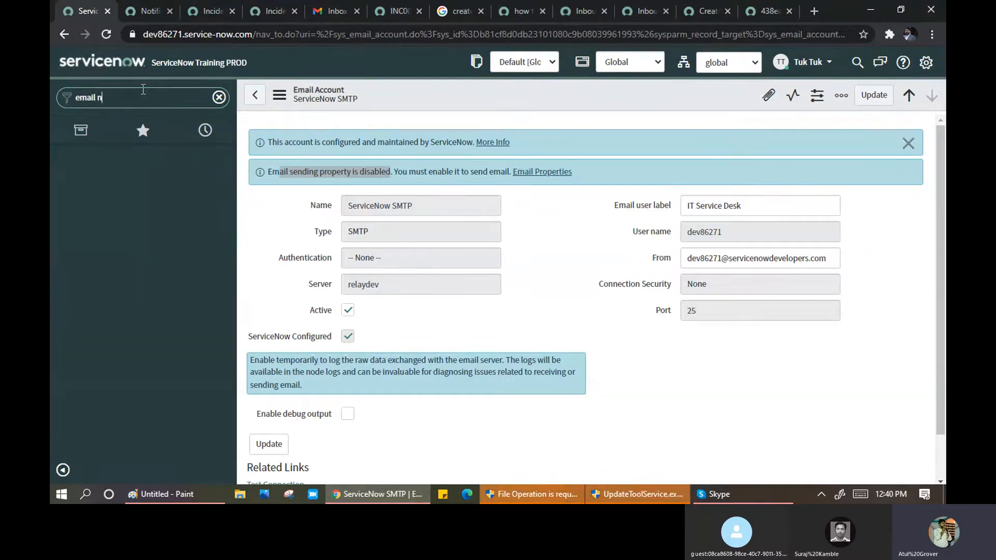
text(email)
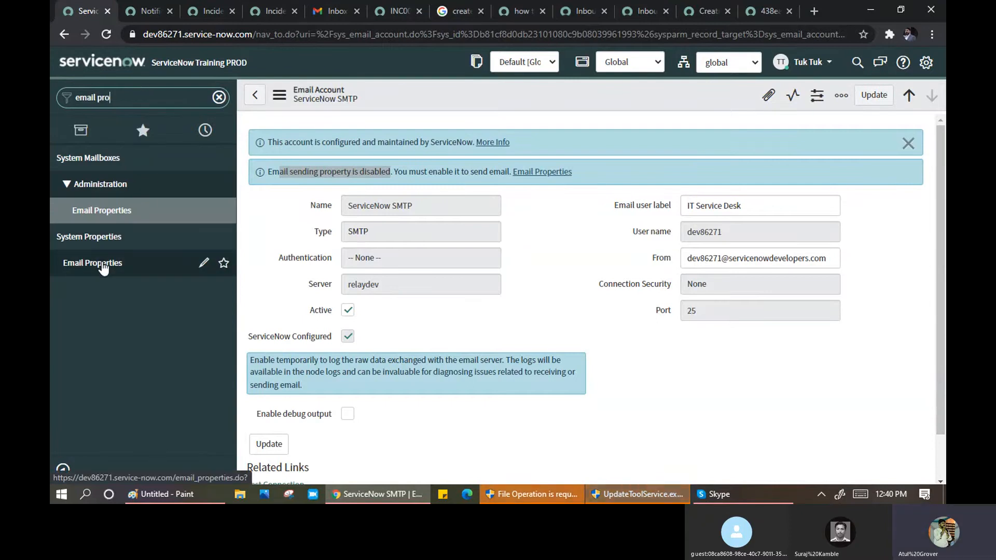
middle_click(104, 268)
click(138, 11)
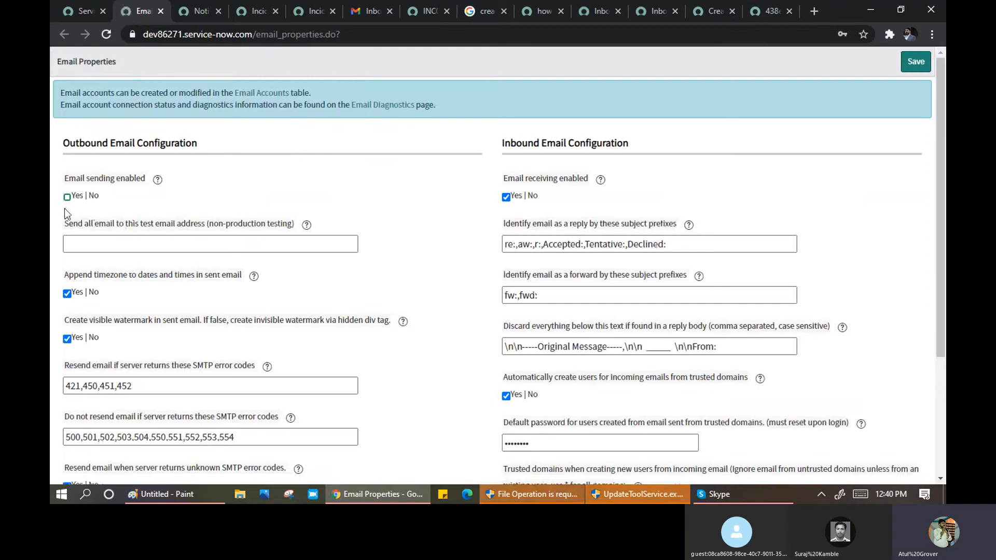
click(67, 196)
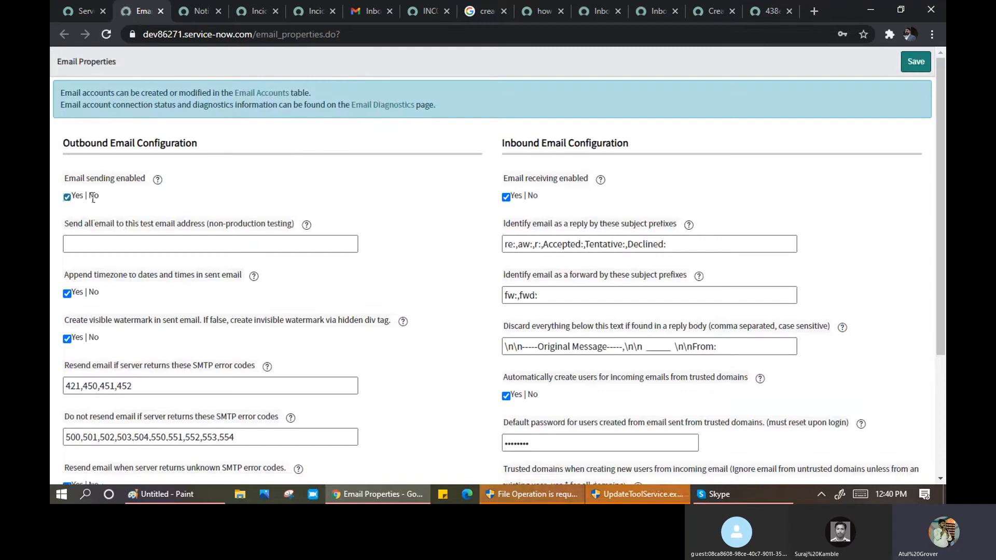
click(914, 62)
- Refresh the Gmail inbox twice to check for newly sent mail
click(372, 14)
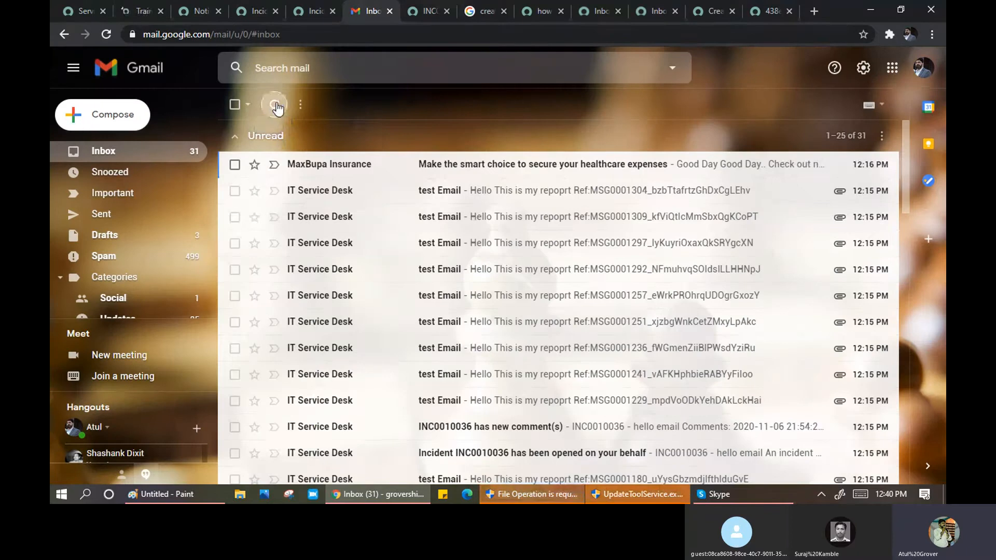
click(275, 105)
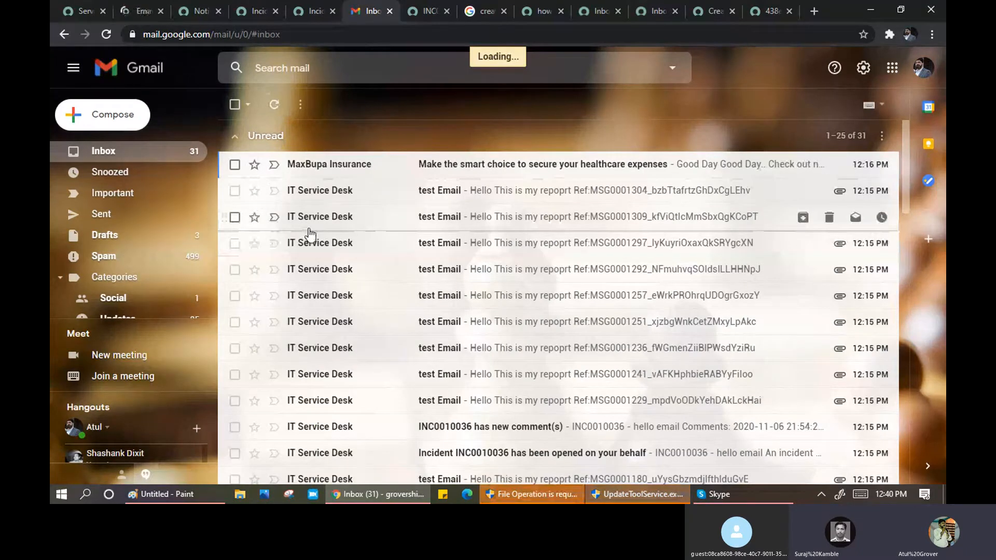
click(275, 107)
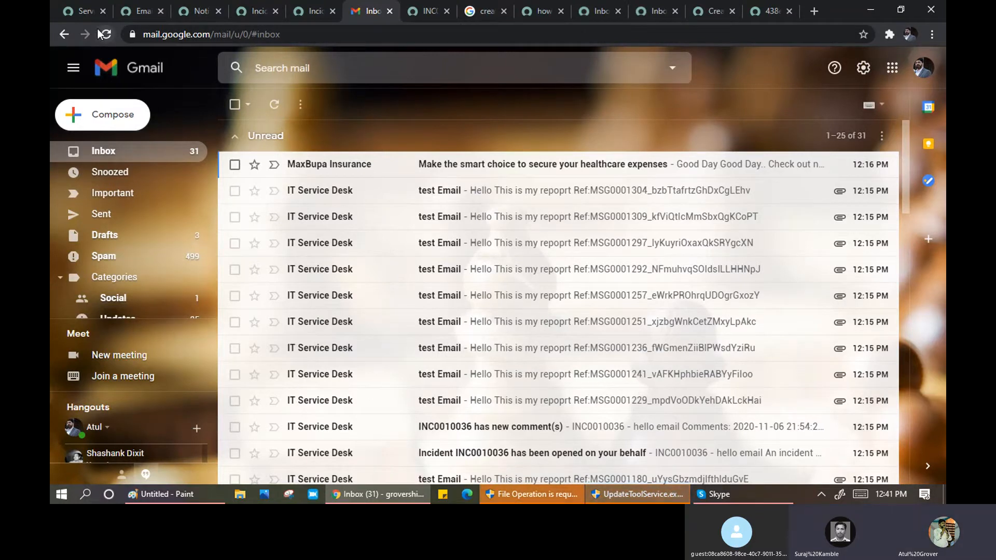
click(197, 15)
click(136, 12)
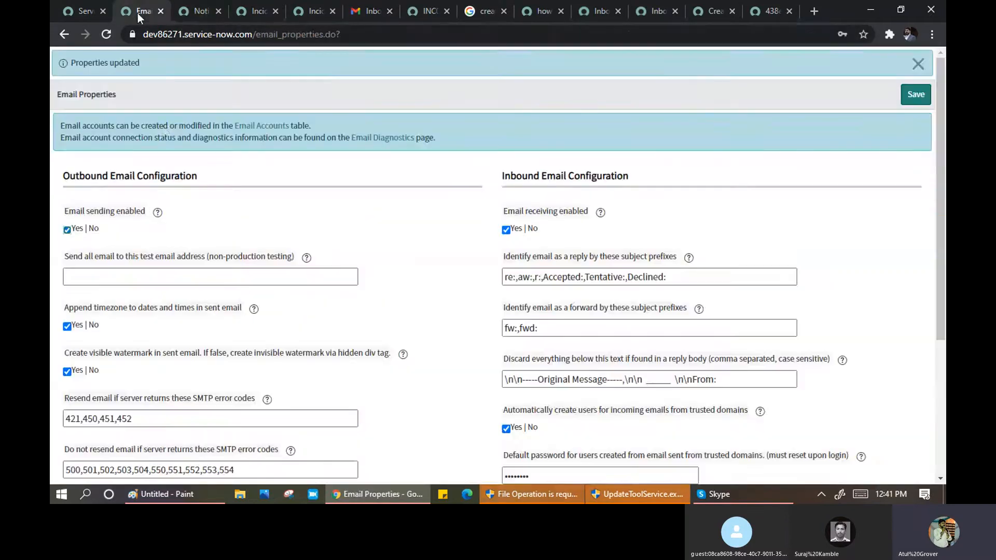
- Reload Gmail again, then view the 'Incident assigned to my group' notification's content
click(369, 11)
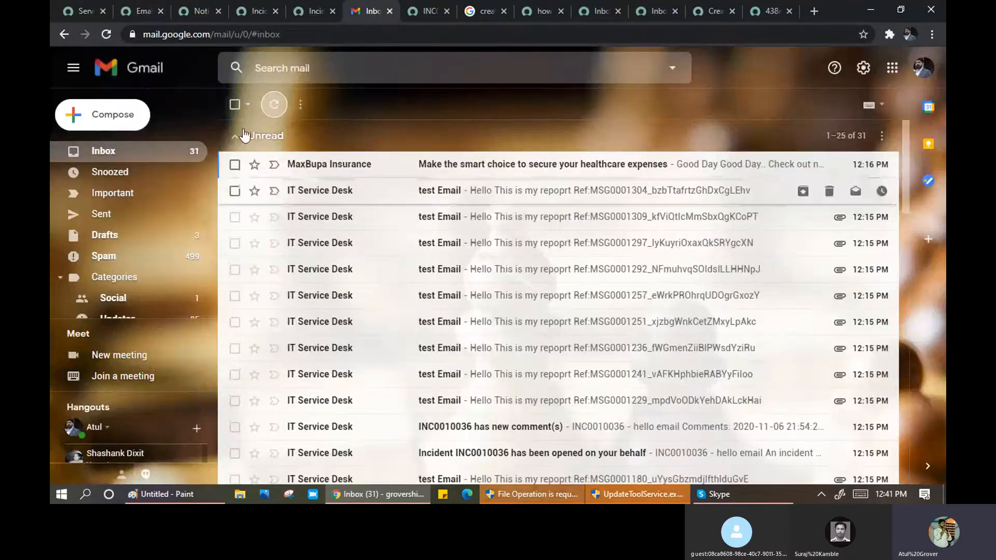
click(102, 35)
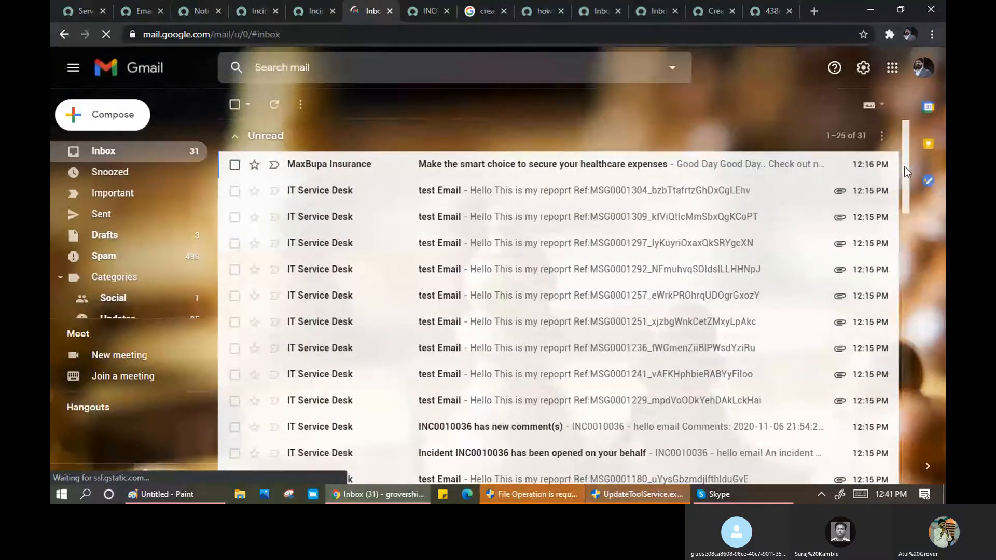
scroll(904, 167, down, 6)
scroll(913, 207, up, 3)
drag(919, 190, 916, 152)
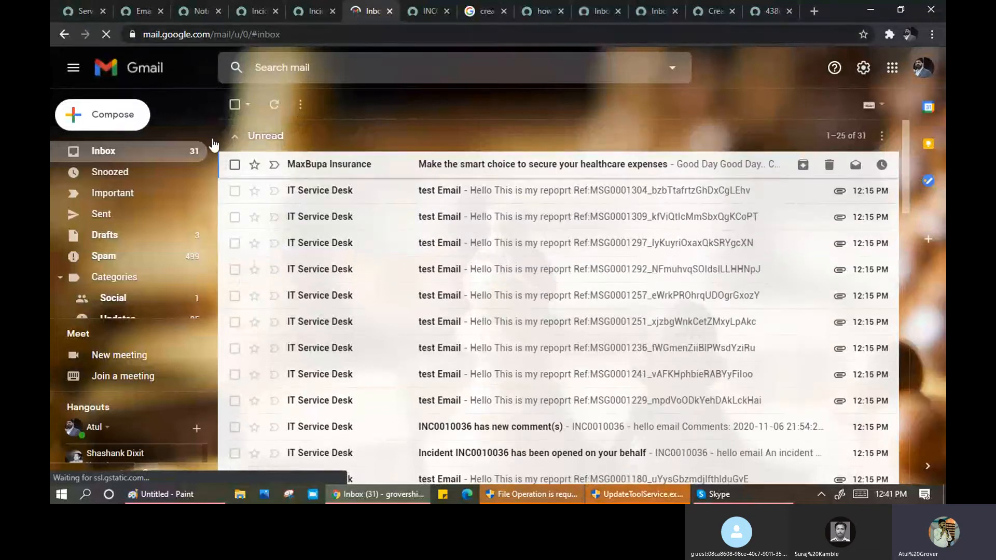
click(242, 20)
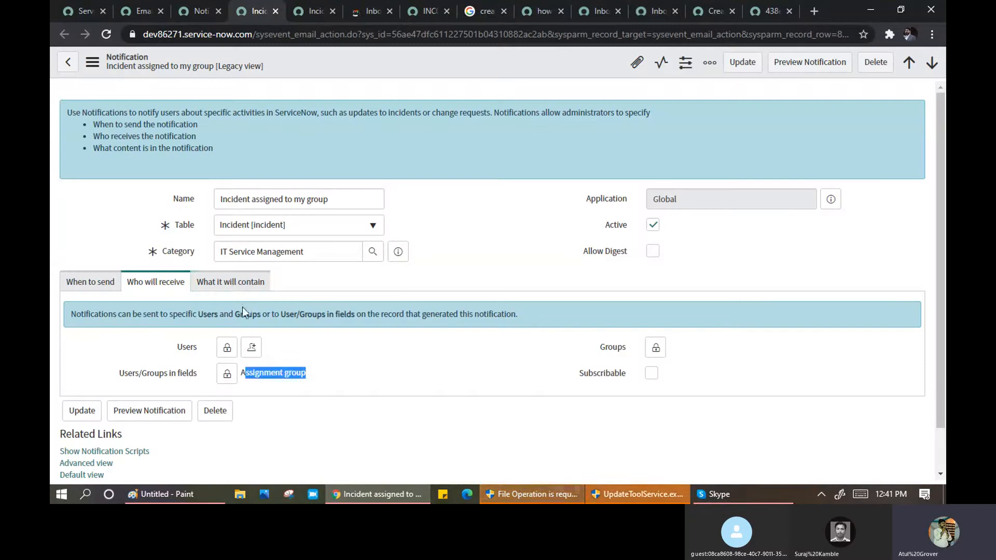
- Review the 'Incident opened for me' notification, keeping content type HTML only and checking Message HTML
click(223, 283)
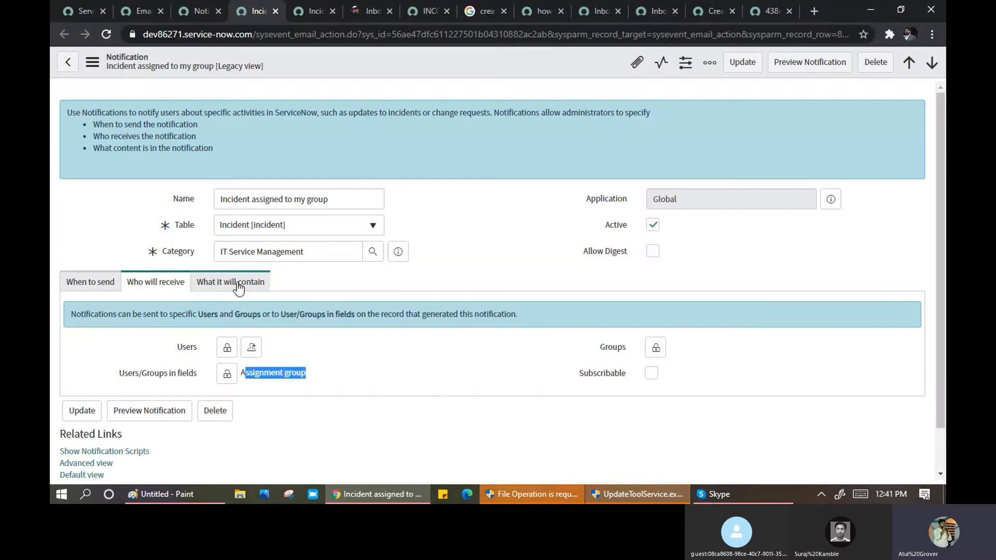
click(316, 12)
scroll(436, 233, down, 3)
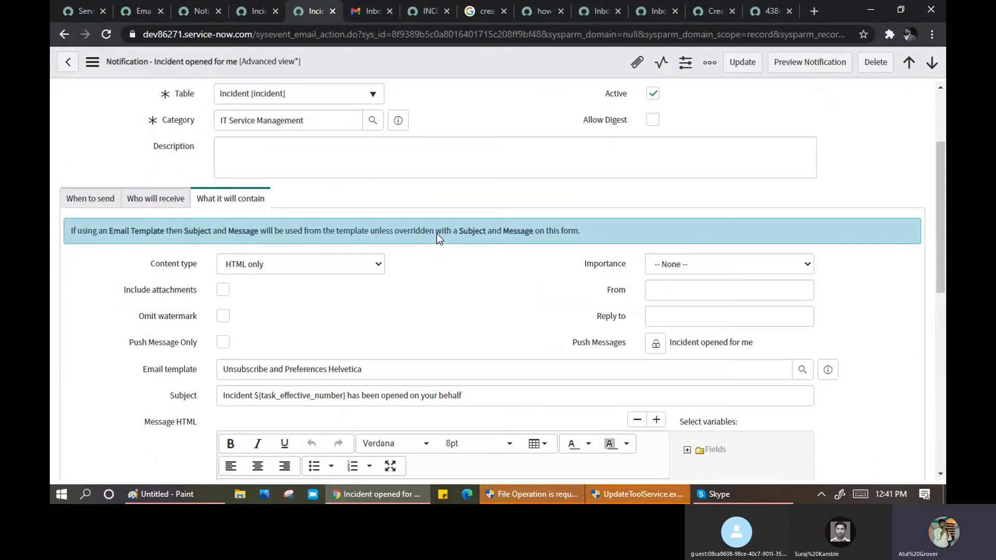
scroll(418, 263, down, 3)
click(359, 134)
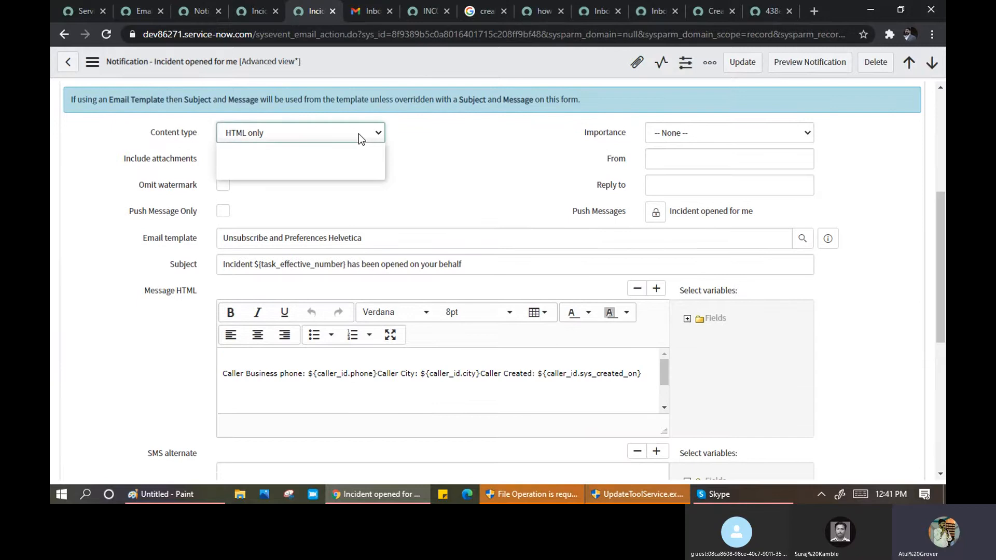
click(446, 170)
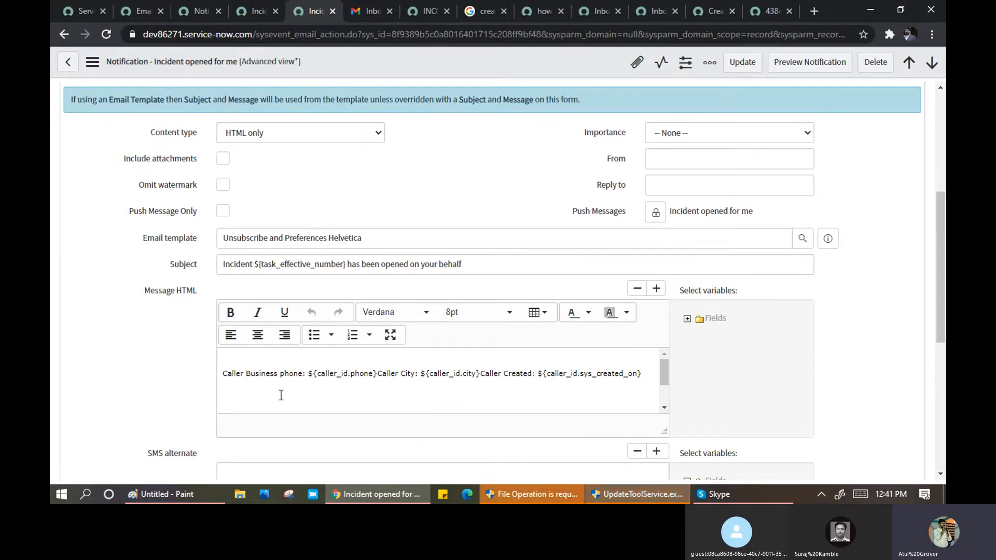
click(242, 357)
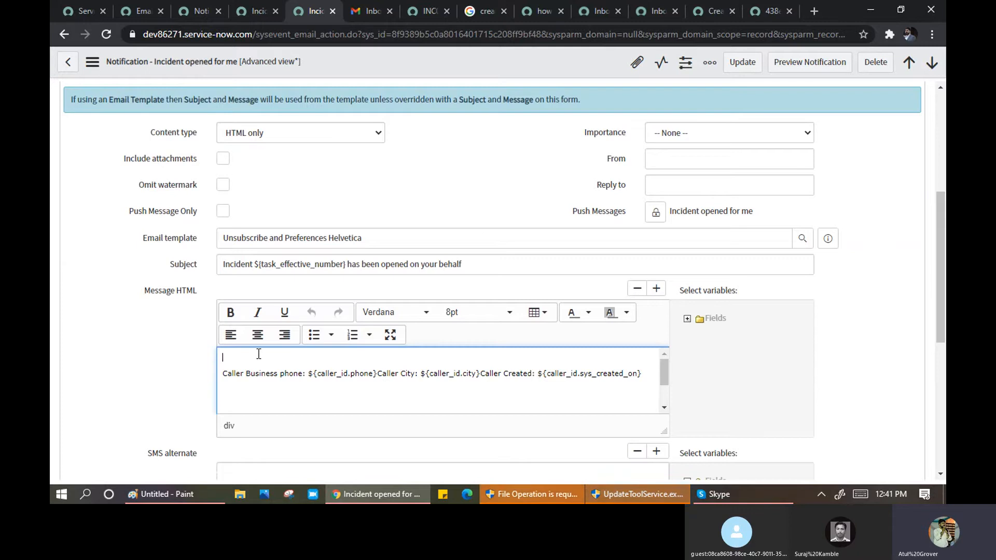
scroll(324, 389, down, 8)
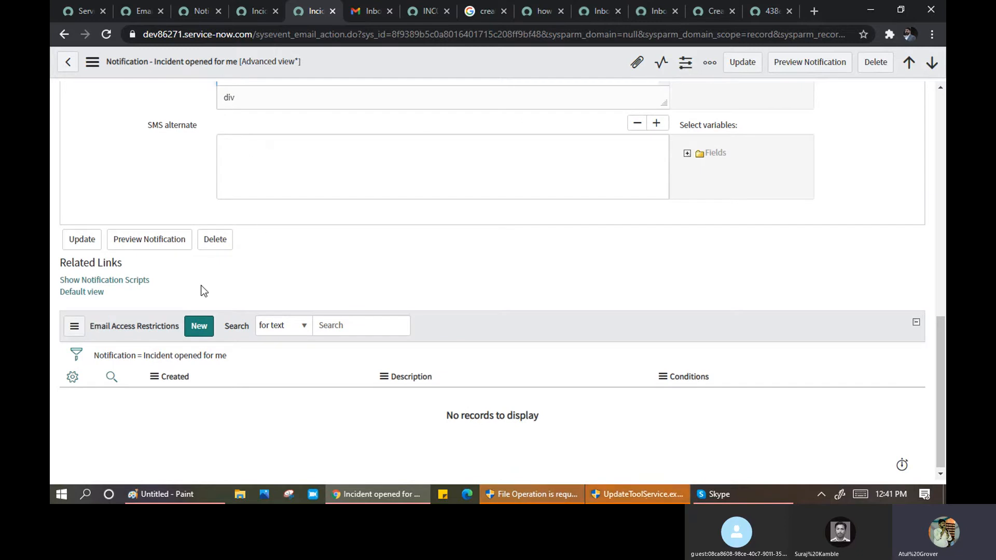
- Preview the notification rendered for INC0006822, then close the preview
click(154, 247)
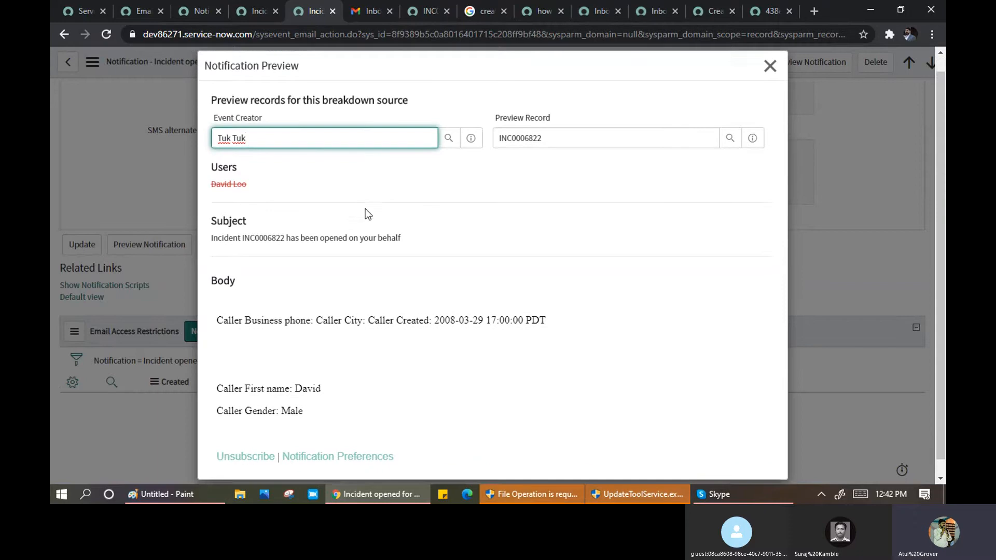
scroll(363, 233, down, 1)
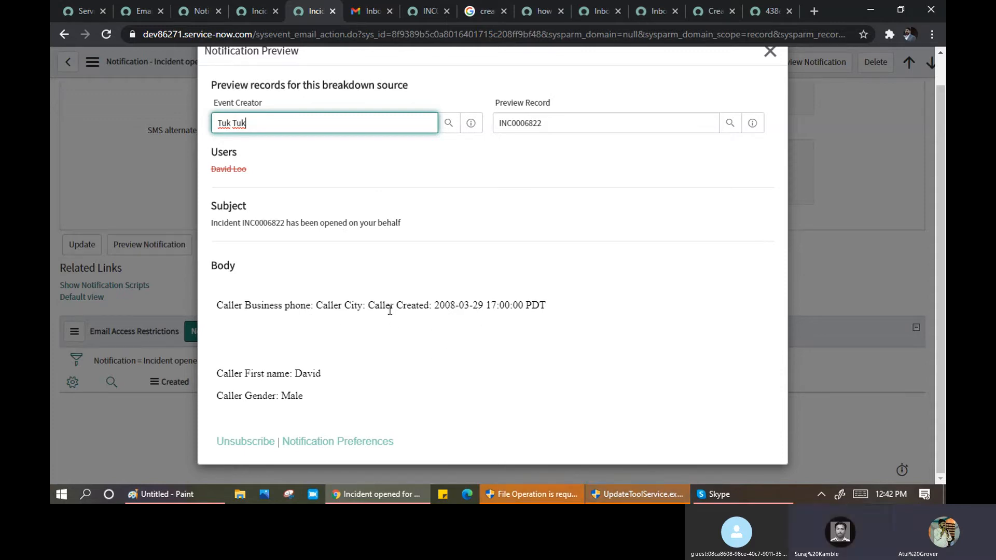
click(769, 61)
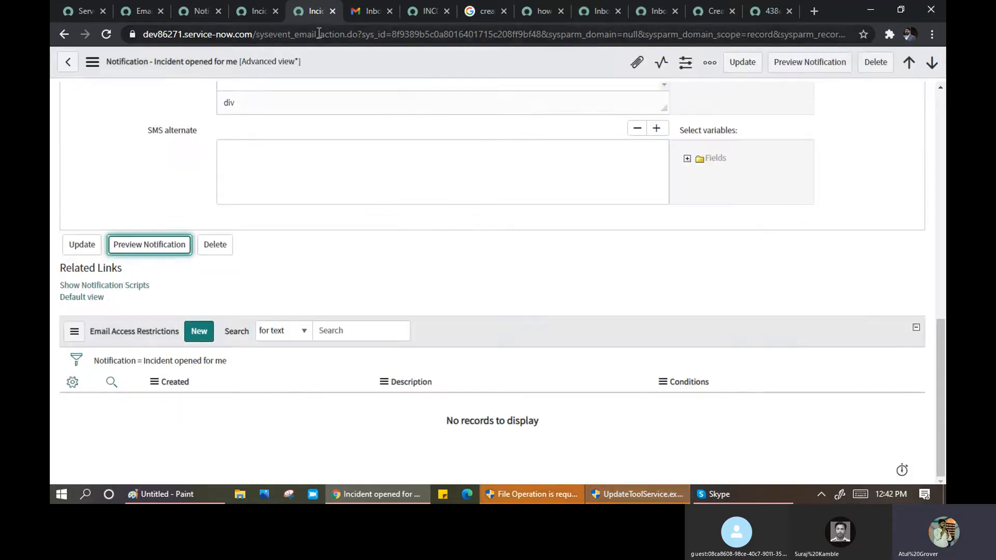
- Refresh Gmail and read the 'Incident INC0010039 has been opened on your behalf' email
click(372, 11)
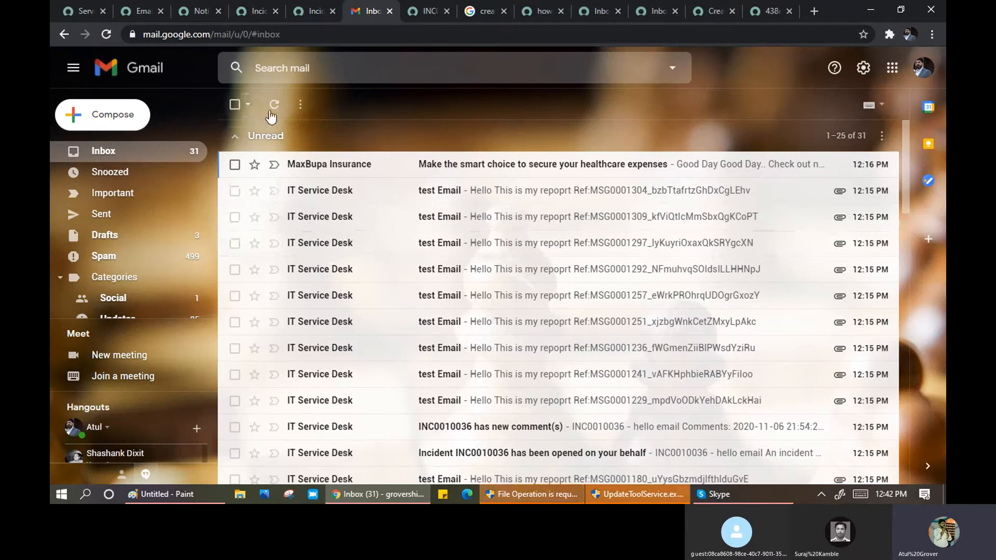
click(275, 106)
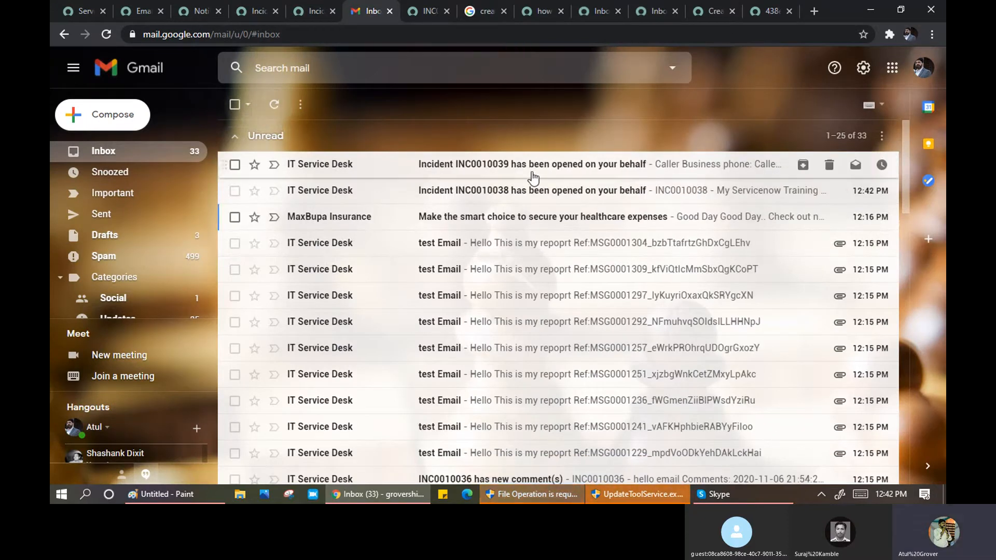
click(529, 170)
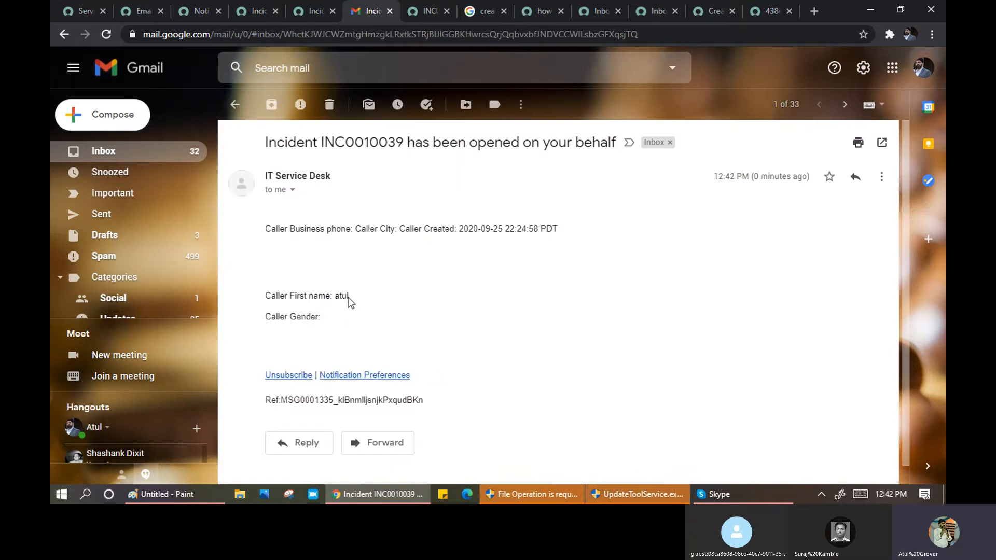
drag(348, 297, 266, 294)
click(343, 325)
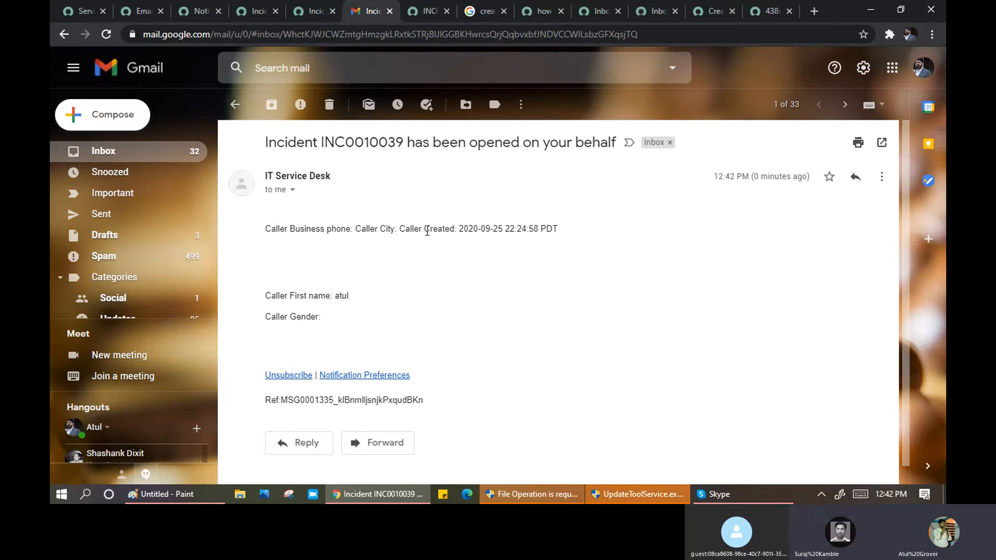
drag(558, 228, 250, 216)
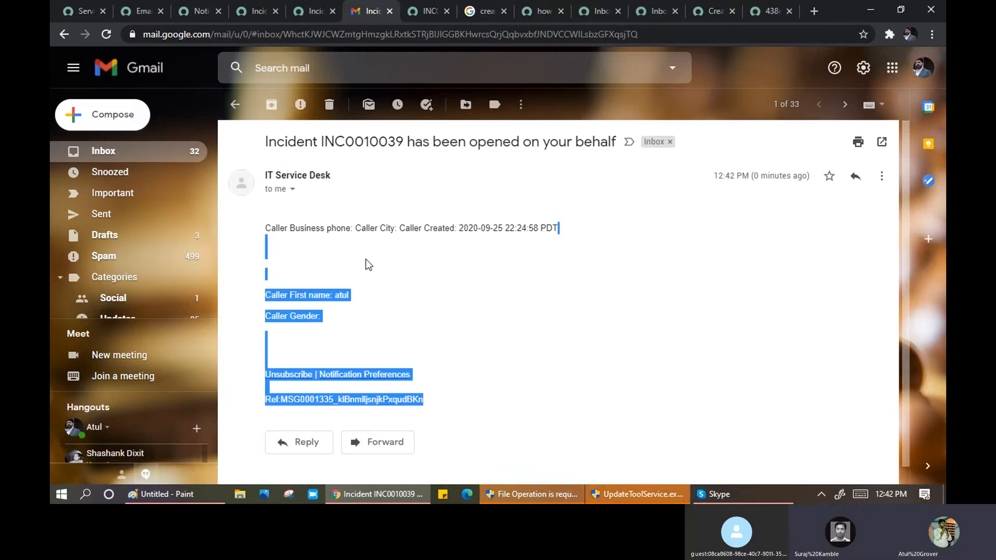
scroll(366, 259, down, 1)
scroll(366, 258, up, 1)
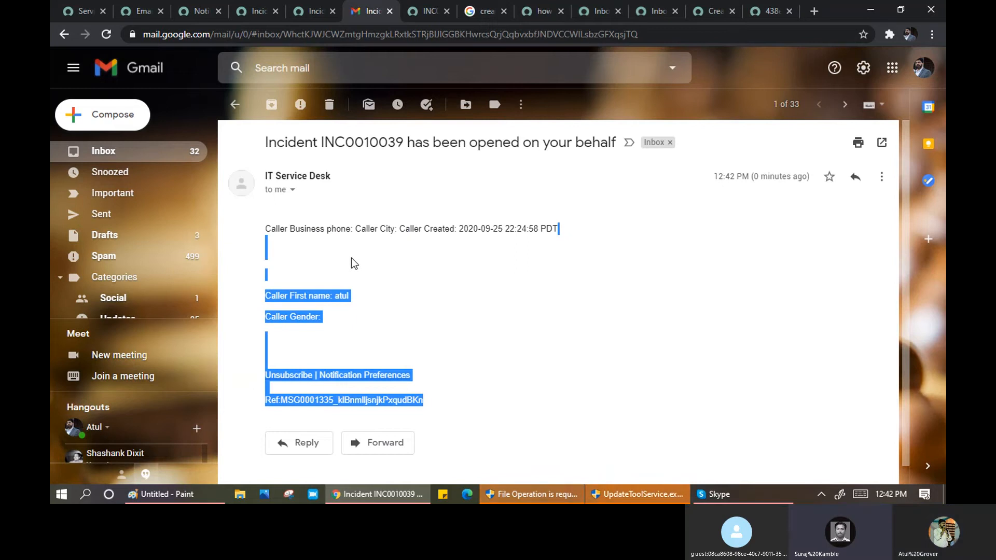
scroll(350, 259, down, 1)
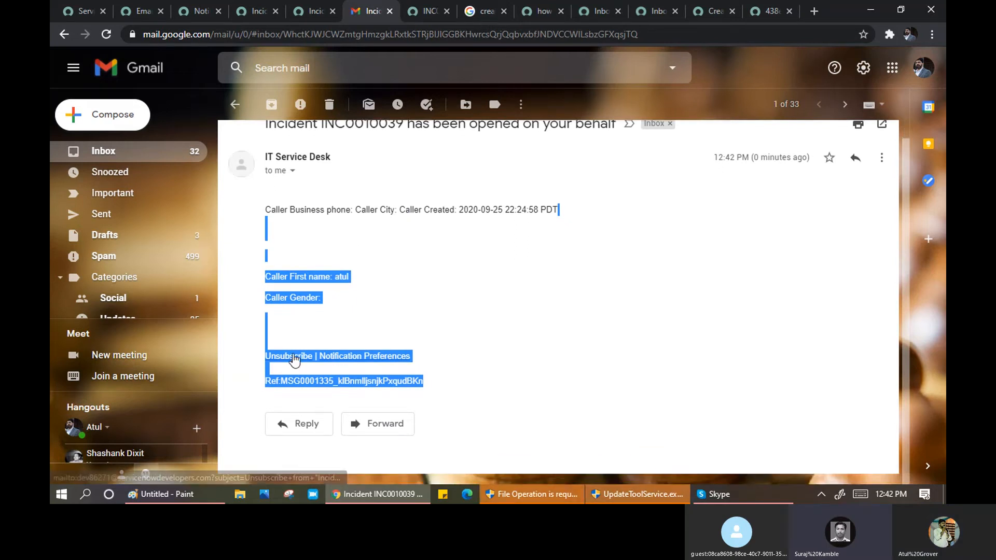
click(396, 305)
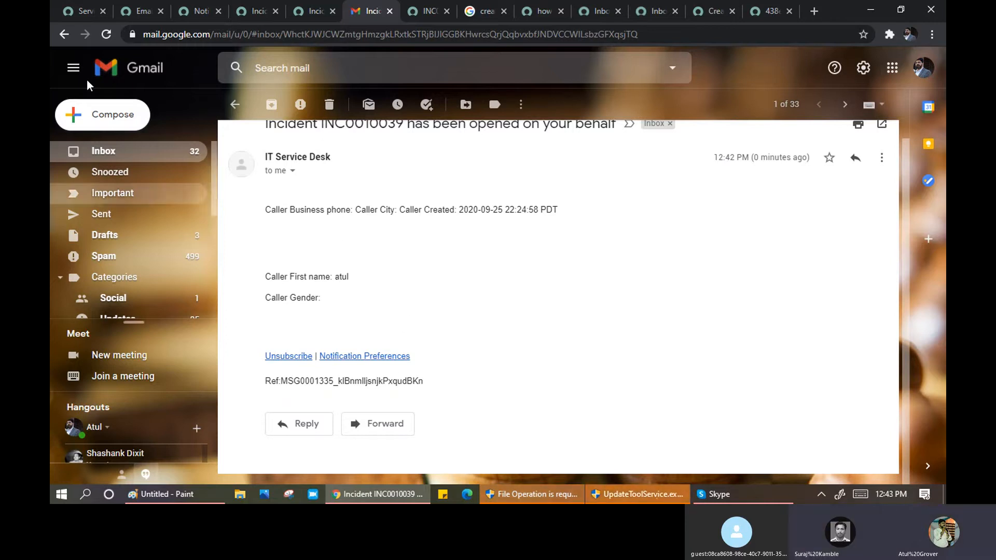
- Glance at the ServiceNow SMTP page, then return to the Gmail inbox
click(79, 17)
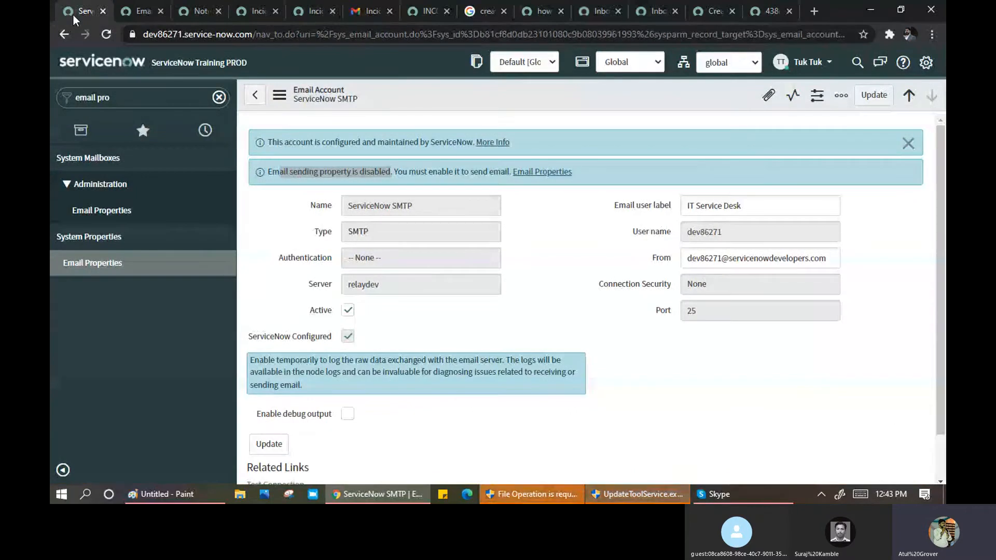
click(373, 15)
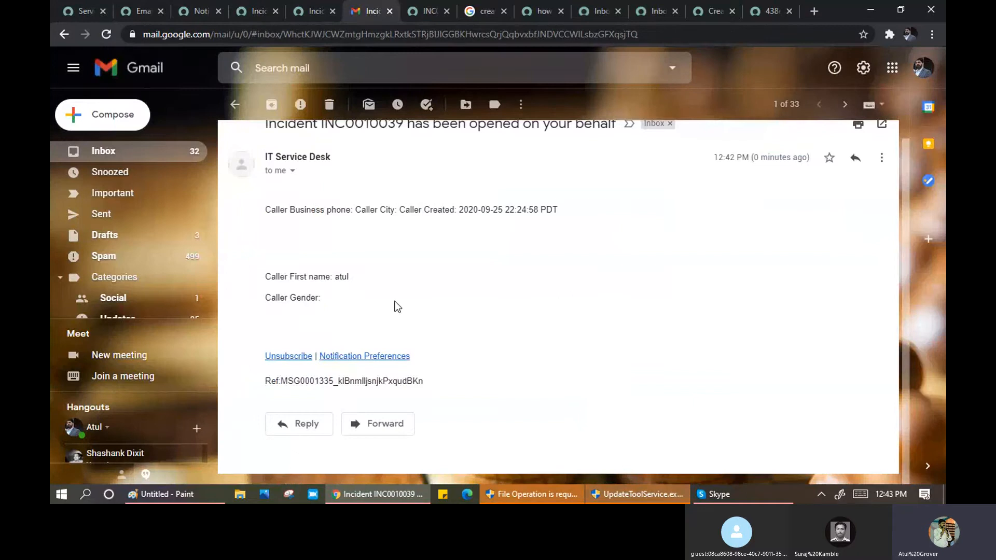
scroll(350, 216, up, 1)
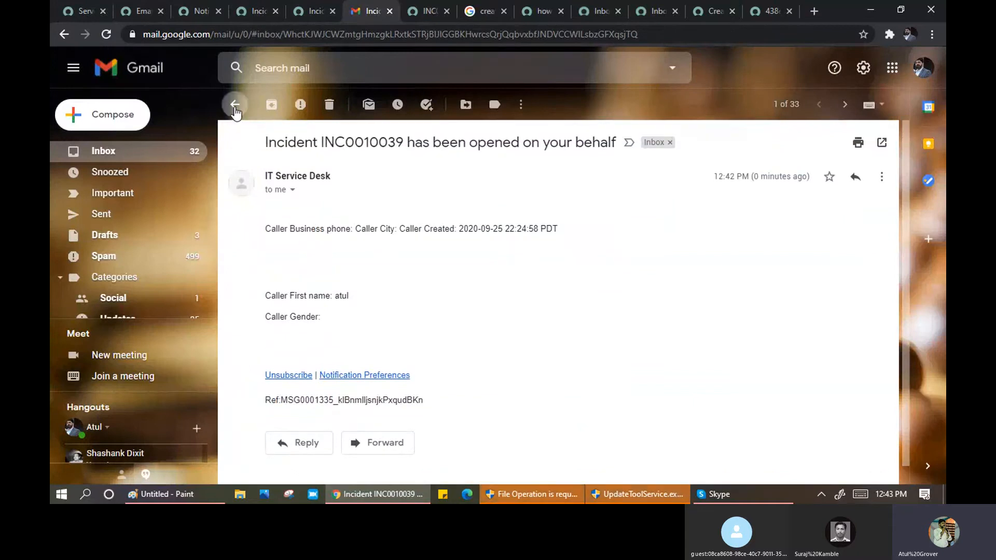
click(235, 105)
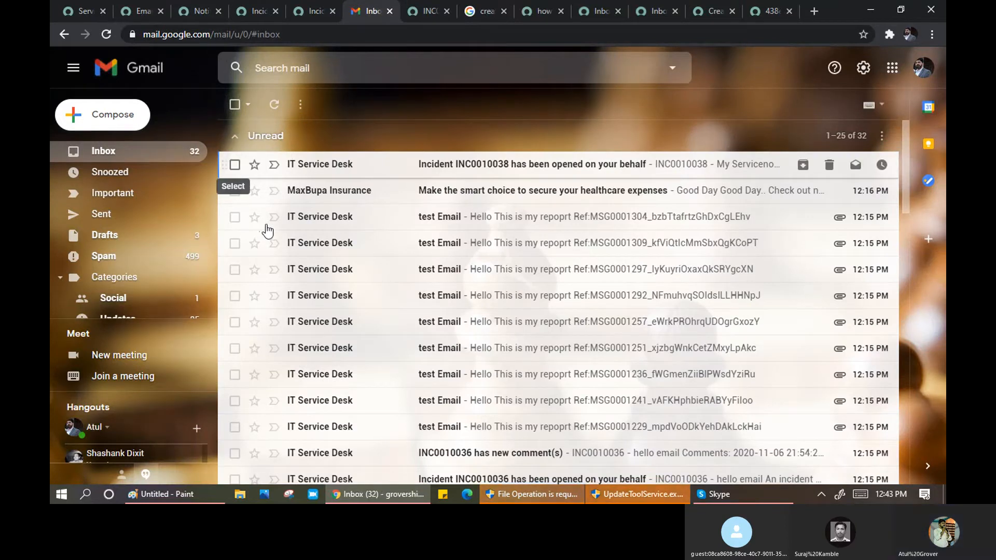
scroll(267, 221, down, 4)
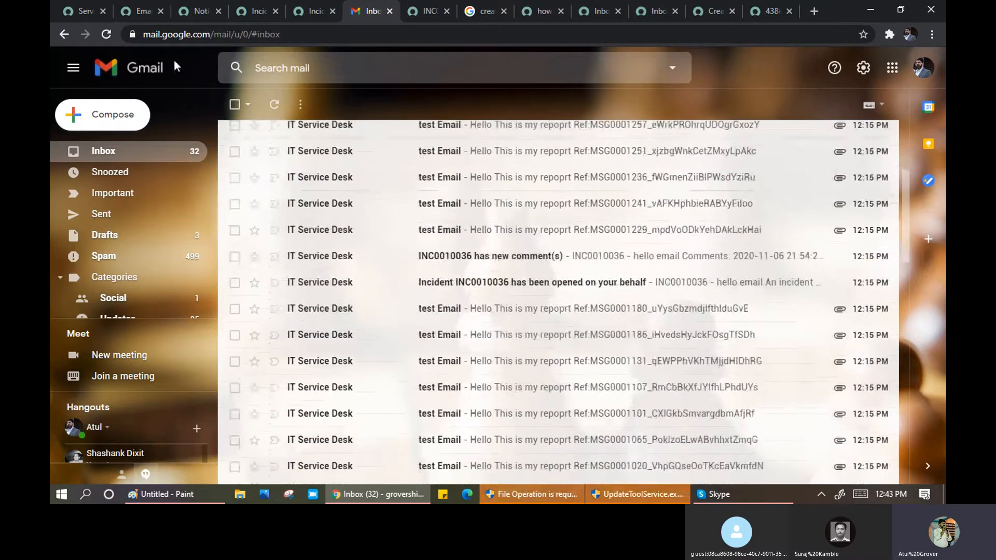
- Open the Emails log in a new tab from the navigator filter
click(84, 12)
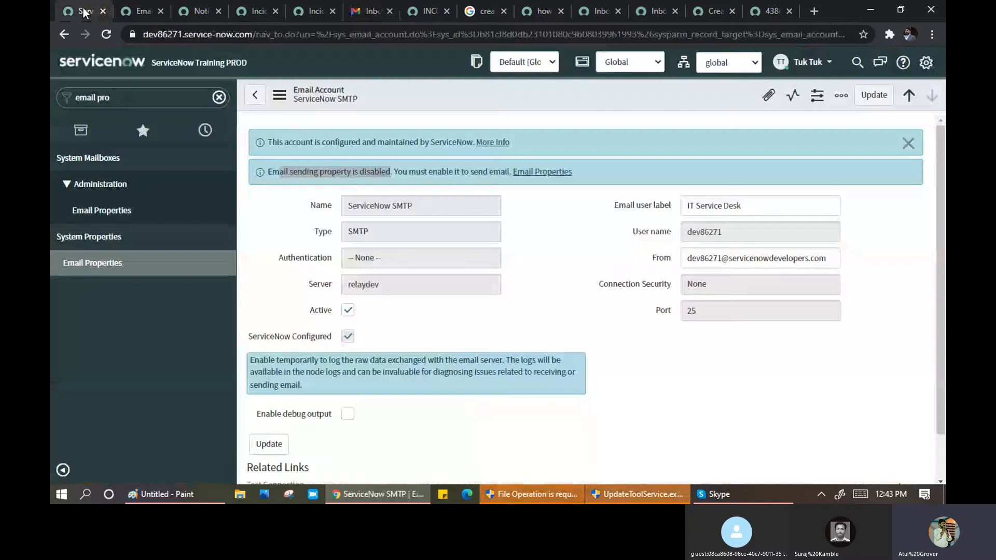
click(128, 103)
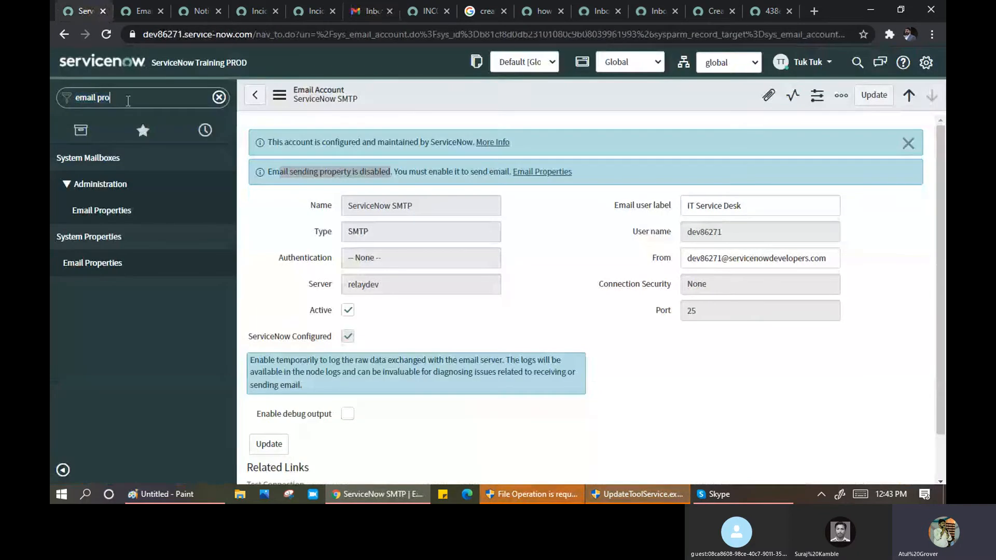
text(s)
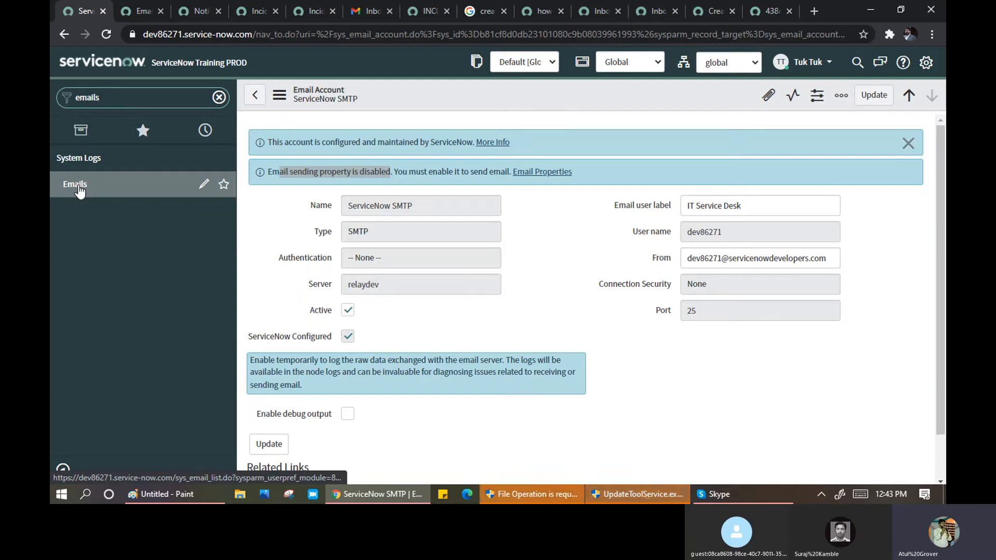
middle_click(79, 190)
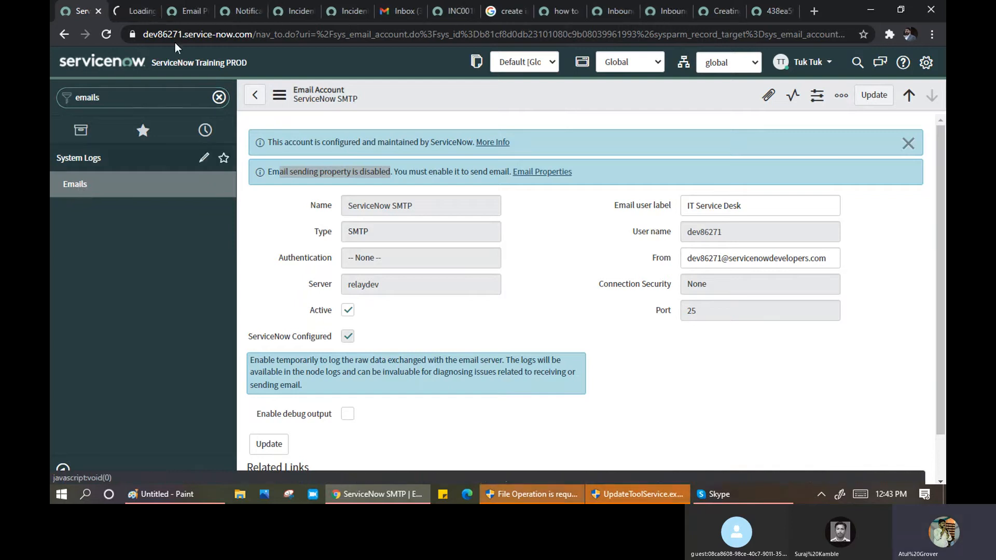
click(139, 21)
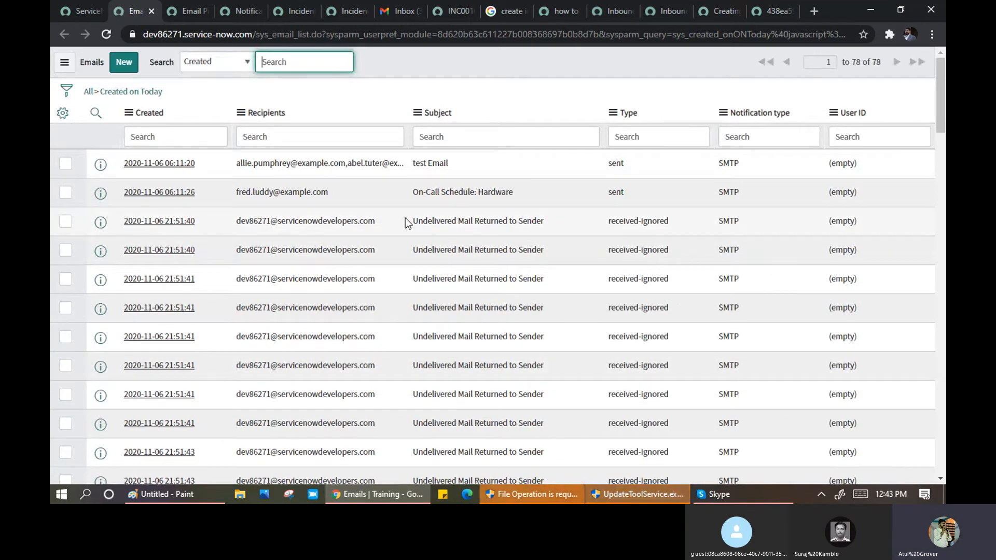
scroll(206, 222, down, 2)
scroll(245, 216, up, 2)
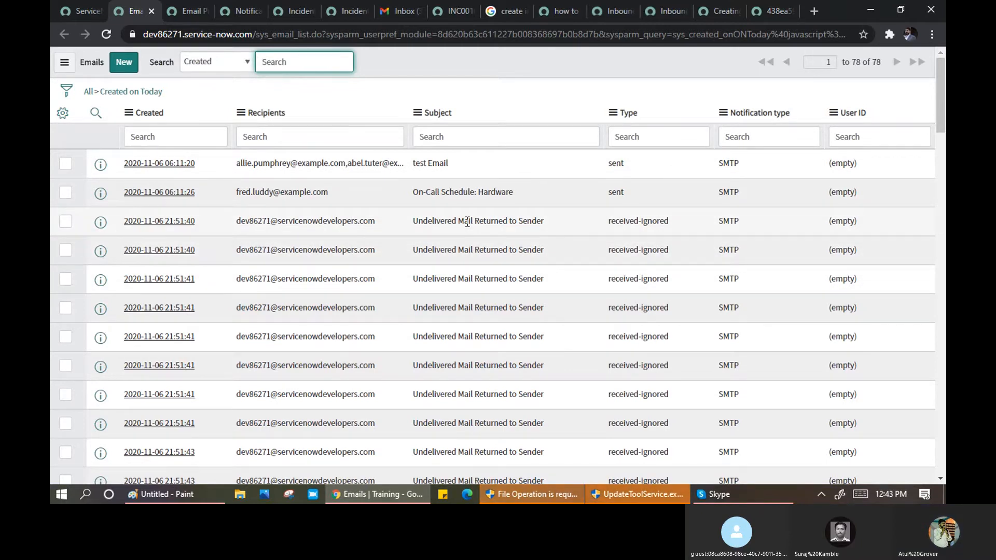
- Filter the email log's Subject column with *INC0010039 using the copied incident number
click(476, 137)
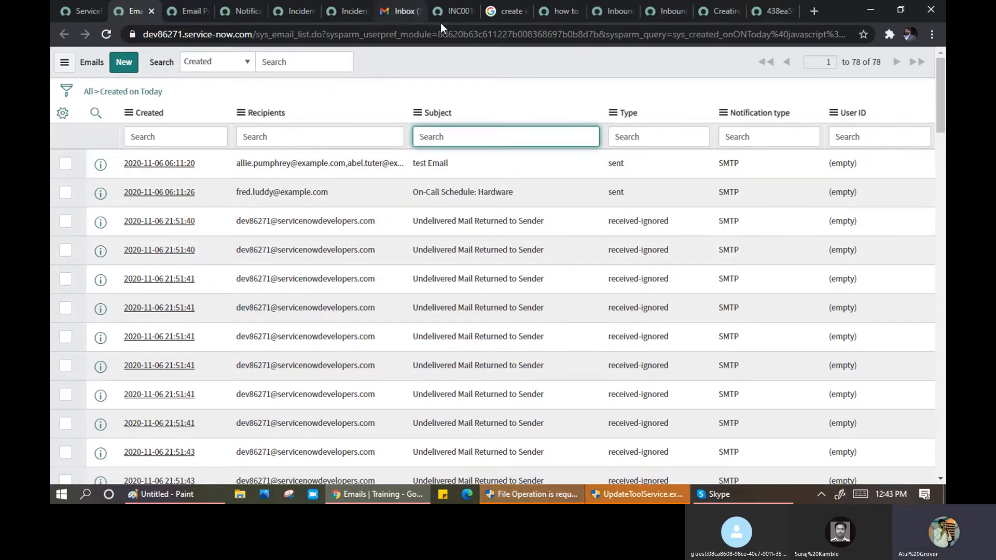
click(450, 18)
double_click(240, 110)
key(ctrl+c)
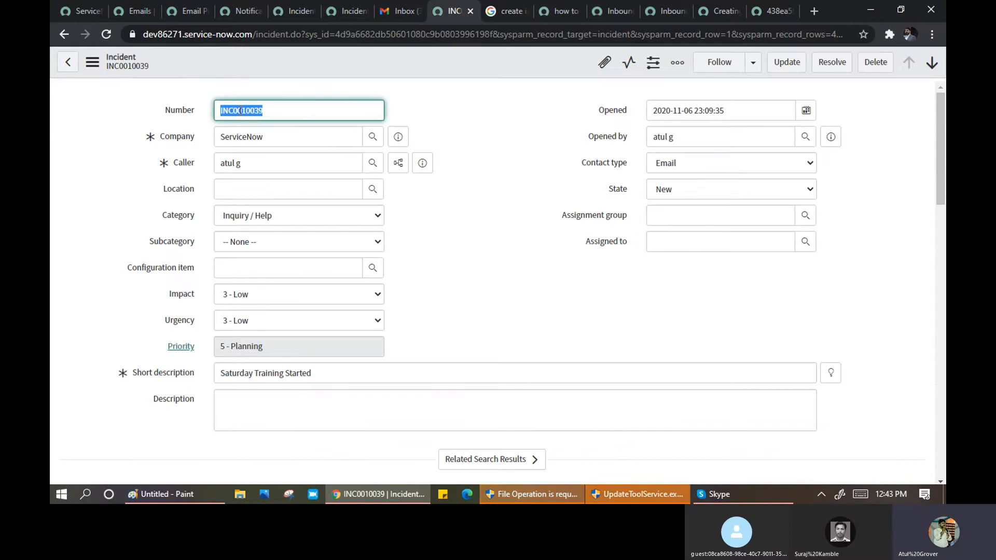
click(127, 11)
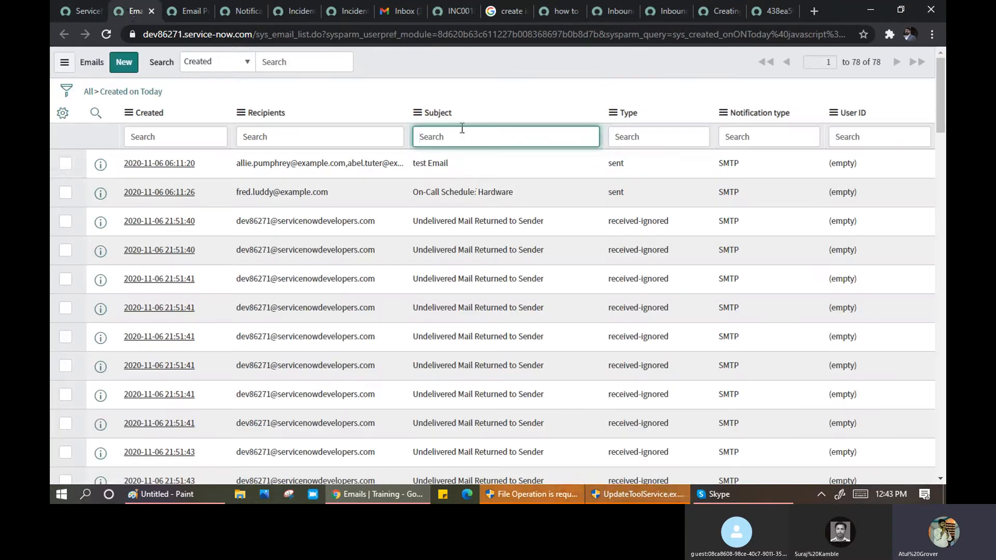
text(*)
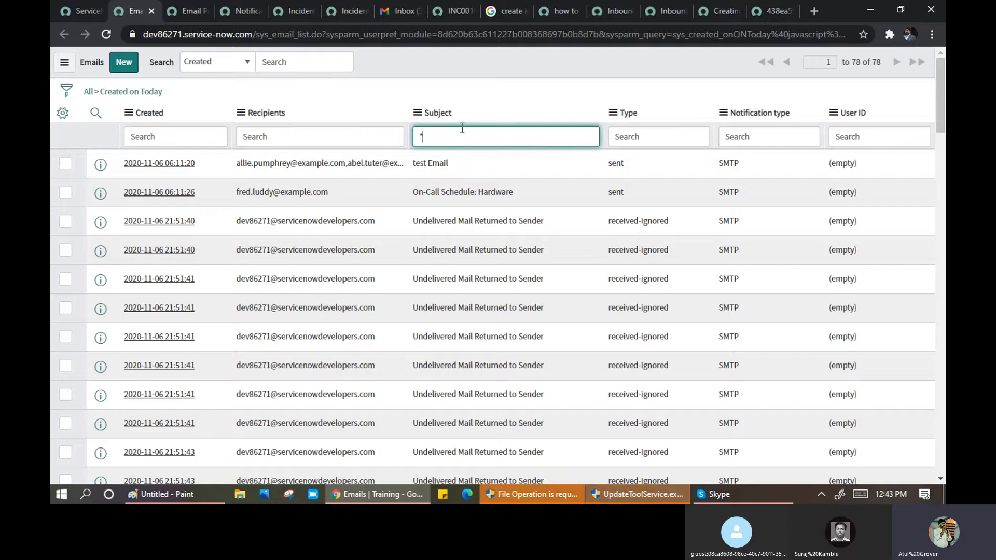
key(ctrl+v)
key(Return)
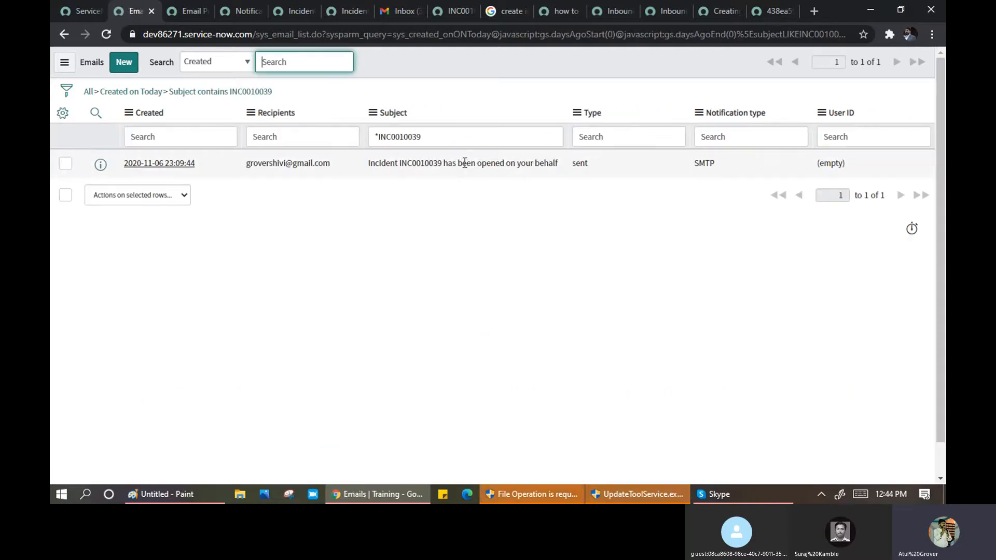
- Open the INC0010039 email record to read its body, then filter the navigator with 'user a'
click(154, 165)
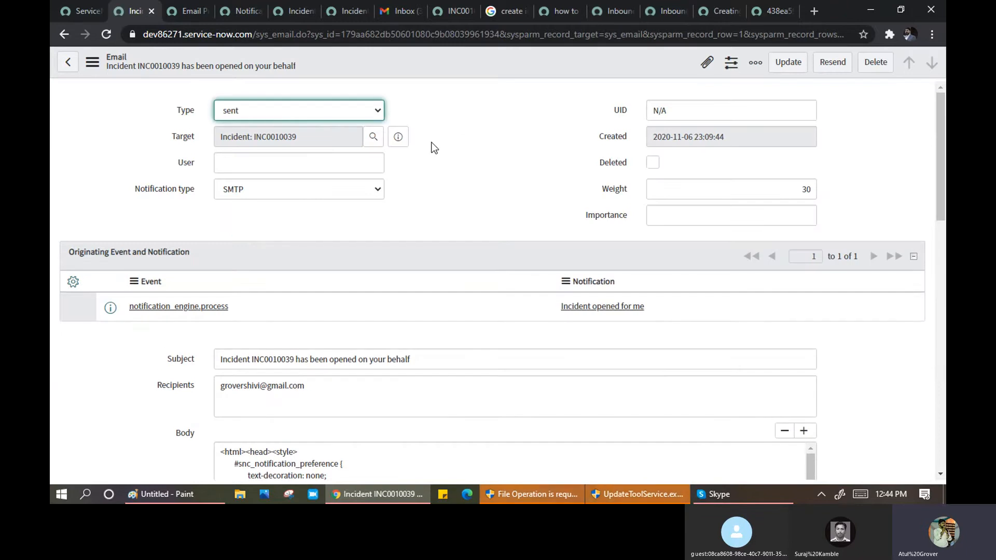
scroll(433, 148, down, 4)
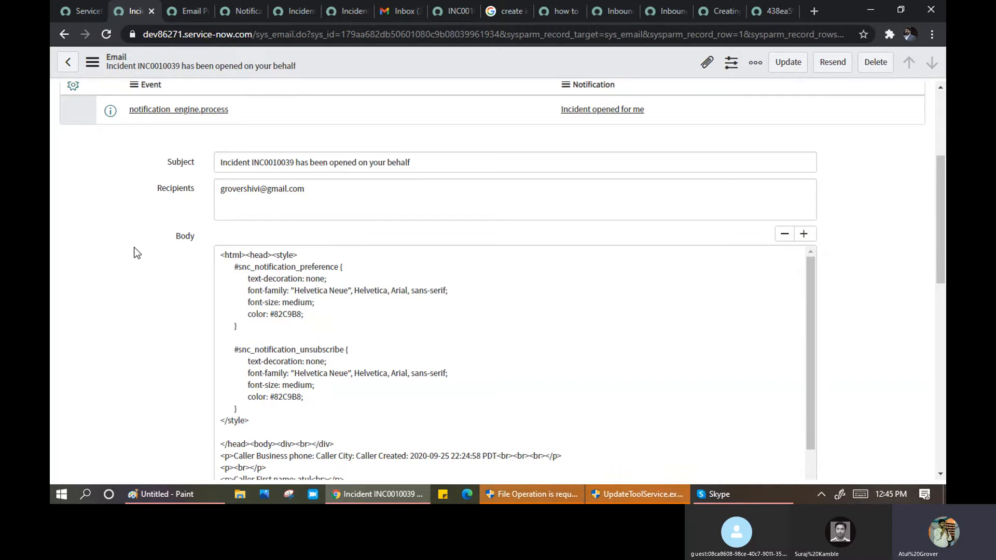
click(64, 13)
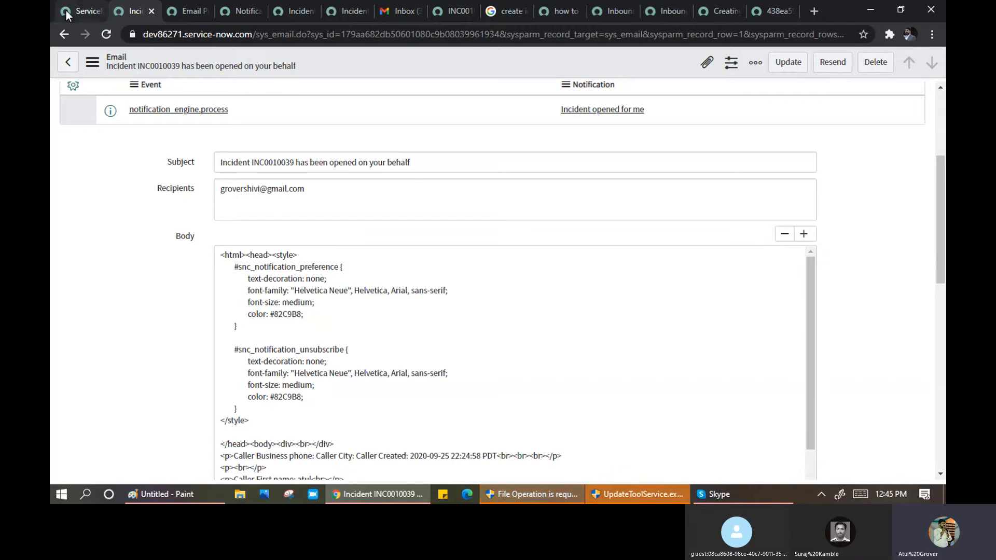
click(114, 97)
text(user a)
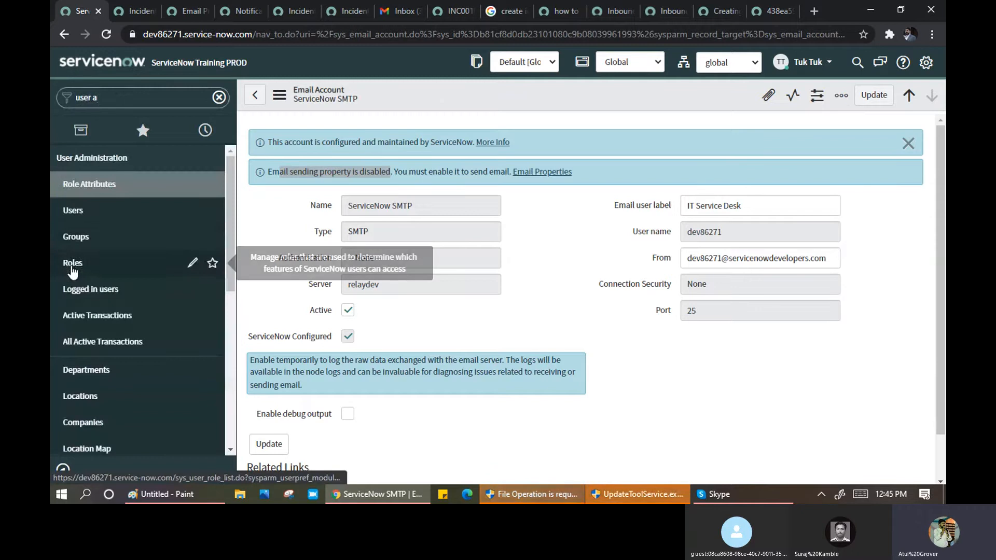
- Open the Roles list, filter names by *ema and read the email admin role descriptions
middle_click(71, 269)
click(134, 16)
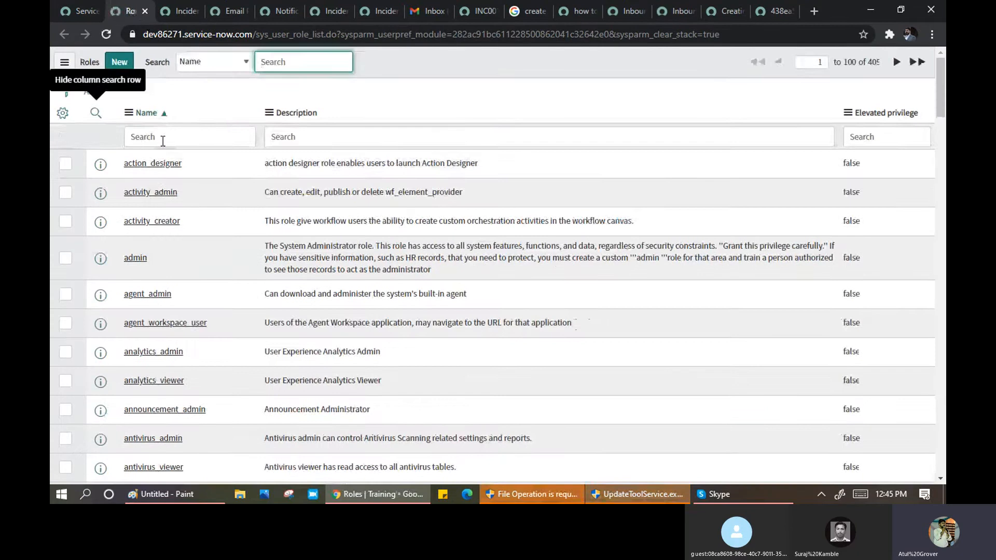
click(161, 138)
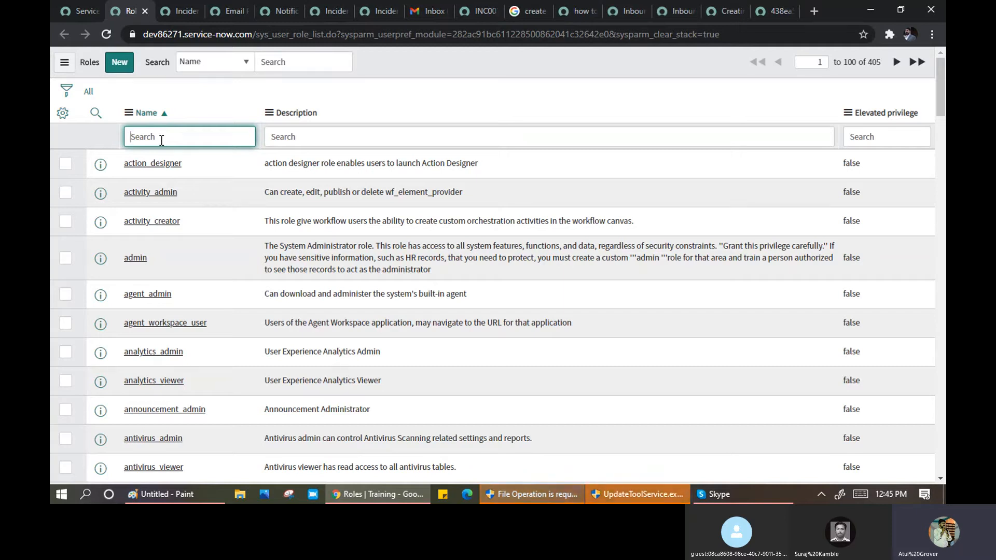
text(*email)
key(Return)
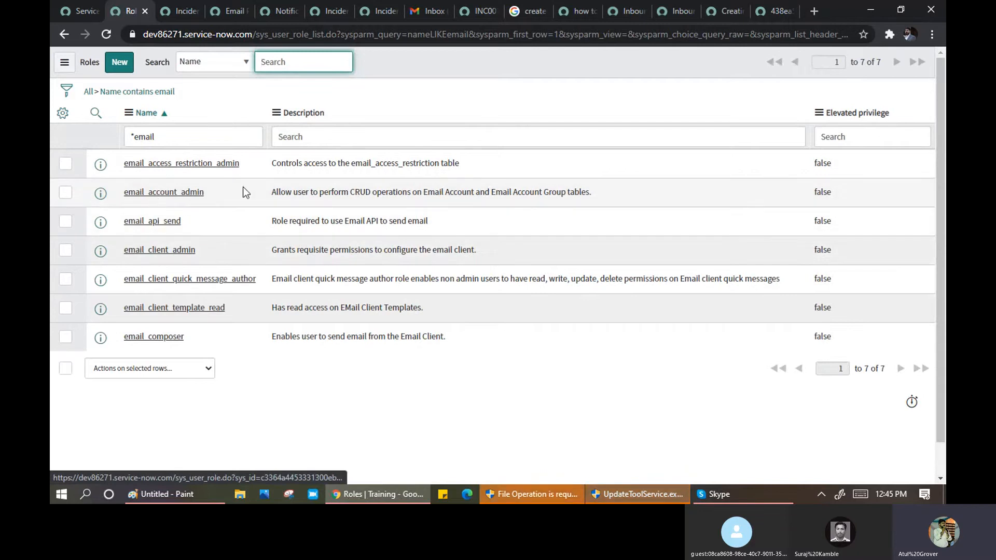
click(362, 192)
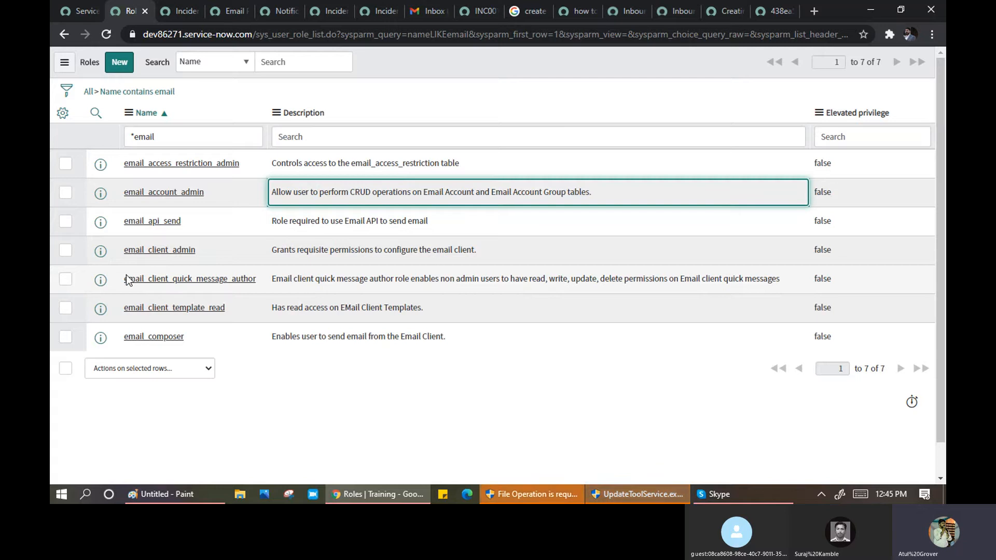
drag(320, 251, 410, 261)
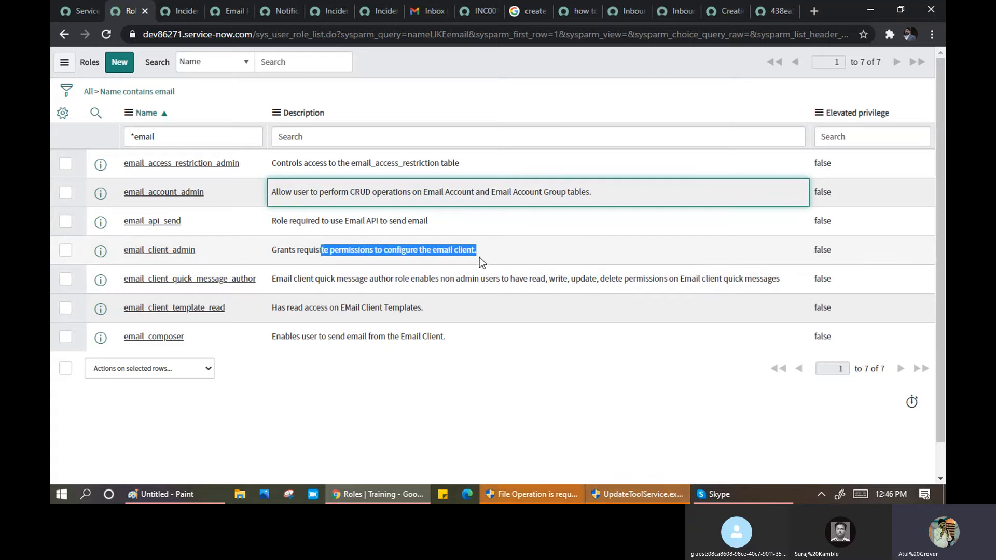
drag(479, 257, 477, 262)
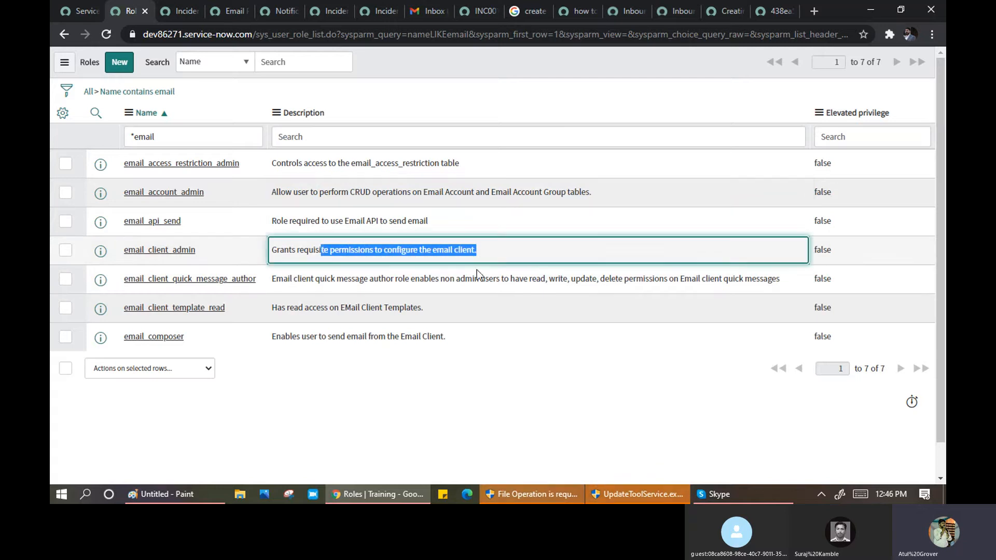
- Change the role name filter to *report, then *user_ad, and return to Email Properties
click(174, 140)
key(BackSpace)
key(BackSpace)
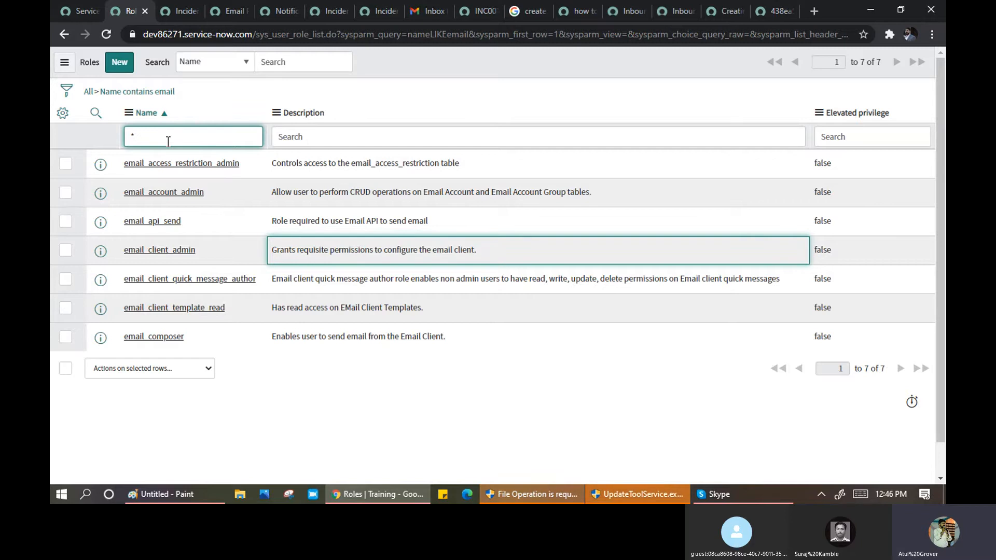
text(report)
key(Return)
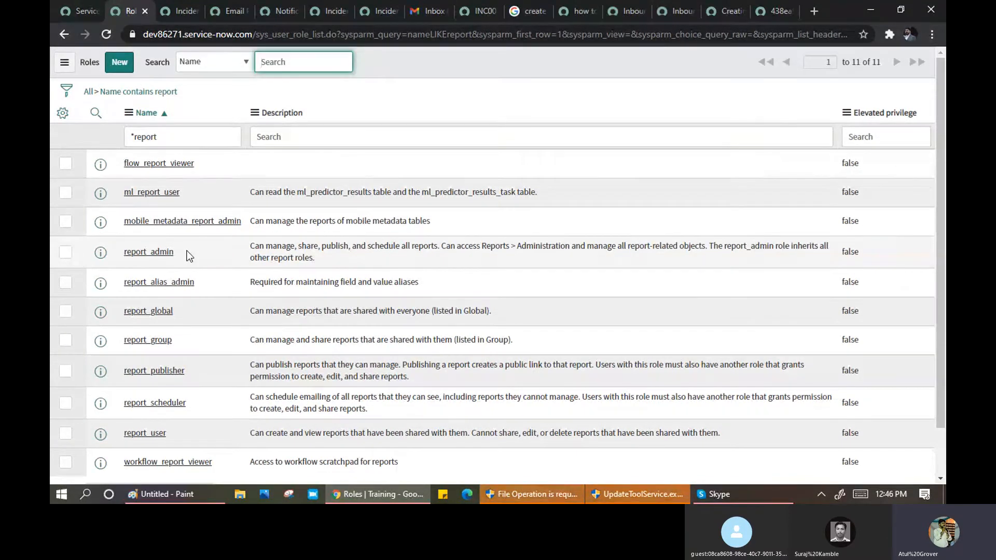
click(179, 136)
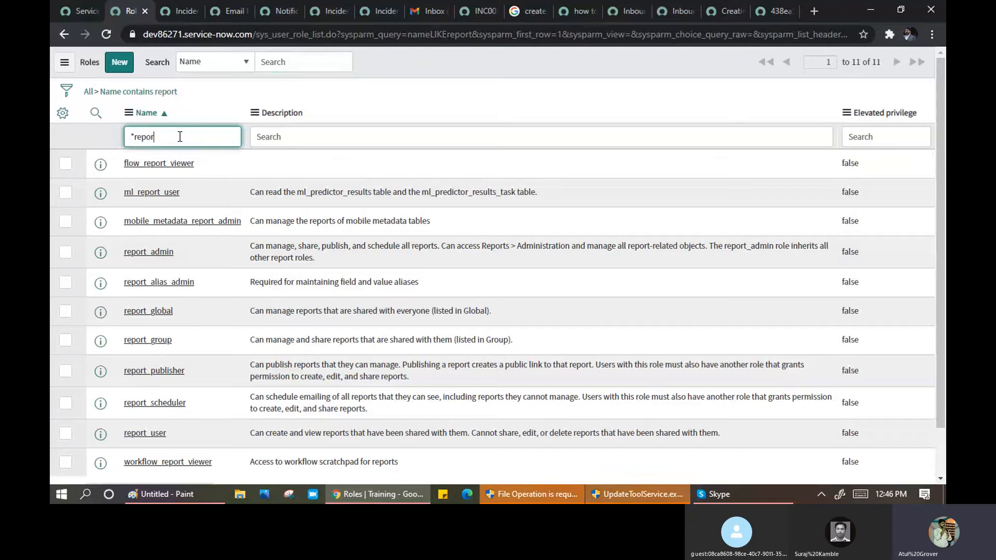
key(BackSpace)
key(BackSpace)
key(BackSpace)
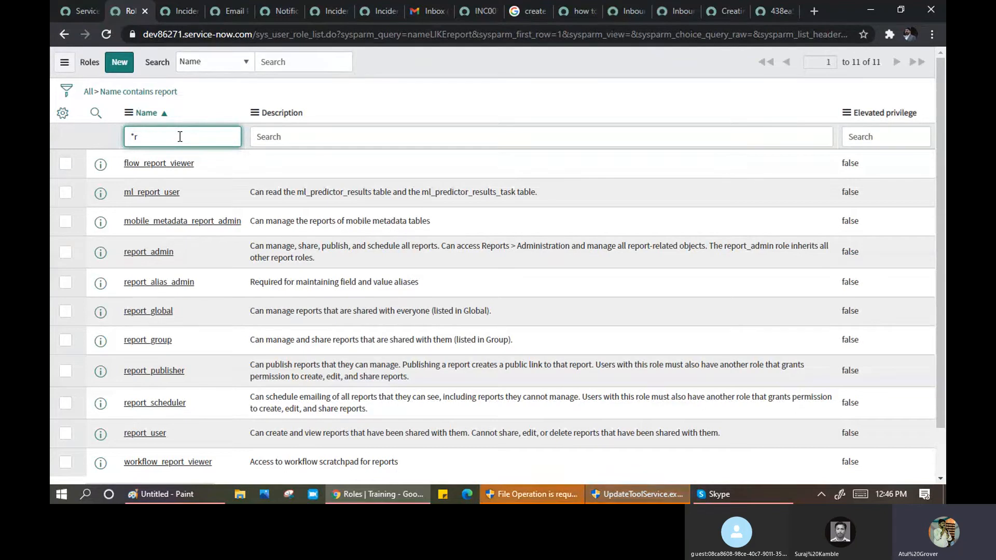
key(BackSpace)
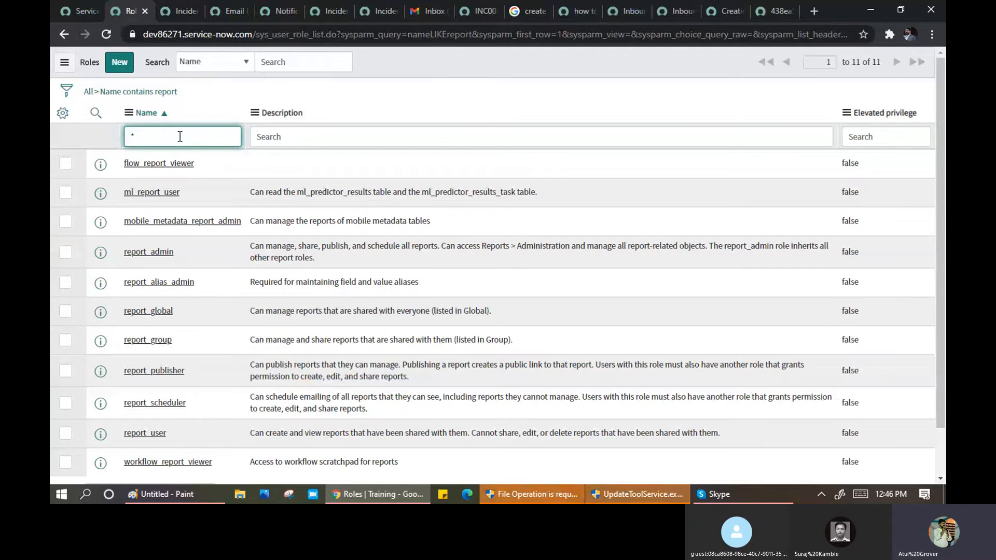
text(er_ad)
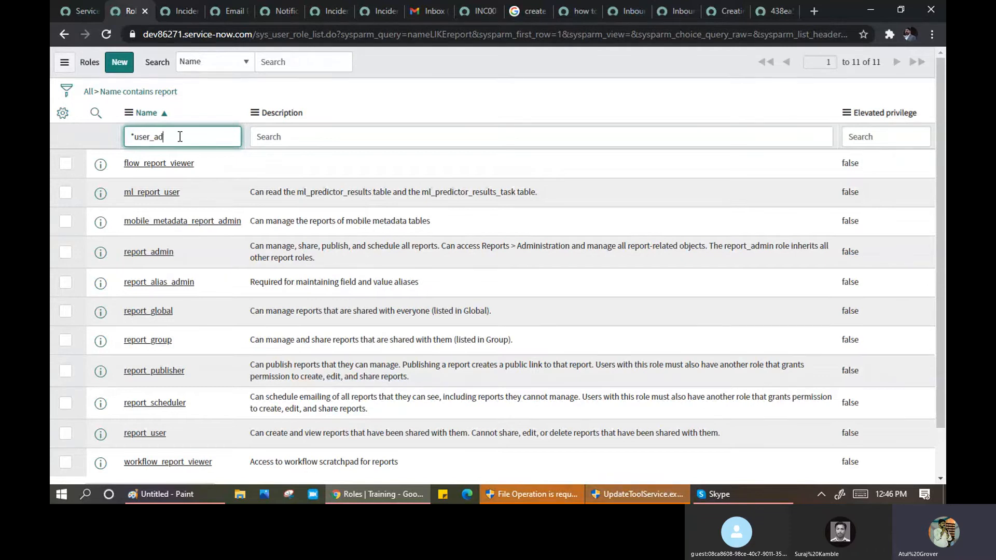
key(Return)
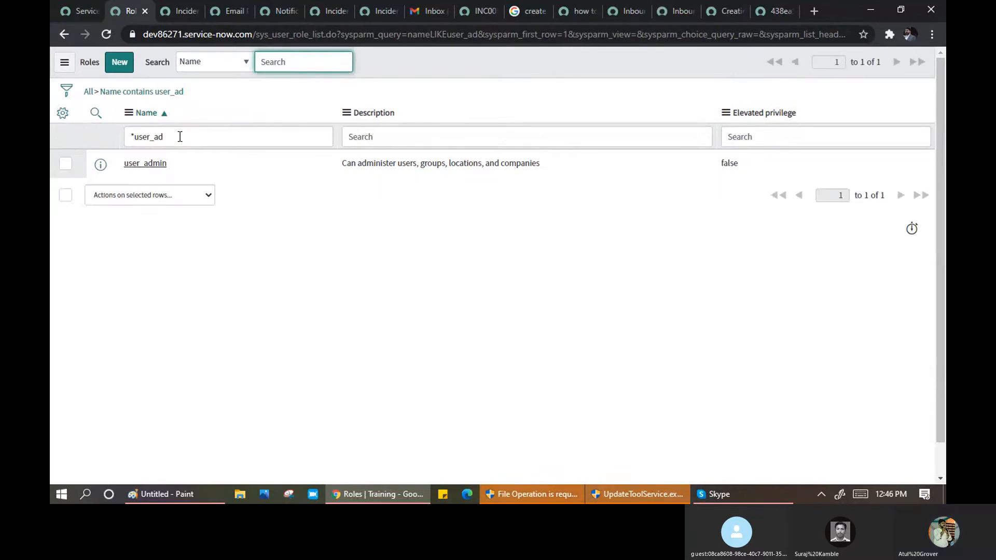
click(228, 11)
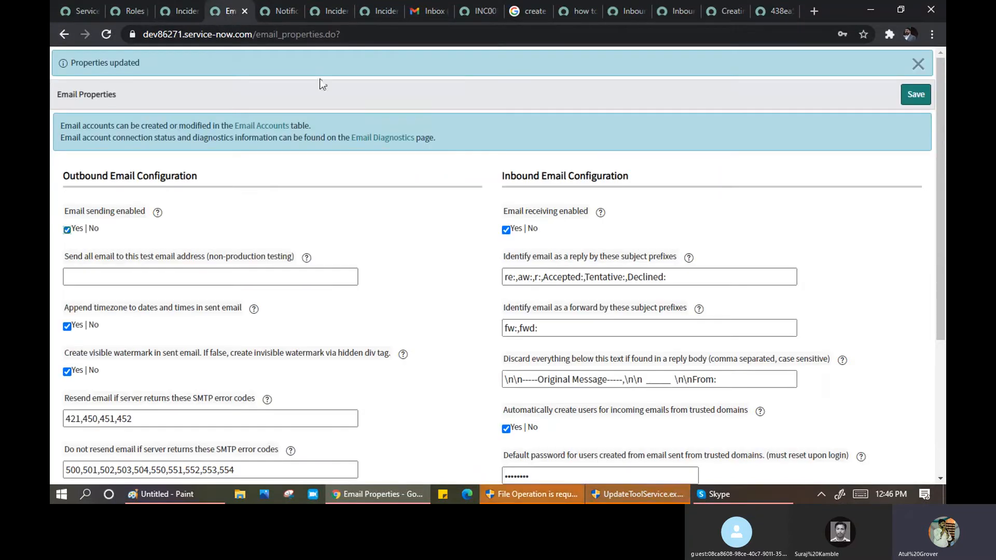
- Preview the INC0010039 email record's rendered HTML body, then close the preview
click(141, 12)
click(192, 12)
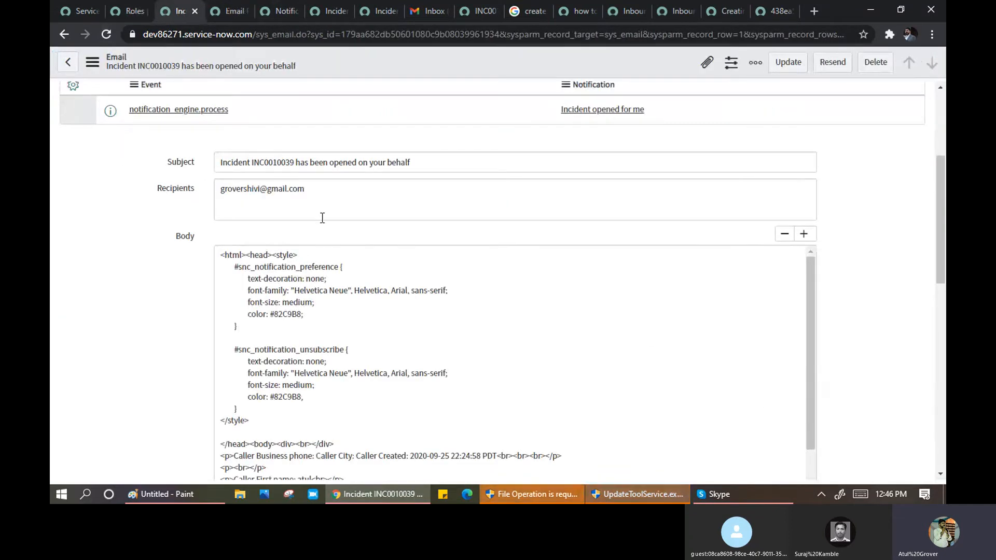
scroll(327, 228, up, 4)
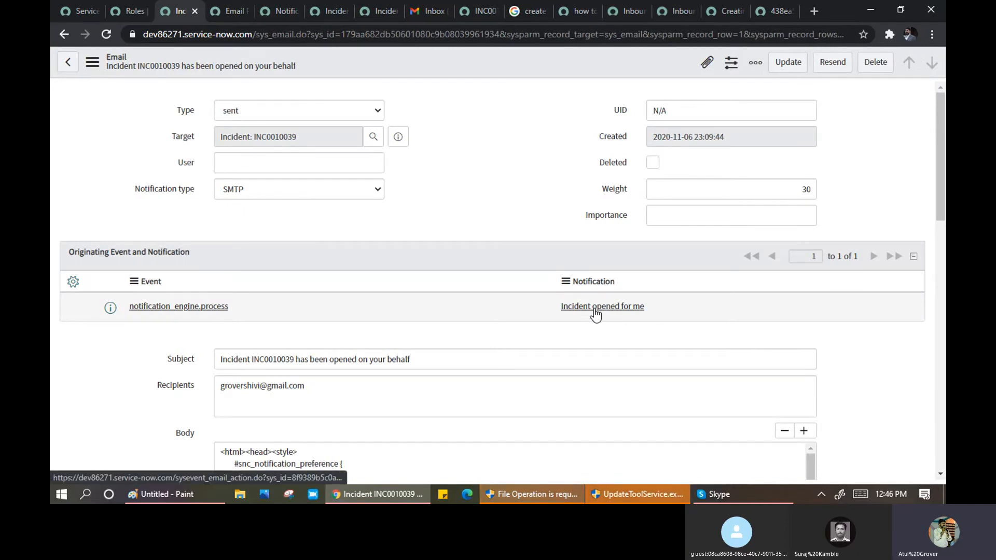
scroll(351, 358, down, 12)
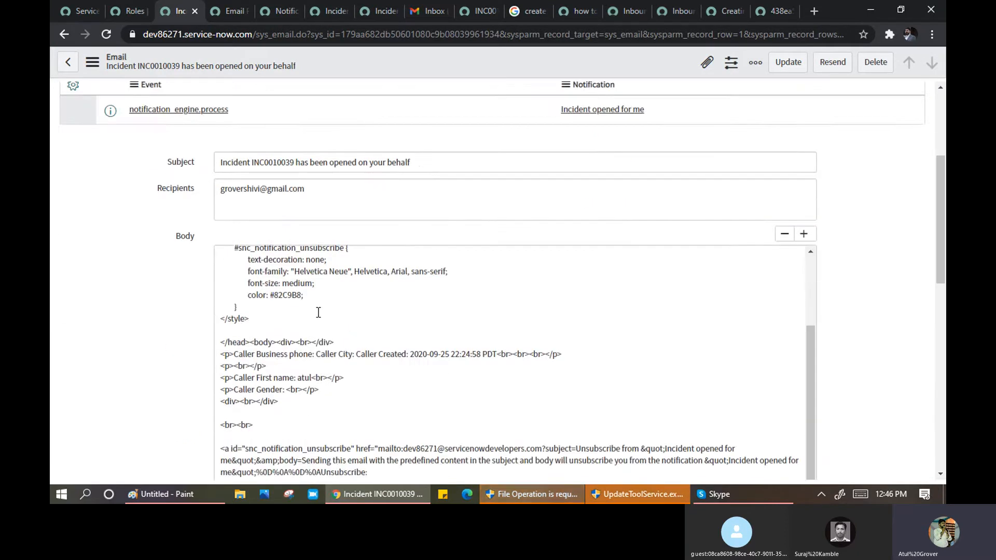
scroll(326, 331, down, 5)
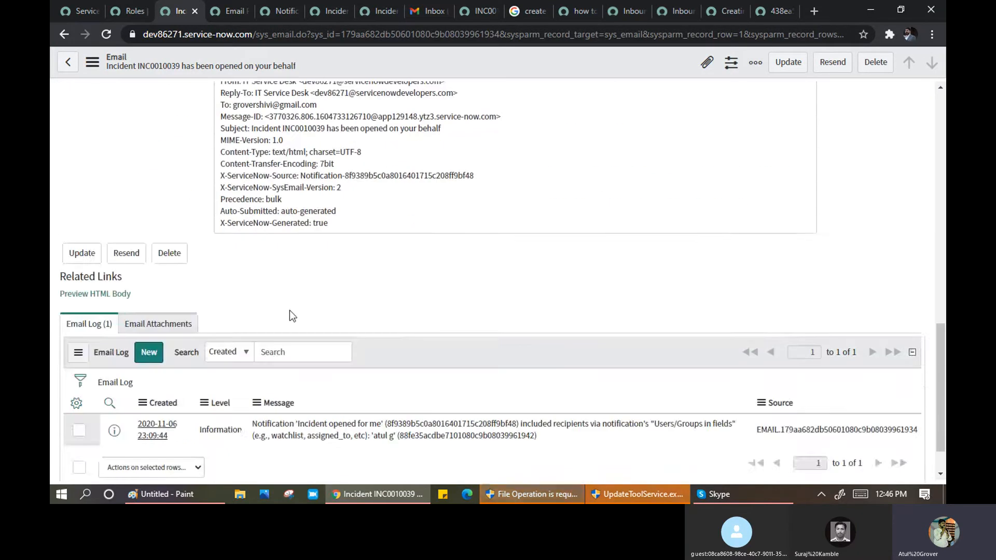
click(107, 294)
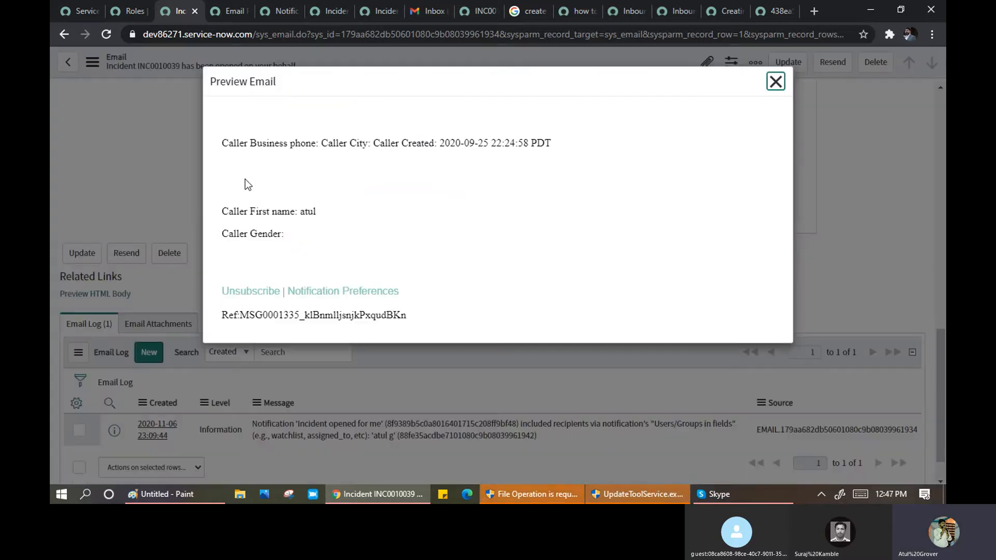
click(775, 82)
scroll(450, 233, up, 5)
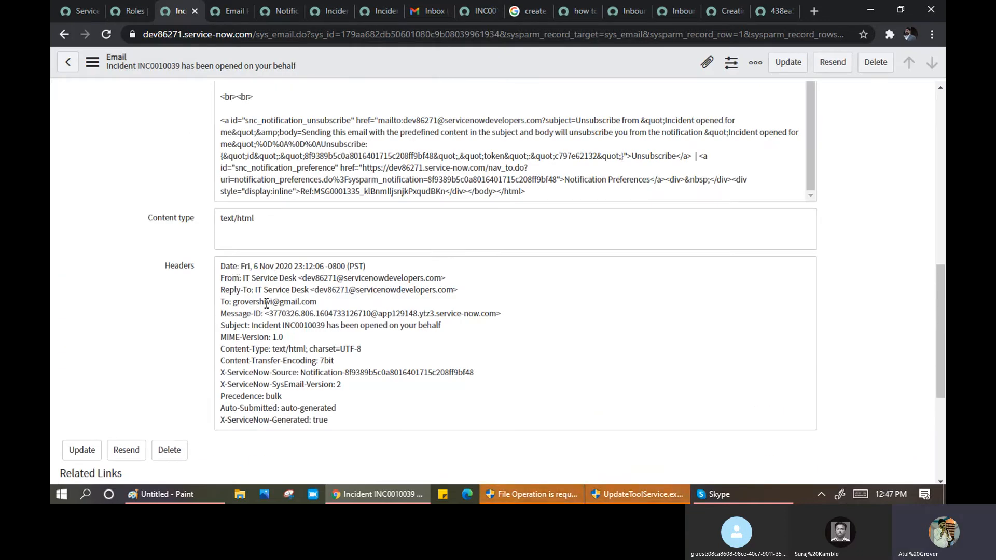
scroll(353, 179, up, 6)
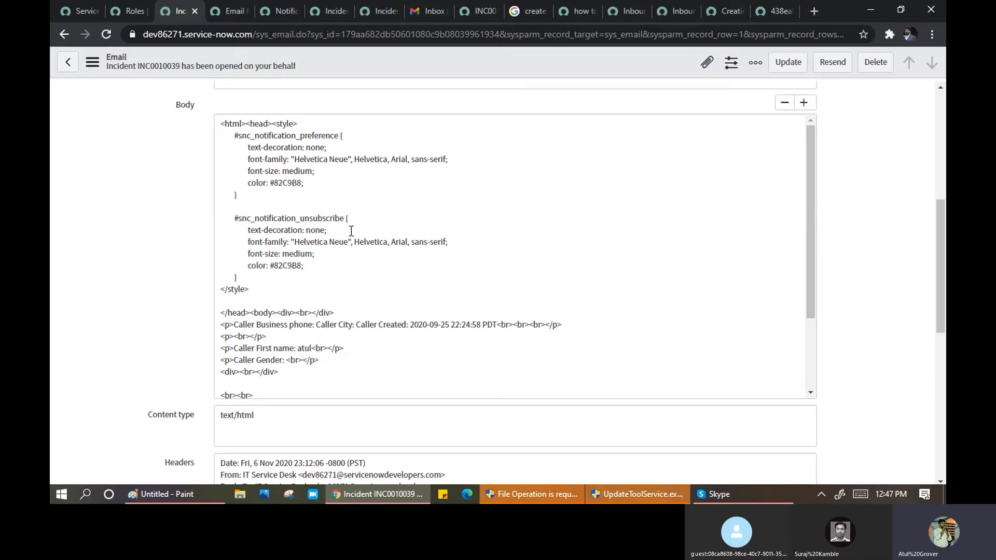
- Read the test Email and the Incident INC0010038 notification in Gmail, then return to ServiceNow
click(79, 14)
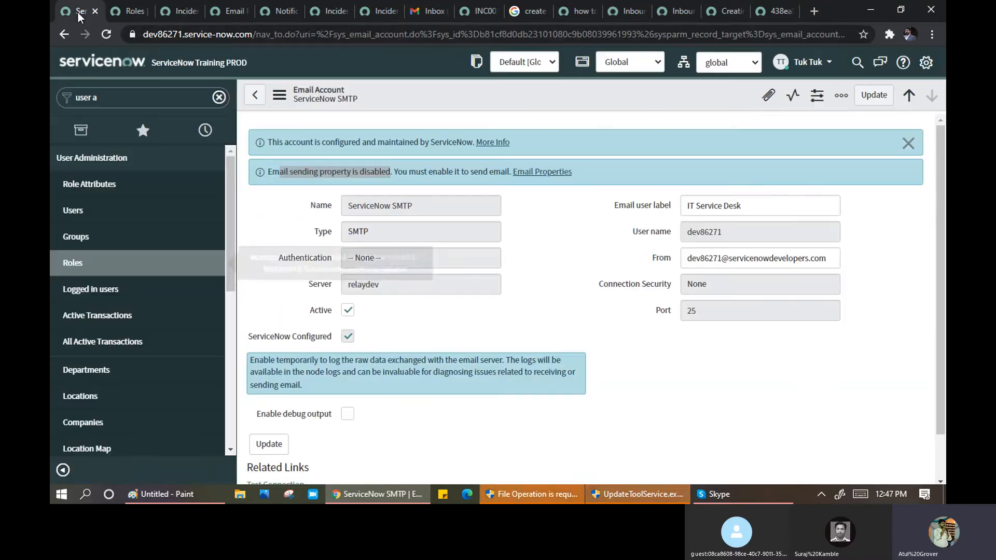
click(418, 12)
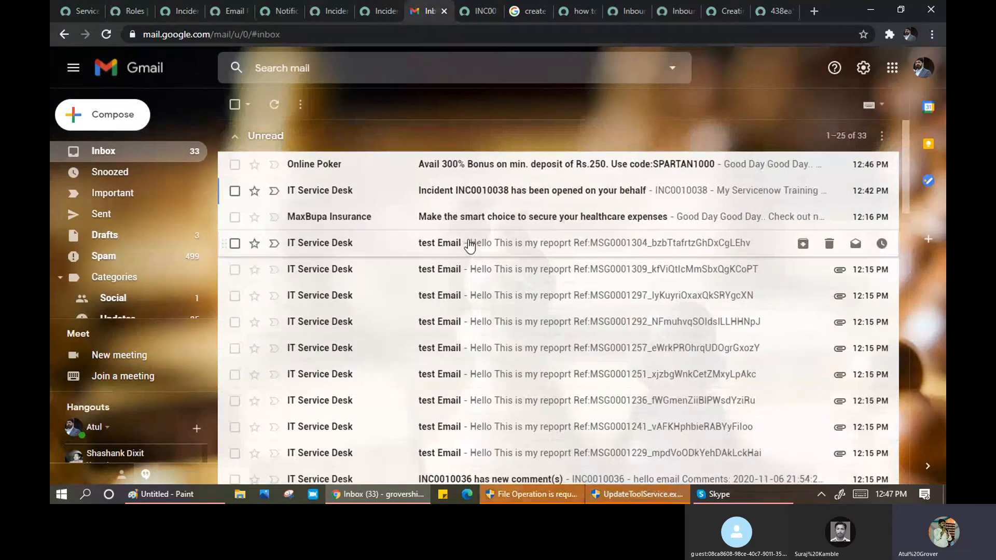
click(468, 241)
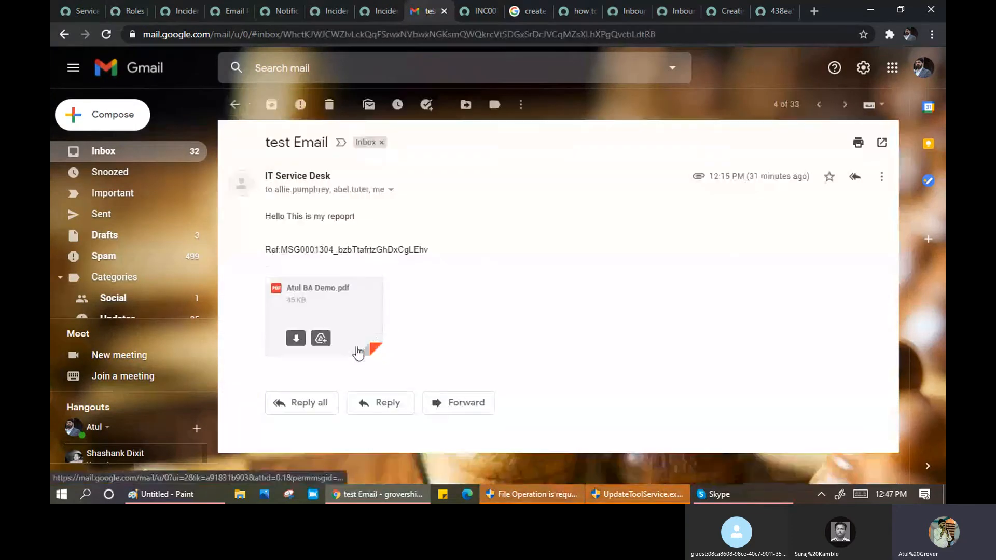
click(227, 110)
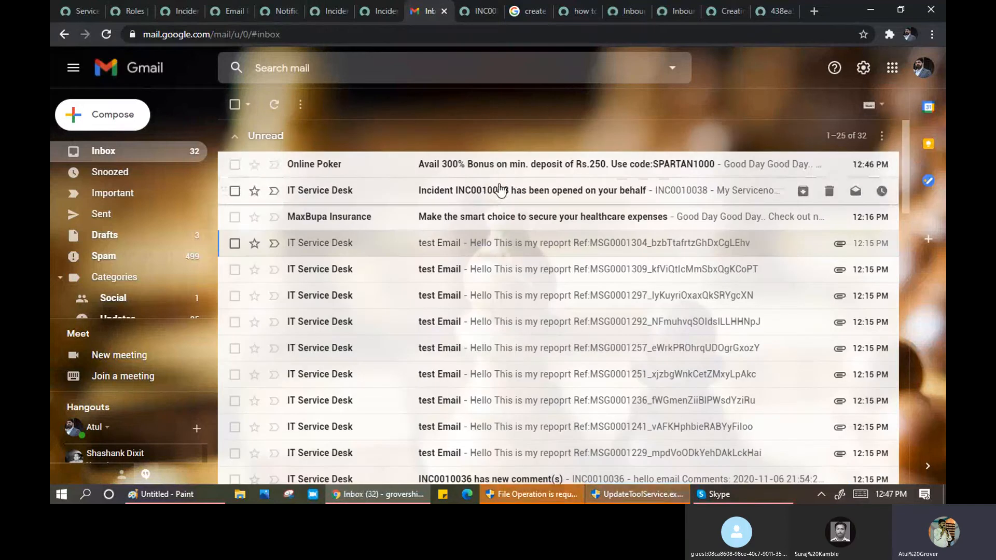
click(499, 190)
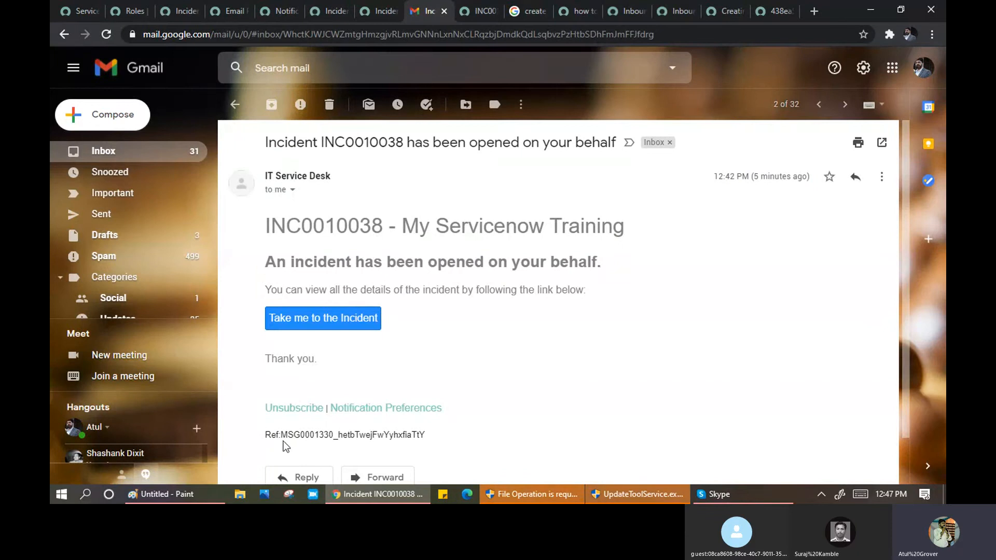
click(80, 13)
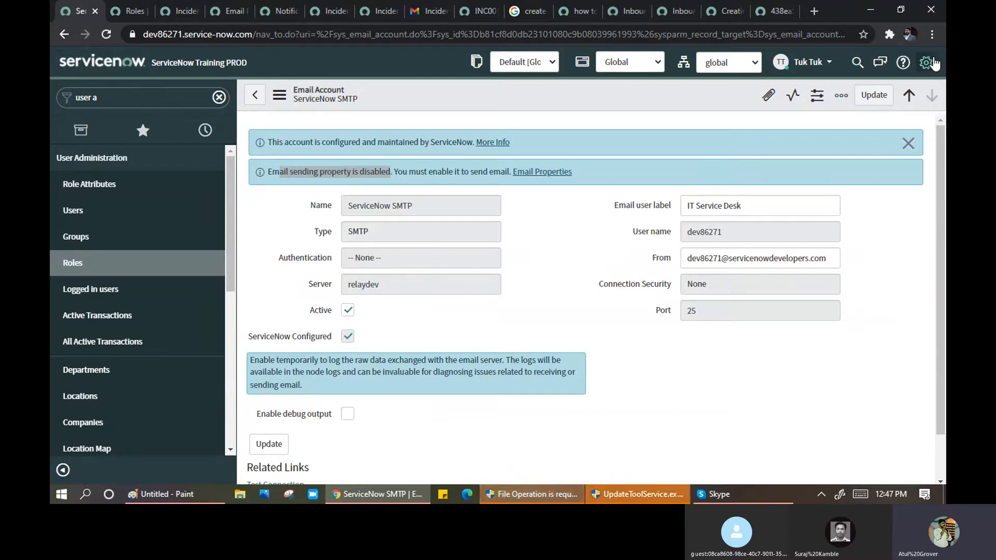
- Open System Settings from the header gear and return to the main Notifications section
click(927, 63)
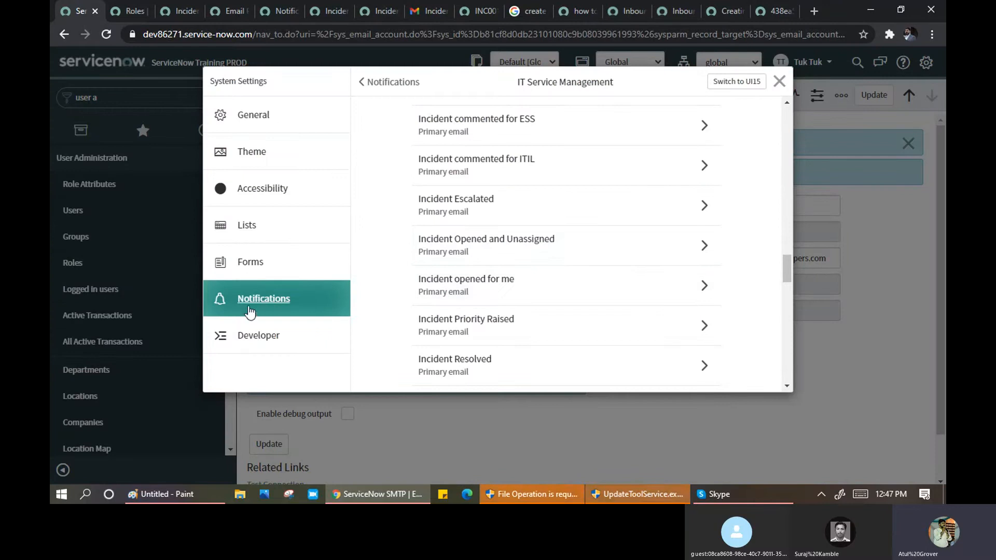
click(275, 298)
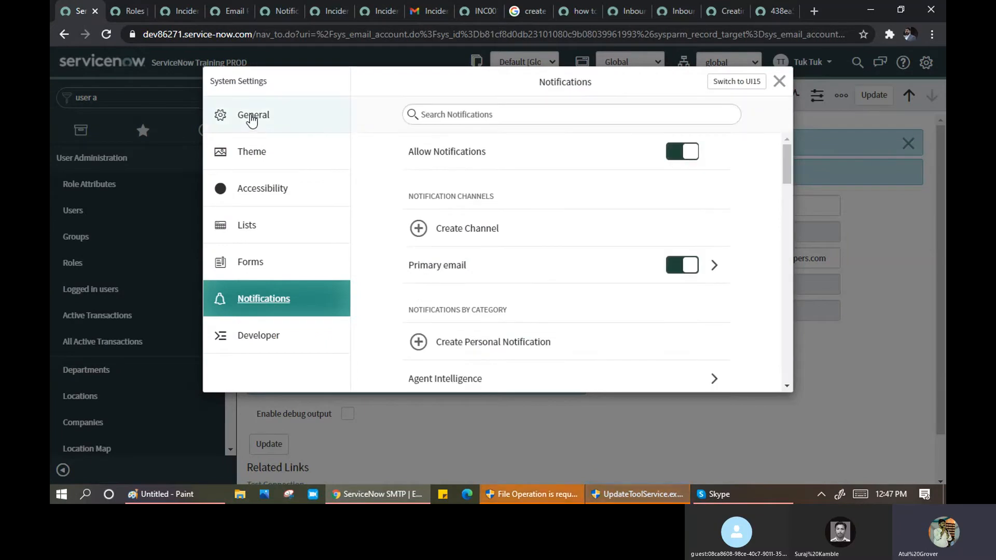
- Switch Allow Notifications off and back on, then scroll the notification categories
click(674, 153)
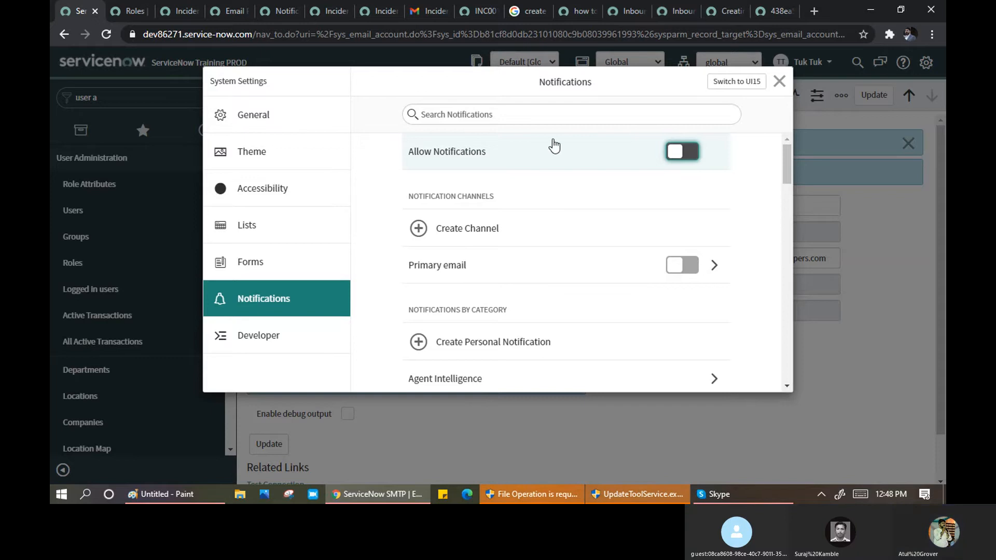
click(697, 158)
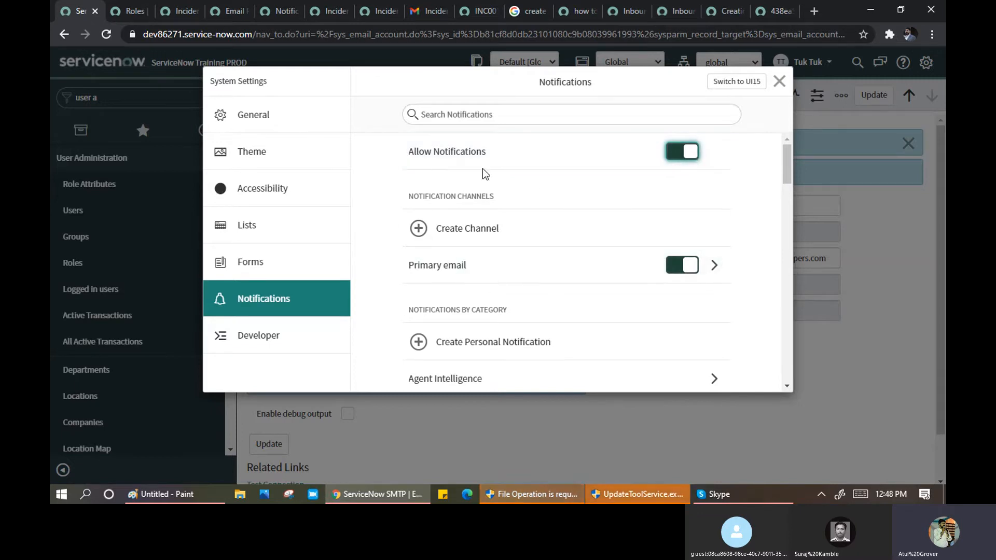
scroll(549, 275, down, 1)
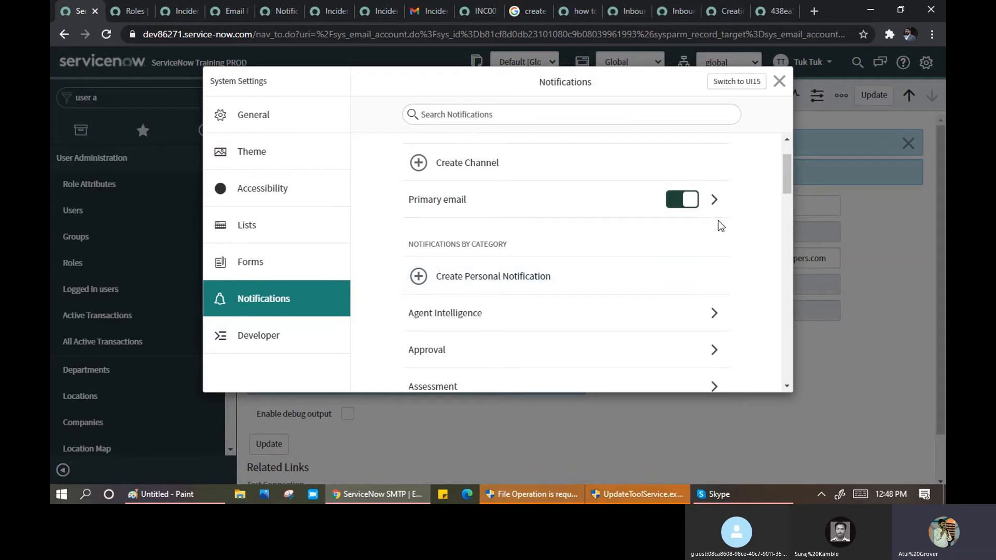
scroll(487, 203, down, 1)
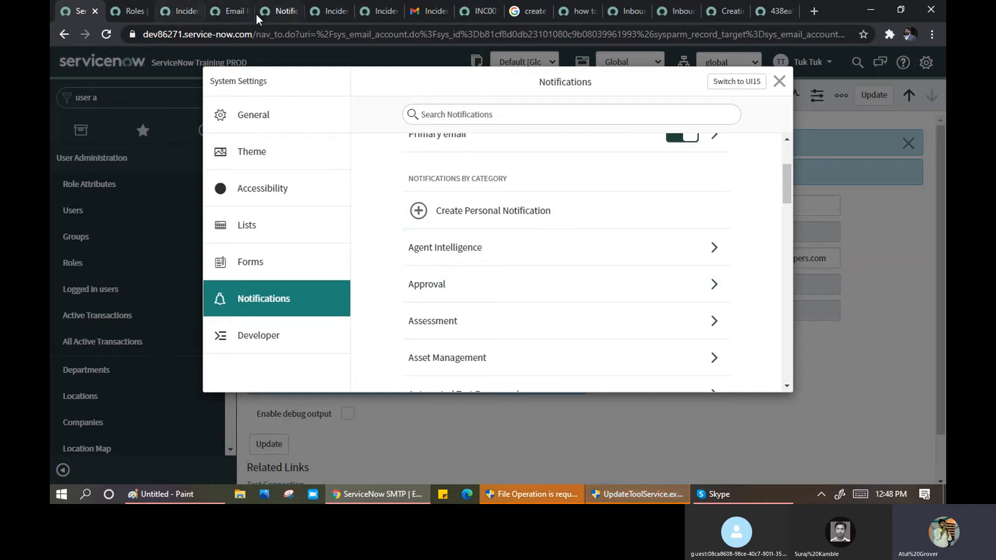
click(284, 13)
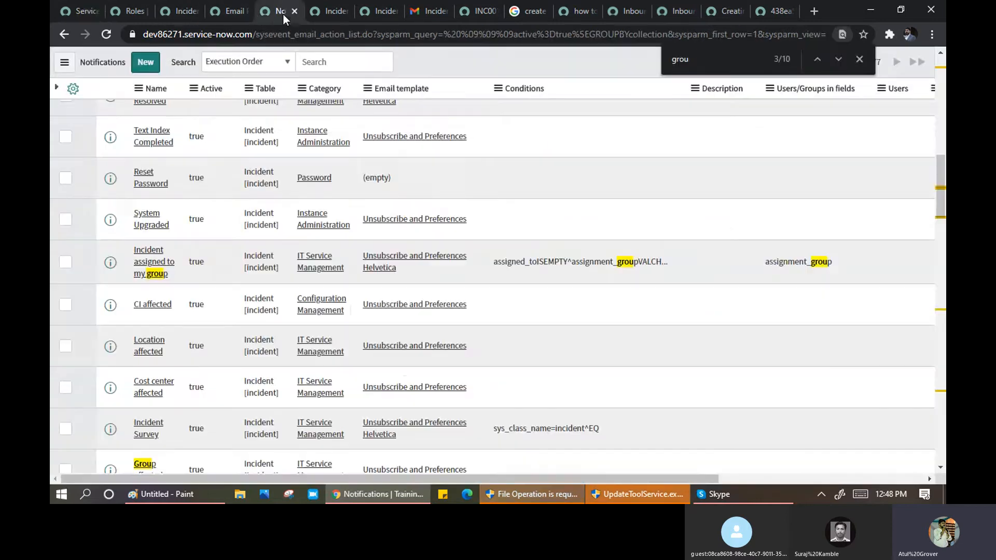
click(154, 270)
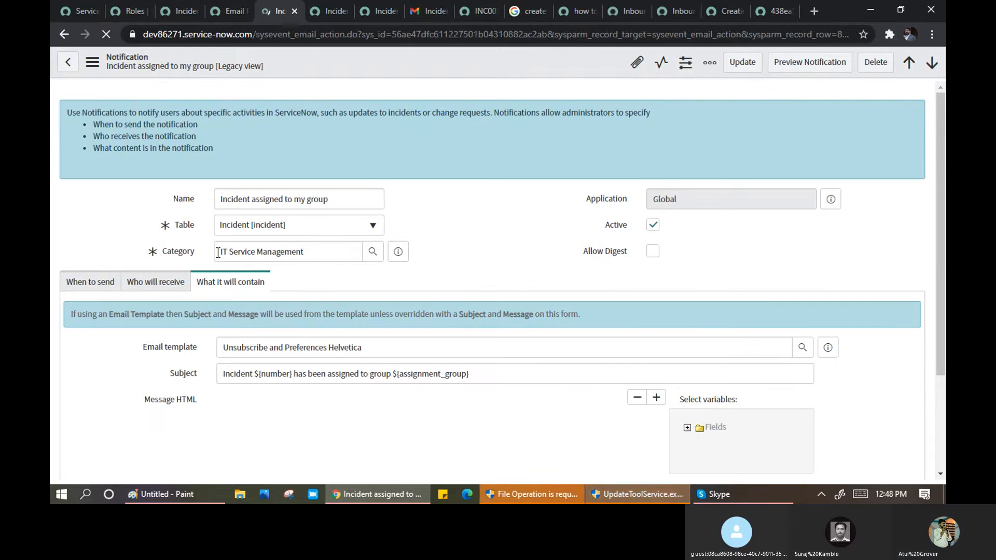
drag(217, 252, 311, 251)
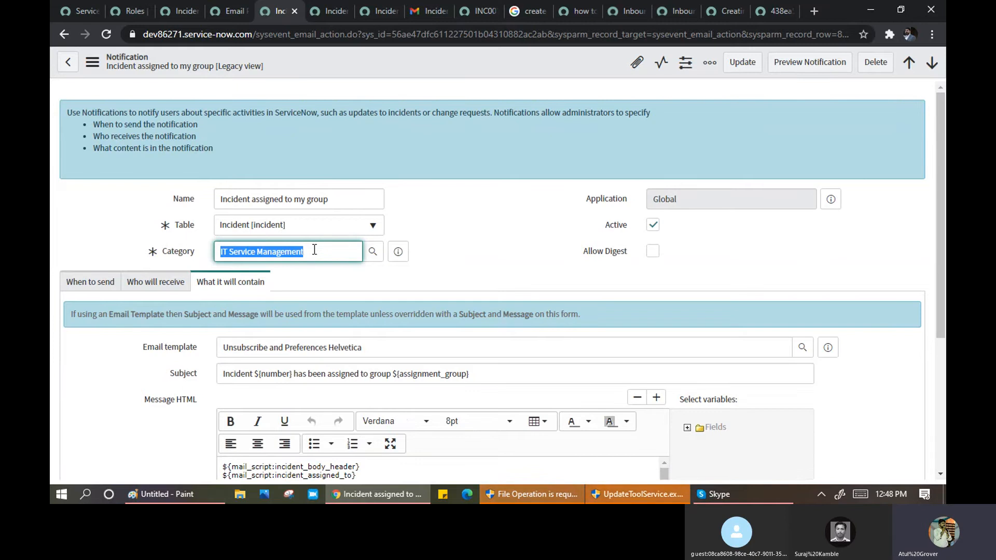
click(81, 12)
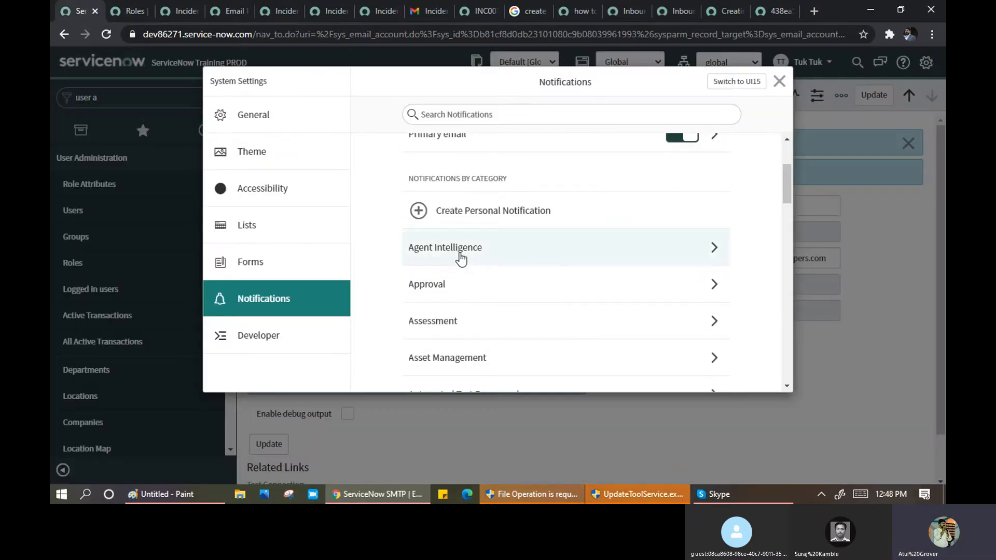
- Go to Approval > Approval Request and open its Primary email conditions
click(716, 289)
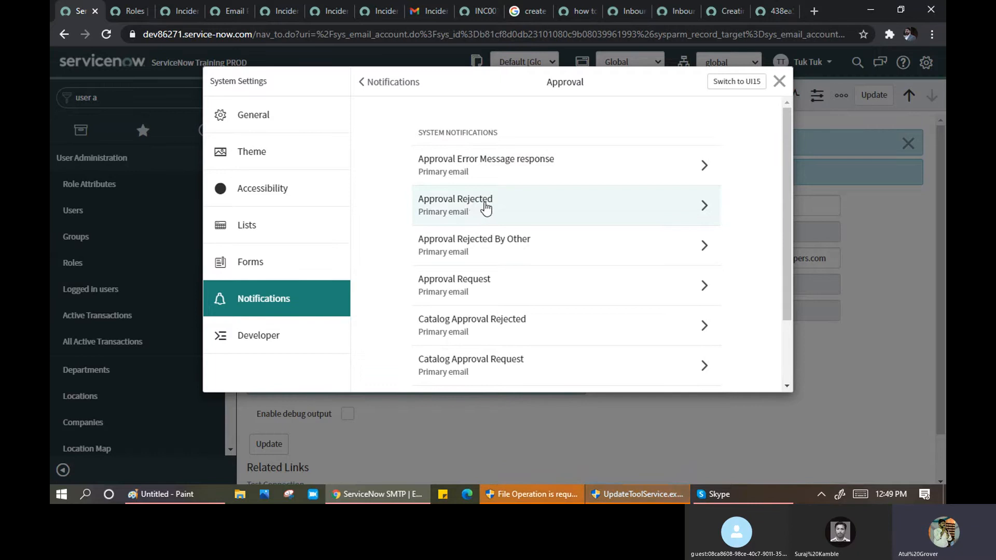
scroll(498, 233, down, 1)
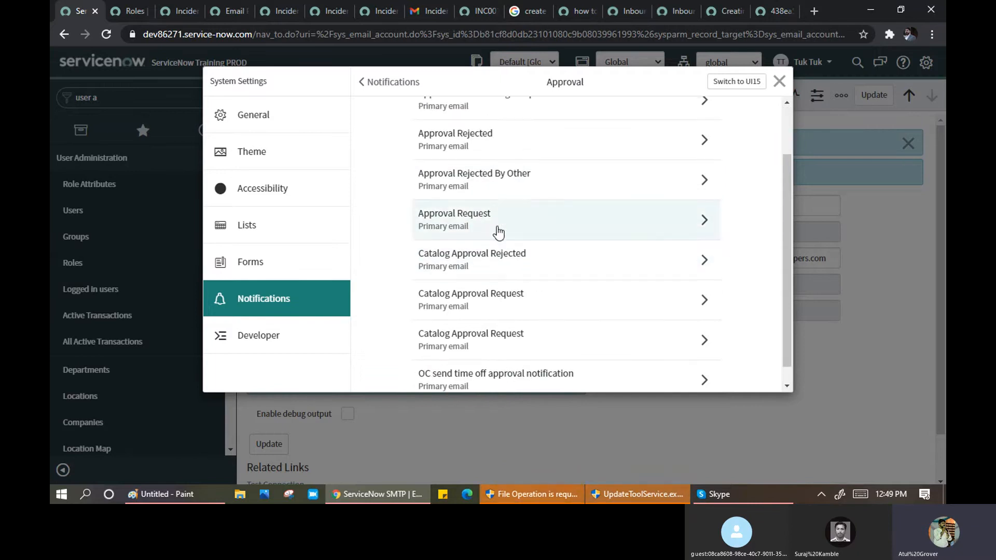
click(461, 226)
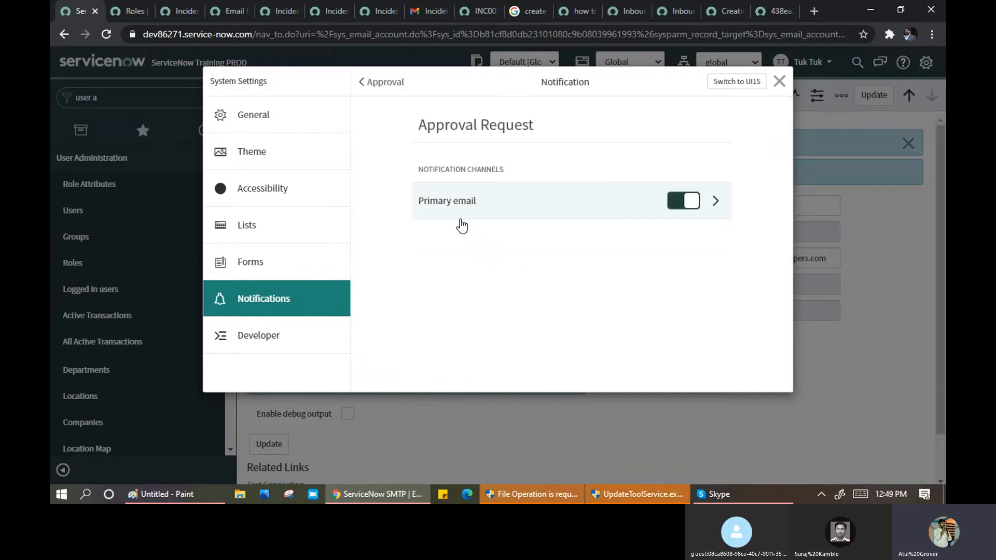
click(716, 202)
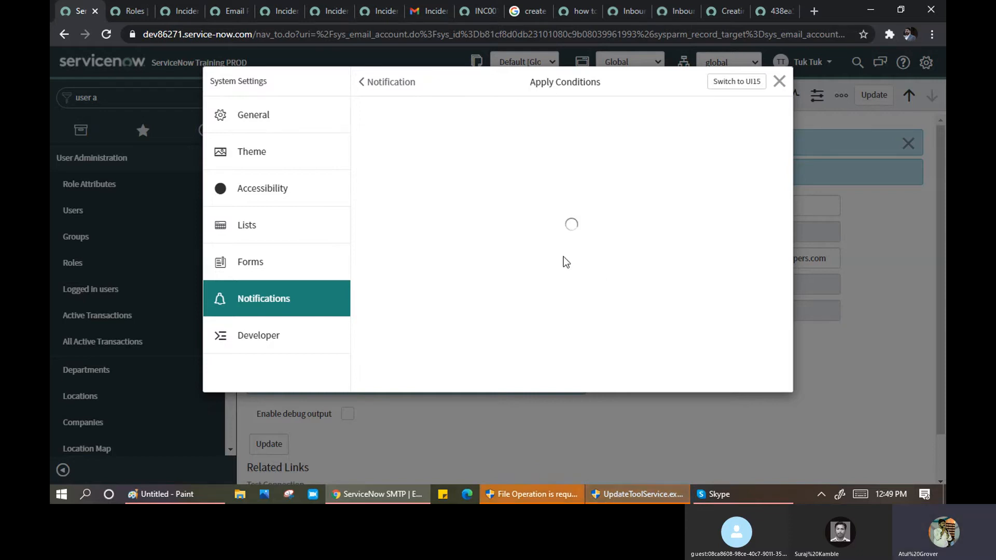
- Set the schedule to Monday thru Friday (9 - 5) and the filter to Critical issues
click(465, 153)
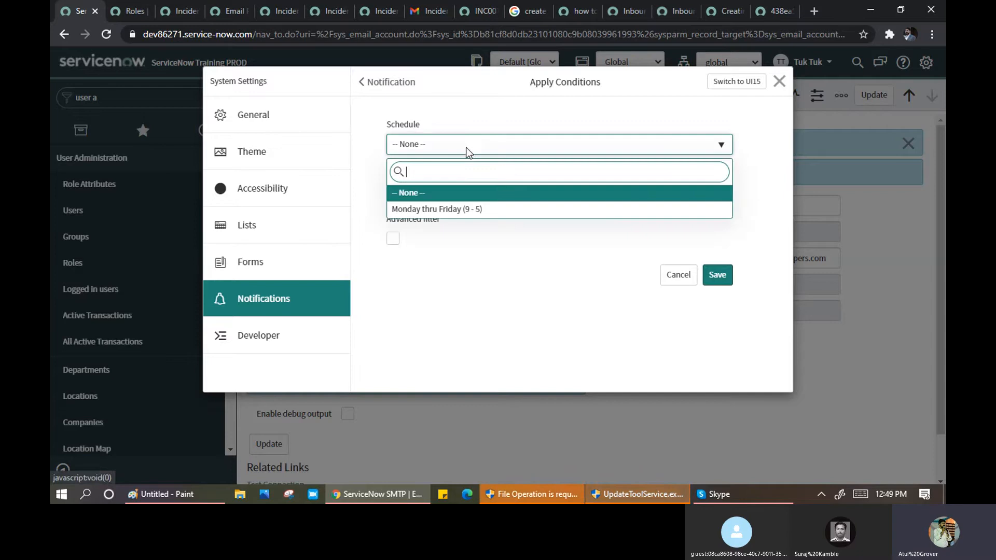
click(460, 209)
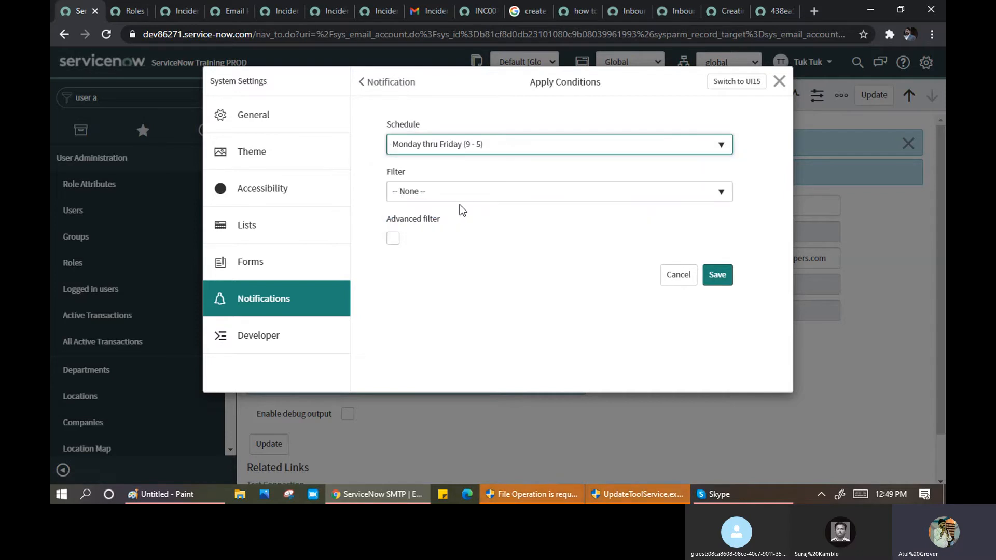
click(462, 193)
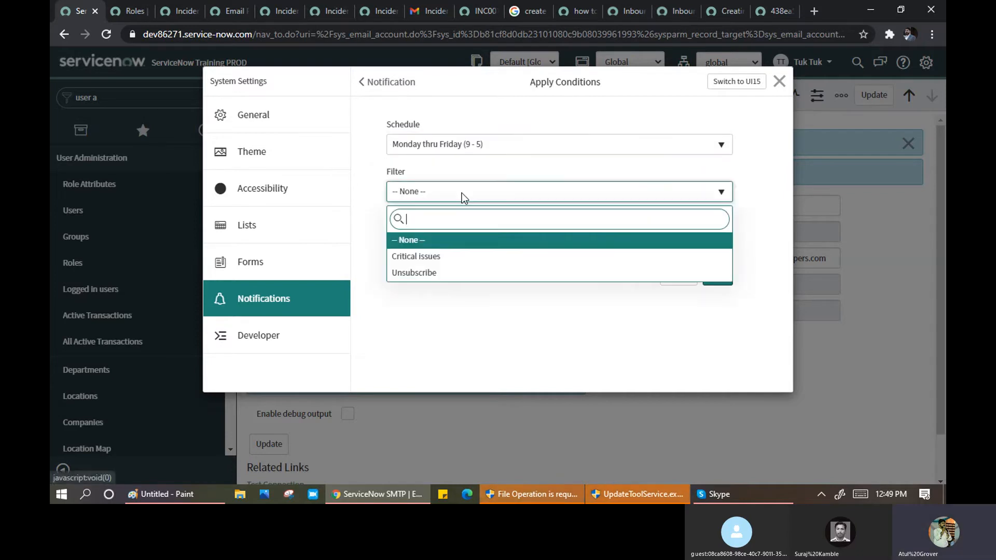
click(447, 256)
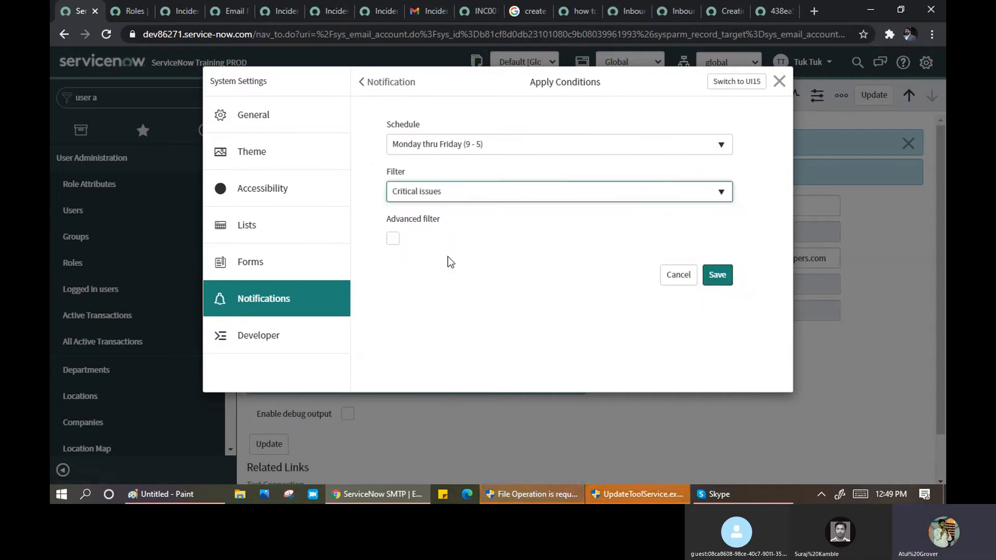
- Turn on the advanced filter, browse the table choices, then switch to the Gmail incident email
click(391, 243)
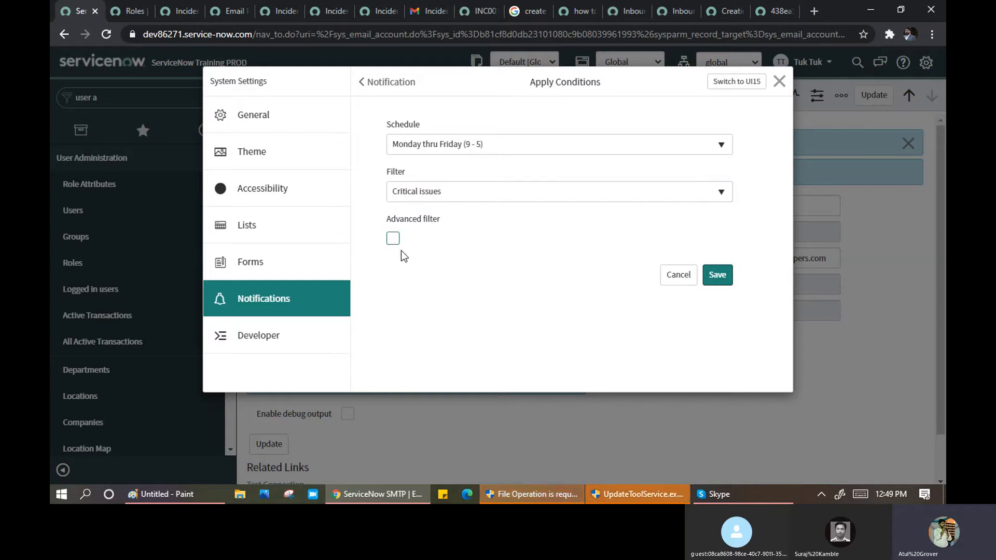
click(393, 239)
scroll(518, 244, down, 2)
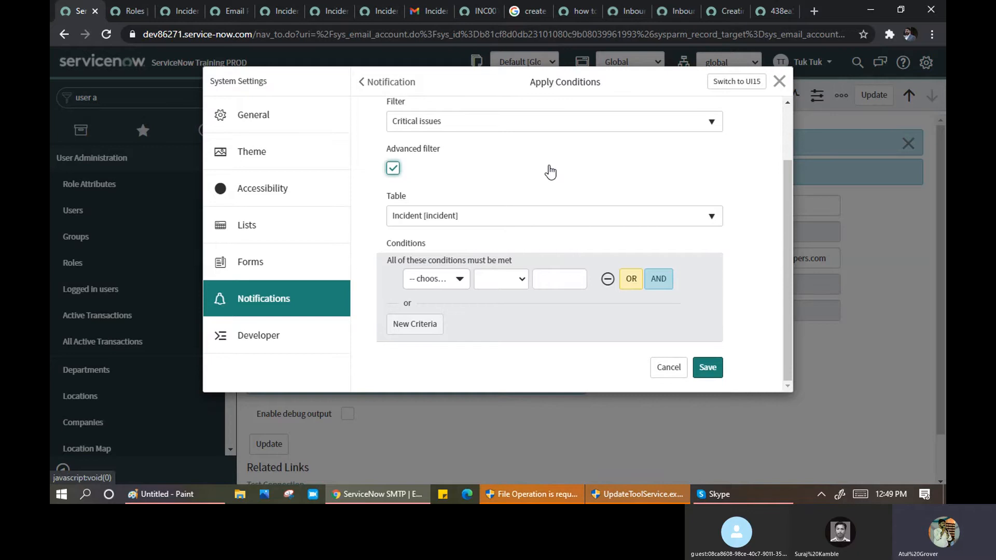
click(453, 289)
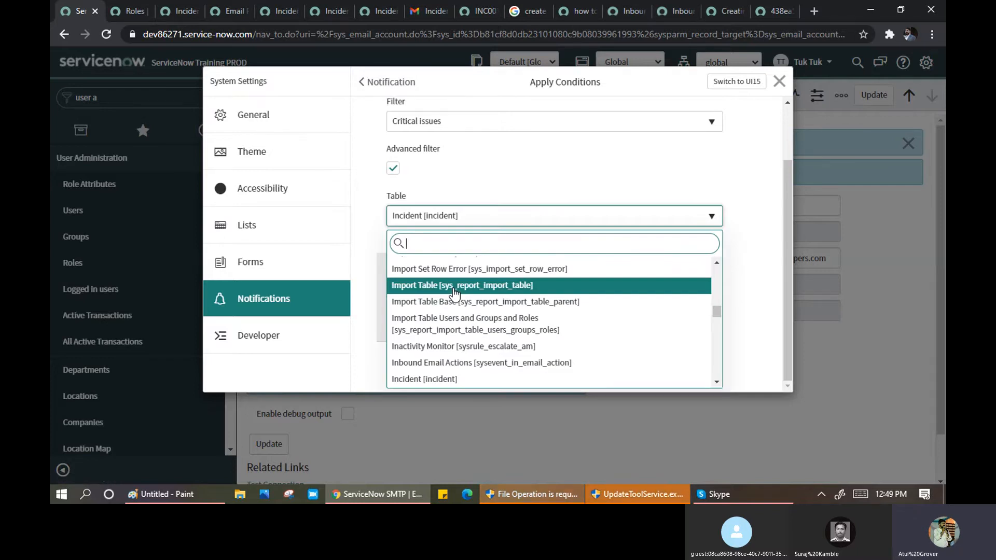
key(Down)
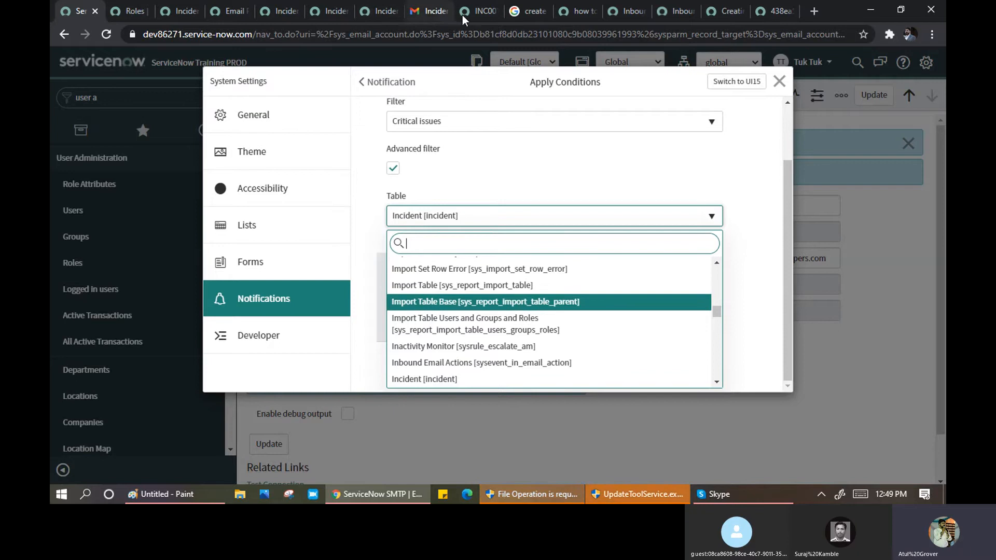
click(431, 11)
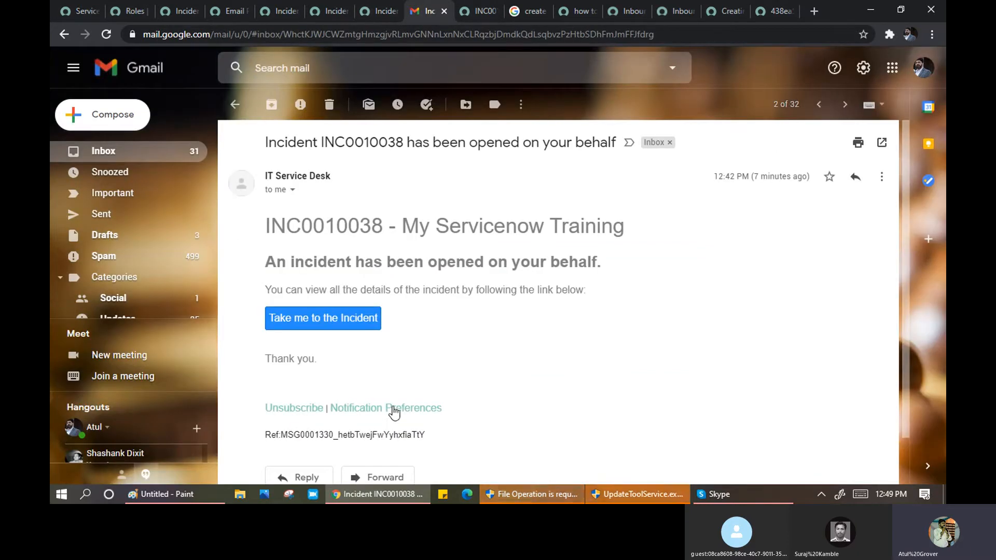
- Follow the email's Notification Preferences link, close that modal, and return to the Approval Request conditions
click(384, 408)
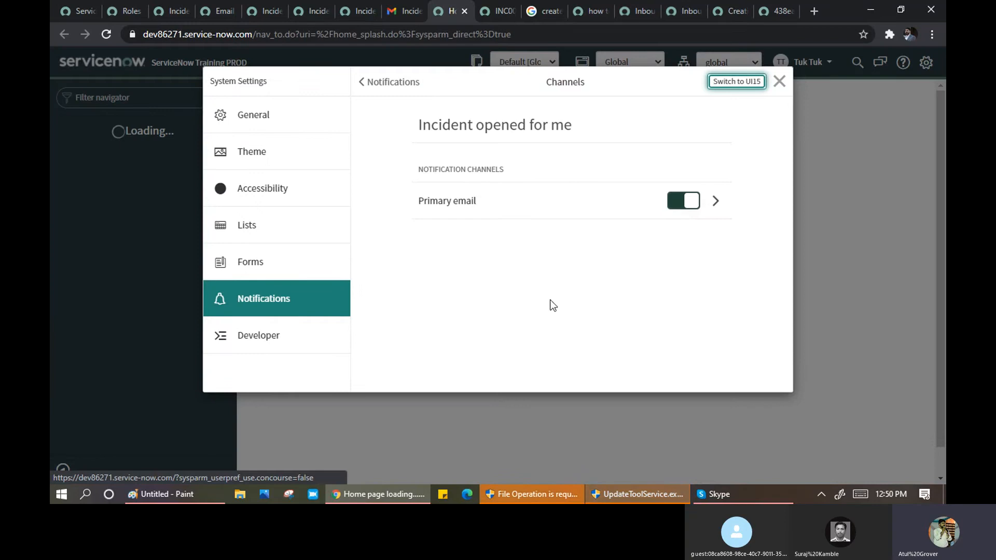
click(778, 83)
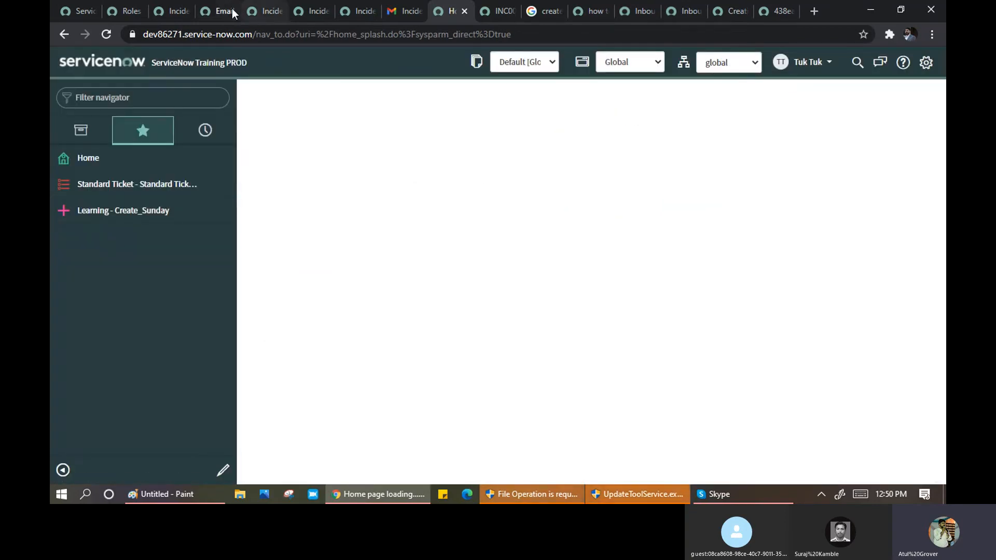
click(224, 11)
click(126, 11)
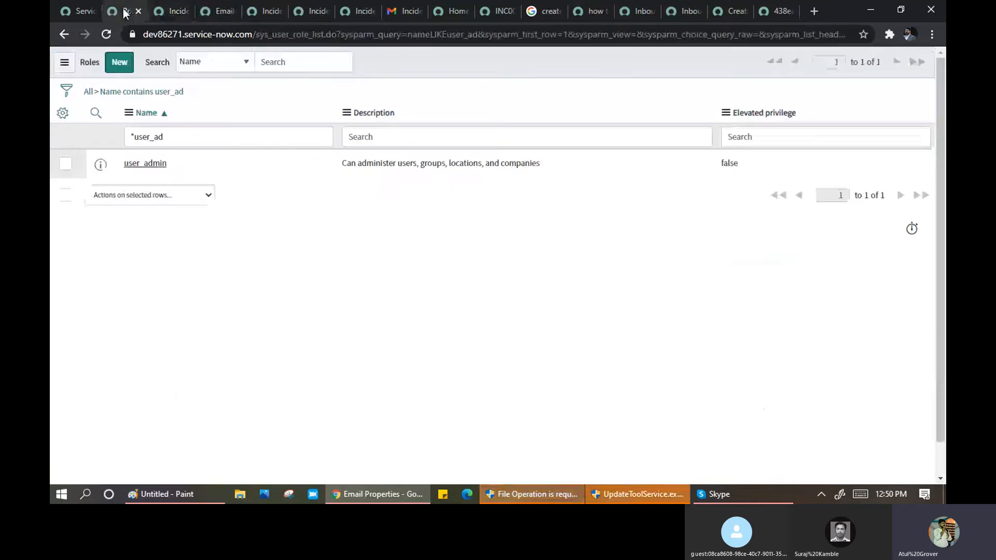
click(72, 12)
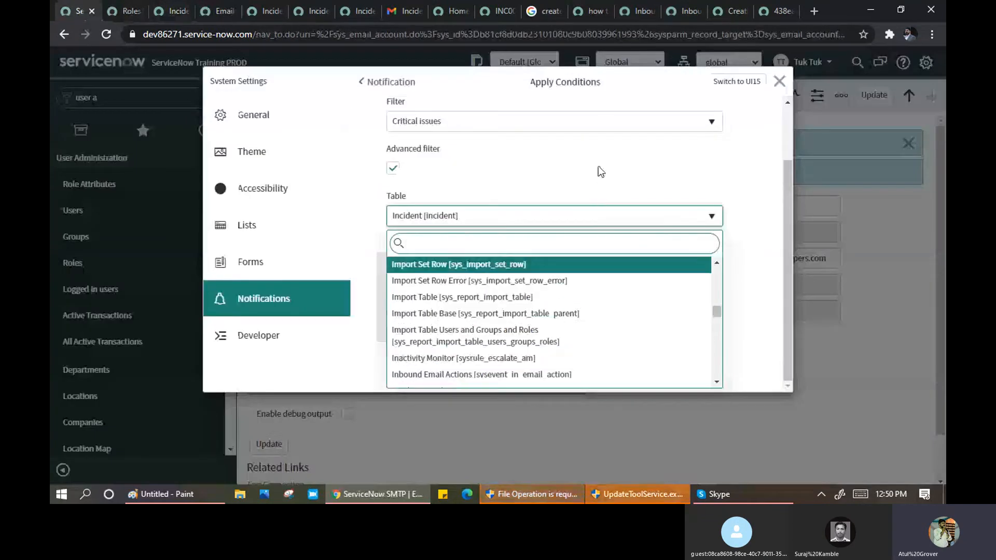
- Discard the Approval Request condition changes and go back to the notification categories
click(772, 162)
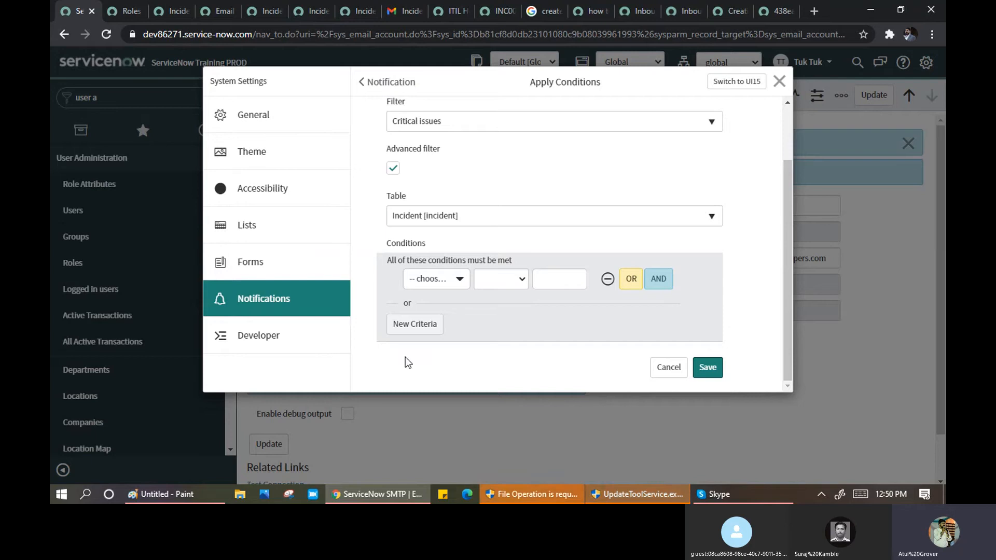
click(668, 369)
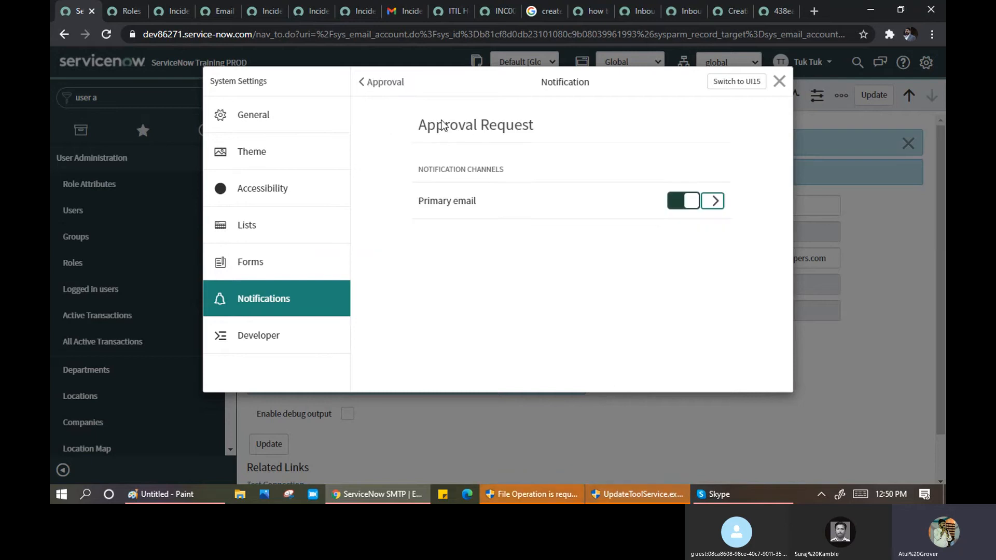
click(363, 83)
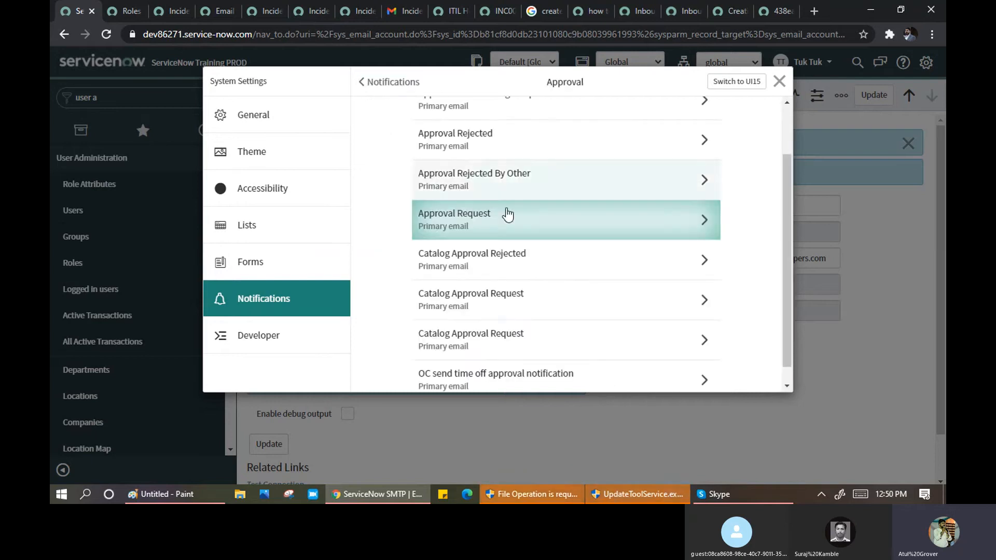
click(366, 87)
- Scroll the category list down to IT Service Management
scroll(477, 280, down, 1)
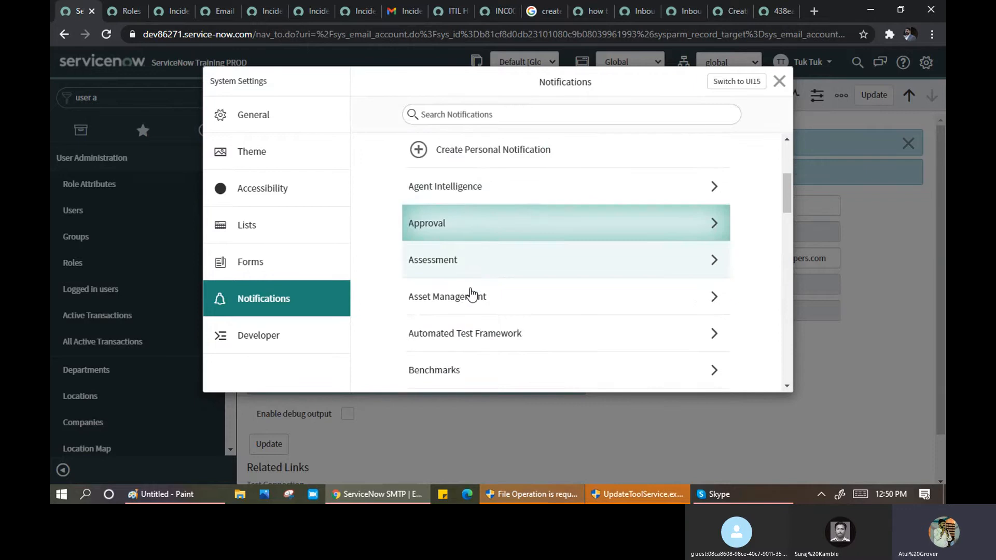
scroll(490, 274, down, 1)
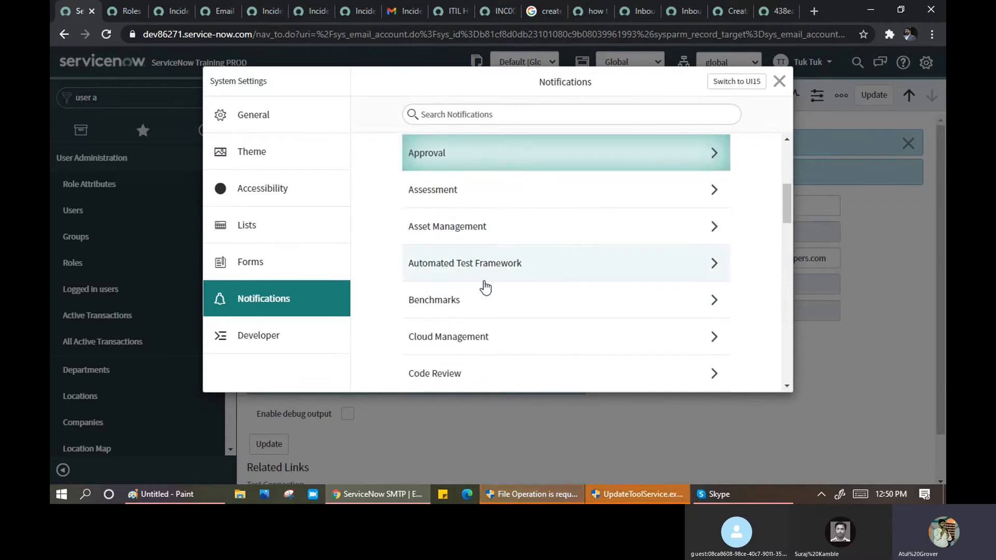
scroll(482, 300, down, 2)
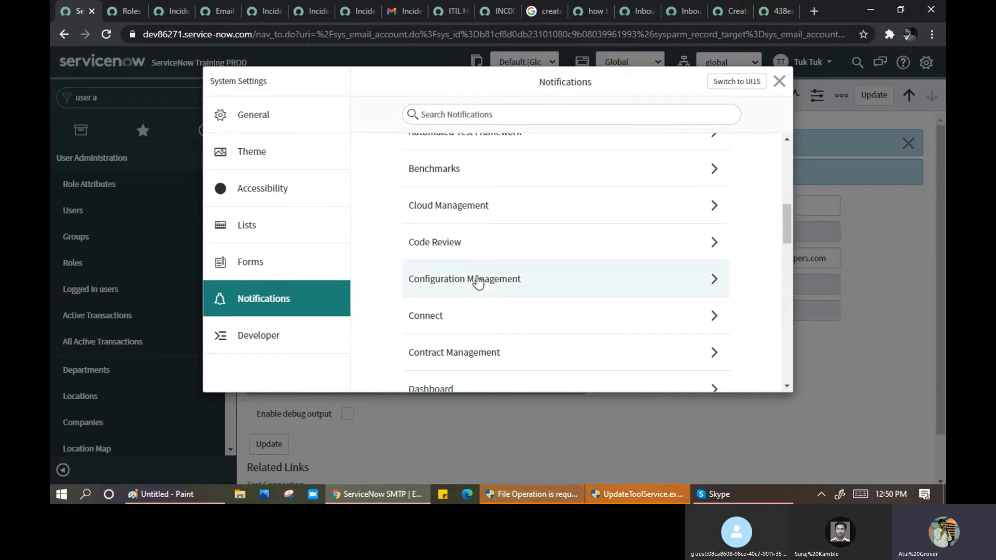
scroll(477, 283, down, 1)
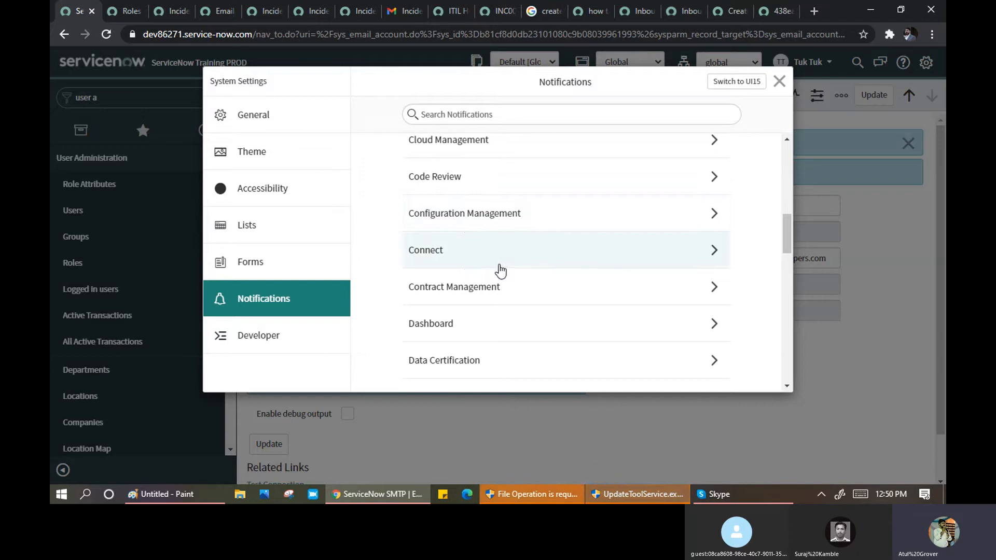
scroll(501, 271, down, 3)
scroll(498, 240, down, 3)
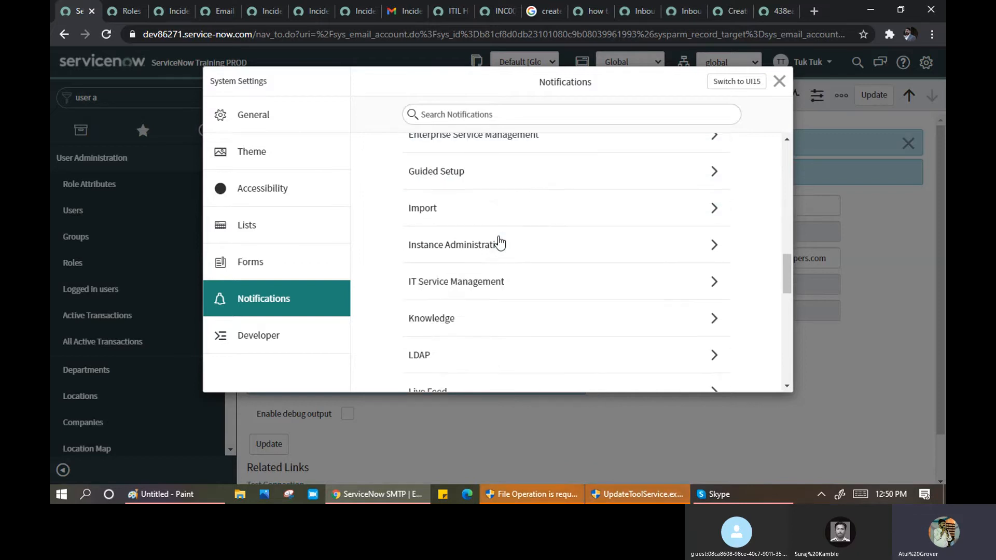
scroll(499, 242, down, 2)
- Open IT Service Management and scroll its notifications down to Unauthorized change created
click(417, 219)
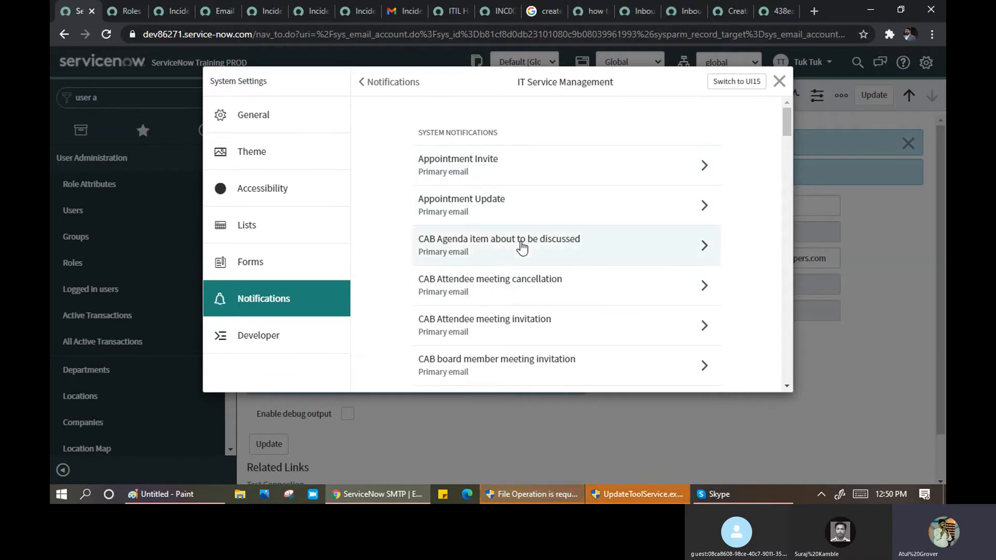
scroll(531, 200, down, 3)
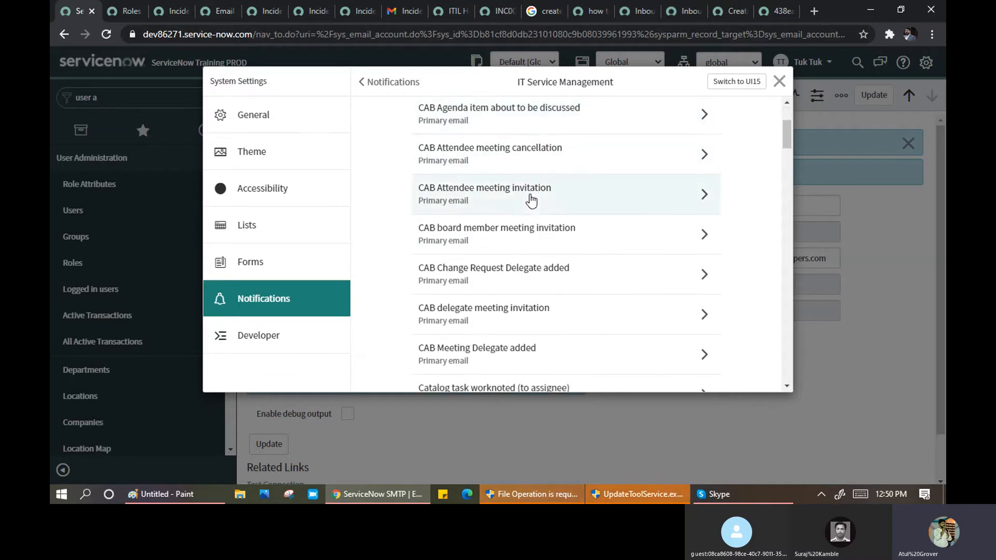
scroll(529, 200, down, 3)
scroll(529, 202, down, 12)
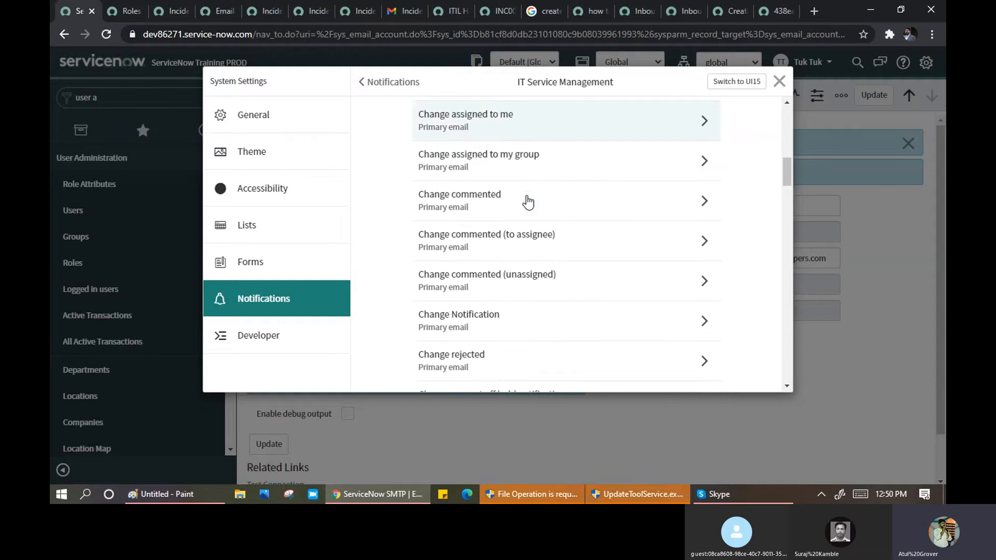
scroll(527, 206, down, 4)
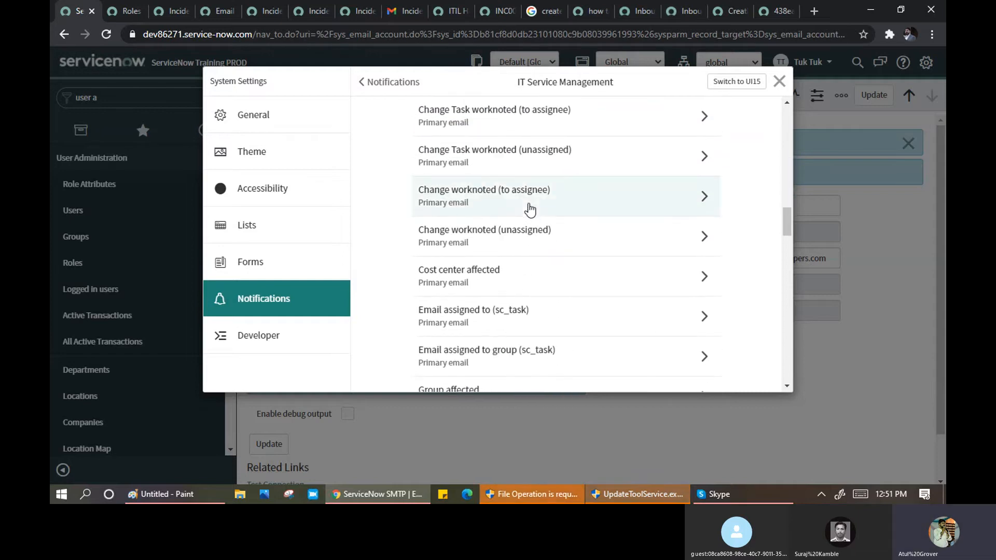
scroll(530, 212, down, 6)
scroll(530, 215, down, 4)
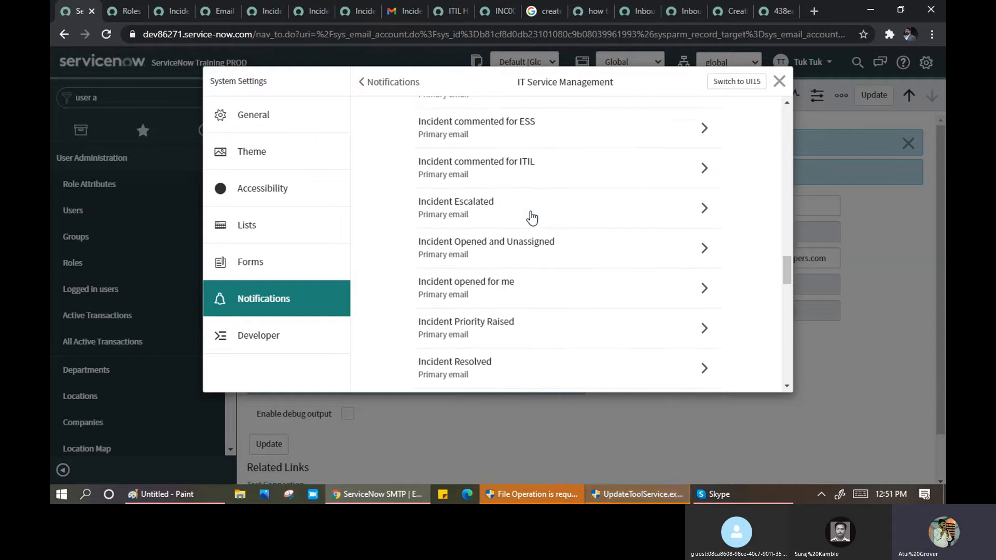
scroll(529, 215, up, 4)
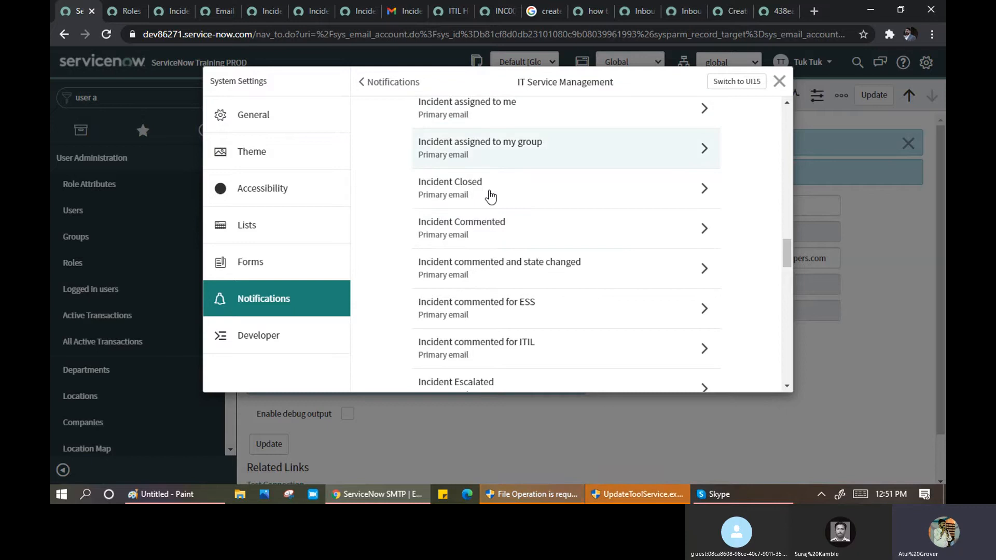
scroll(490, 207, down, 5)
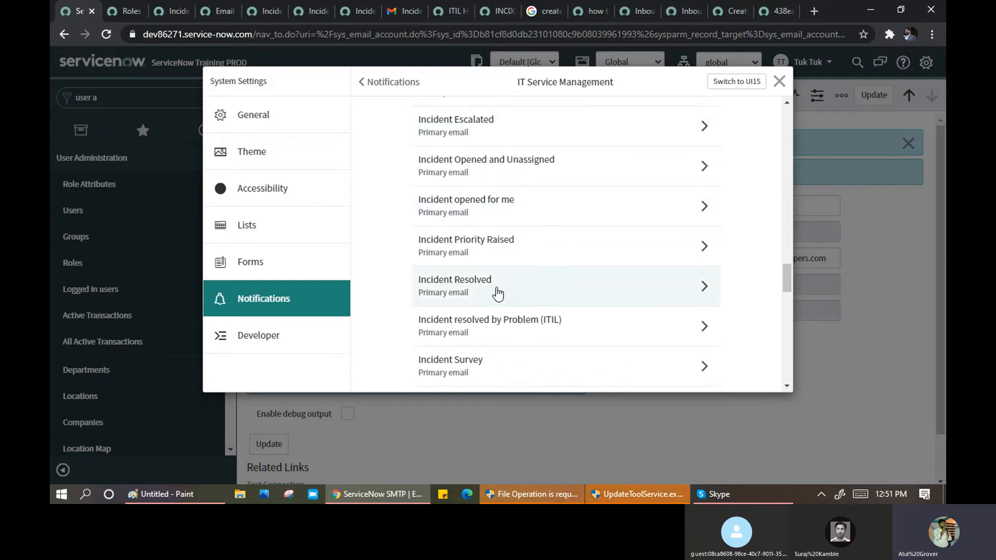
scroll(513, 274, down, 1)
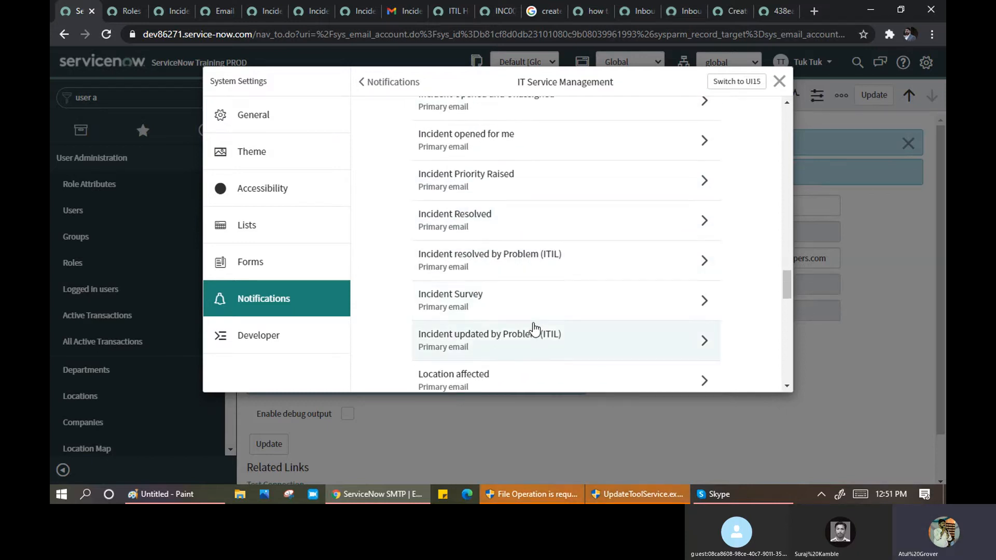
scroll(529, 319, down, 1)
scroll(547, 284, down, 1)
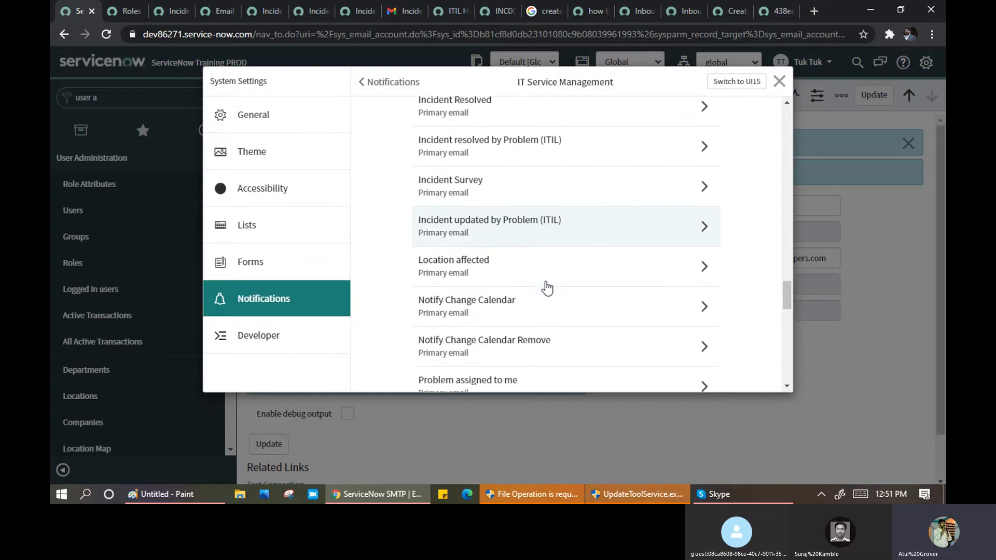
scroll(528, 272, down, 1)
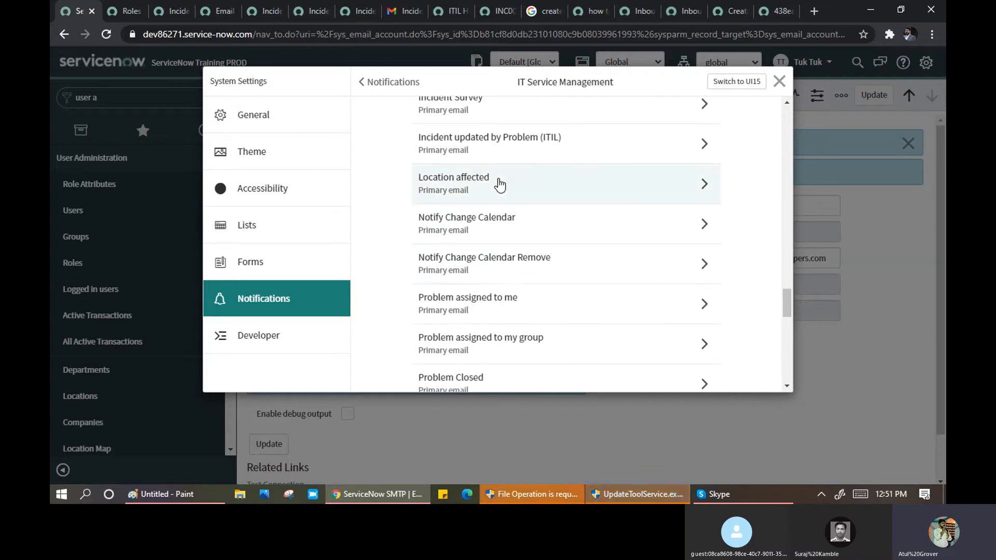
scroll(503, 197, down, 3)
scroll(508, 210, down, 5)
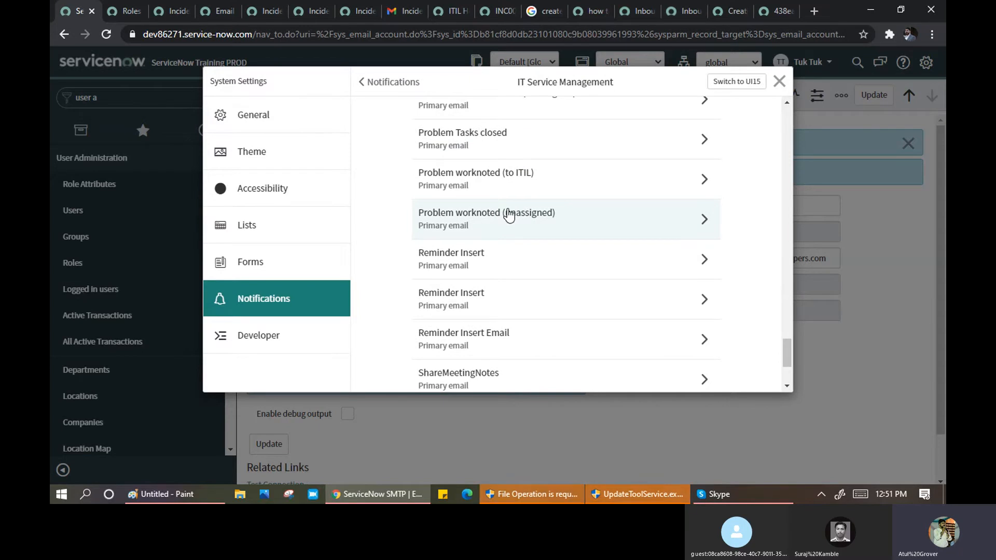
scroll(508, 214, down, 3)
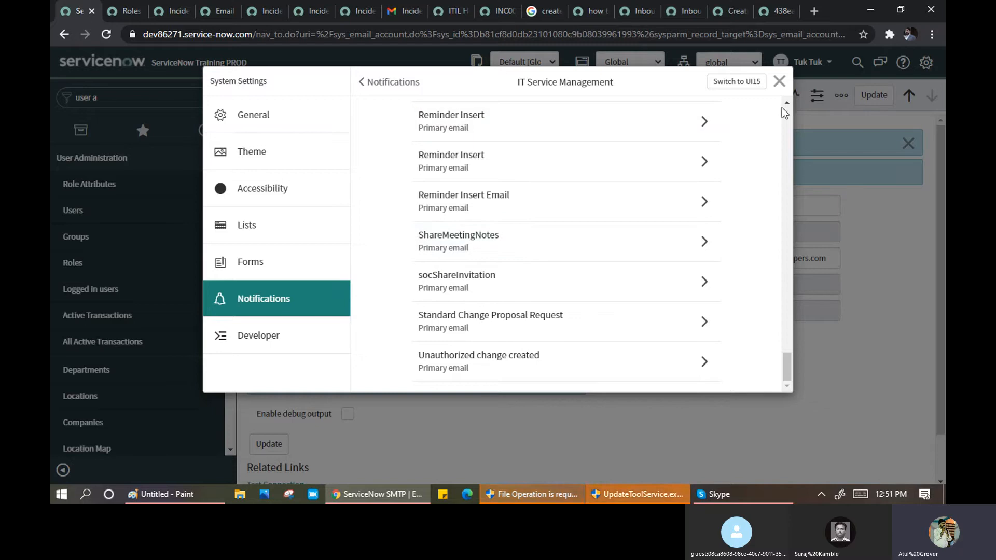
- Close System Settings, filter the navigator by 'pr', and open My Notification Preferences
click(779, 81)
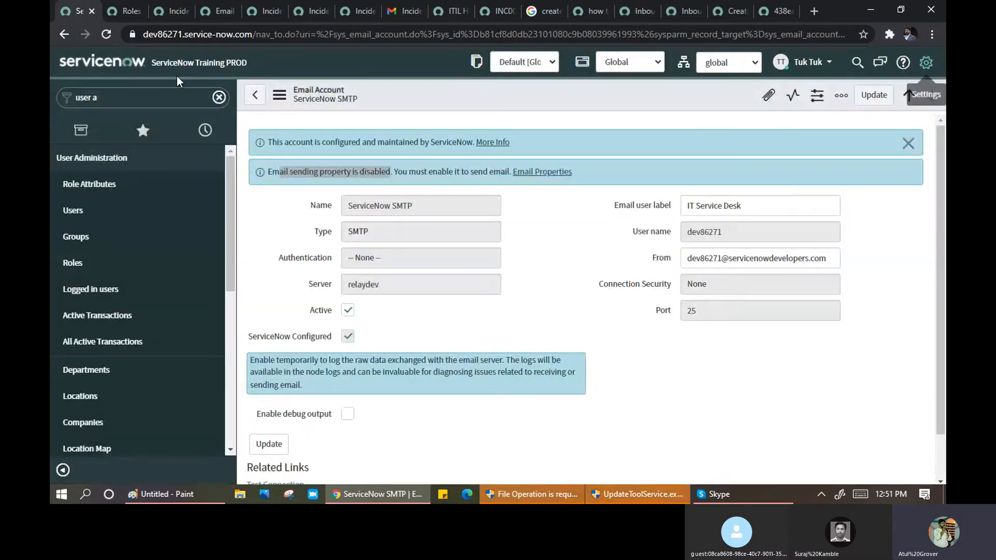
click(153, 97)
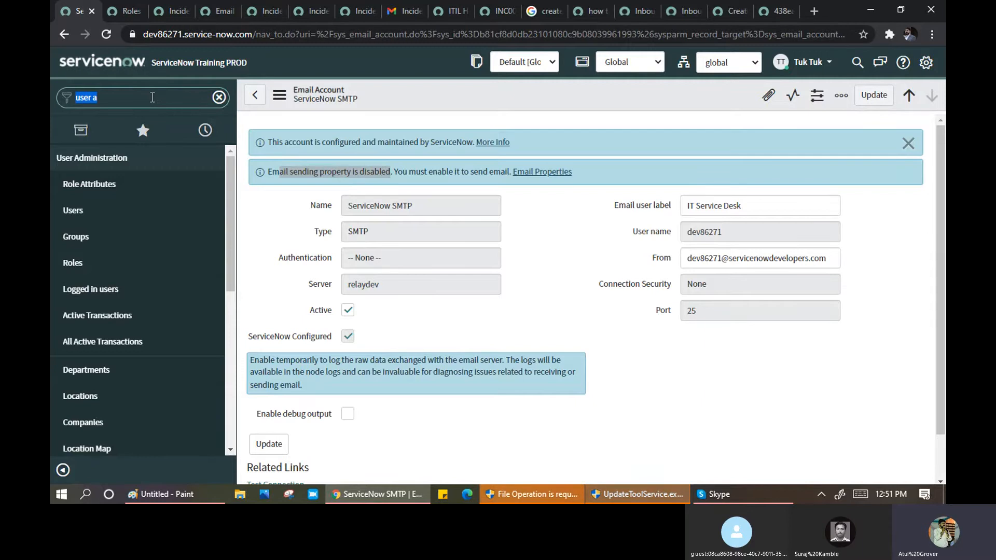
key(BackSpace)
text(pr)
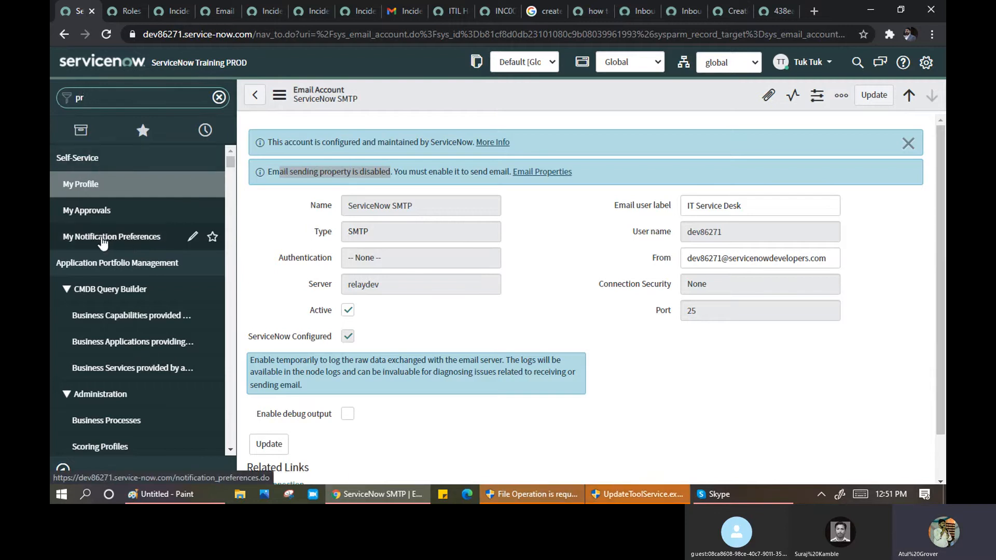
click(102, 239)
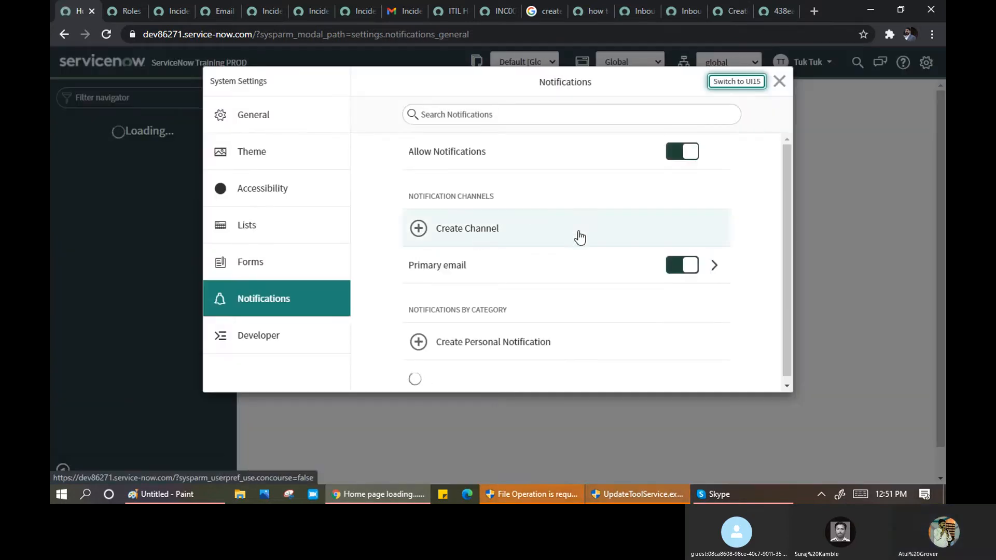
- Start a new SMS channel named 1223 and fill in its phone number
click(420, 230)
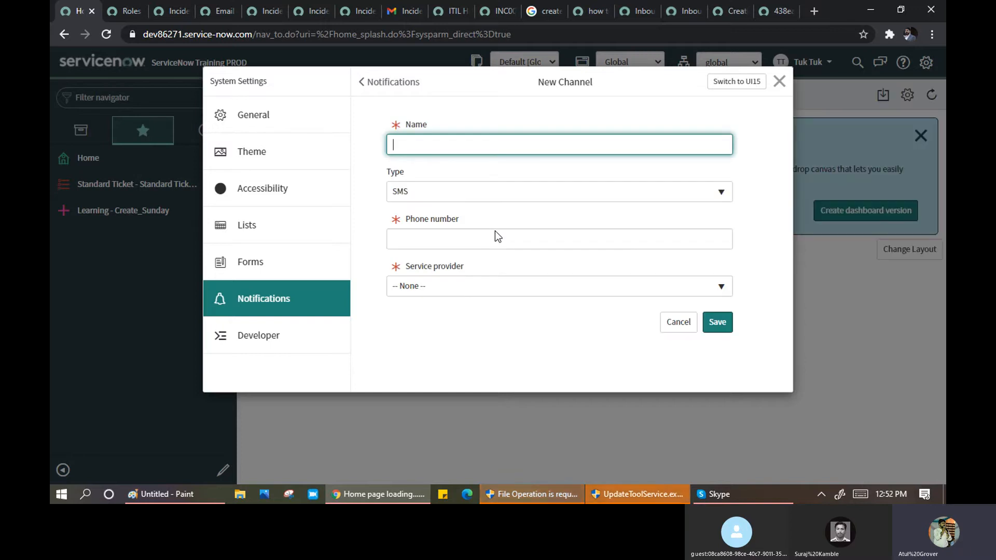
click(487, 198)
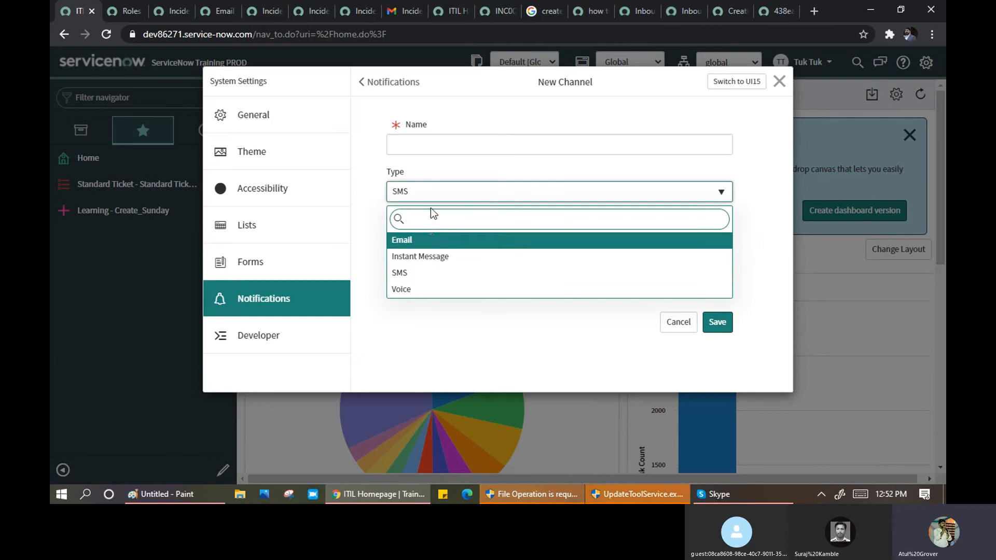
click(422, 273)
click(420, 146)
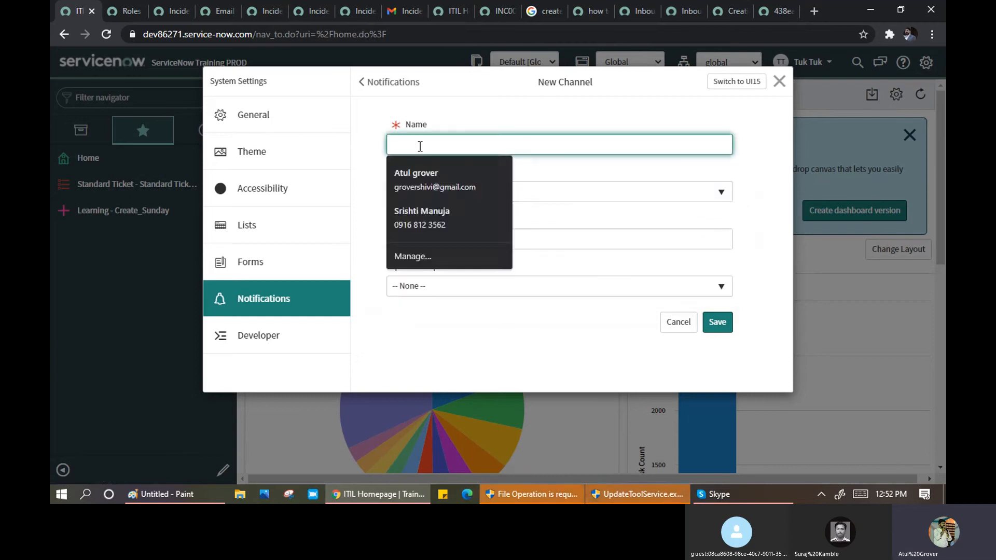
text(1223)
click(517, 241)
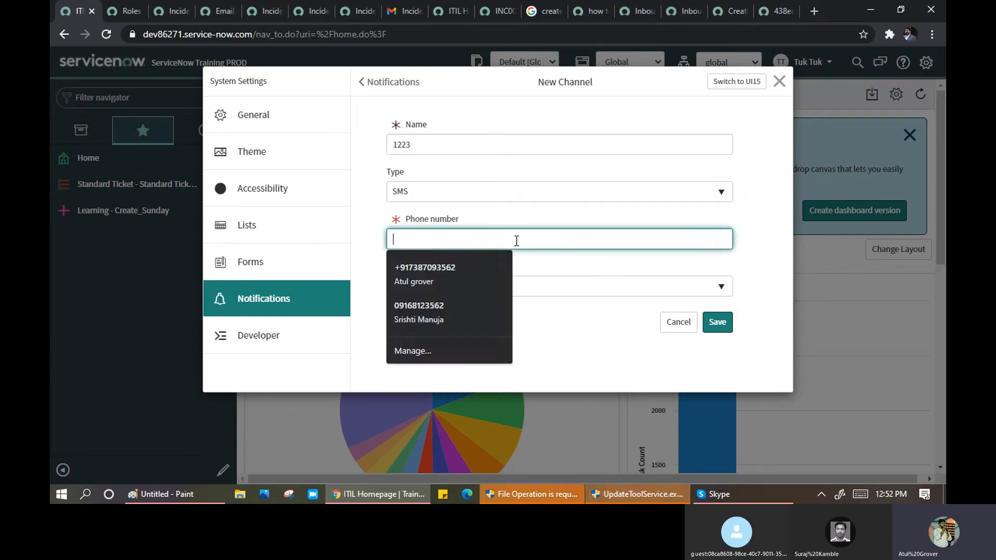
click(454, 269)
- Choose Verizon as the service provider and save the SMS channel
click(467, 286)
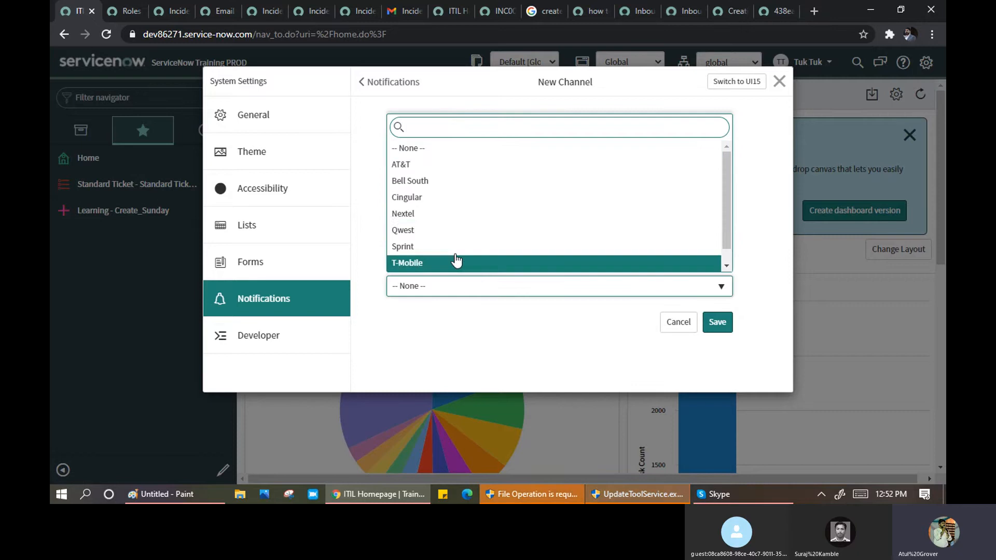
text(v)
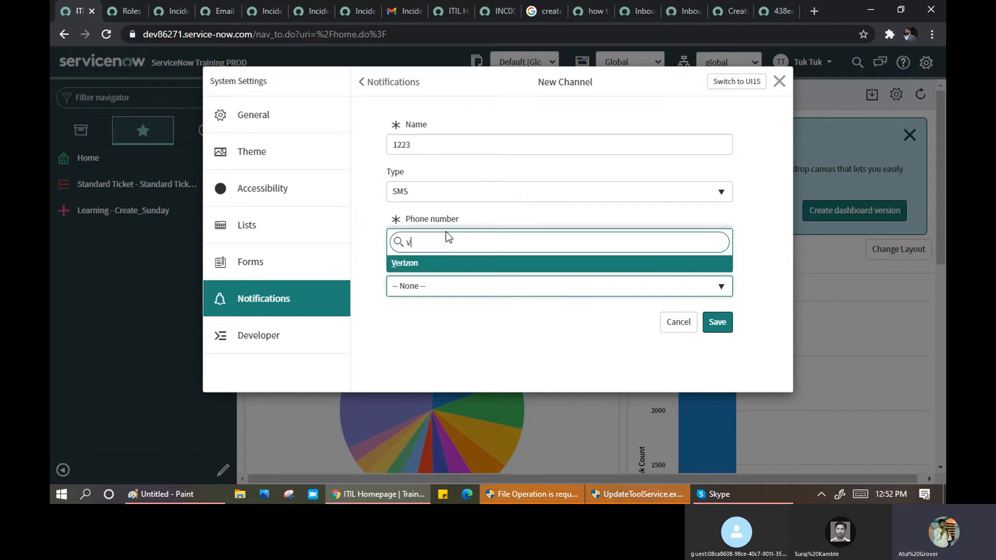
text(od)
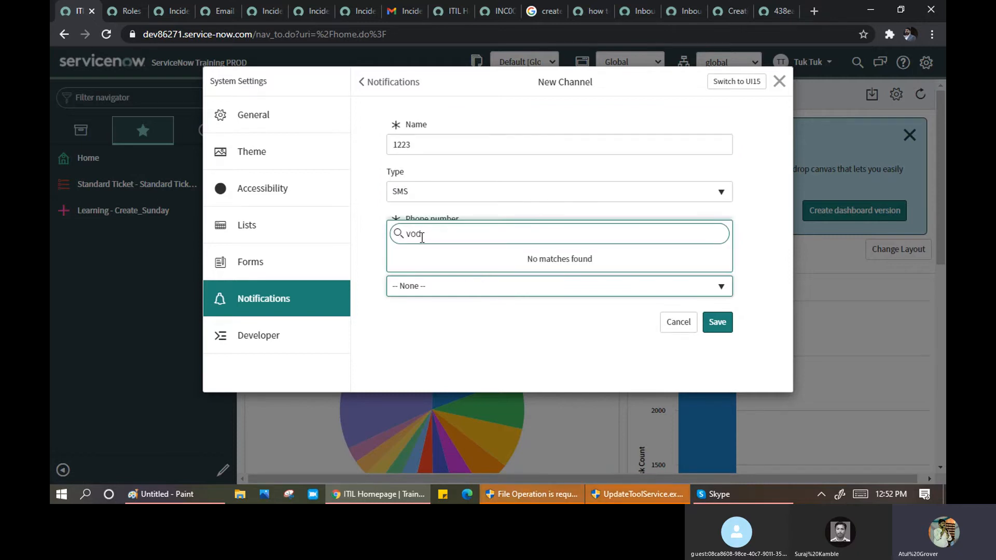
key(BackSpace)
key(BackSpace)
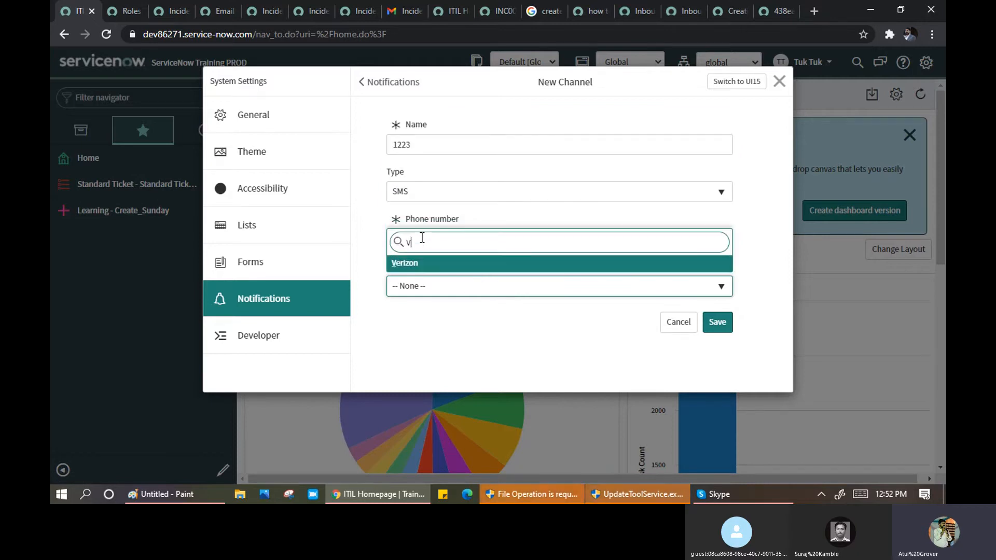
click(418, 266)
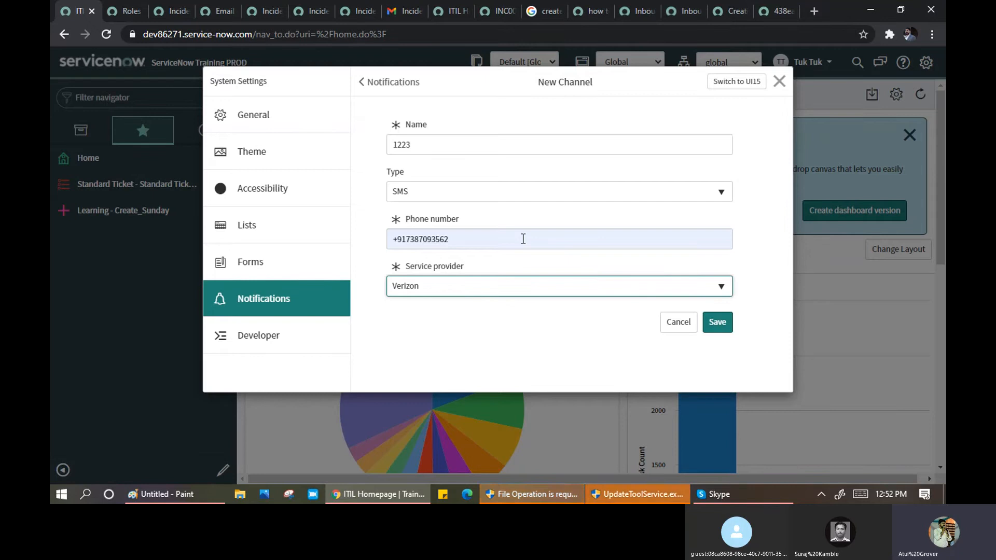
click(448, 288)
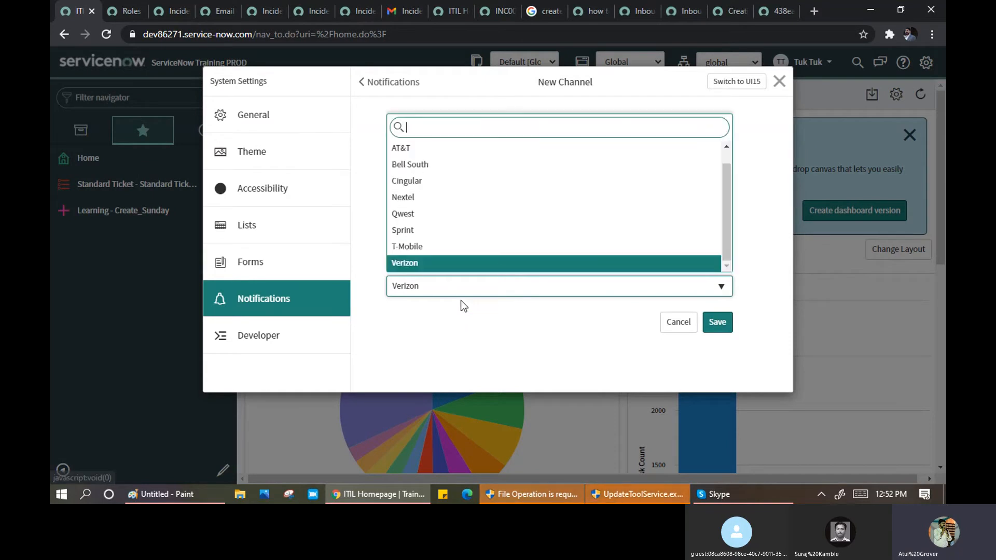
click(726, 154)
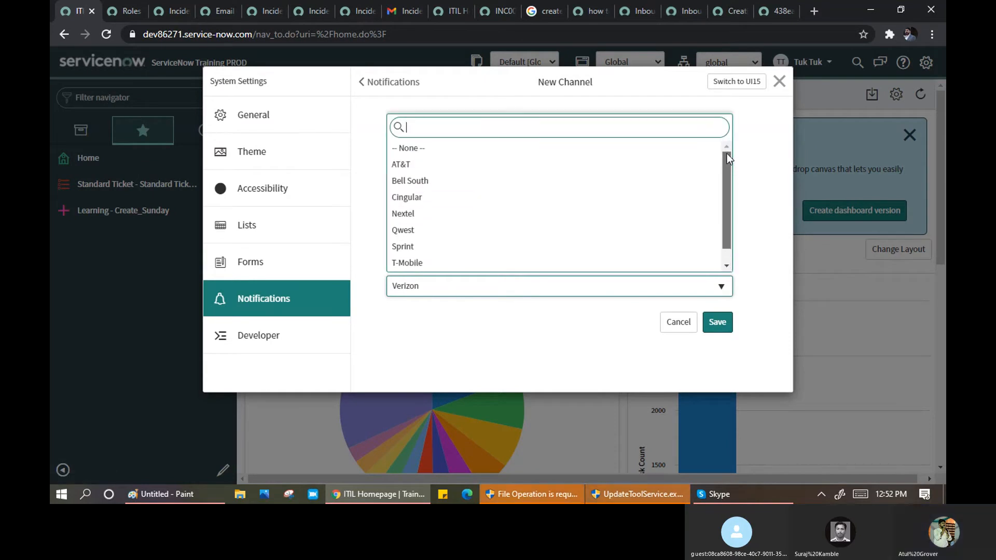
drag(728, 170, 727, 207)
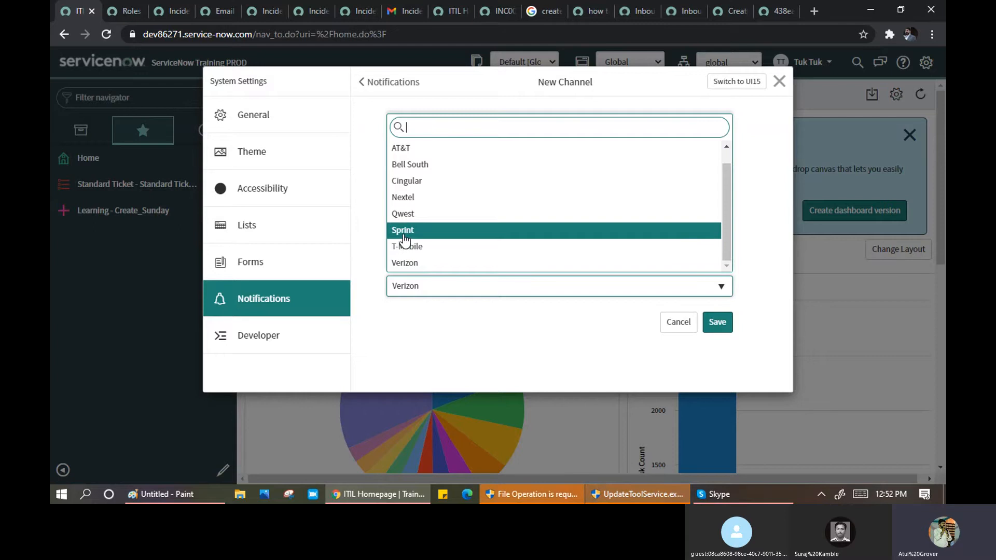
click(406, 263)
click(717, 322)
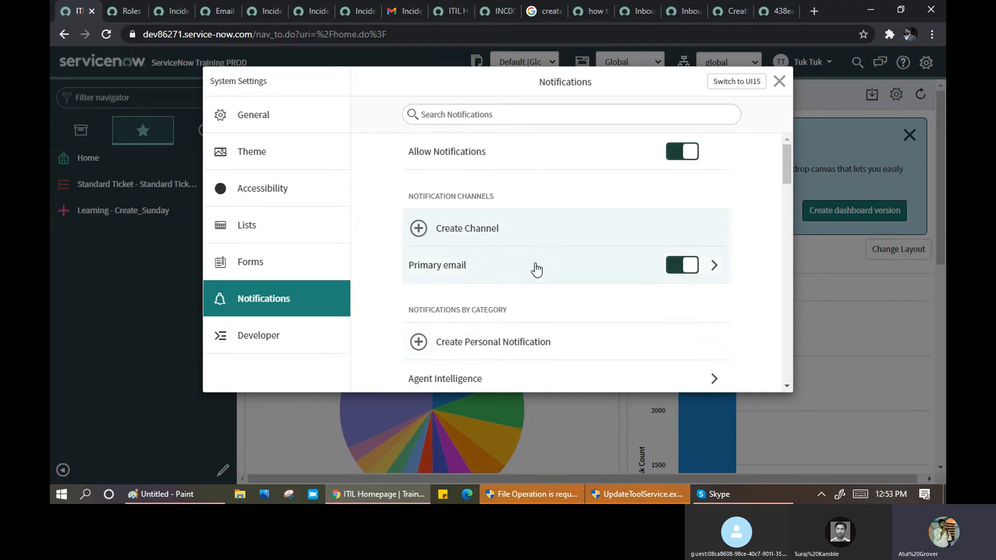
- Start a personal notification, leave its Notification as None, and close System Settings
scroll(524, 173, down, 4)
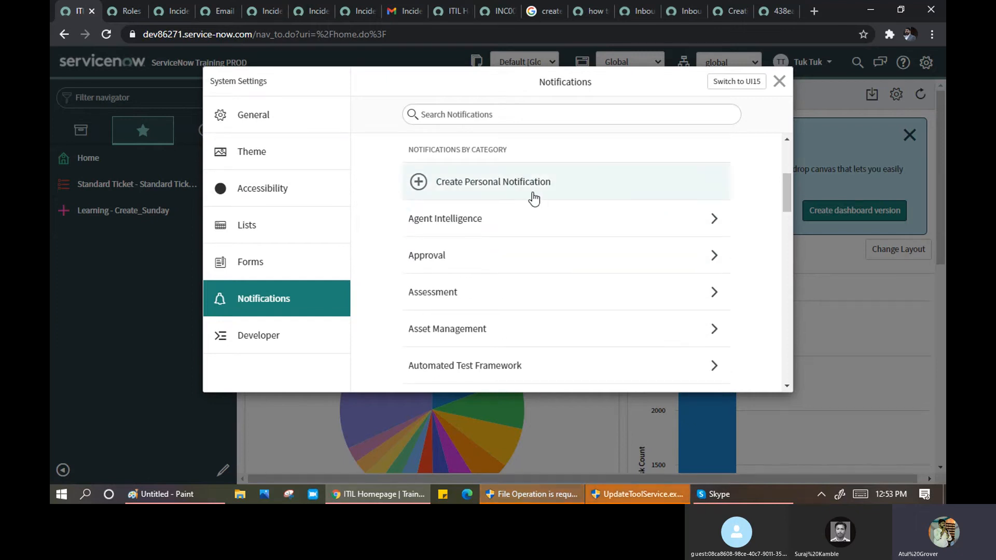
scroll(540, 233, down, 5)
scroll(540, 240, up, 7)
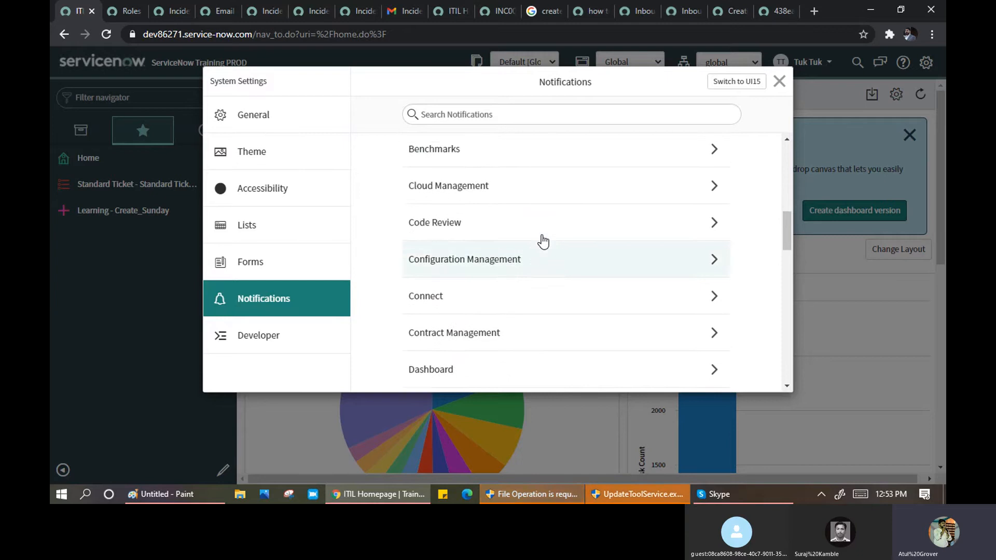
click(473, 318)
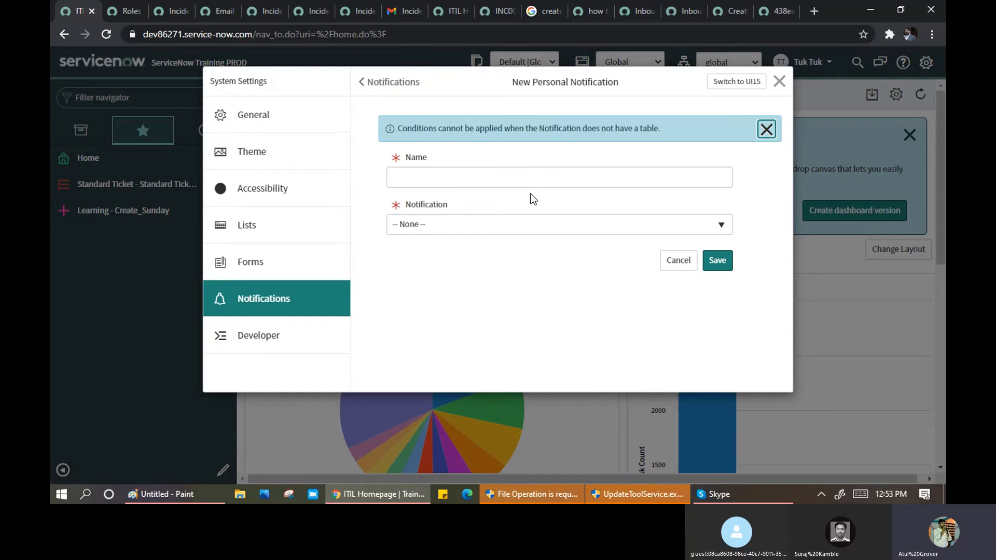
click(553, 225)
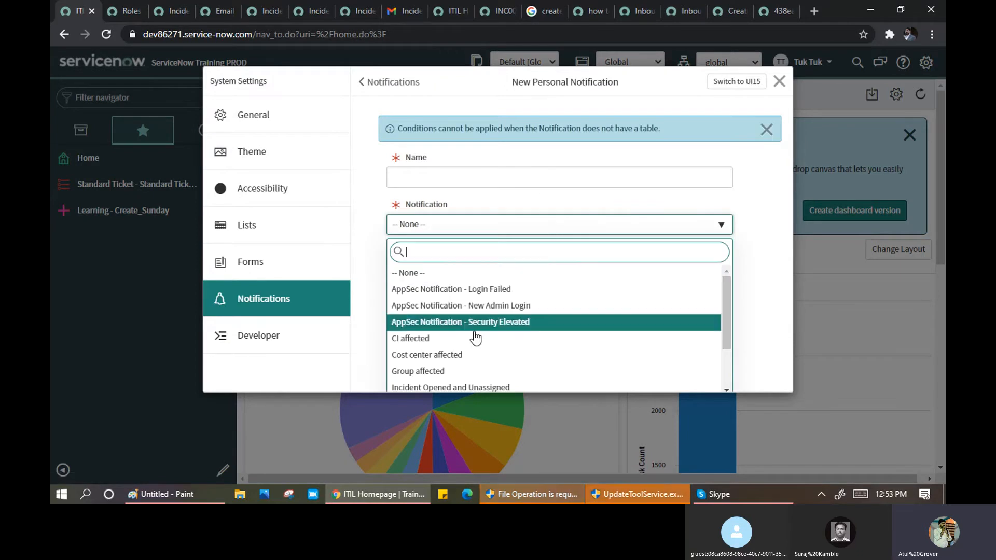
click(525, 151)
click(779, 81)
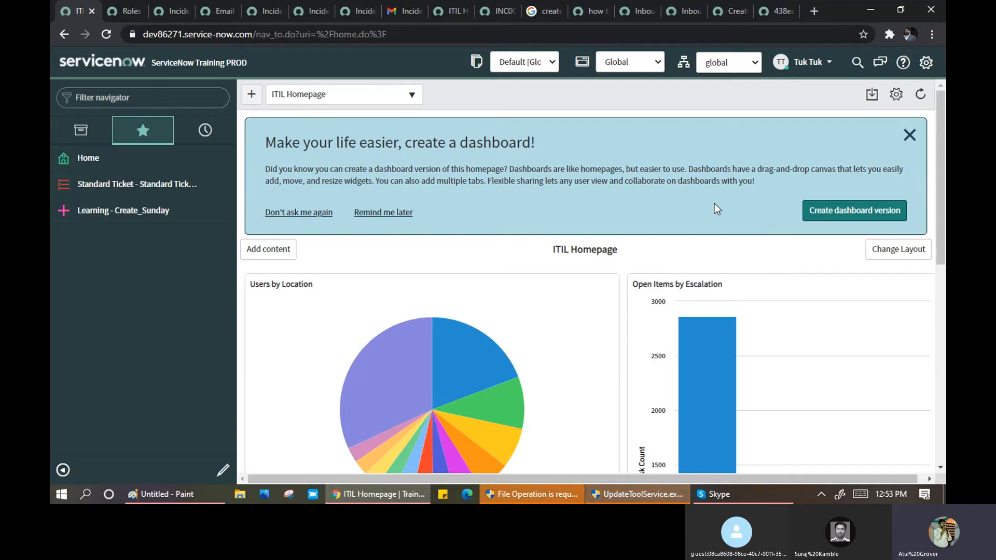
- Copy the ServiceNow instance's reply-to address from a test email and search Gmail for it
click(405, 11)
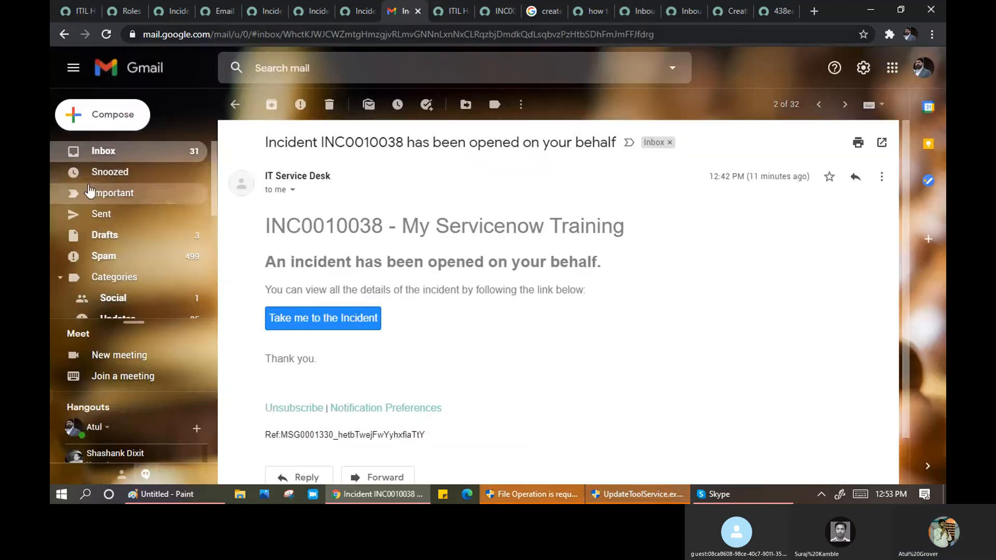
click(234, 106)
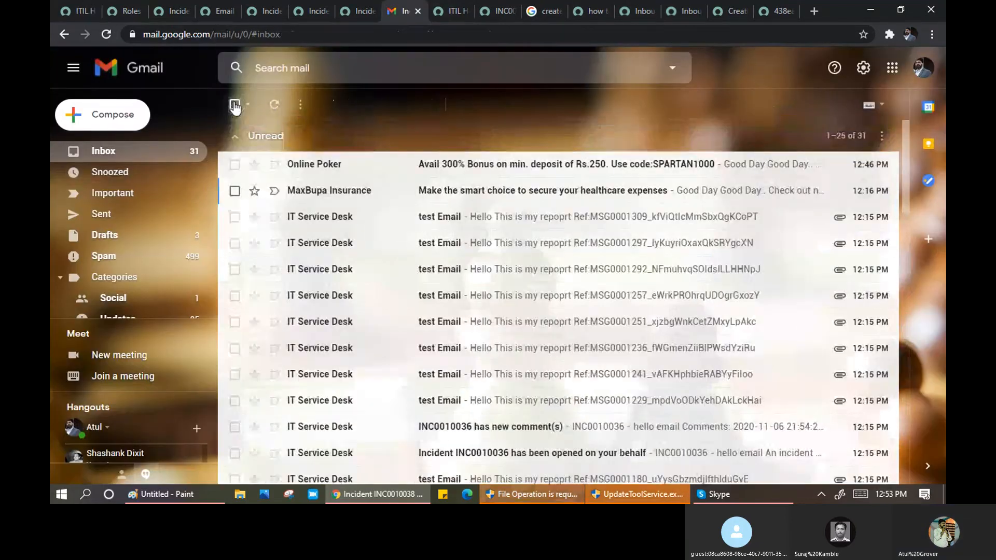
click(500, 222)
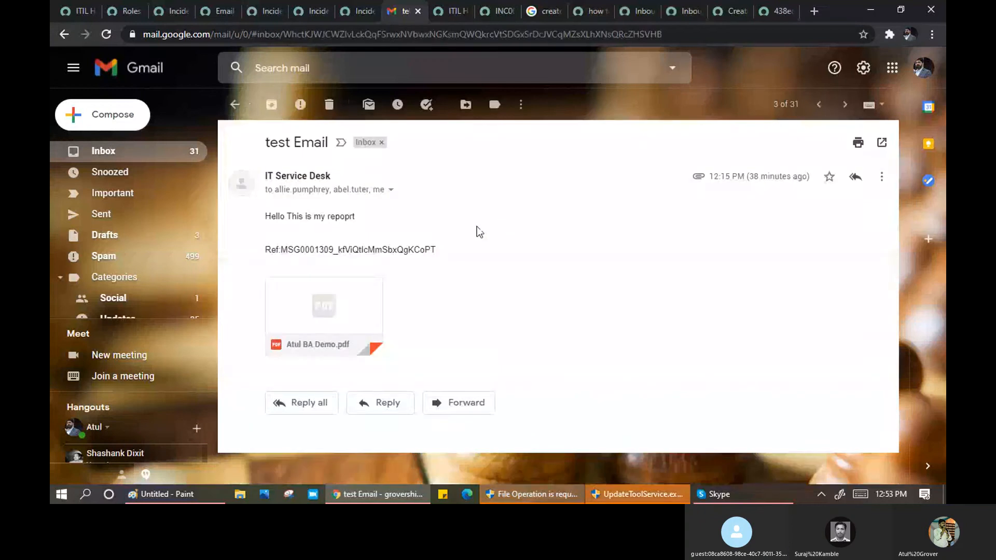
click(391, 190)
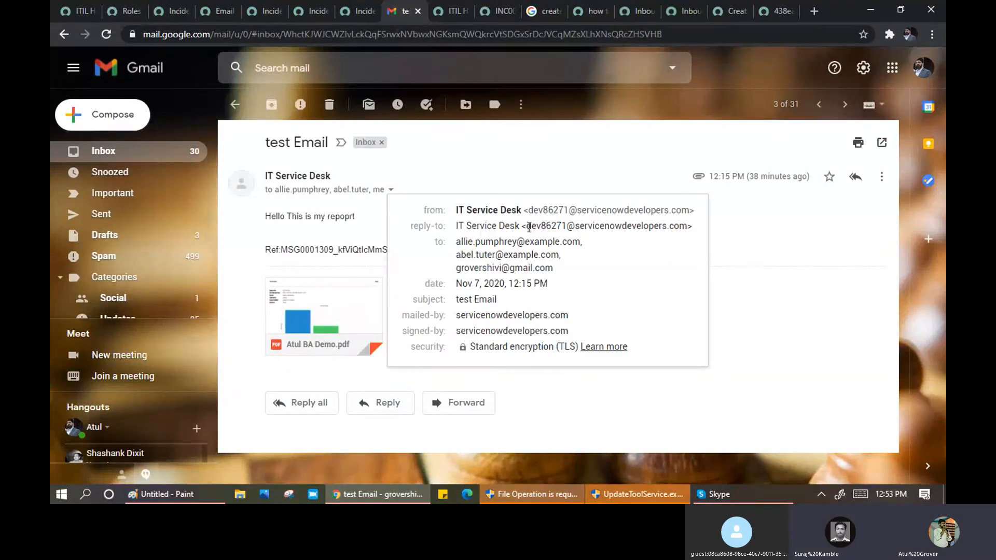
drag(526, 226, 551, 229)
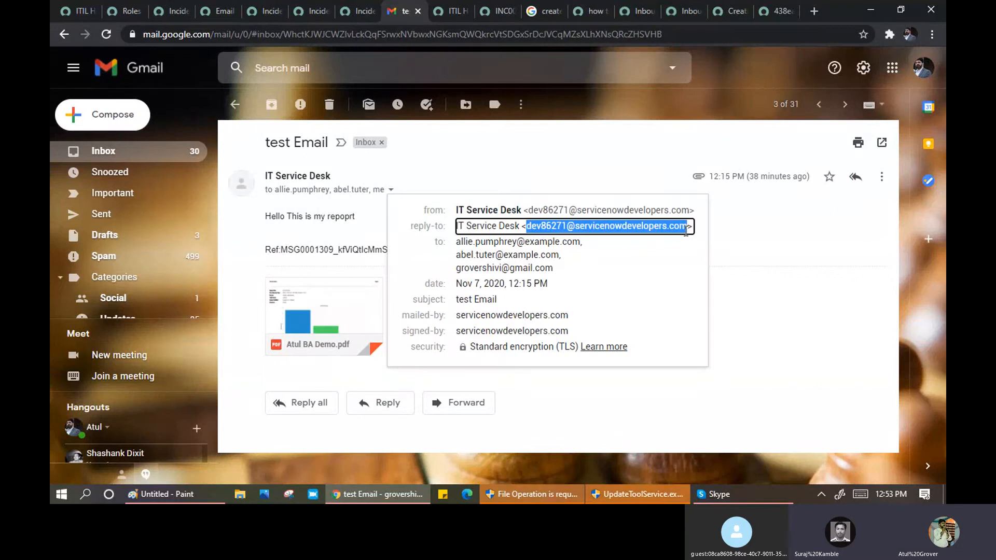
click(280, 68)
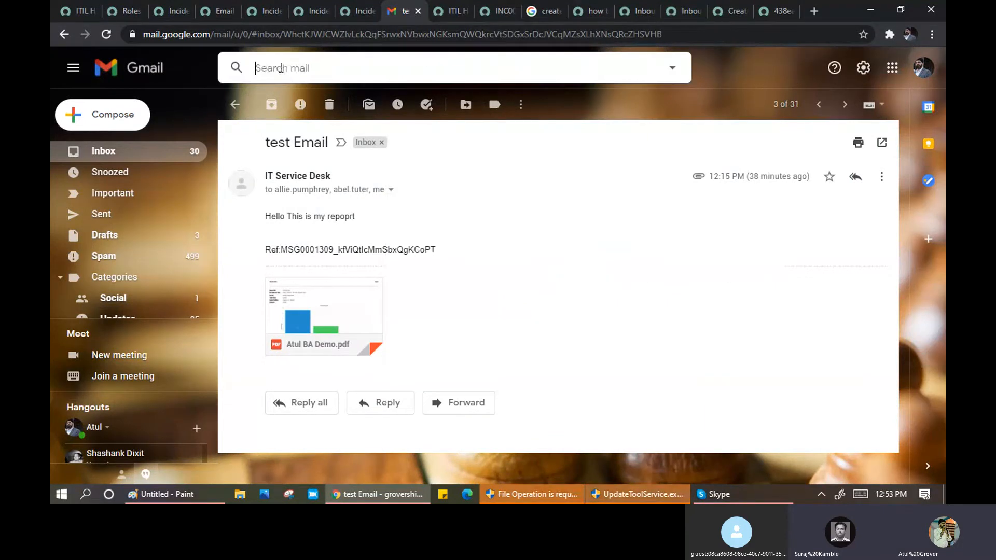
key(ctrl+v)
key(Return)
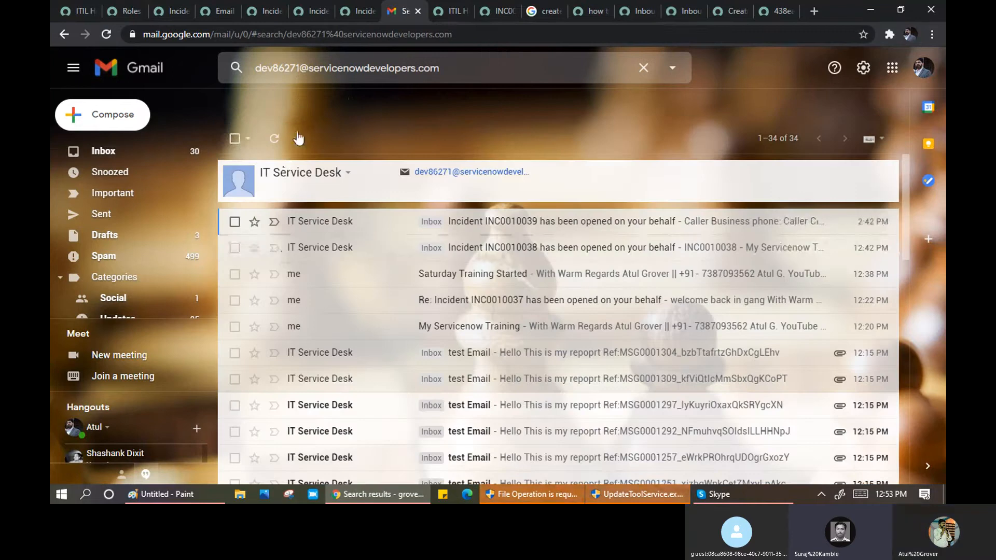
- Select all unread results plus seven more conversations and move the 27 selected to Trash
click(249, 138)
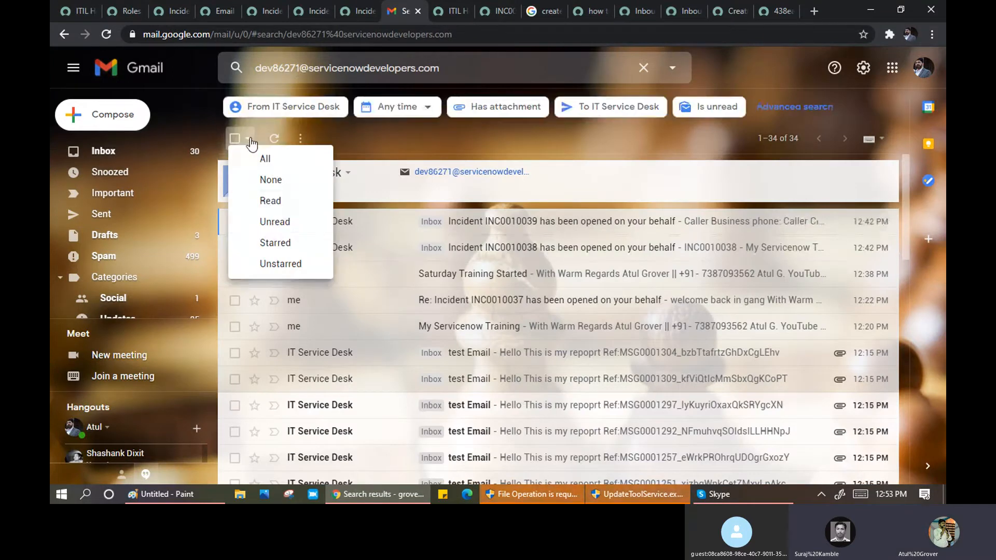
click(267, 223)
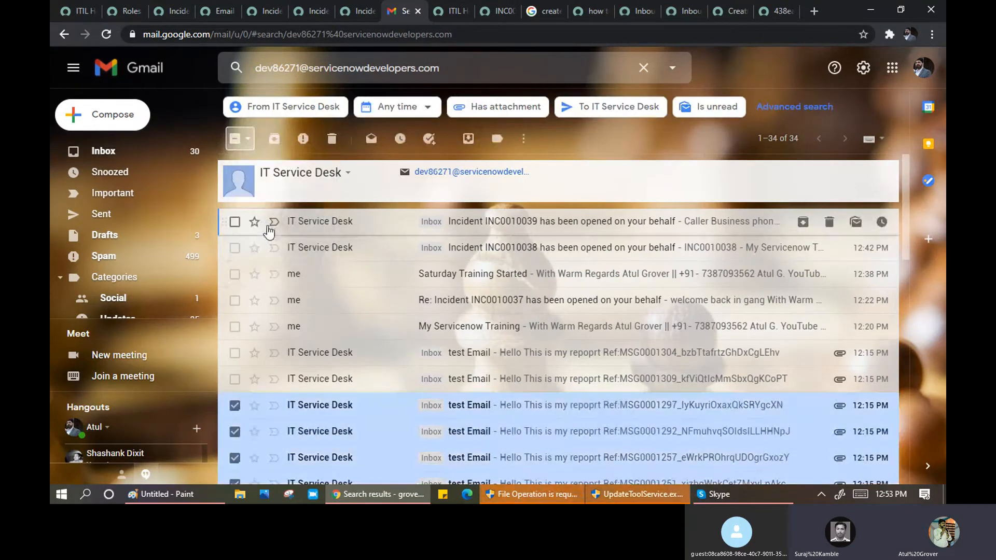
click(234, 379)
click(235, 352)
click(235, 326)
click(235, 300)
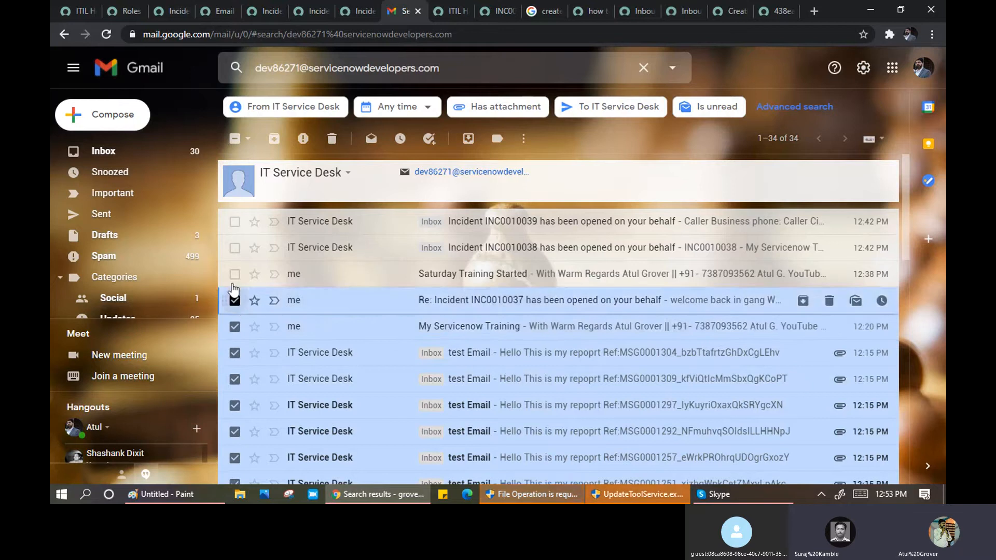
click(234, 274)
click(234, 247)
click(234, 222)
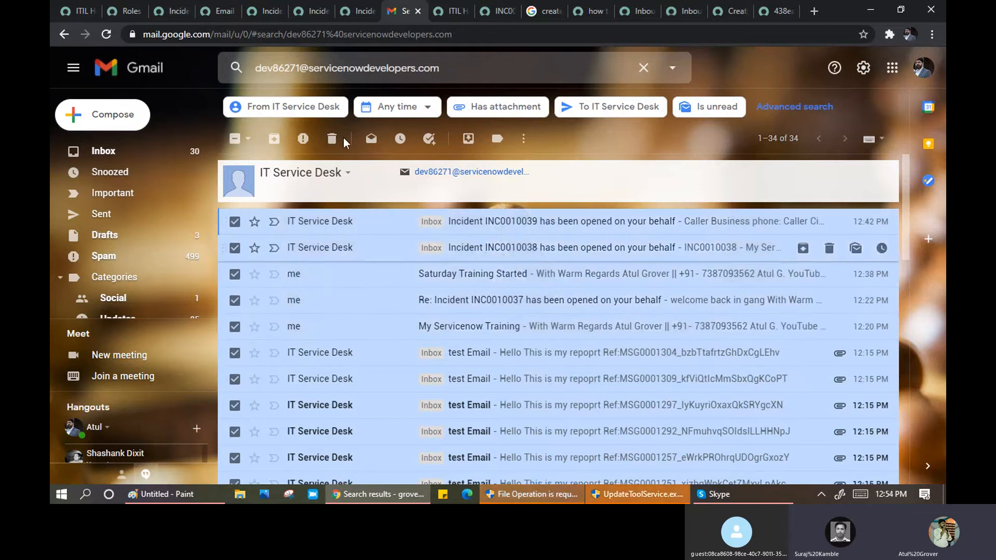
click(333, 139)
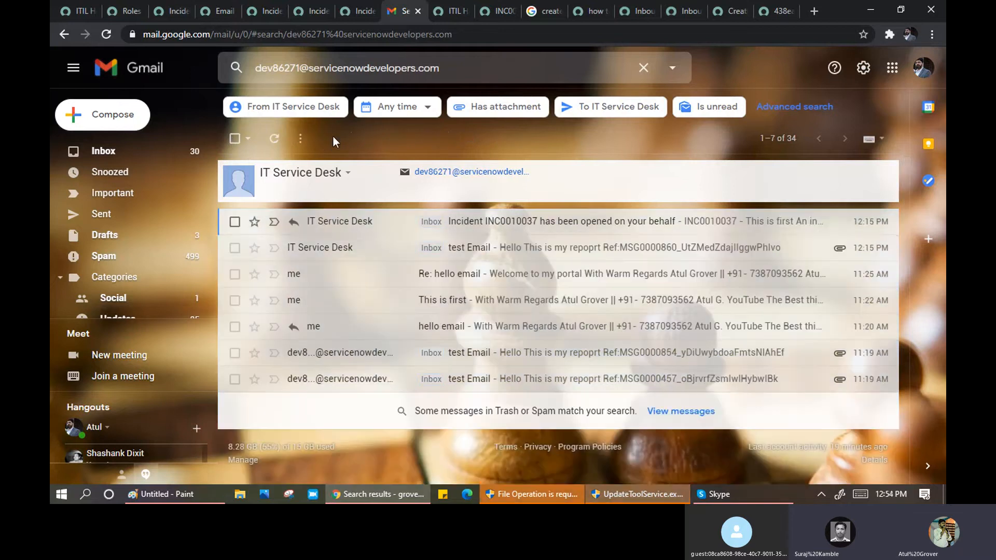
- Select the remaining 7 conversations, move them to Trash, then return to ServiceNow
click(235, 222)
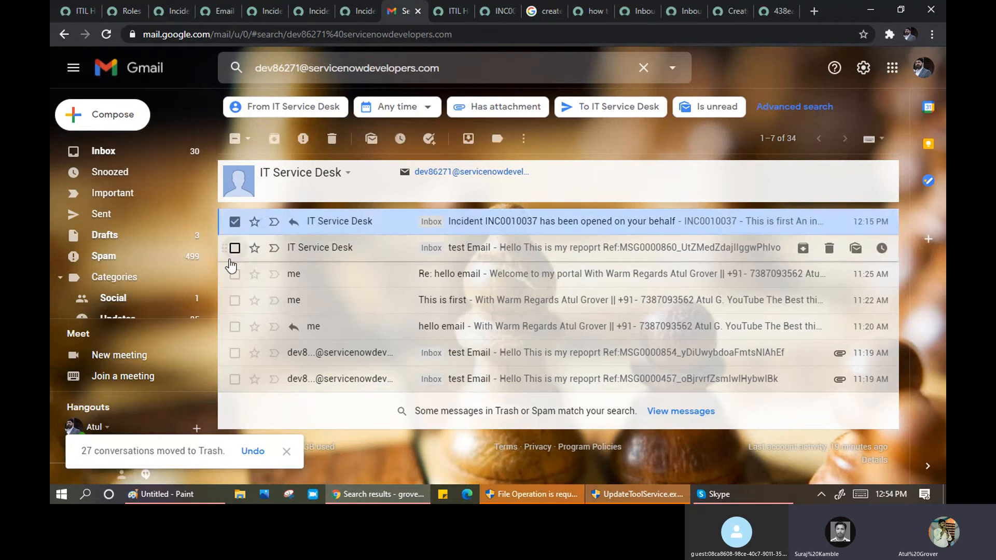
click(234, 274)
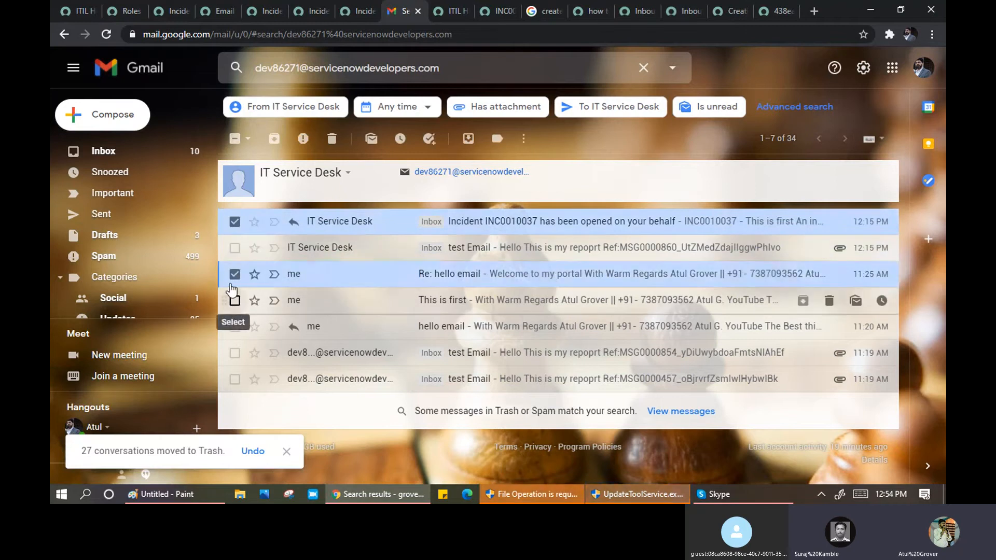
click(234, 300)
click(234, 326)
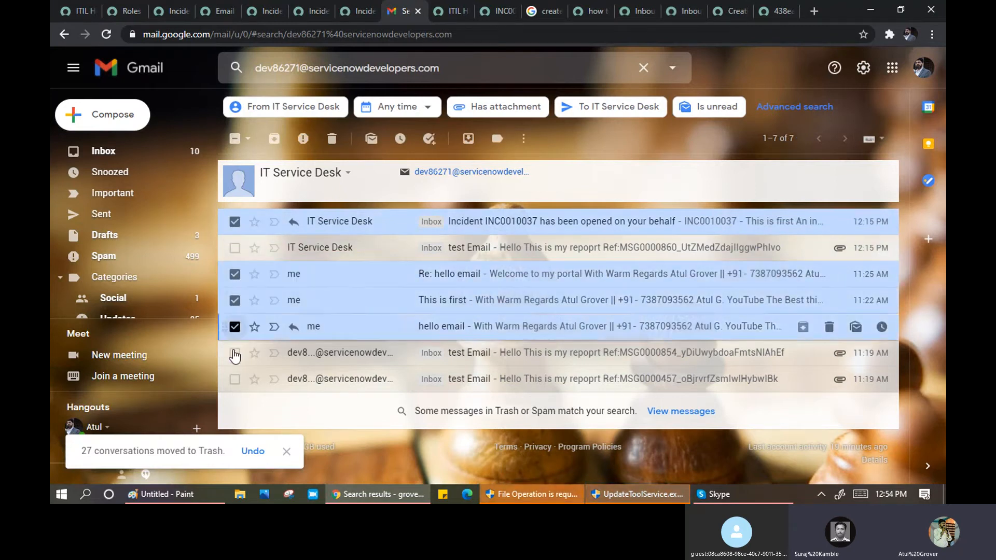
click(234, 353)
click(232, 381)
click(234, 249)
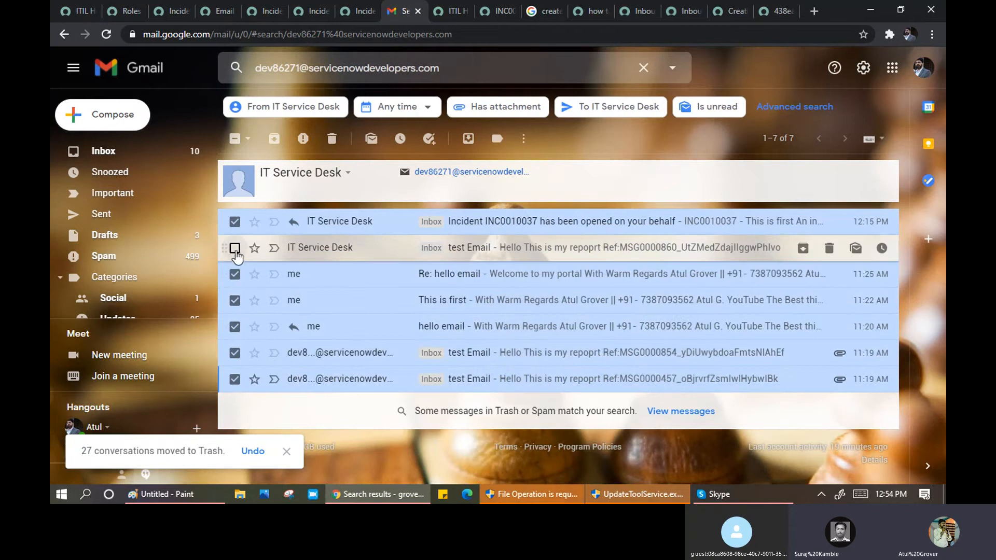
click(333, 140)
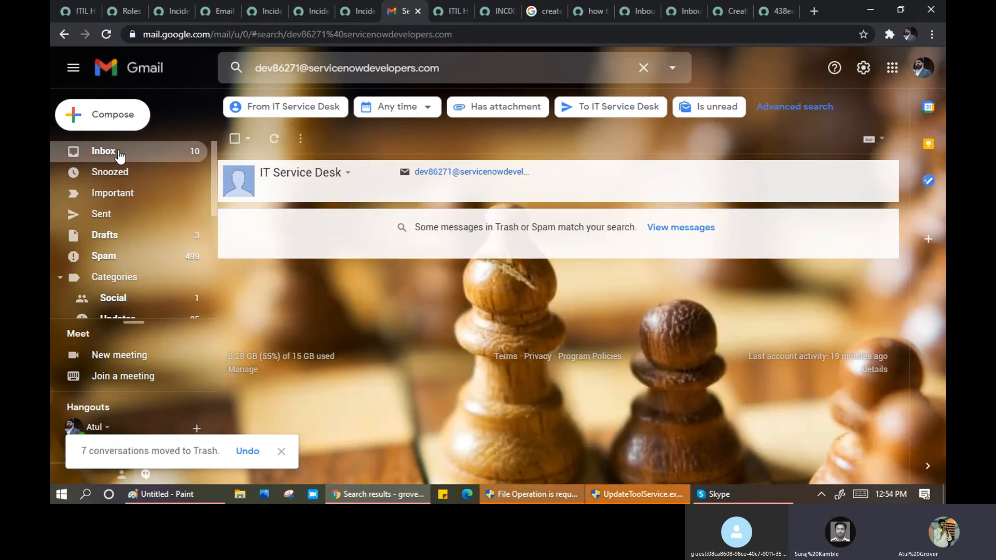
click(102, 66)
click(79, 12)
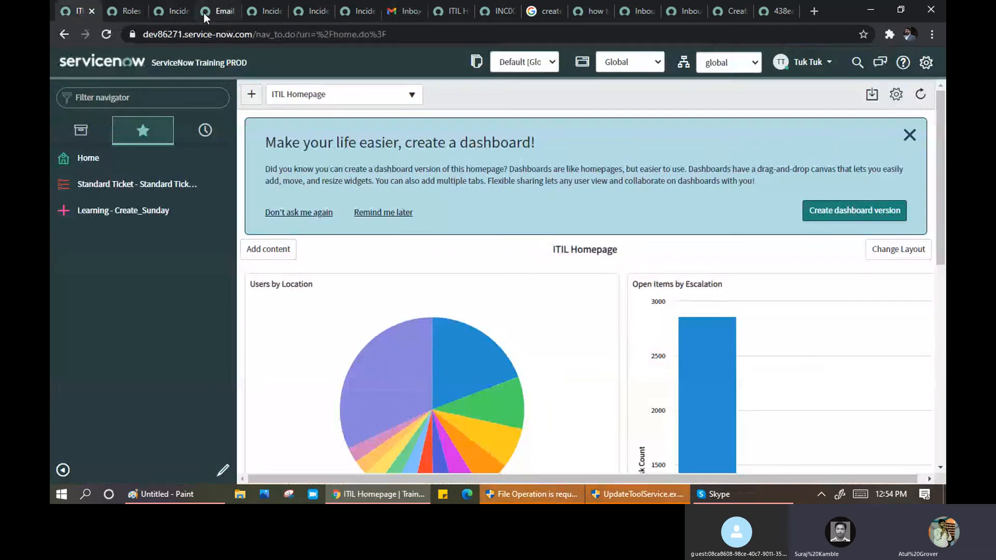
- Save the Email Properties with Email sending enabled unticked
click(220, 12)
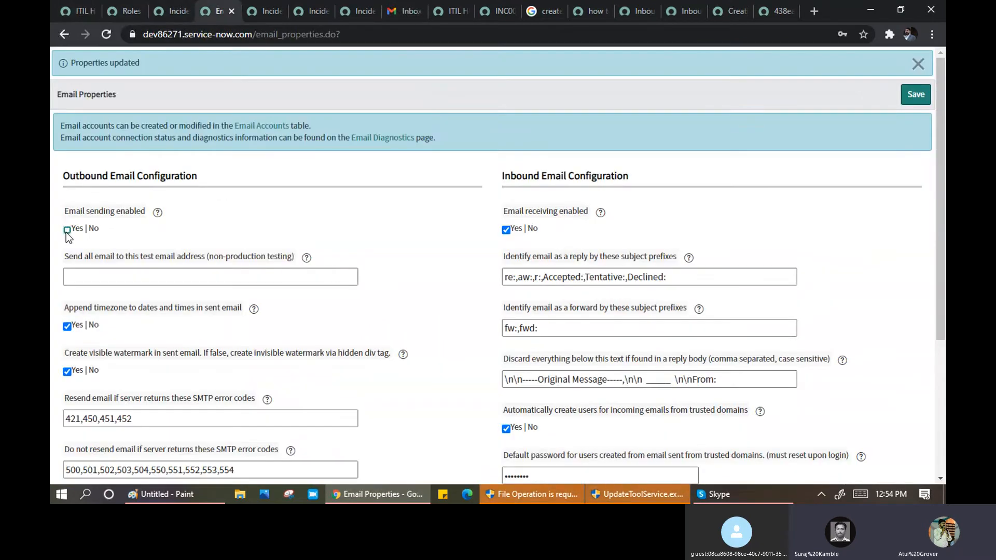
click(918, 96)
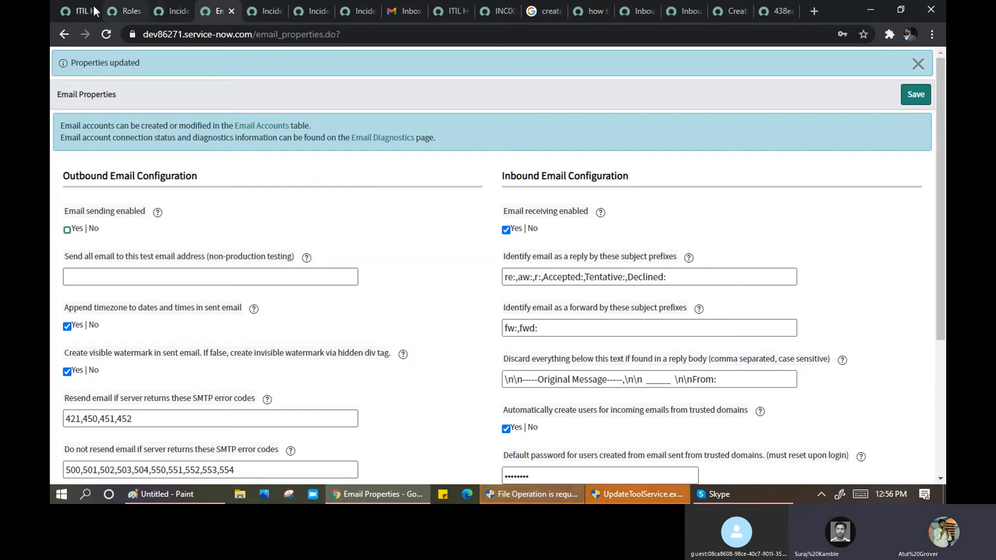
- Filter the navigator for 'email noti', clear it, then show the Incident assigned to my group notification
click(67, 11)
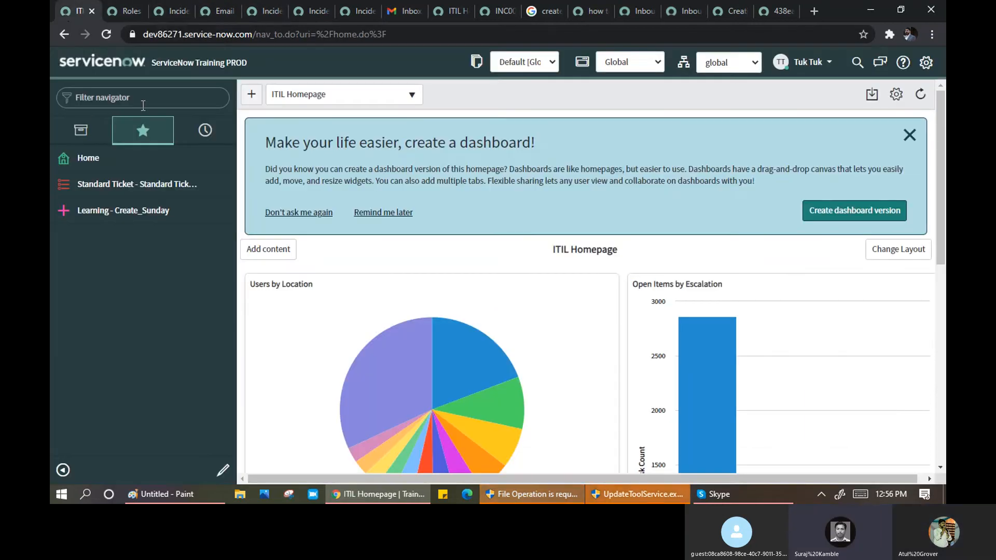
text(email)
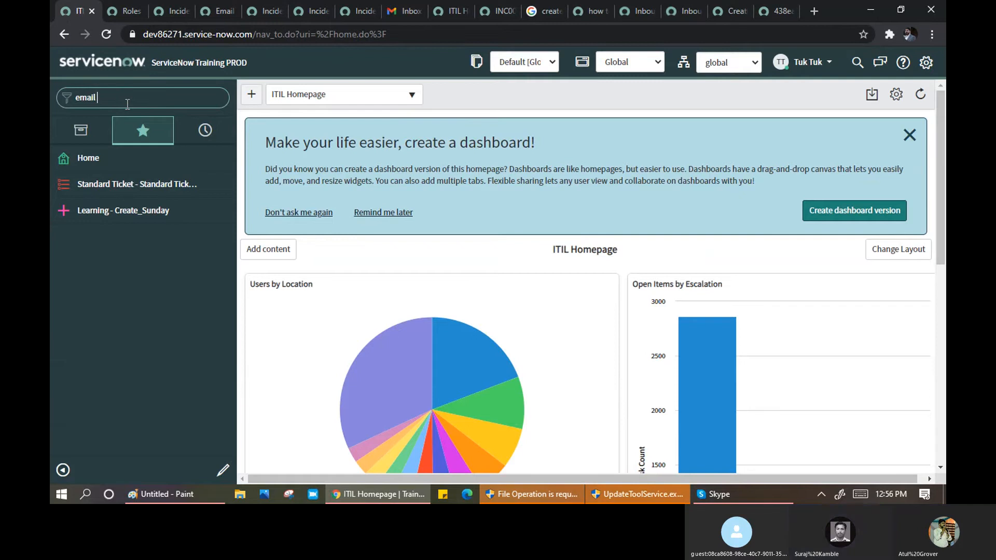
text( noti)
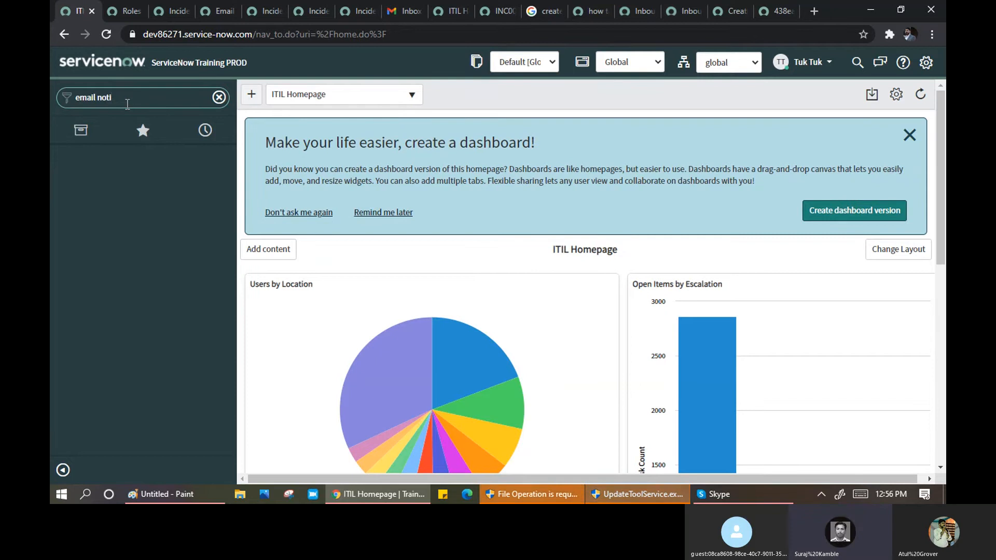
drag(127, 103, 98, 95)
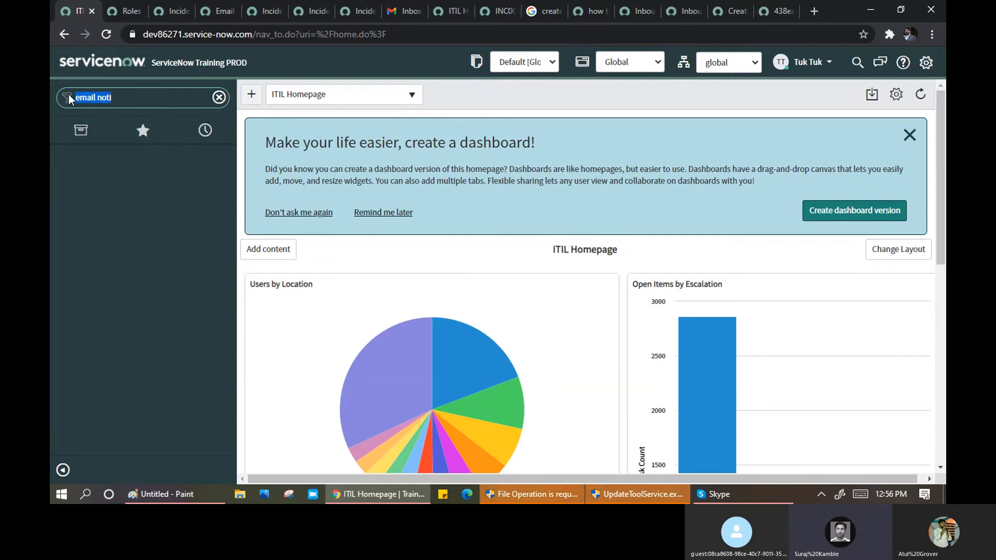
key(BackSpace)
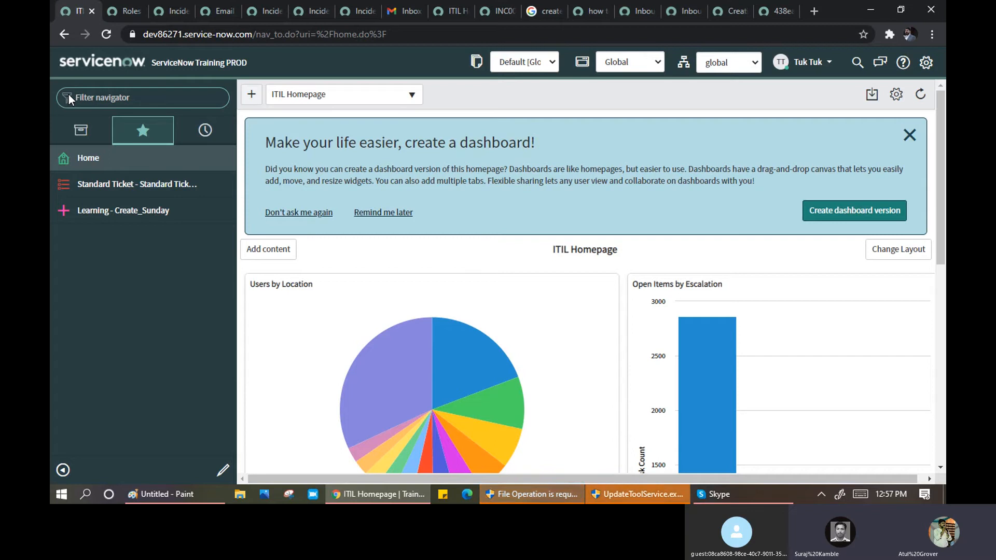
click(224, 14)
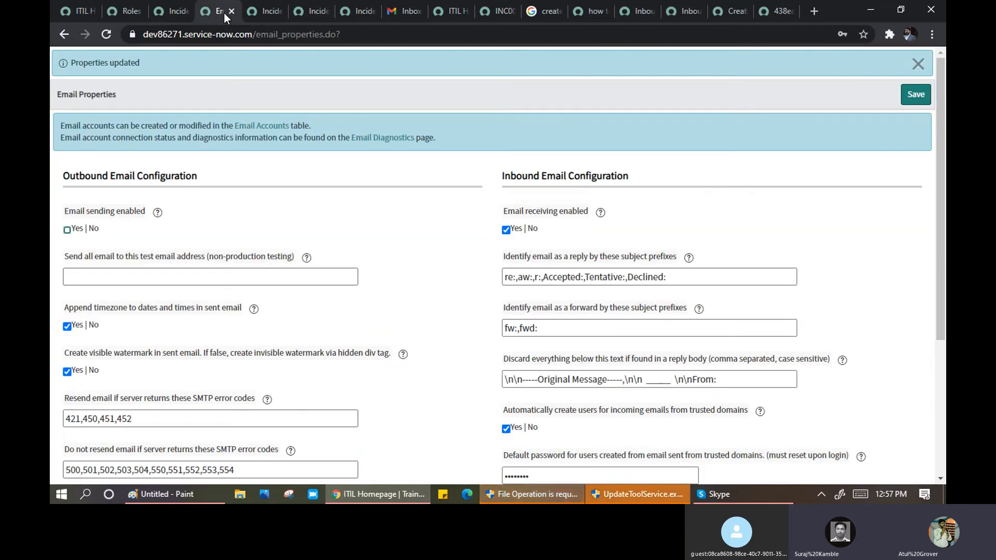
click(265, 11)
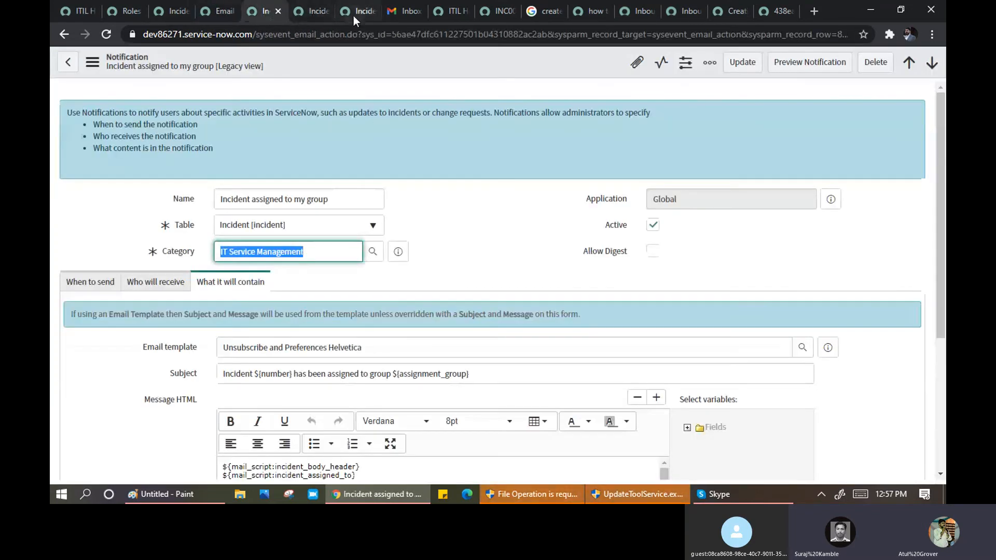
- Filter the navigator for 'notifcia' and open System Notification > Email > Notifications in a new tab
click(63, 9)
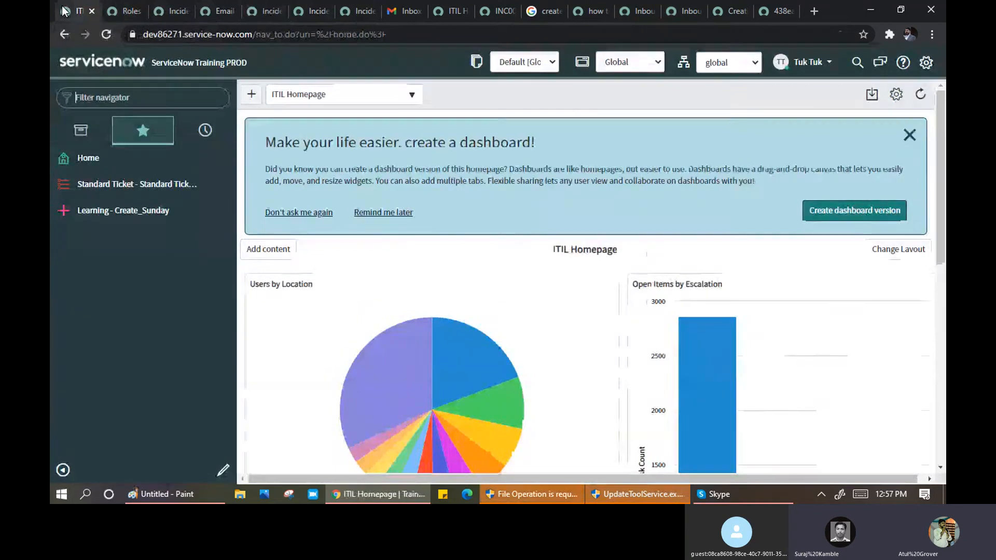
click(110, 95)
text(notifcia)
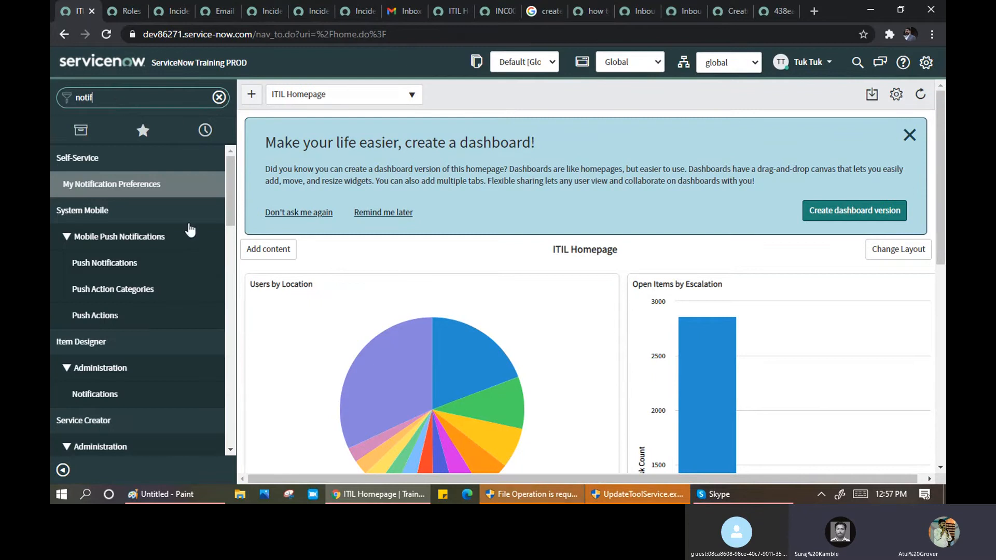
scroll(109, 394, down, 3)
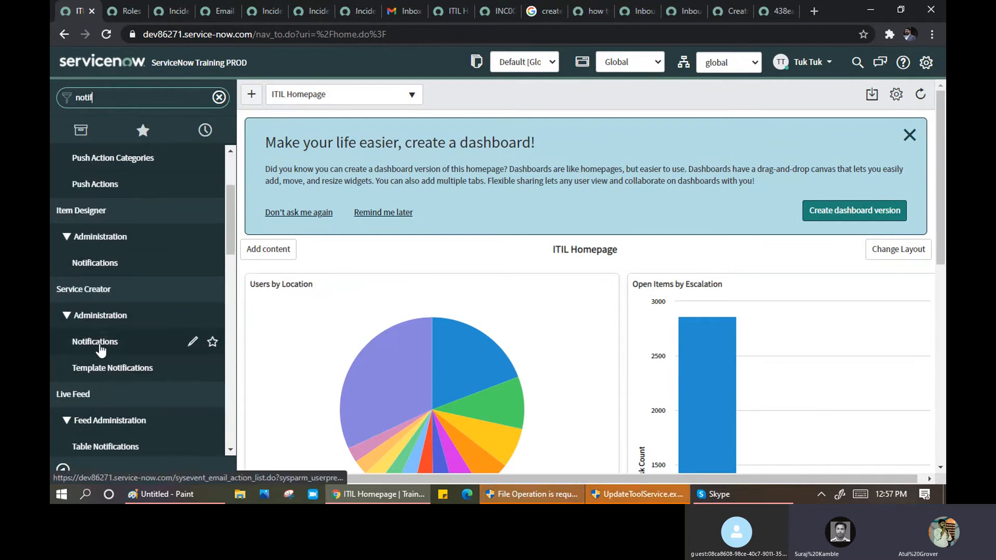
scroll(100, 351, down, 10)
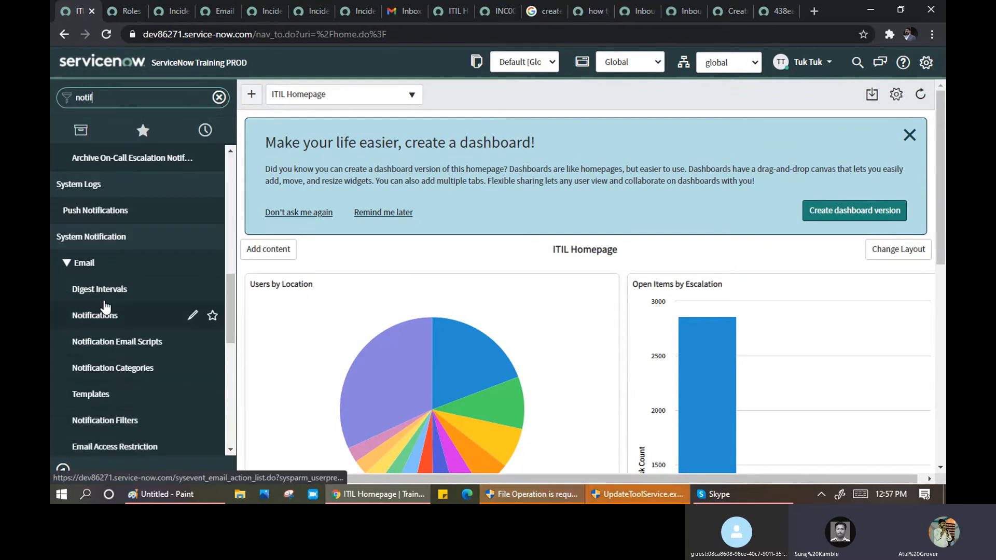
middle_click(95, 317)
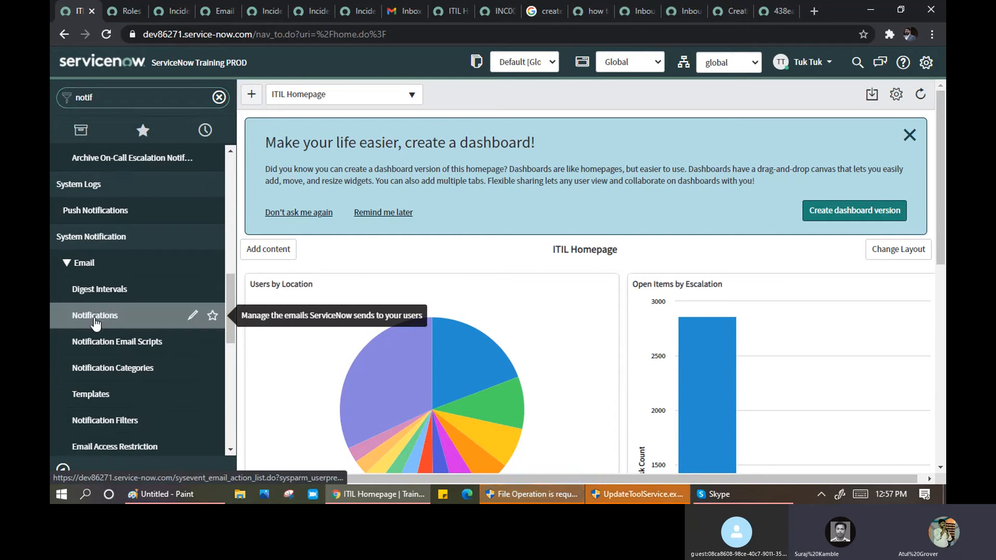
click(120, 14)
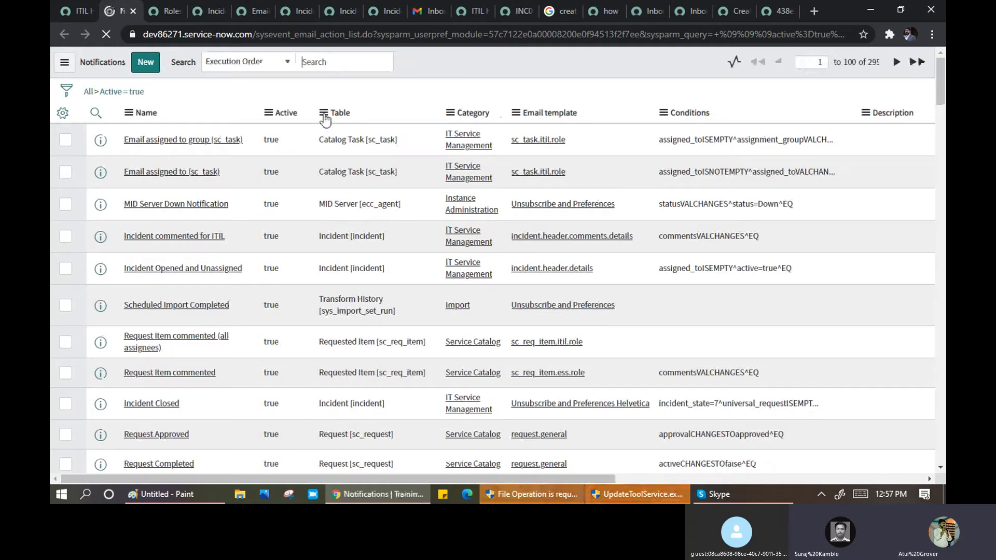
- Group the Notifications list by Table and expand the task_sla group found by searching 'sla'
click(325, 115)
click(353, 173)
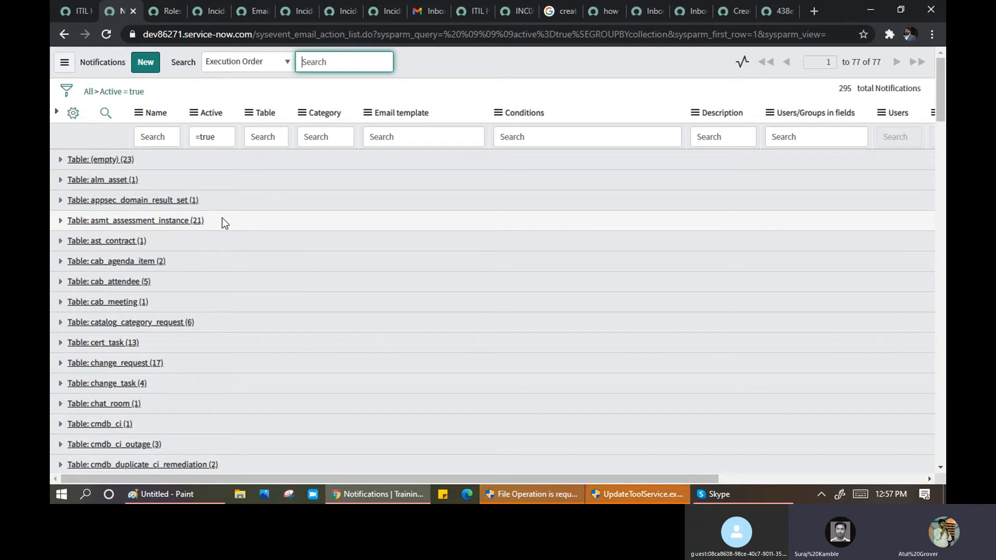
key(ctrl+f)
text(sla)
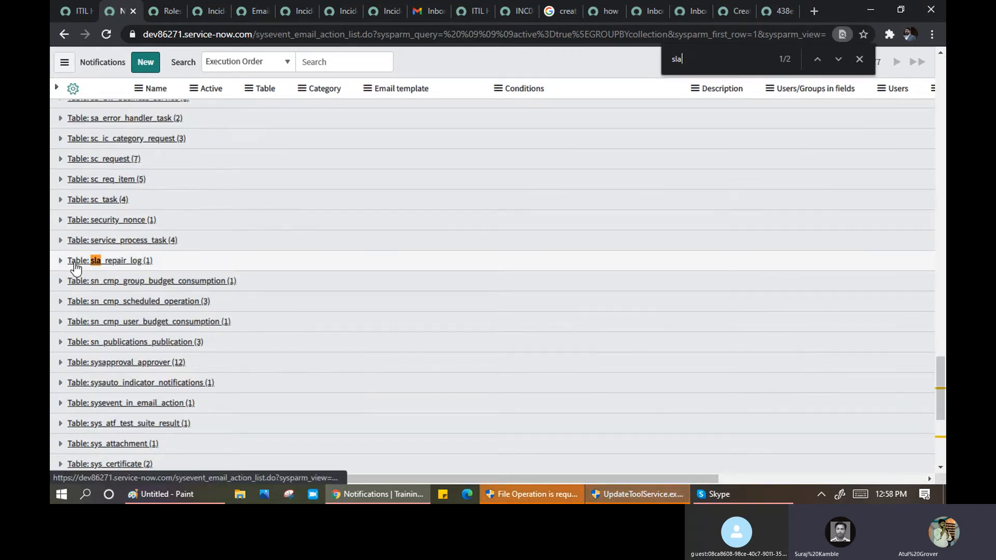
key(Return)
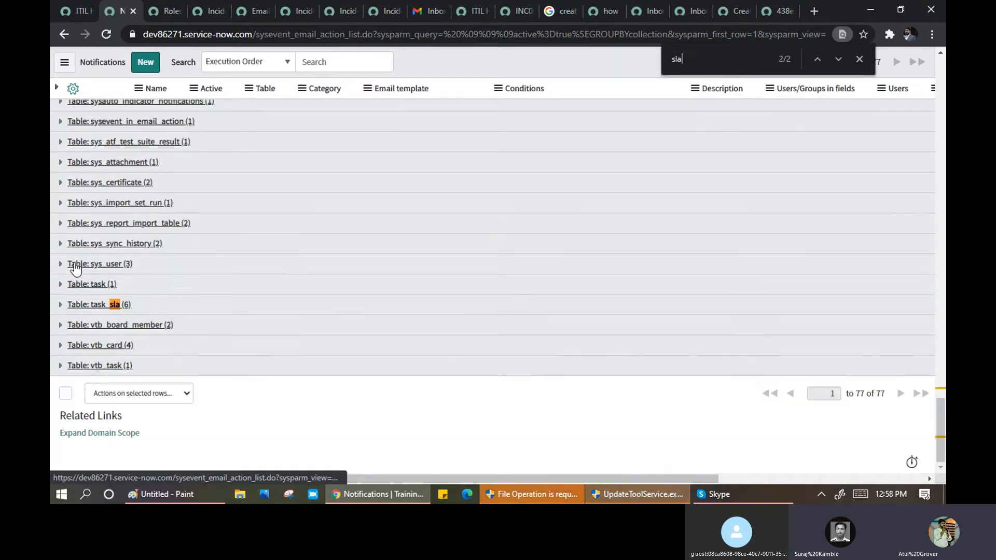
click(60, 305)
- Open SLA breached, SLA warning and SLA breached Parm in new tabs, viewing SLA breached
scroll(163, 311, down, 1)
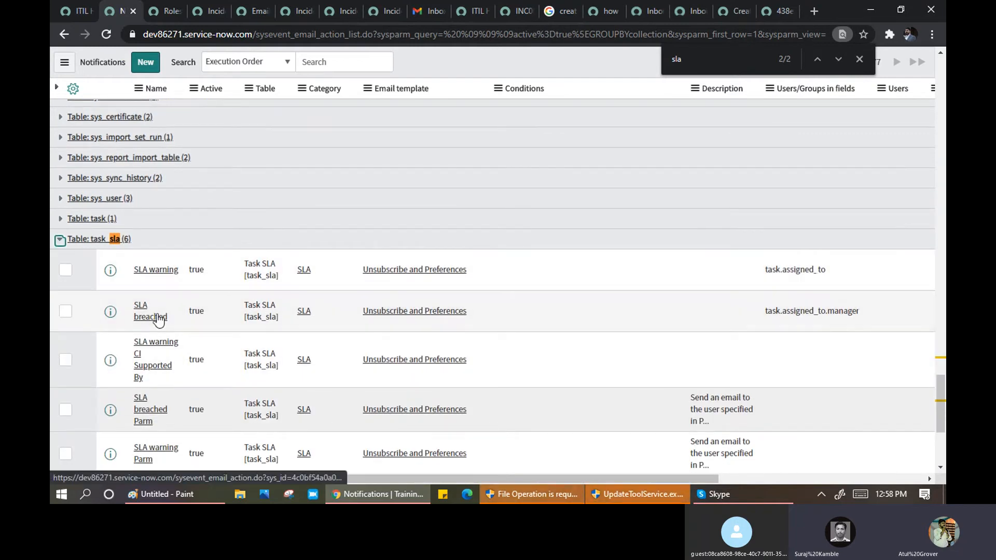
scroll(158, 324, down, 1)
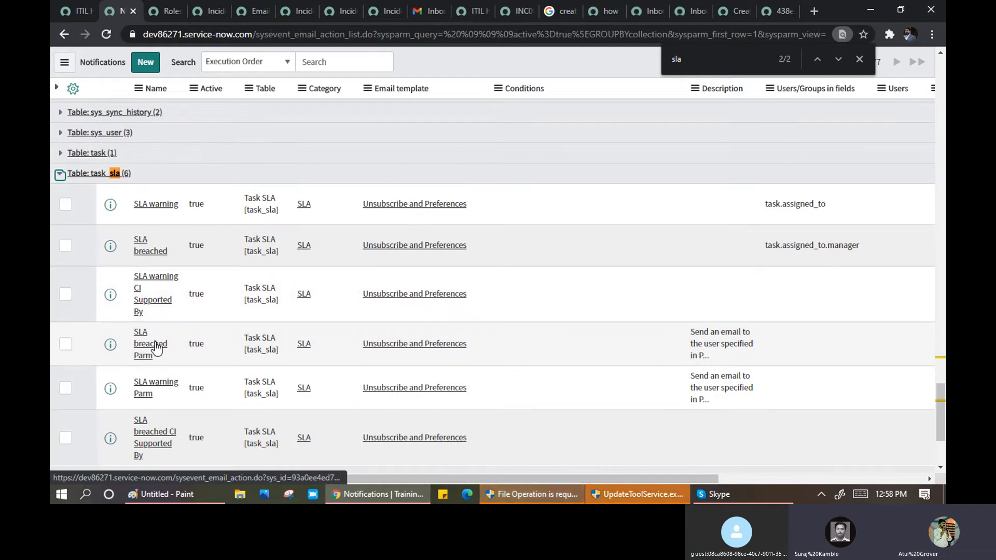
scroll(162, 389, down, 1)
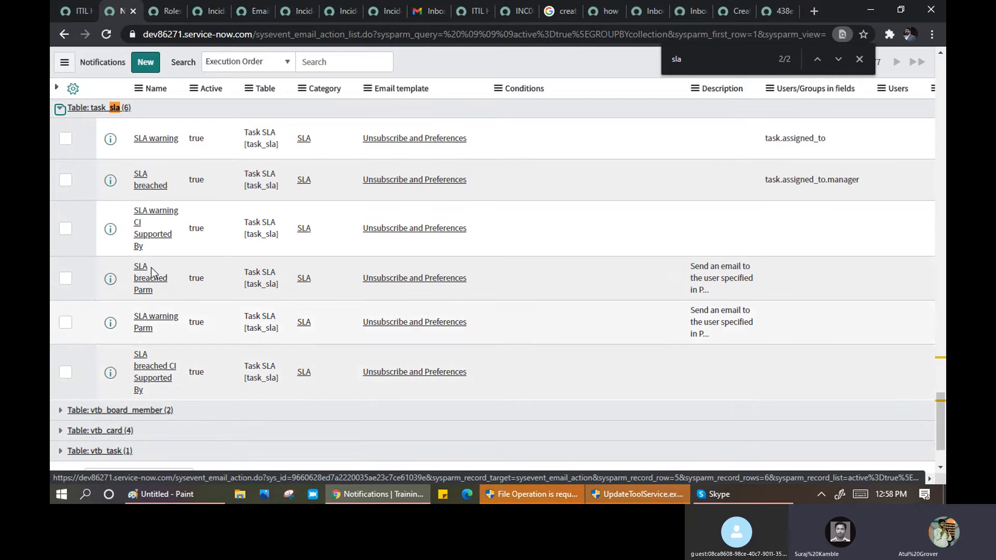
middle_click(143, 186)
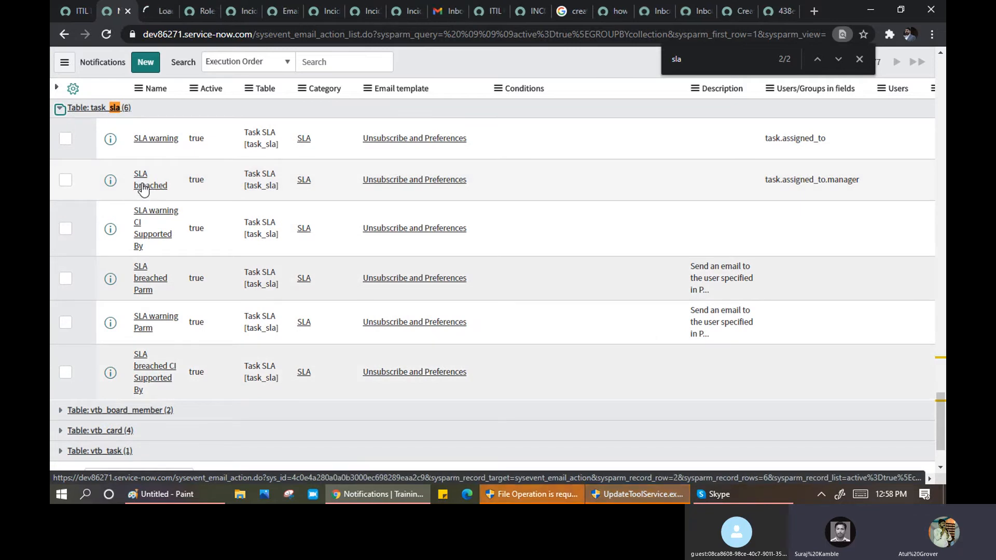
middle_click(147, 140)
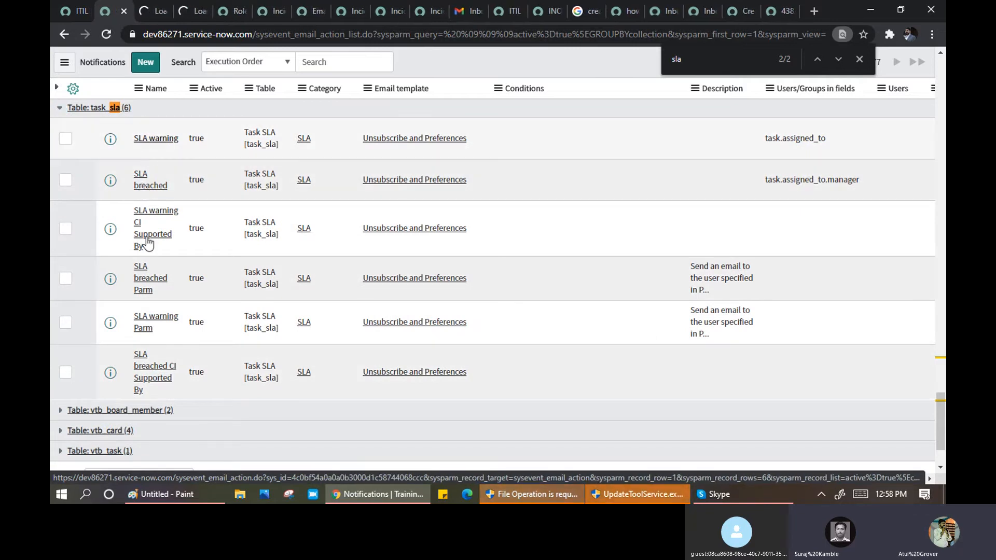
middle_click(145, 284)
click(148, 13)
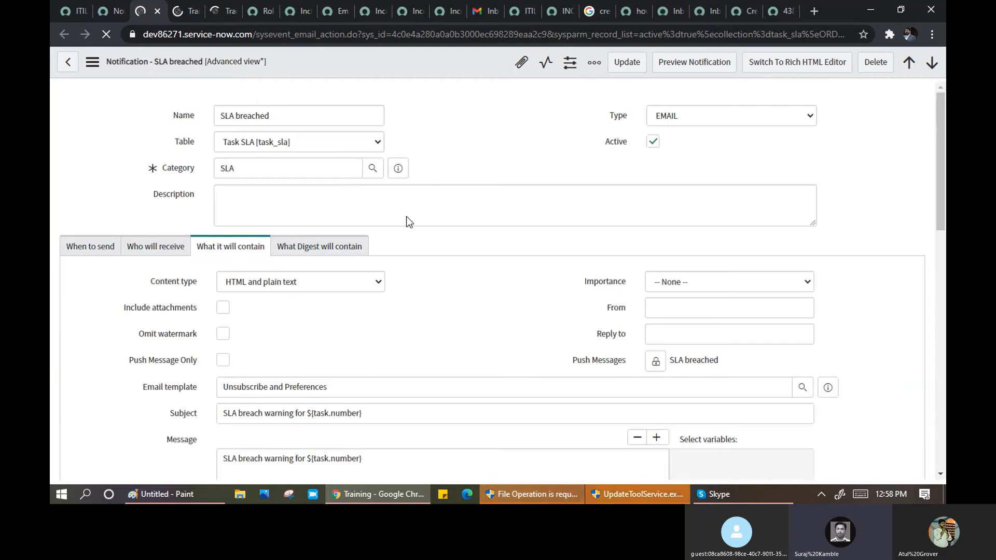
- Review the SLA breached recipients, highlighting the Task.Assigned to.Manager value, and unlock the field chooser
scroll(251, 321, down, 4)
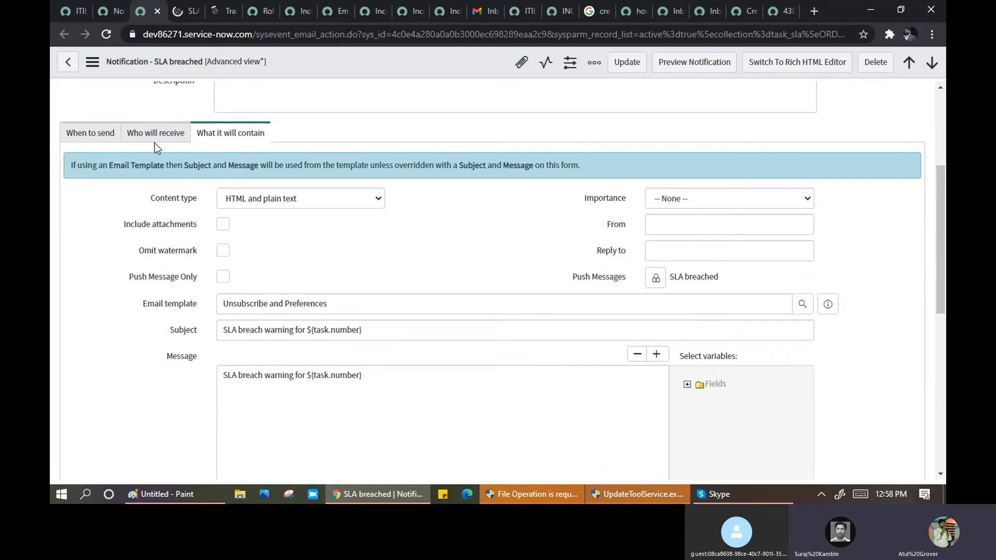
click(155, 135)
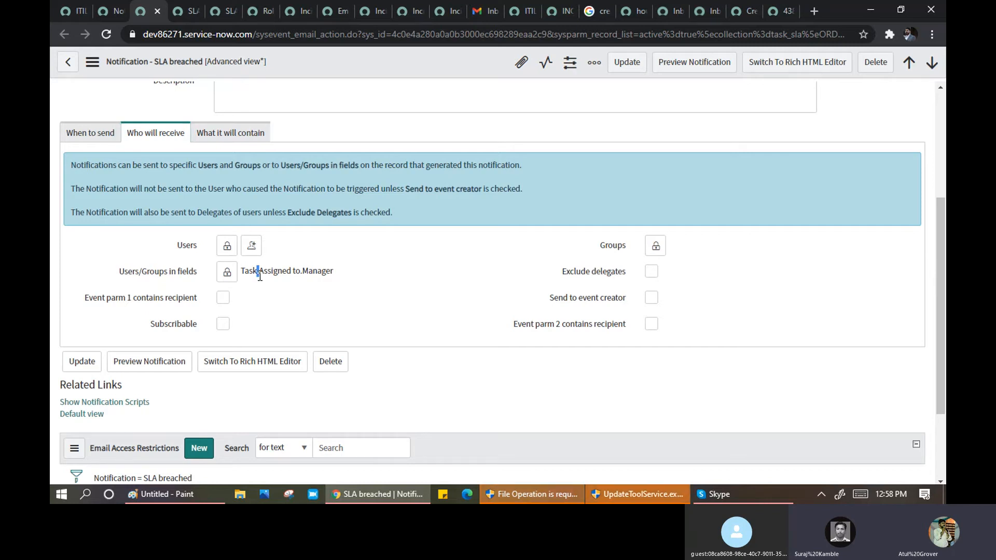
click(301, 272)
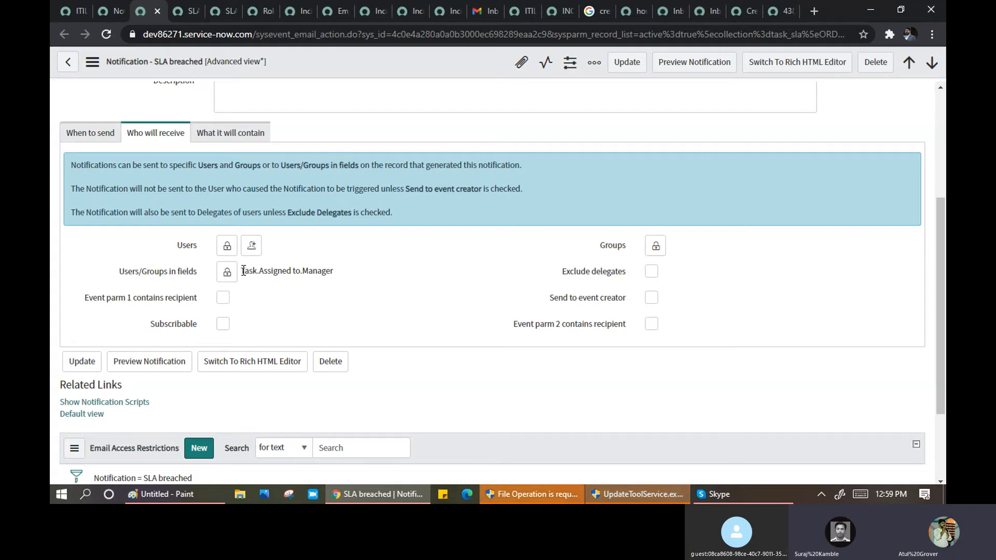
drag(241, 271, 334, 273)
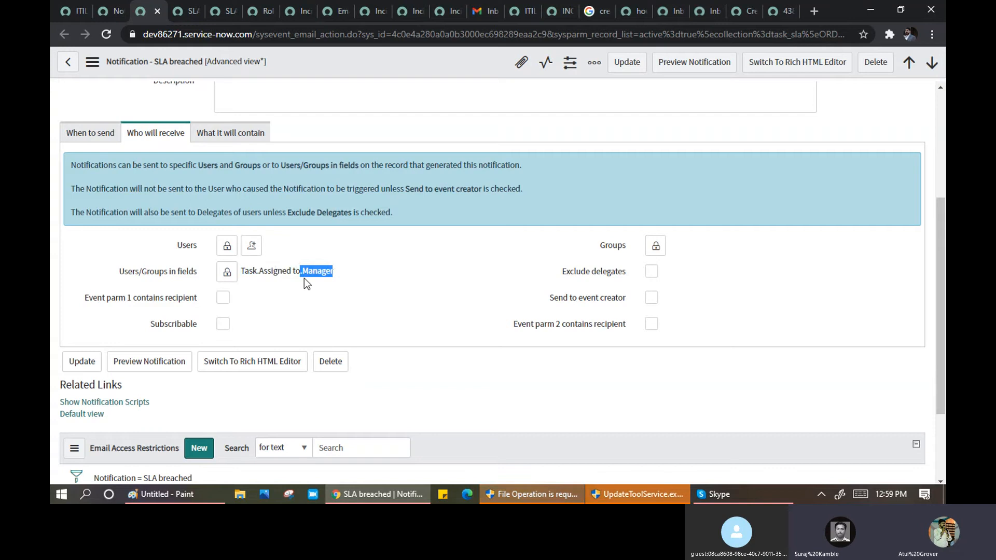
click(250, 274)
drag(256, 274, 328, 270)
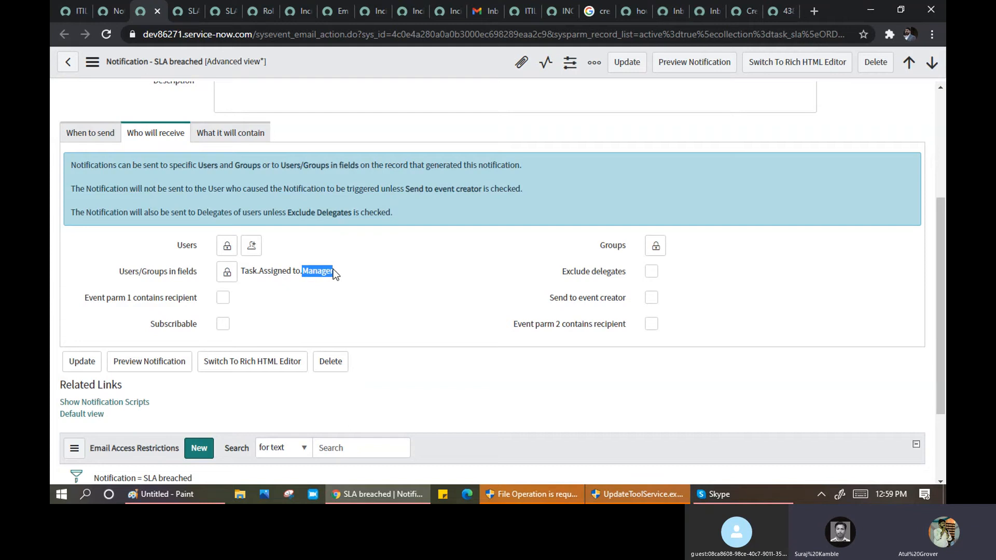
drag(244, 273, 313, 275)
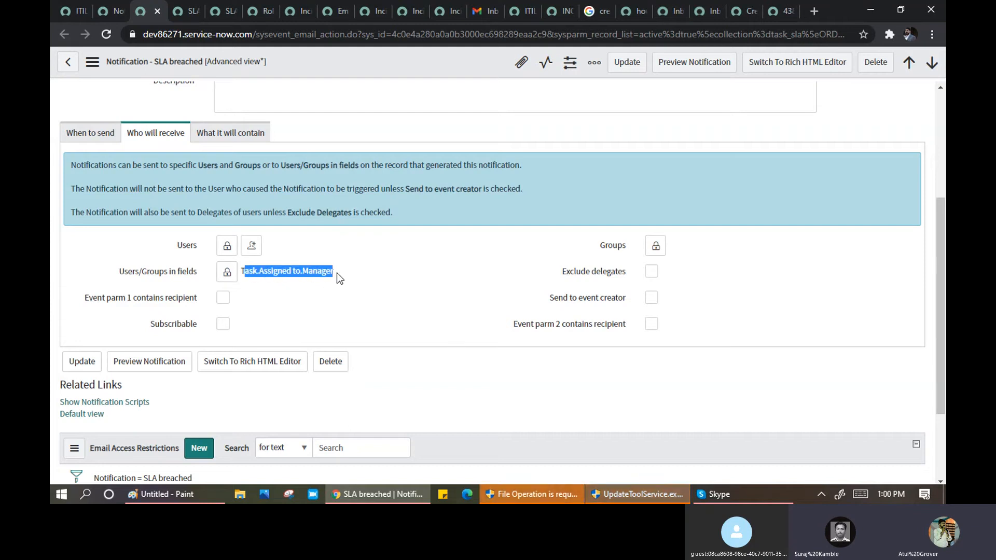
drag(334, 273, 241, 272)
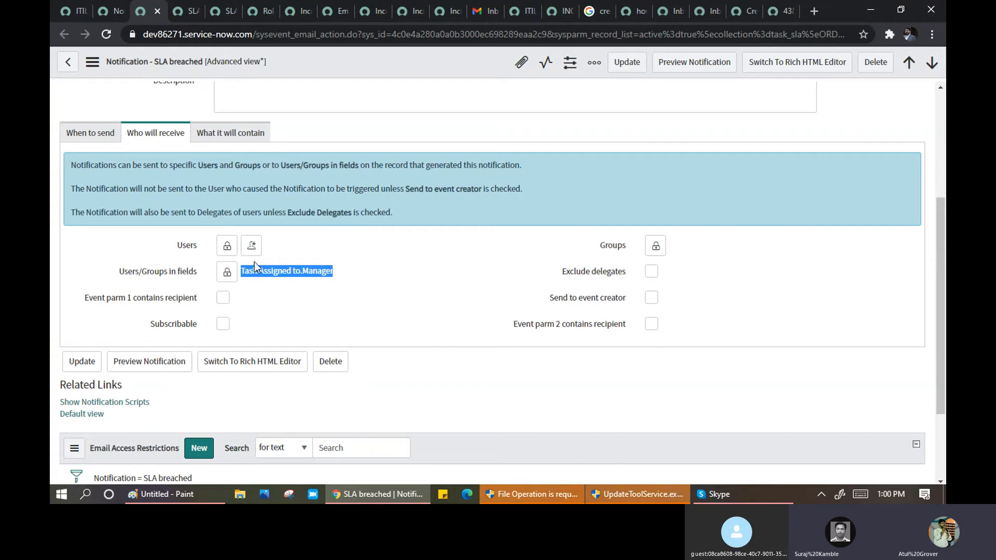
click(319, 271)
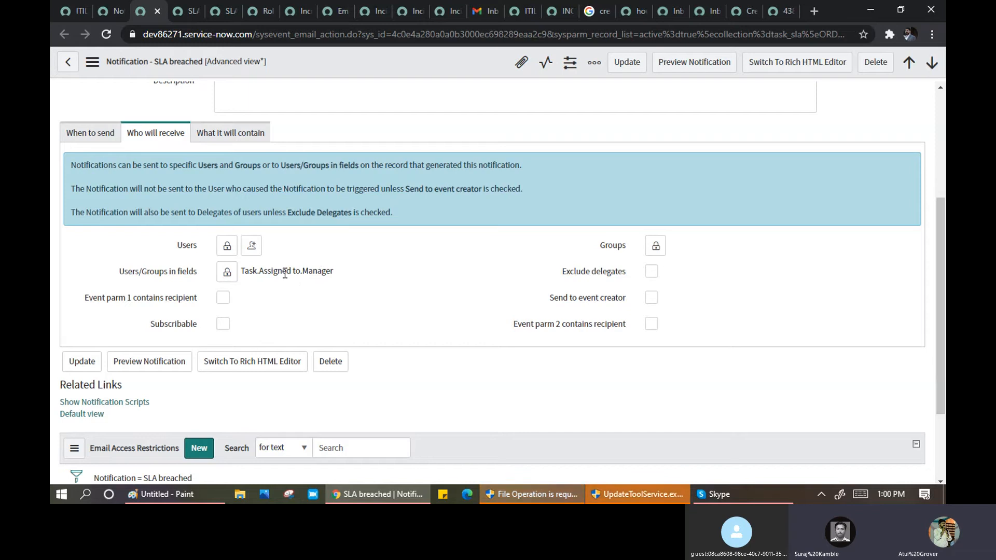
click(227, 272)
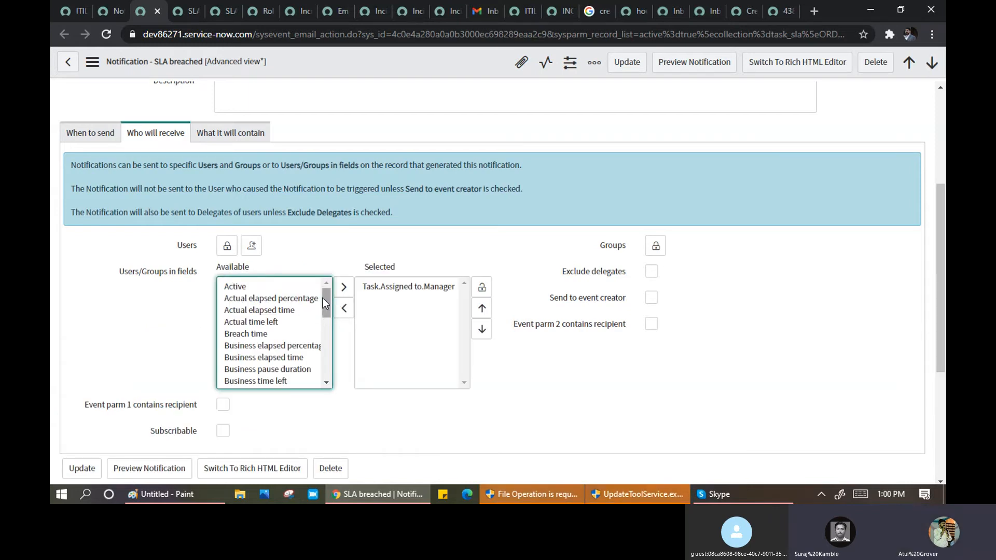
- Add Task.Contract.Created as a recipient field alongside Task.Assigned to.Manager and lock the chooser
drag(325, 305, 328, 326)
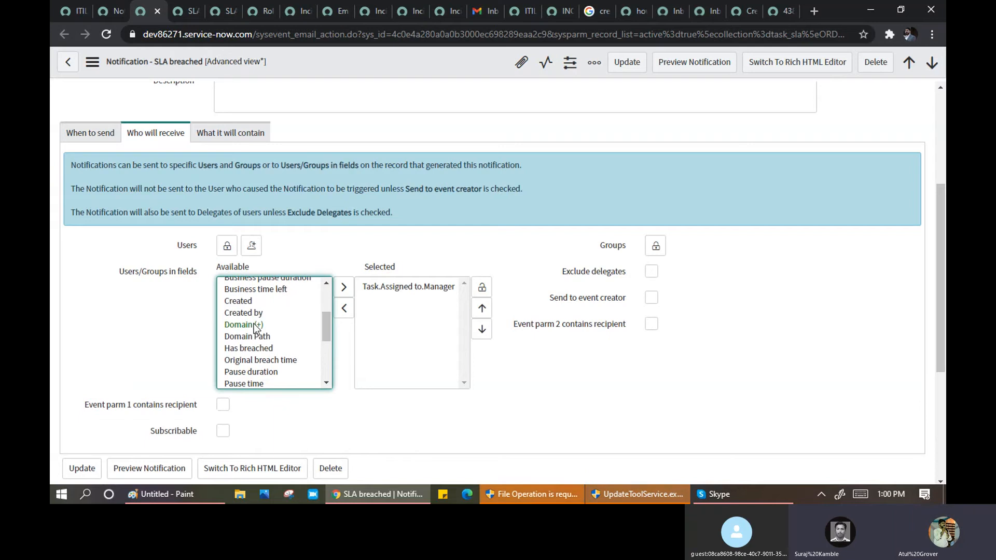
click(248, 339)
key(Up)
key(Up)
key(Up)
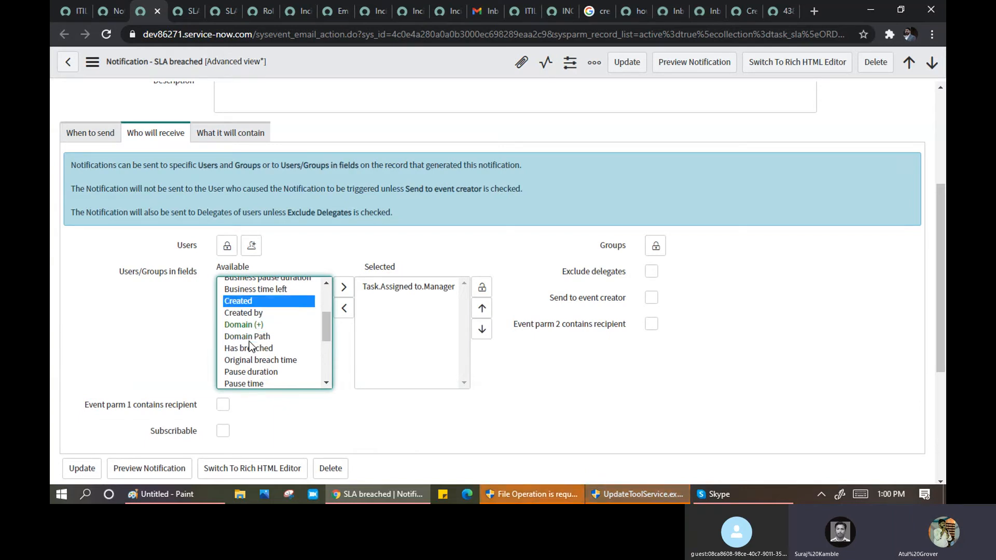
key(u)
key(u)
key(u)
key(u)
key(u)
key(u)
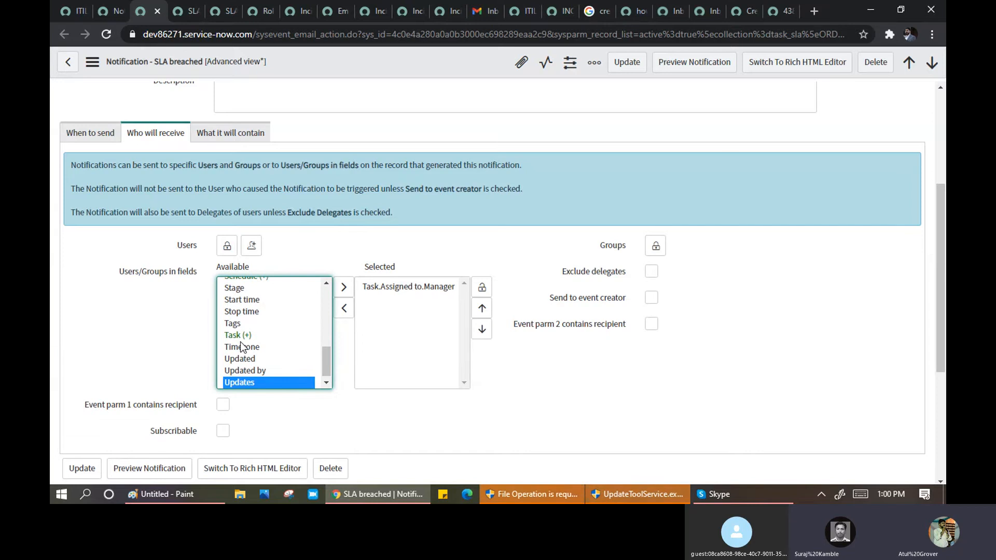
click(239, 335)
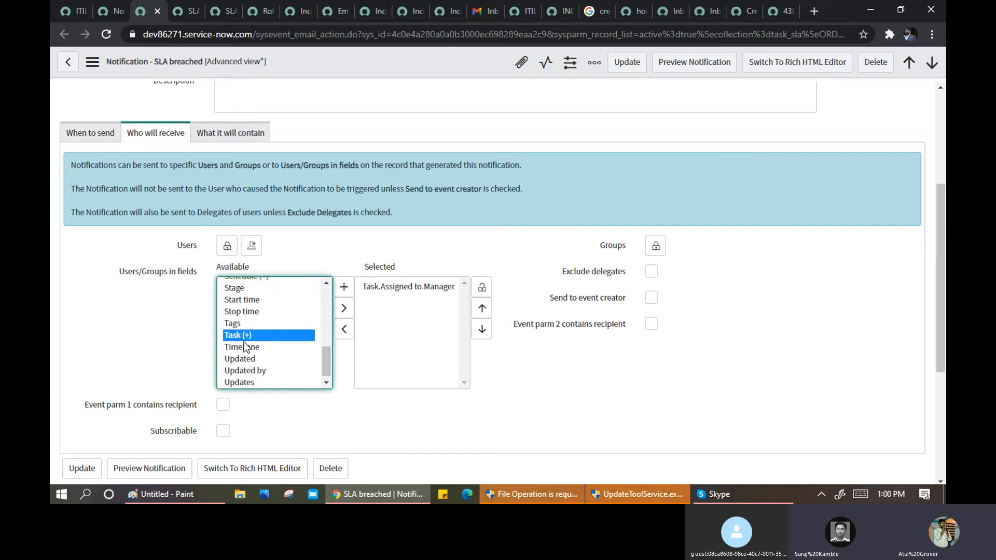
click(344, 287)
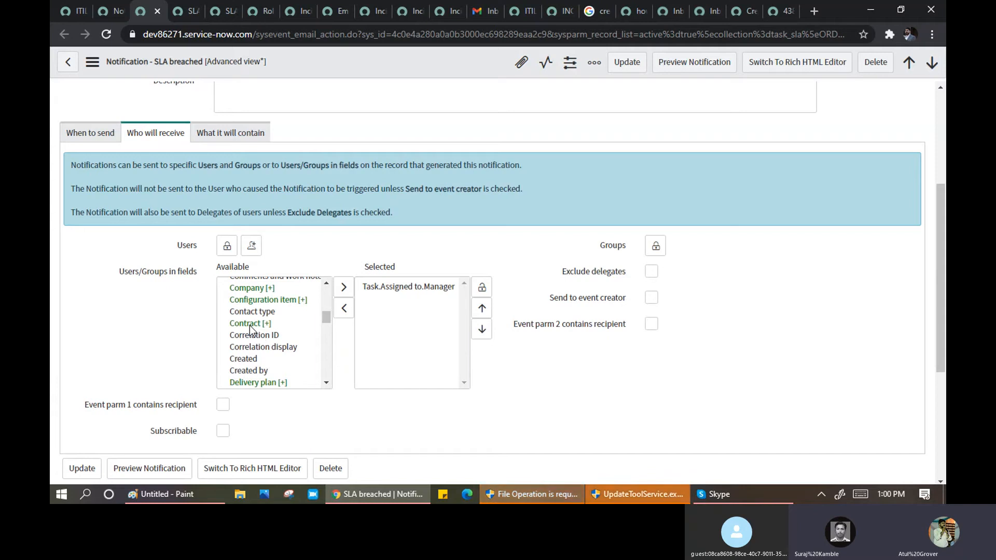
click(248, 324)
click(344, 289)
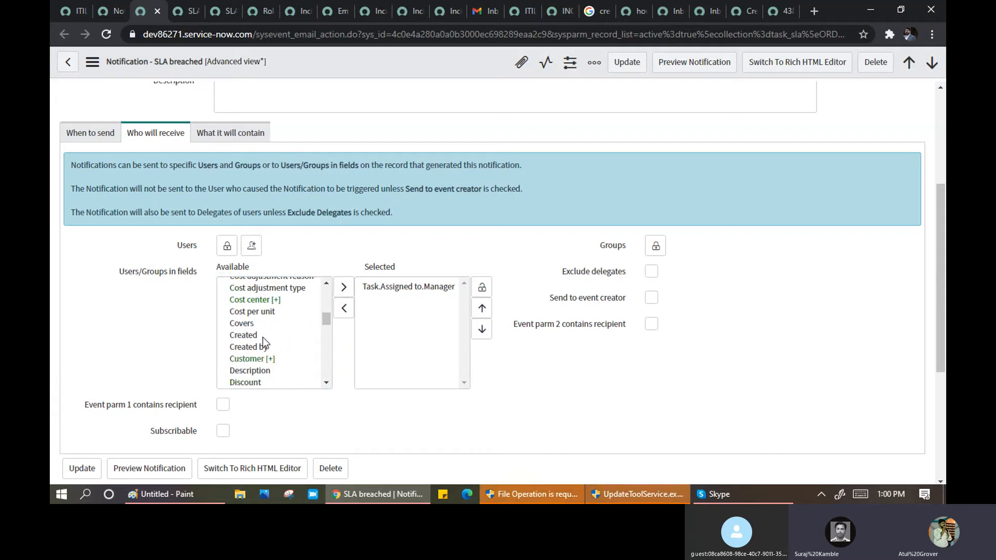
click(291, 336)
click(344, 292)
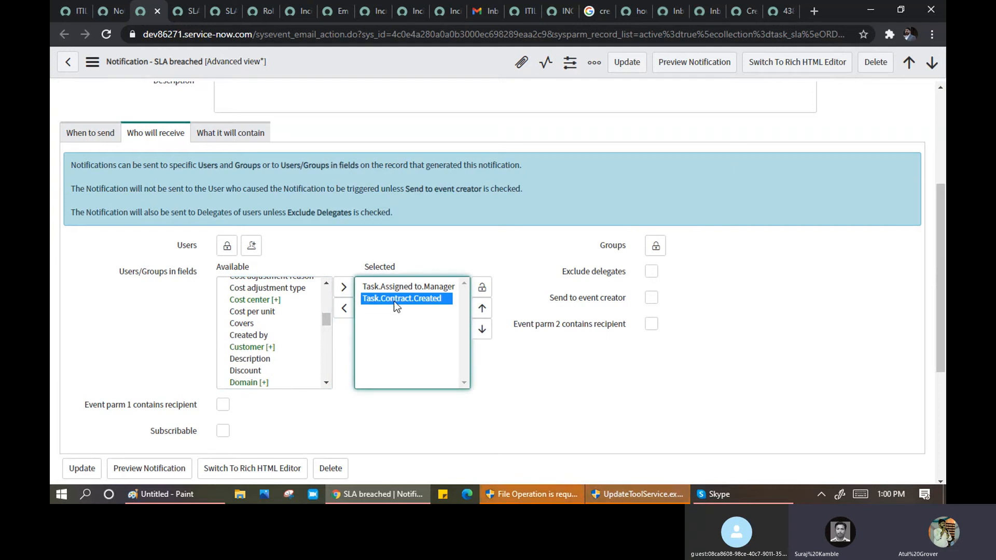
click(483, 288)
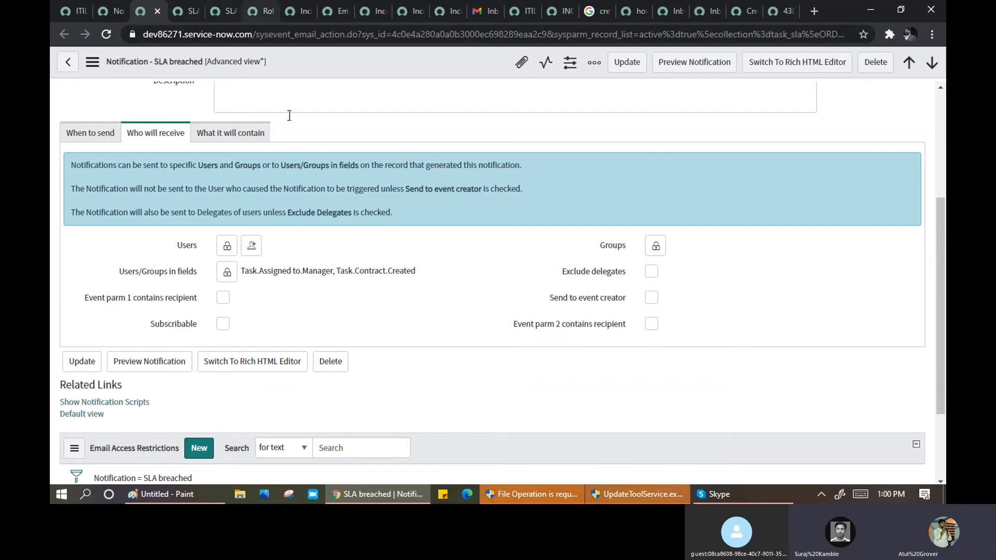
- Switch to the SLA warning notification and check its Task.Assigned to recipient value
click(259, 13)
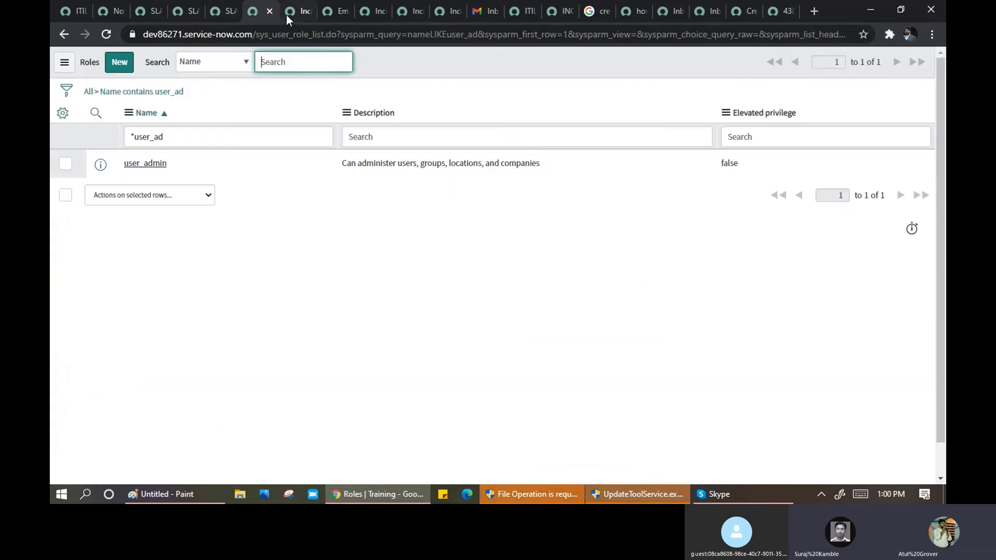
click(288, 13)
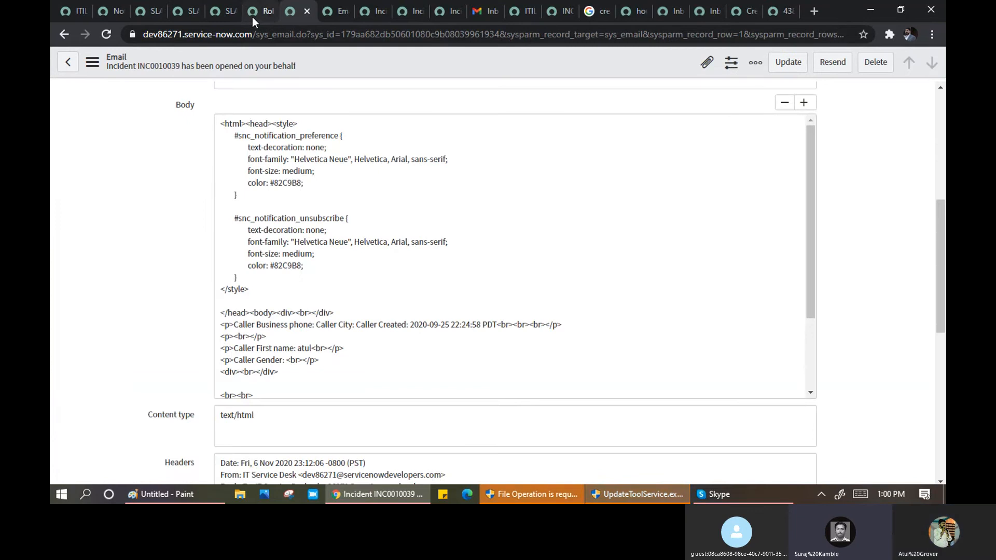
click(180, 13)
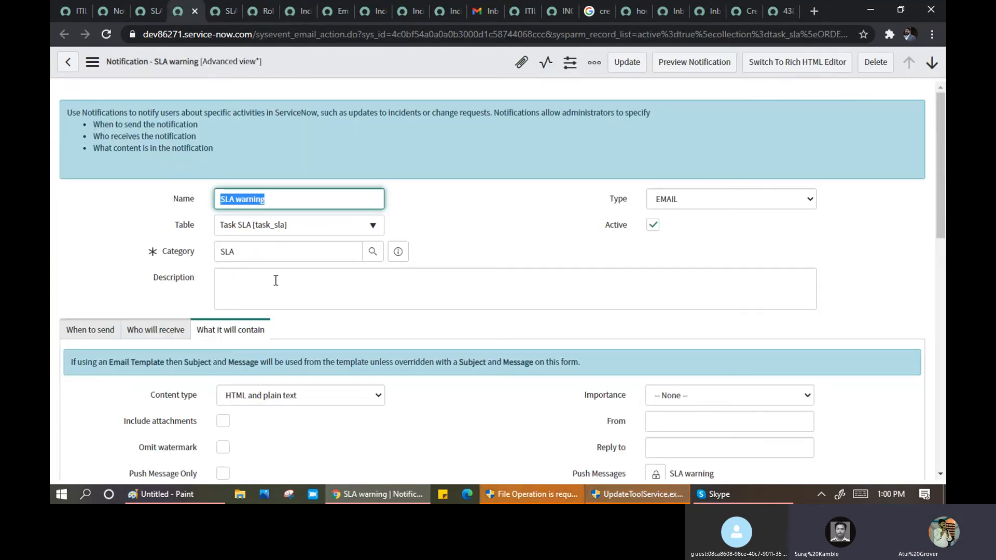
scroll(290, 332, down, 3)
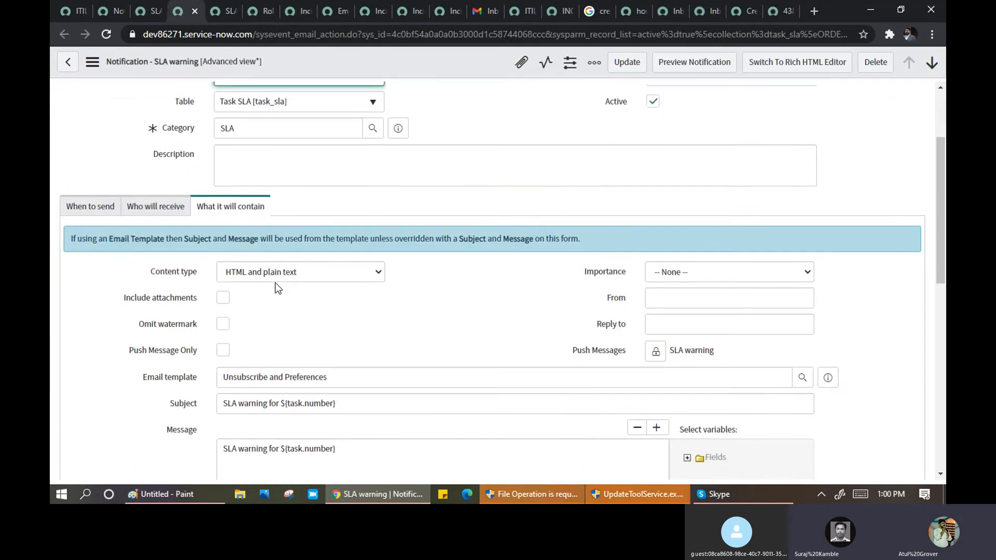
scroll(262, 245, up, 3)
click(159, 329)
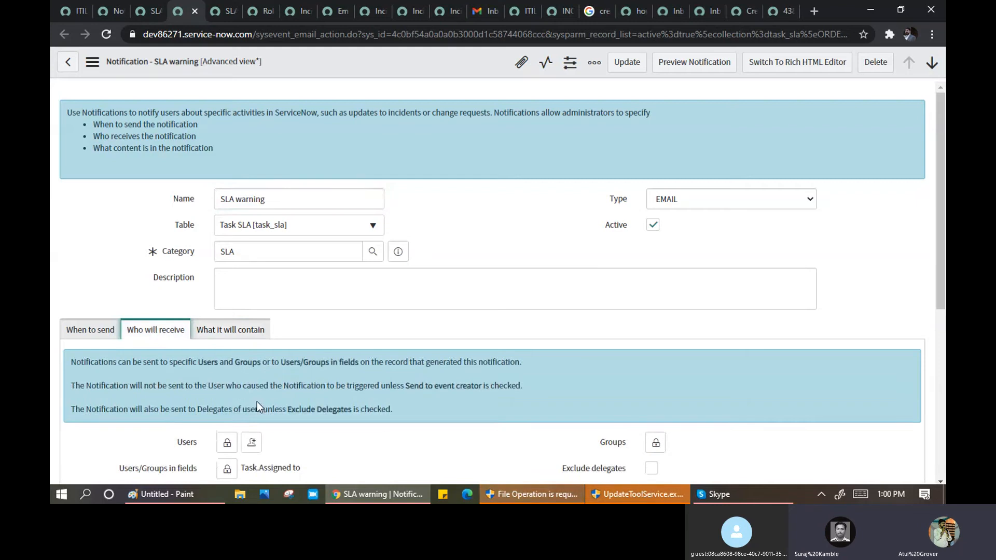
scroll(257, 402, down, 2)
drag(319, 405, 262, 399)
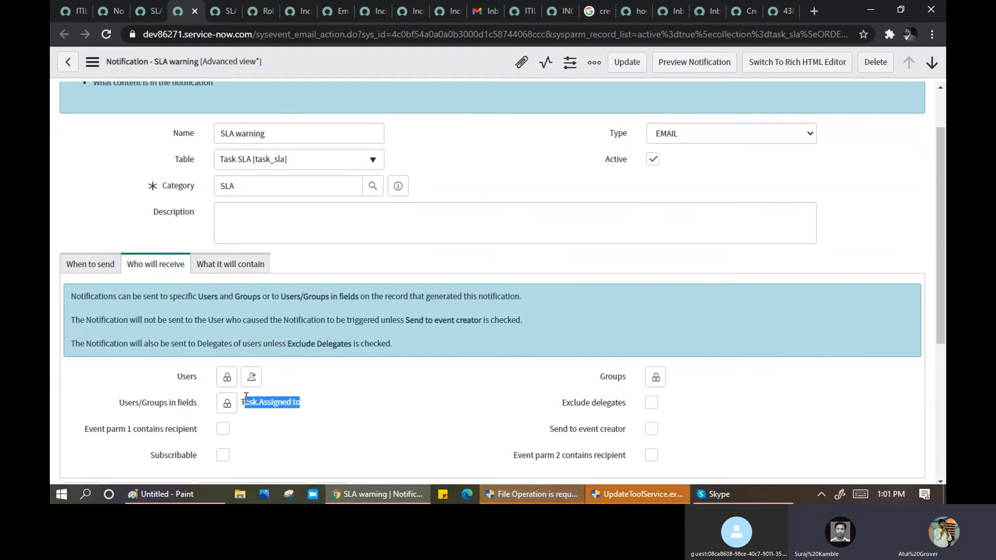
- Review the SLA warning email content and confirm its Event name is sla.warning
click(259, 265)
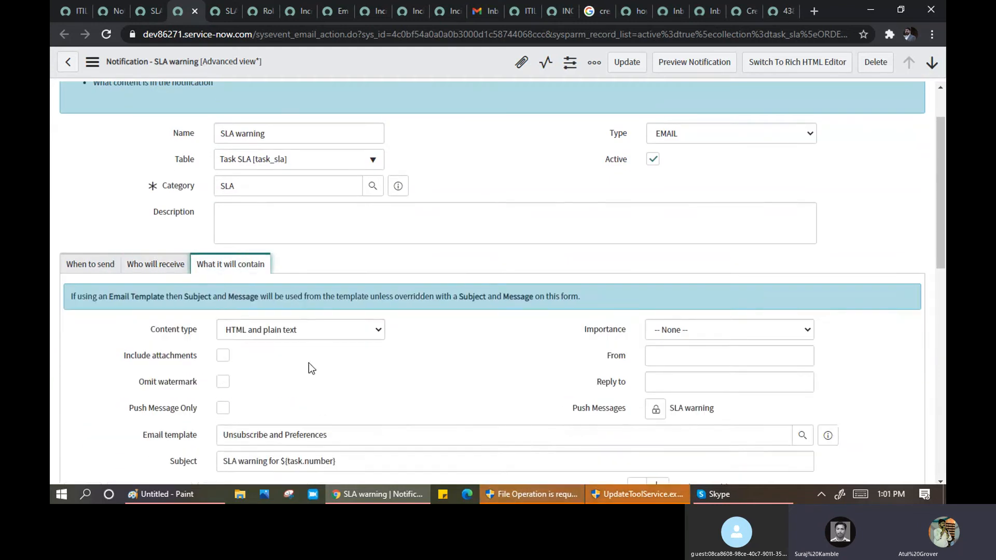
scroll(311, 368, down, 4)
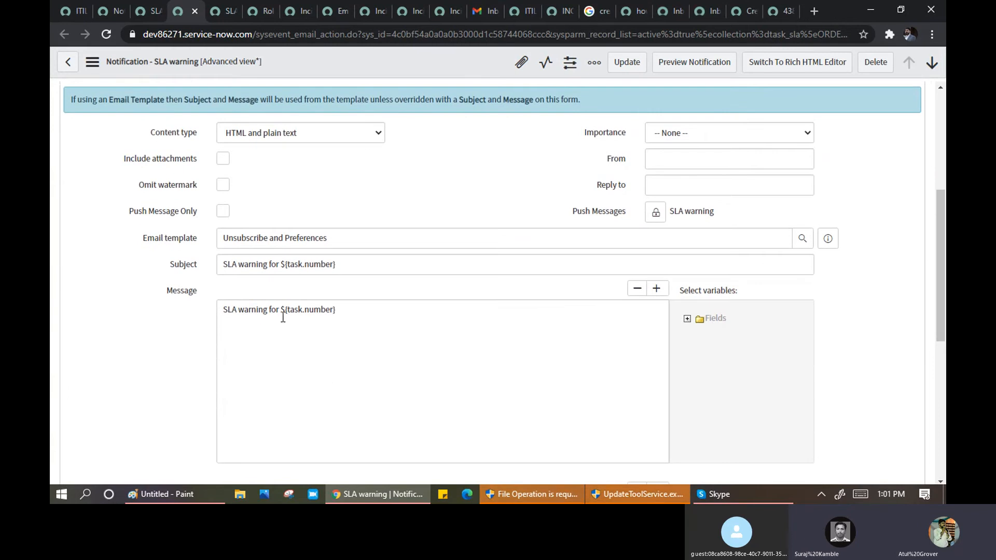
scroll(160, 224, up, 4)
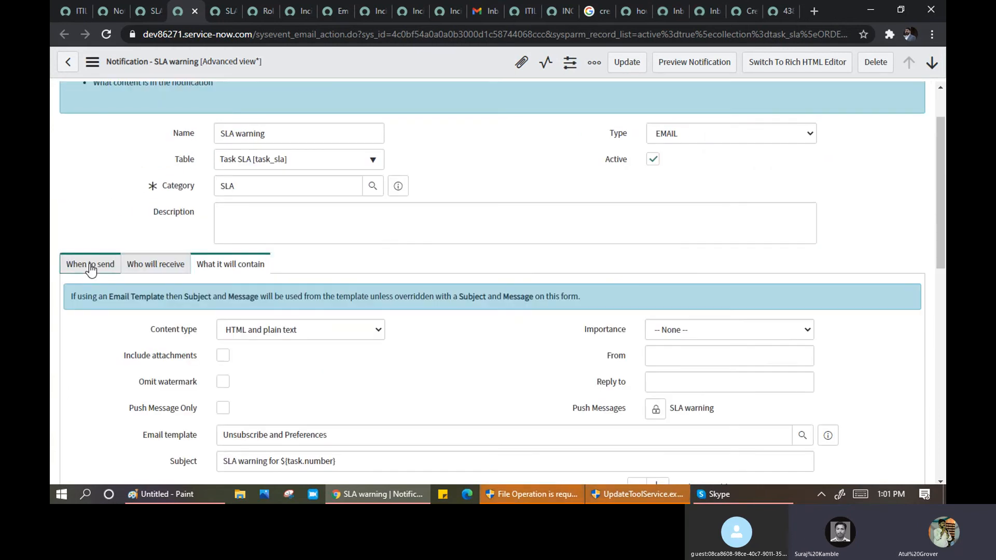
scroll(117, 397, down, 5)
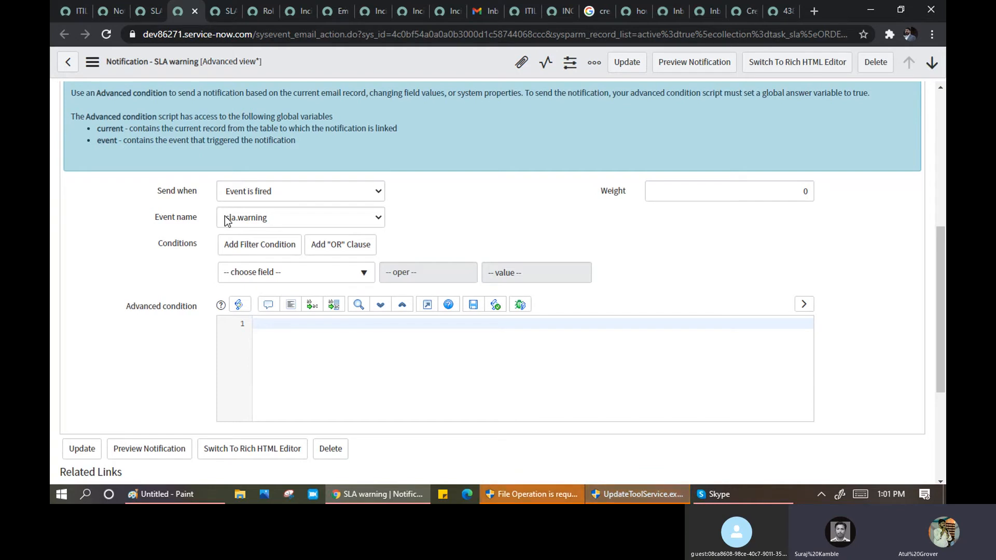
click(270, 217)
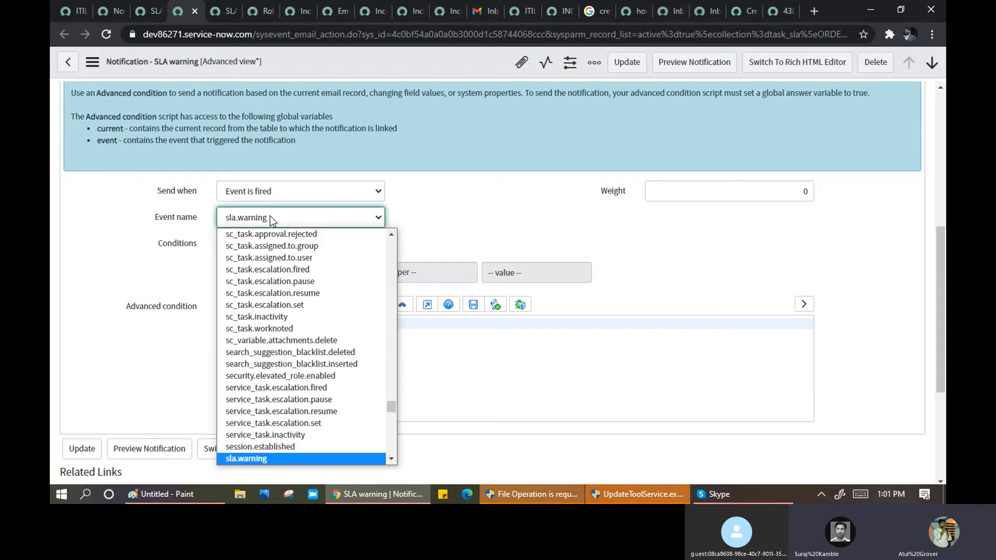
click(85, 232)
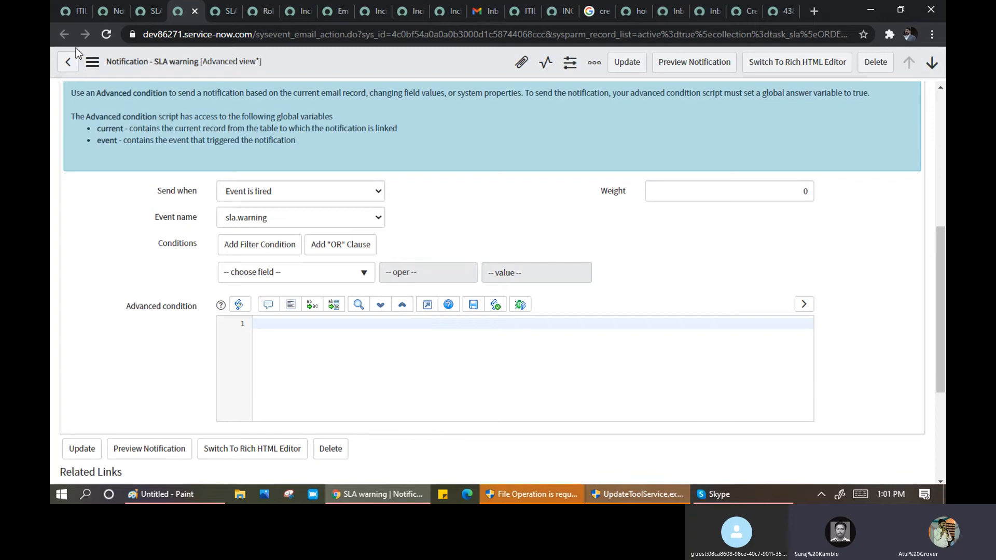
- Filter the navigator for 'event' and open System Logs > Events in a new tab
click(62, 16)
double_click(90, 98)
text(even)
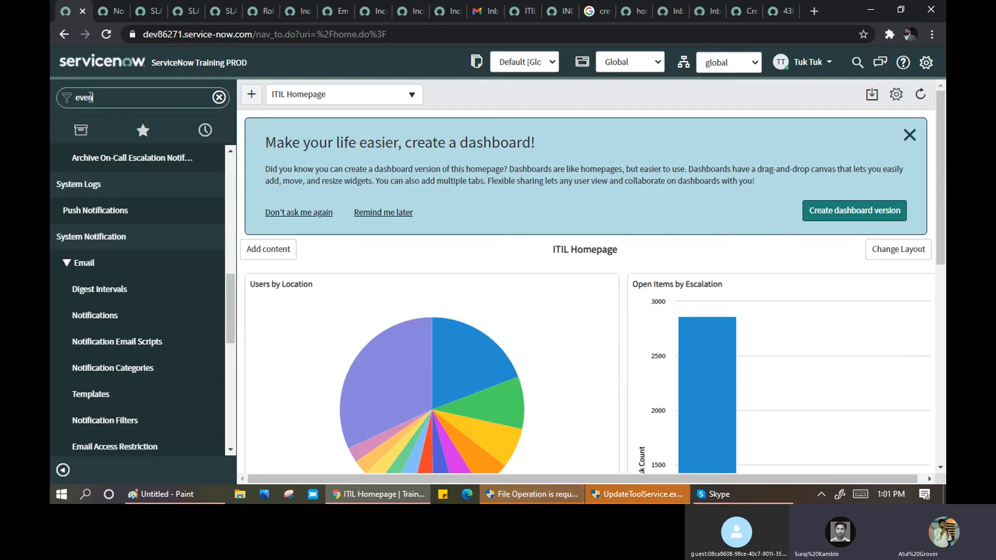
text(t)
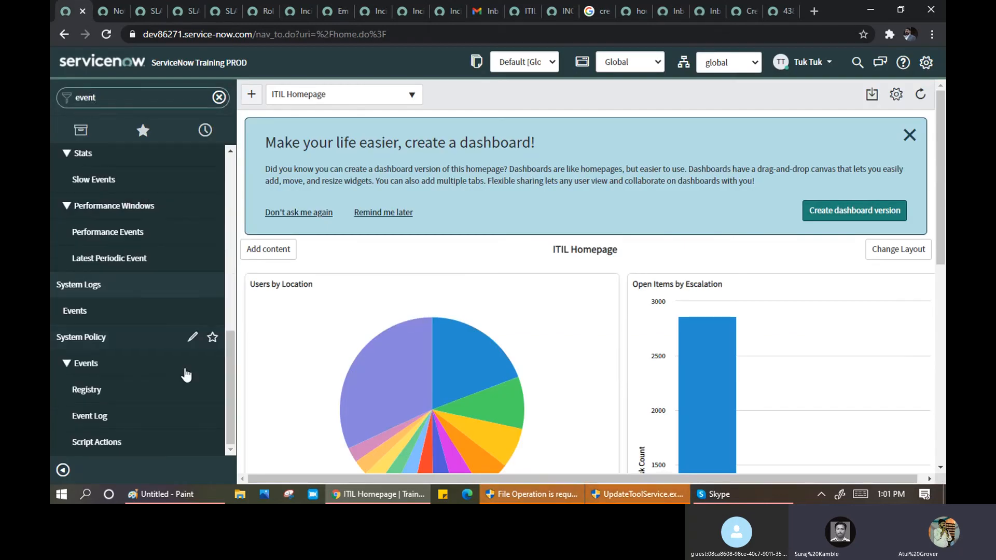
drag(230, 358, 227, 174)
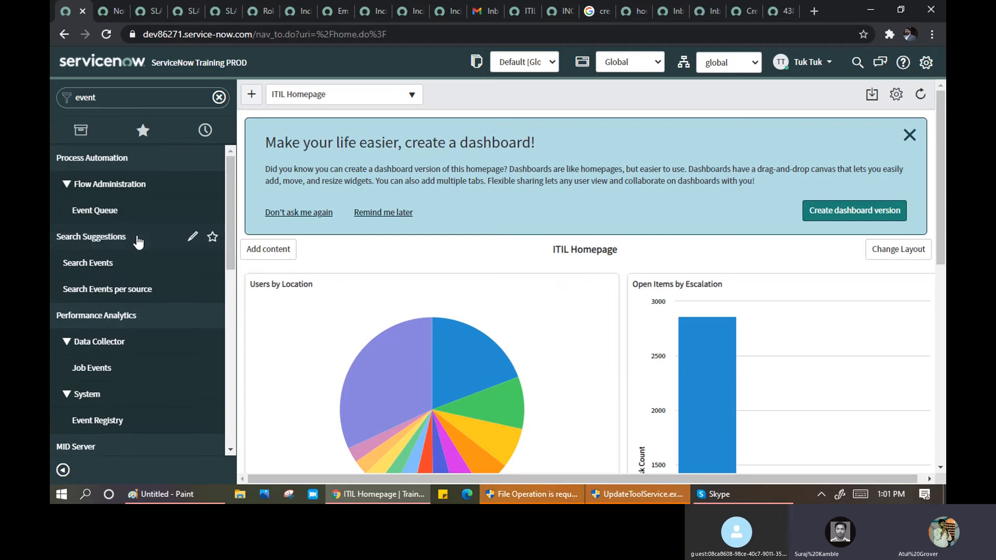
scroll(154, 342, down, 3)
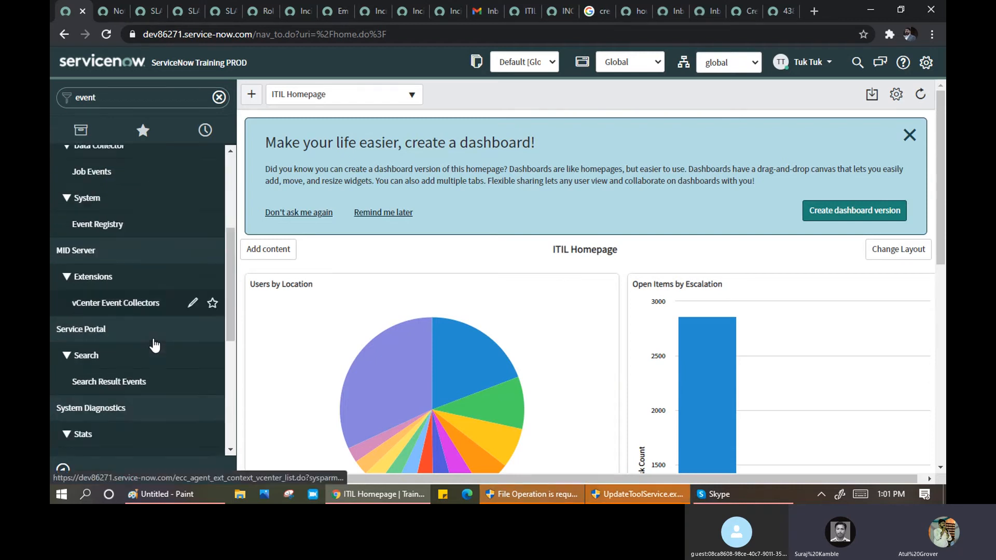
scroll(151, 327, down, 2)
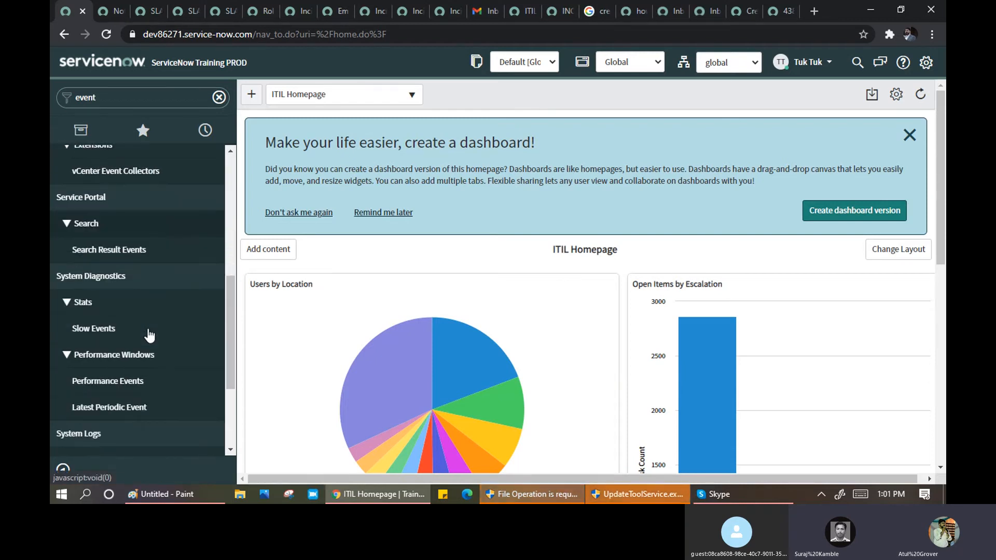
scroll(130, 347, down, 2)
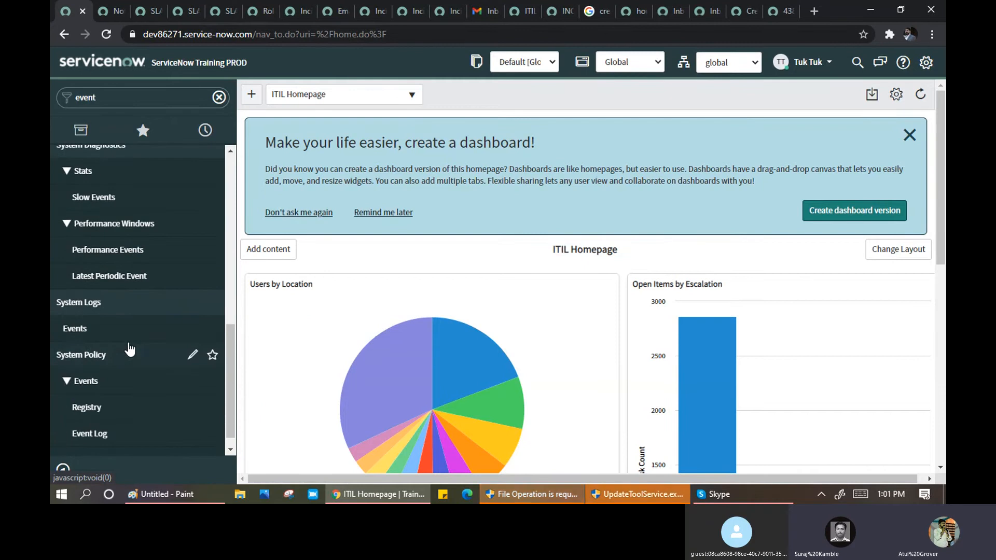
middle_click(76, 331)
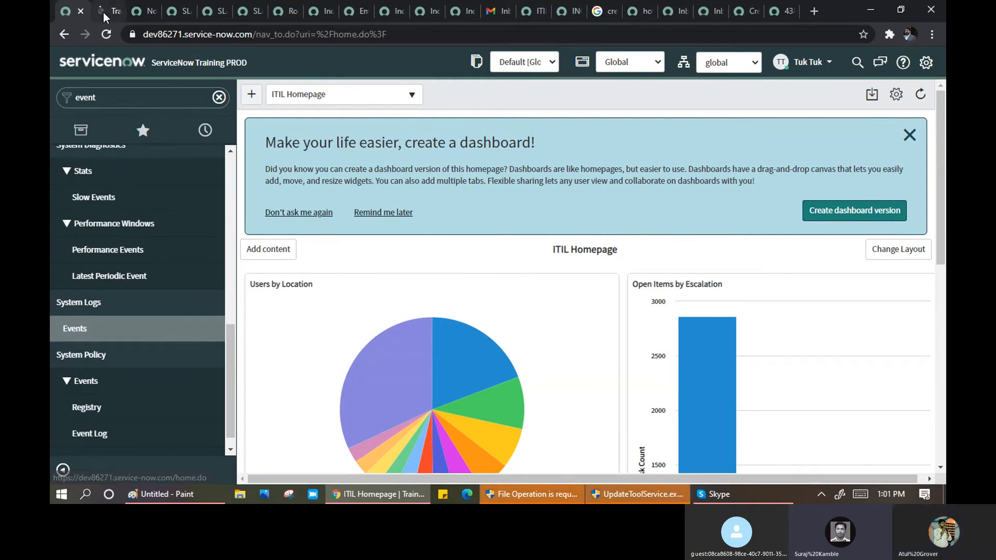
click(101, 15)
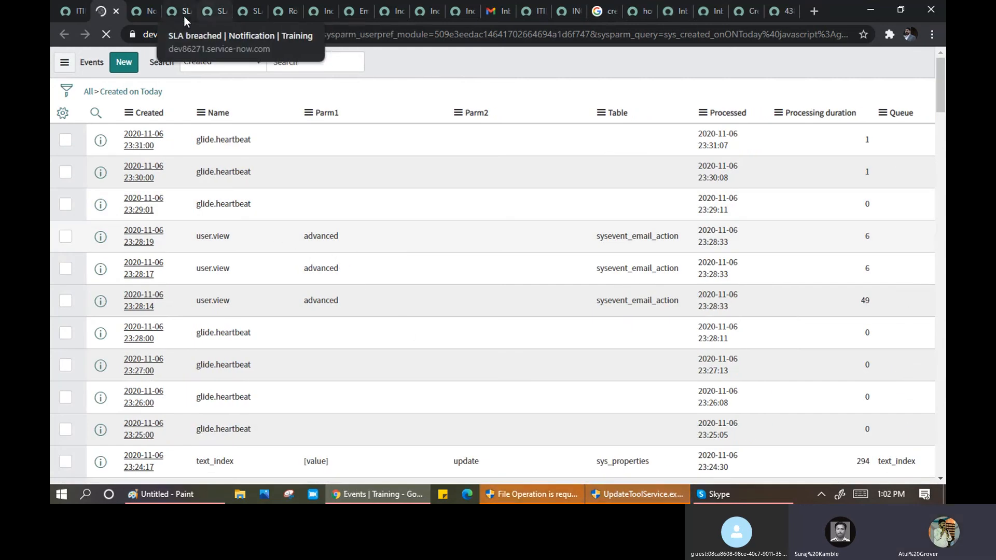
- Open the Configure Label definition for the SLA warning's Event name field, then go back
click(208, 12)
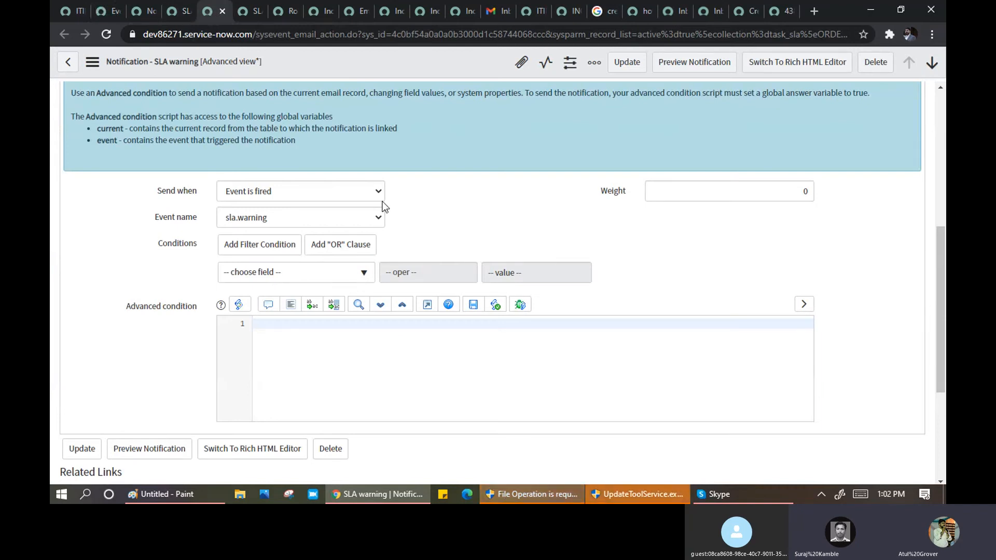
right_click(176, 222)
click(175, 219)
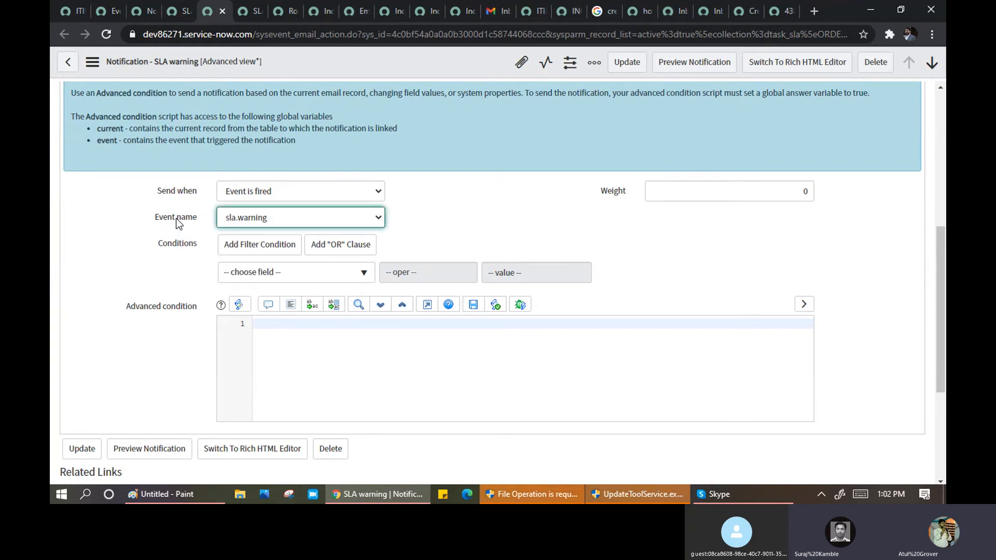
right_click(157, 221)
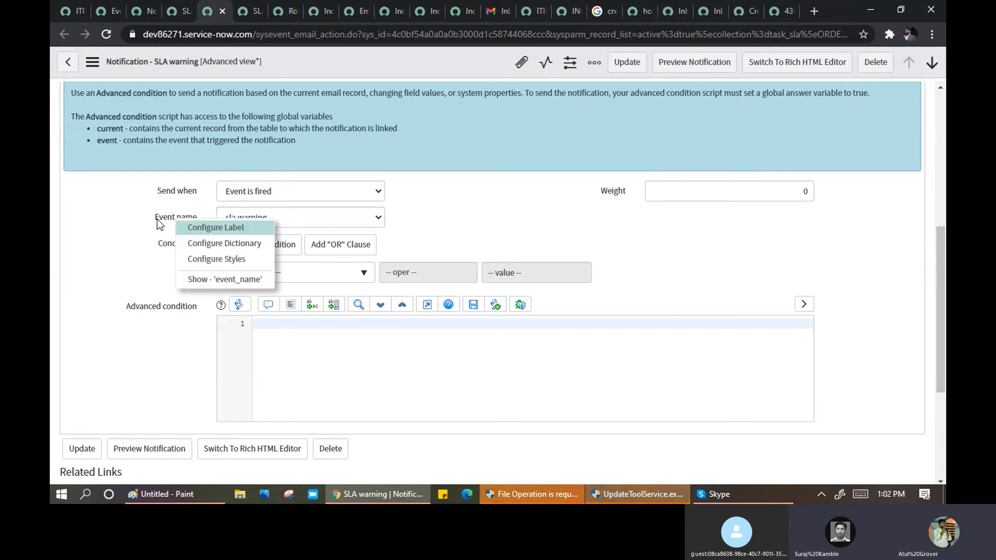
click(217, 230)
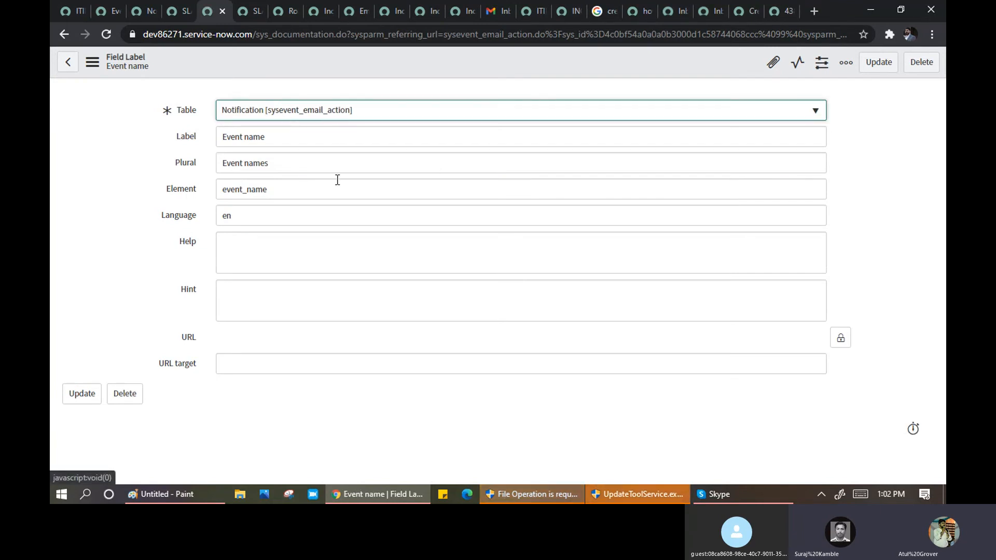
click(66, 65)
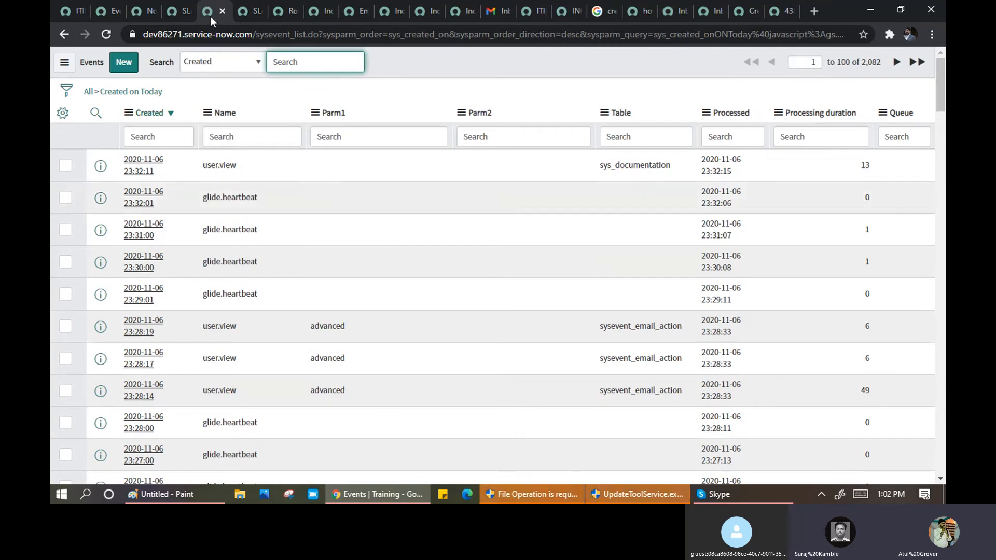
- Confirm the SLA breached Parm notification is still sent when an event is fired
click(240, 14)
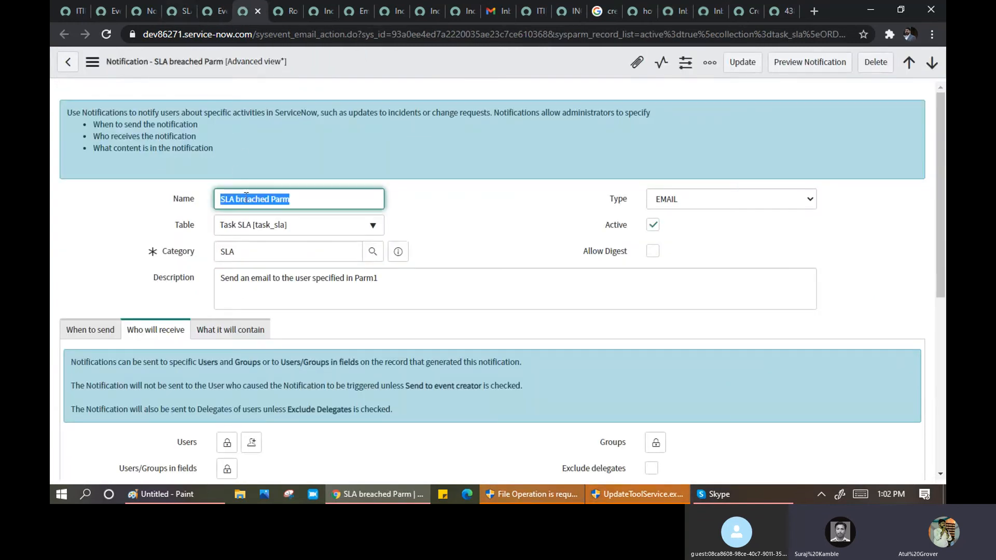
click(101, 336)
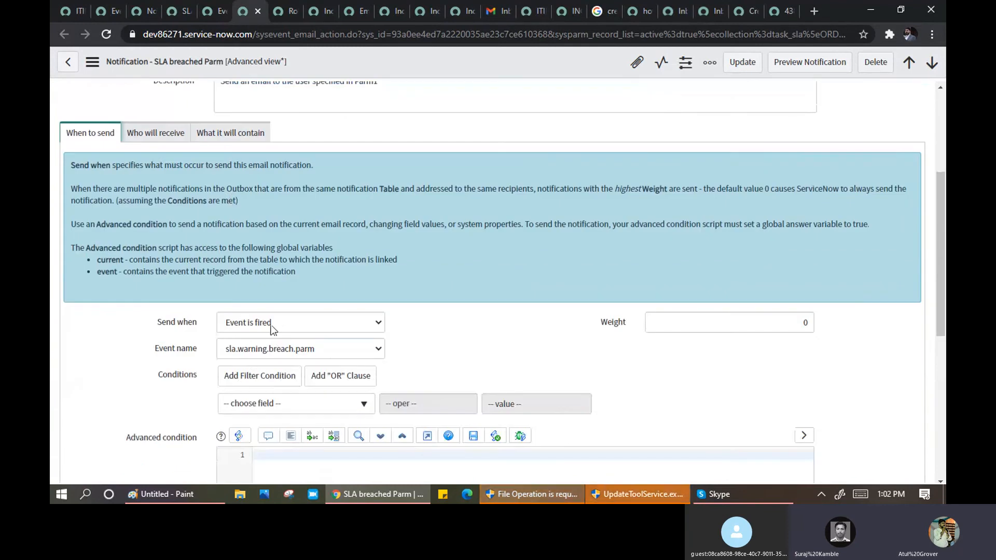
click(277, 319)
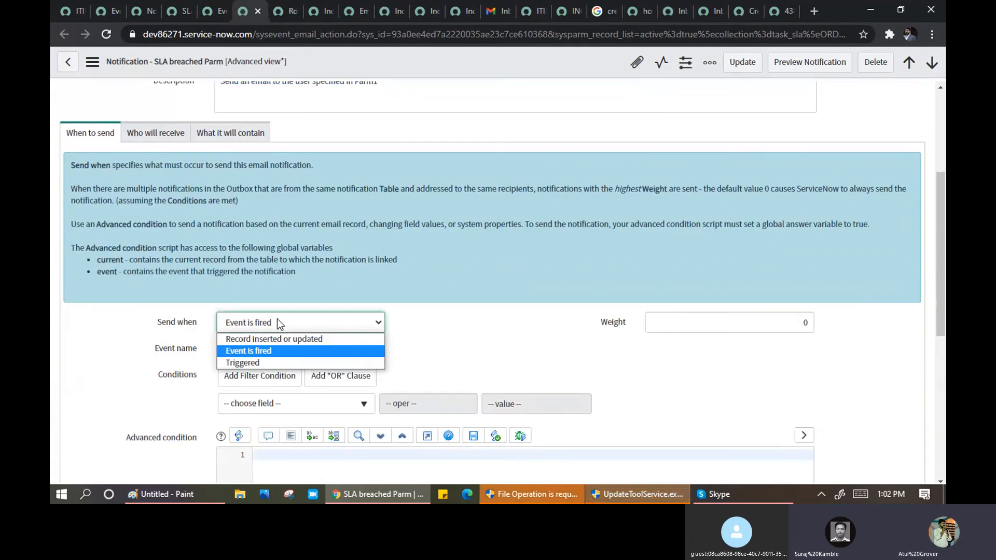
click(263, 356)
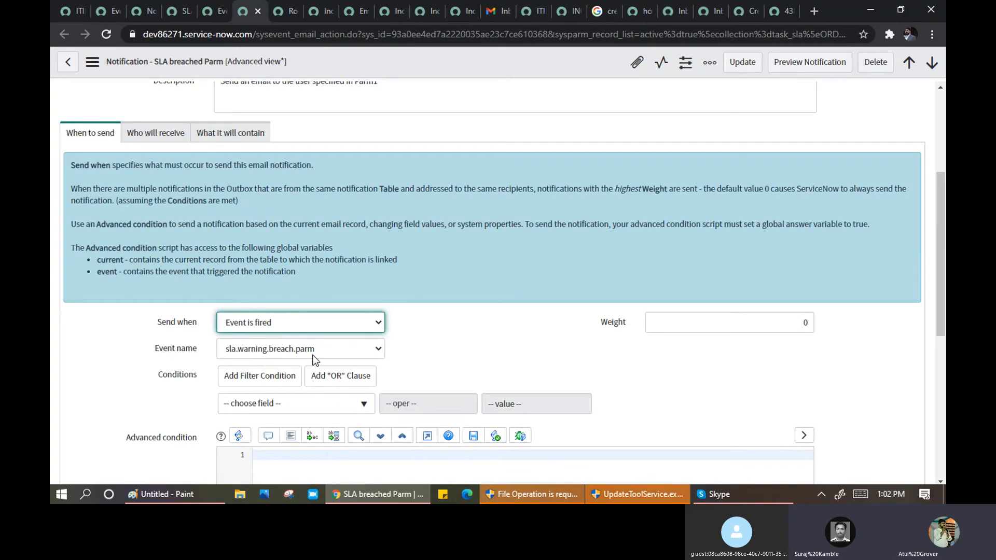
- Review the mail script lines in the SLA breached Parm email, then return to the ITIL homepage
click(245, 141)
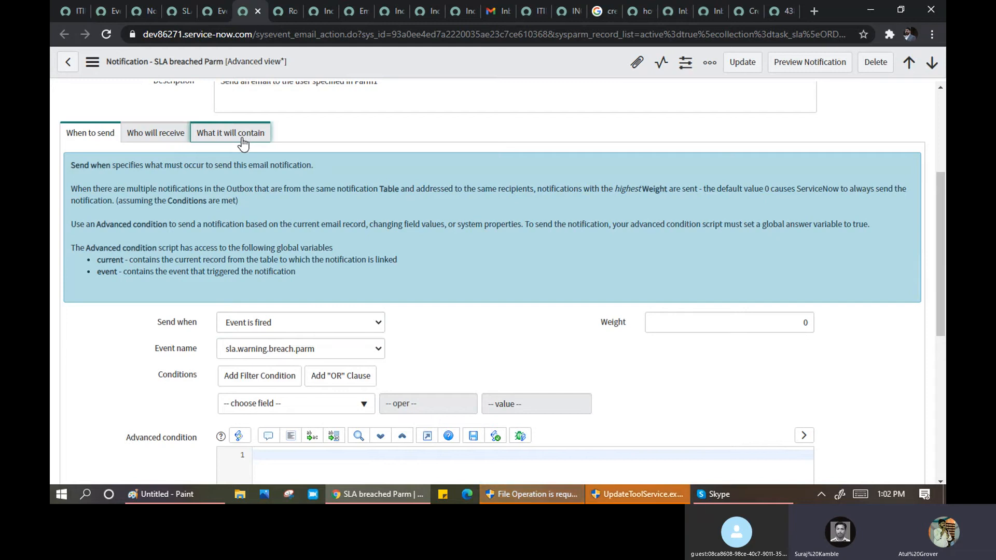
scroll(436, 409, down, 2)
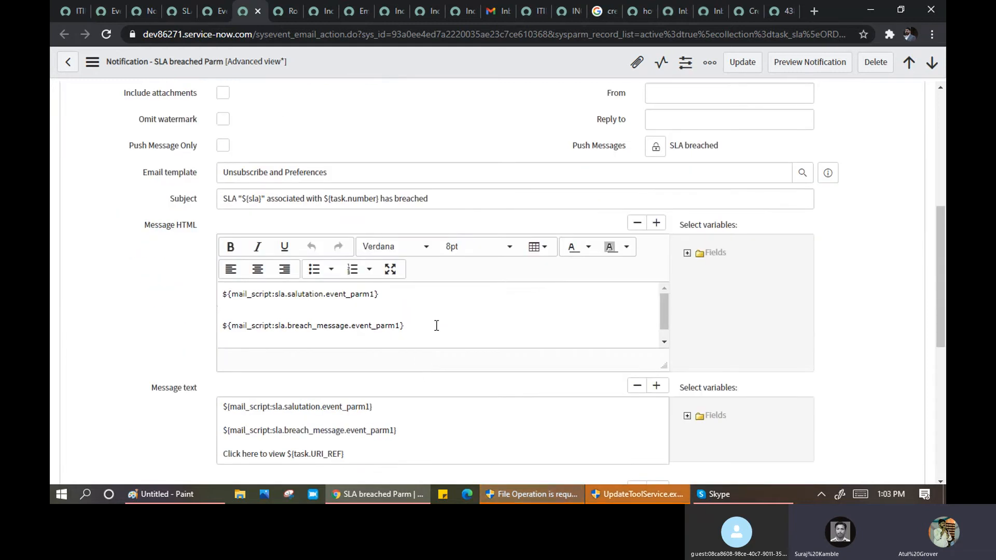
drag(436, 326, 200, 290)
scroll(327, 407, down, 2)
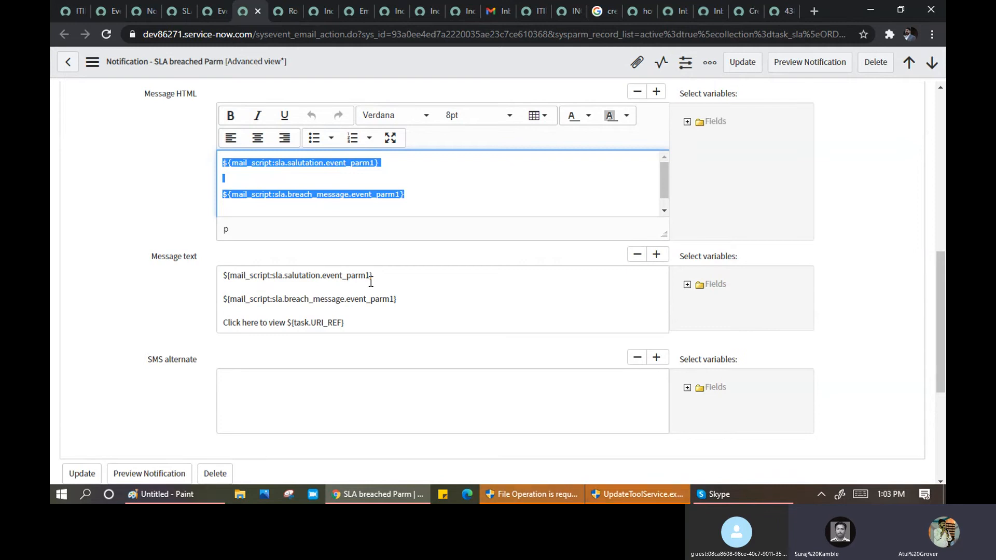
click(71, 10)
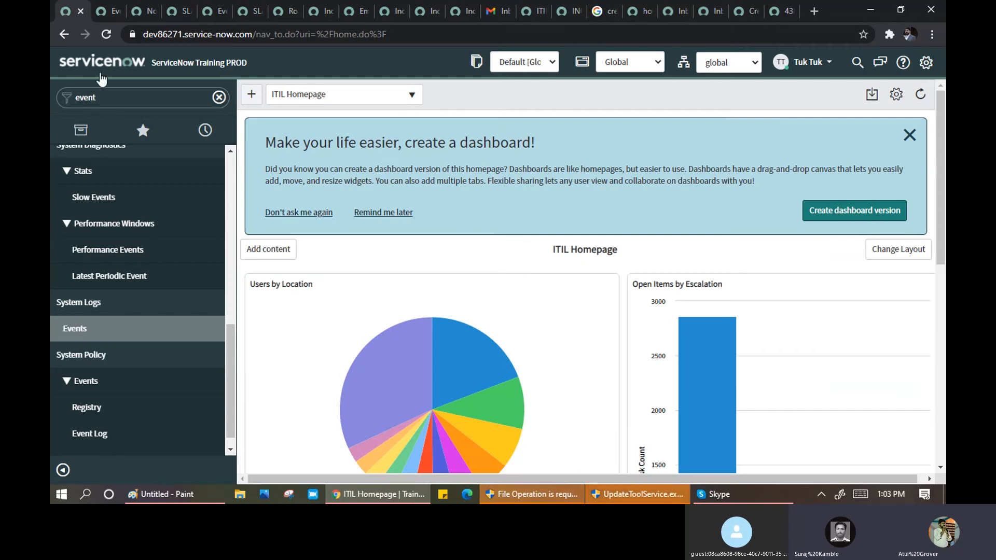
- Filter the navigator for 'business' and open System Definition > Business Rules in a new tab
click(115, 100)
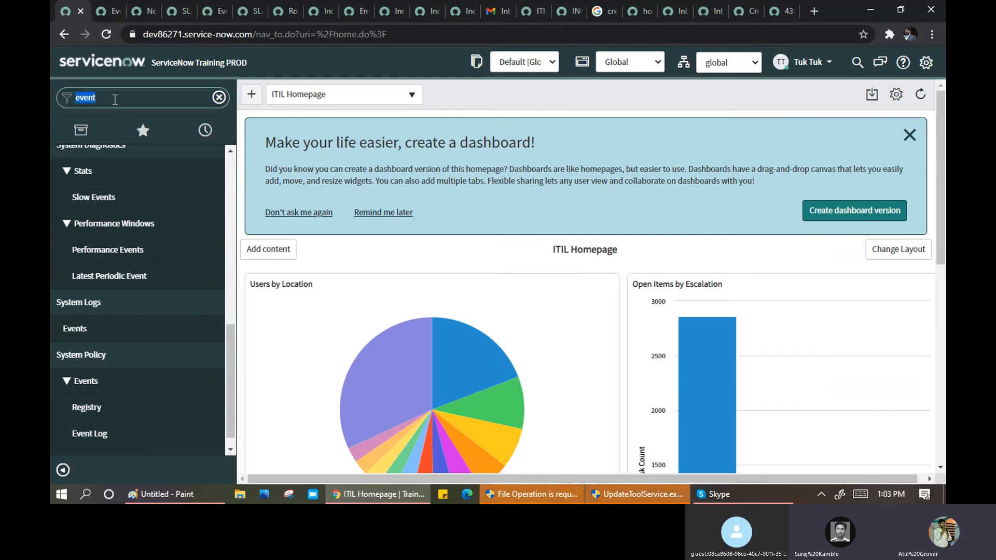
text(business r)
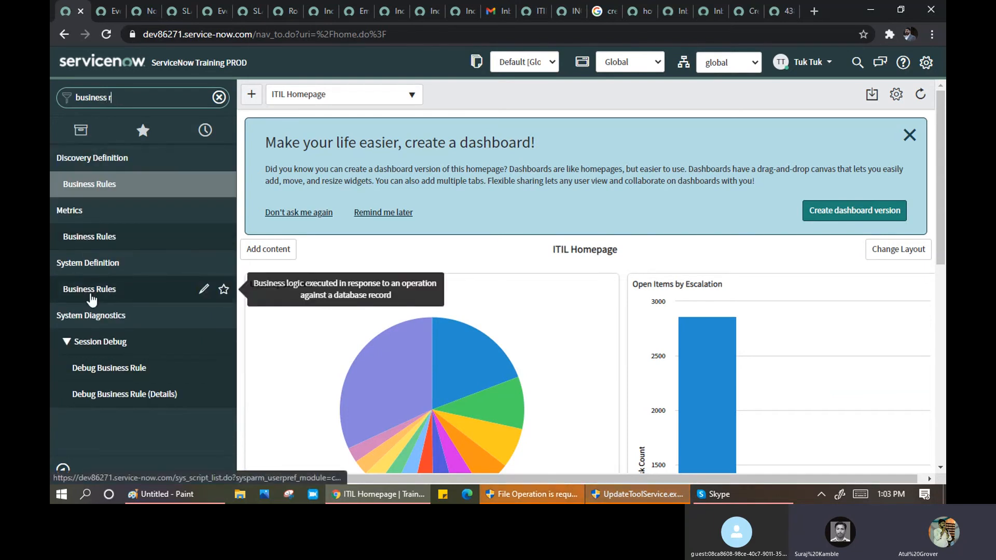
middle_click(92, 294)
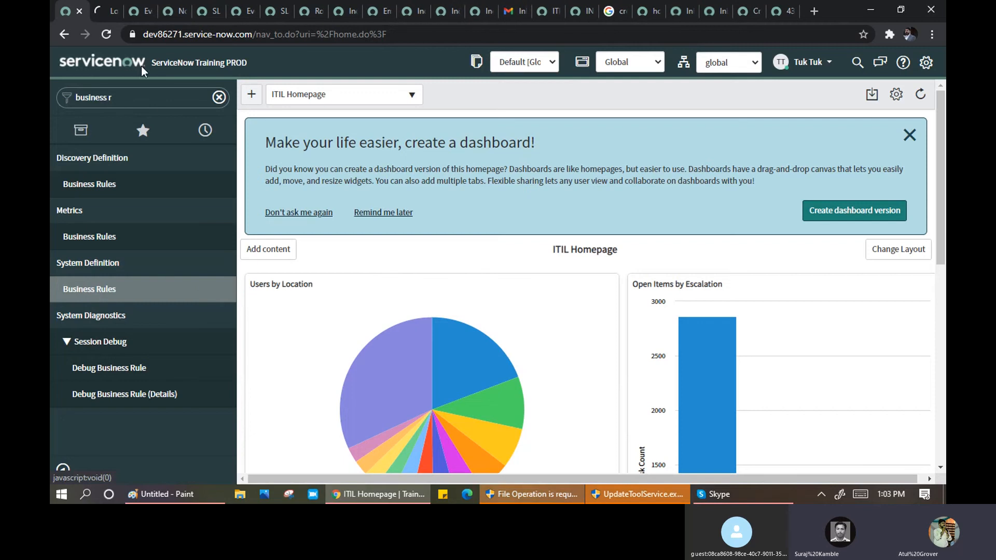
- Close the leftover Events, Notification, email, Roles and Incident tabs, leaving without saving
click(140, 17)
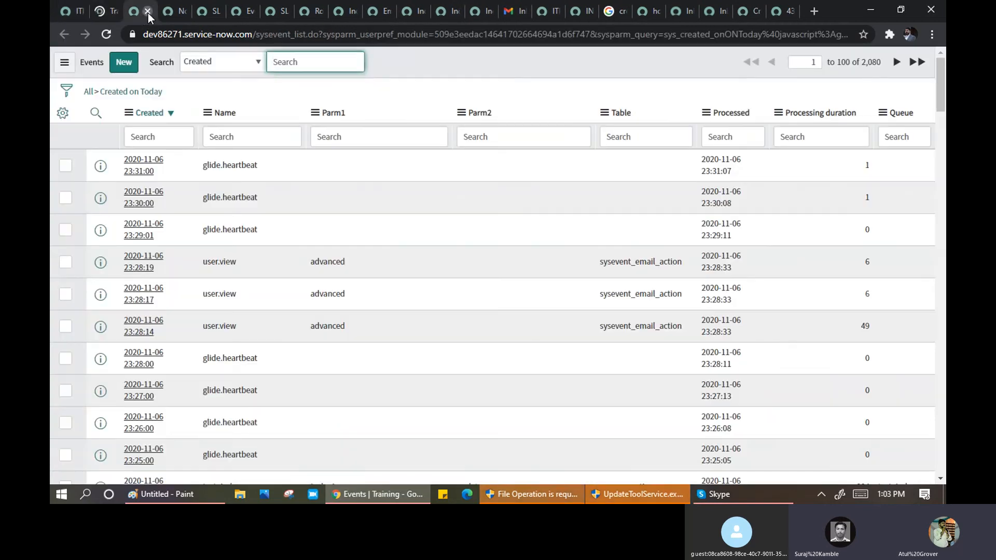
click(148, 14)
click(148, 13)
click(148, 14)
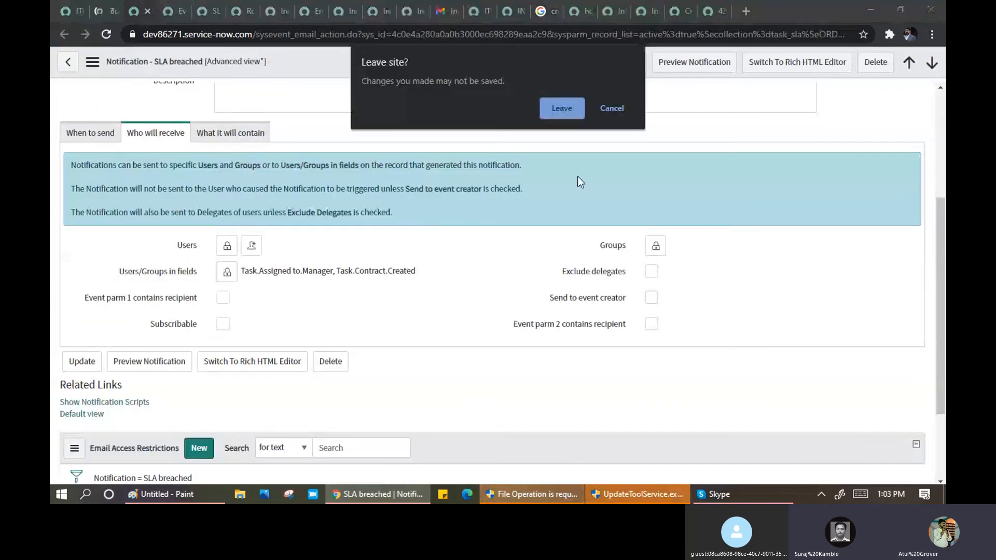
click(564, 109)
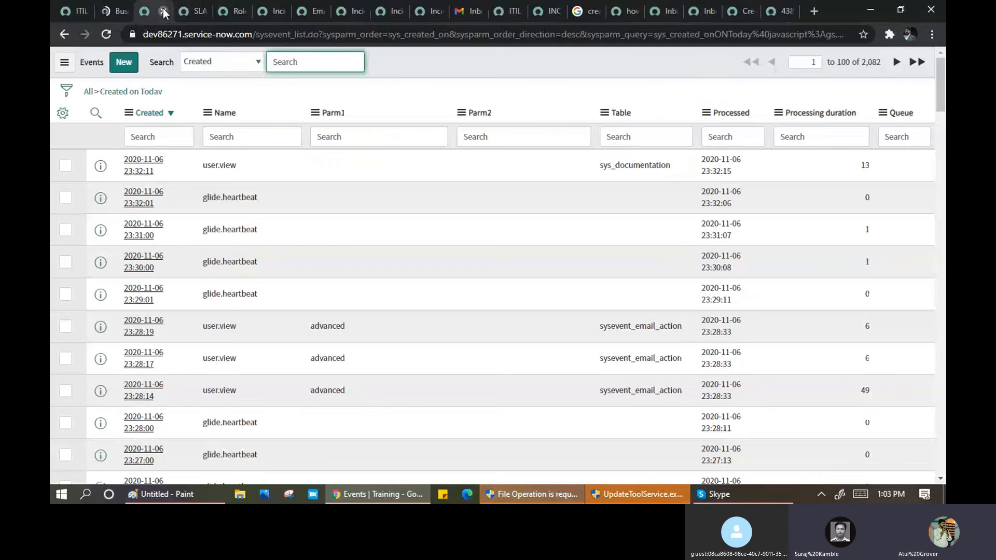
click(163, 9)
click(162, 10)
click(163, 9)
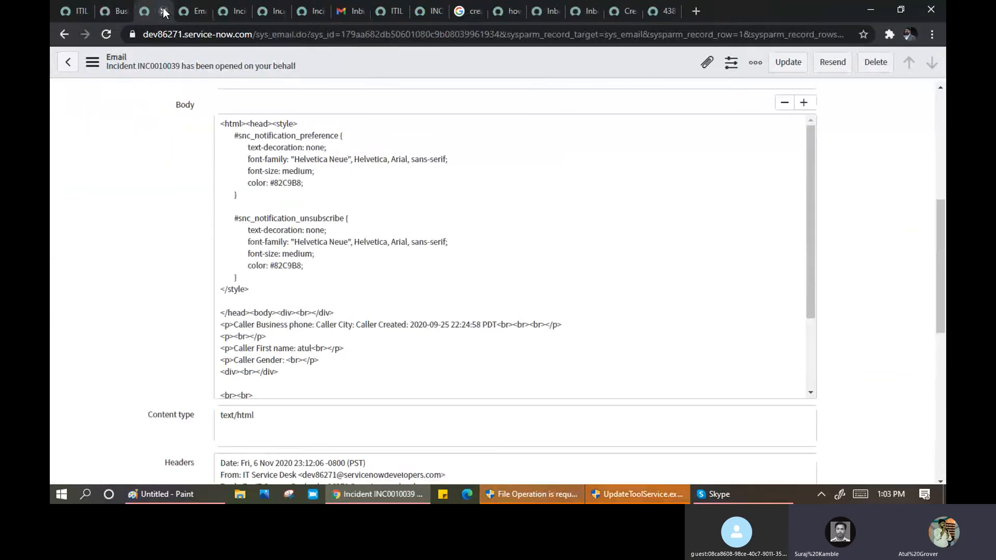
click(163, 10)
click(163, 10)
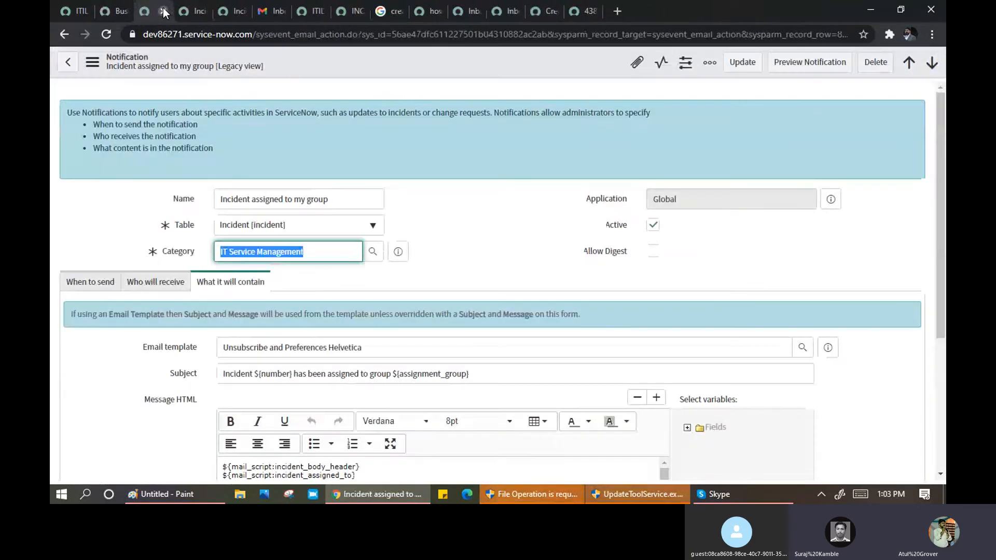
click(163, 11)
click(163, 10)
click(119, 13)
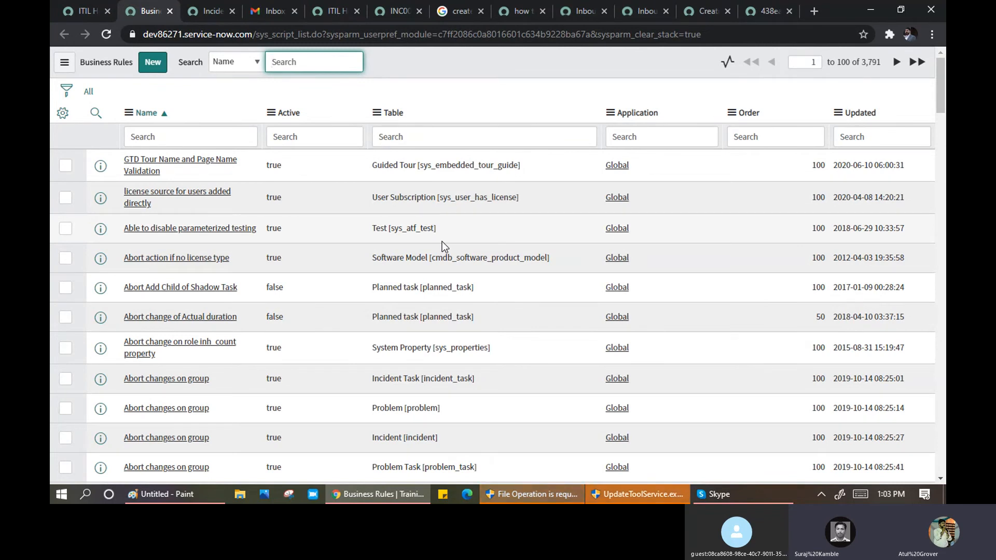
- Group the Business Rules list by the Table column
scroll(442, 241, down, 2)
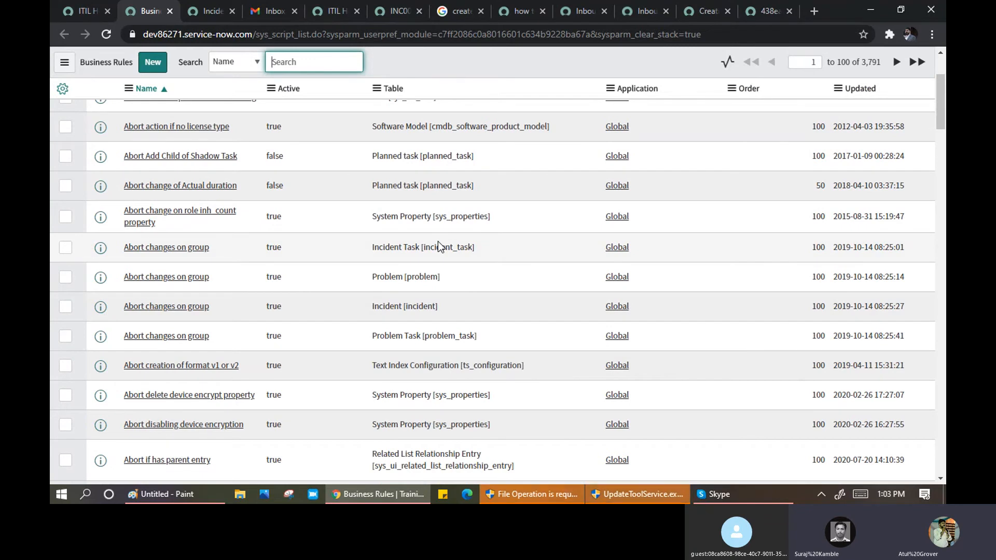
scroll(438, 241, up, 3)
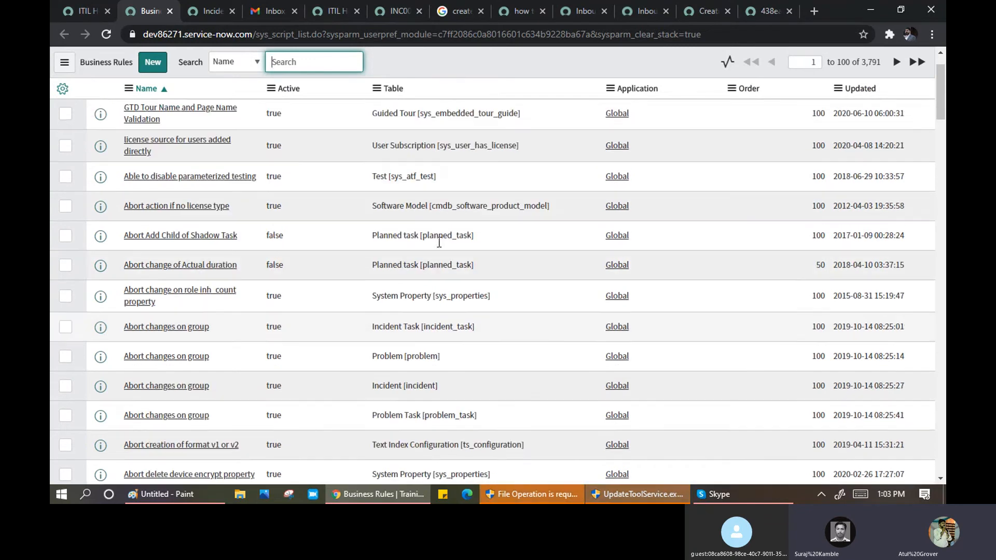
click(377, 113)
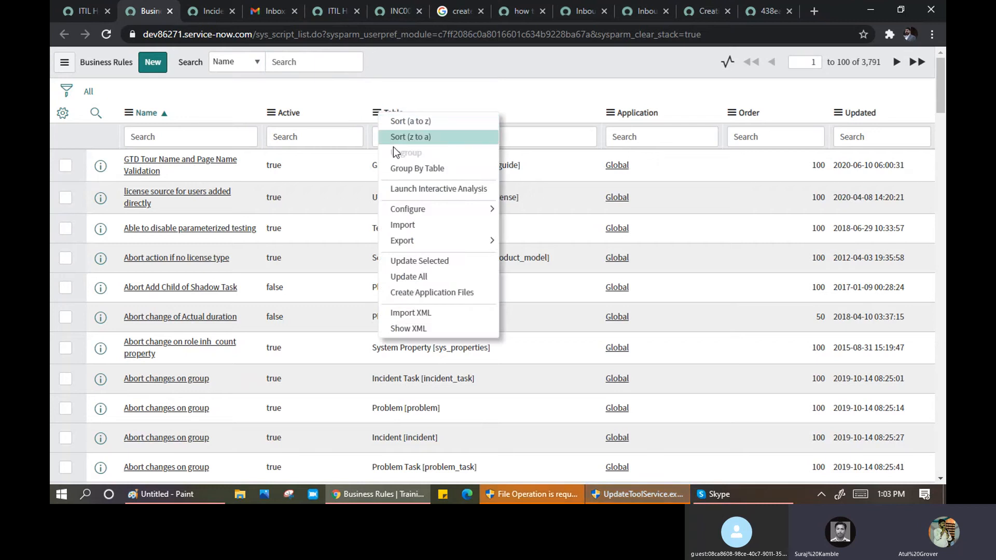
click(403, 164)
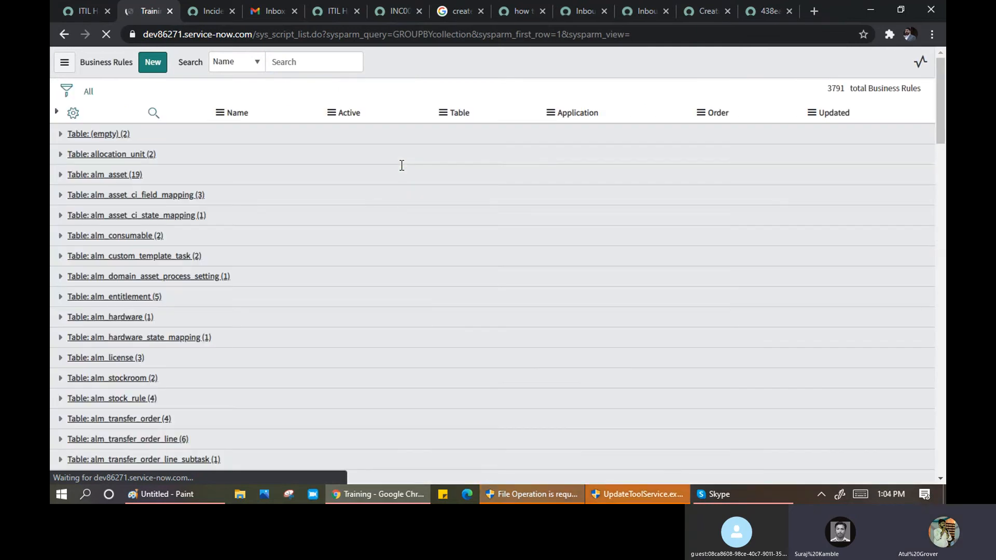
- Search the grouped list for incident table groups
scroll(203, 222, down, 3)
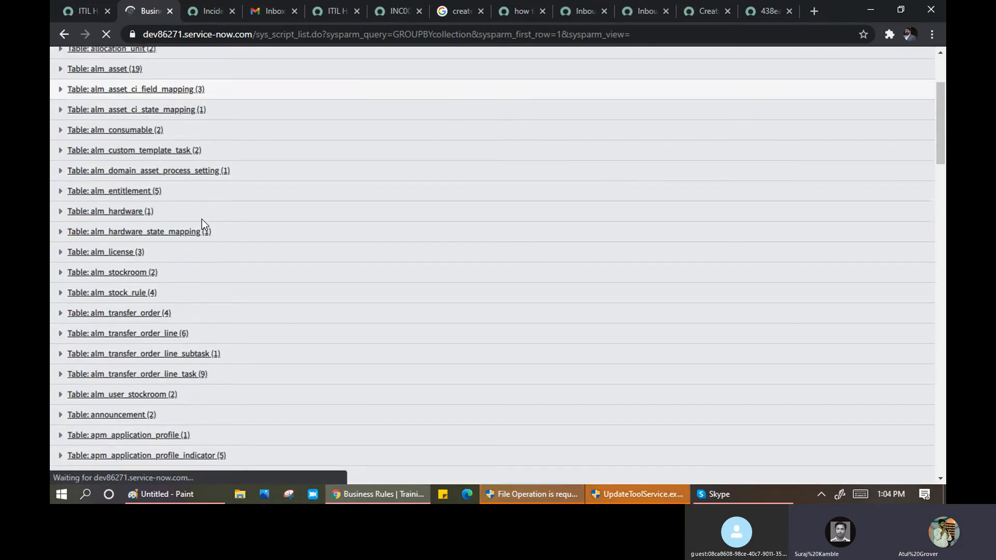
key(ctrl+f)
text(i)
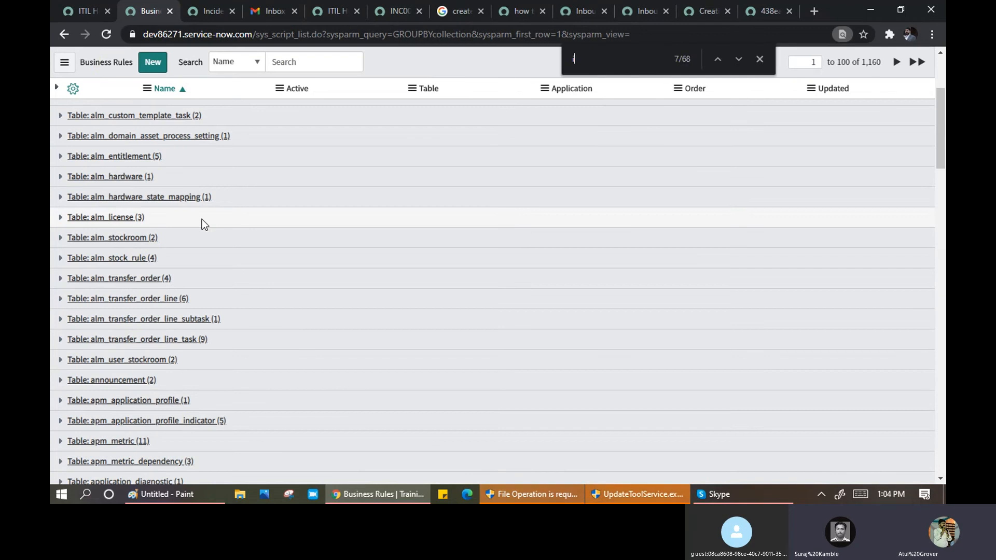
text(ncide)
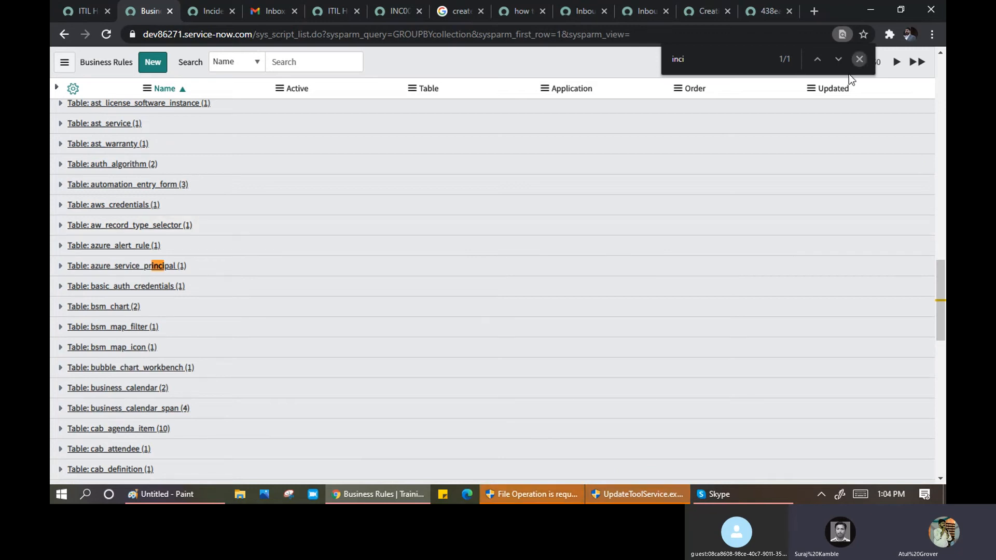
click(859, 59)
scroll(253, 283, up, 3)
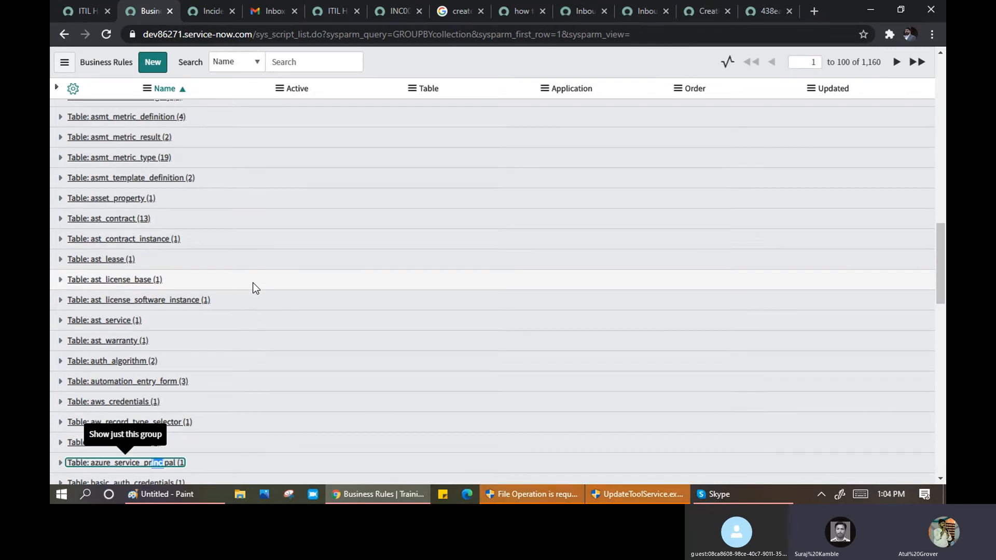
- Find the change_task group with a 'tas' page search and expand its 14 rules
key(ctrl+f)
text(tas)
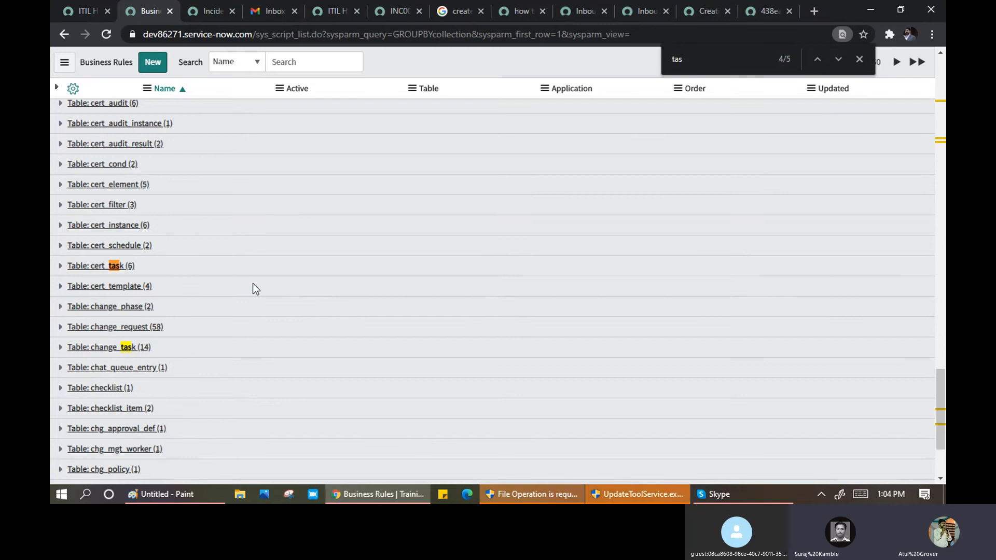
key(Return)
key(Return)
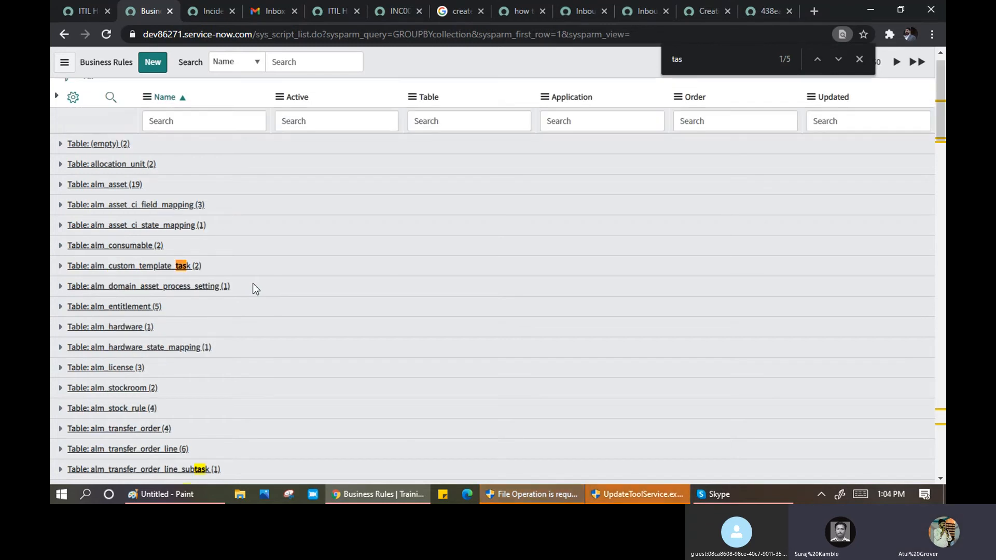
key(Return)
key(Return)
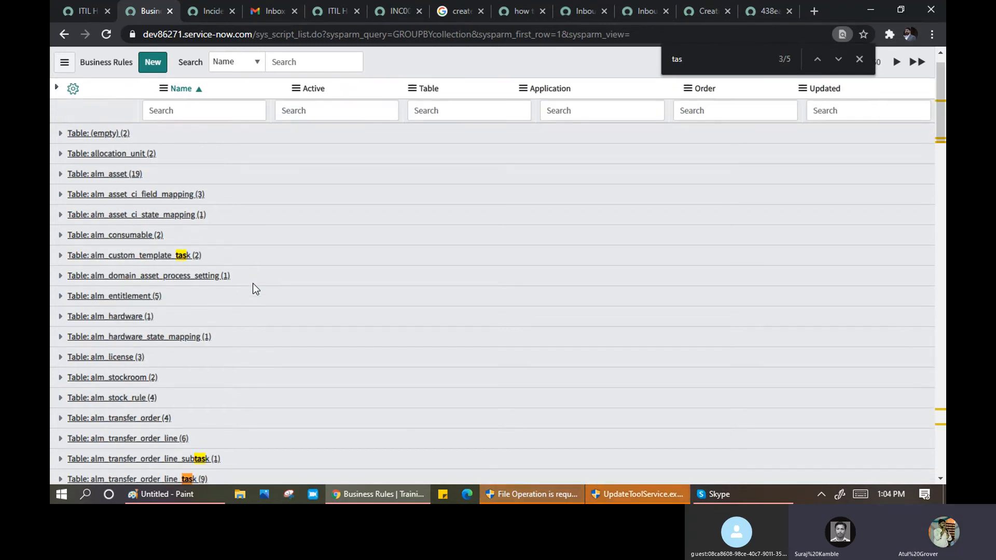
key(Return)
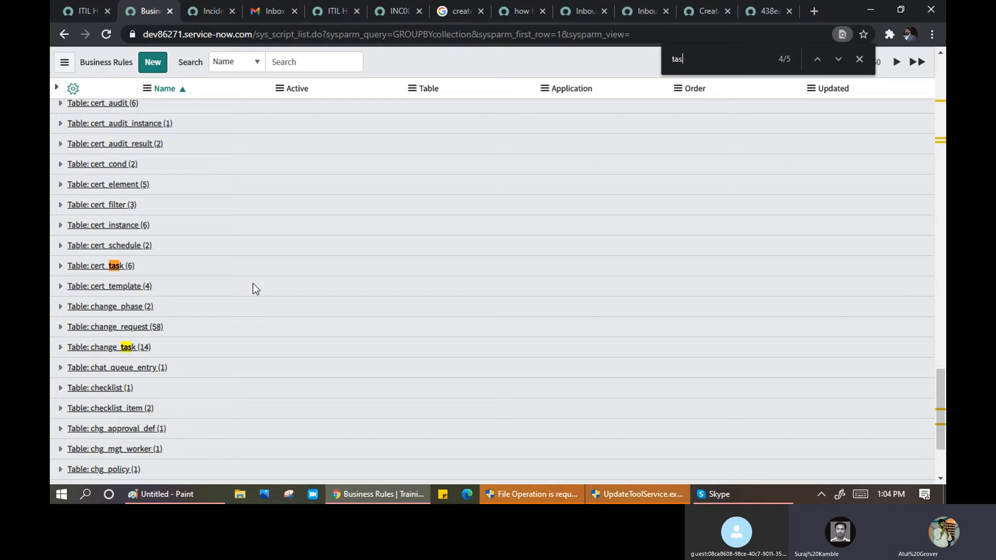
click(59, 347)
scroll(276, 270, down, 3)
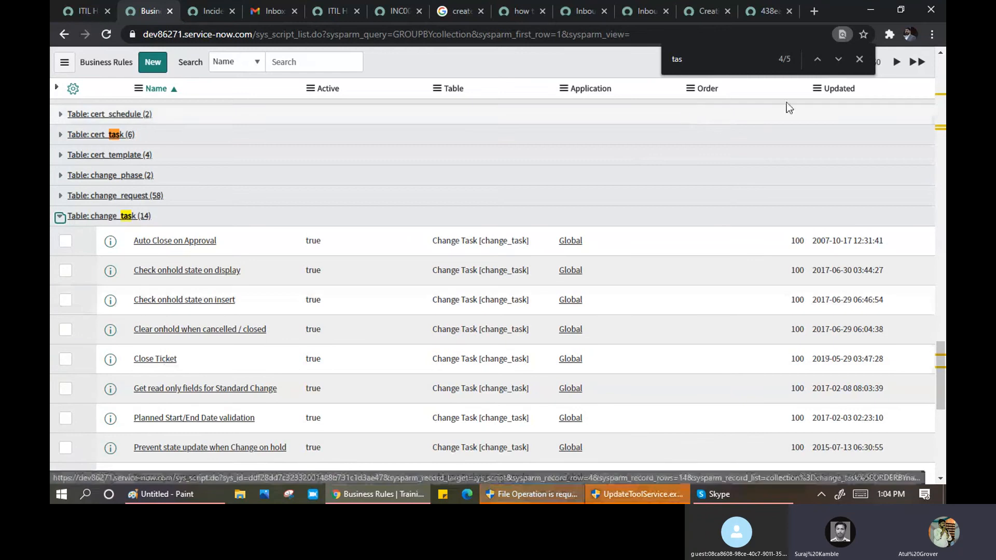
click(859, 60)
- Open four change_task rules in background tabs and view the Auto Close on Approval rule
scroll(364, 296, down, 2)
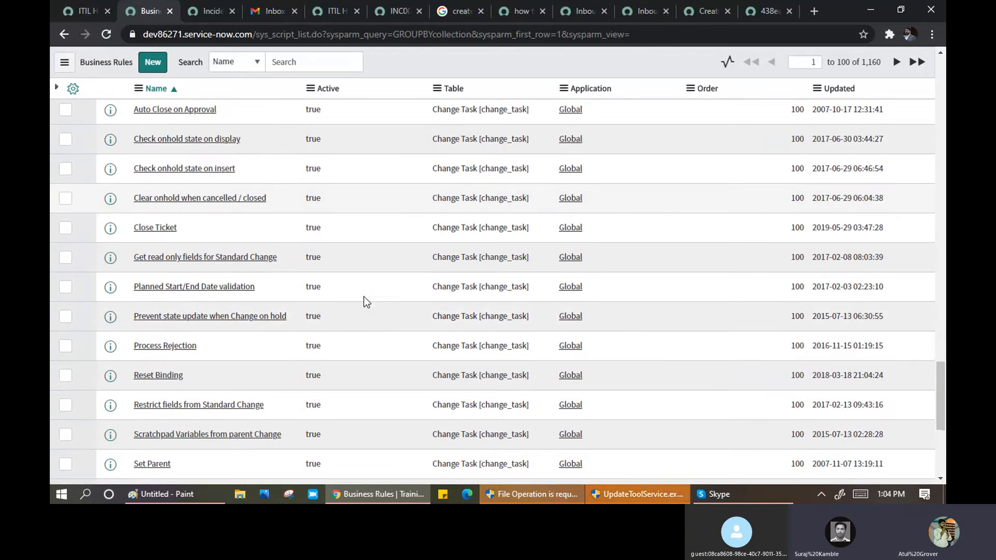
scroll(243, 340, up, 2)
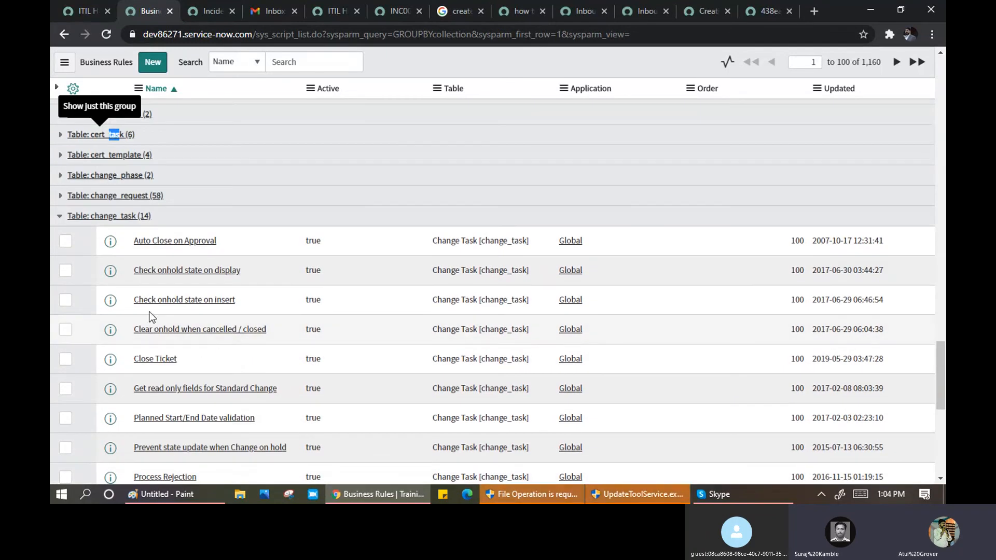
middle_click(167, 270)
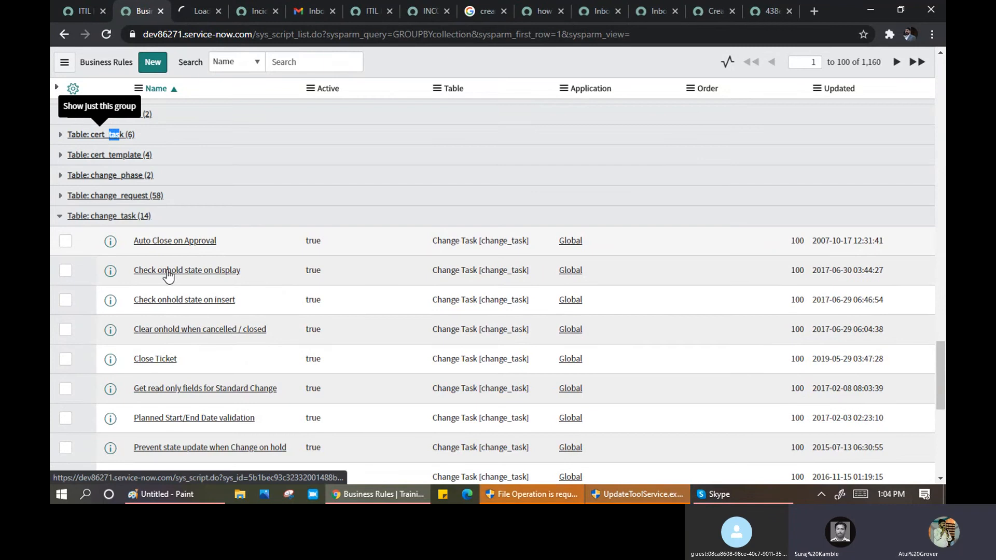
middle_click(169, 300)
middle_click(176, 337)
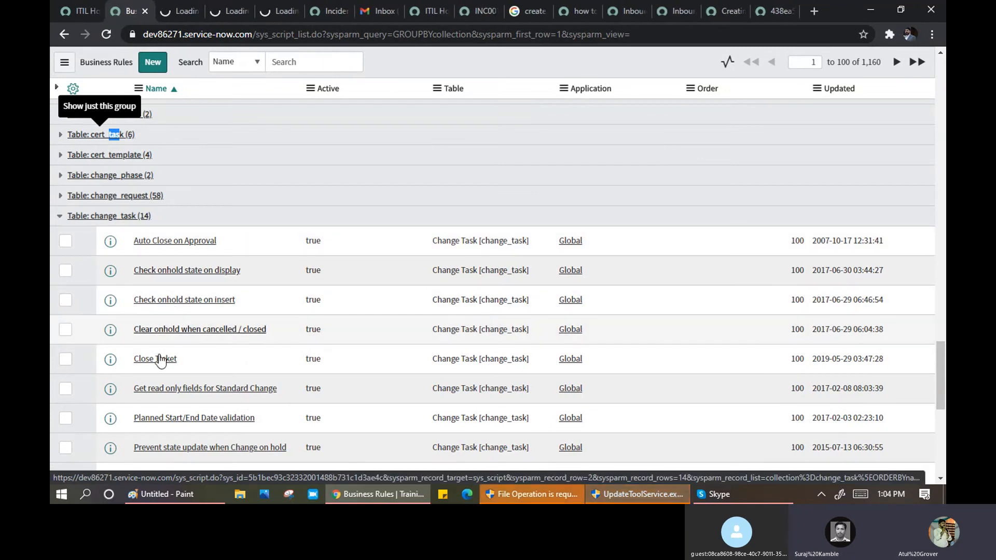
middle_click(143, 358)
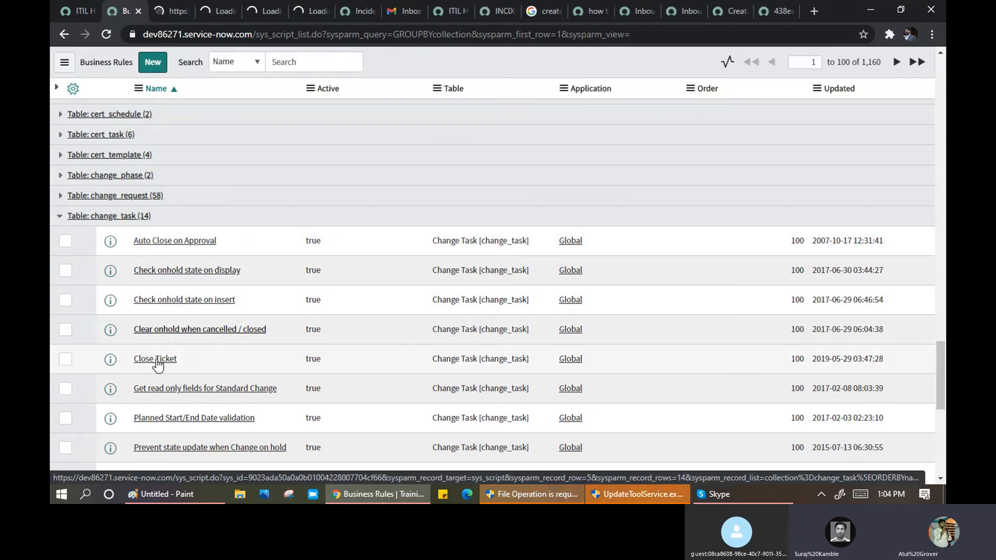
click(163, 11)
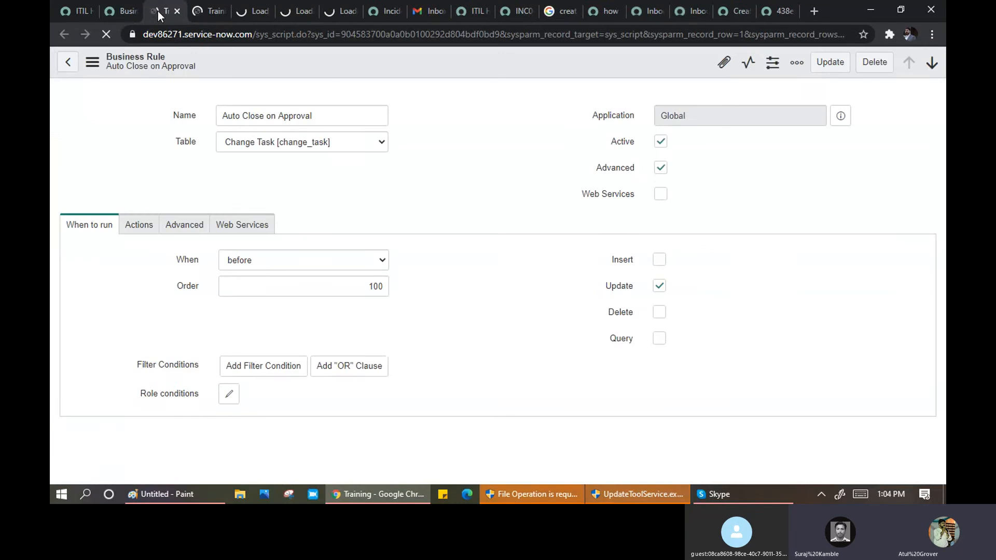
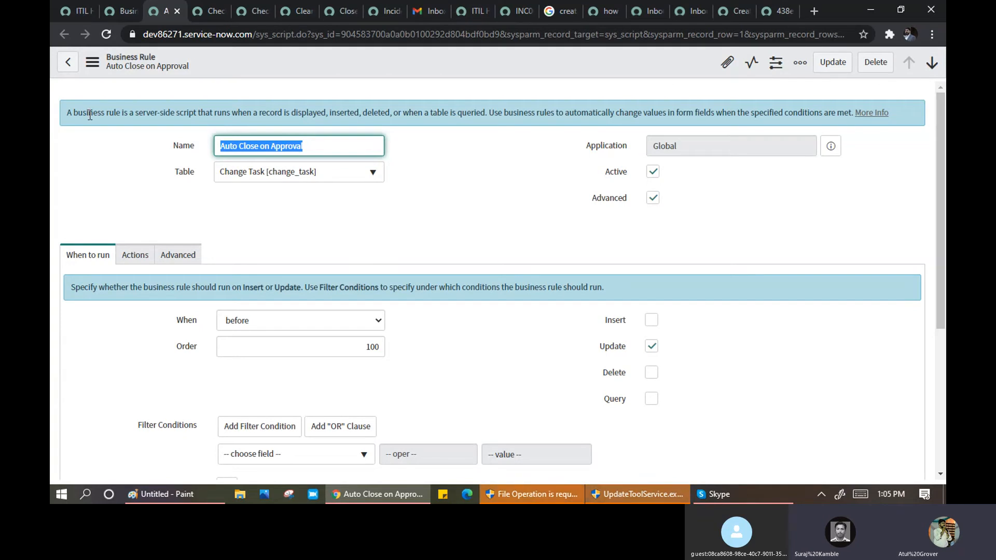
- Highlight the banner's business rule definition, the word 'when', and the table-query phrase
drag(66, 113, 199, 114)
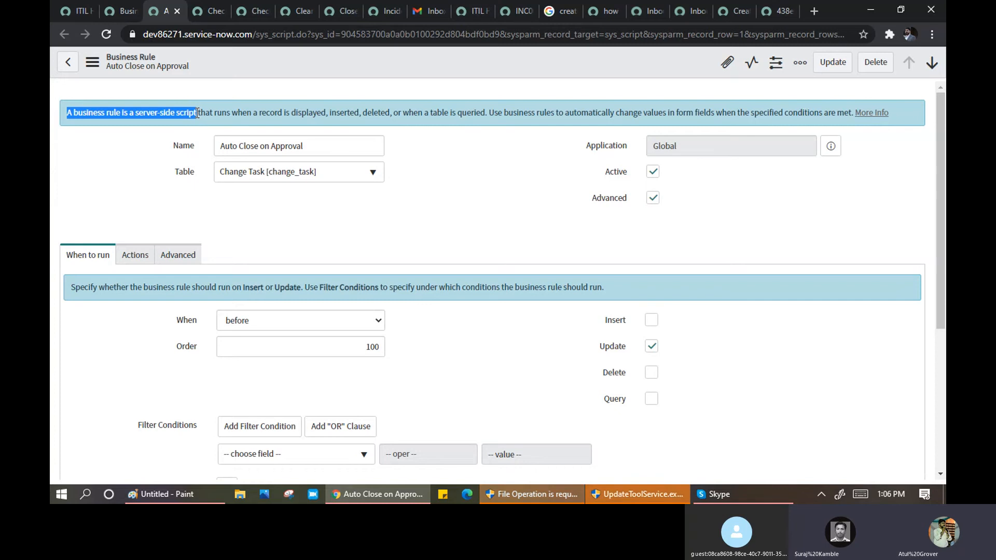
click(82, 112)
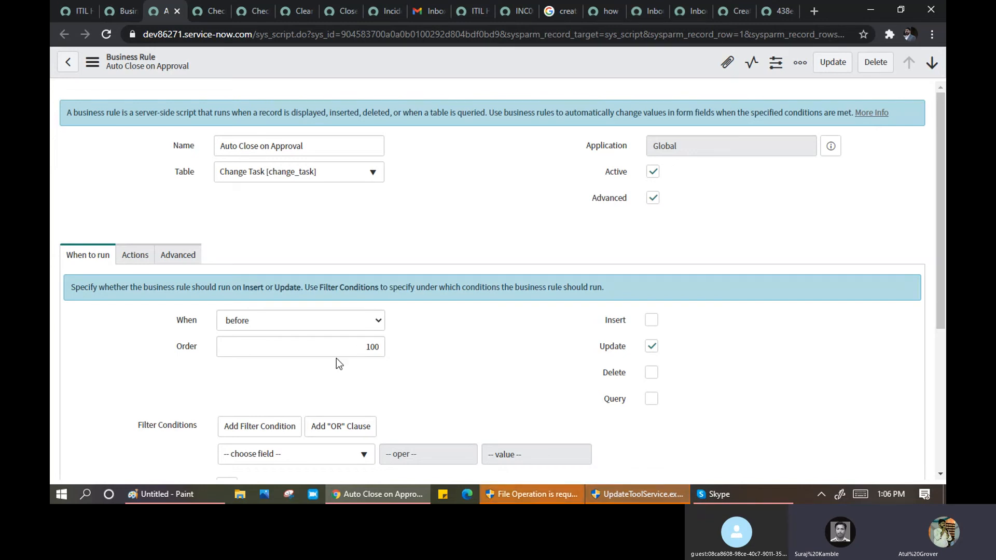
double_click(244, 114)
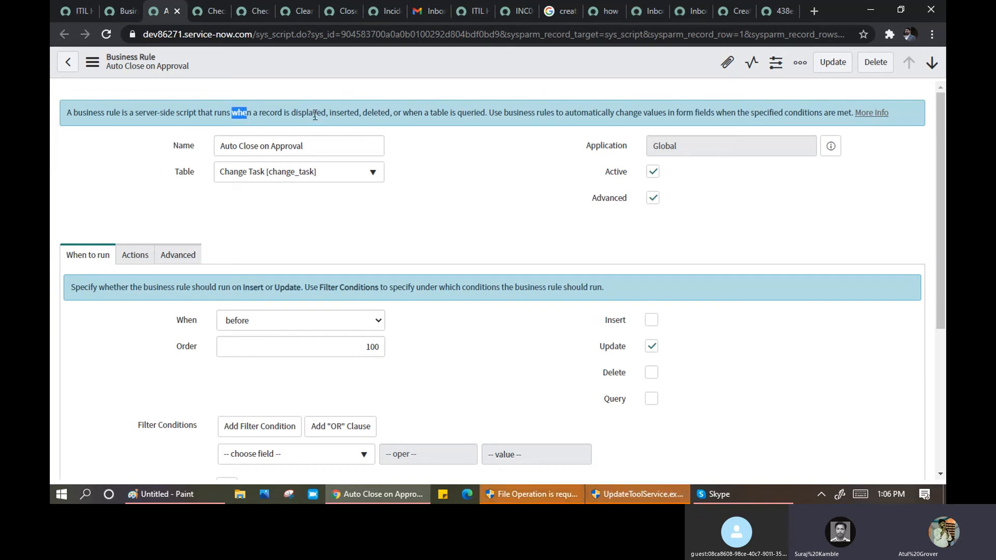
click(315, 115)
drag(408, 114, 480, 115)
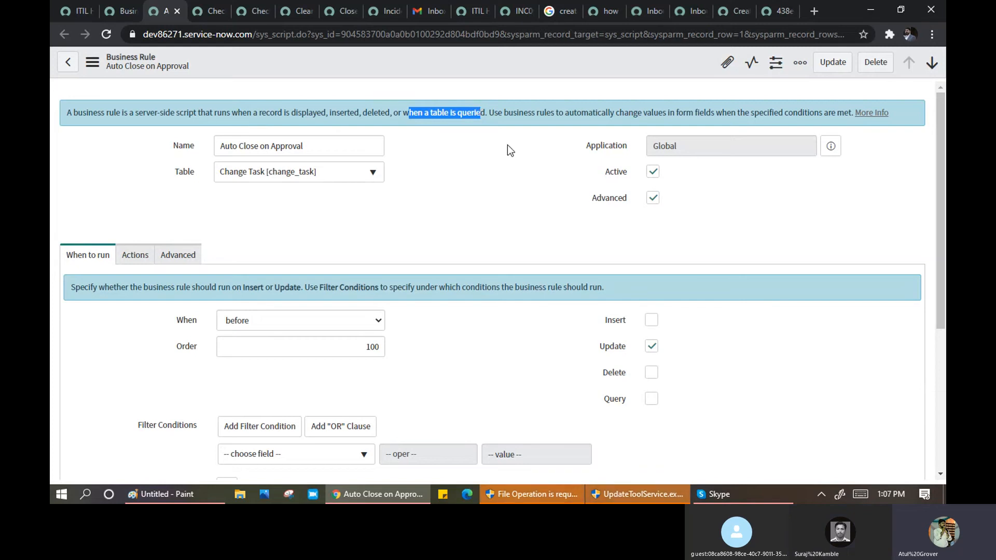
- From the notification tab, load incident_list.do in the address bar
click(385, 12)
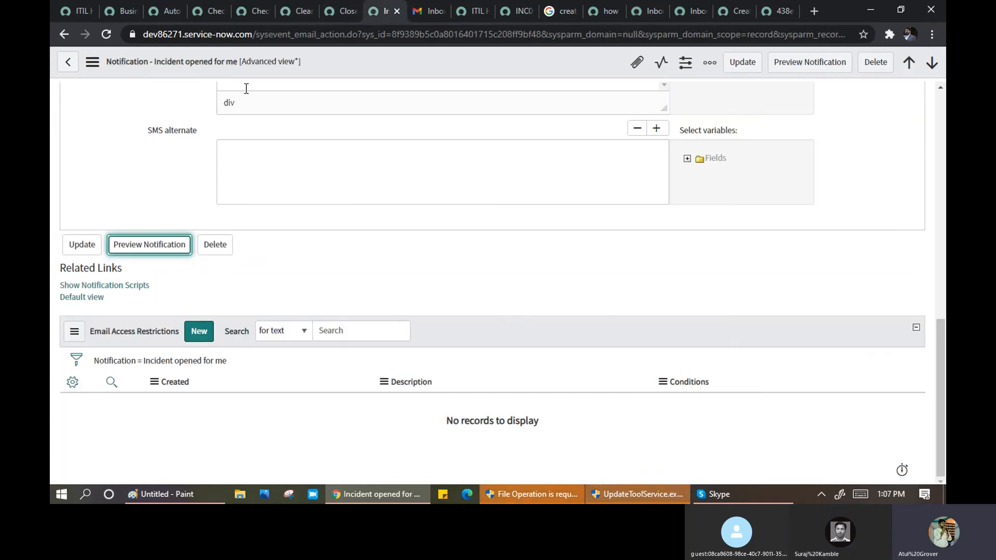
click(256, 35)
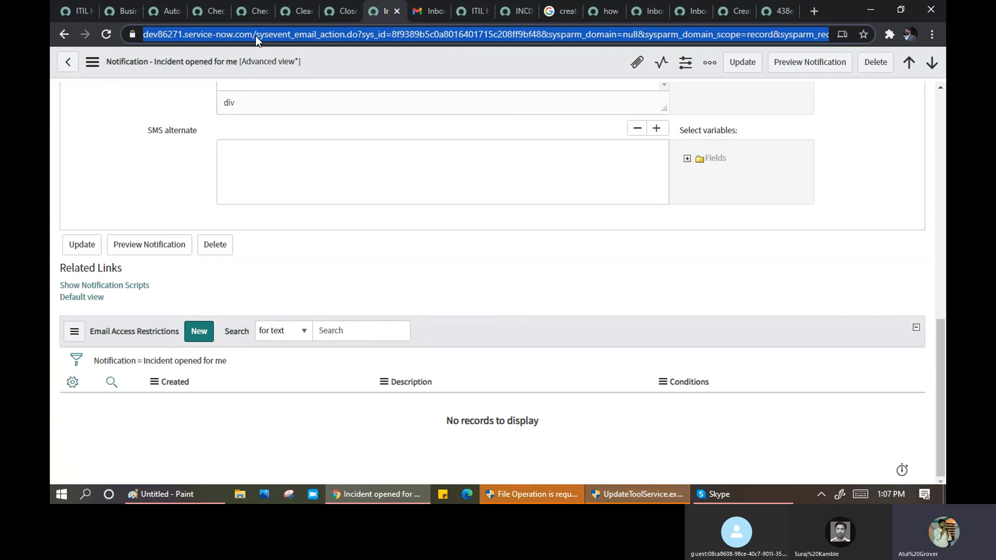
key(ctrl+a)
click(271, 37)
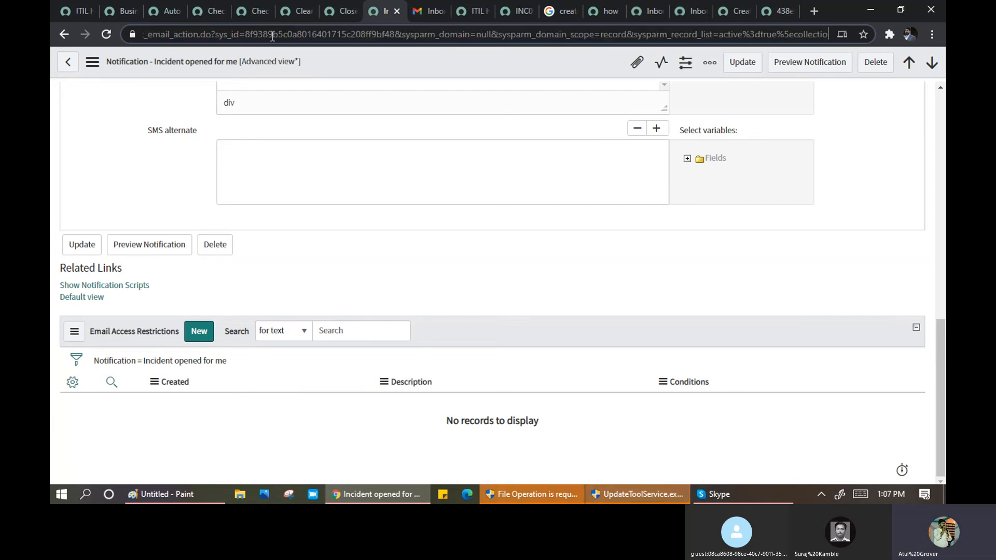
key(Home)
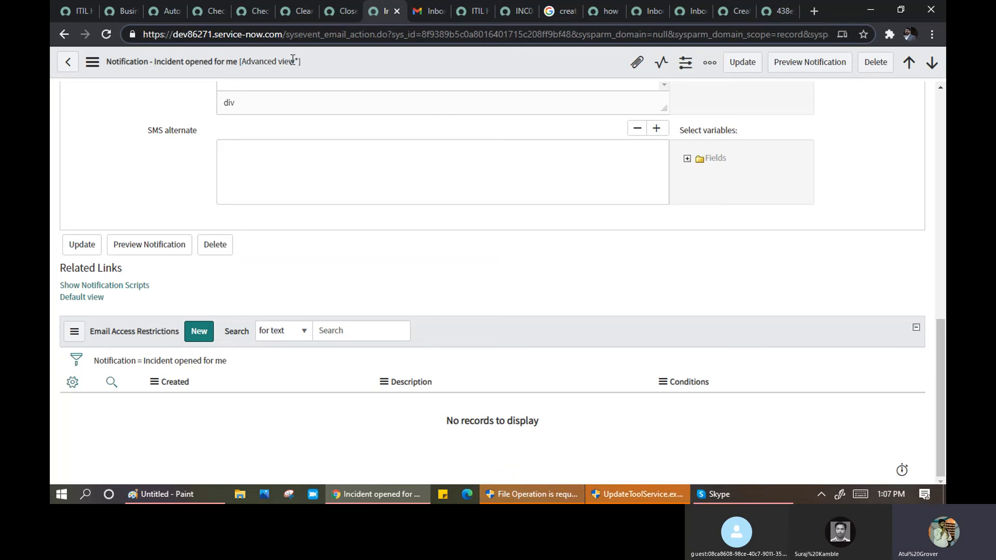
key(ctrl+a)
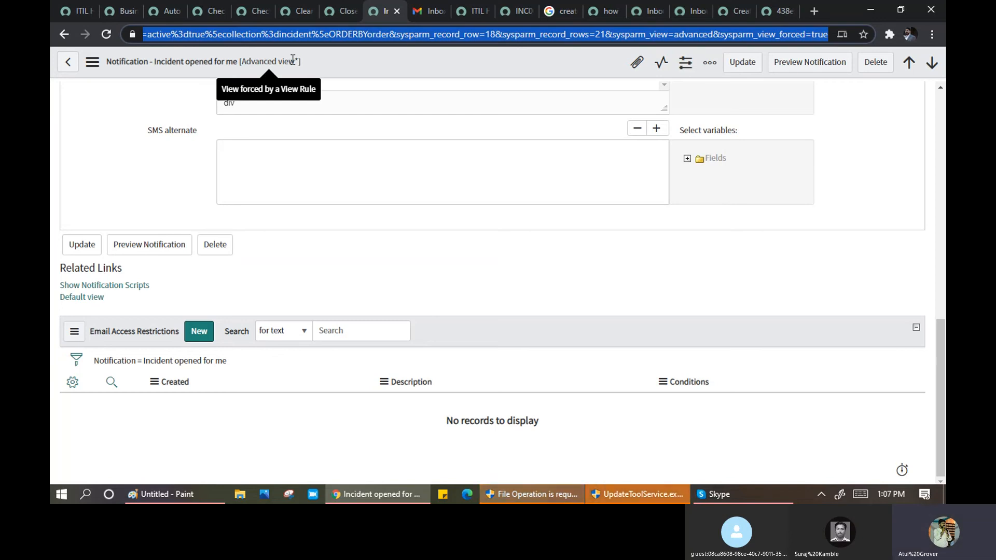
text(incident_list.do)
key(Return)
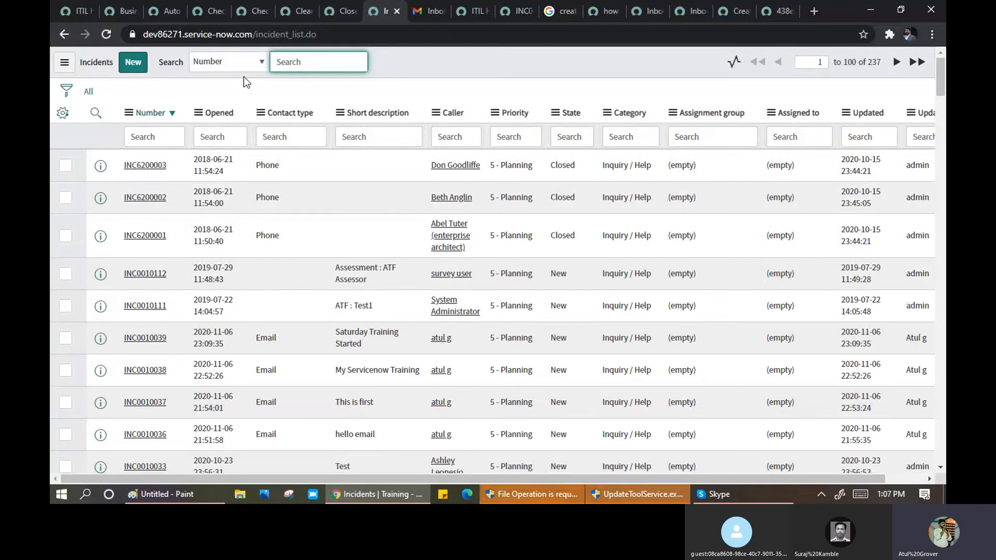
- Filter the Caller column by the caller's name and open INC0010038
click(461, 137)
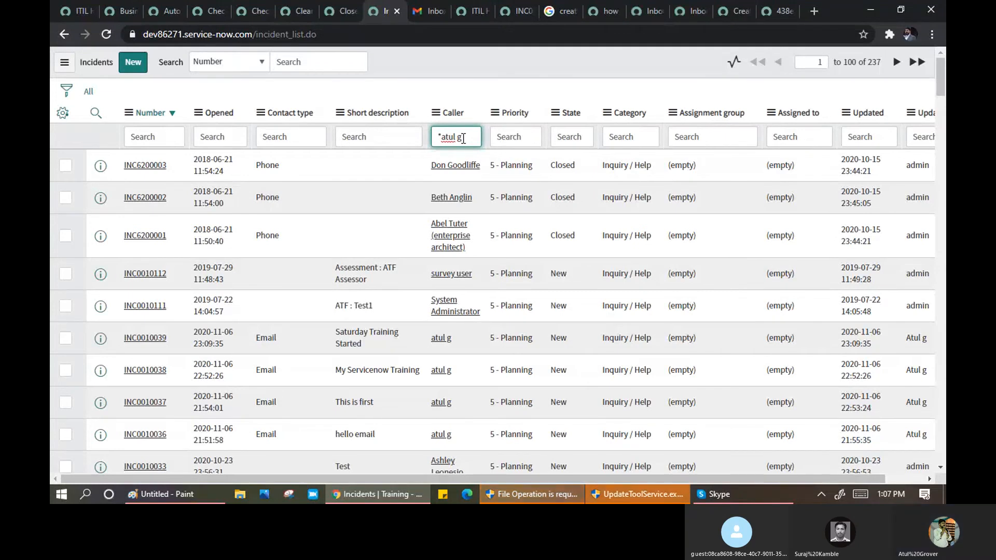
key(Return)
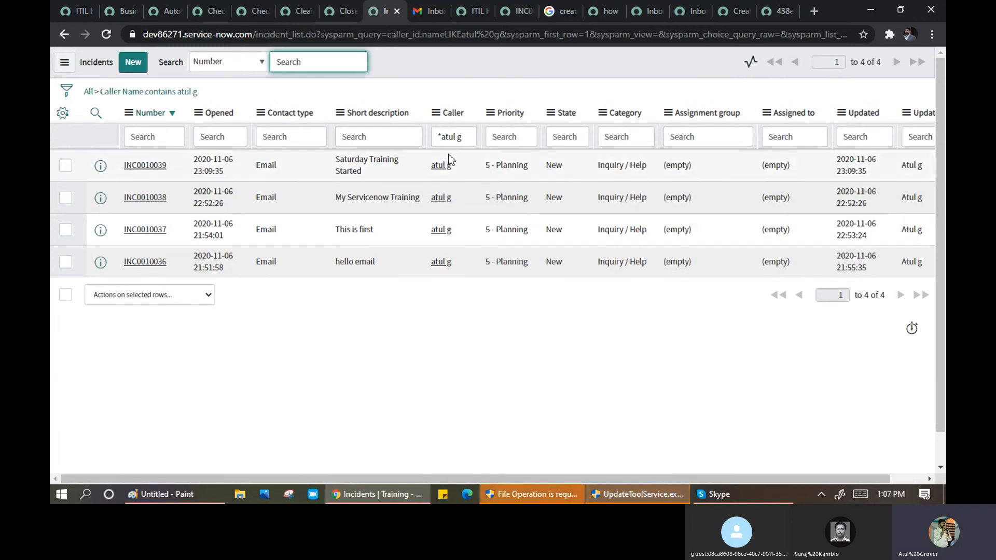
click(143, 199)
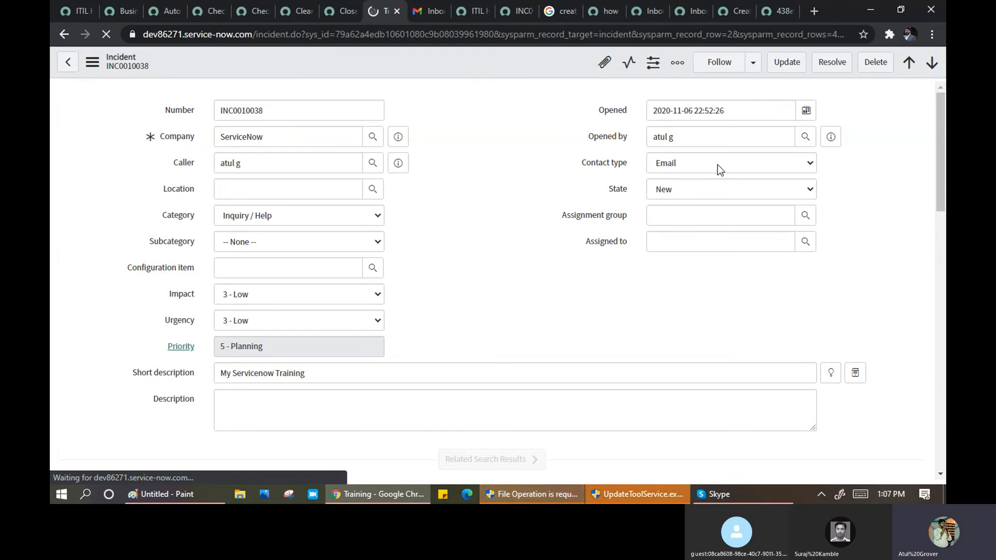
- Set INC0010038 to On Hold with On hold reason -- None -- and attempt to save
click(714, 190)
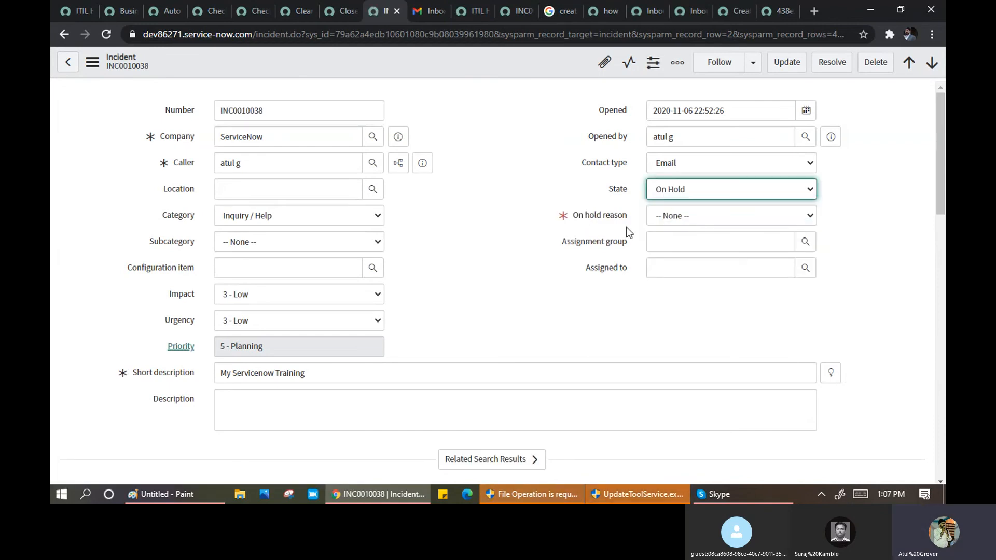
drag(627, 218, 571, 213)
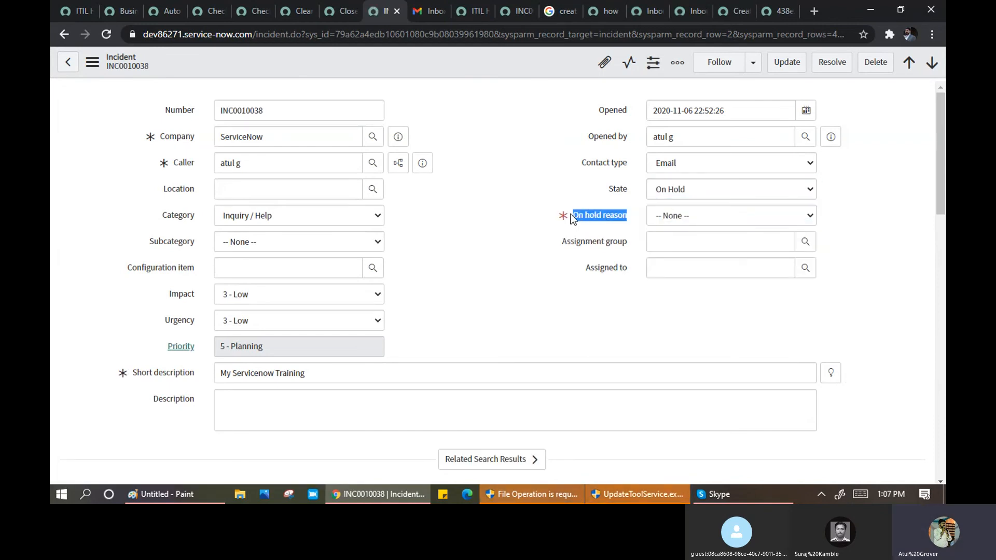
click(678, 215)
click(678, 254)
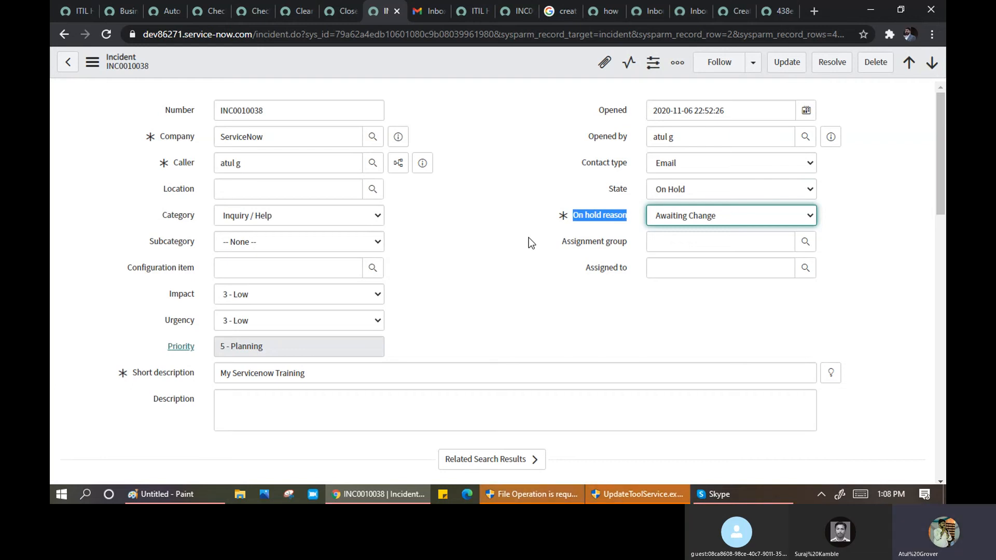
click(709, 216)
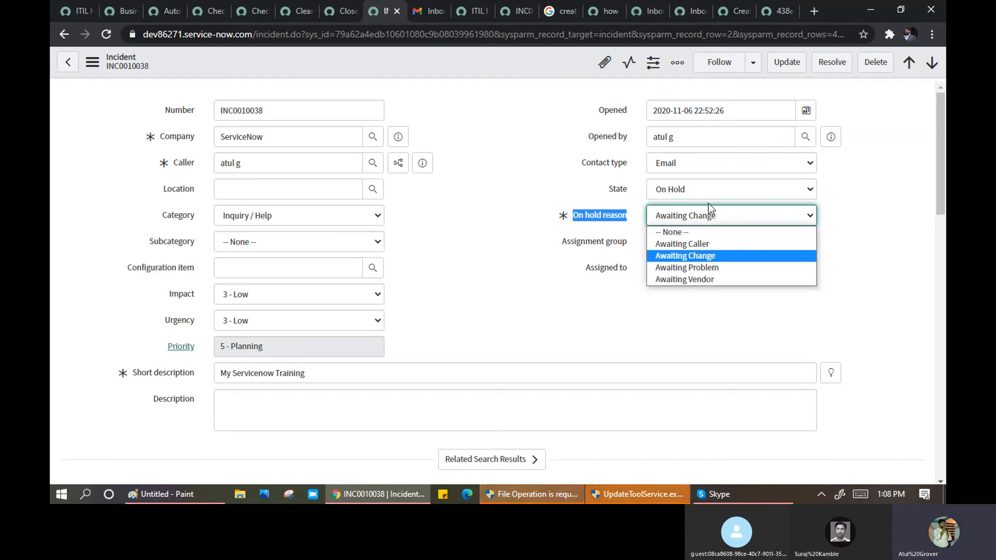
click(714, 234)
click(472, 169)
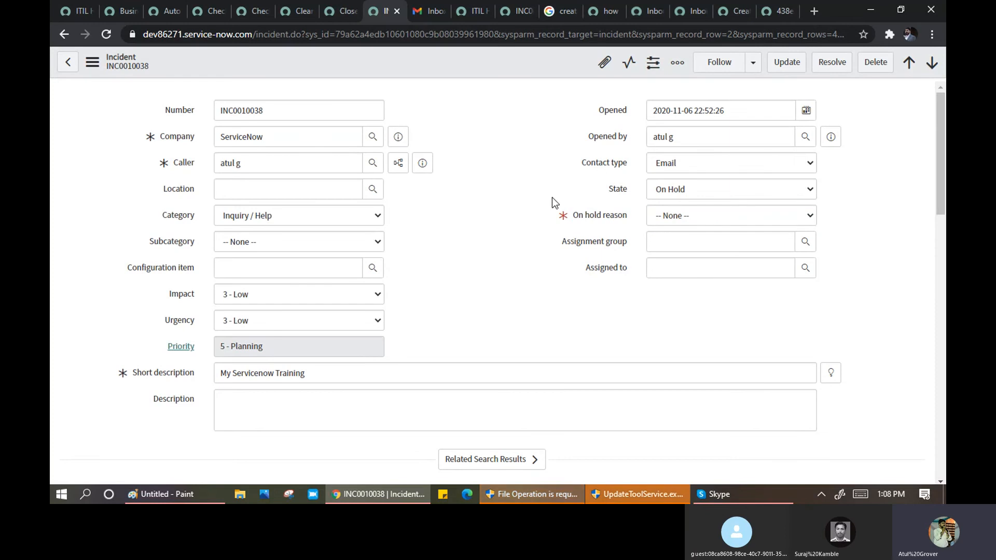
right_click(483, 57)
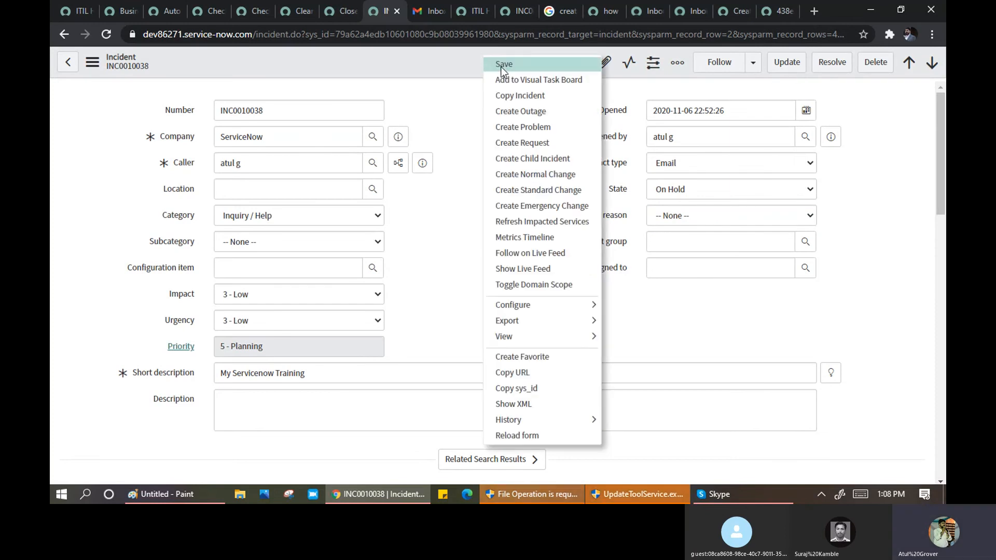
click(488, 66)
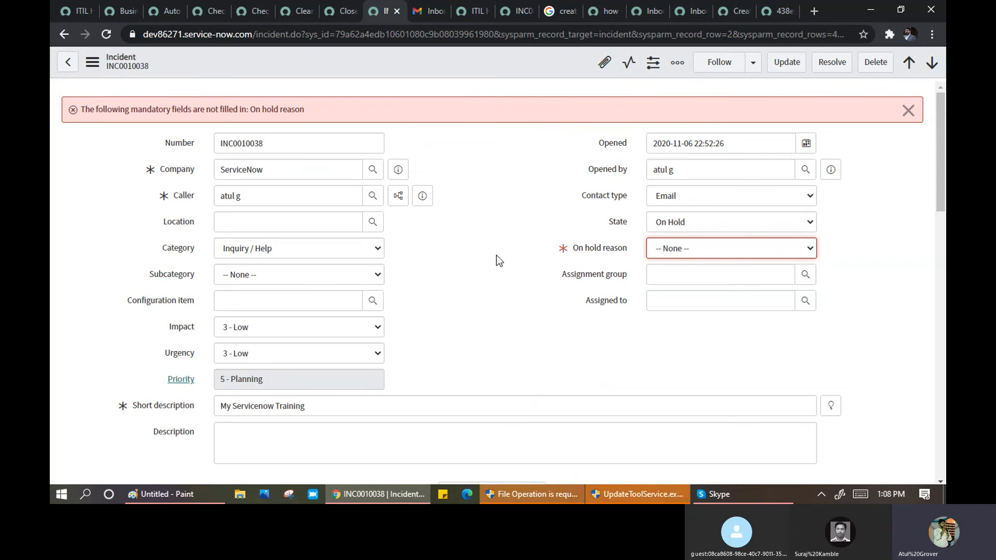
- Set Opened to 27 November 2020 and On hold reason to Awaiting Caller, then save
scroll(496, 255, down, 1)
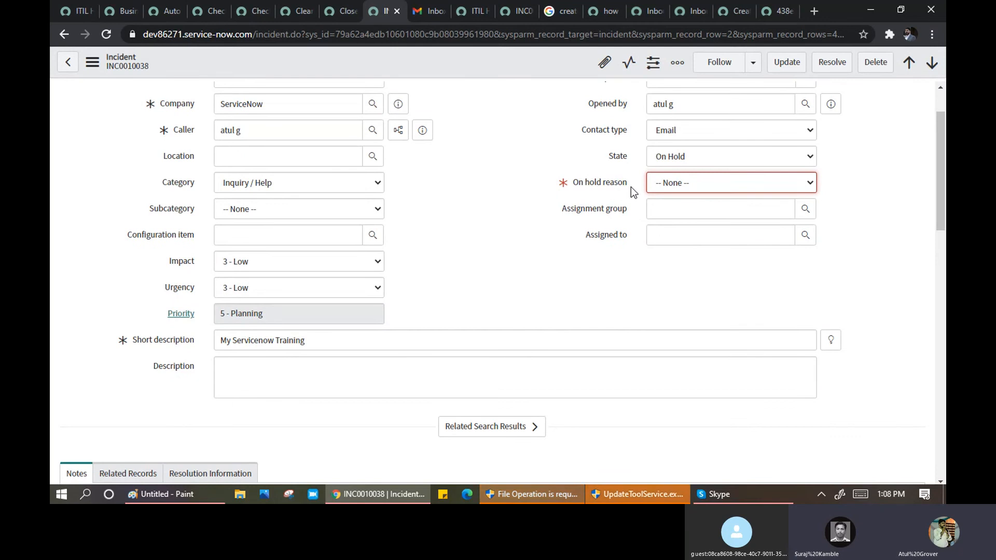
drag(631, 187, 611, 185)
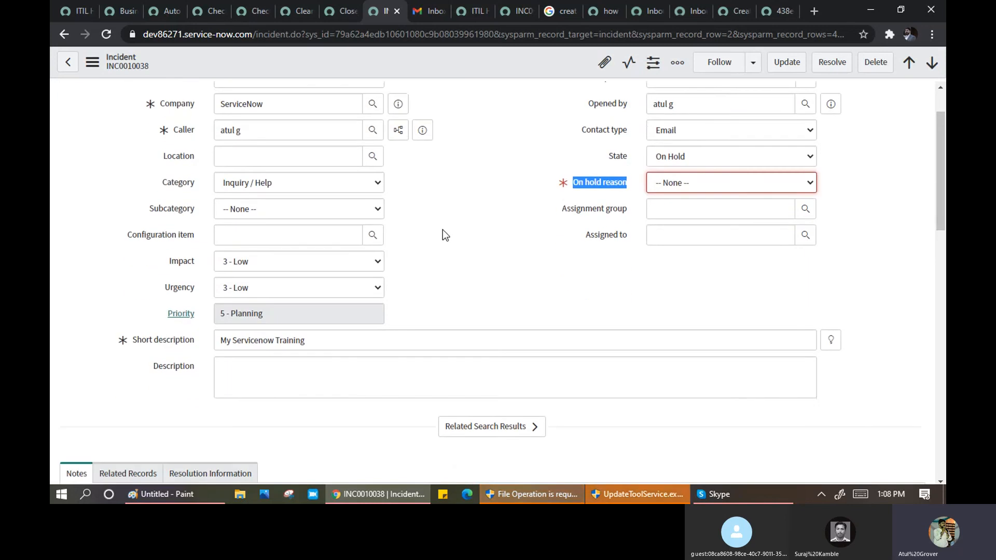
scroll(443, 231, up, 1)
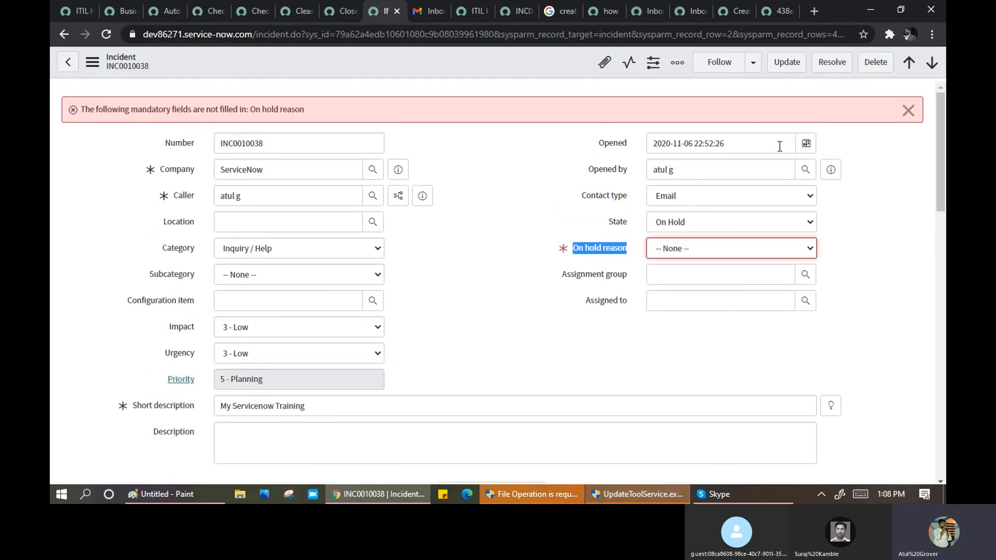
click(806, 144)
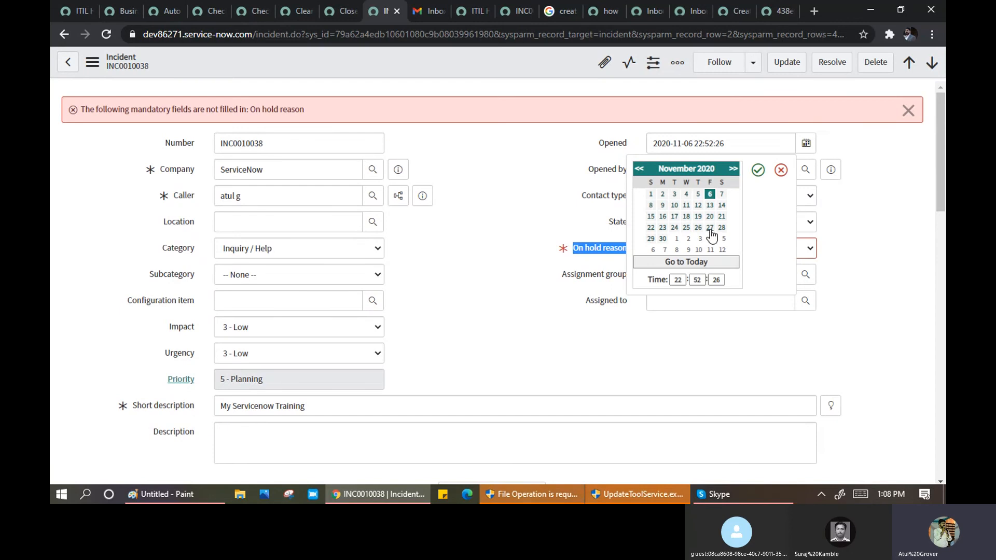
click(758, 171)
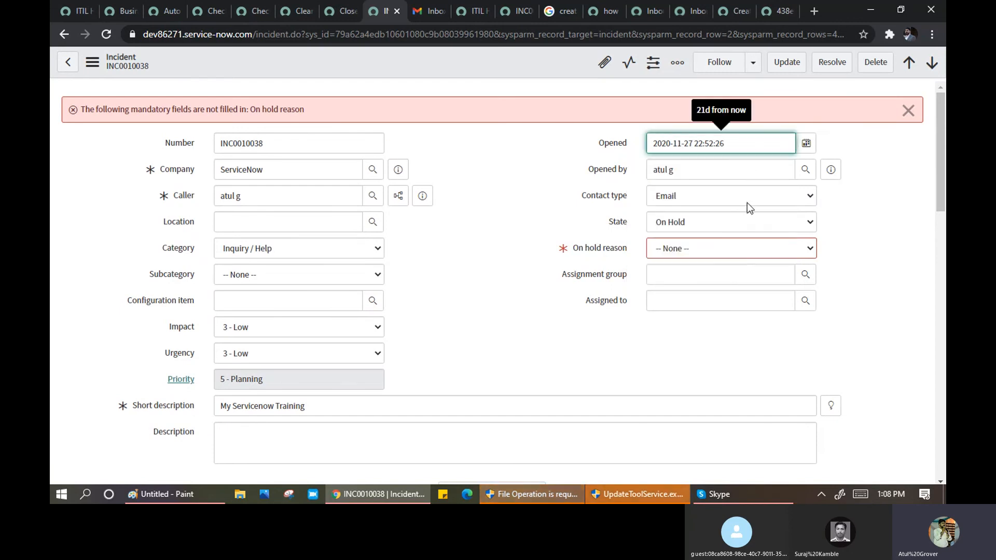
click(705, 247)
click(693, 280)
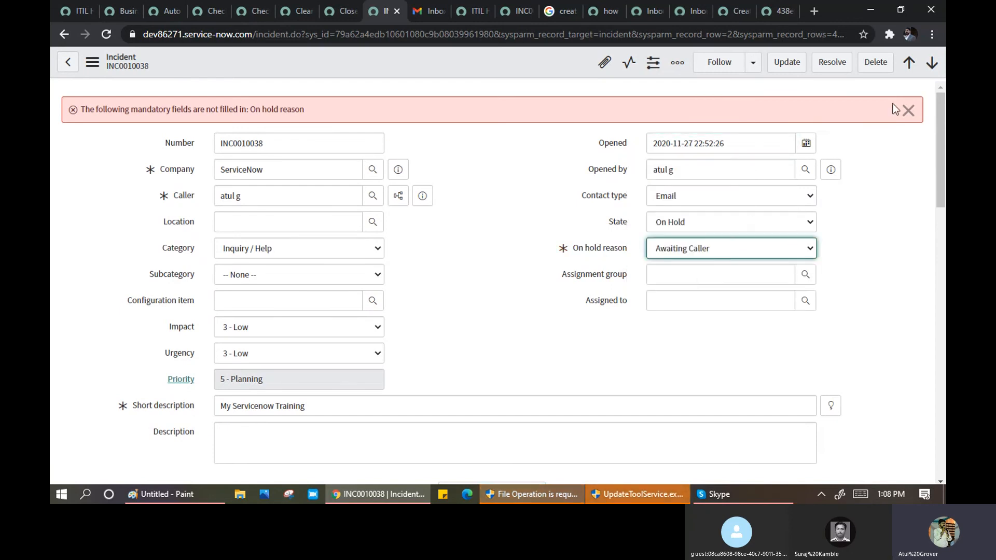
click(907, 109)
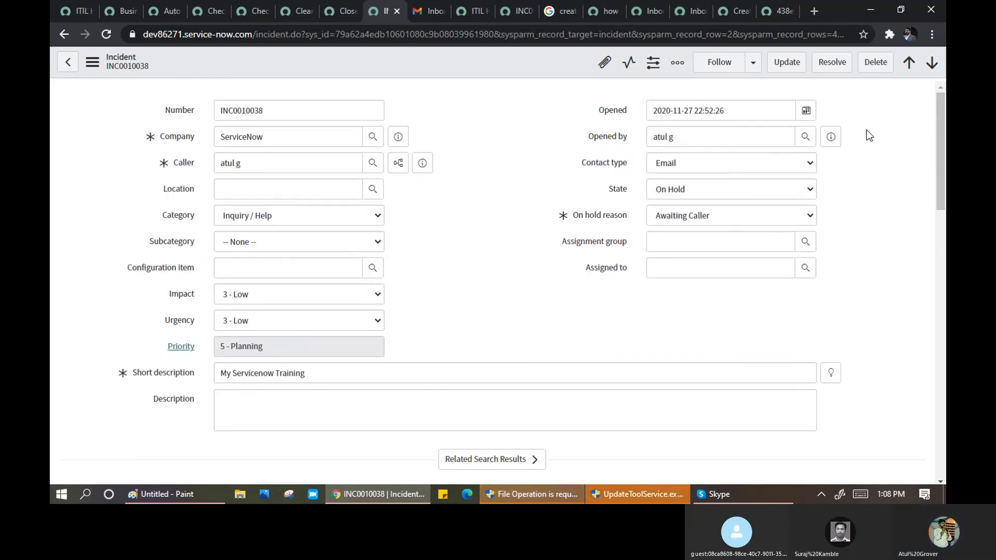
right_click(506, 64)
click(534, 74)
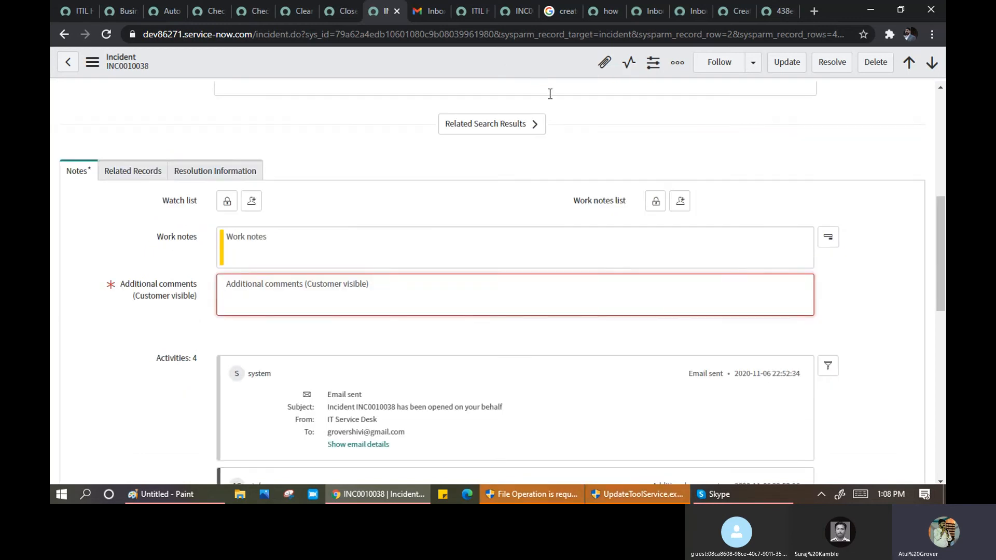
- Add the comment 'sdf', save the incident, and switch to the Check onhold state on display rule
click(361, 304)
text(sdf)
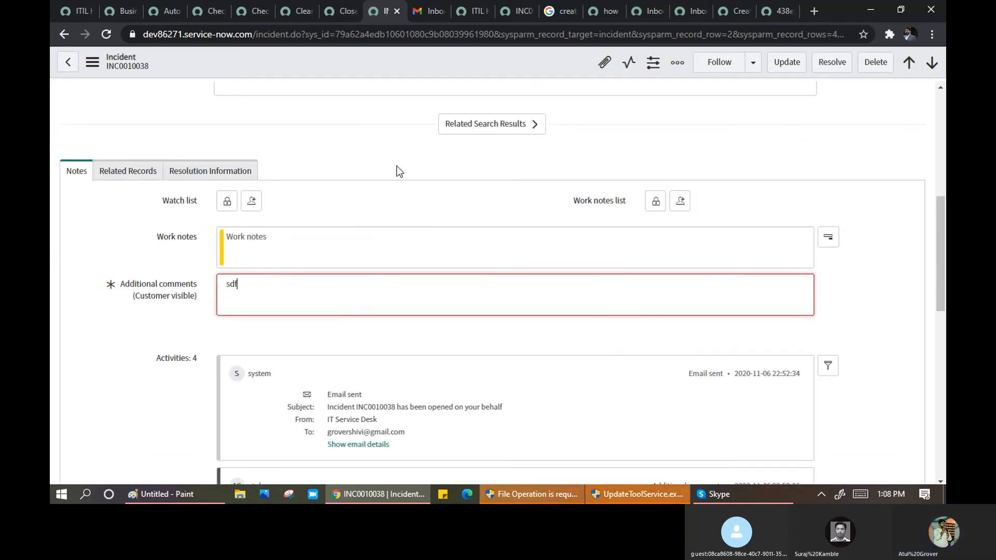
right_click(434, 65)
click(442, 70)
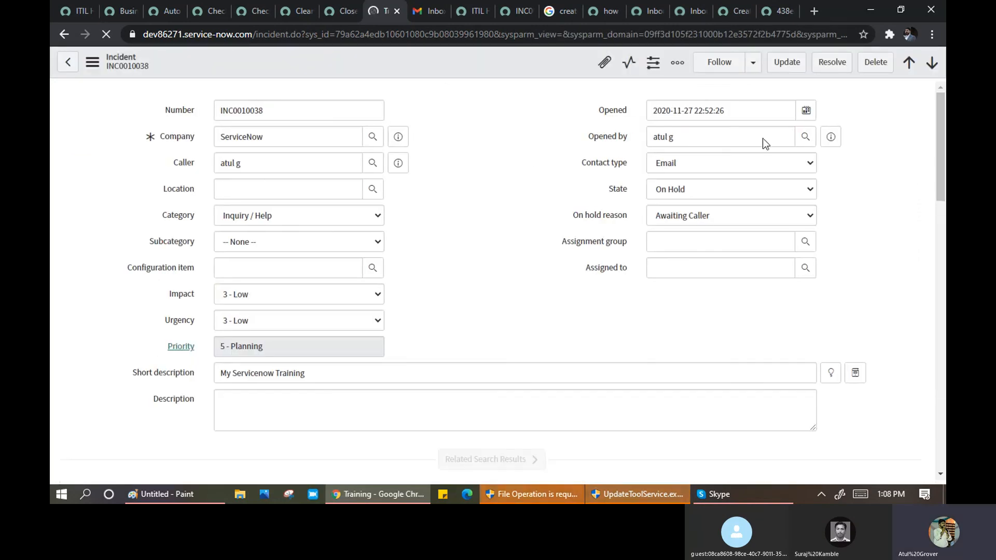
drag(598, 112, 630, 105)
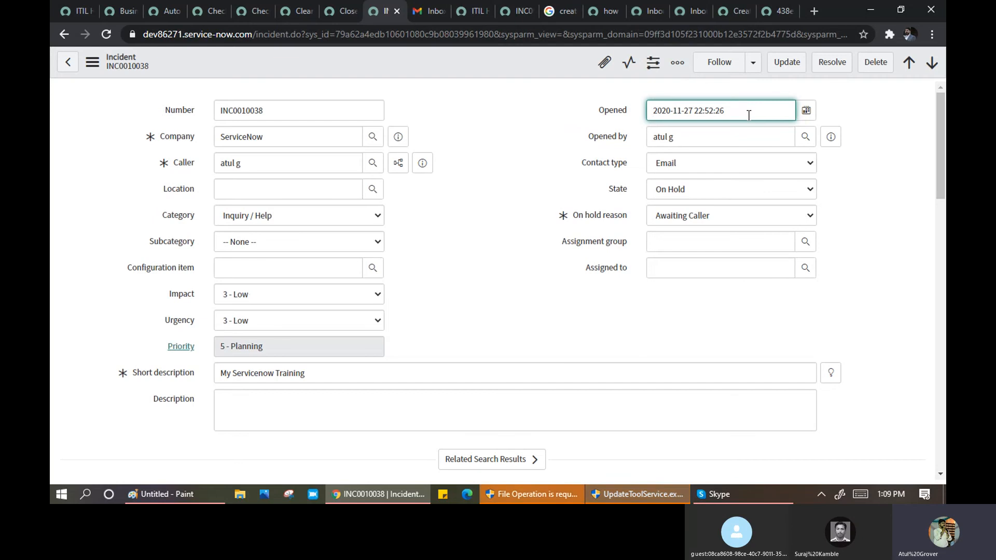
click(202, 17)
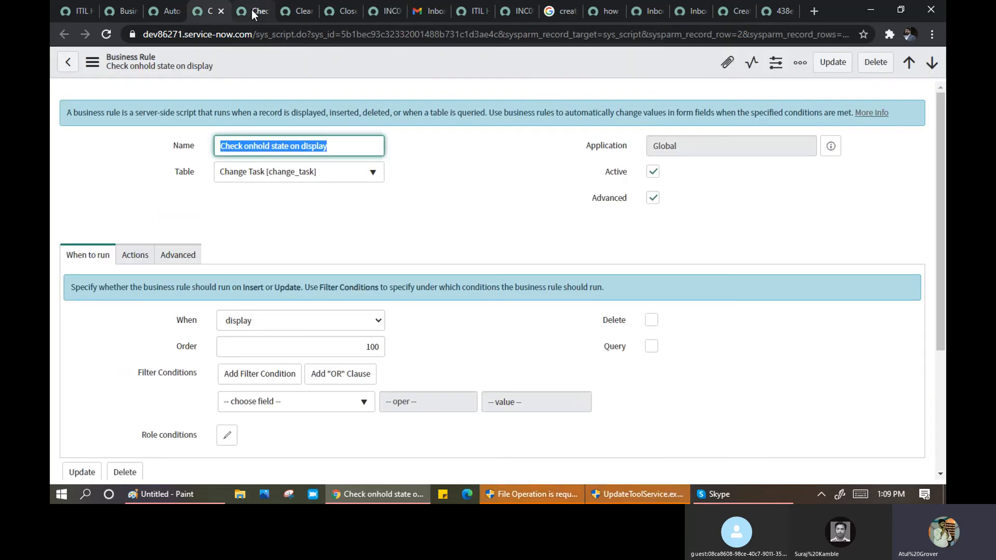
- Move through the rule tabs to the Auto Close on Approval business rule
click(292, 13)
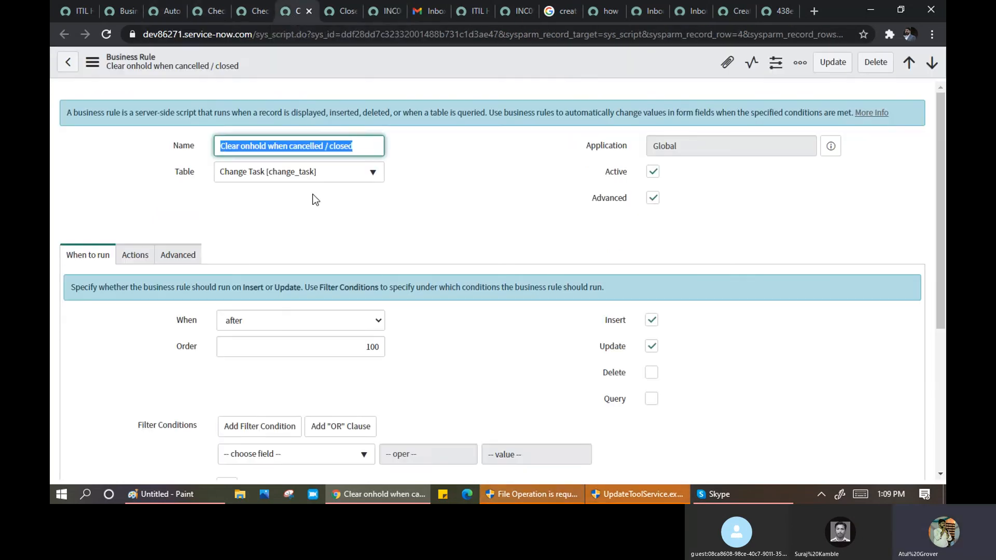
click(210, 11)
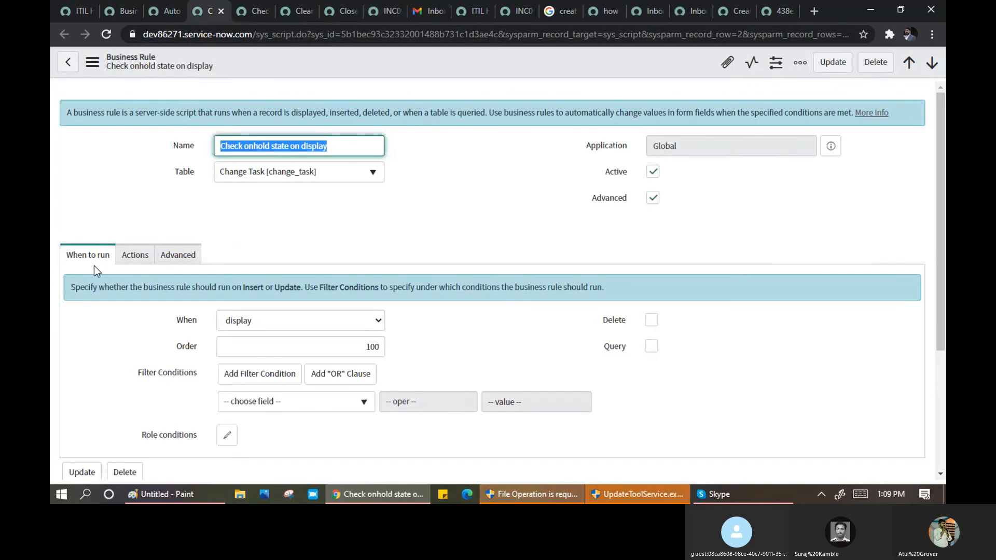
click(165, 11)
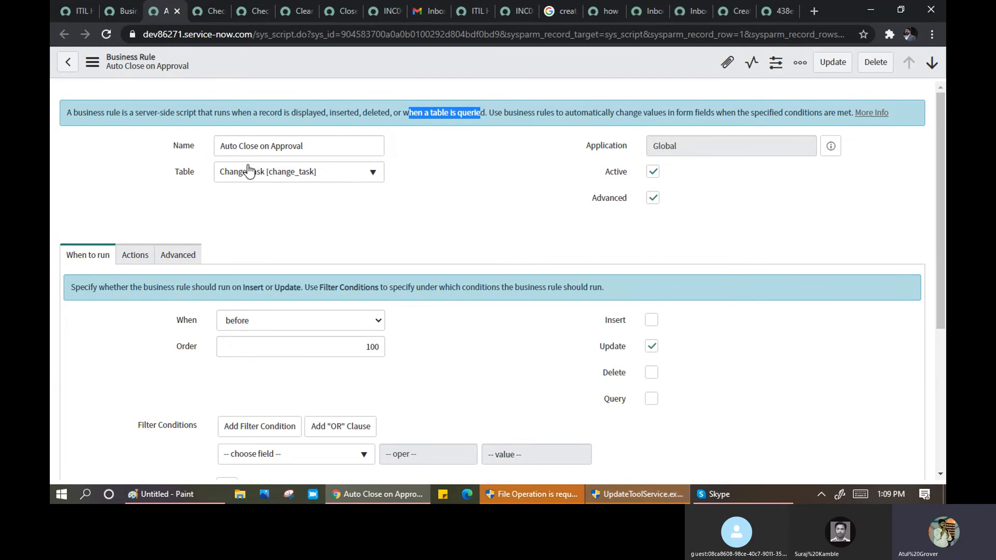
drag(230, 146, 303, 148)
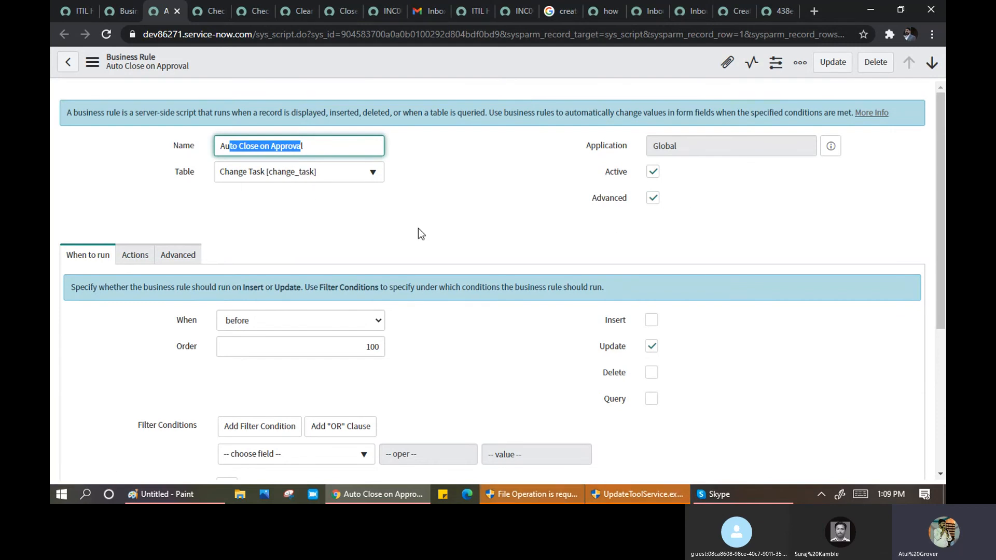
- Inspect the When to run choices, leaving When set to before
scroll(367, 228, down, 1)
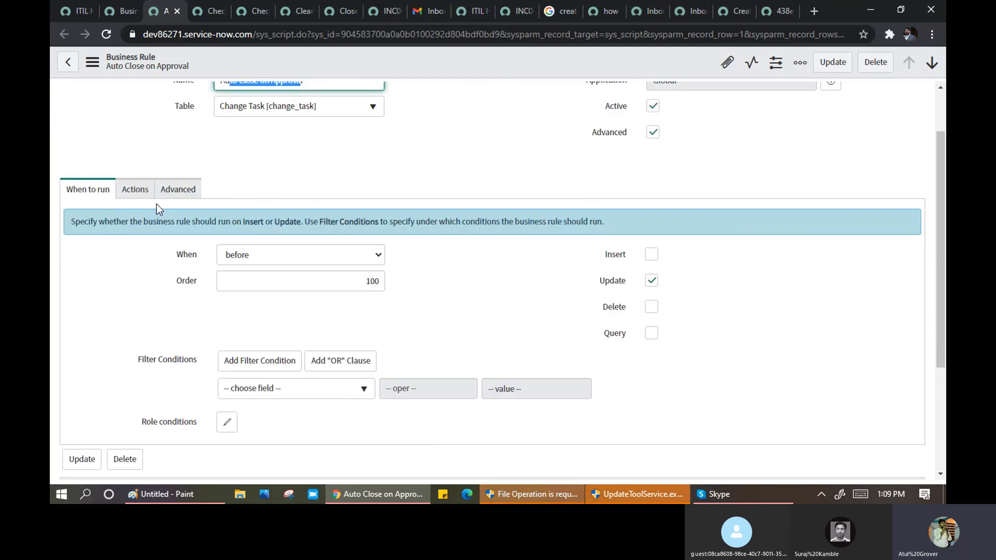
drag(83, 227, 610, 238)
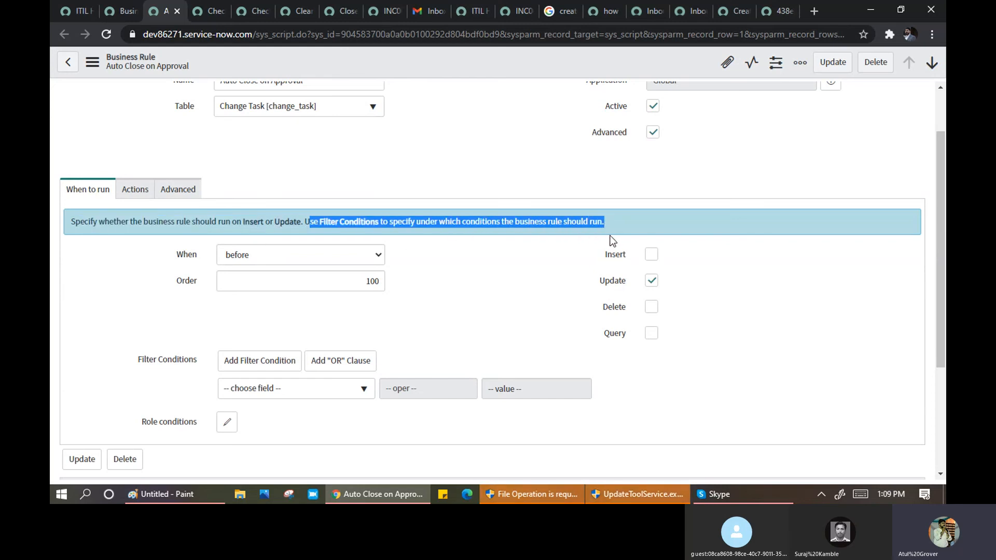
click(480, 260)
click(310, 259)
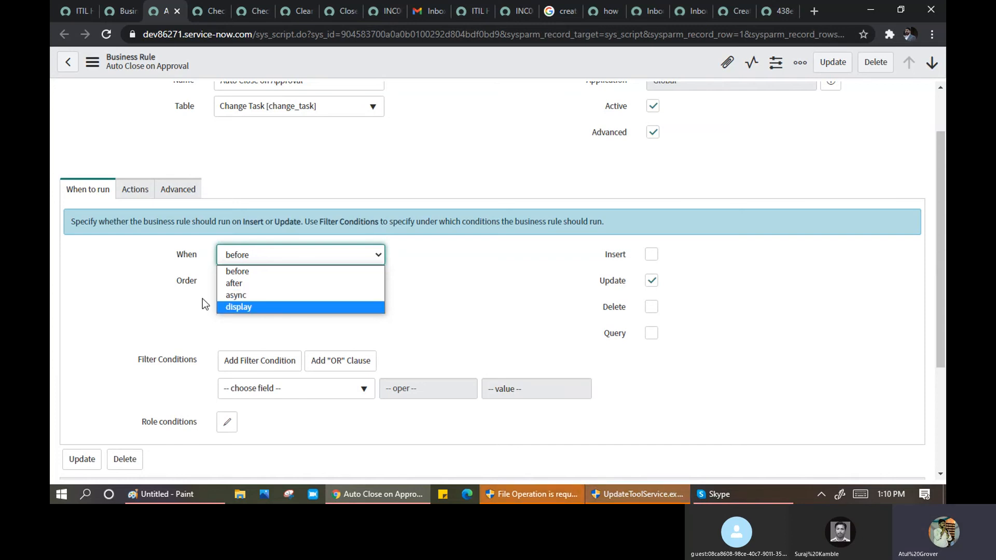
click(175, 297)
click(254, 259)
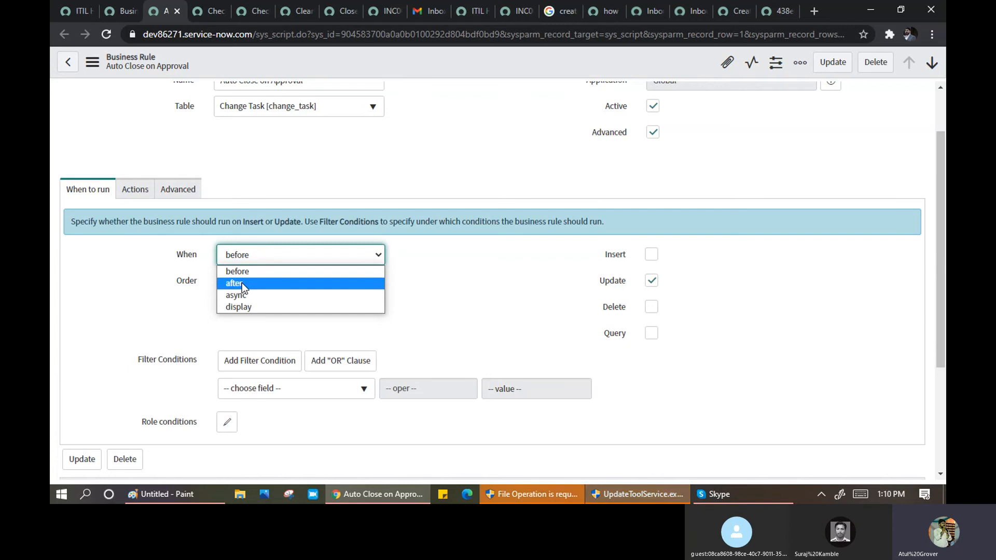
click(244, 271)
scroll(331, 160, up, 1)
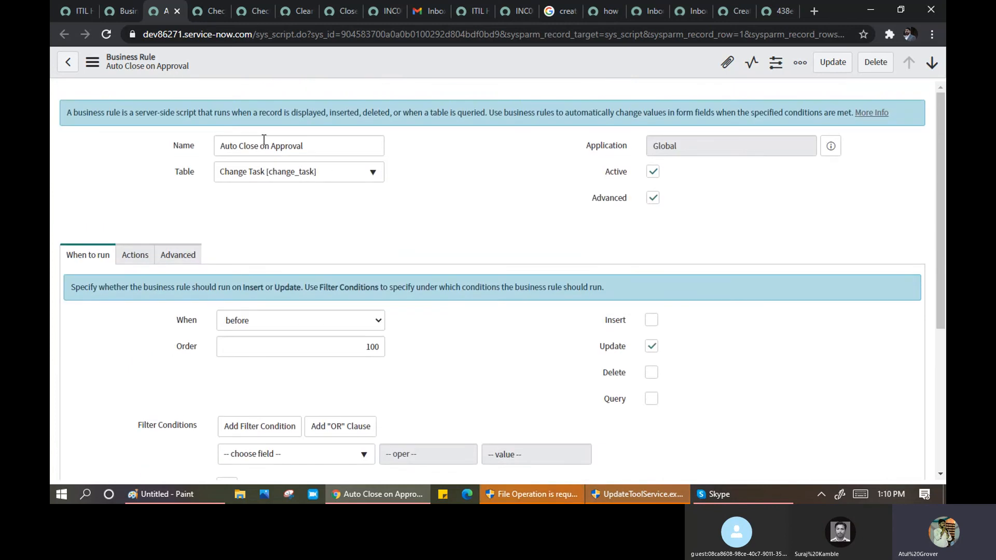
drag(218, 146, 298, 146)
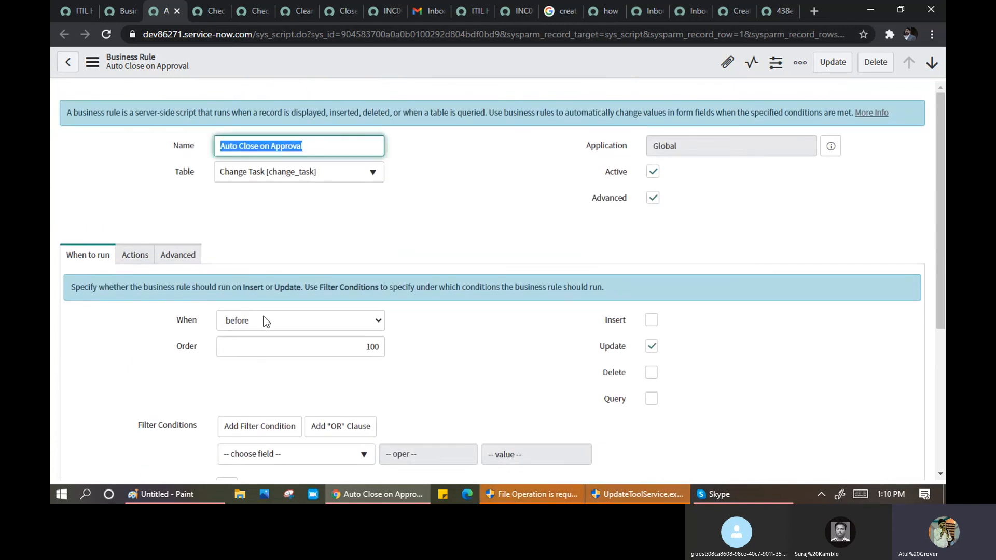
scroll(474, 347, down, 1)
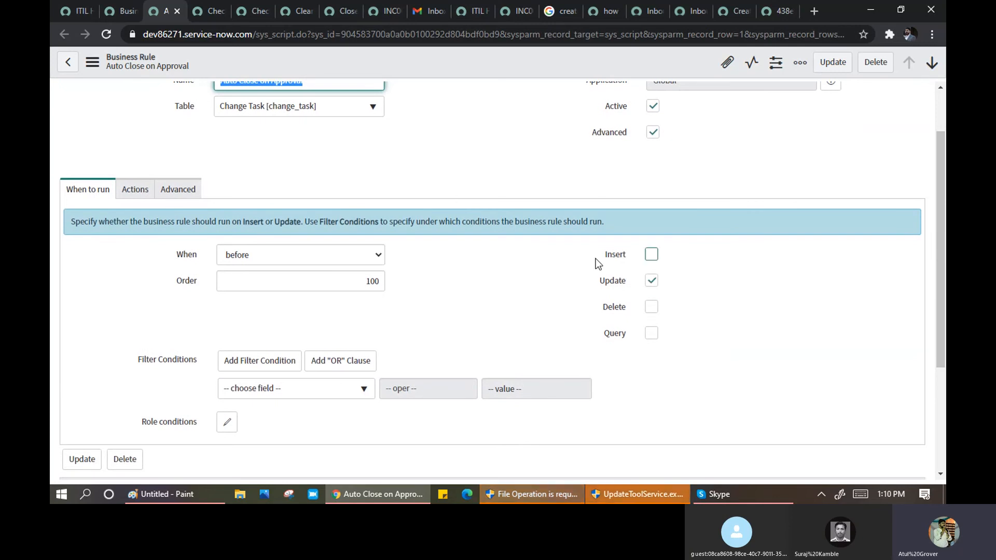
- On the Actions tab, turn Add message on and back off
click(144, 196)
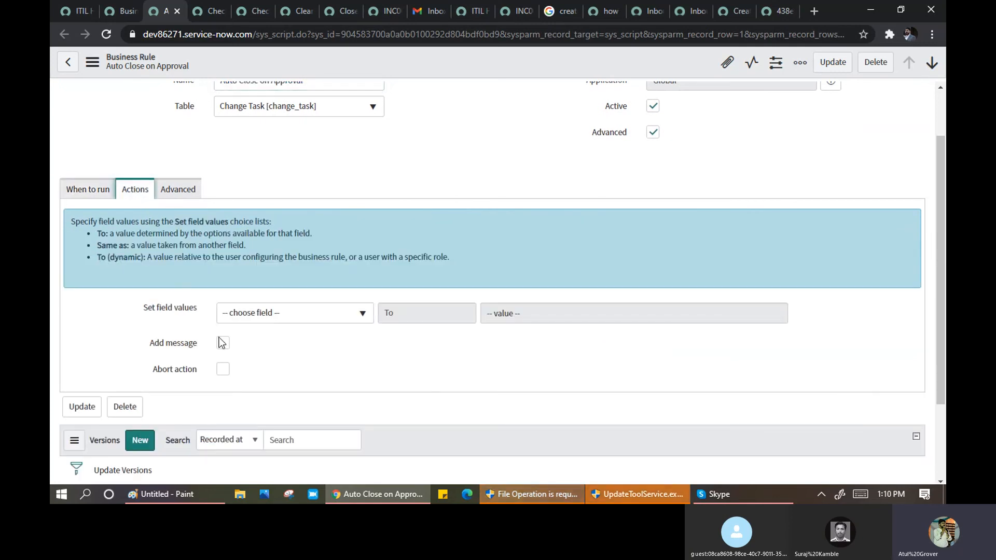
click(223, 343)
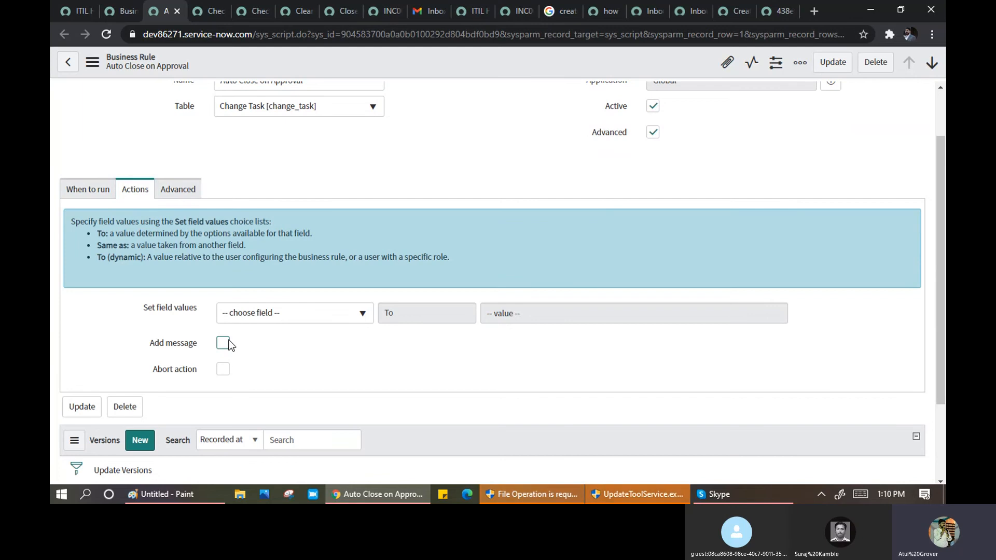
scroll(249, 366, down, 3)
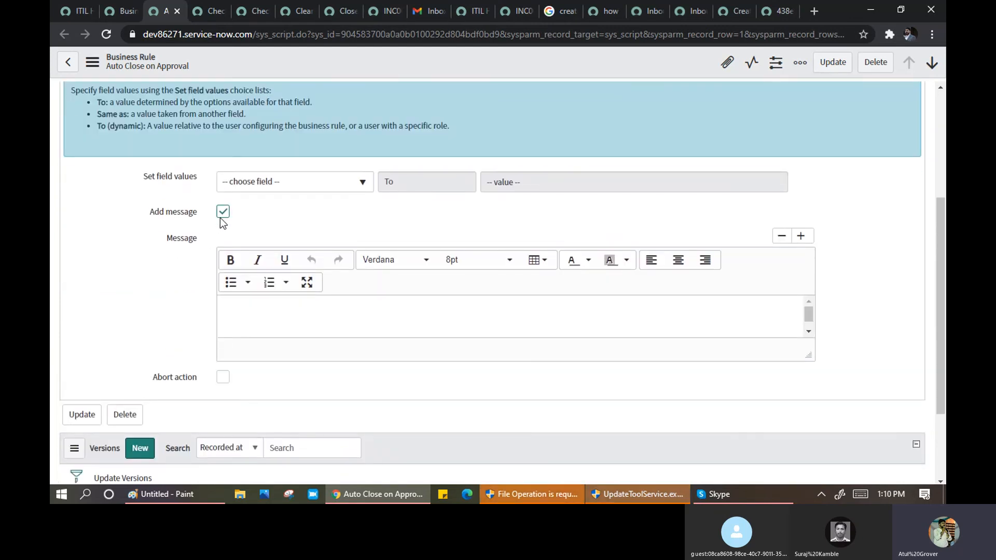
click(222, 214)
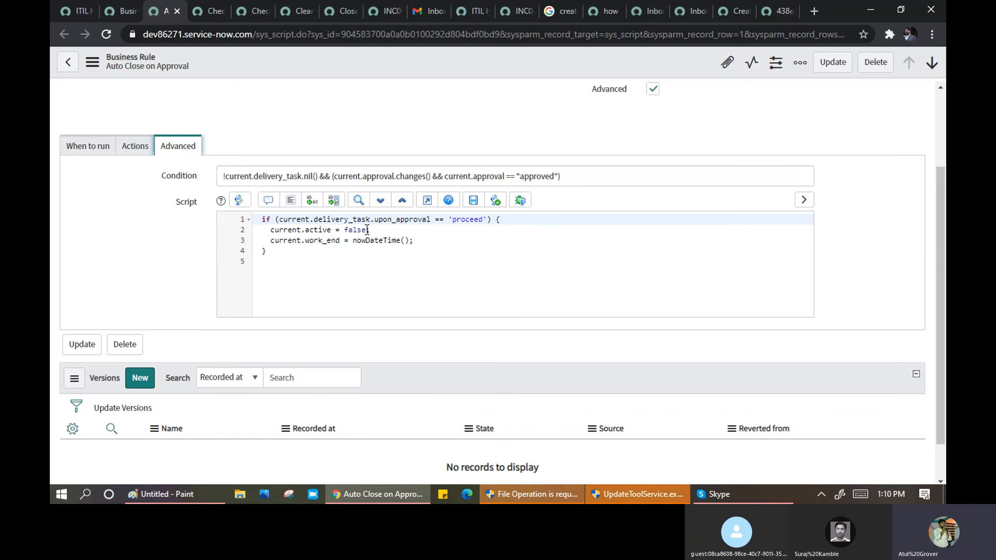
- Examine the work_end script line and the condition, then return to When to run
drag(271, 242, 419, 246)
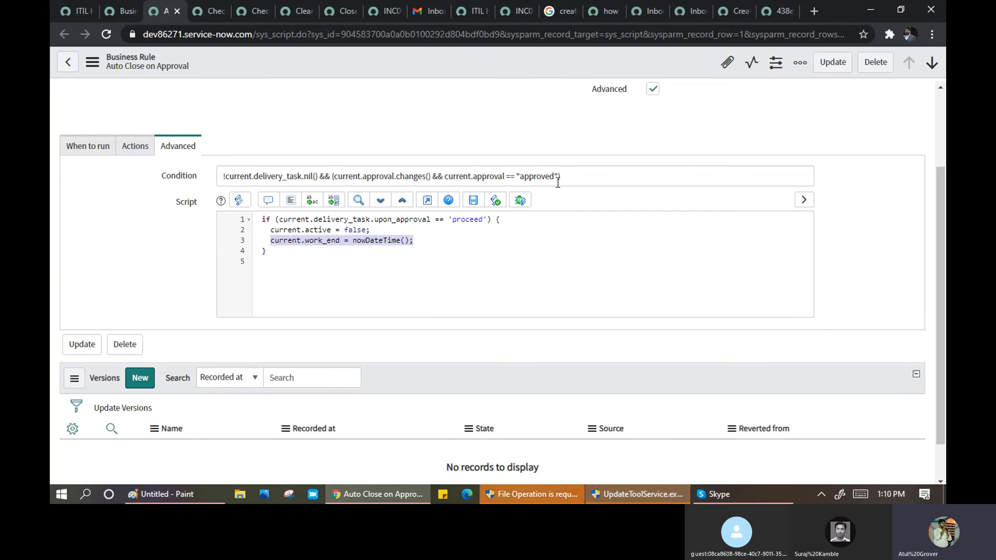
drag(574, 180, 222, 179)
scroll(128, 239, up, 3)
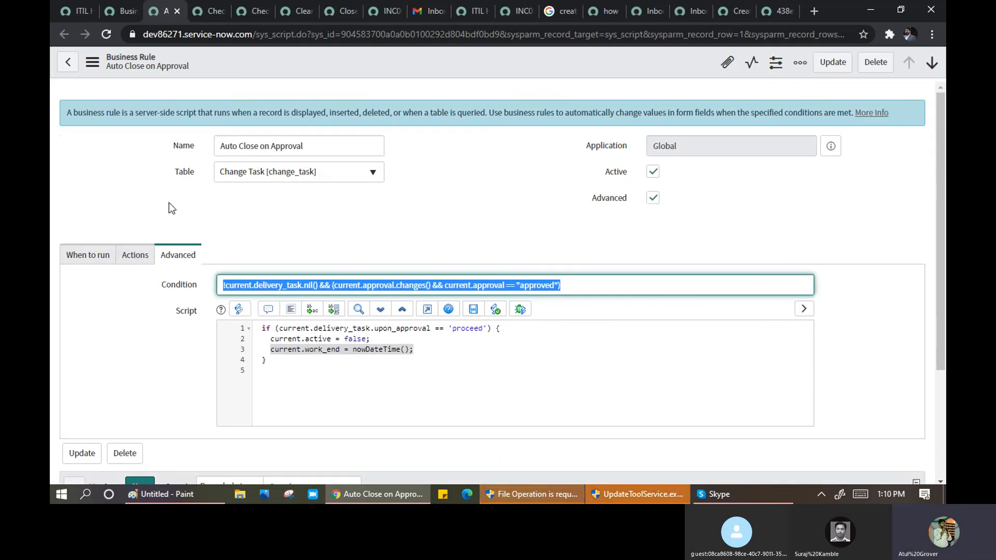
click(91, 258)
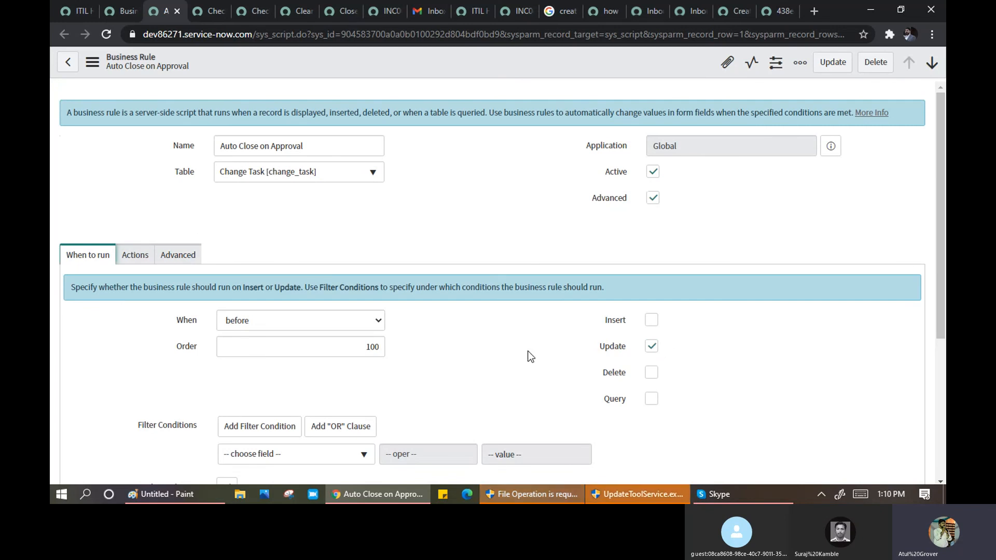
scroll(482, 335, down, 3)
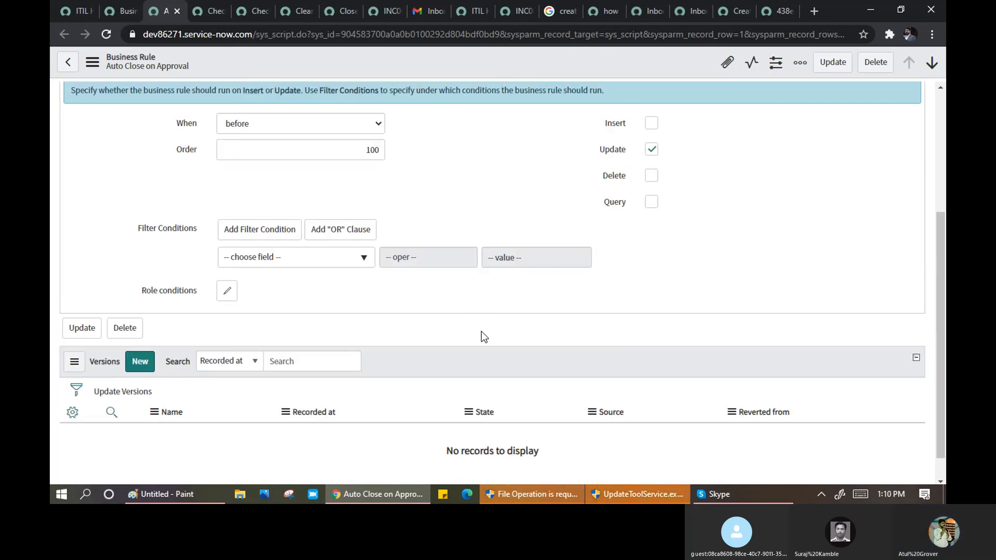
scroll(475, 337, up, 3)
- Study the script and condition's !current.delivery_task.nil() check, then open Check onhold state on display
click(130, 255)
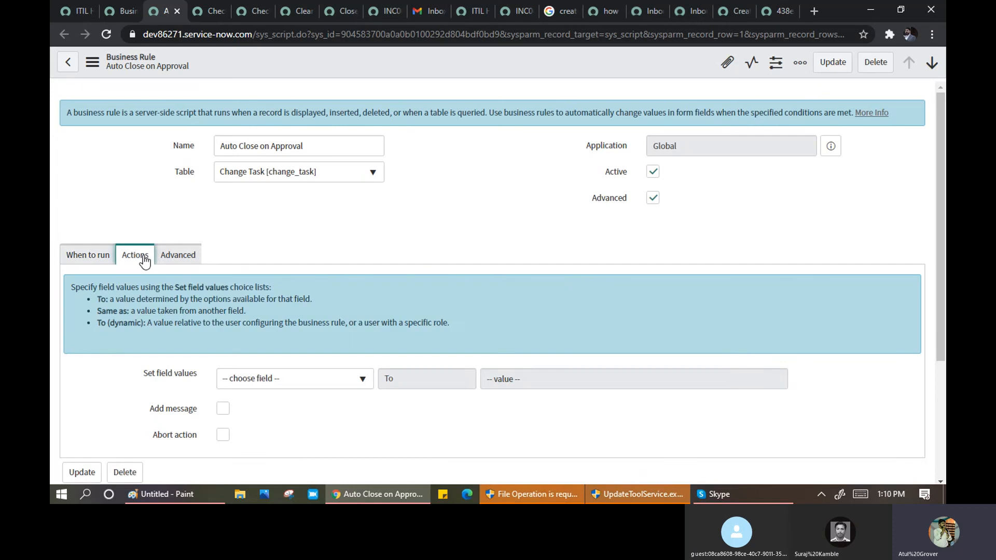
click(174, 255)
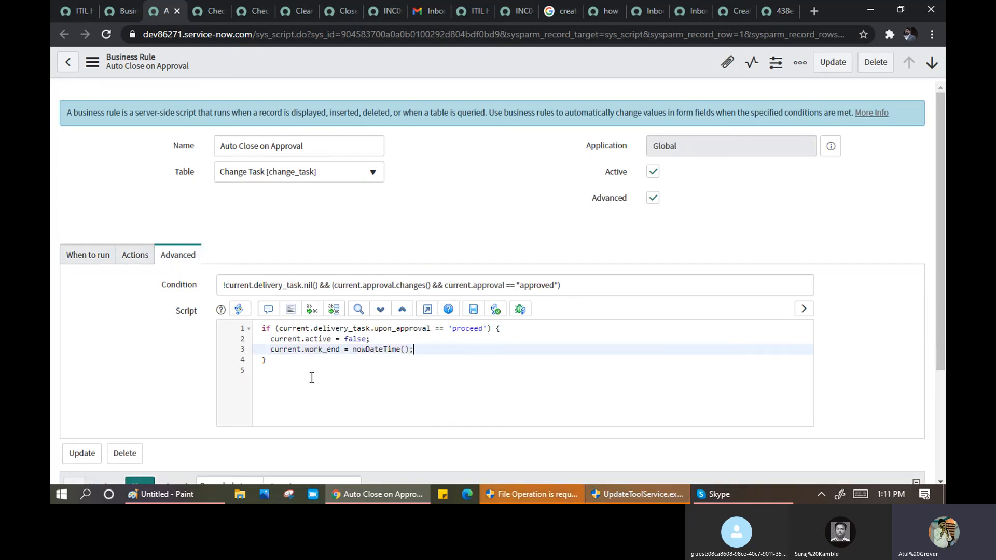
drag(311, 378, 250, 328)
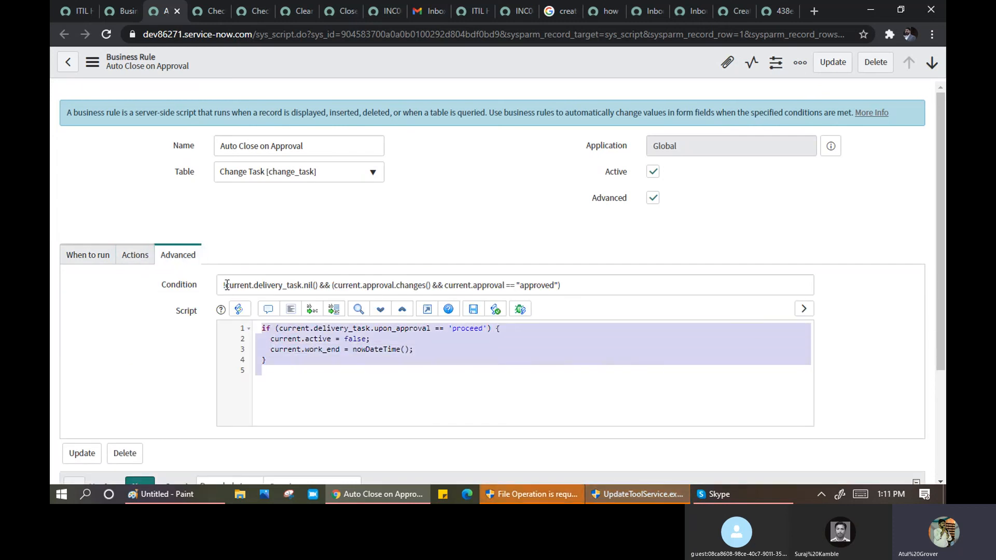
drag(222, 285, 319, 280)
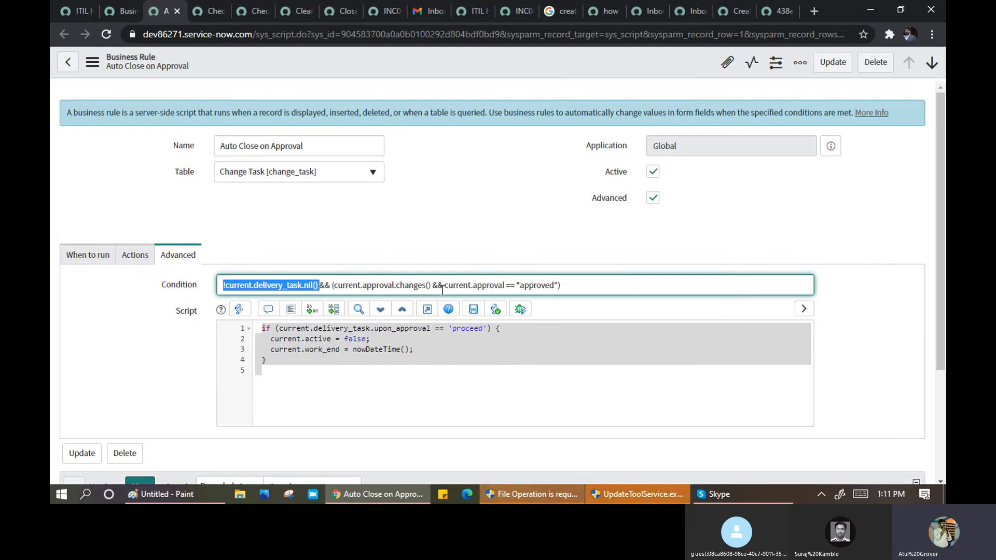
click(516, 286)
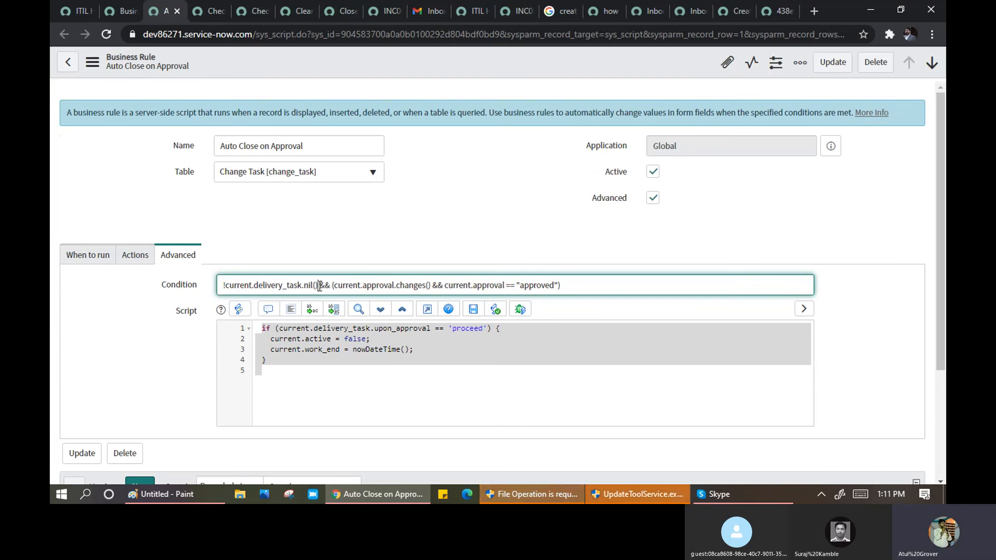
drag(318, 286, 220, 288)
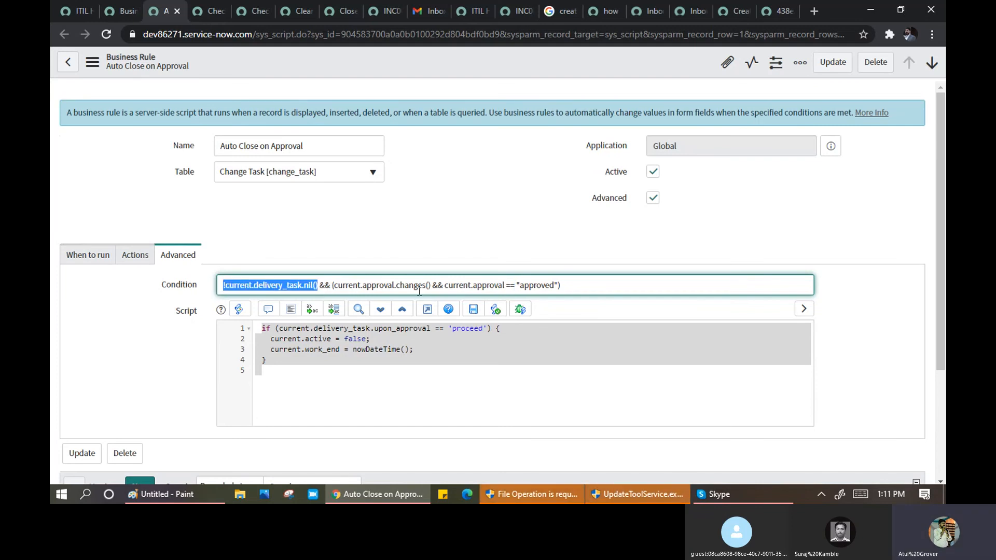
click(576, 288)
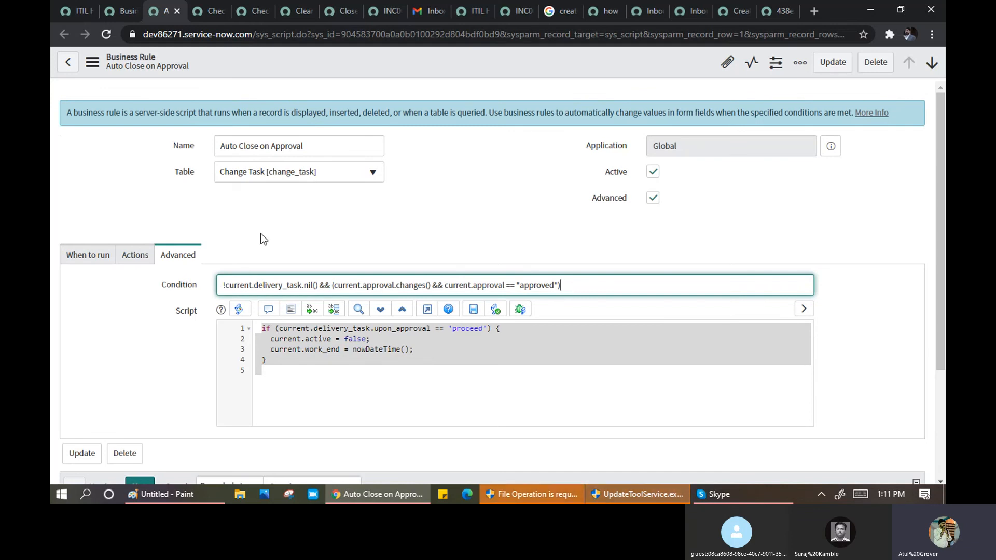
drag(581, 285, 204, 279)
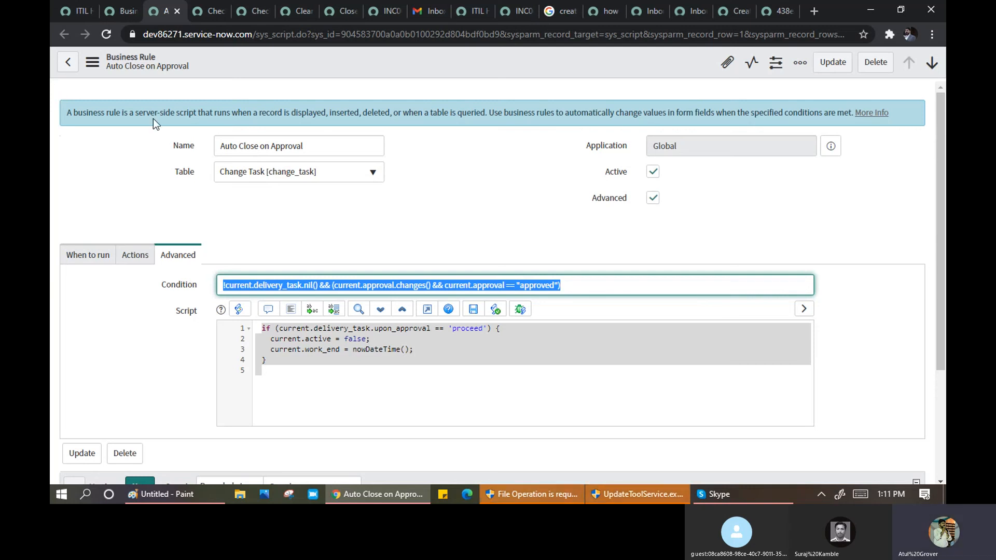
drag(491, 114, 634, 128)
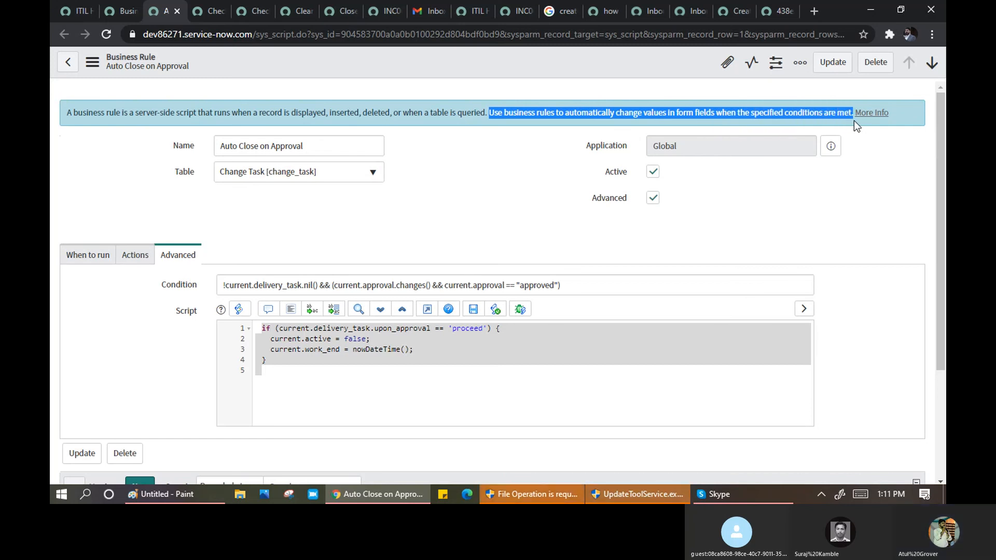
click(209, 13)
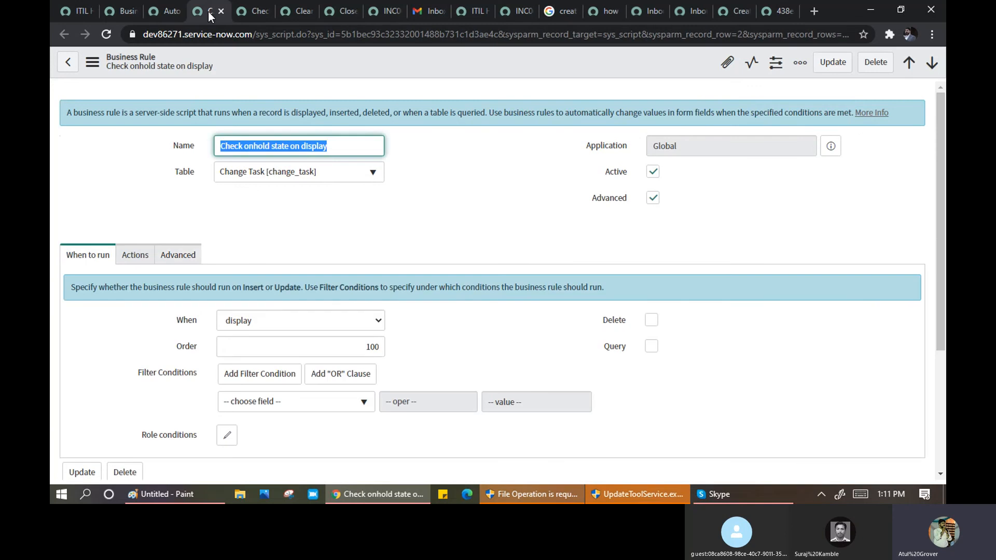
- Open Change > Open in a new tab from the 'change' navigator filter, then return to Auto Close on Approval
click(72, 11)
click(138, 101)
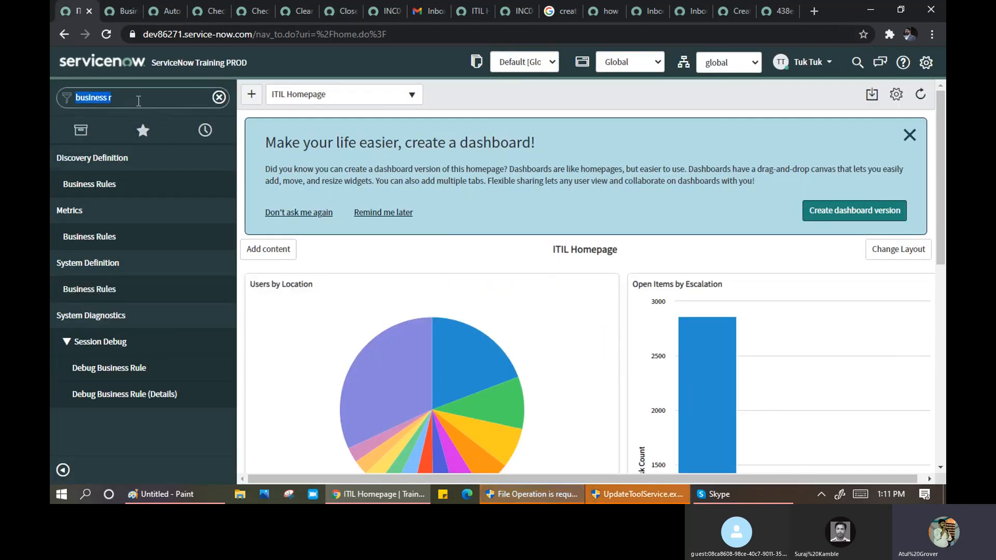
text(change)
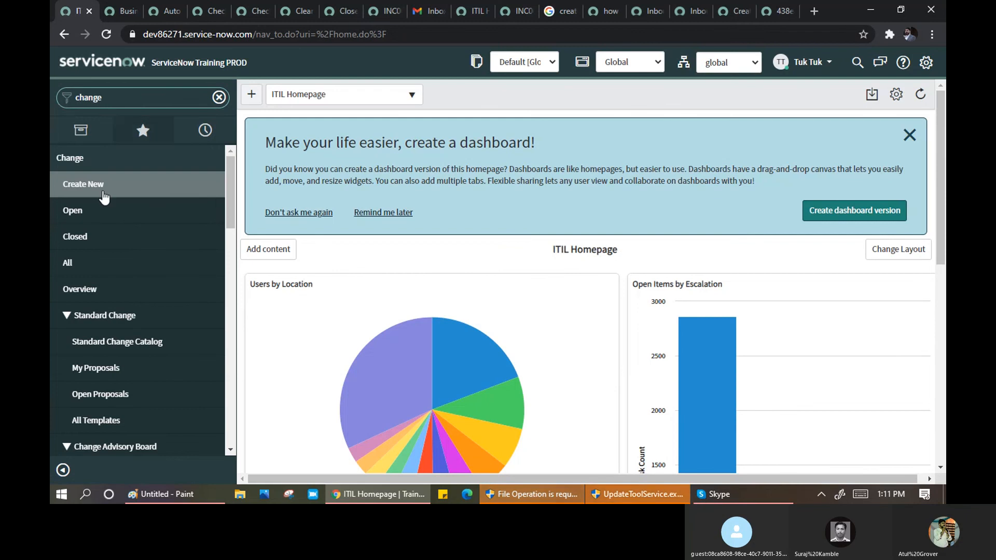
middle_click(87, 222)
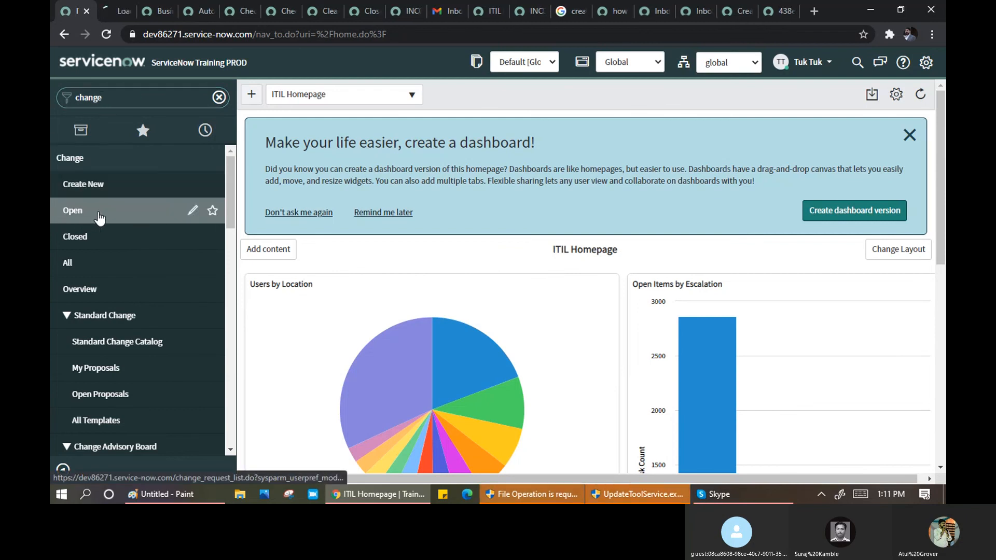
click(115, 16)
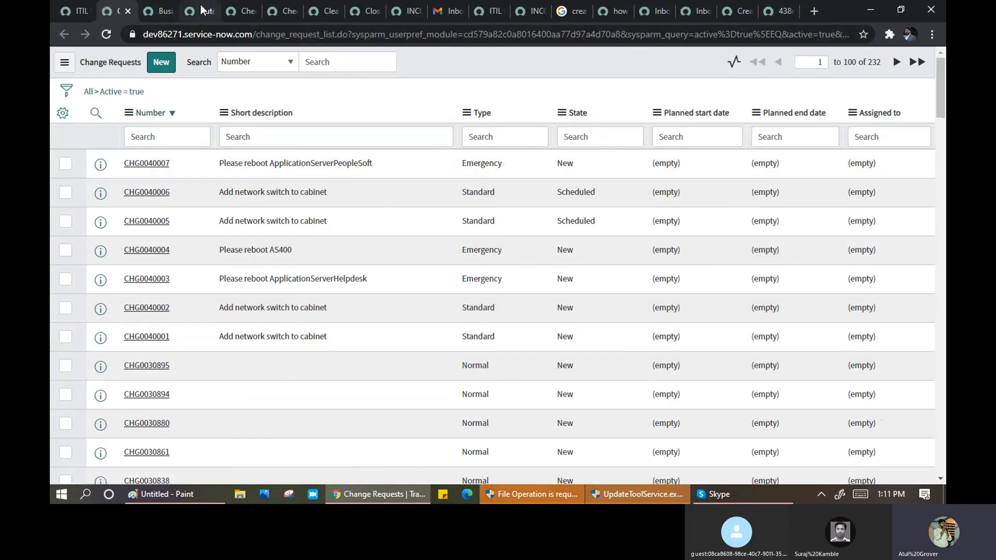
click(203, 10)
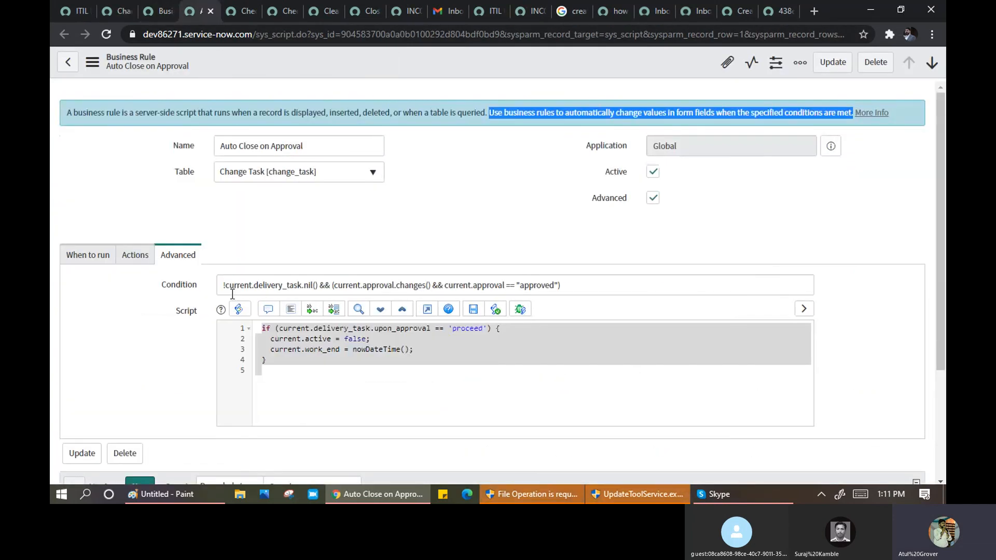
drag(225, 287, 301, 280)
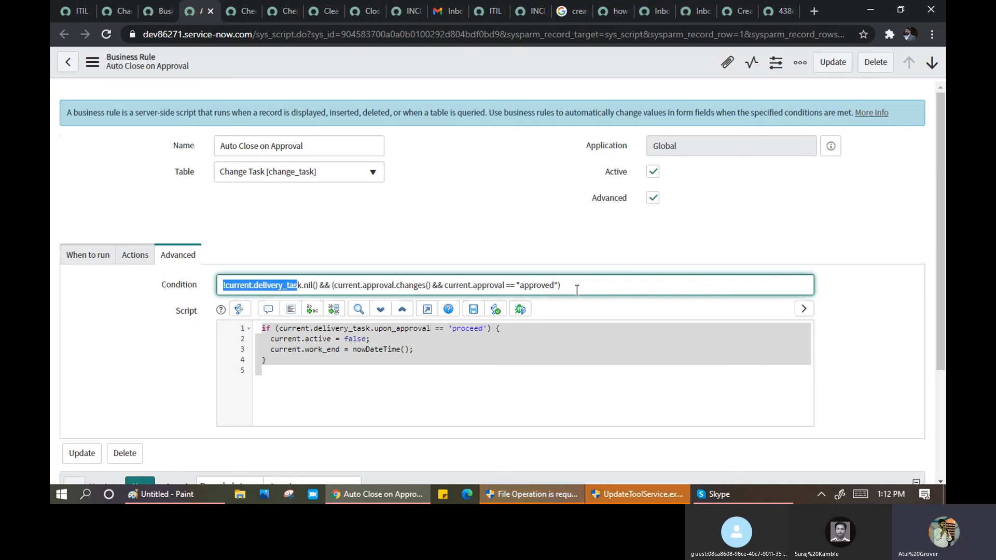
drag(579, 285, 525, 280)
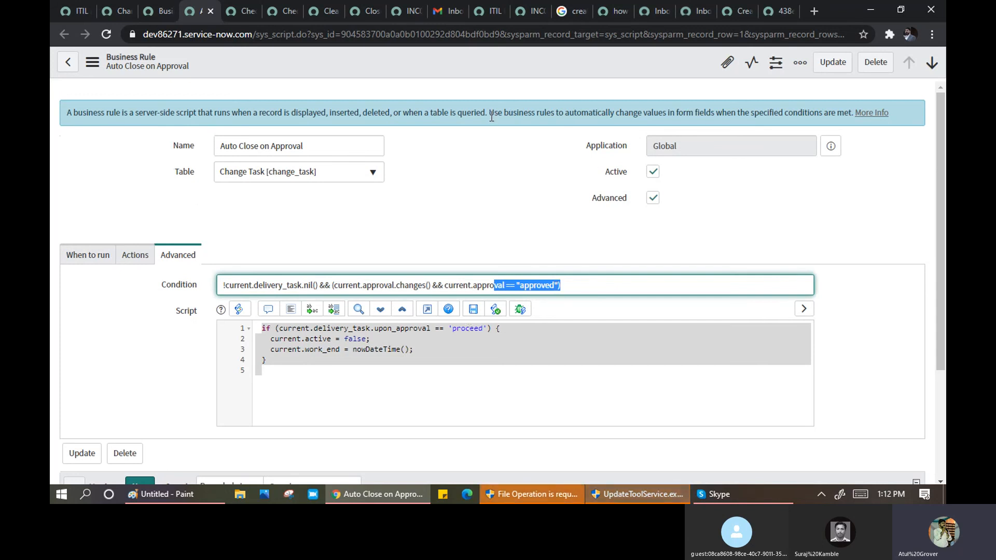
drag(488, 112, 647, 120)
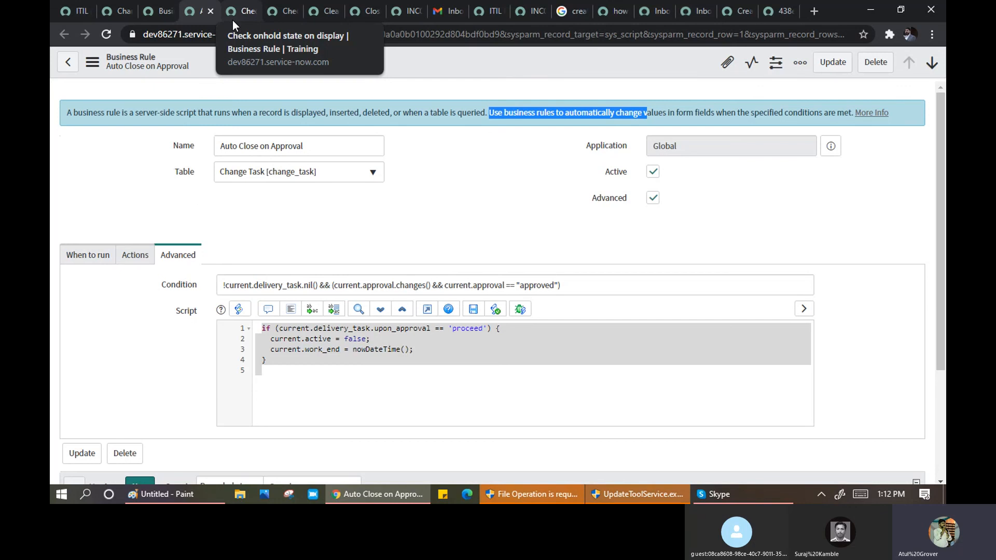
- On the Check onhold state on insert rule, highlight the condition's on-hold check and script lines
click(285, 10)
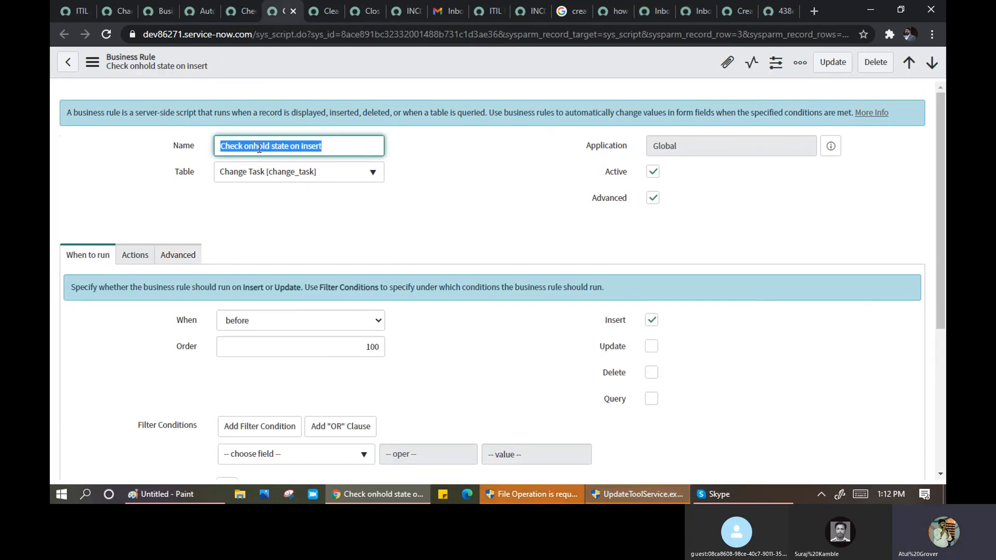
click(339, 144)
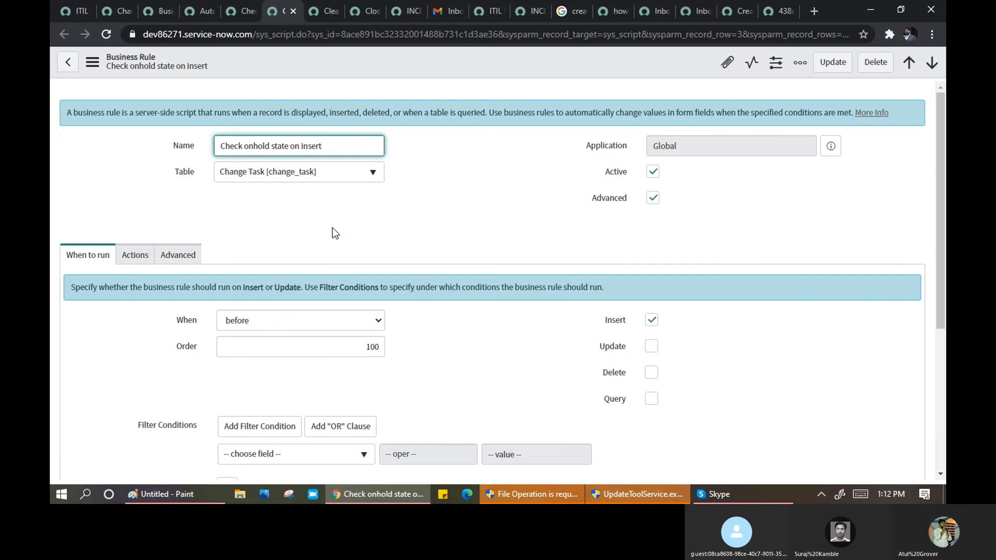
scroll(333, 229, down, 1)
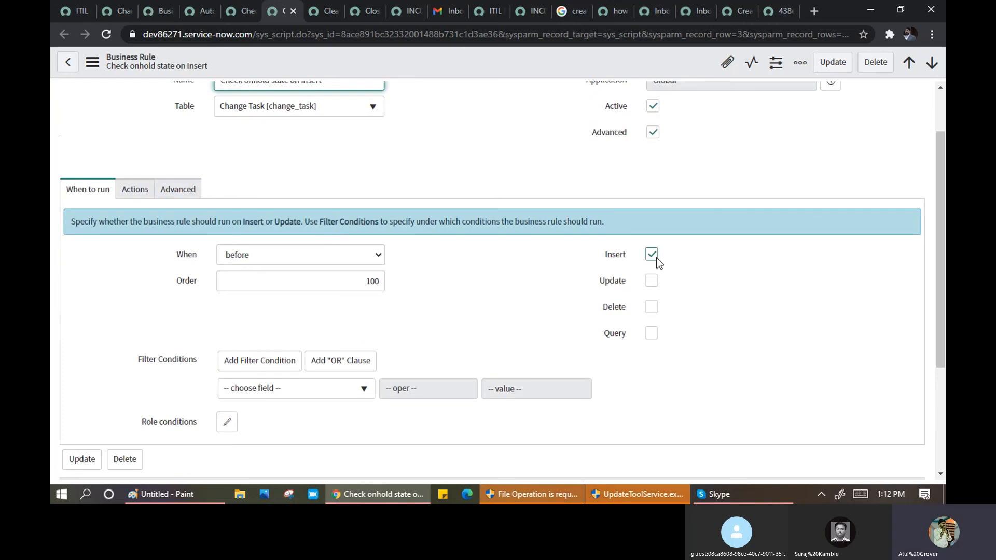
click(182, 188)
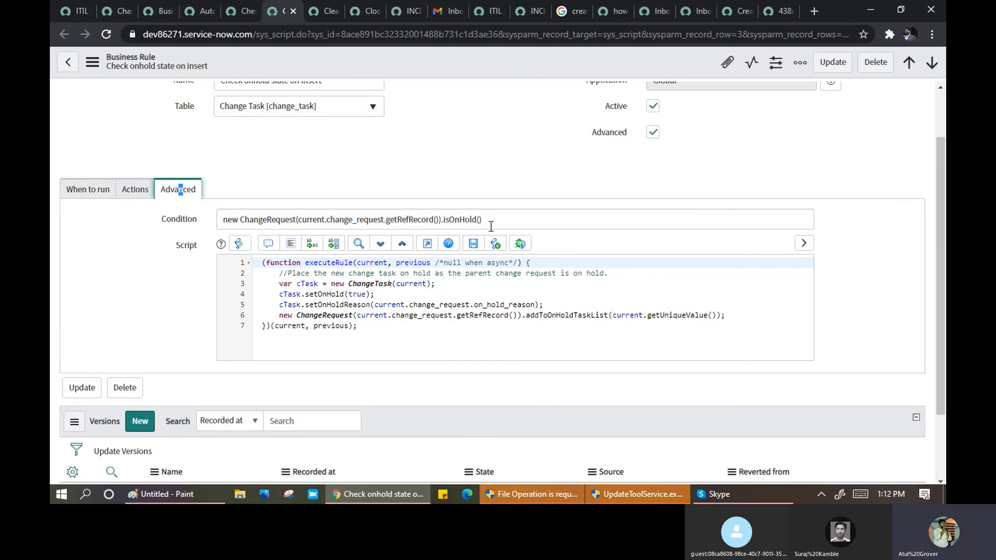
drag(491, 222, 333, 219)
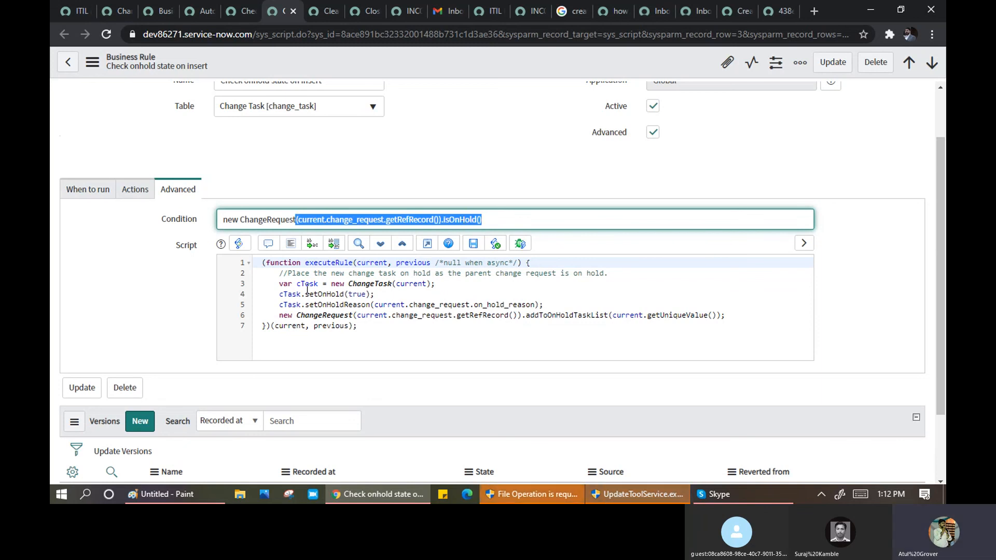
drag(368, 340, 245, 266)
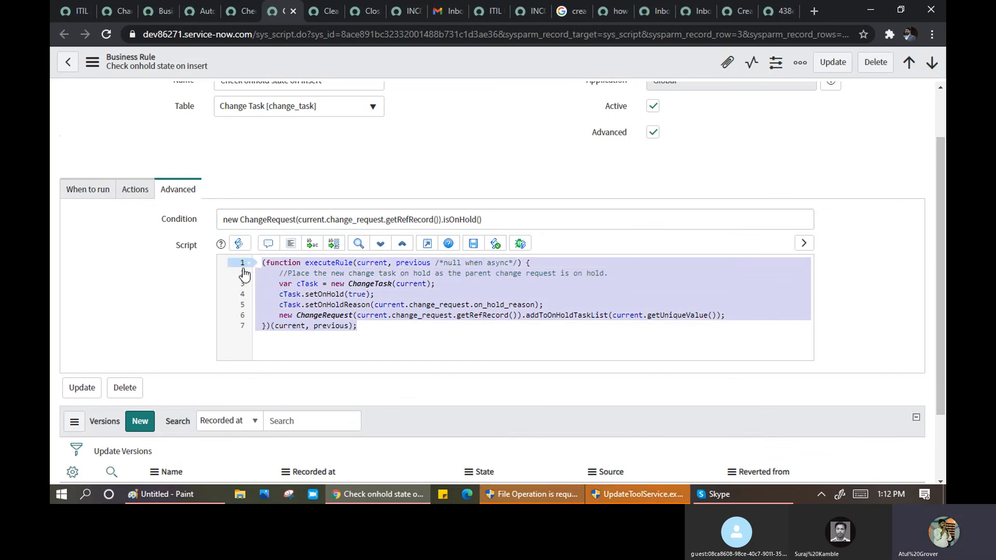
click(398, 329)
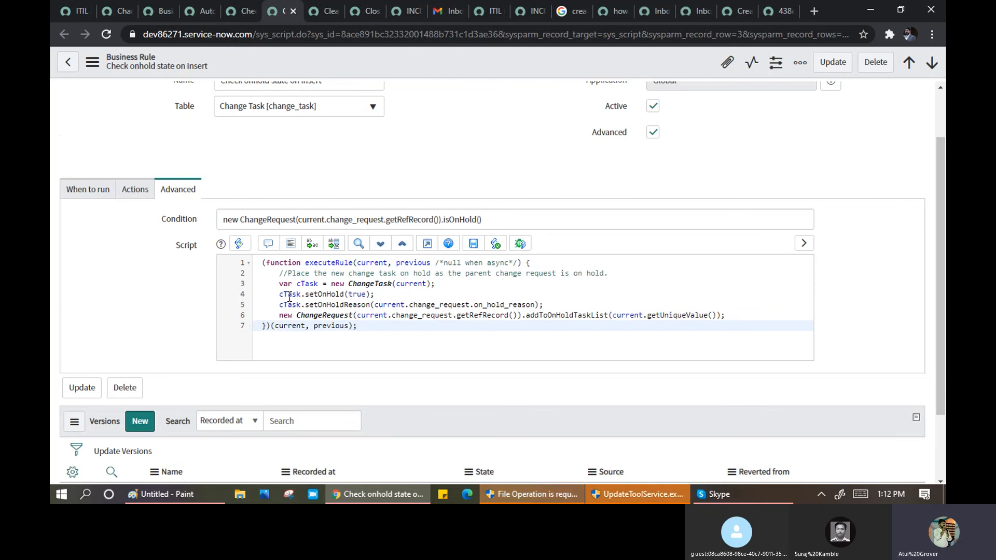
scroll(134, 283, up, 2)
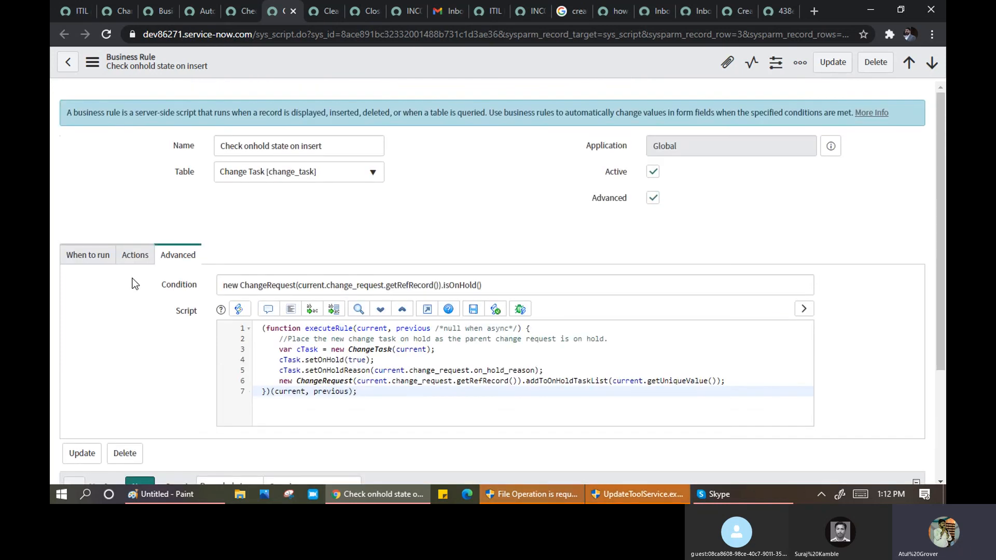
- Confirm Auto Close on Approval's When stays before, then return to the Business Rules list
click(109, 15)
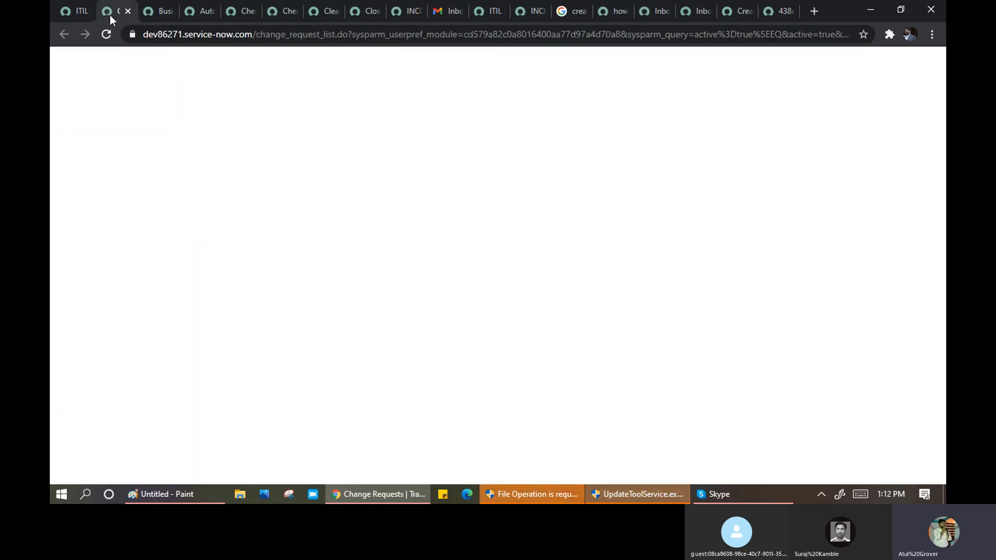
click(155, 12)
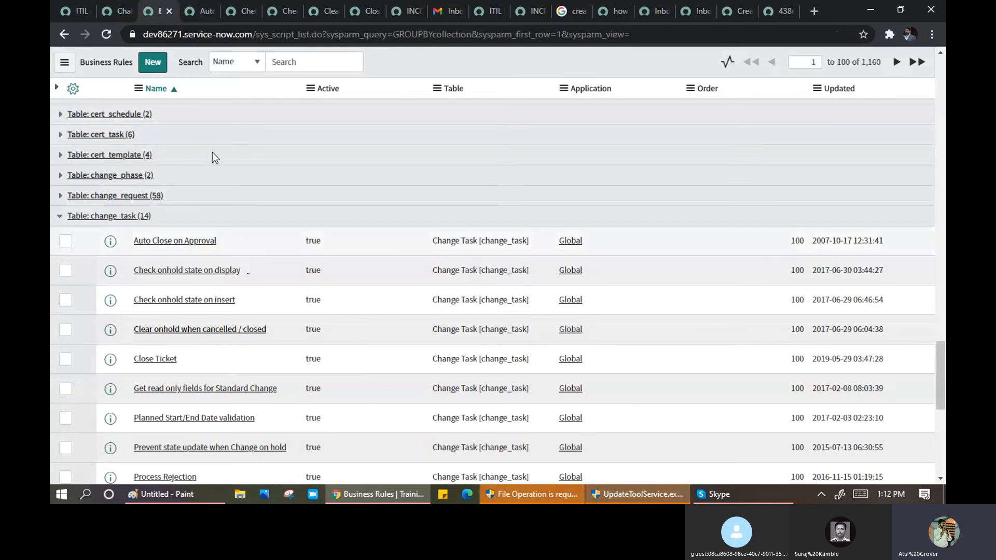
click(192, 21)
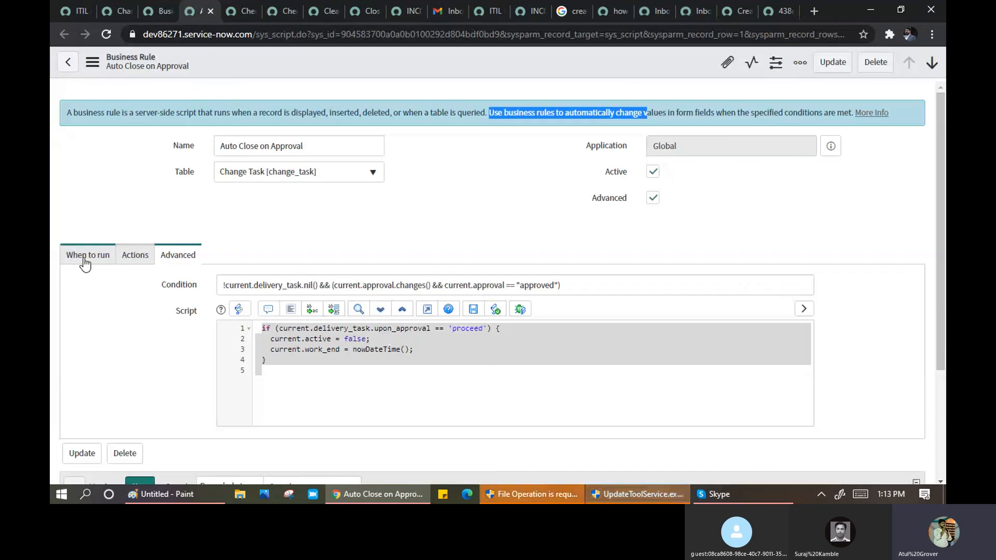
click(82, 256)
click(266, 319)
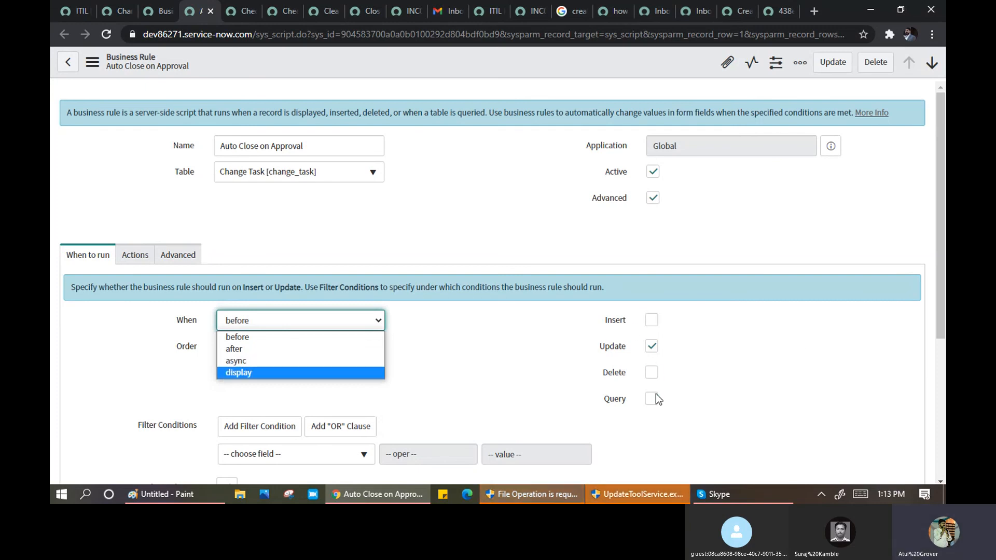
click(502, 359)
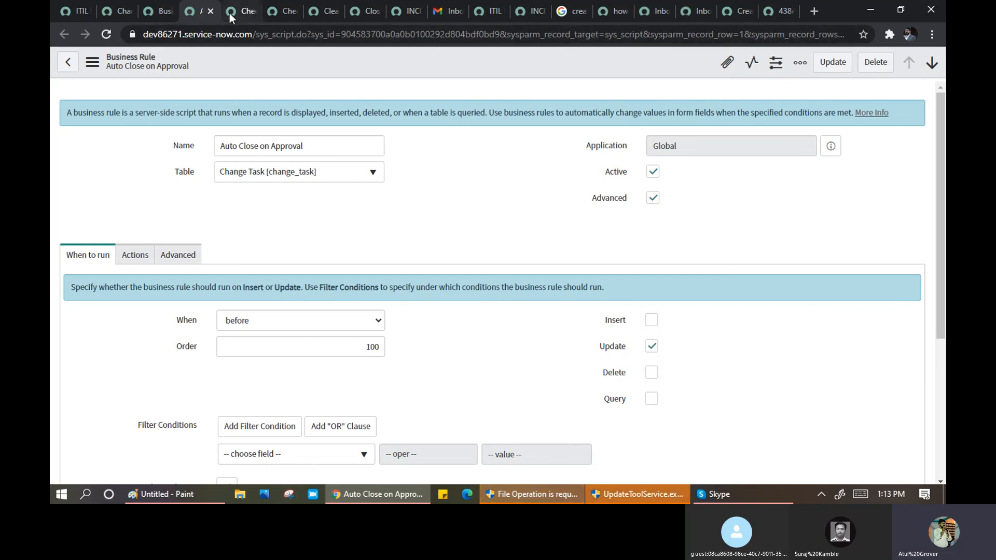
click(161, 13)
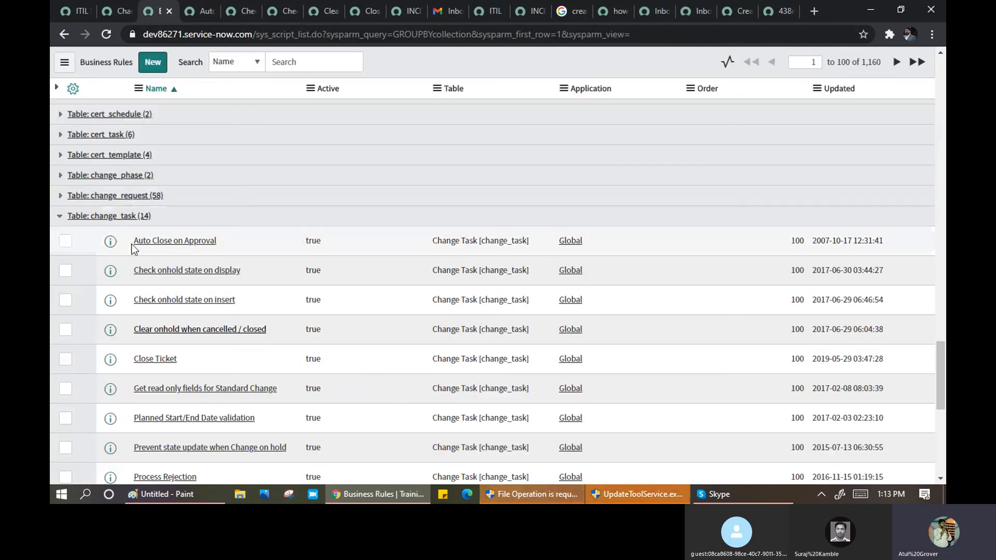
- Collapse the change_task group and filter the Business Rules list to names containing 'auto'
click(61, 219)
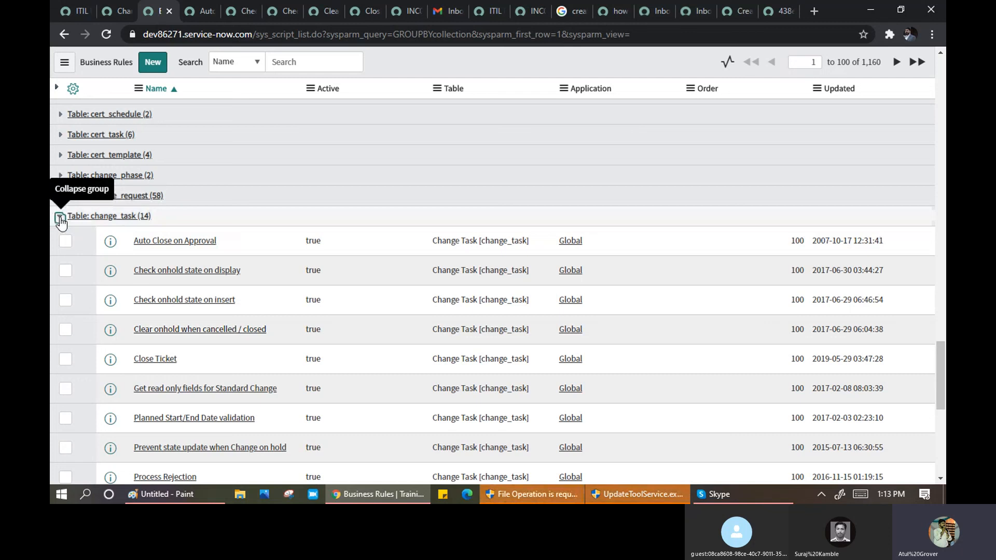
scroll(242, 187, up, 20)
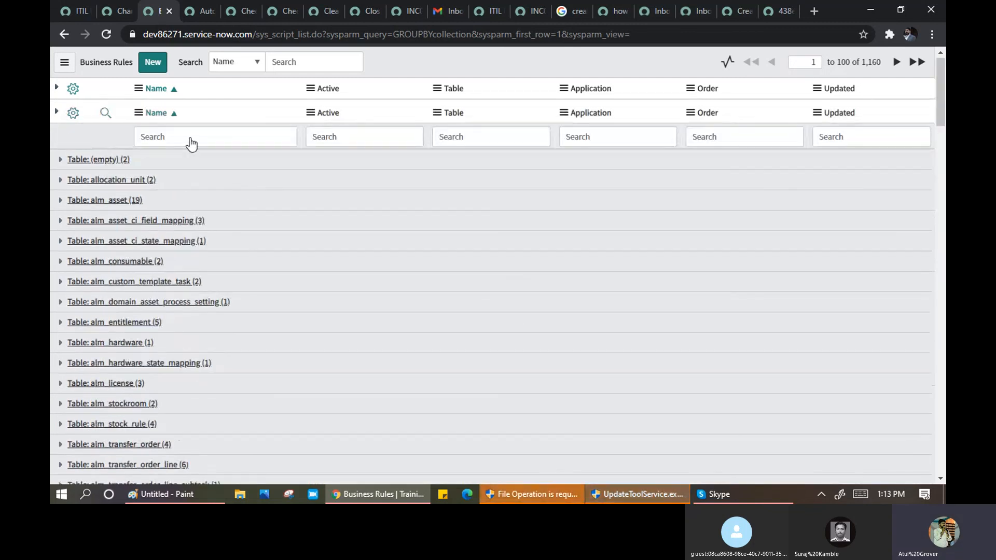
click(171, 136)
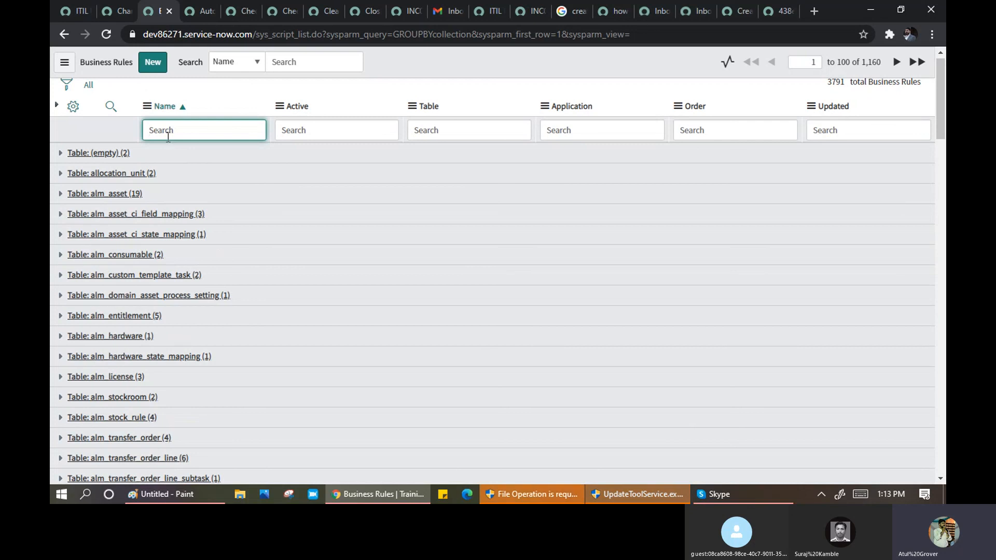
text(*auto)
key(Return)
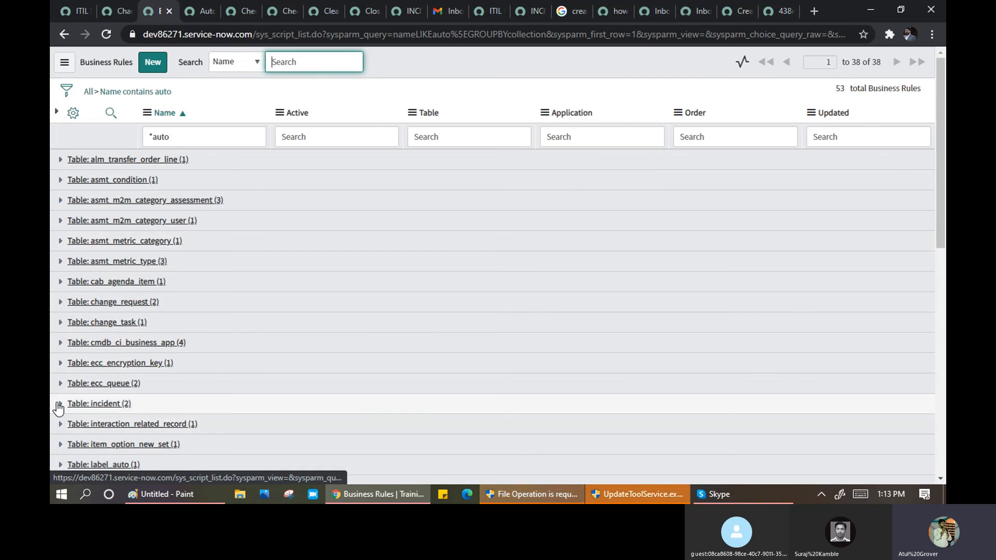
- Expand the incident group and open the incident autoclose rule
click(59, 403)
scroll(223, 316, down, 2)
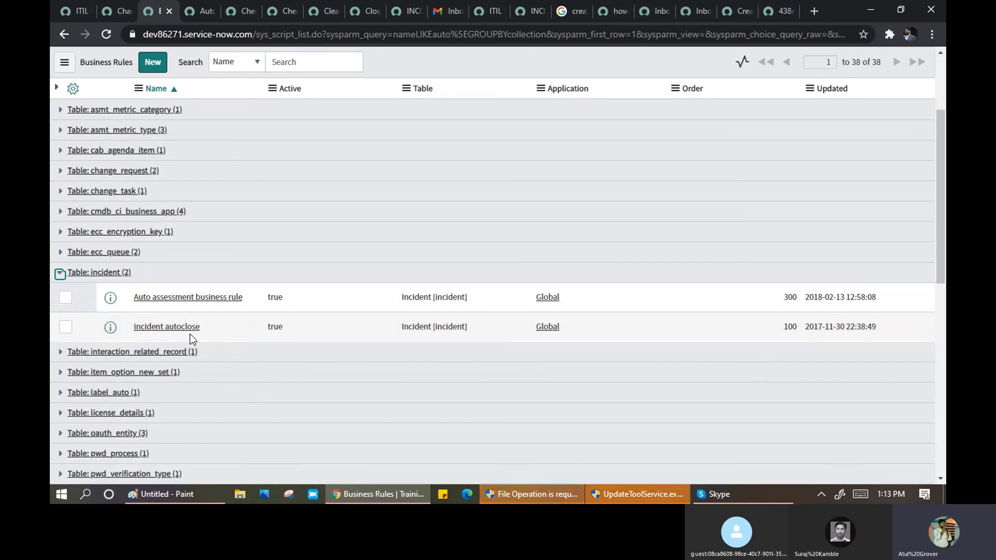
ctrl+click(177, 329)
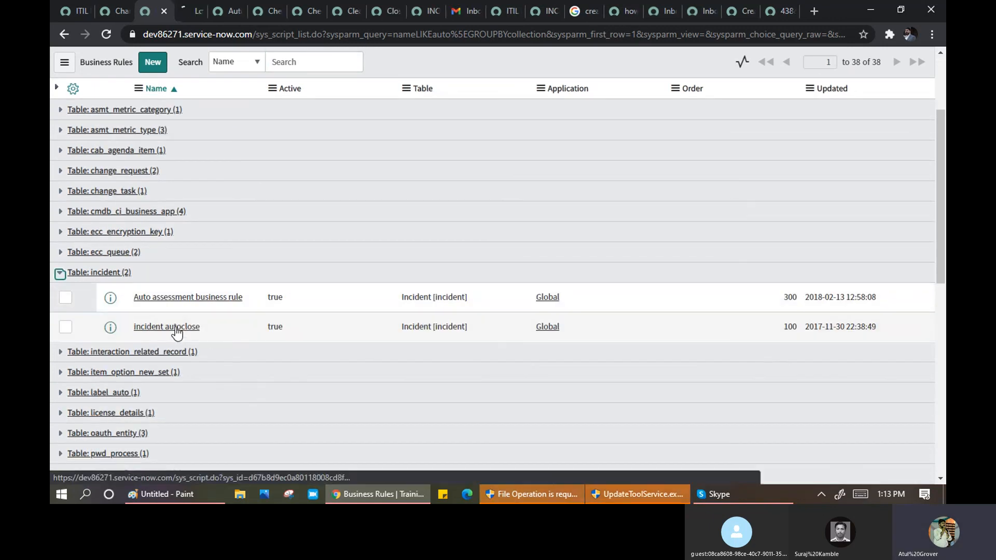
- Review the incident autoclose rule's When to run settings, noting Order 100, then view its Actions
click(188, 15)
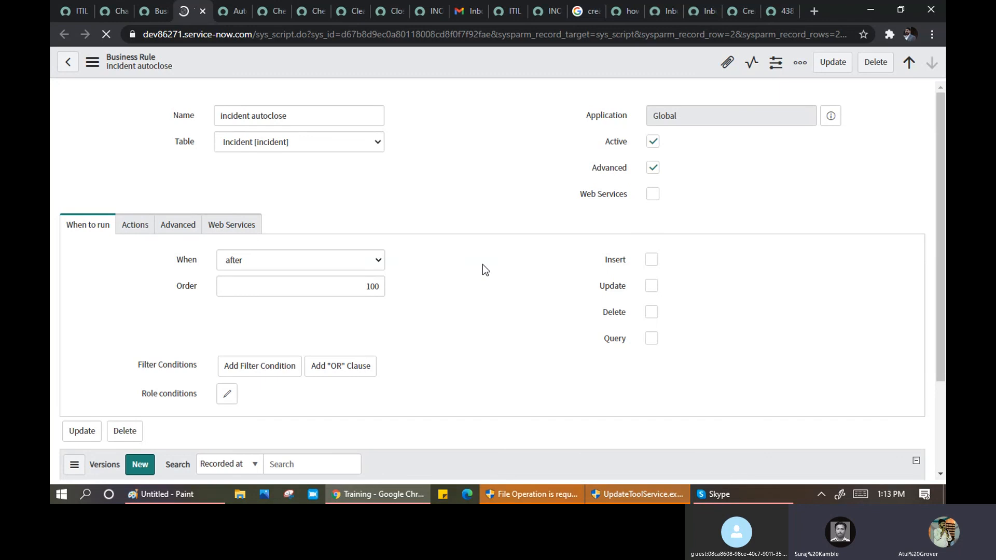
scroll(481, 266, down, 3)
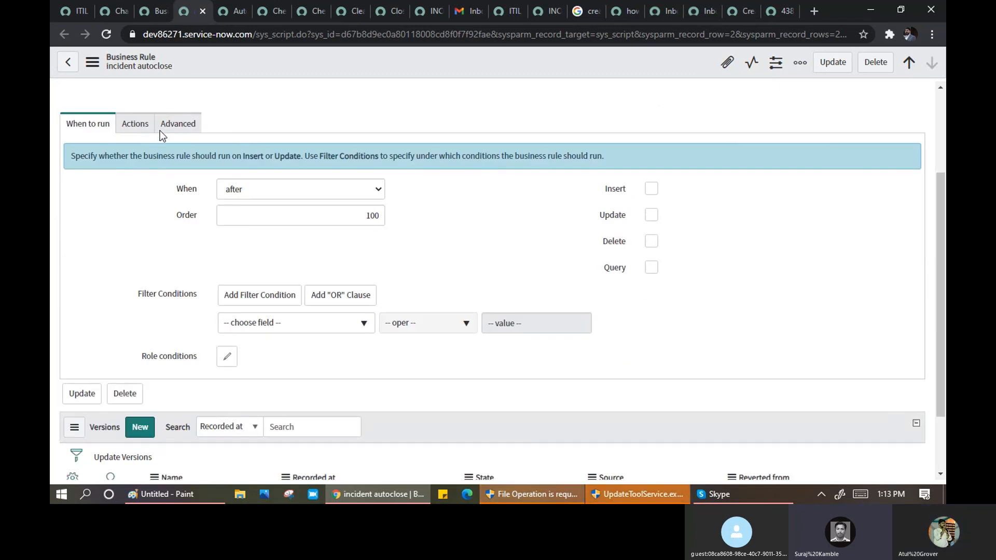
scroll(290, 166, up, 3)
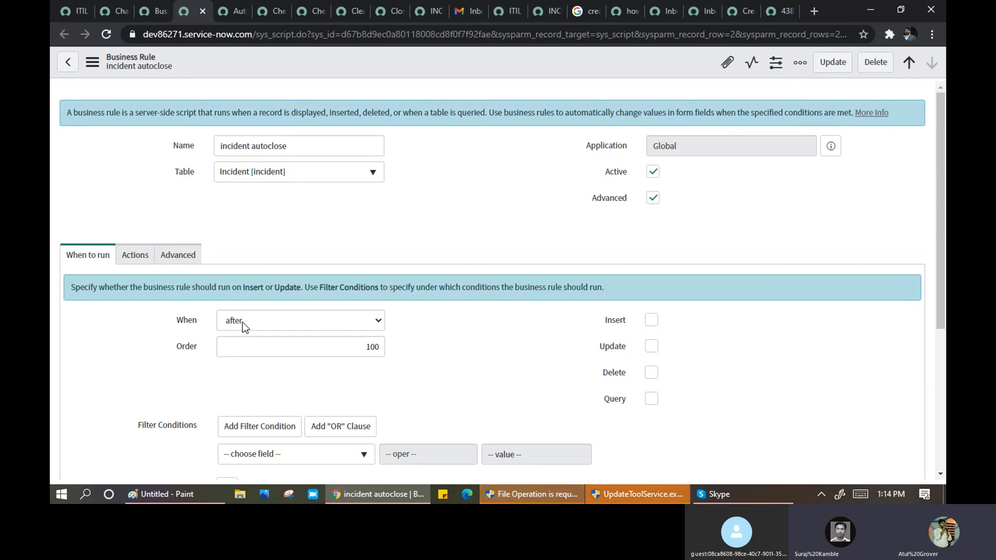
drag(363, 346, 373, 346)
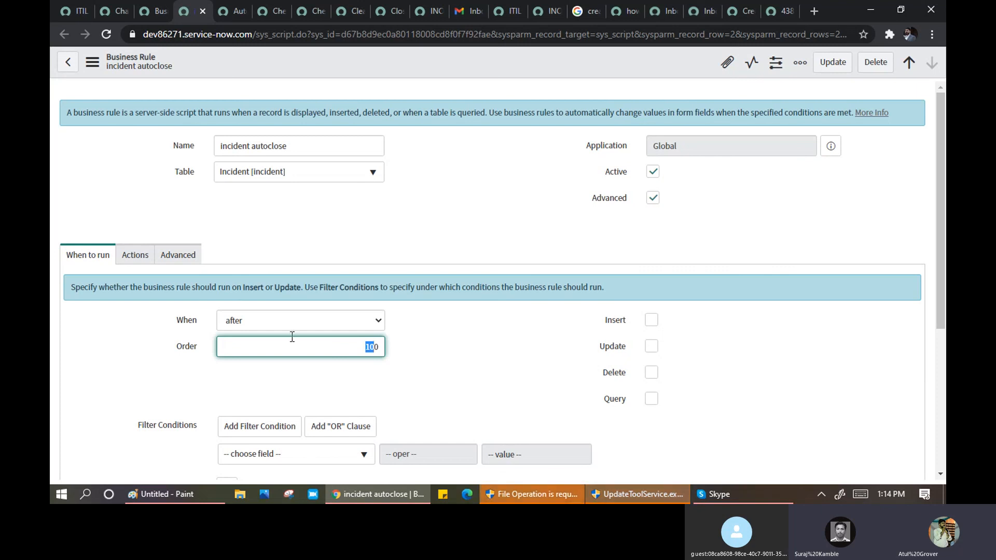
click(136, 255)
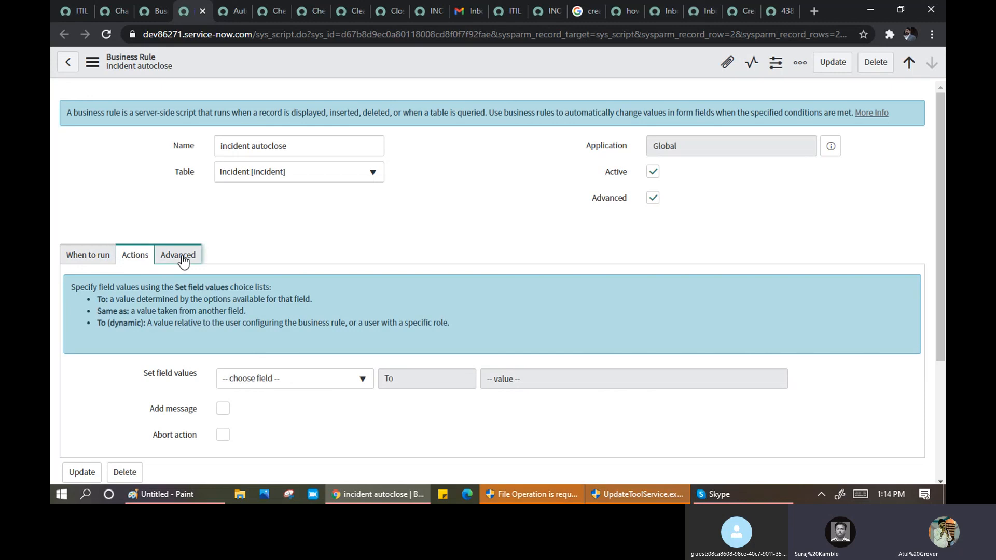
- Highlight the script's resolved-state query and the lines that close and deactivate incidents
scroll(369, 262, down, 5)
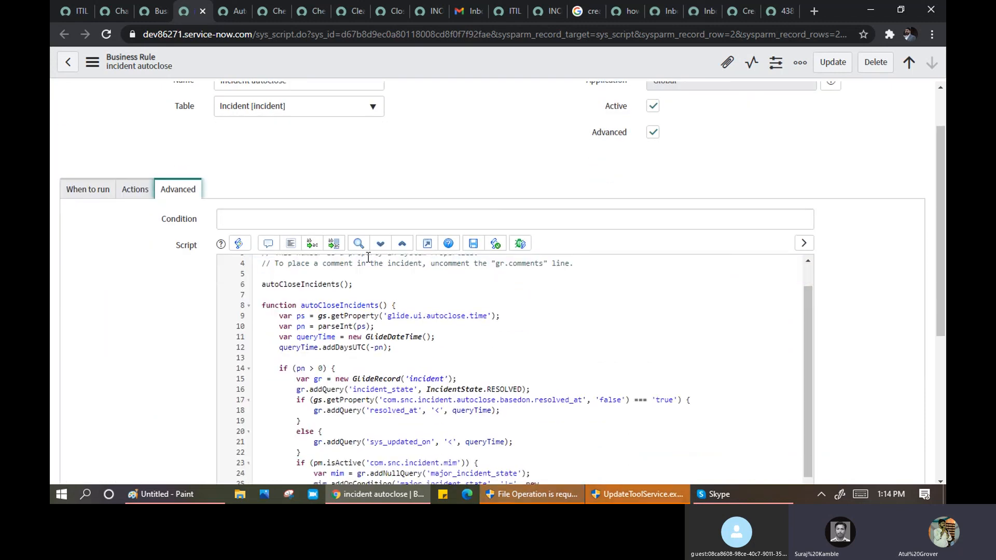
scroll(368, 258, down, 3)
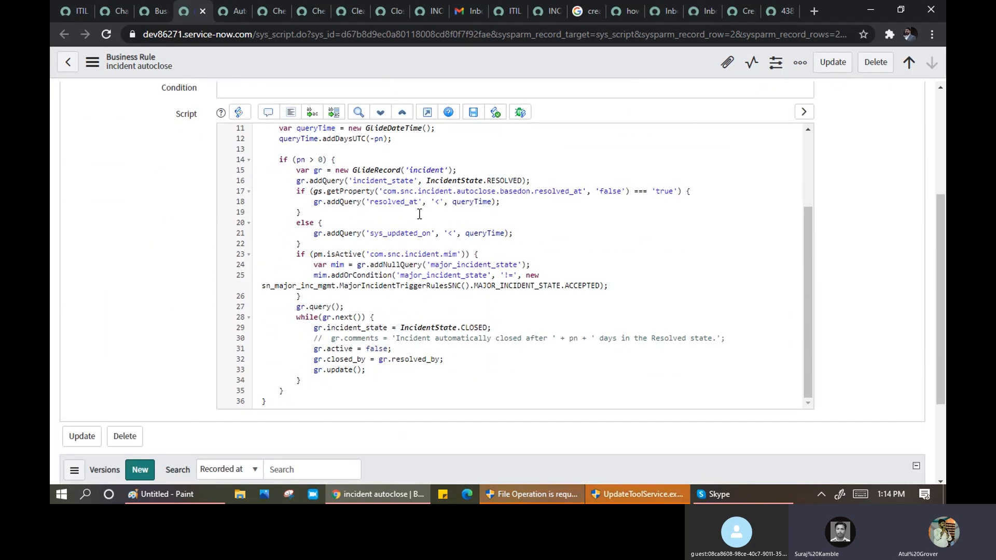
drag(371, 181, 607, 192)
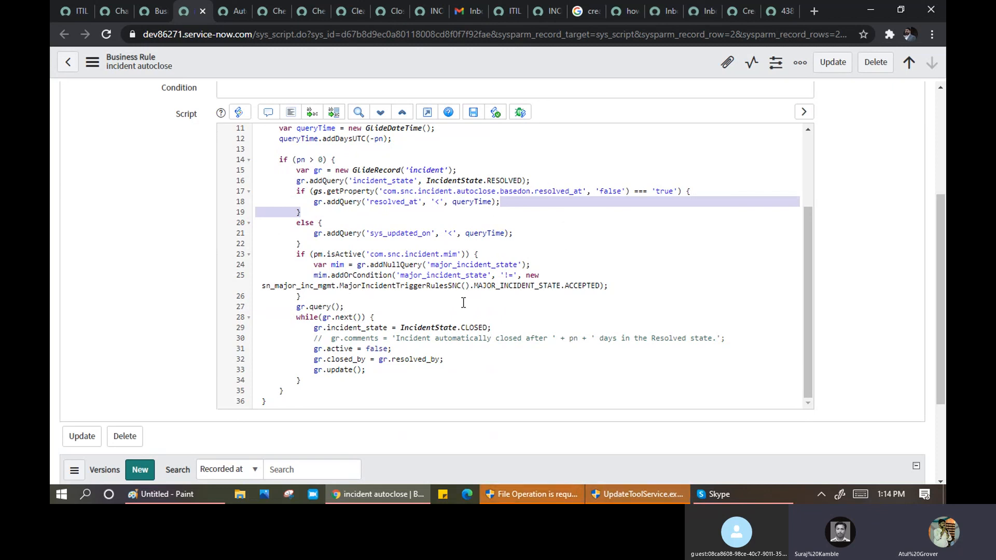
drag(357, 328, 502, 326)
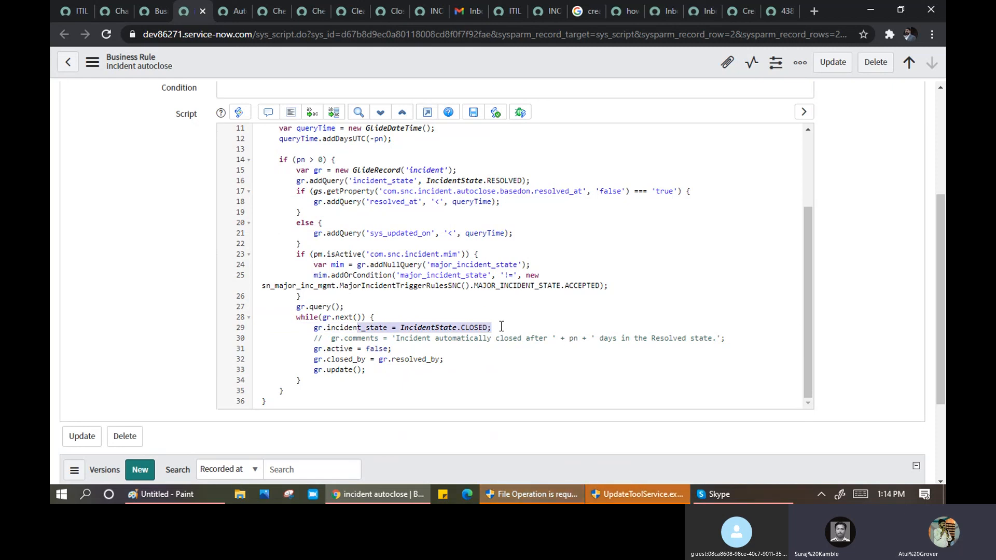
drag(392, 339, 708, 348)
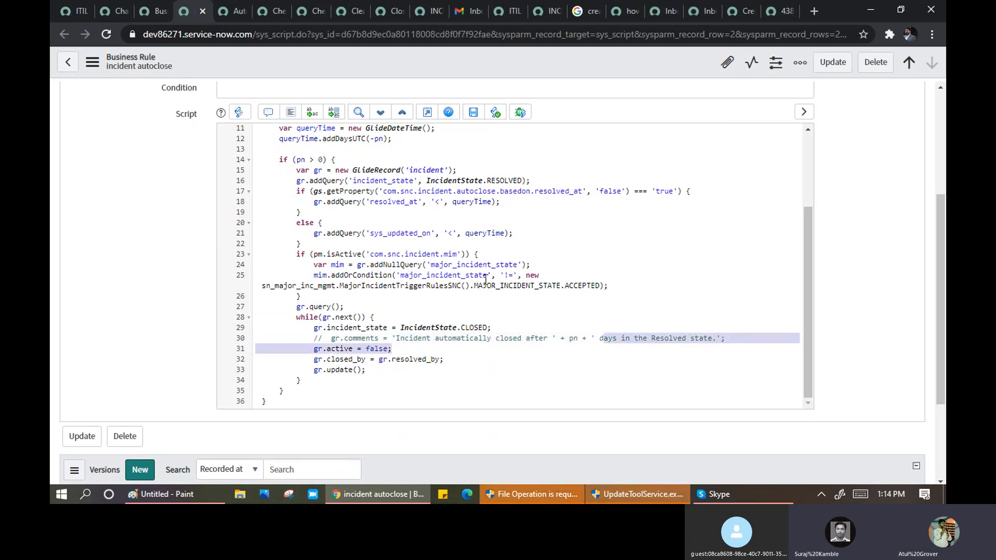
- Highlight the major incident state condition, then return to the ITIL Homepage
scroll(485, 280, down, 3)
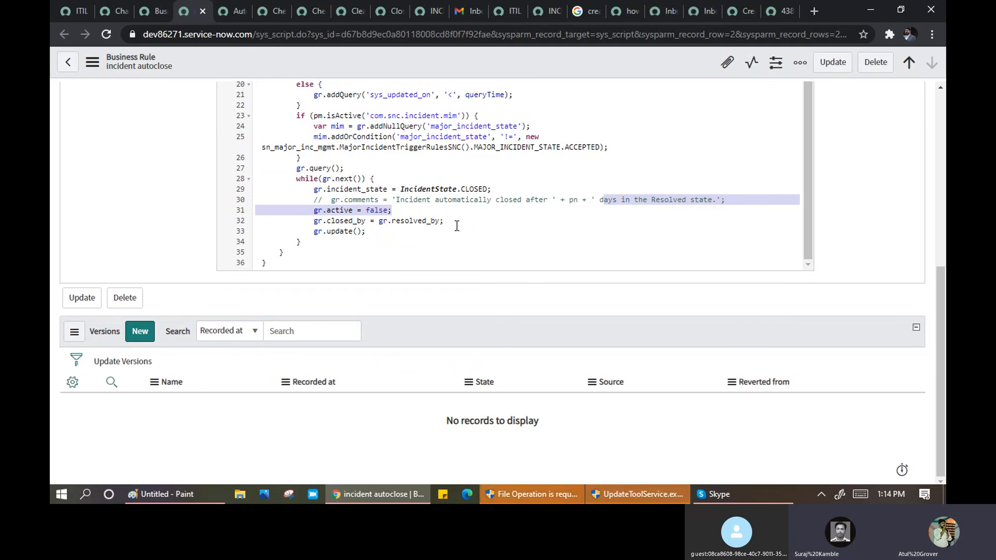
scroll(457, 226, up, 2)
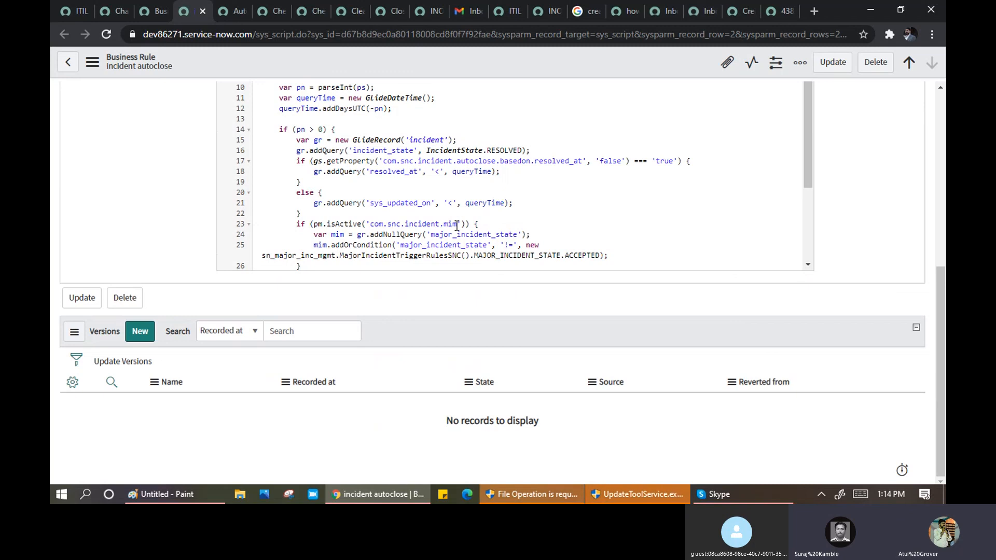
scroll(456, 226, up, 4)
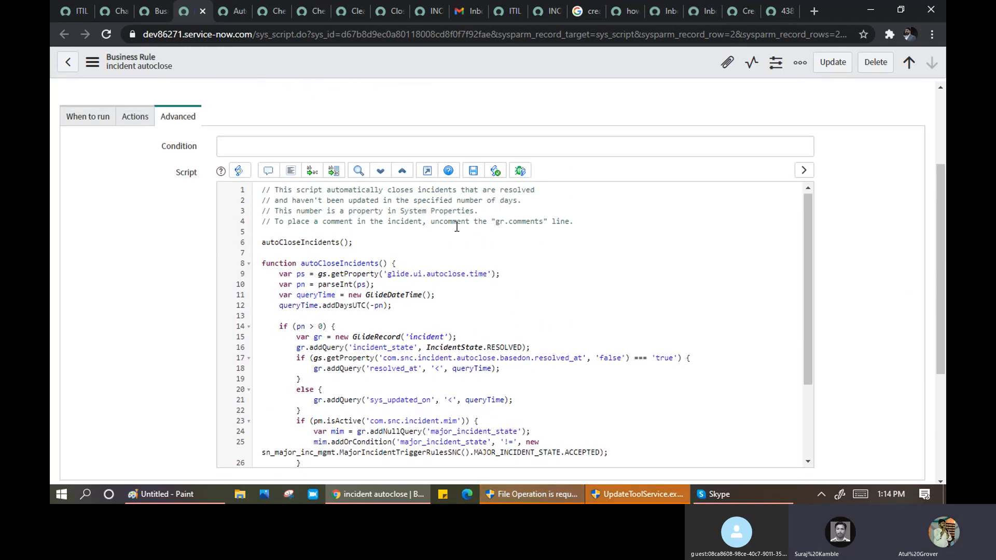
scroll(456, 227, down, 2)
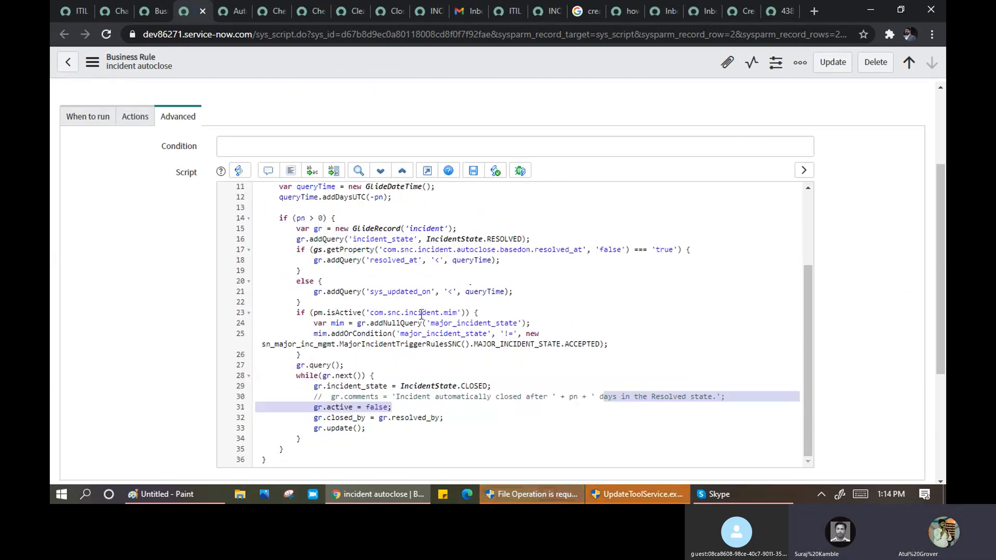
drag(264, 344, 608, 355)
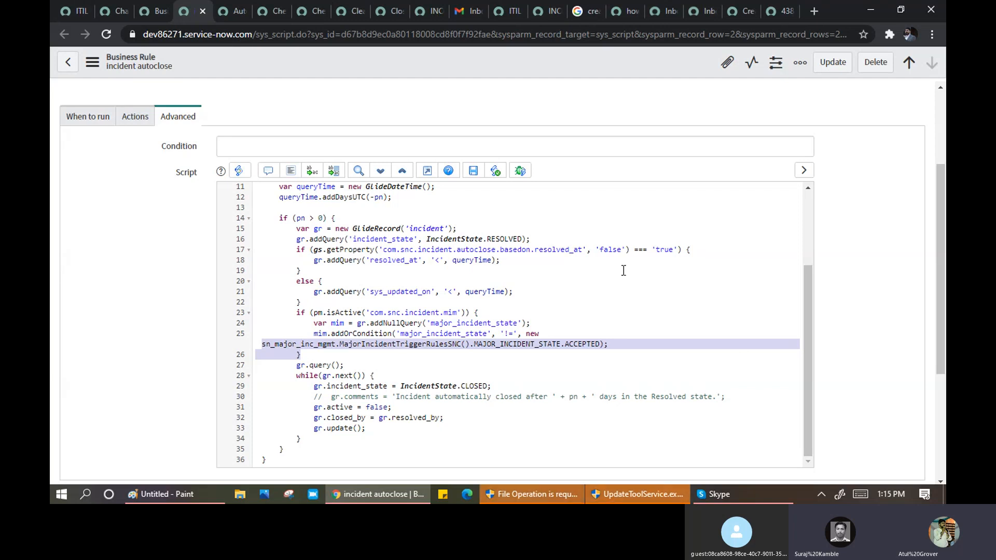
scroll(623, 271, up, 3)
click(73, 15)
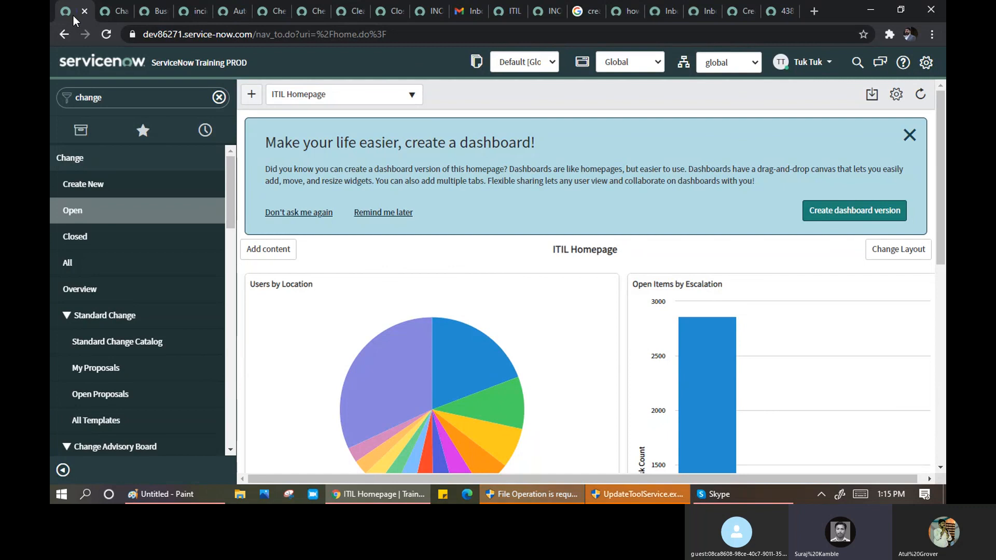
- Open the Auto Close on Approval rule and check its When options, leaving it on before
click(157, 14)
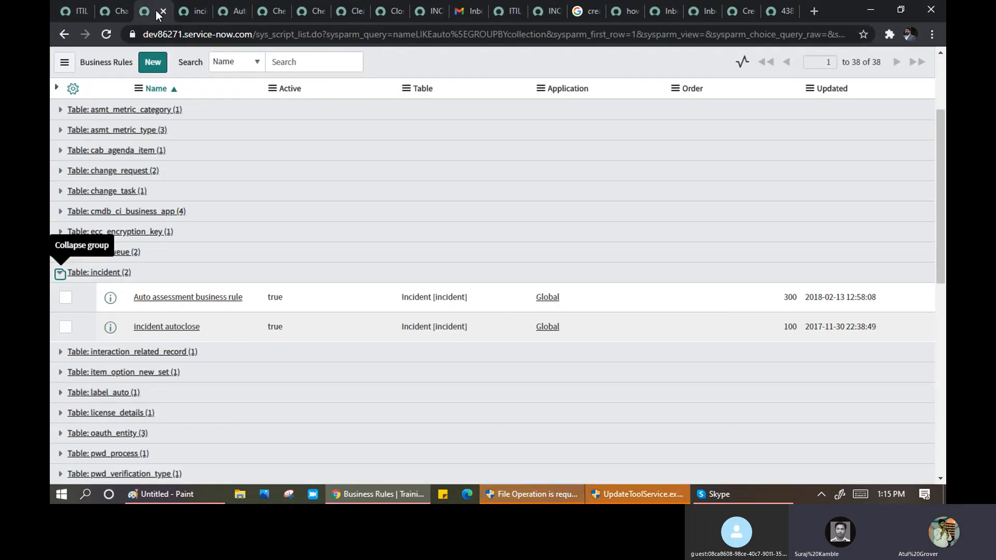
click(232, 12)
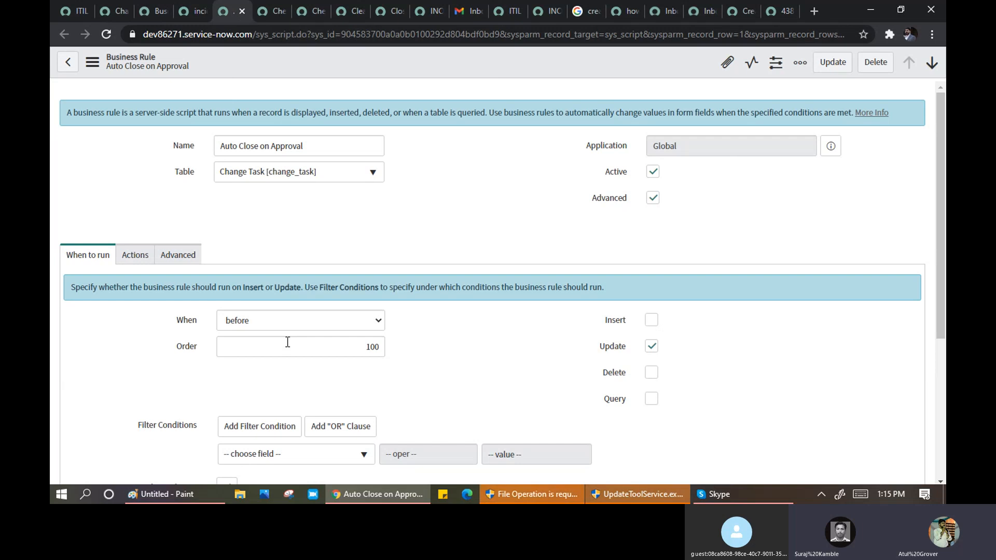
click(281, 320)
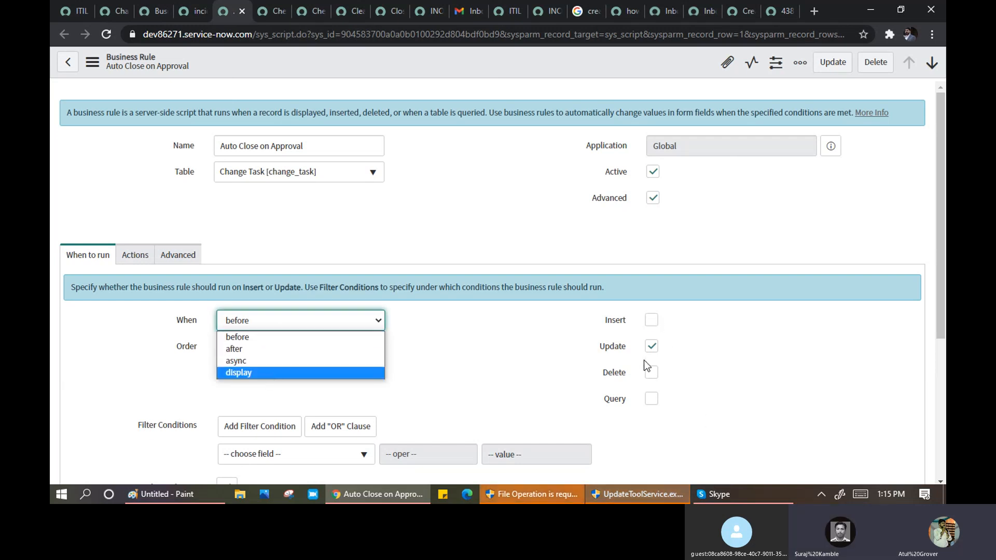
click(469, 335)
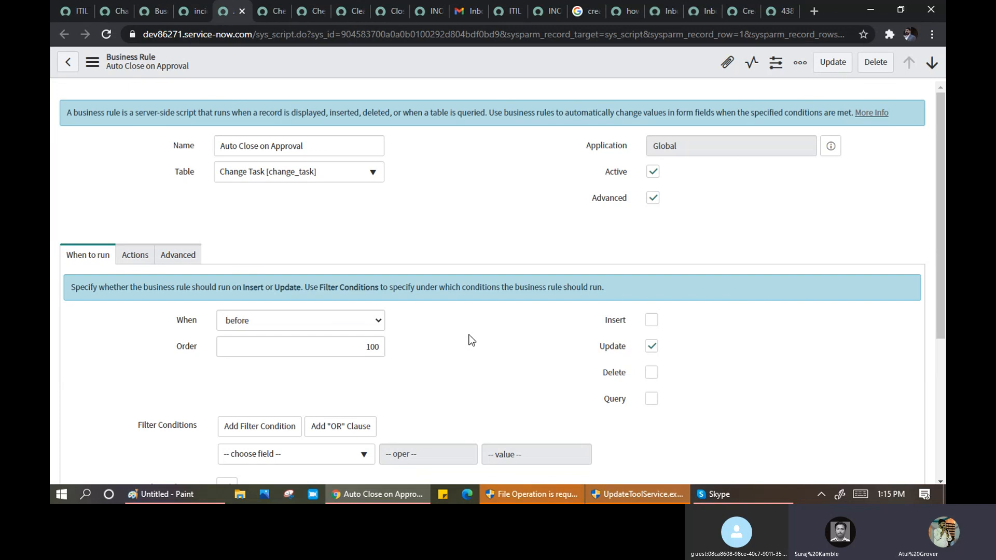
- Review the rule's Advanced condition and script, then go to the homepage and the Skype call
scroll(469, 332, down, 1)
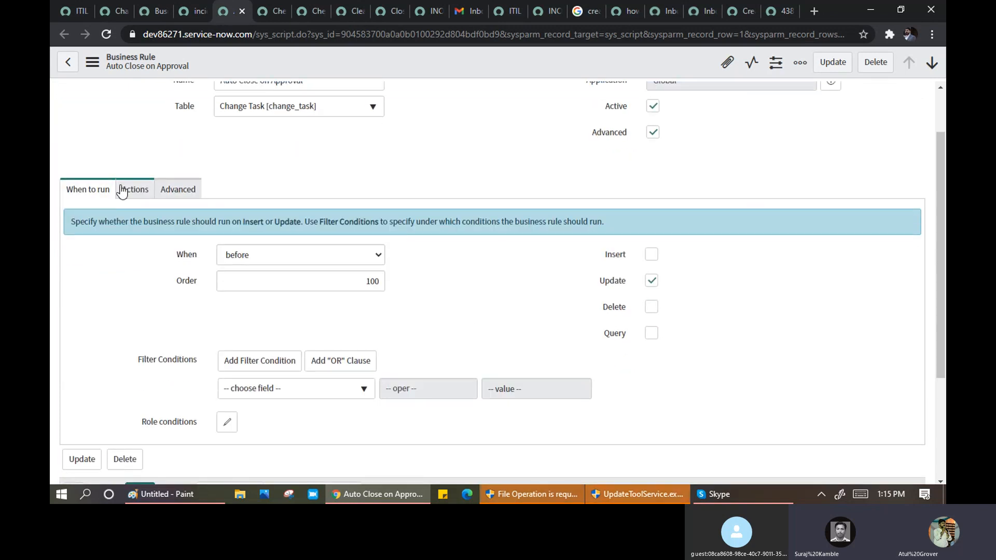
click(191, 195)
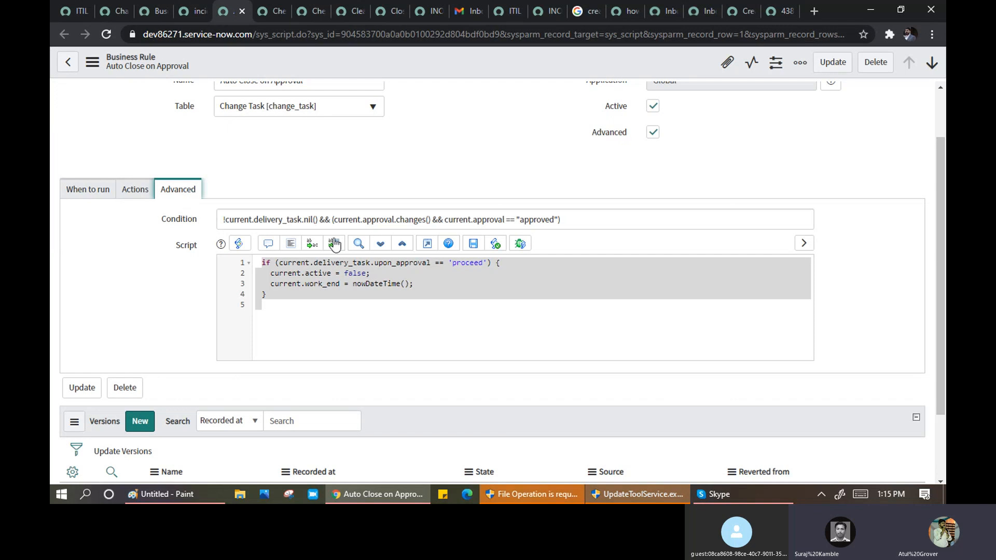
click(311, 322)
scroll(314, 323, up, 2)
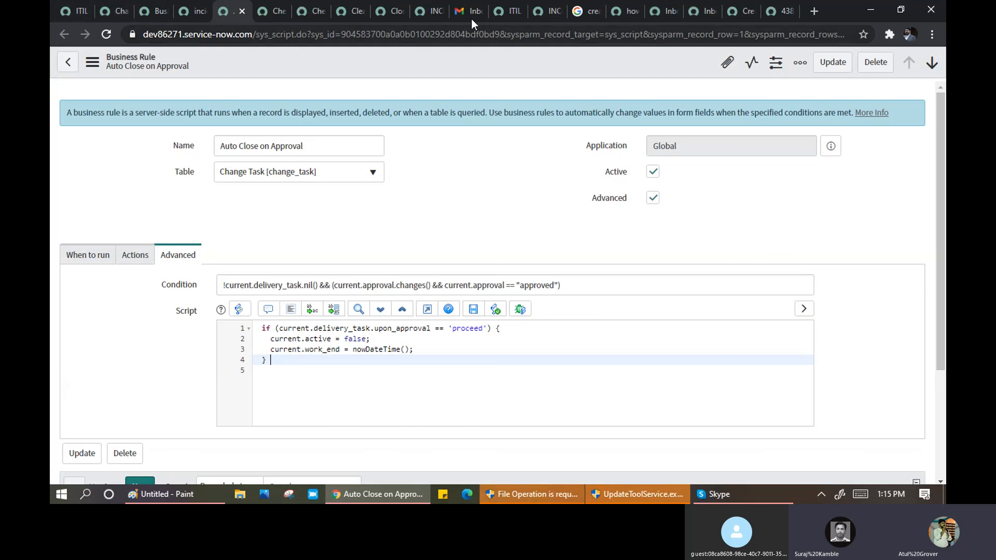
click(71, 9)
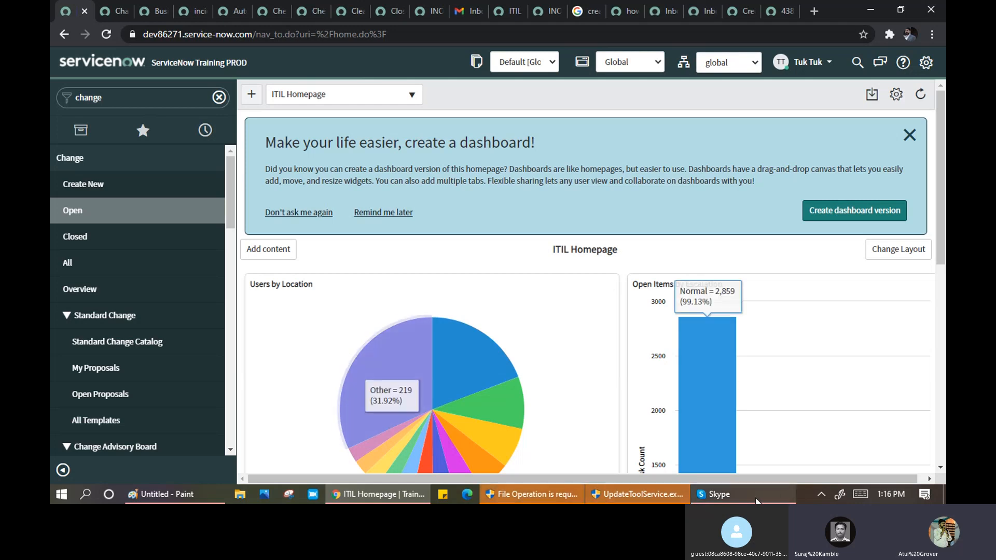
click(757, 499)
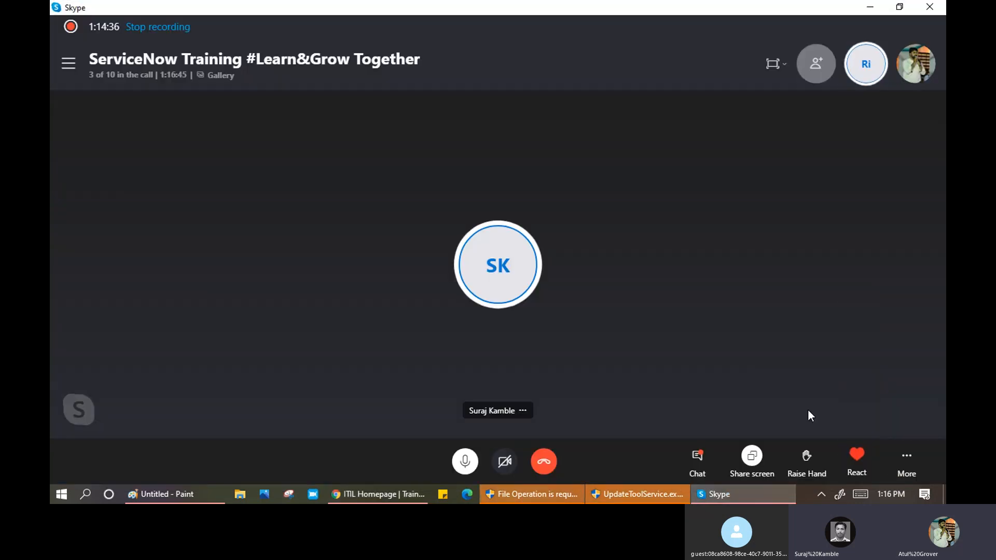